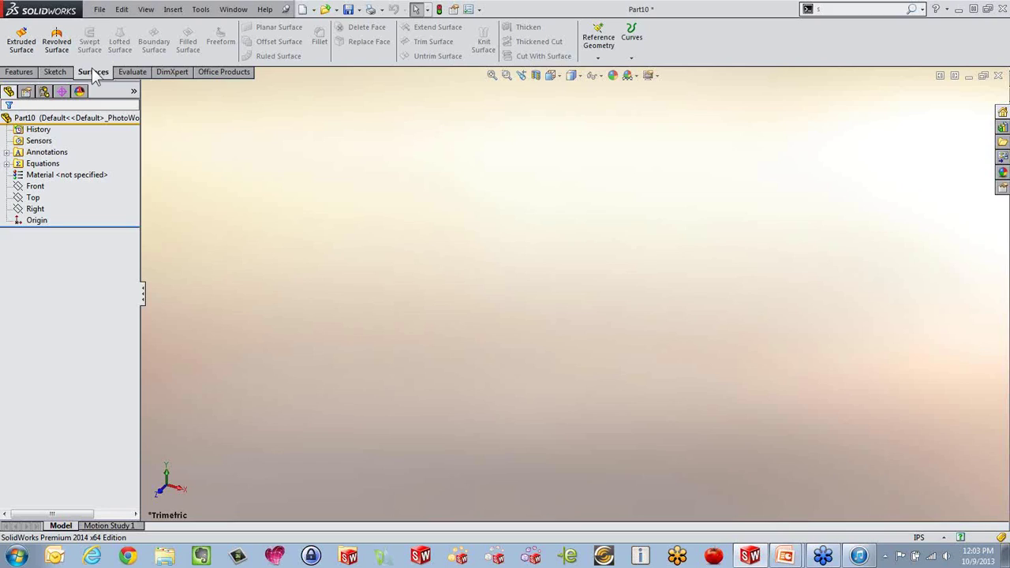
Step: Hide the Surfaces tool set from the CommandManager, restore it, and display its commands
left_click(60, 75)
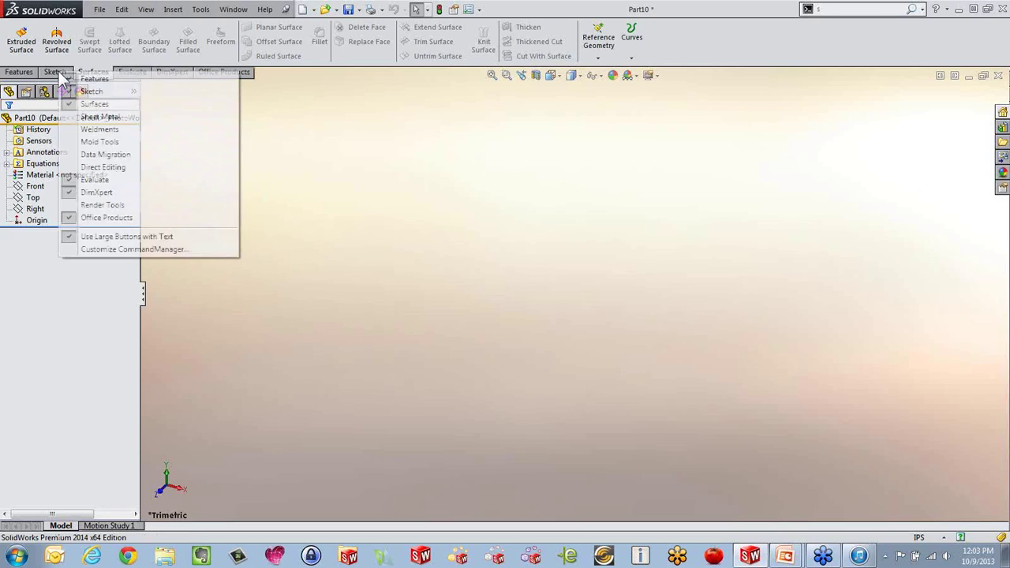
left_click(99, 105)
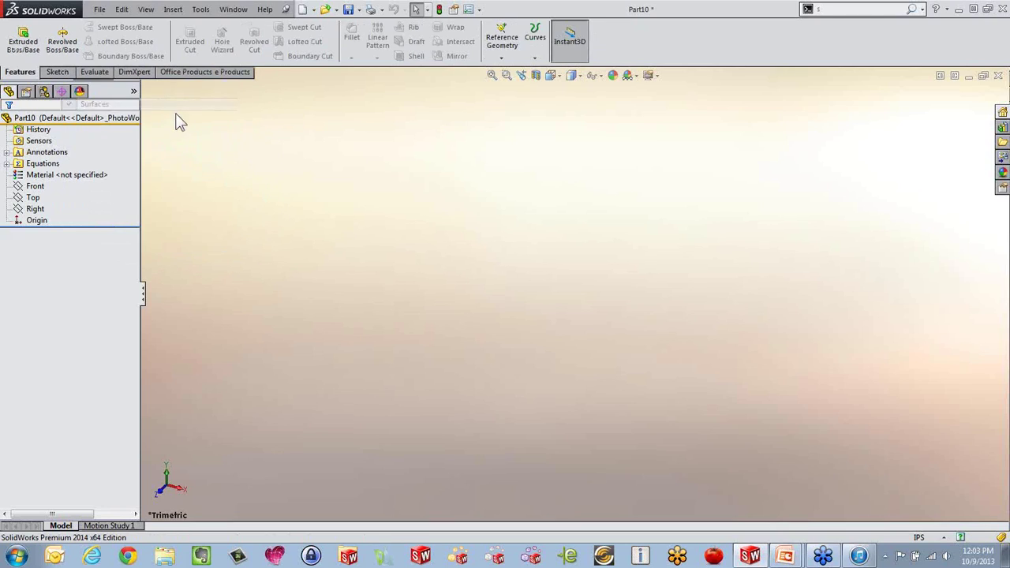
right_click(184, 72)
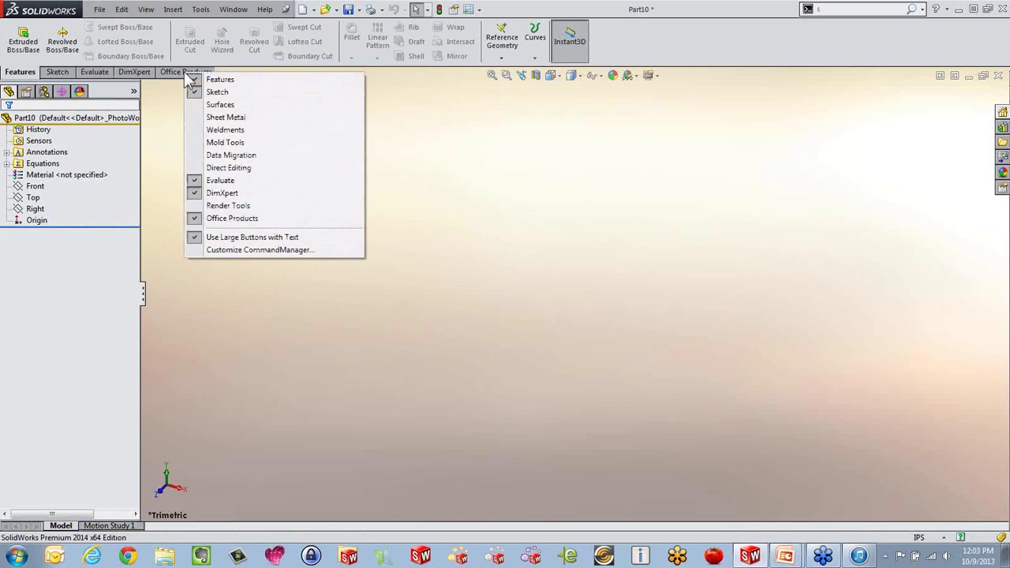
left_click(210, 105)
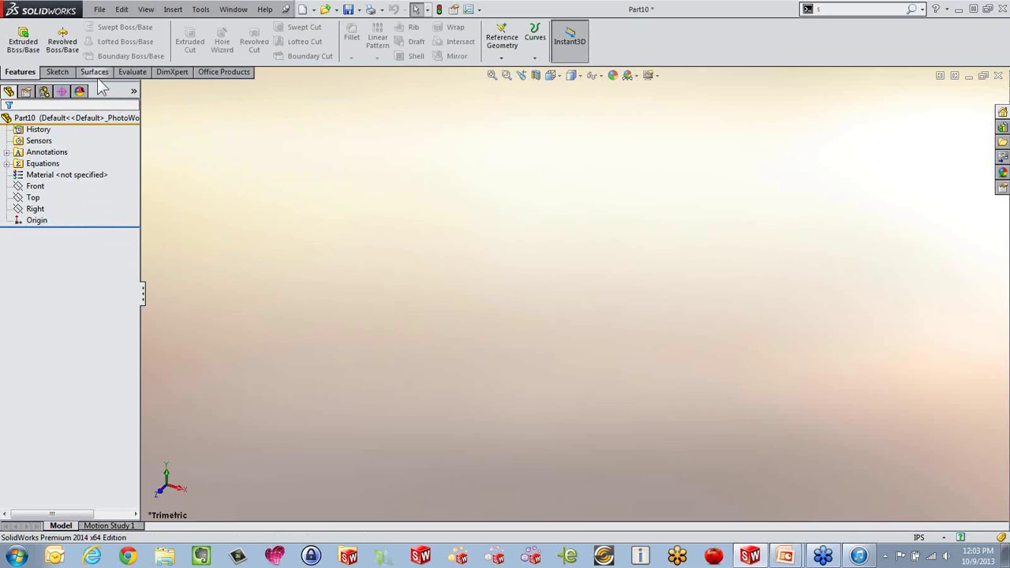
left_click(95, 72)
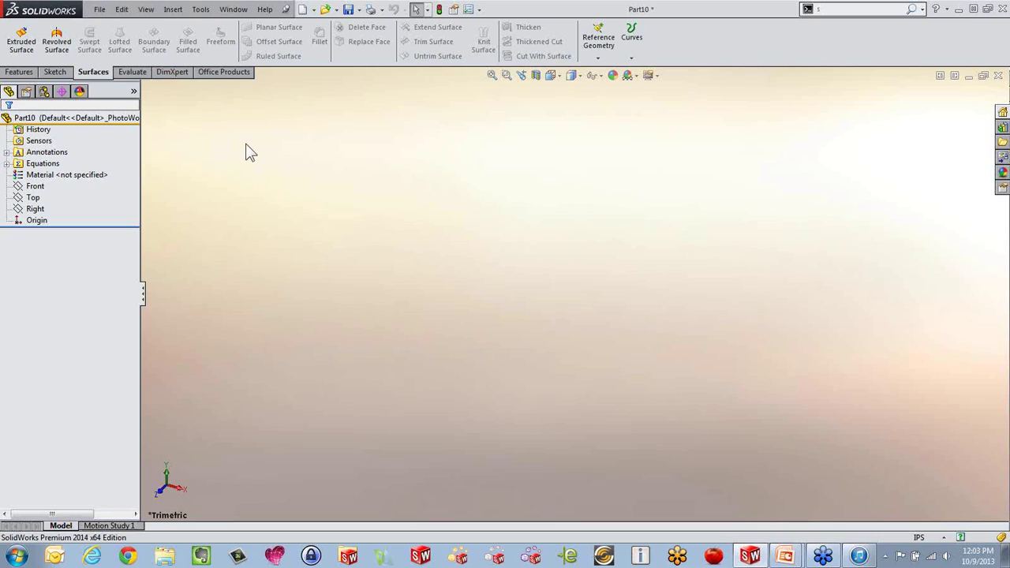
Step: Set the Solid Bodies and Surface Bodies folders to Show in the FeatureManager system options
left_click(468, 14)
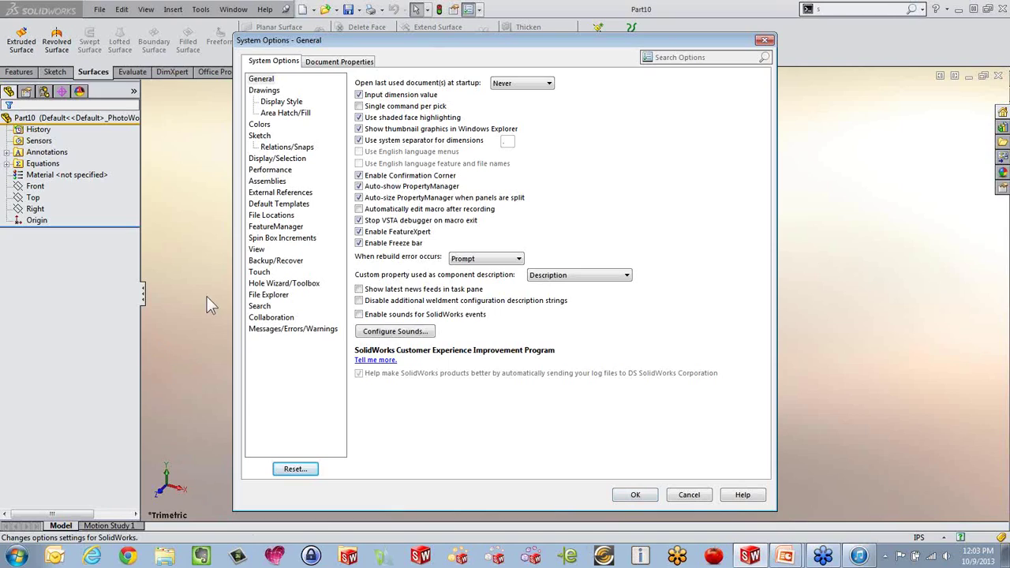
left_click(268, 228)
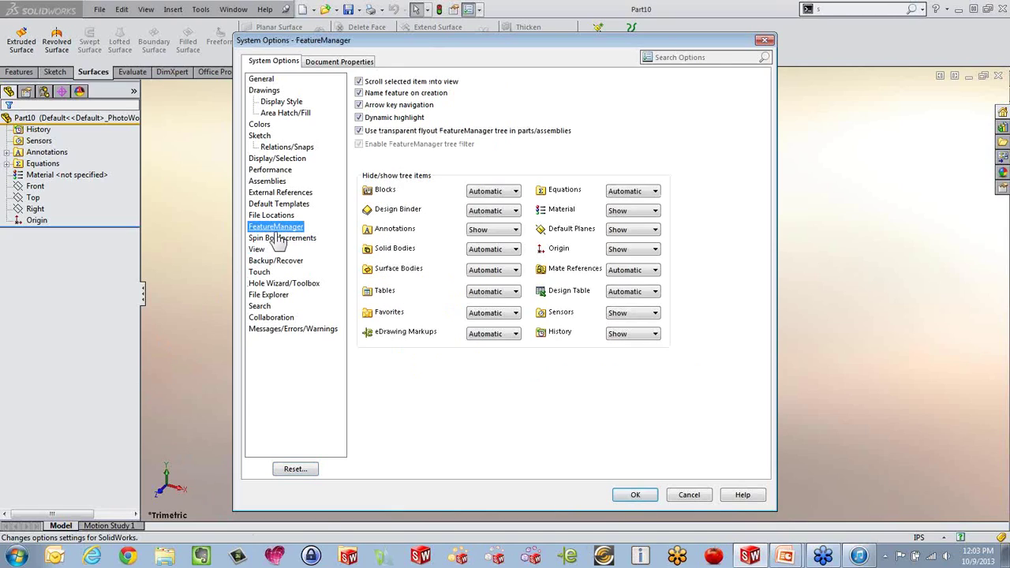
left_click(511, 250)
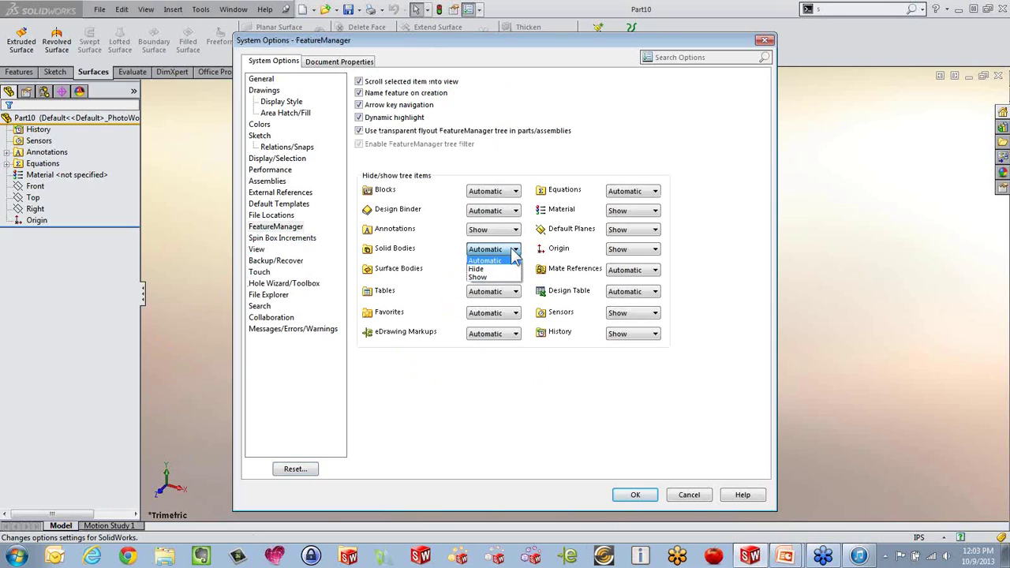
left_click(480, 277)
left_click(501, 274)
left_click(496, 302)
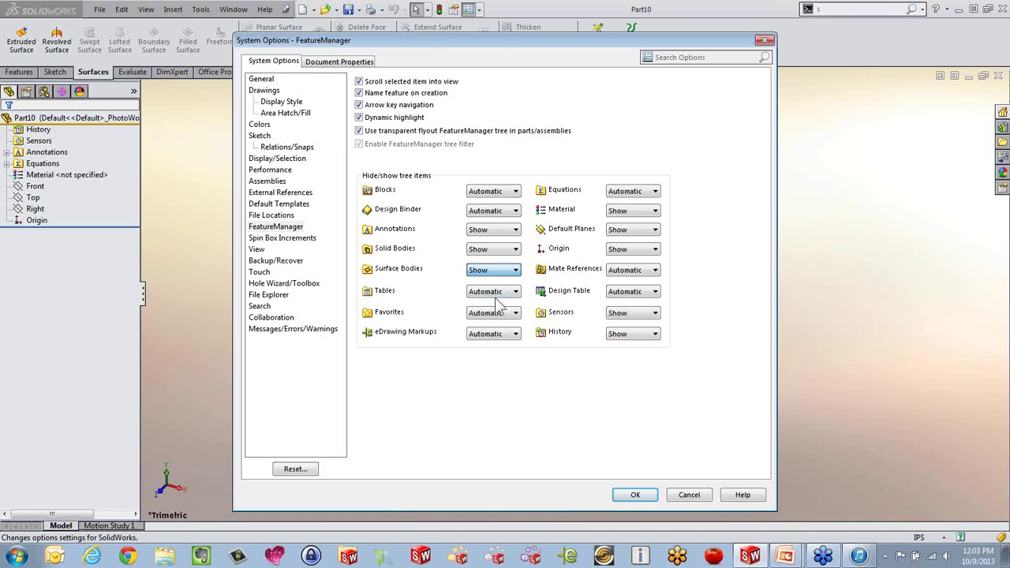
left_click(635, 496)
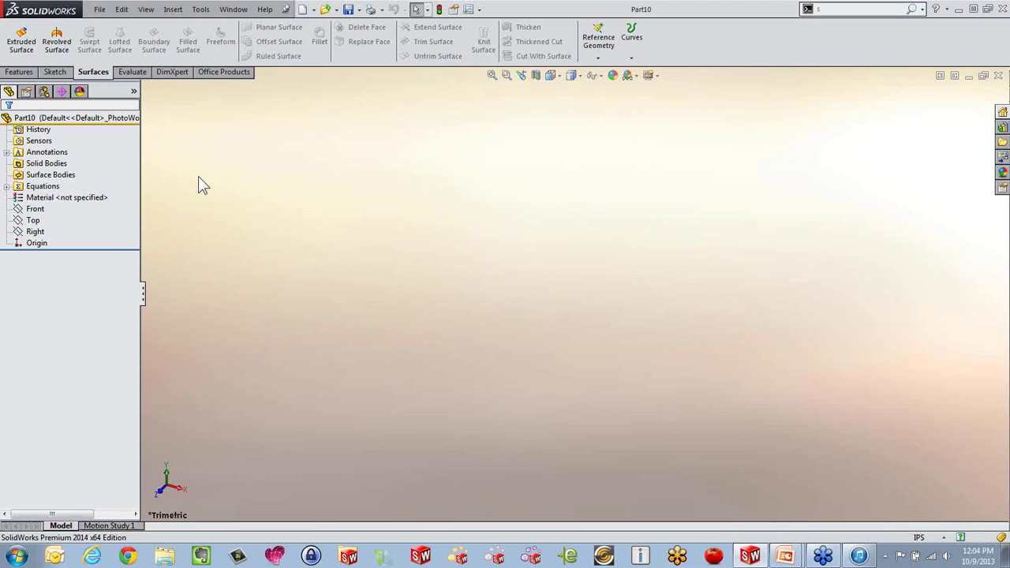
Step: Sketch a center rectangle of about 5.04 by 4.25 in on the Top plane, centered on the origin
left_click(19, 72)
left_click(23, 41)
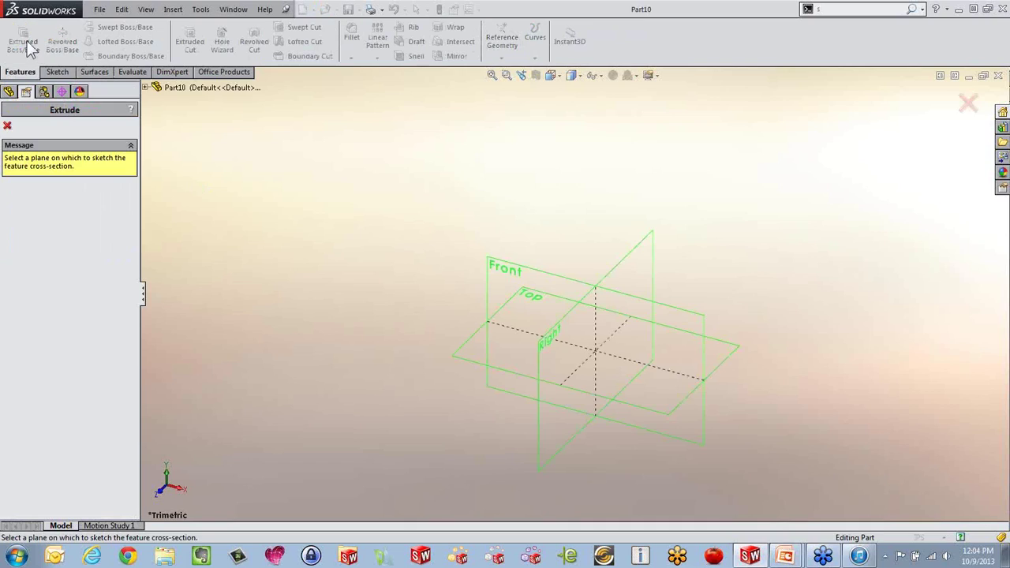
left_click(472, 361)
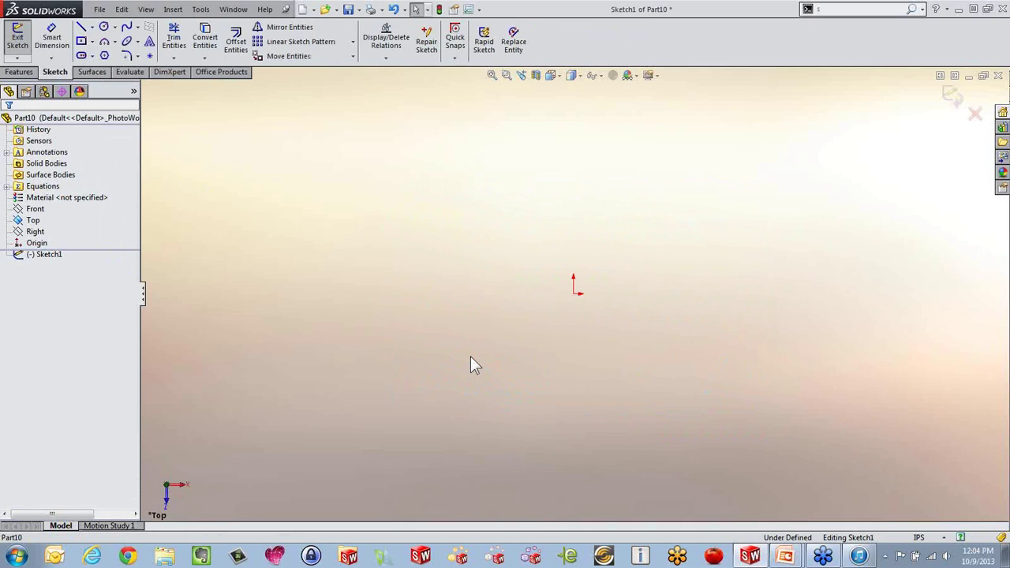
key("s")
left_click(509, 383)
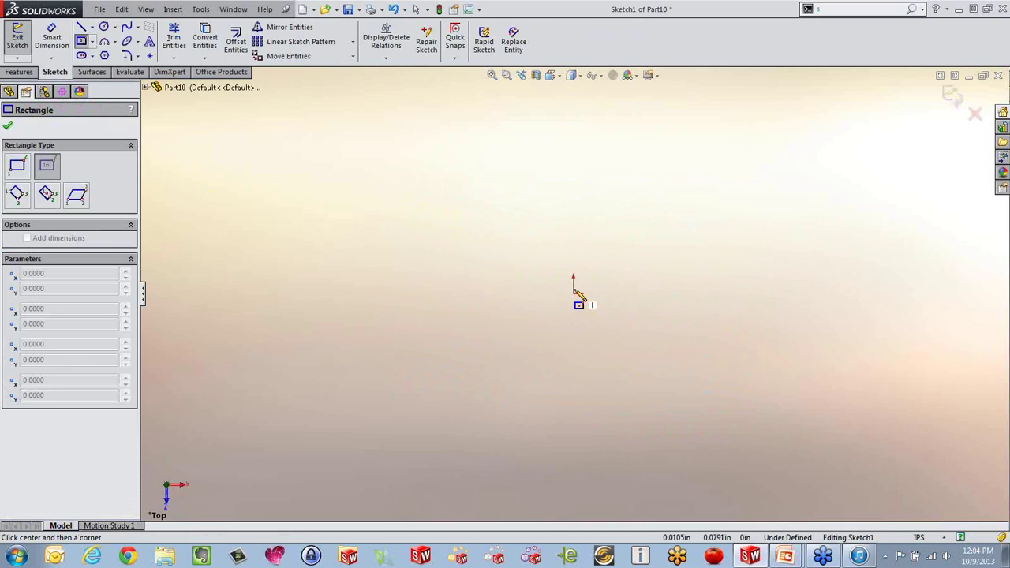
left_click(575, 293)
left_click(725, 167)
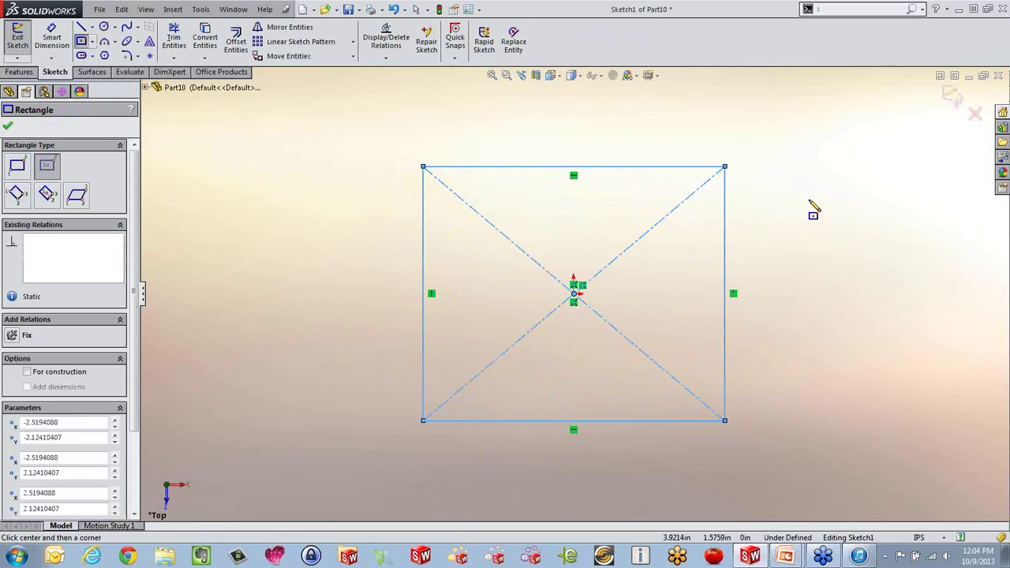
Step: Extrude the rectangle upward from the sketch plane as a blind solid block
key("s")
left_click(820, 307)
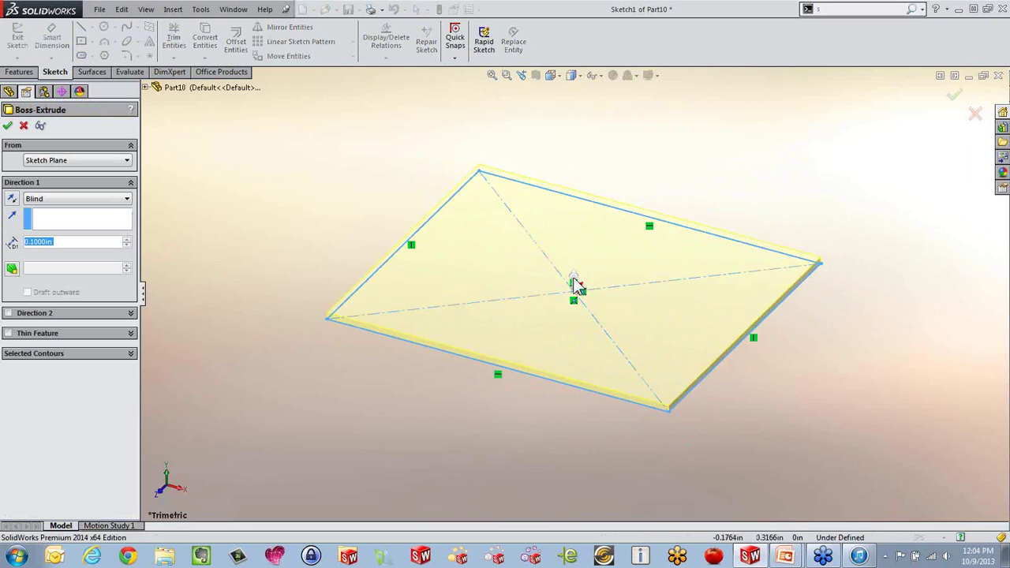
left_click_drag(575, 286, 582, 105)
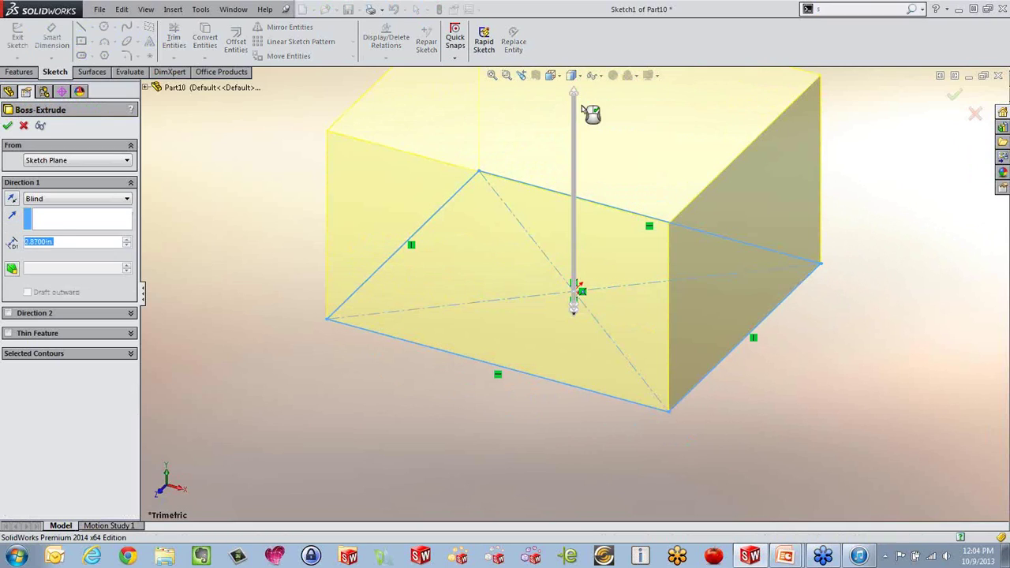
key("Return")
scroll(581, 288, "up", 3)
key("Escape")
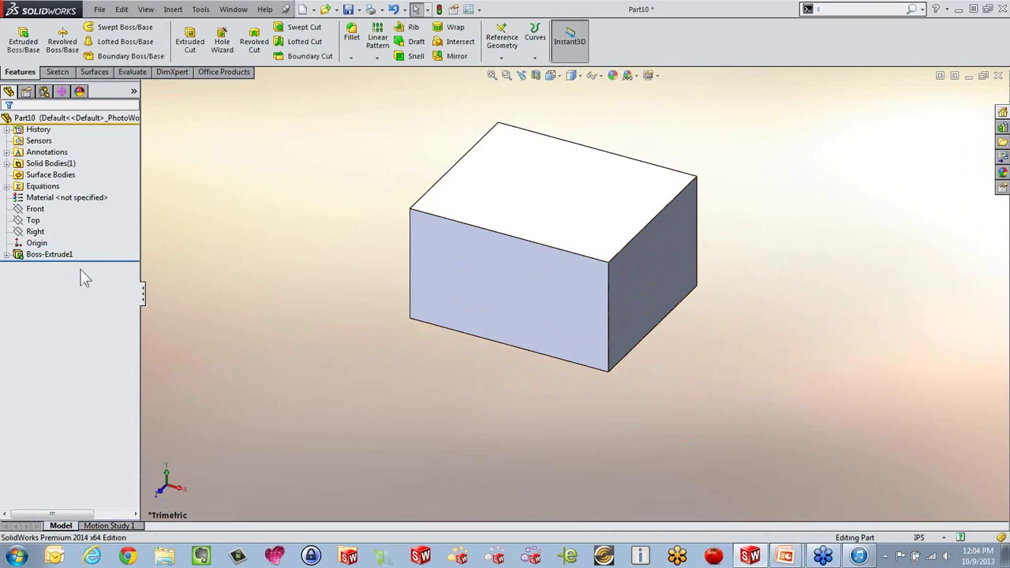
Step: Highlight the block through the Solid Bodies folder and examine it from several angles
middle_click_drag(358, 287, 524, 264)
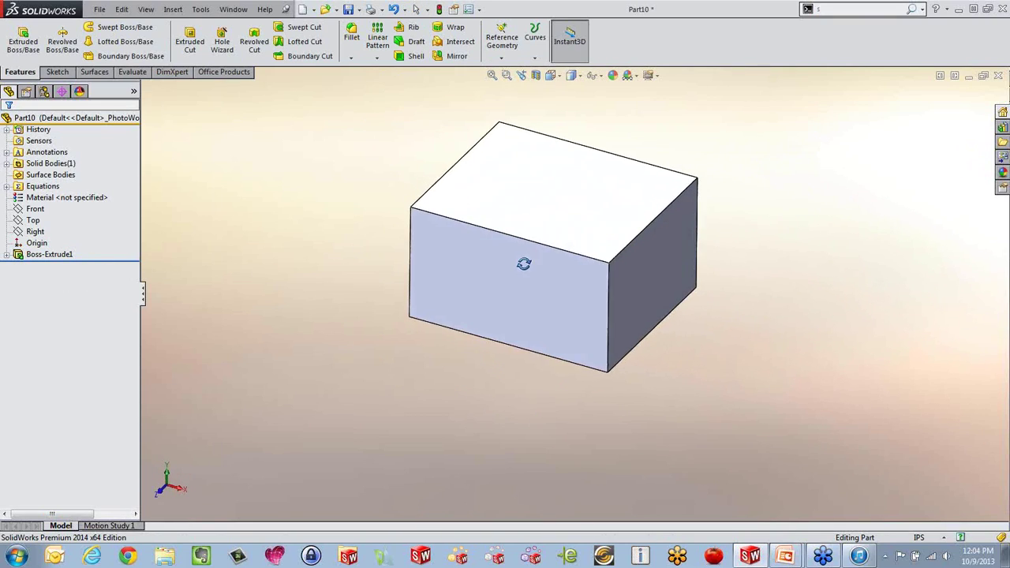
scroll(580, 151, "down", 2)
left_click(57, 166)
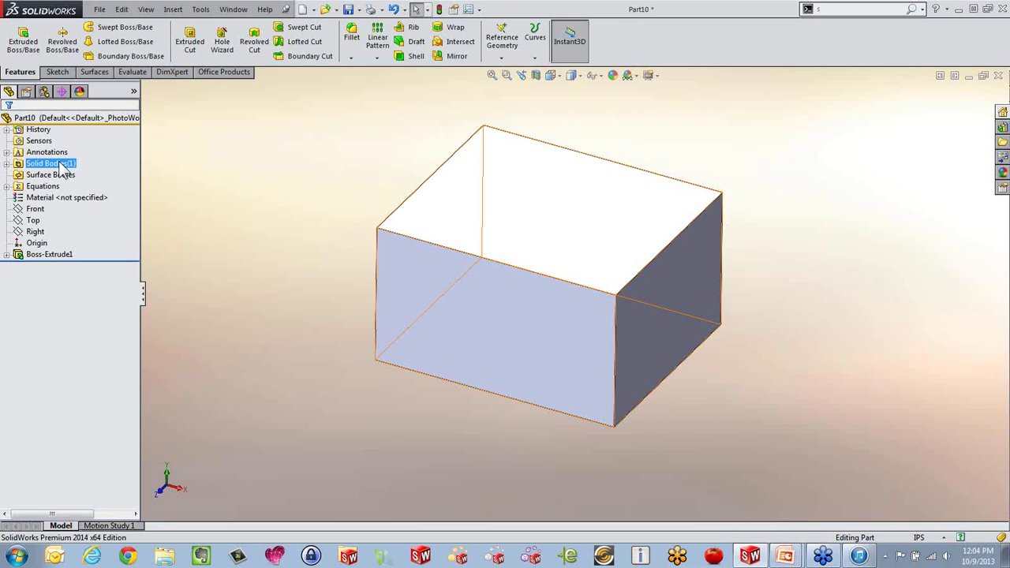
middle_click_drag(264, 341, 347, 406)
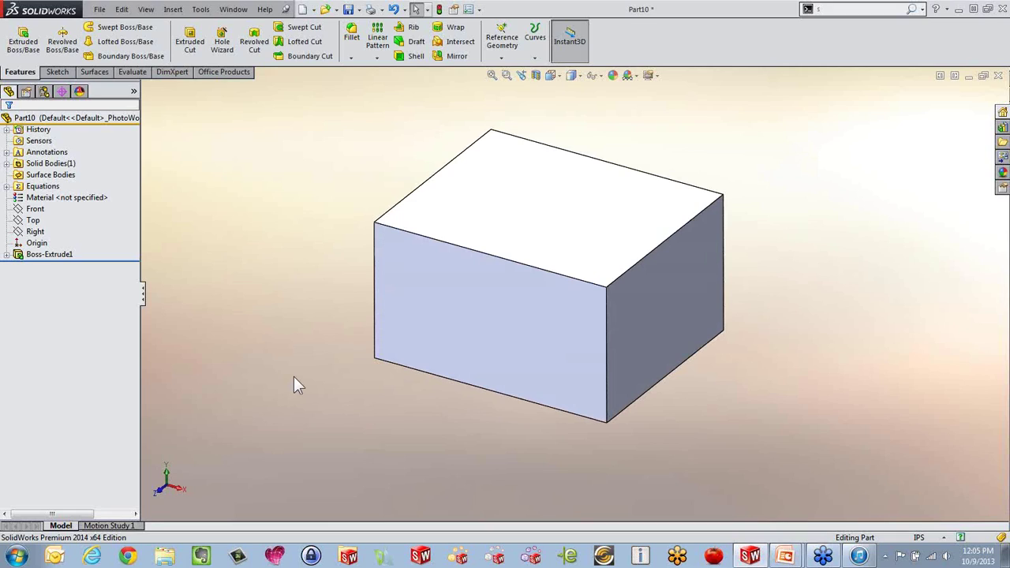
middle_click_drag(314, 354, 324, 373)
middle_click_drag(672, 232, 671, 177)
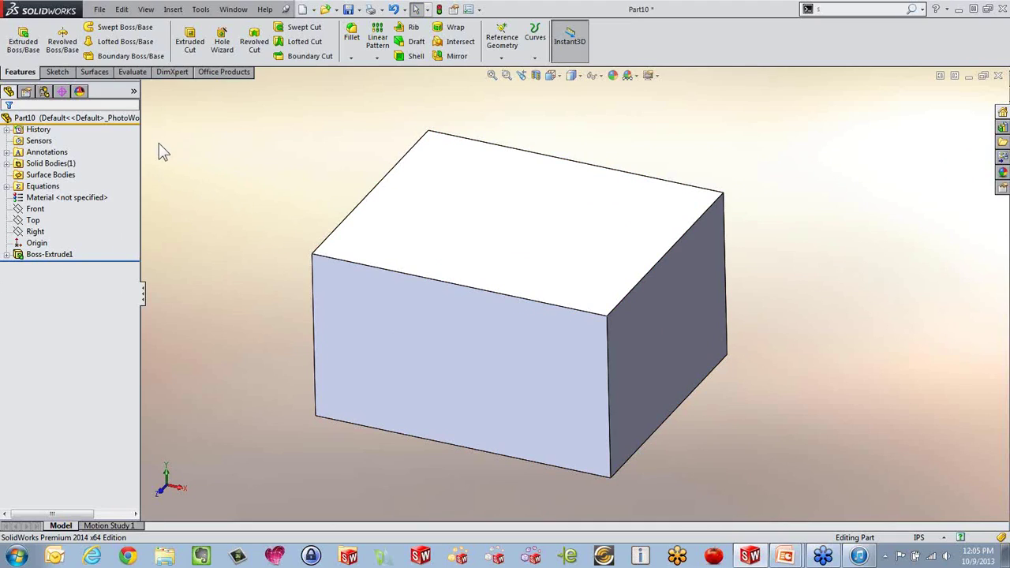
Step: Remove the block's top face with Delete Face, using the Delete option without patching or filling
left_click(101, 74)
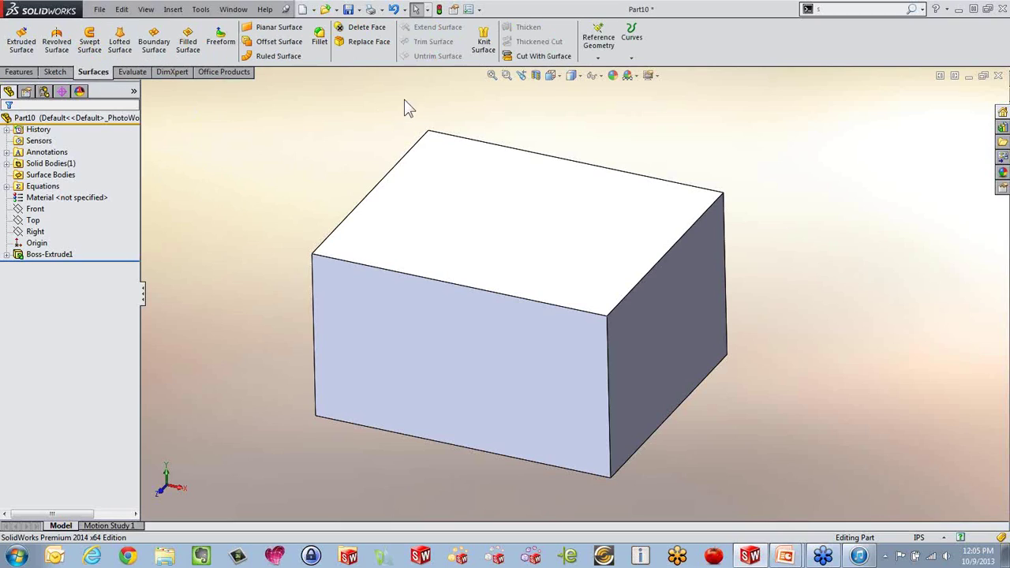
left_click(368, 27)
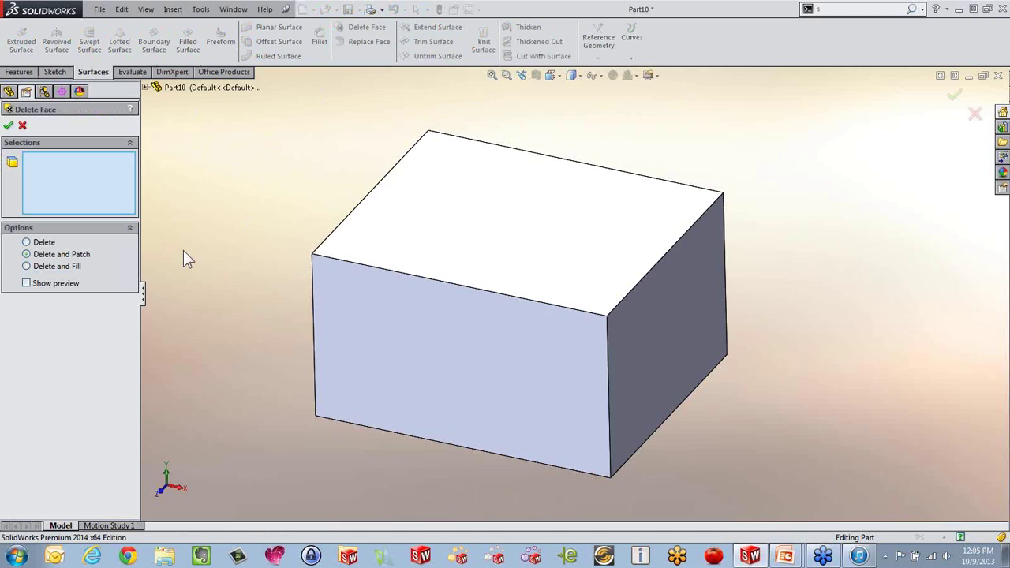
left_click(27, 242)
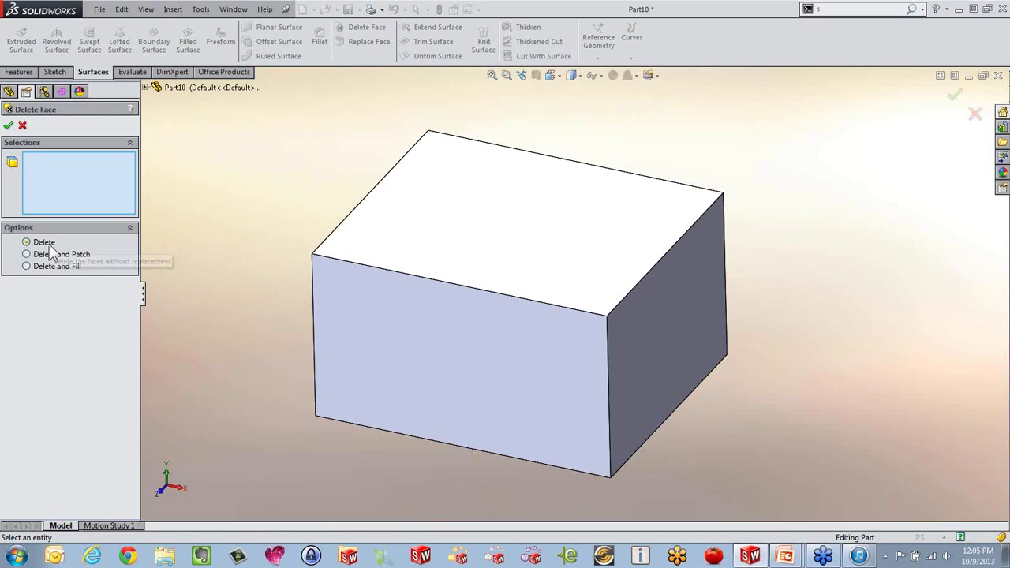
left_click(472, 245)
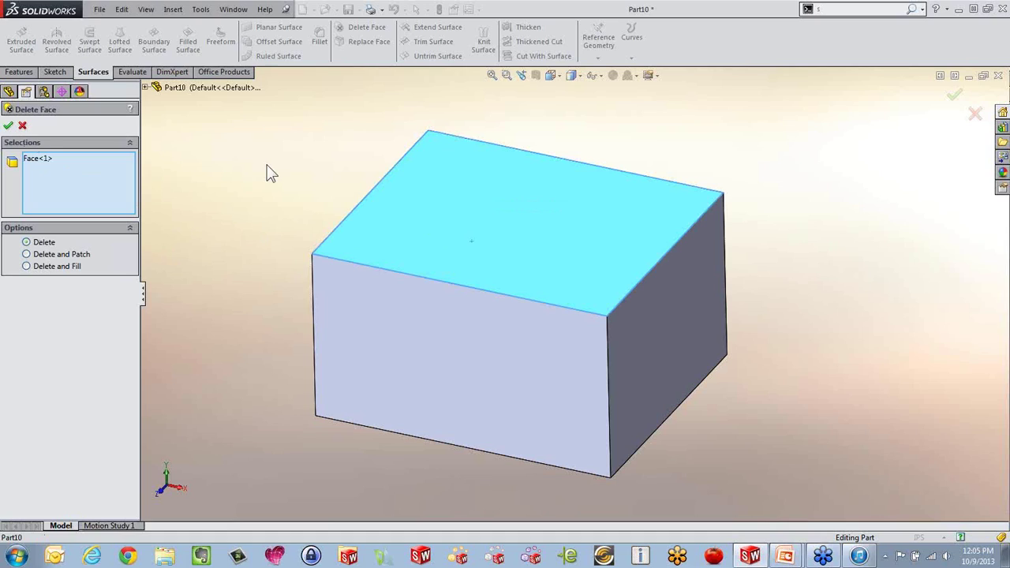
left_click(8, 126)
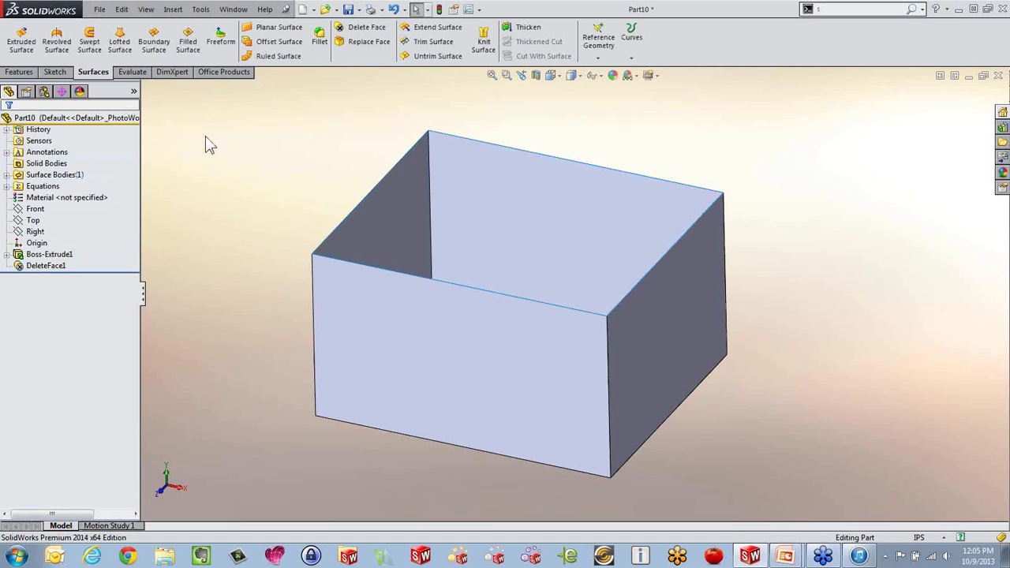
Step: Highlight the open box through the Surface Bodies folder and examine its interior
left_click(77, 176)
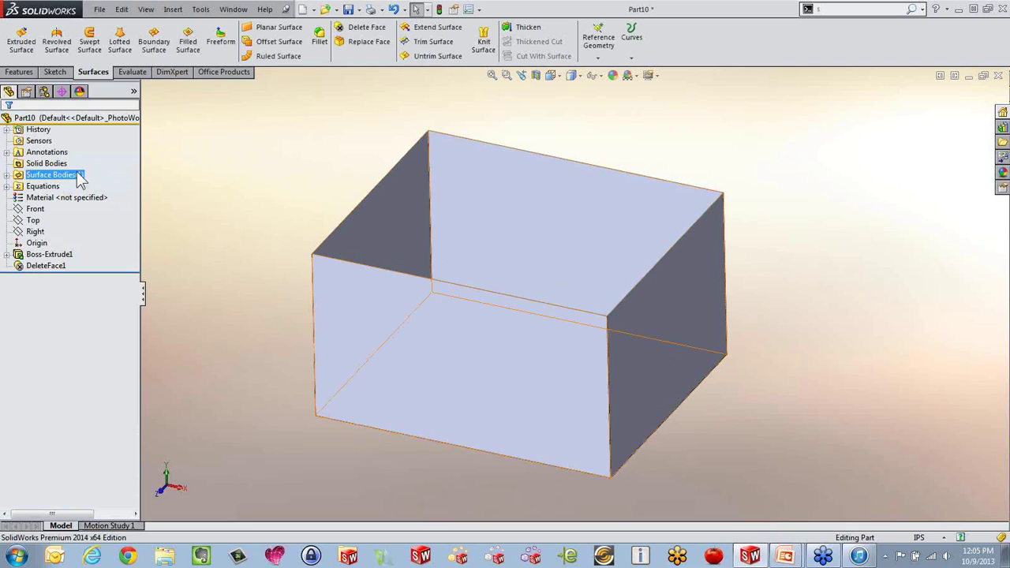
middle_click_drag(255, 162, 256, 186)
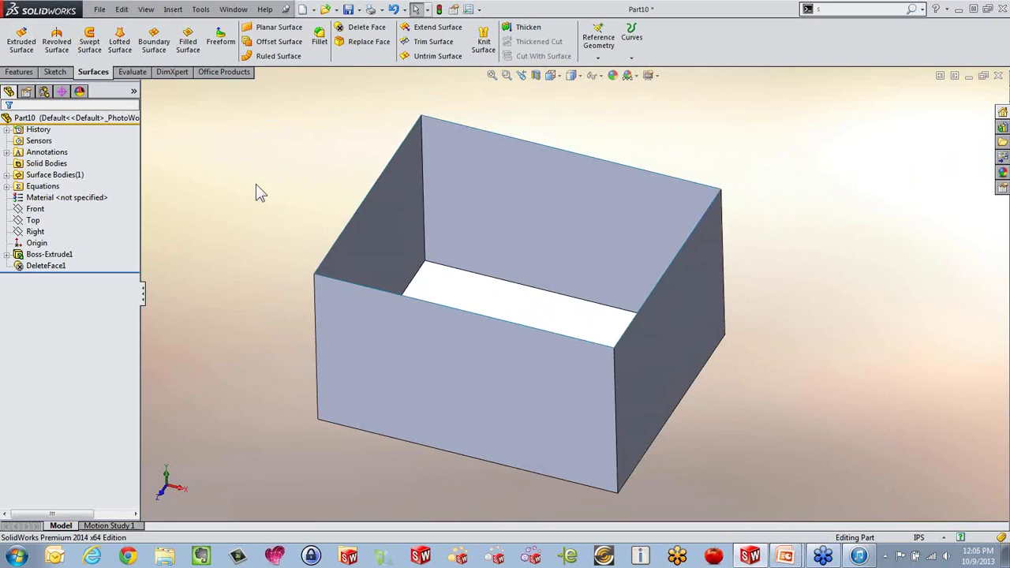
middle_click_drag(266, 264, 286, 284)
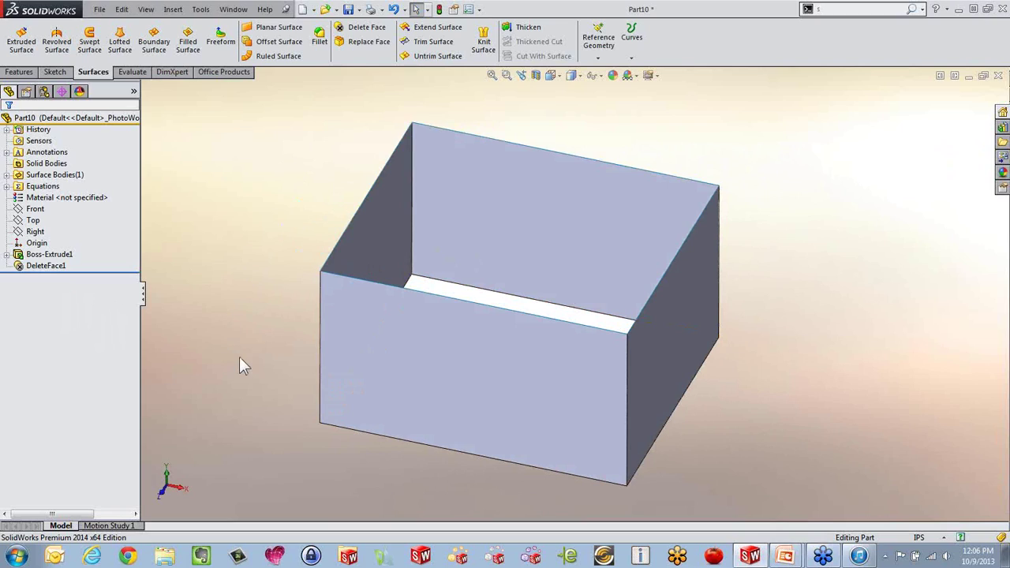
Step: Delete the Delete Face feature from the part
left_click(67, 257)
left_click(55, 266)
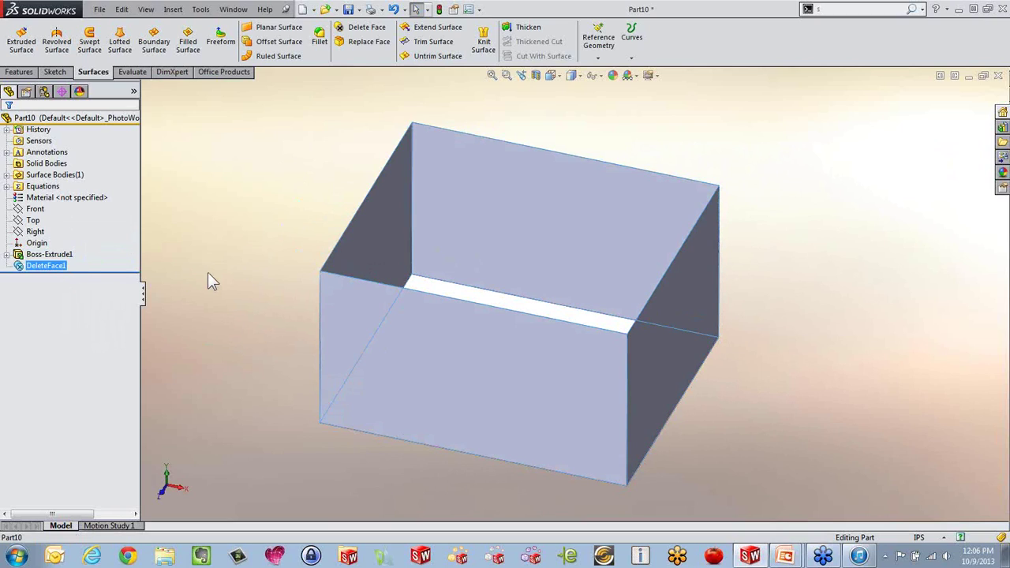
key("Delete")
left_click(583, 216)
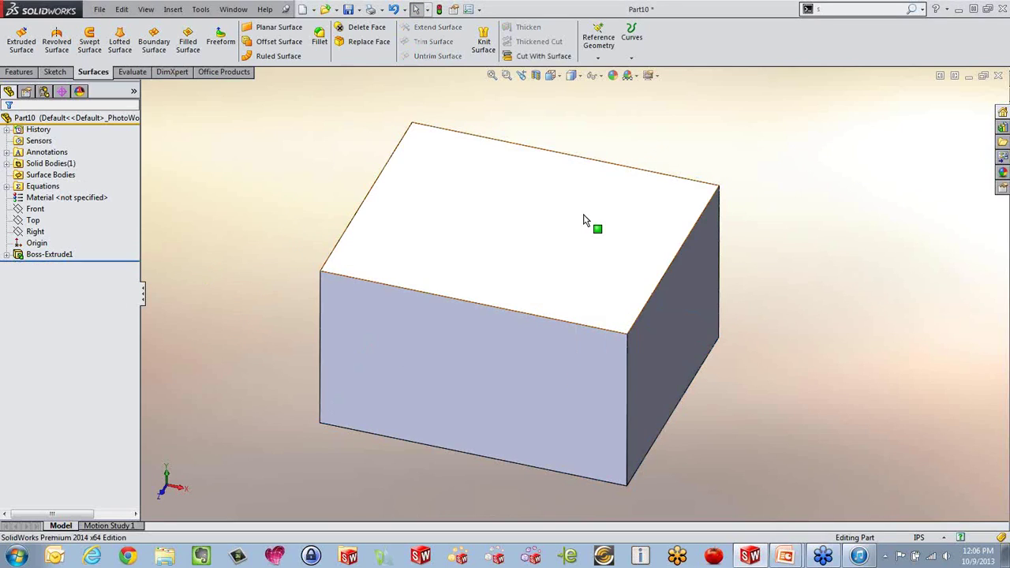
Step: Delete the block's extrude feature while keeping its rectangle sketch
mouse_move(286, 222)
middle_mouse_down()
mouse_move(287, 149)
mouse_move(221, 133)
mouse_move(289, 172)
mouse_move(278, 250)
mouse_move(287, 176)
mouse_move(289, 205)
middle_mouse_up()
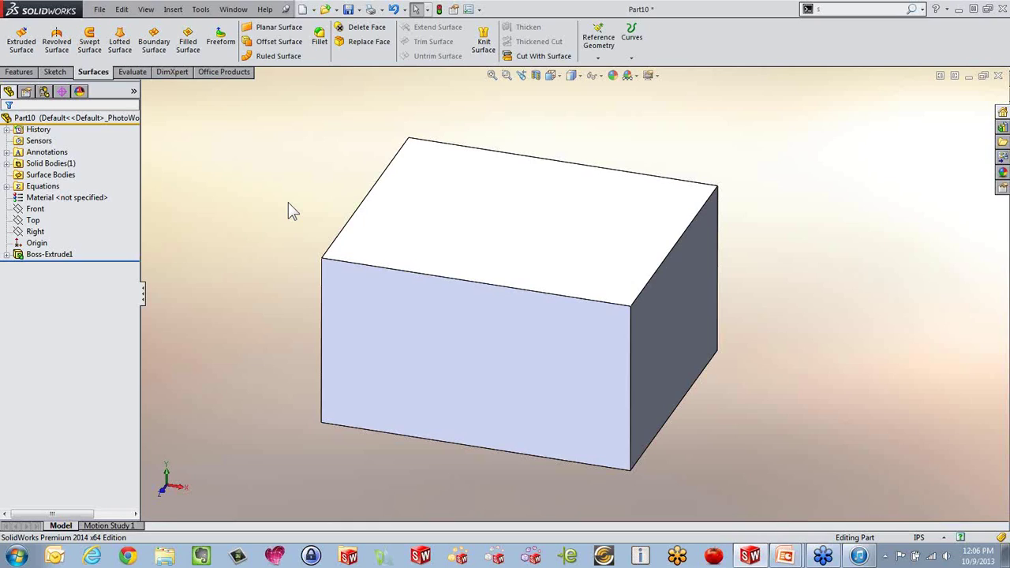
left_click(43, 256)
key("Delete")
left_click(583, 216)
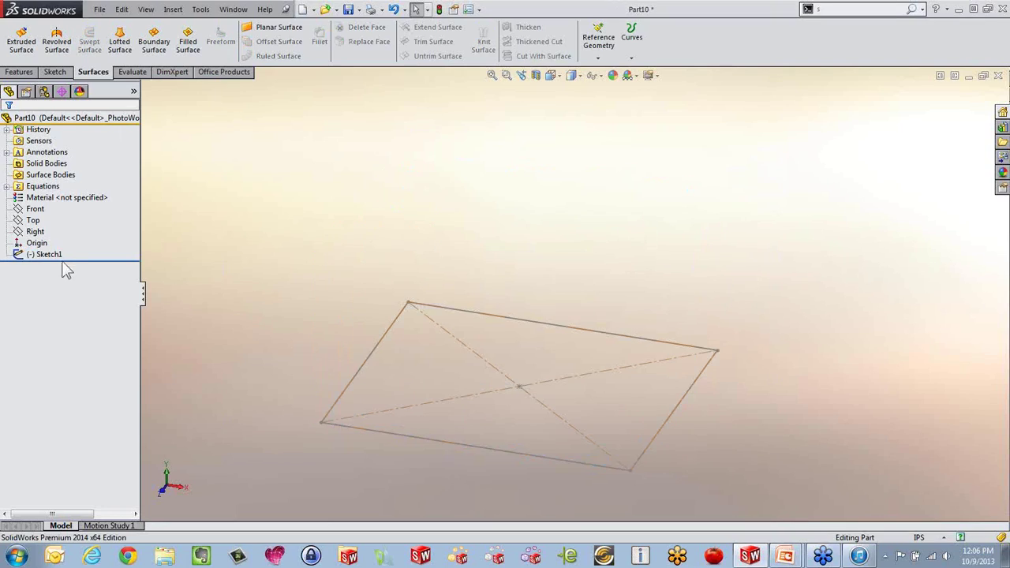
Step: Extrude the rectangle sketch as a surface to a blind depth of 2.87 in, leaving its ends uncapped
middle_click_drag(348, 260, 409, 253)
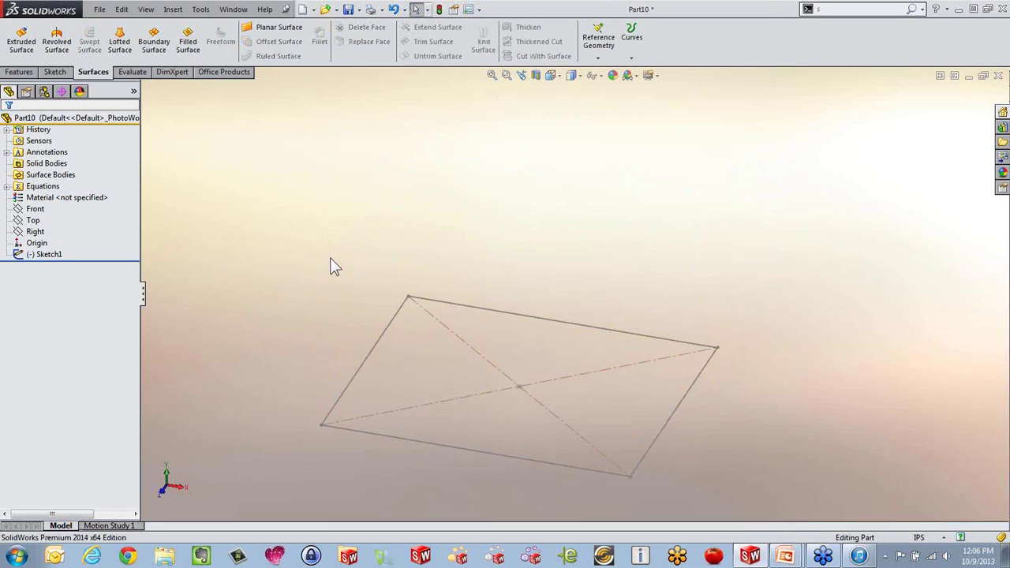
left_click(21, 39)
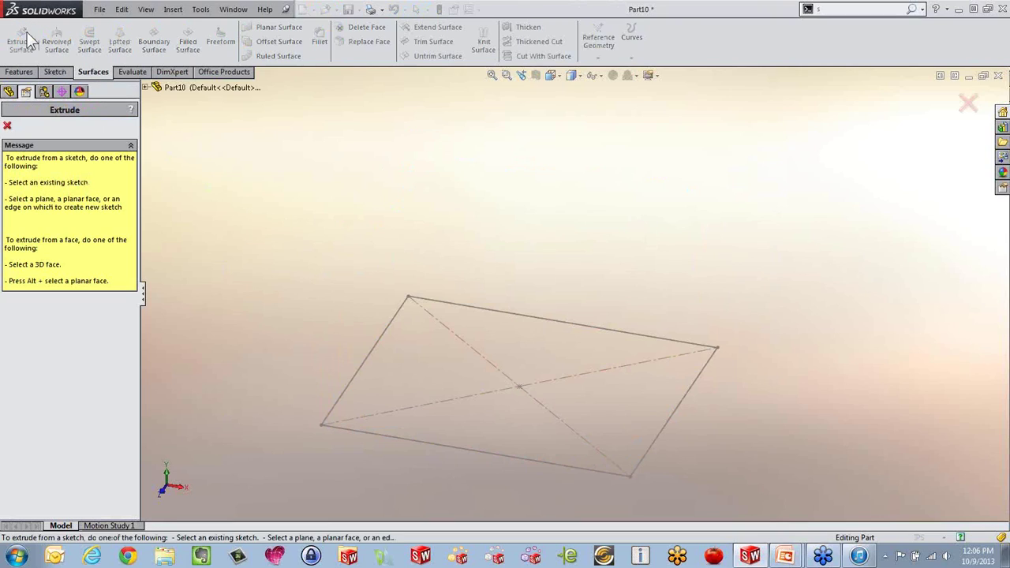
left_click(377, 349)
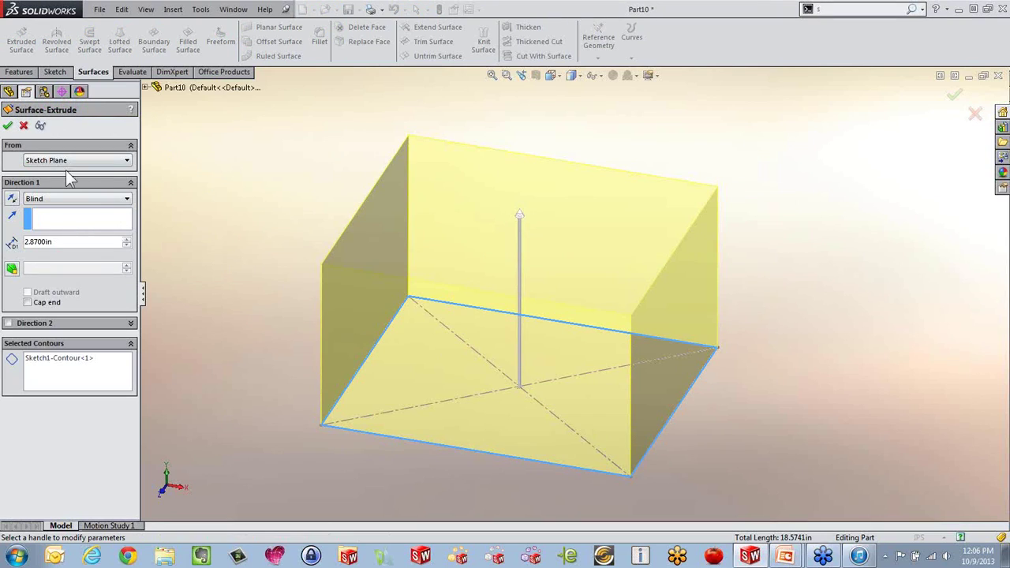
left_click(8, 127)
left_click(271, 179)
Step: Close the box's top opening with a planar surface bounded by two opposite short edges of the rim
middle_click_drag(271, 179, 316, 280)
left_click(292, 28)
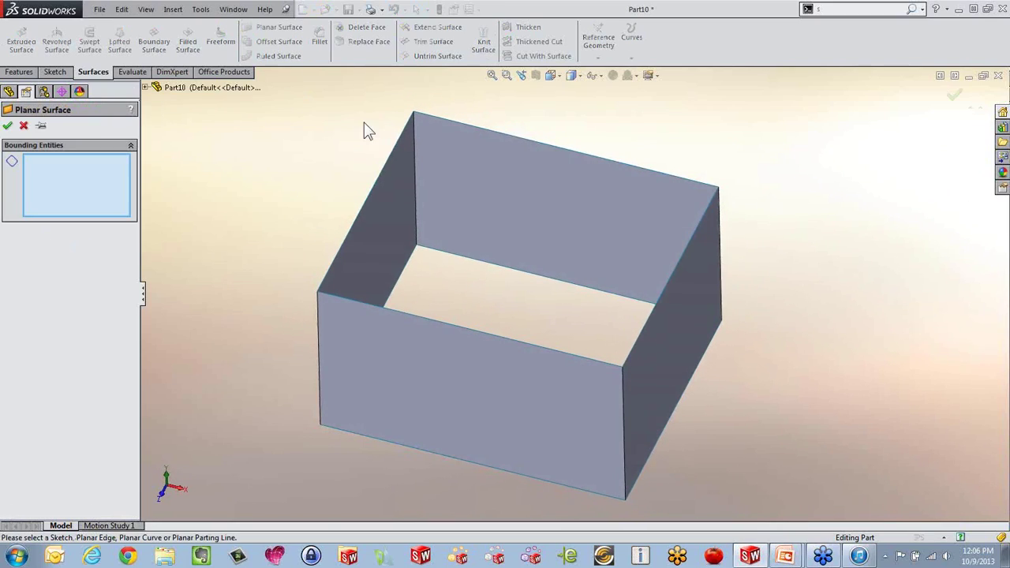
left_click(388, 161)
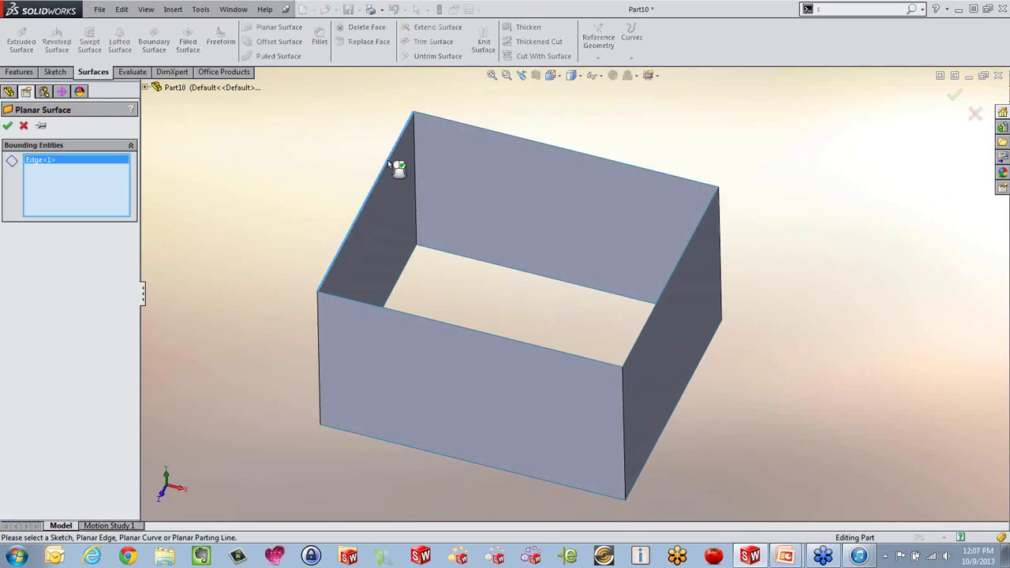
left_click(679, 260)
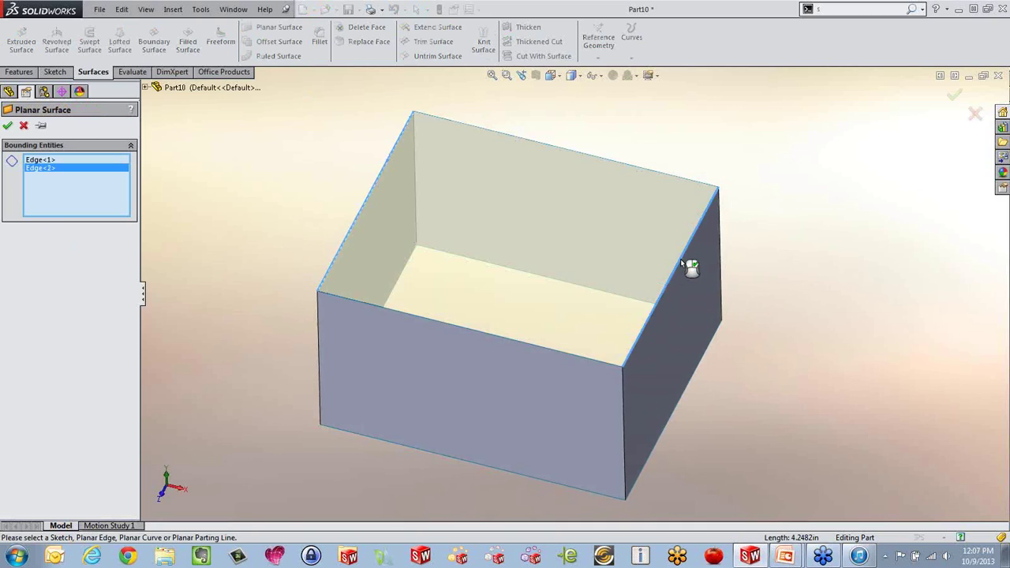
left_click(7, 125)
Step: Close the box's bottom opening with a second planar surface bounded by two opposite short edges
middle_click_drag(244, 246, 322, 110)
left_click(270, 26)
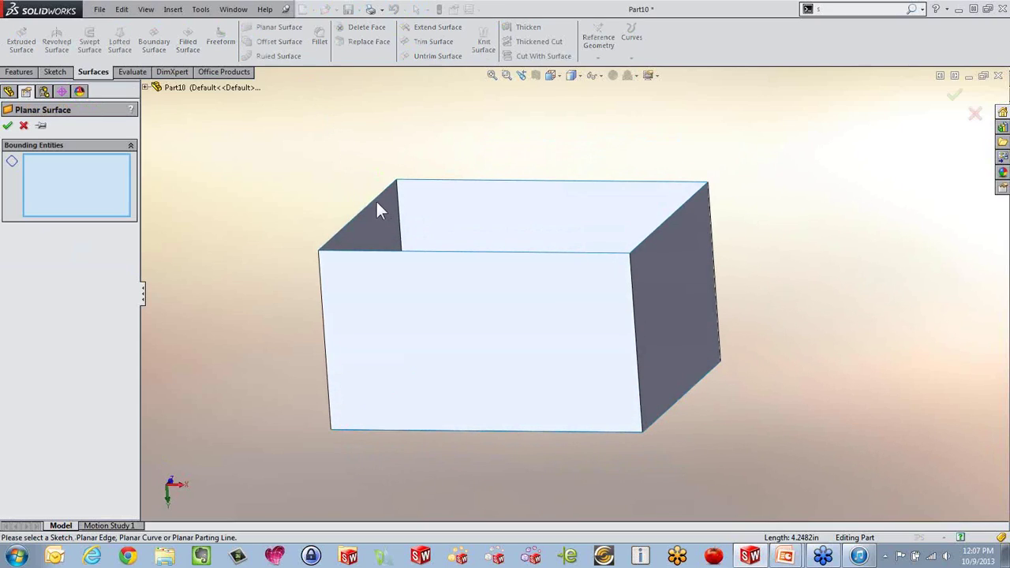
left_click(377, 206)
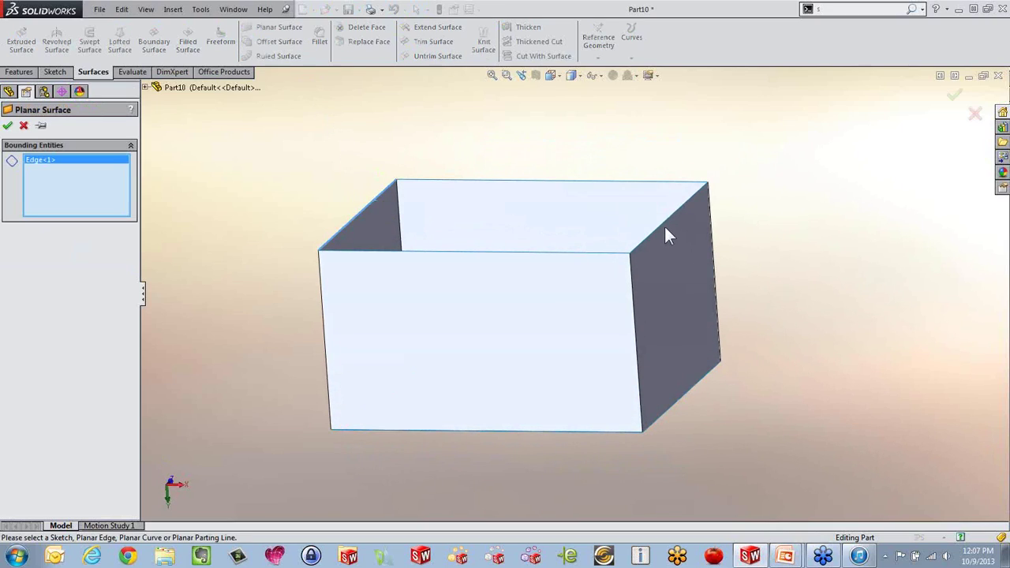
left_click(664, 224)
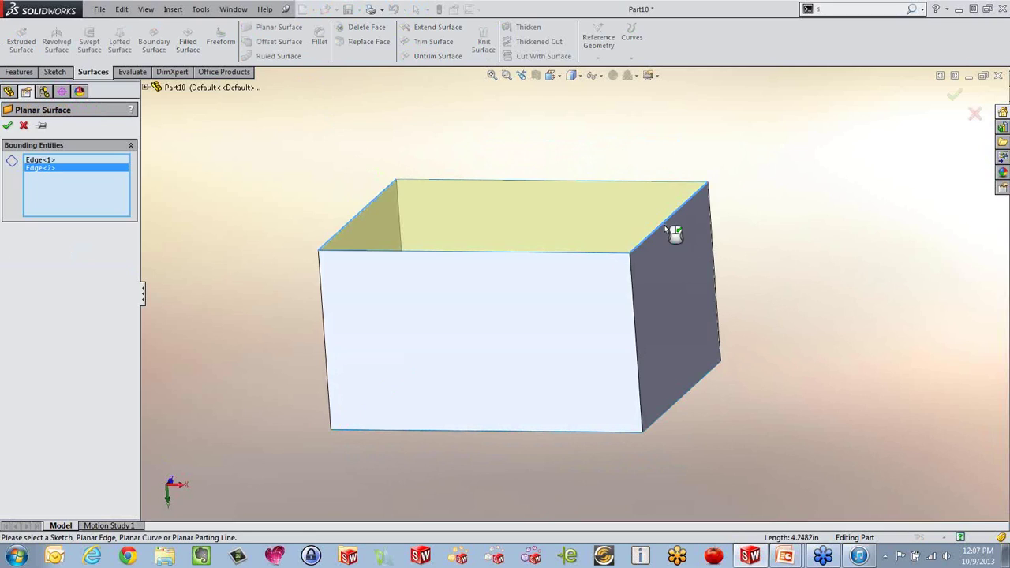
left_click(7, 128)
middle_click_drag(266, 234, 248, 253)
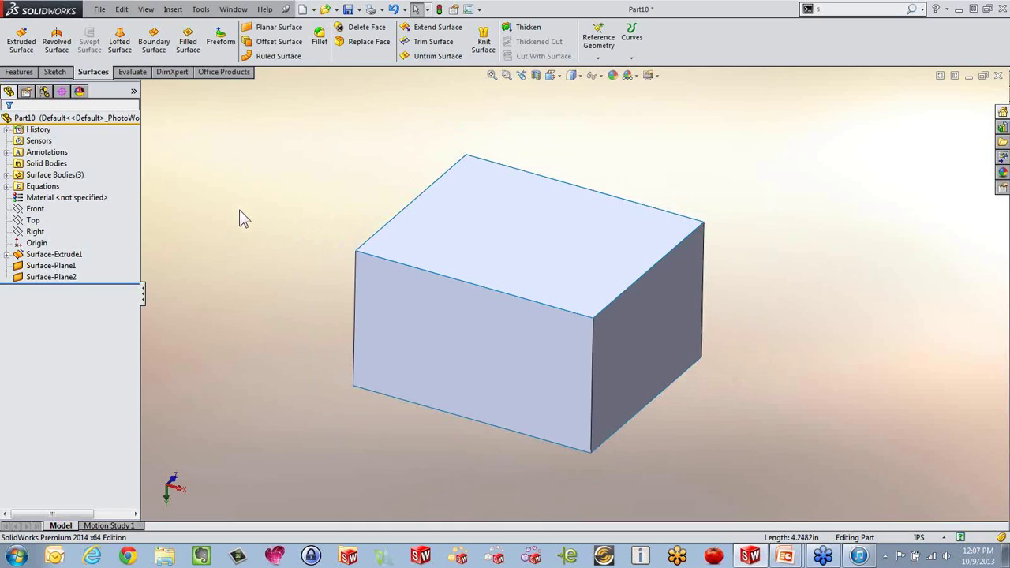
Step: Highlight the Surface-Extrude1 feature and examine its walls in the closed box
middle_click_drag(413, 303, 419, 343)
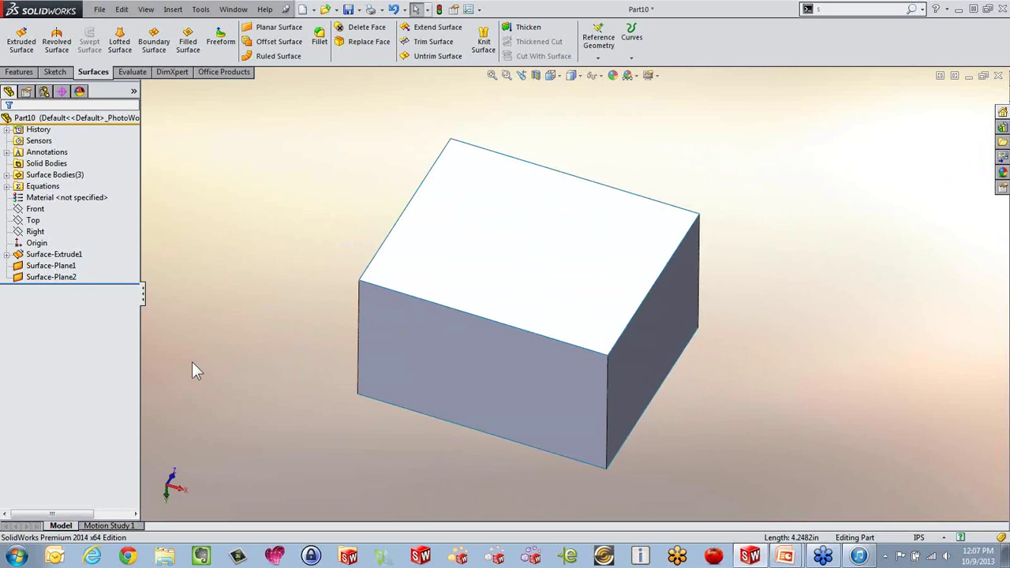
left_click(56, 255)
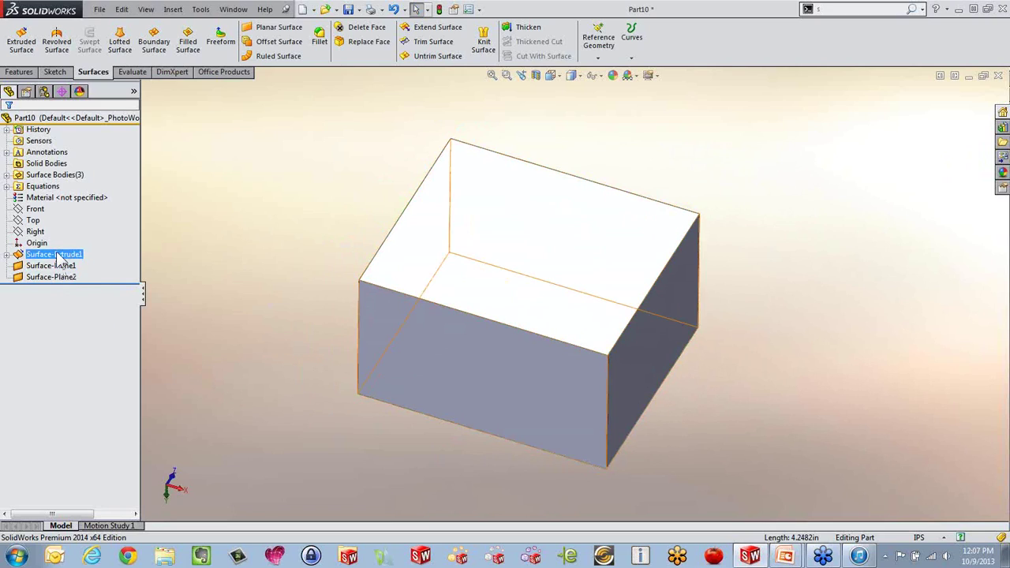
scroll(306, 260, "up", 1)
scroll(340, 237, "down", 1)
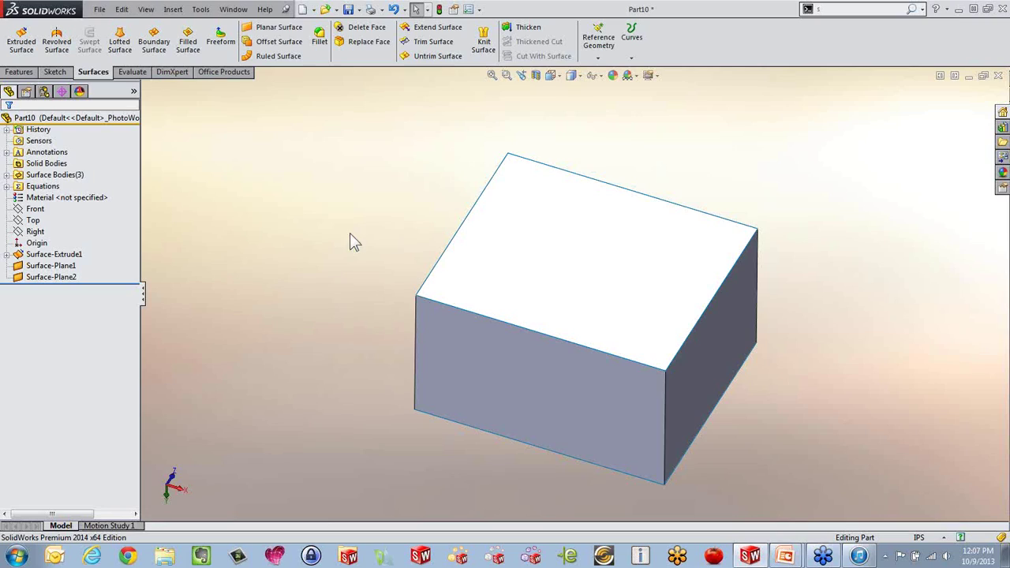
Step: Knit the extruded surface and both planar surfaces together with Try to form solid enabled
left_click(481, 46)
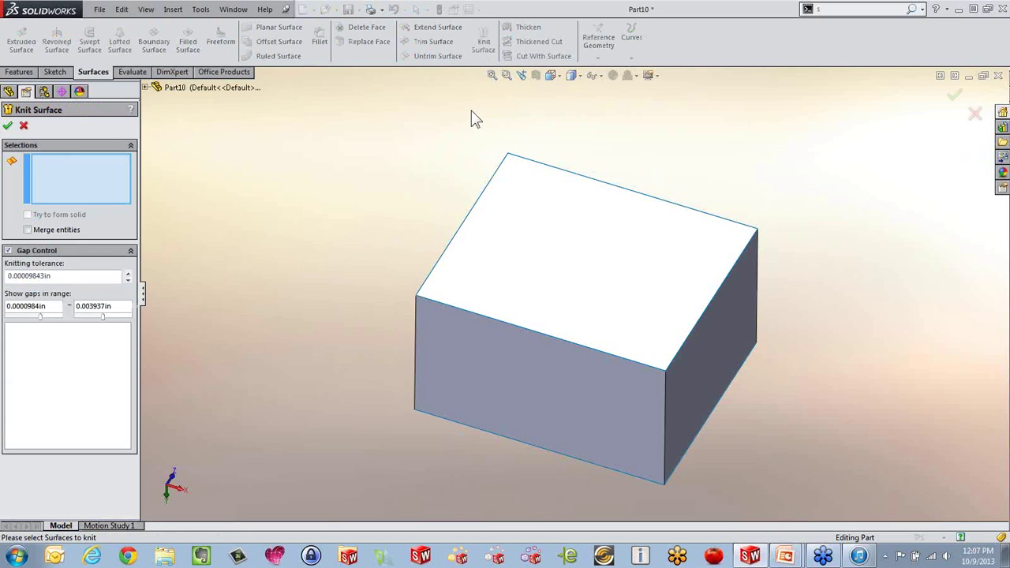
mouse_move(464, 145)
left_mouse_down()
mouse_move(494, 451)
mouse_move(729, 500)
mouse_move(810, 284)
mouse_move(623, 137)
left_mouse_up()
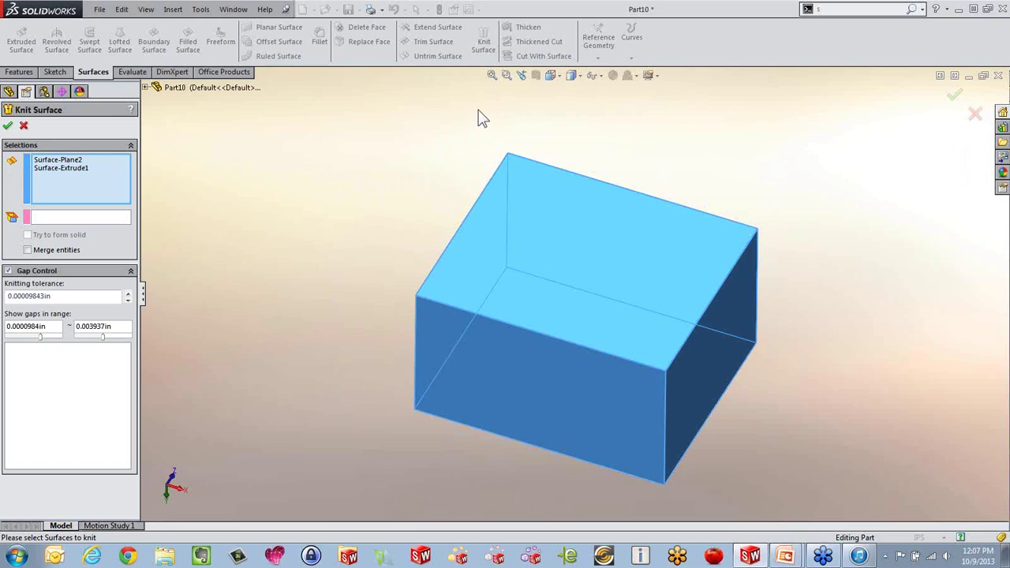
right_click(95, 199)
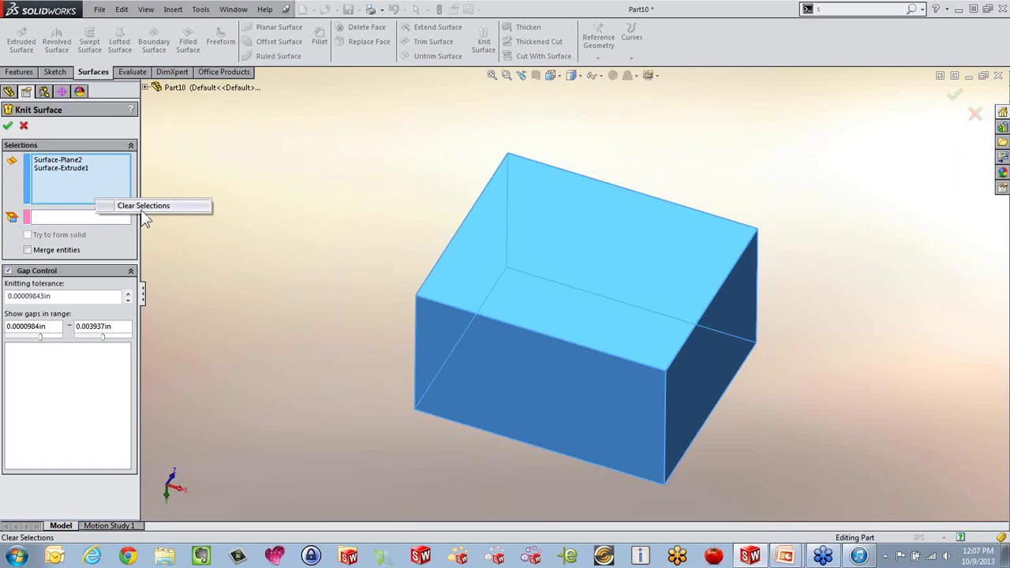
left_click(207, 202)
mouse_move(355, 126)
left_mouse_down()
mouse_move(289, 214)
mouse_move(447, 135)
mouse_move(327, 102)
mouse_move(271, 176)
mouse_move(399, 202)
mouse_move(356, 147)
mouse_move(356, 158)
left_mouse_up()
mouse_move(445, 106)
left_mouse_down()
mouse_move(556, 509)
mouse_move(853, 345)
mouse_move(774, 148)
mouse_move(764, 150)
left_mouse_up()
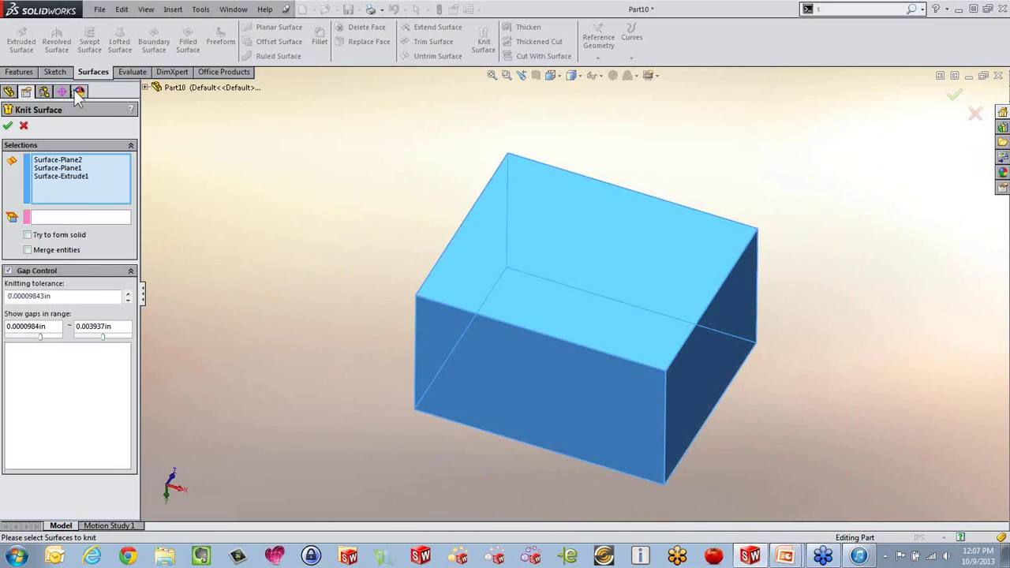
left_click(28, 235)
left_click(8, 127)
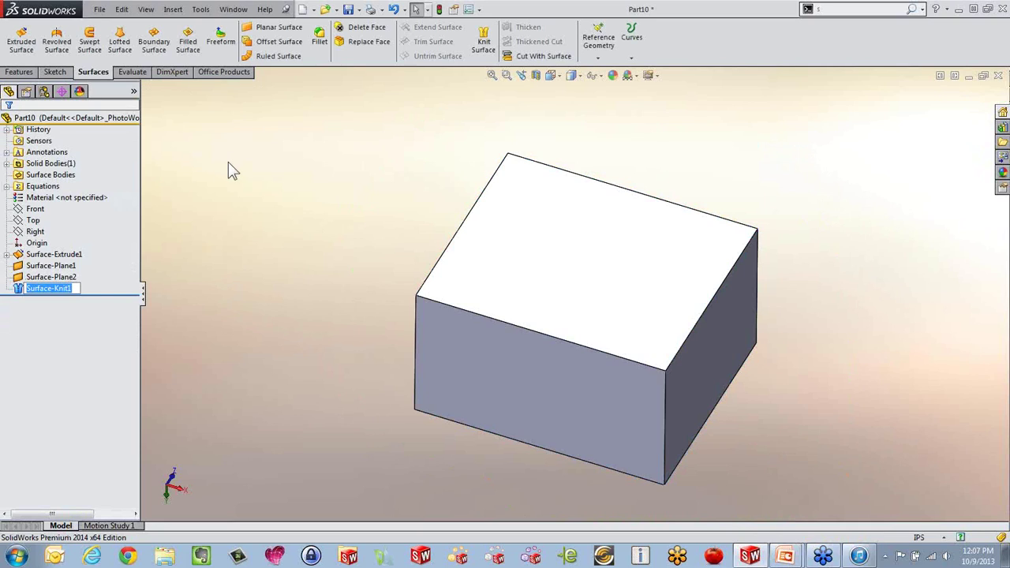
Step: Examine the knitted box and its features, and compare the solid feature commands with the surface commands
middle_click_drag(260, 237, 261, 269)
left_click(49, 255)
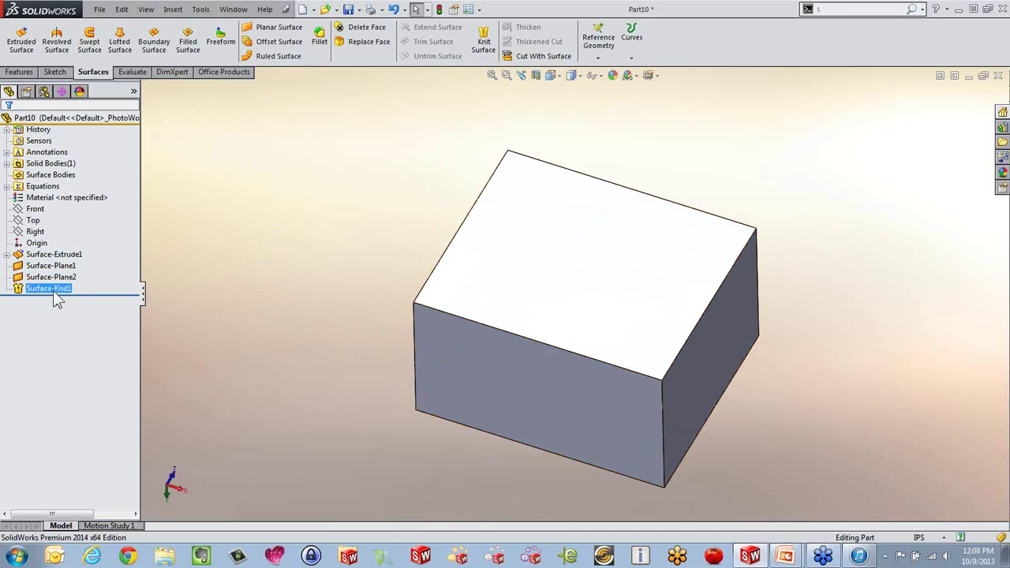
middle_click_drag(236, 296, 266, 264)
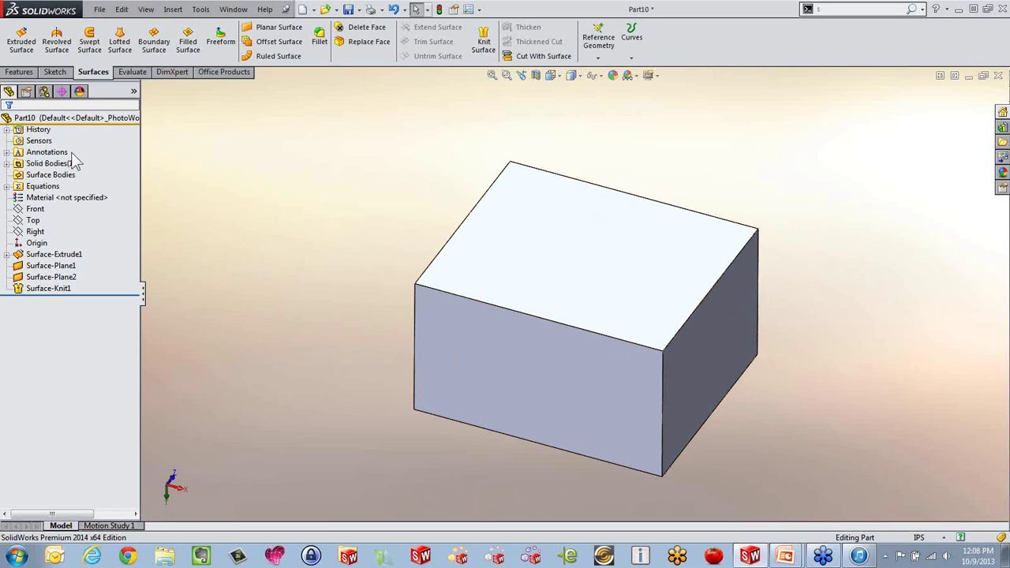
left_click(19, 72)
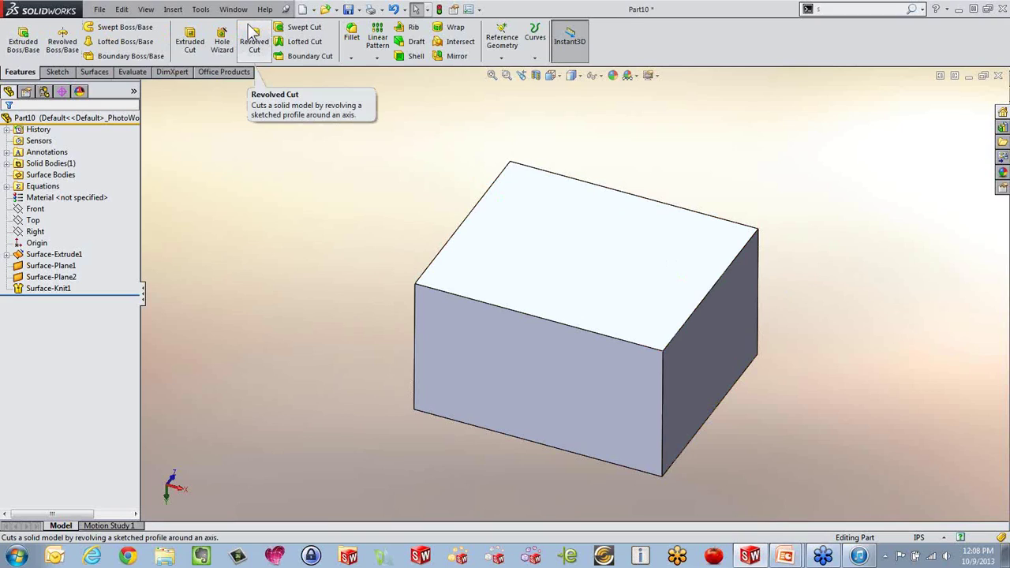
mouse_move(312, 151)
middle_mouse_down()
mouse_move(311, 174)
mouse_move(315, 142)
middle_mouse_up()
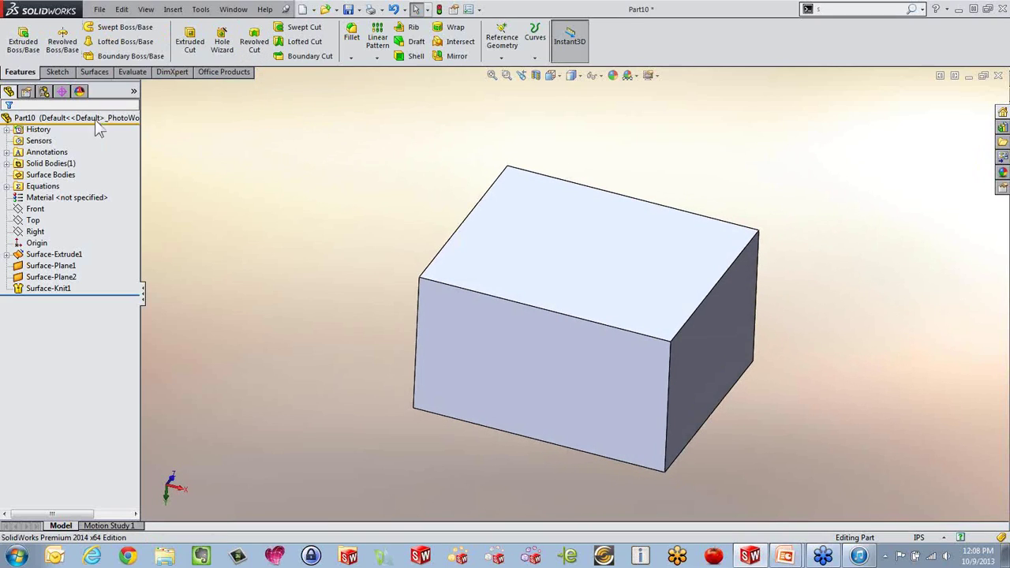
left_click(95, 73)
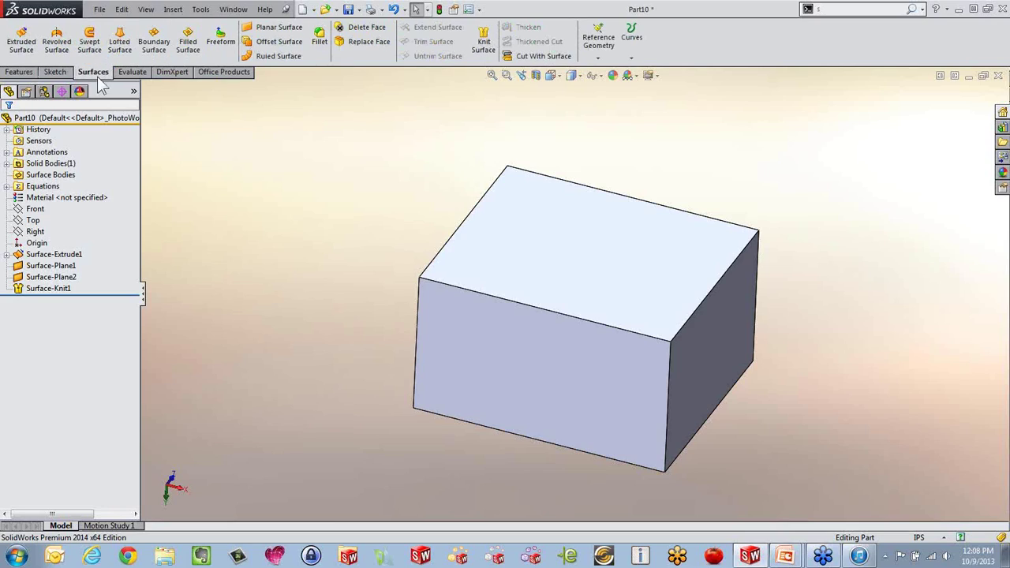
left_click(22, 71)
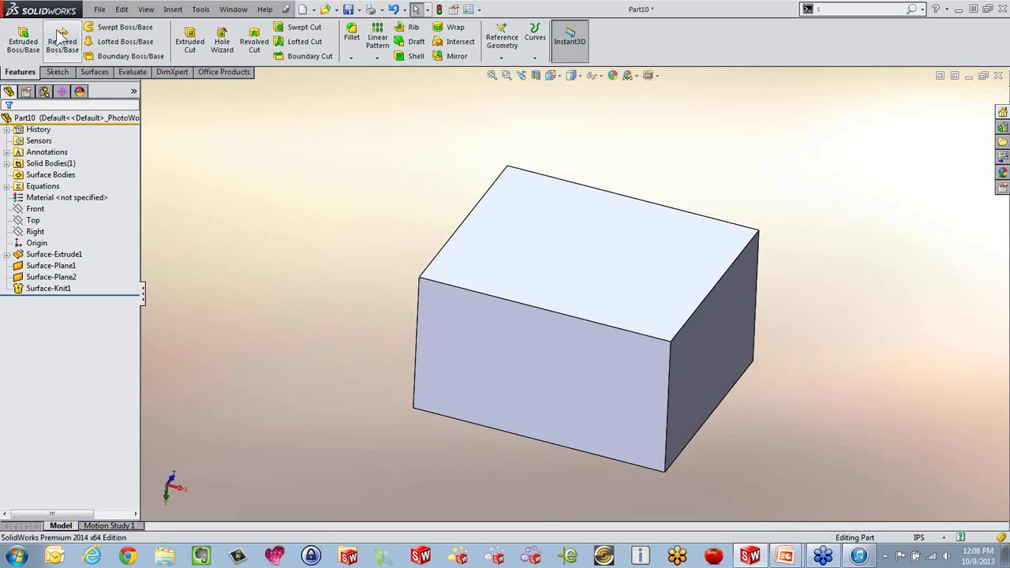
left_click(93, 73)
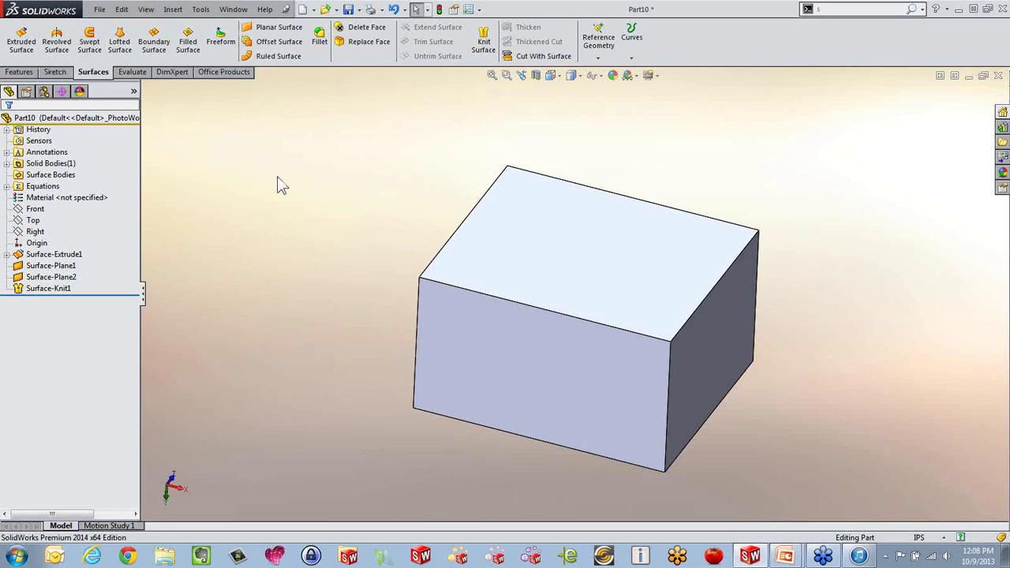
left_click(22, 73)
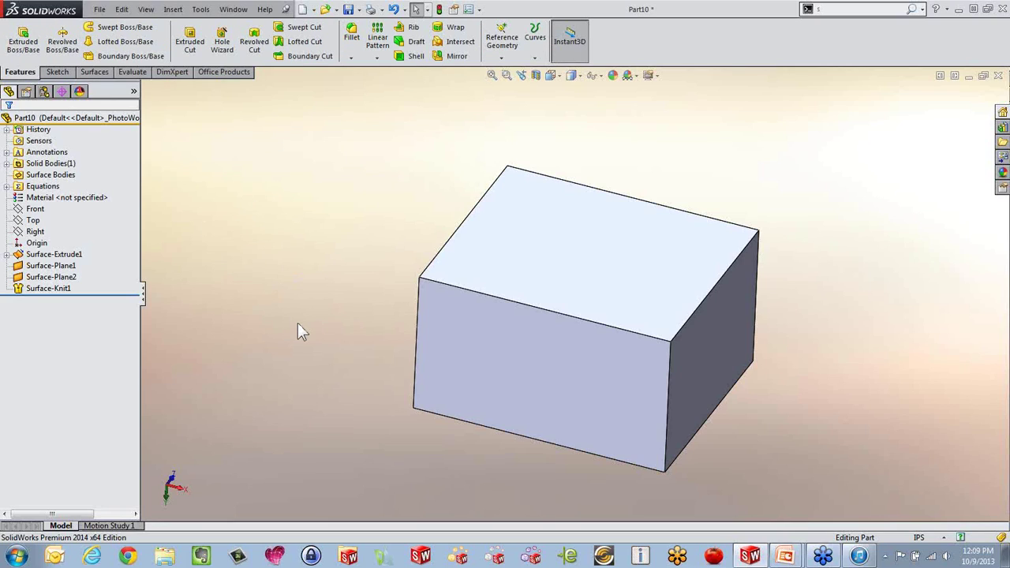
Step: Switch to the presentation slide titled "Not only for…"
key("alt+Tab")
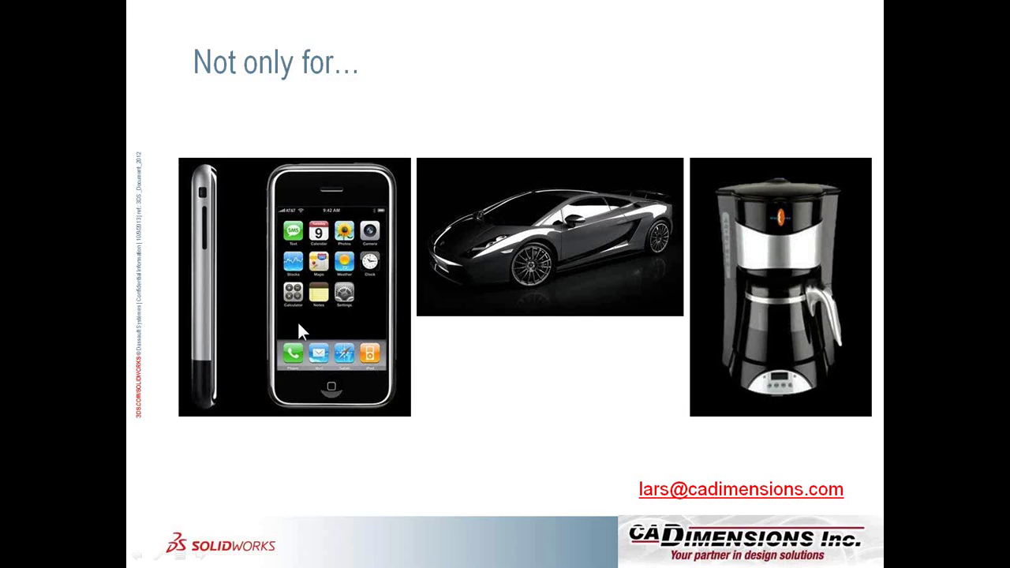
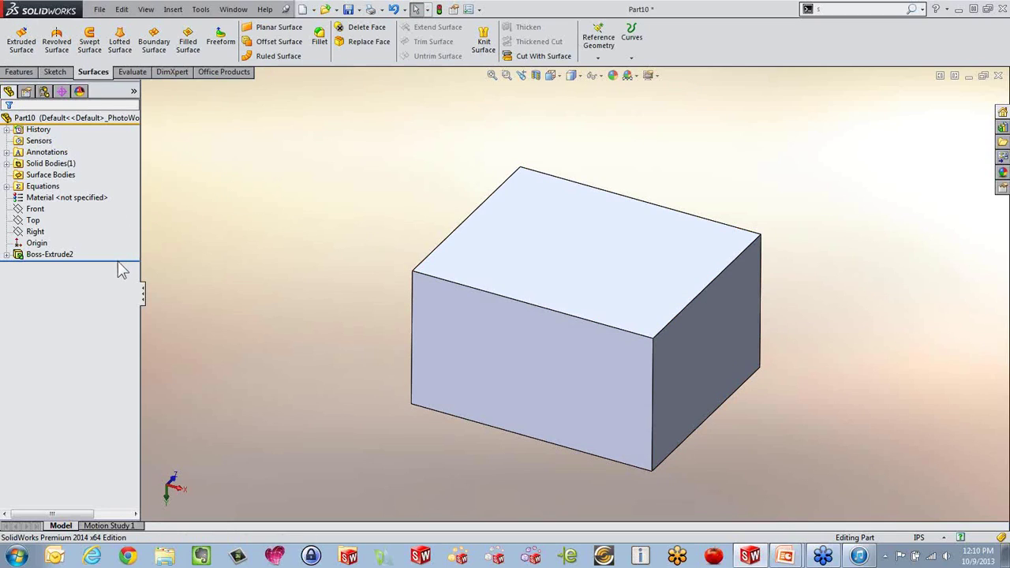
Step: Roll the part back before Boss-Extrude2 and sketch one slanted open line on the Top plane, passing close to the origin
left_click_drag(123, 258, 127, 248)
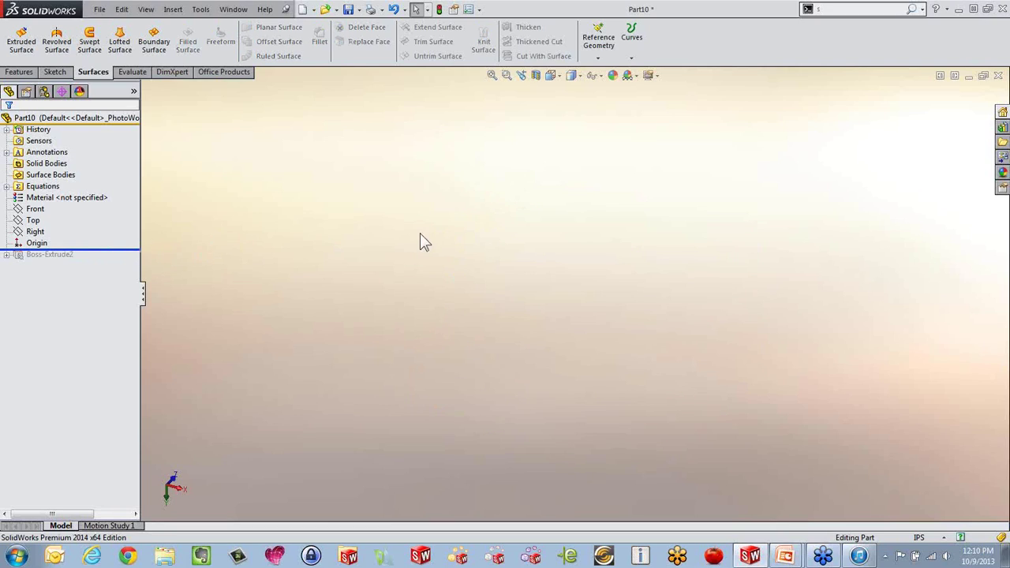
left_click(28, 221)
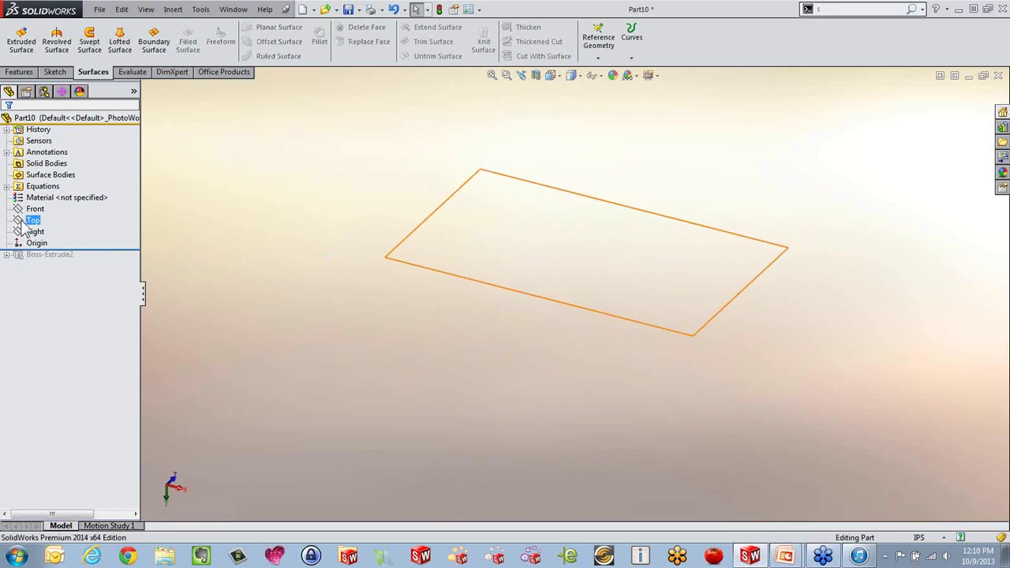
left_click(37, 208)
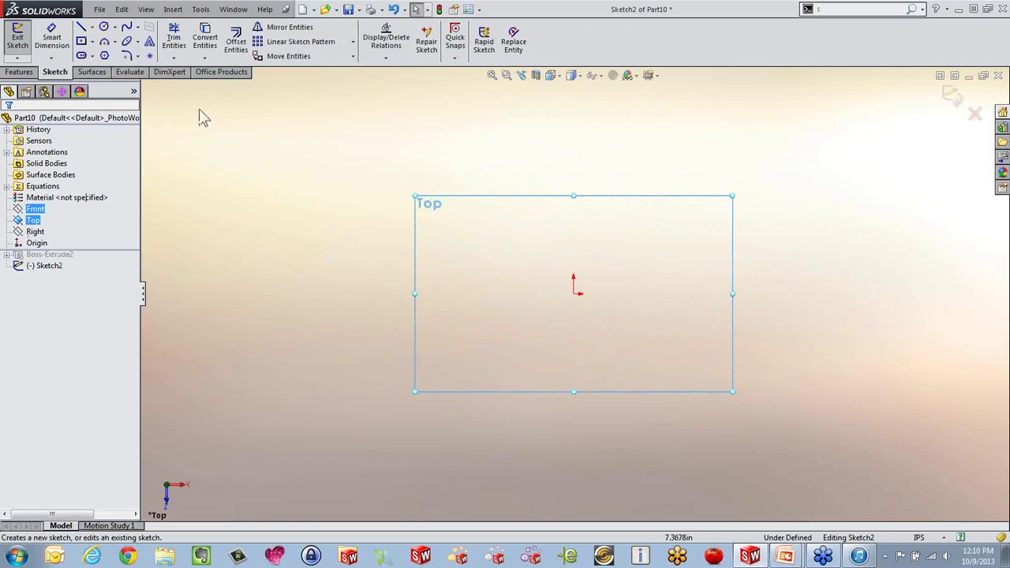
left_click(80, 27)
left_click(470, 239)
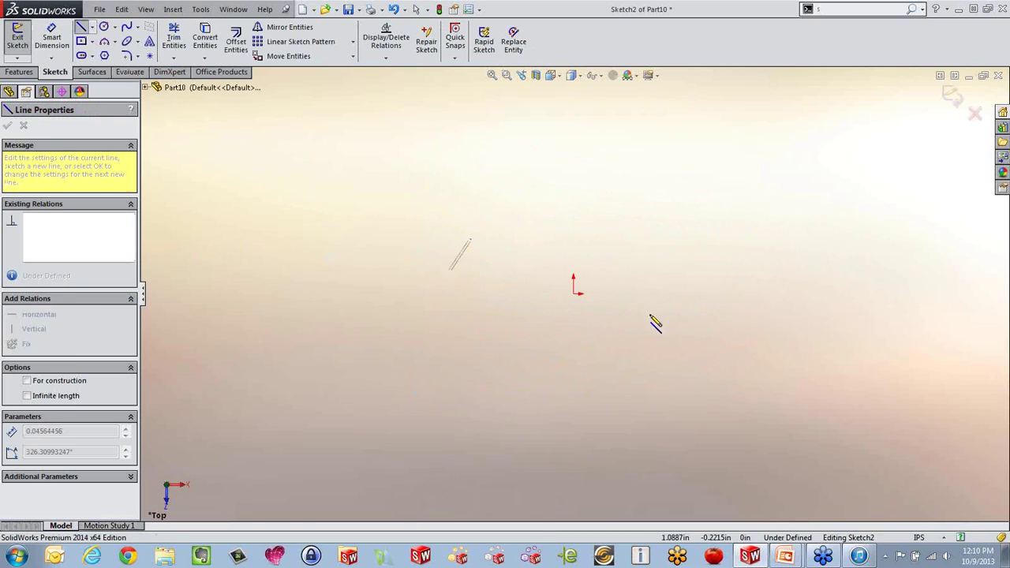
left_click(915, 397)
key("Escape")
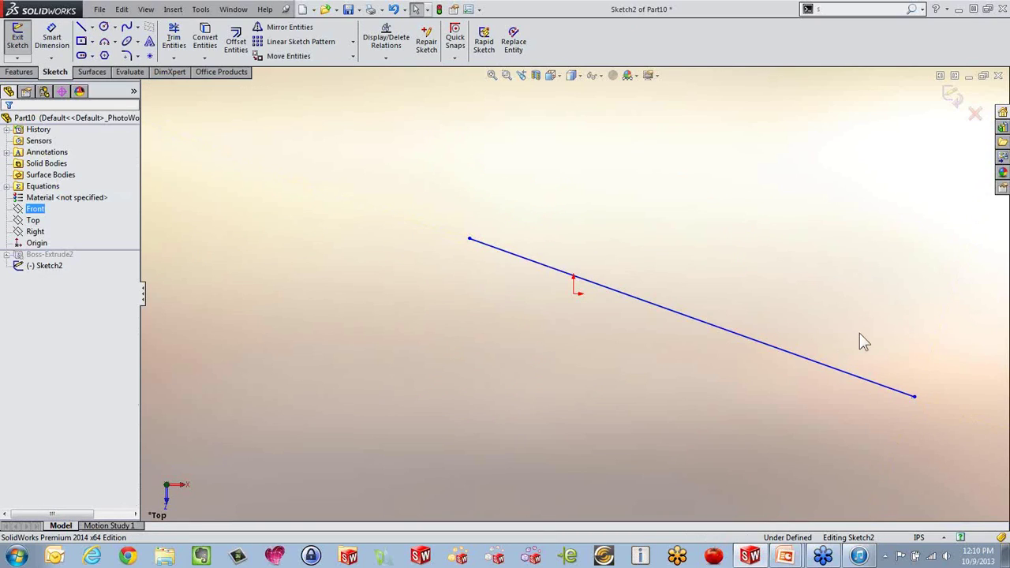
Step: Extrude the open line sketch as a blind surface with a depth of 4.44 in
left_click(93, 72)
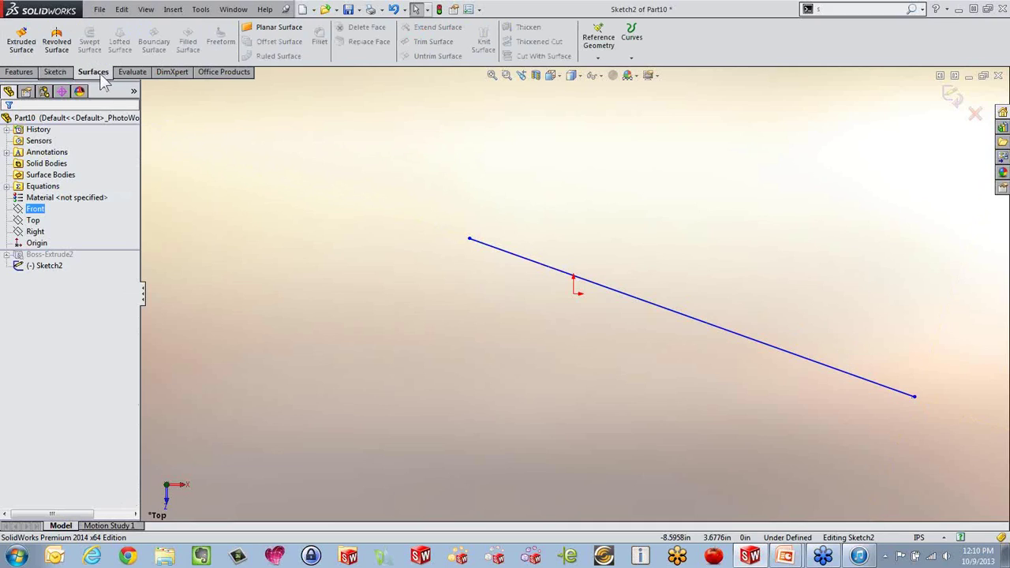
left_click(24, 41)
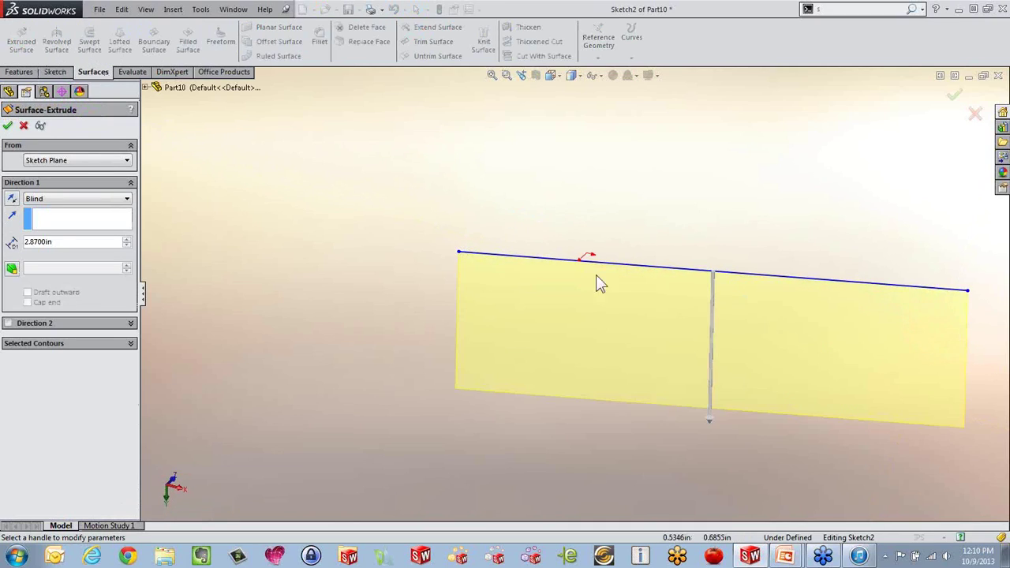
left_click(667, 386)
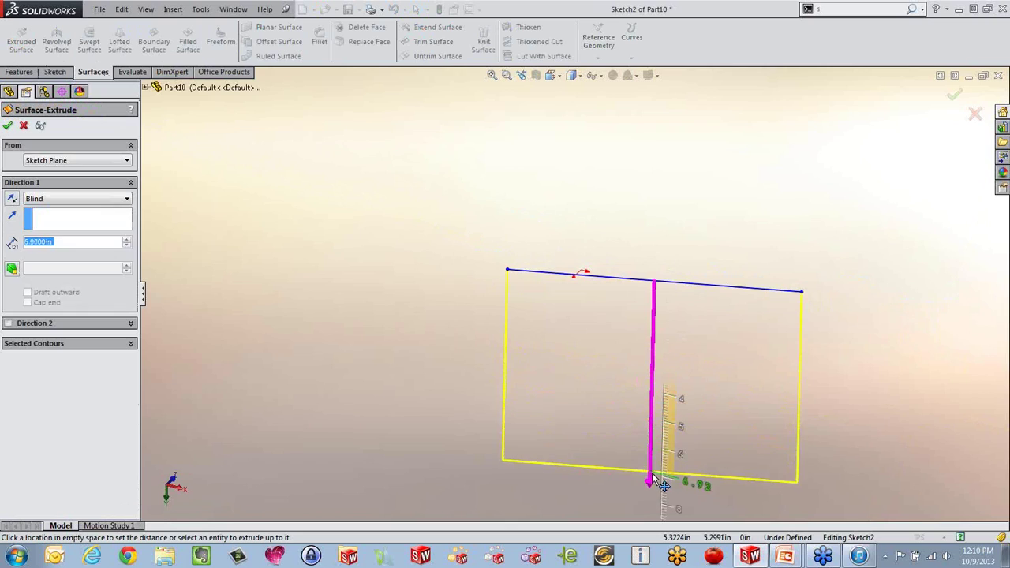
left_click(650, 420)
middle_click_drag(562, 422, 550, 236)
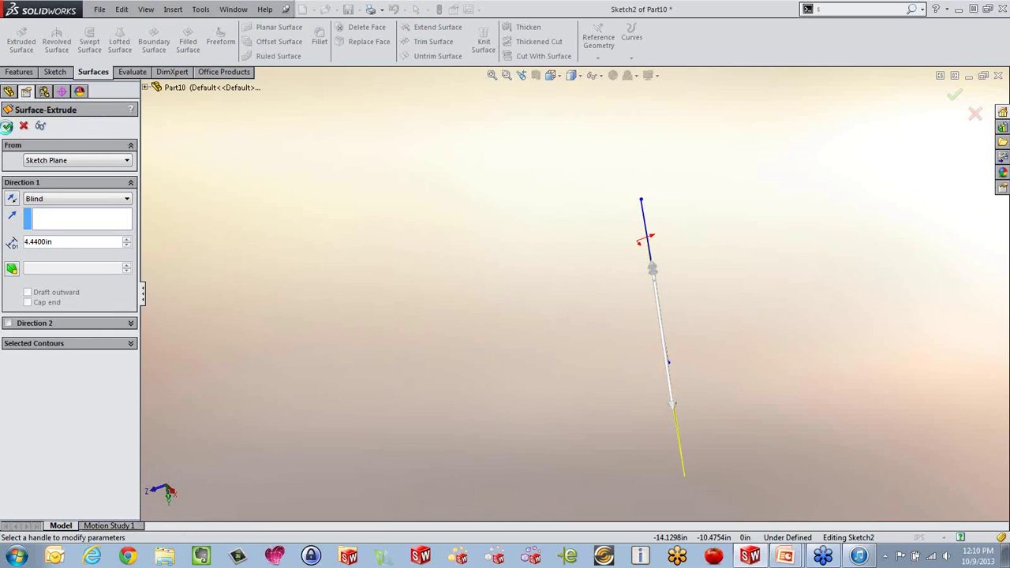
left_click(6, 127)
middle_click_drag(466, 316, 364, 233)
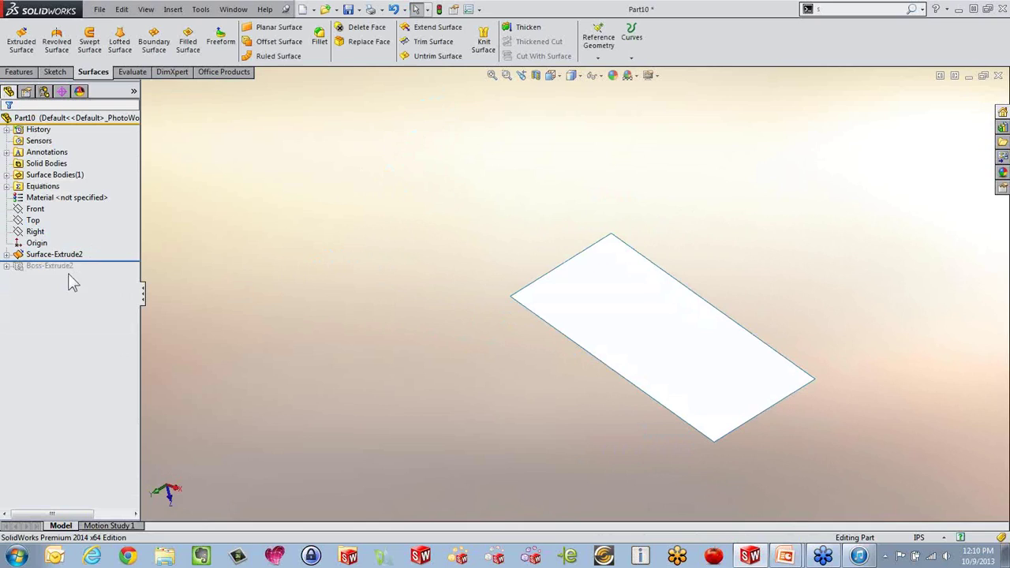
Step: Delete the extruded surface and the open line sketch it was made from
key("Delete")
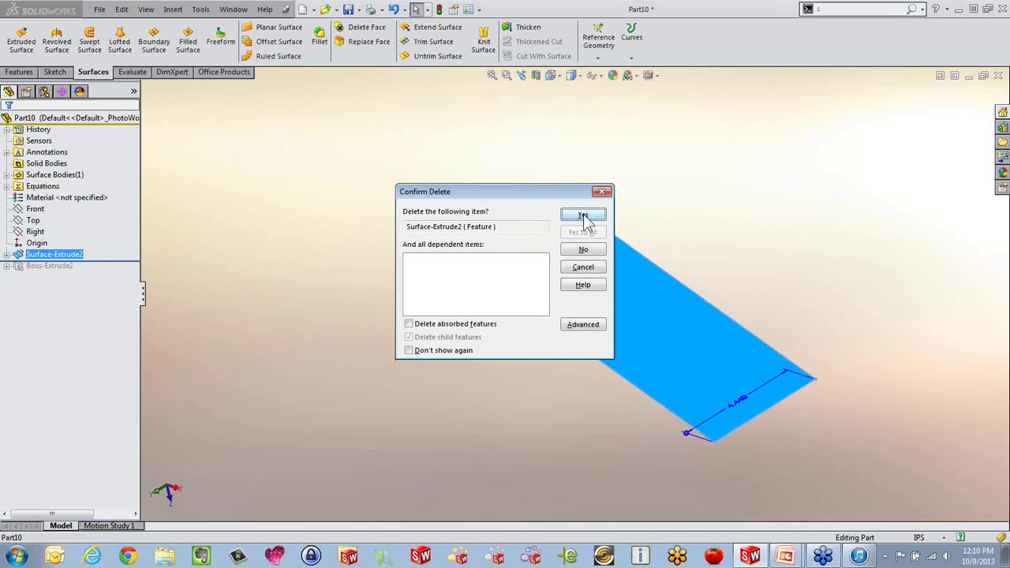
left_click(582, 216)
left_click(49, 256)
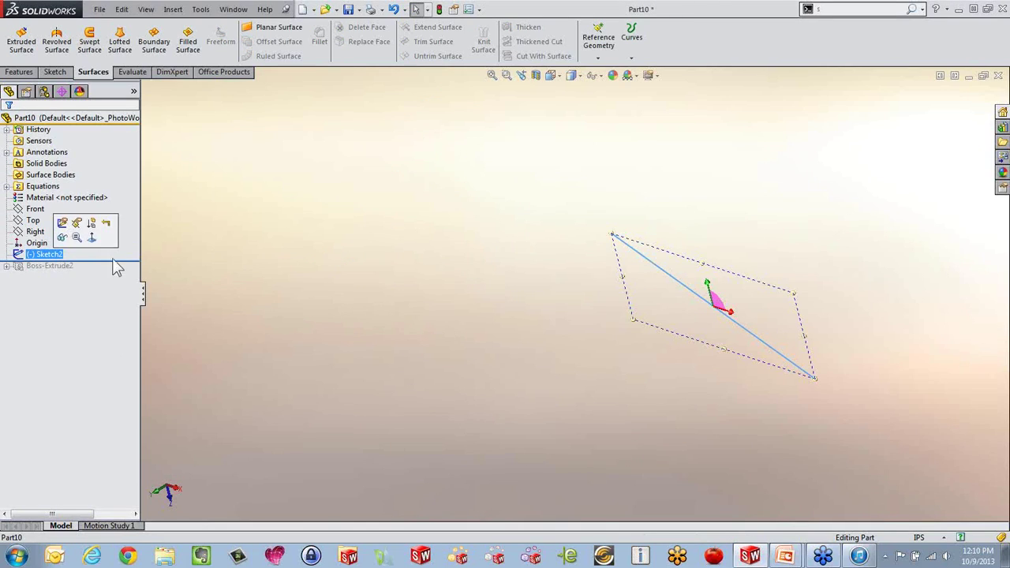
key("Delete")
left_click(581, 216)
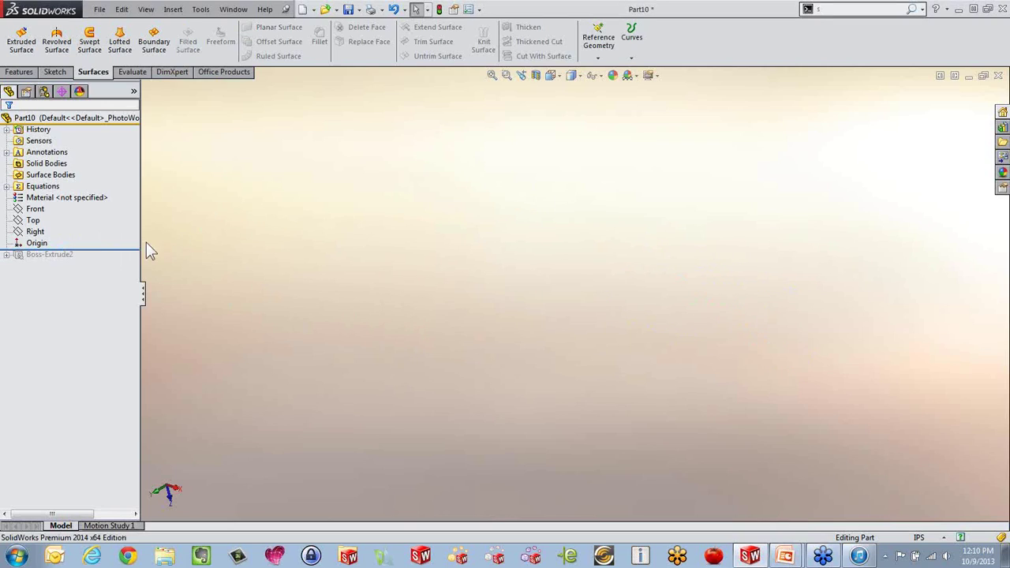
Step: Roll the part forward past Boss-Extrude2 and show the solid box in the isometric view
left_click_drag(130, 249, 130, 261)
middle_click_drag(575, 316, 648, 133)
left_click(556, 77)
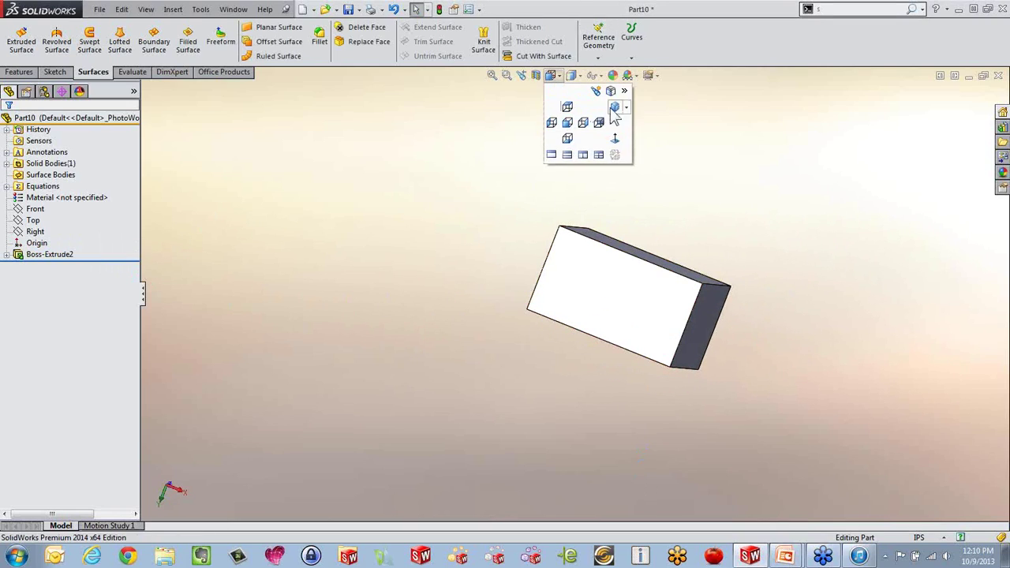
left_click(612, 109)
middle_click_drag(564, 226, 586, 248)
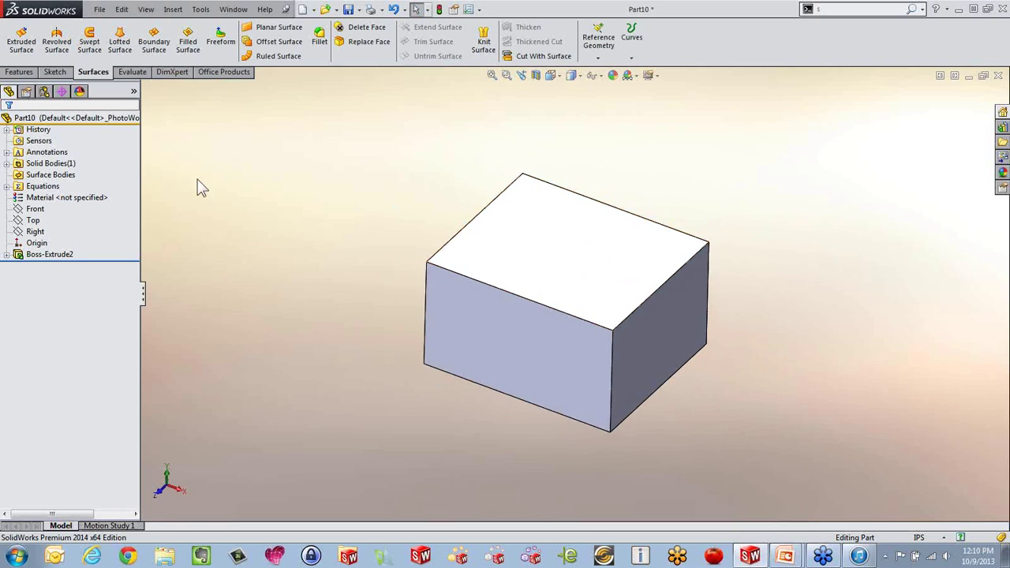
Step: Create a reference plane through the upper edge of the box's right side face, at 136 degrees to that face
left_click(24, 73)
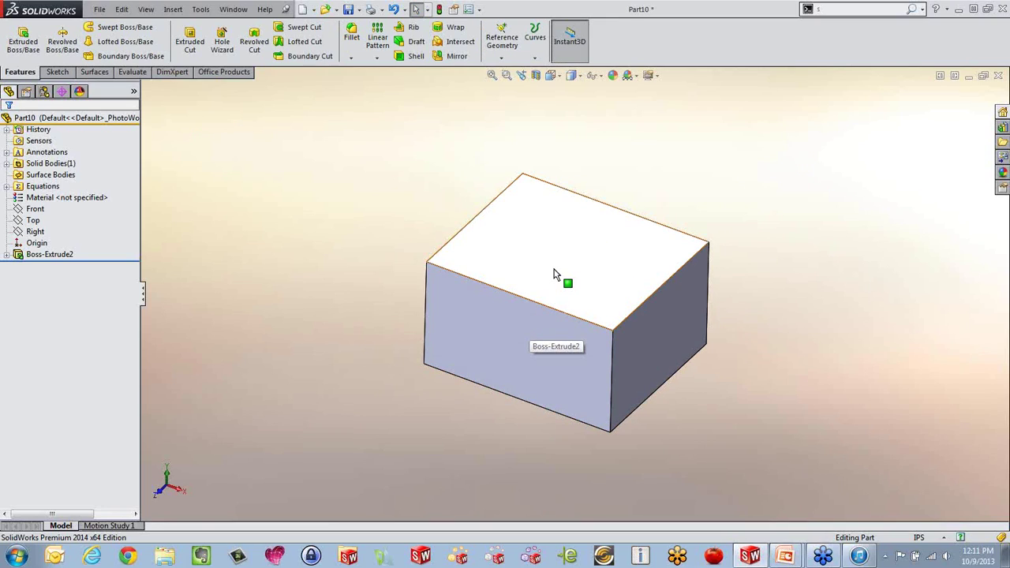
left_click(504, 43)
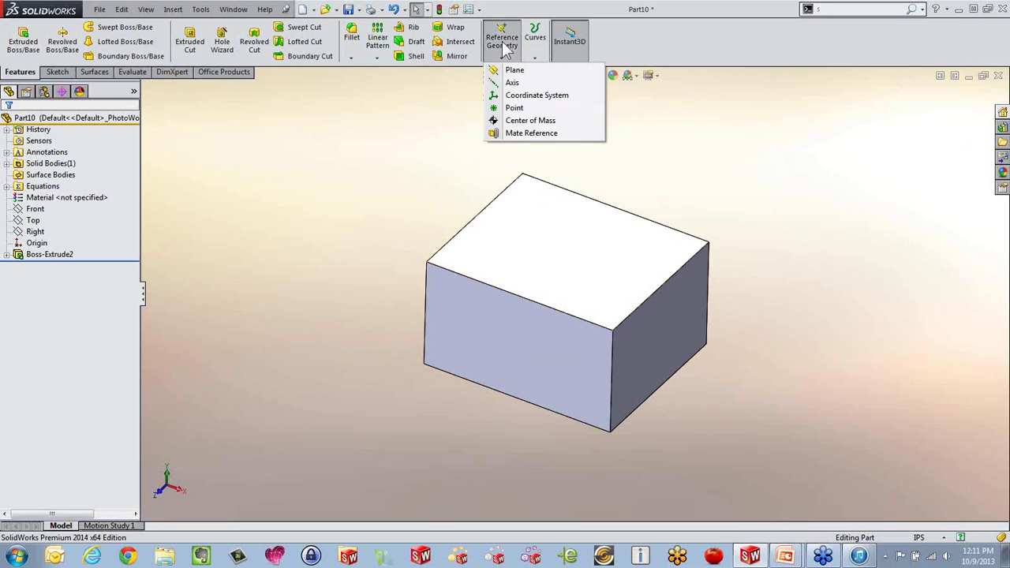
left_click(514, 71)
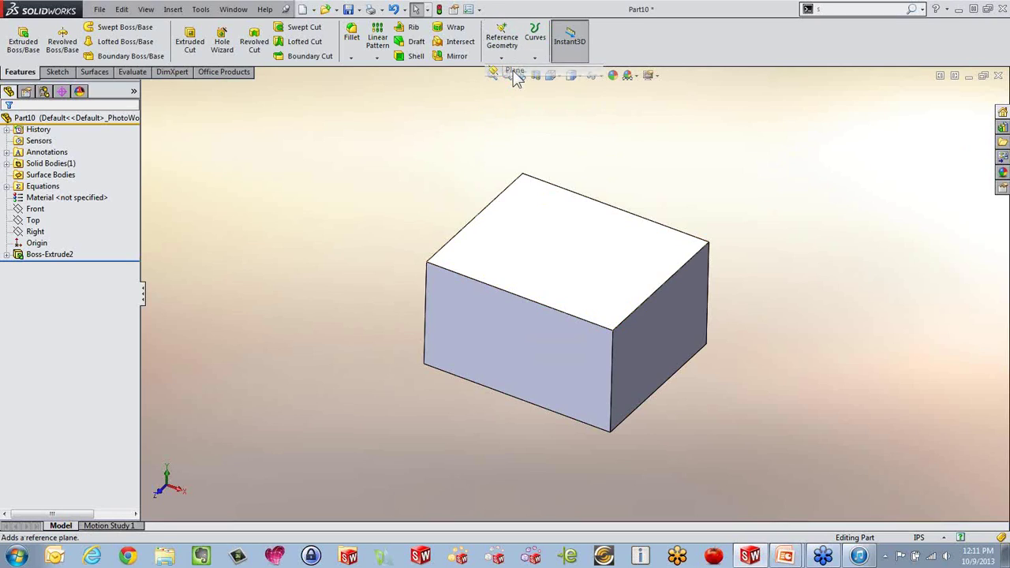
left_click(685, 345)
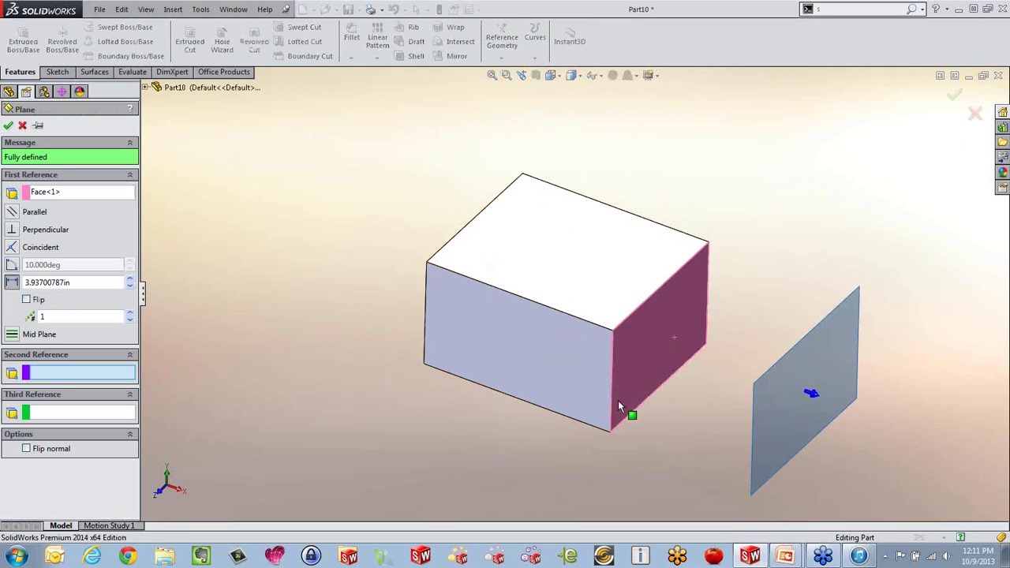
left_click(650, 293)
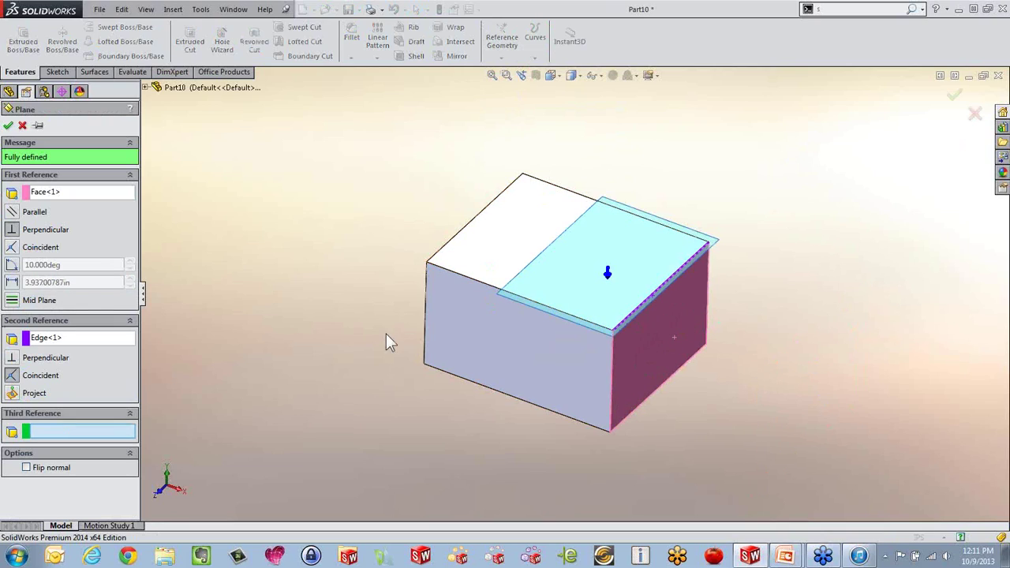
left_click(12, 265)
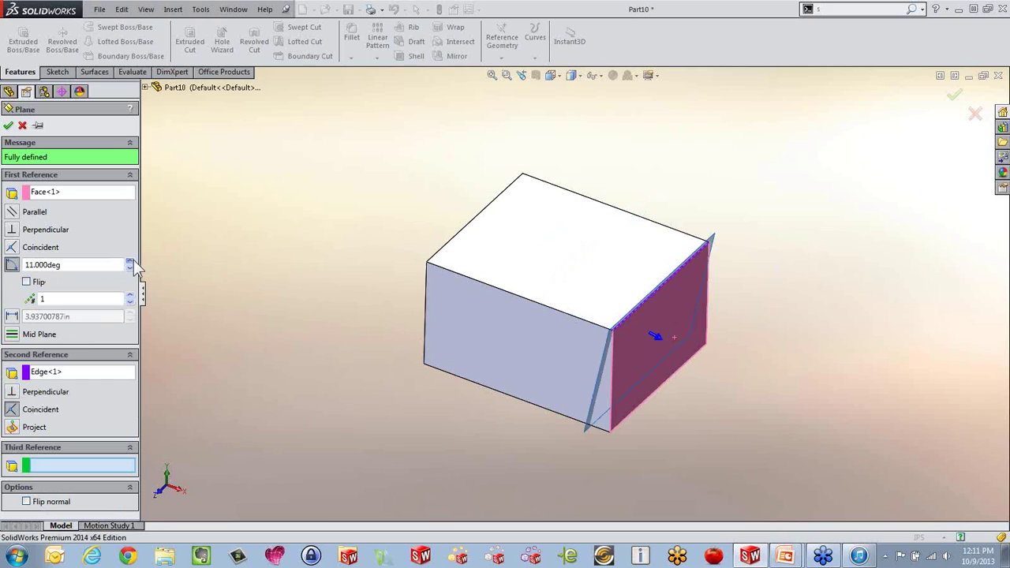
left_click_drag(133, 261, 130, 266)
middle_click_drag(349, 276, 383, 207)
left_click(8, 126)
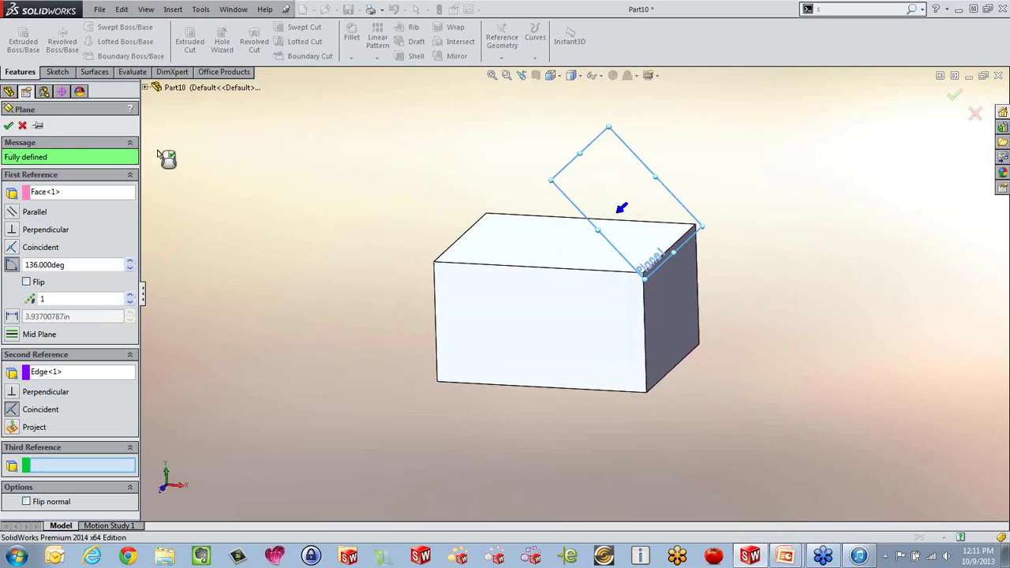
Step: Sketch a circle with a radius of about 0.6 in on the angled reference plane
middle_click_drag(165, 158, 519, 173)
left_click(621, 196)
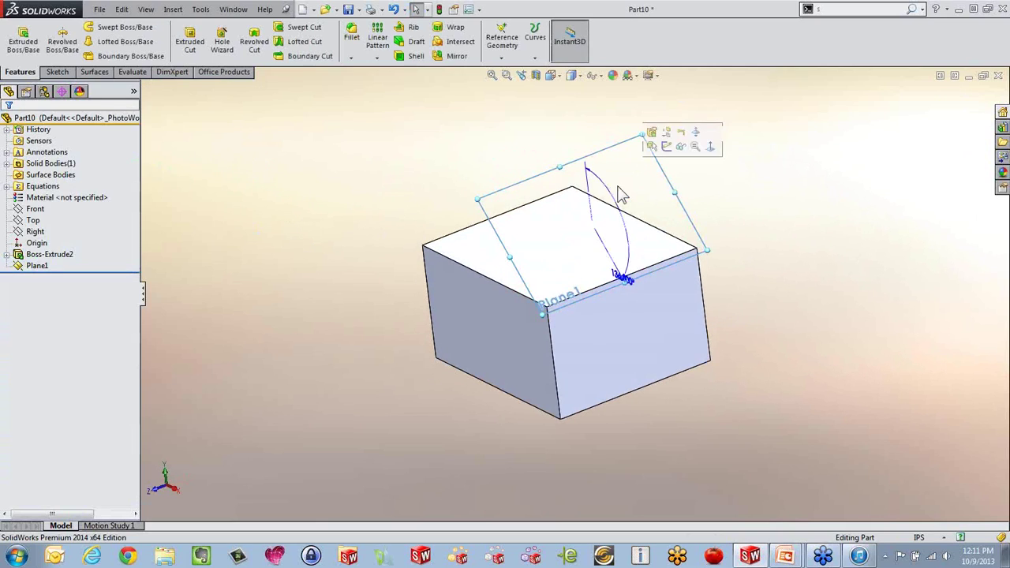
left_click(667, 148)
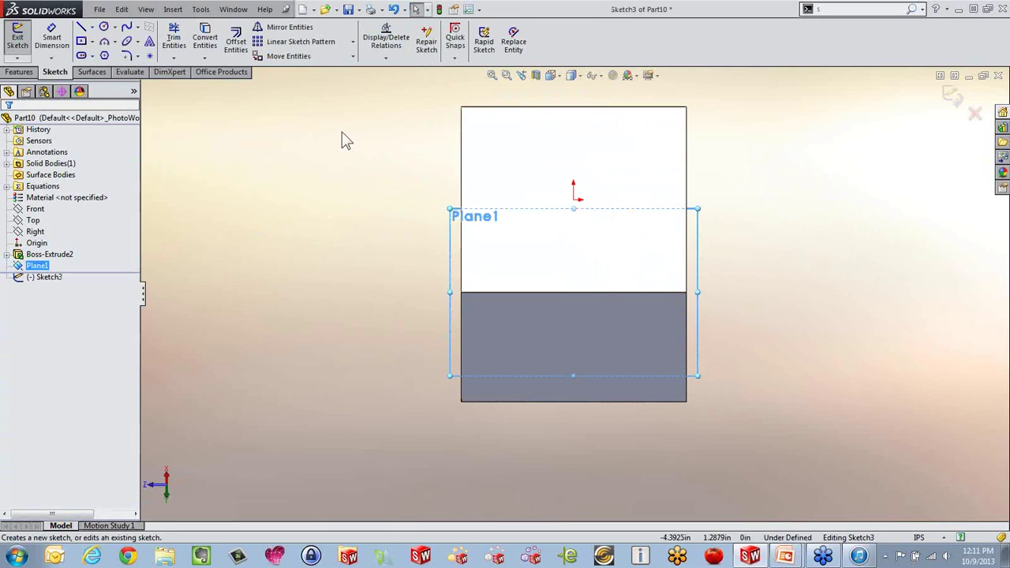
middle_click_drag(487, 299, 611, 318)
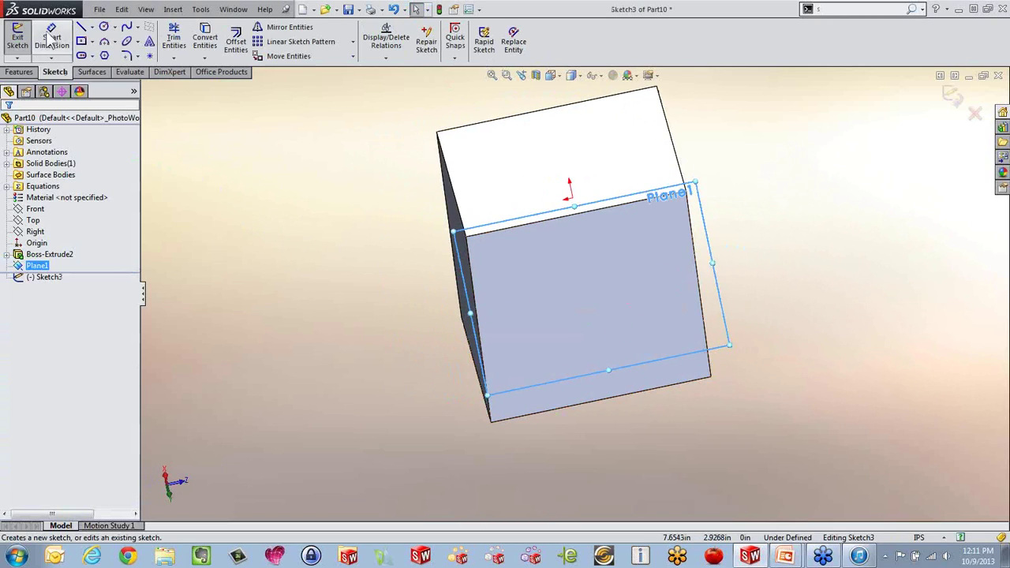
left_click(104, 28)
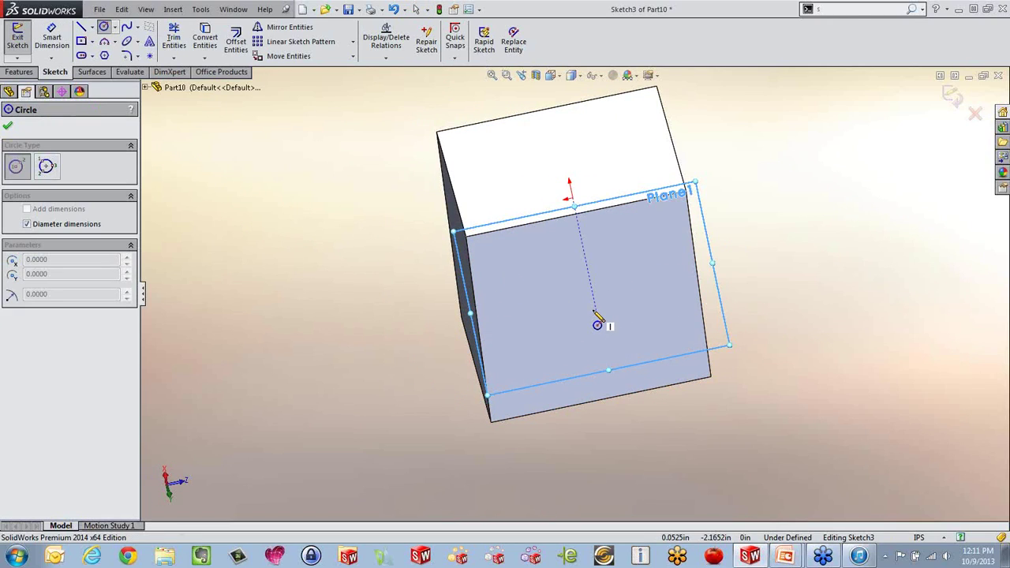
left_click(594, 306)
left_click(631, 301)
mouse_move(632, 302)
middle_mouse_down()
mouse_move(444, 355)
mouse_move(432, 100)
mouse_move(357, 98)
middle_mouse_up()
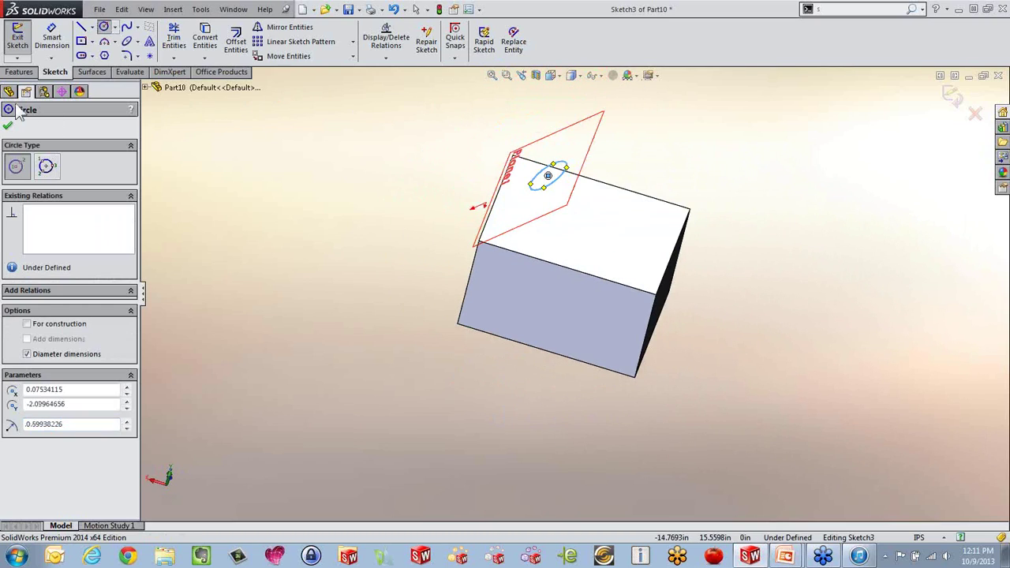
Step: Cut-extrude the circle 4.44 in blind, with the direction reversed so it goes into the box
left_click(19, 72)
left_click(189, 44)
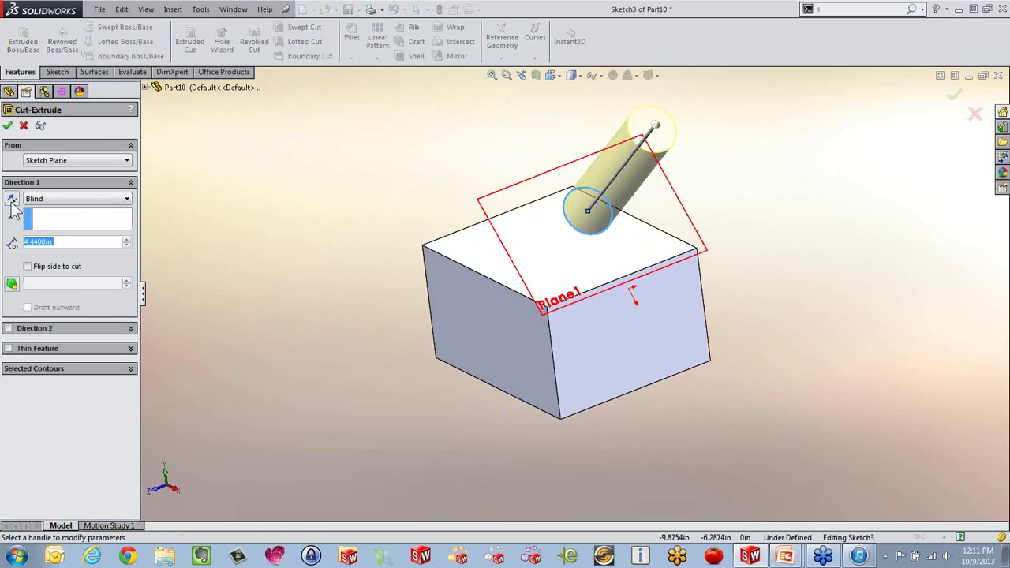
left_click(12, 200)
left_click(7, 127)
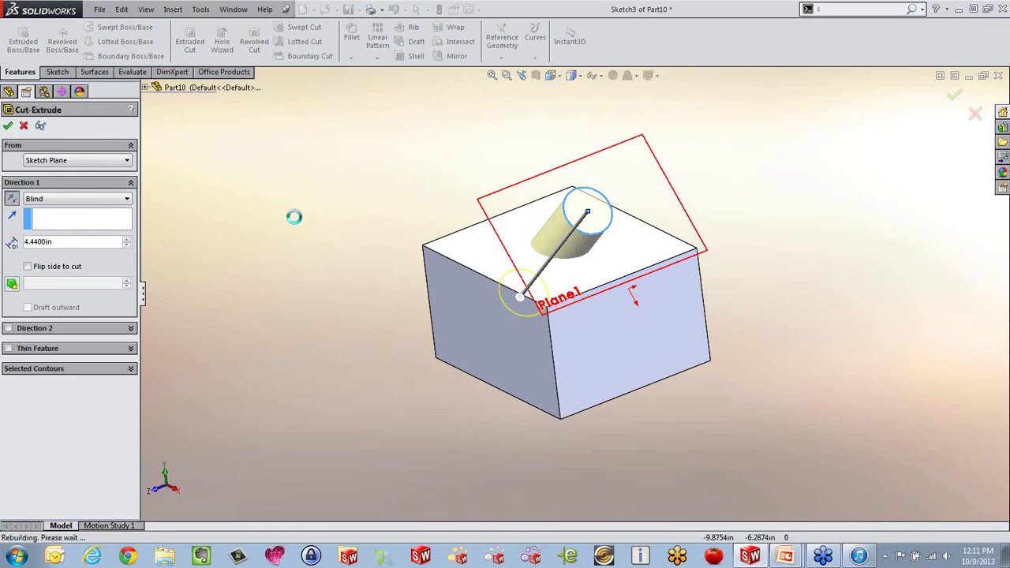
middle_click_drag(401, 244, 365, 307)
Step: Delete the angled reference plane together with its dependent circle sketch and cut
left_click(49, 277)
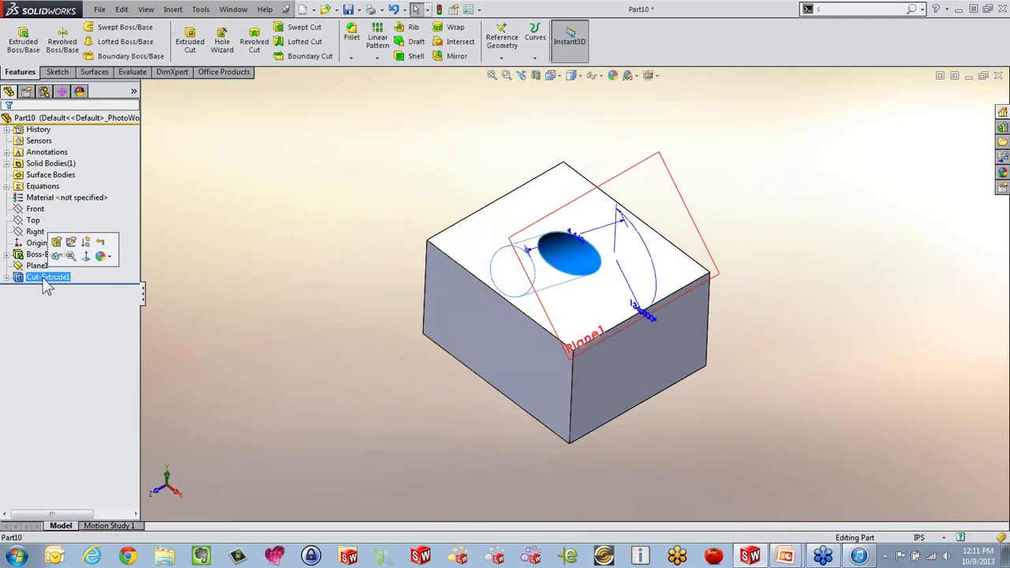
left_click(40, 266, "ctrl")
key("Delete")
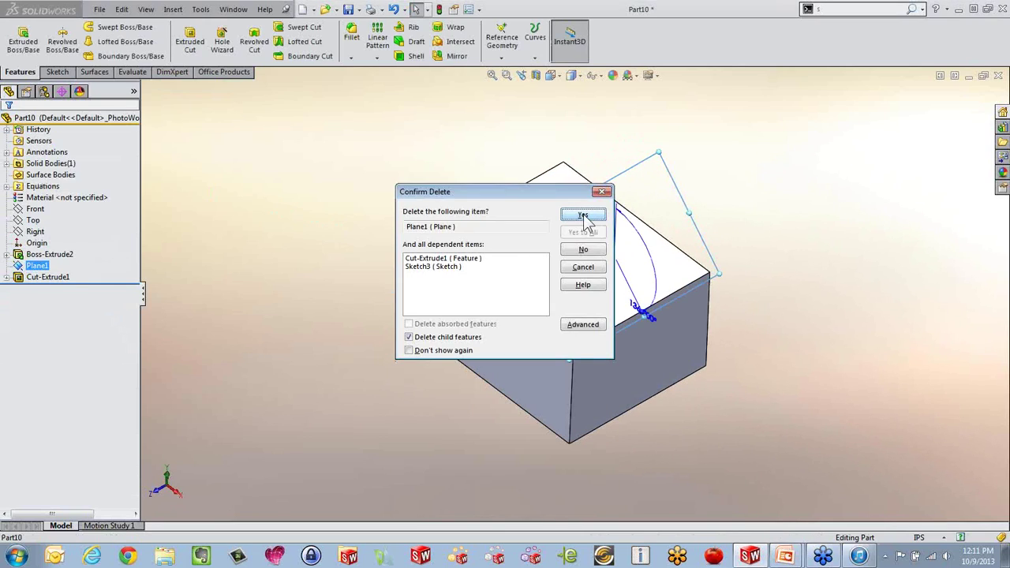
left_click(583, 216)
Step: Sketch a line on the Front plane from the box's upper right corner, slanting up and left above the box
middle_click_drag(384, 312, 408, 255)
left_click(31, 221)
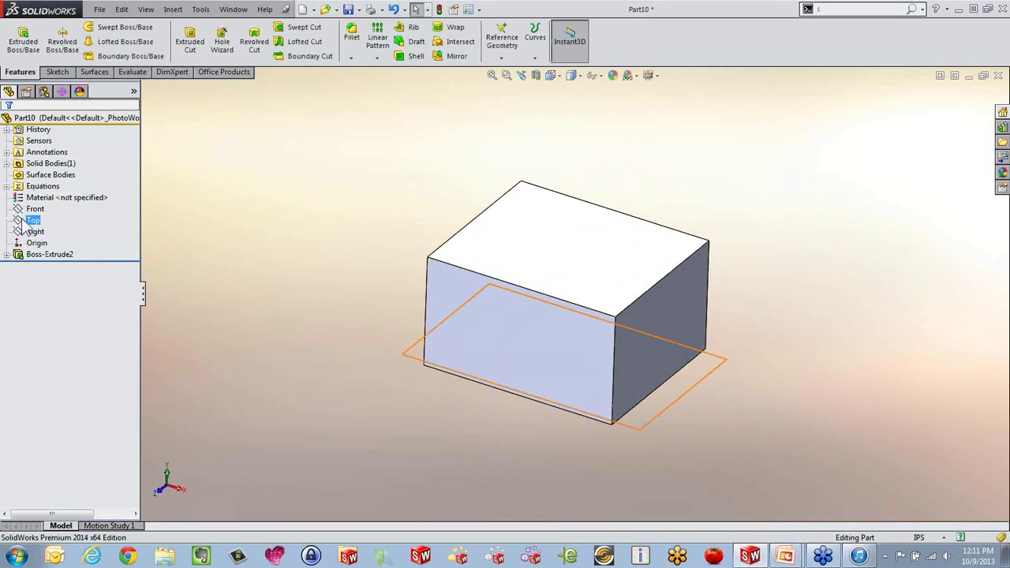
left_click(27, 209)
left_click(32, 194)
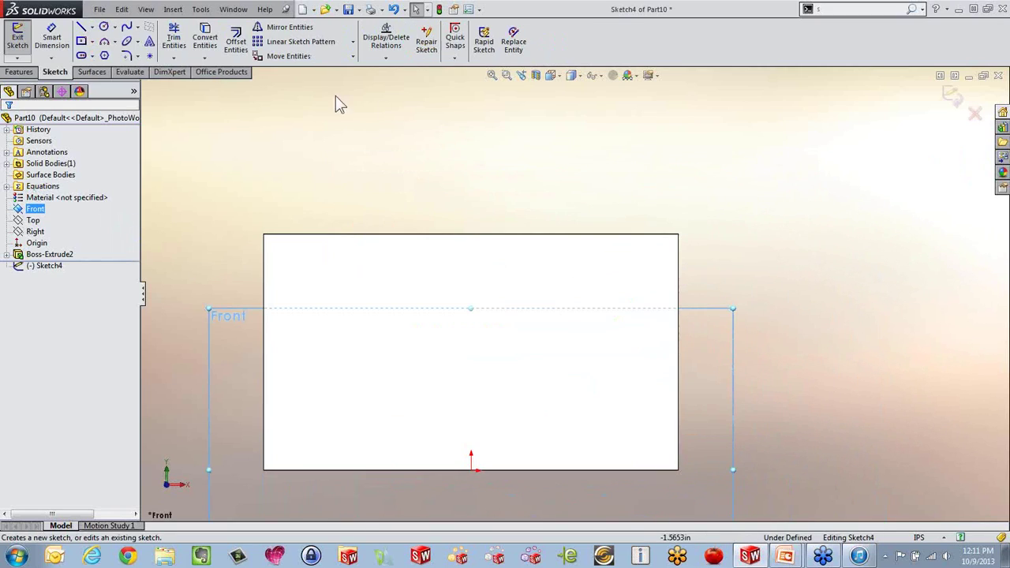
left_click(82, 30)
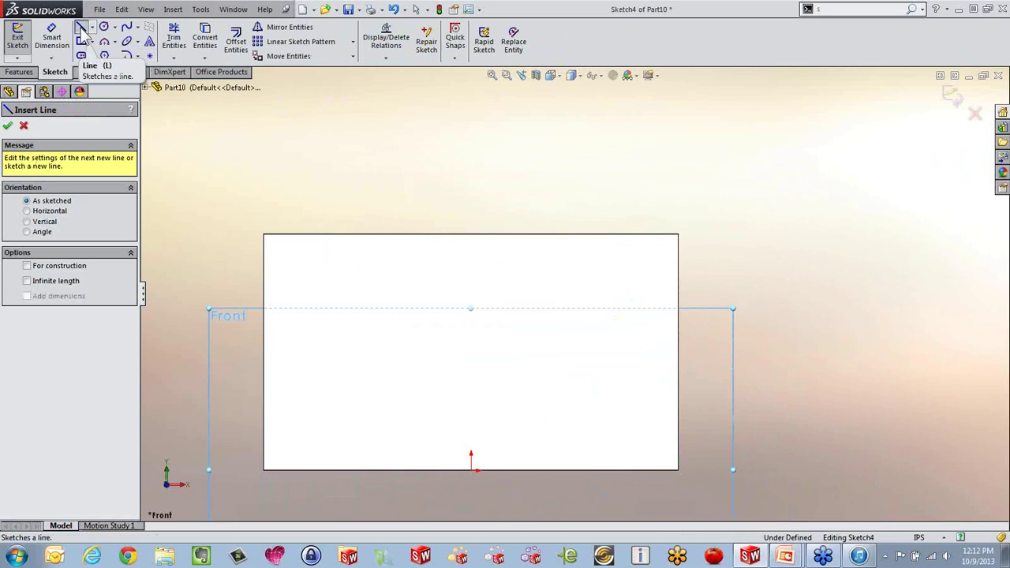
left_click(679, 235)
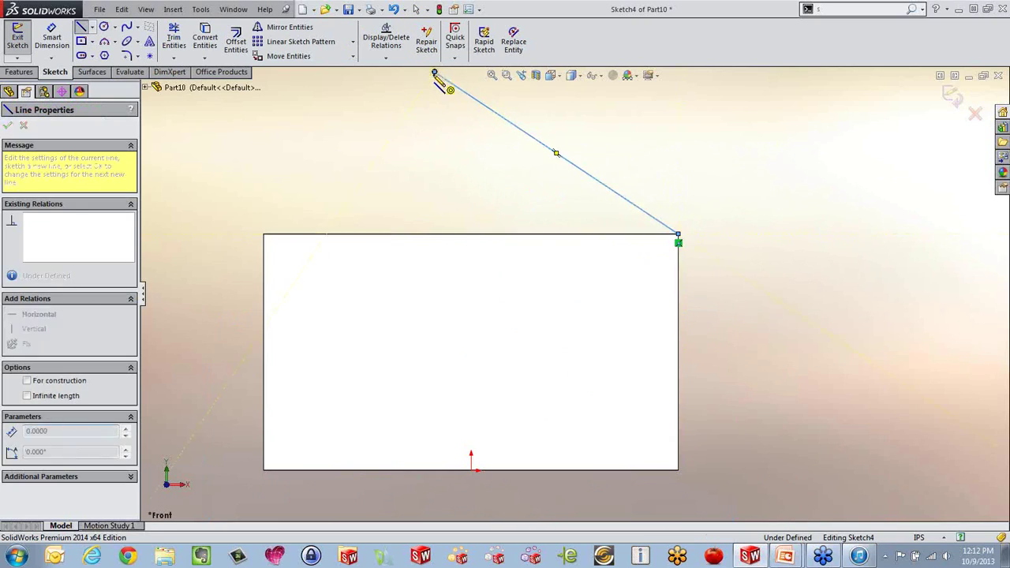
Step: Dimension the angle between the slanted line and the box's upper edge at 30 degrees, and exit the sketch
right_click_drag(816, 324, 818, 208)
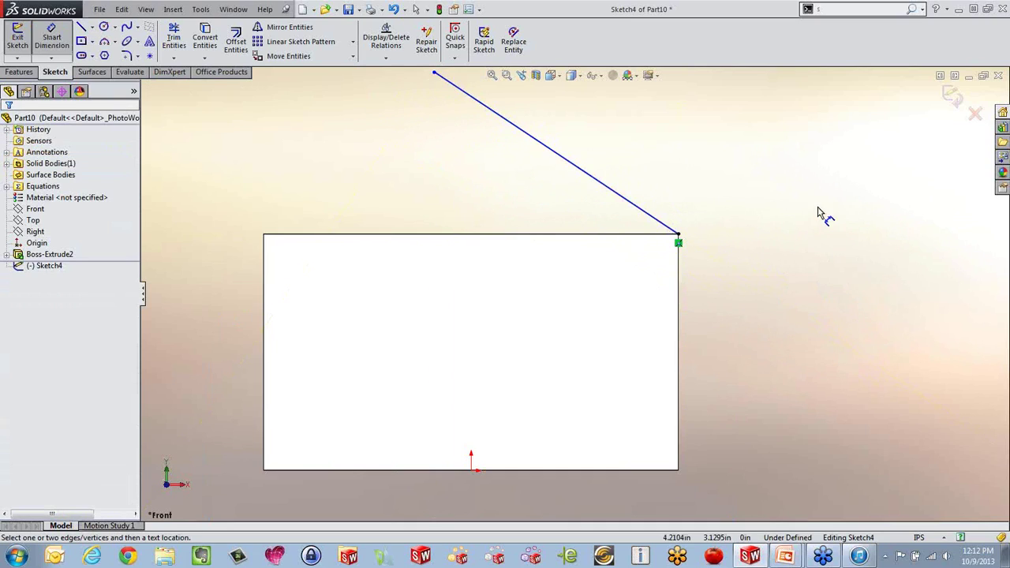
left_click(572, 235)
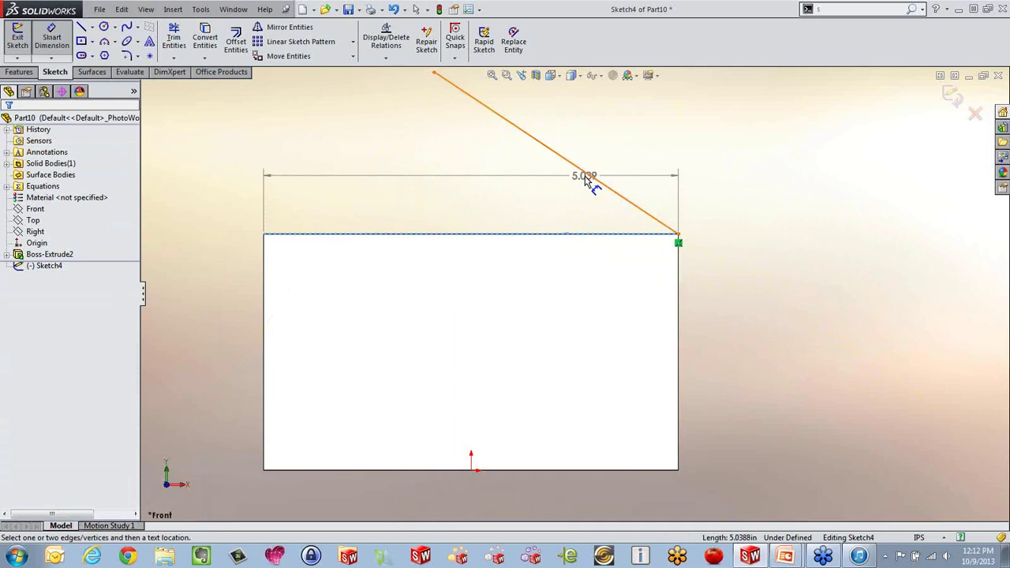
left_click(590, 177)
left_click(442, 160)
type("30")
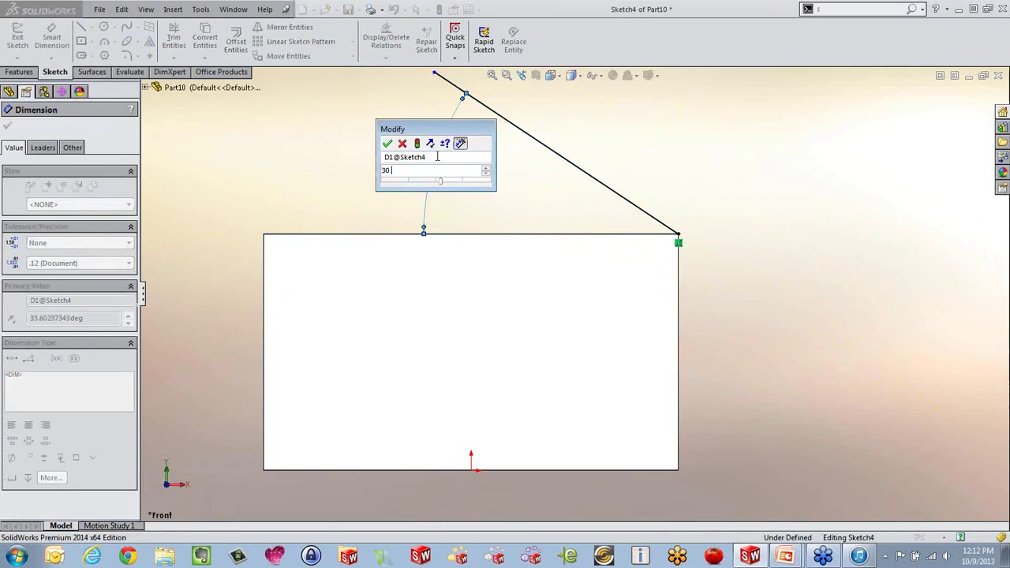
key("Return")
scroll(437, 156, "up", 3)
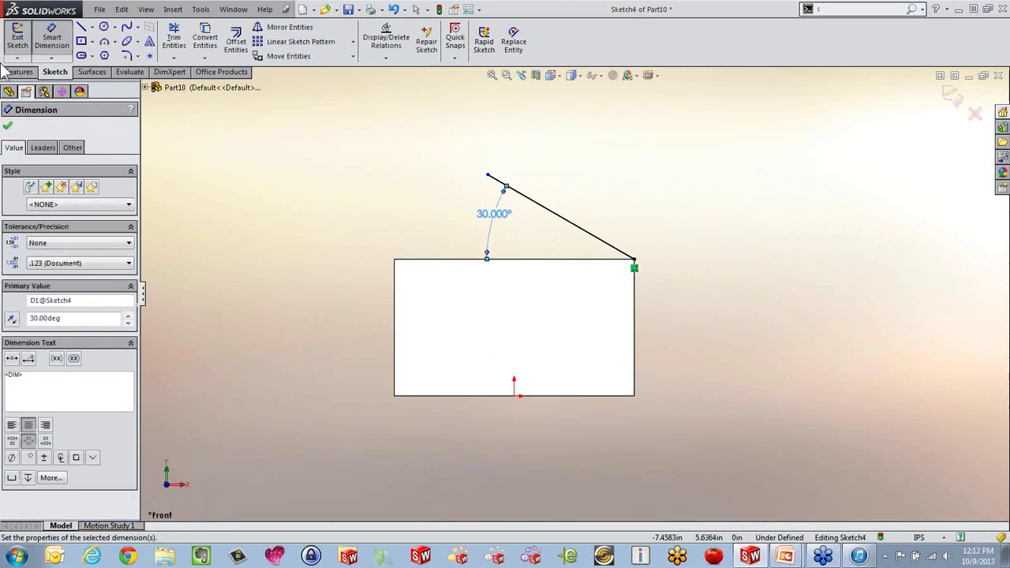
left_click(15, 44)
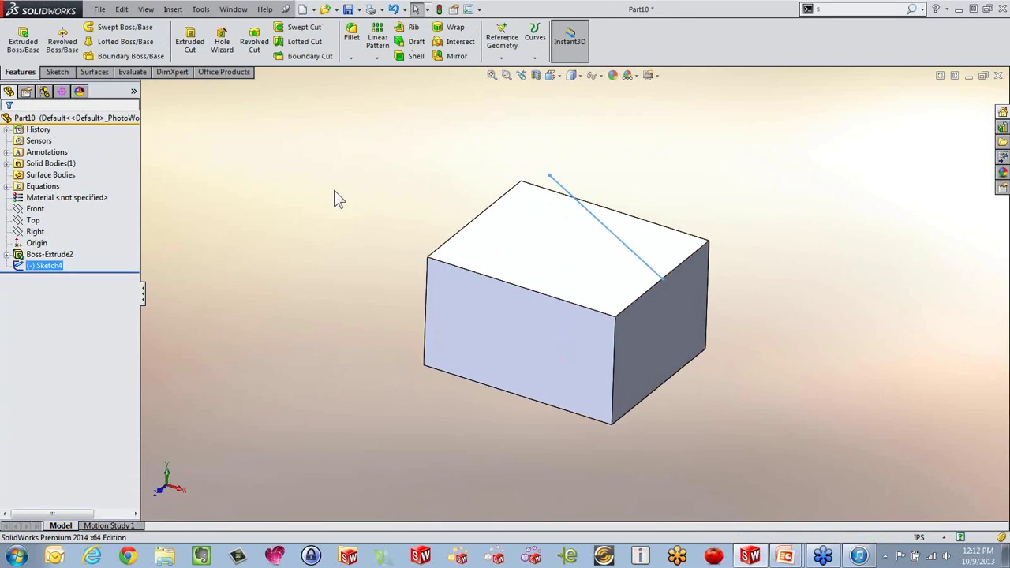
Step: Extrude the slanted line sketch as a surface, Mid Plane, 4.44 in deep
left_click(73, 266)
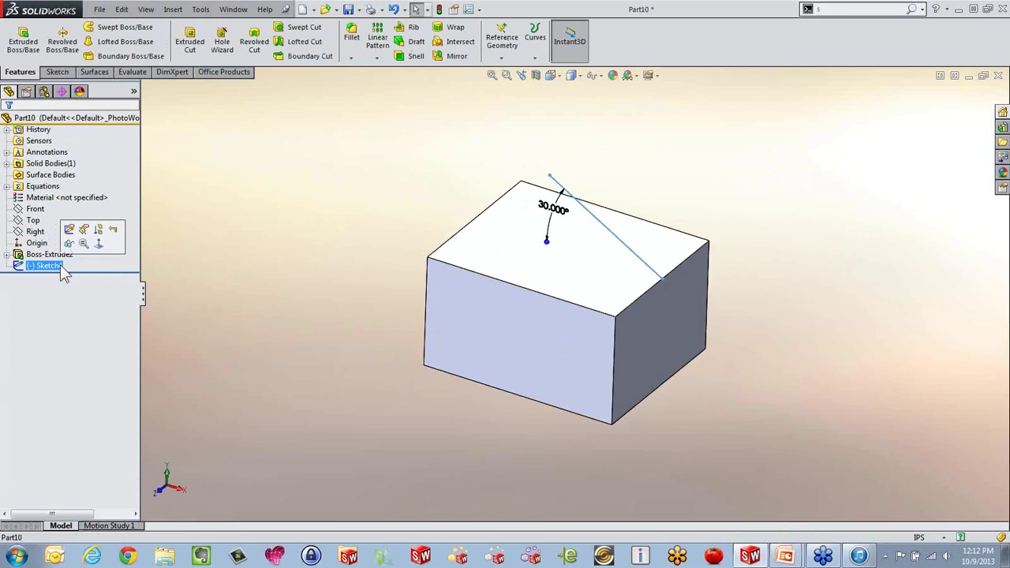
left_click(95, 72)
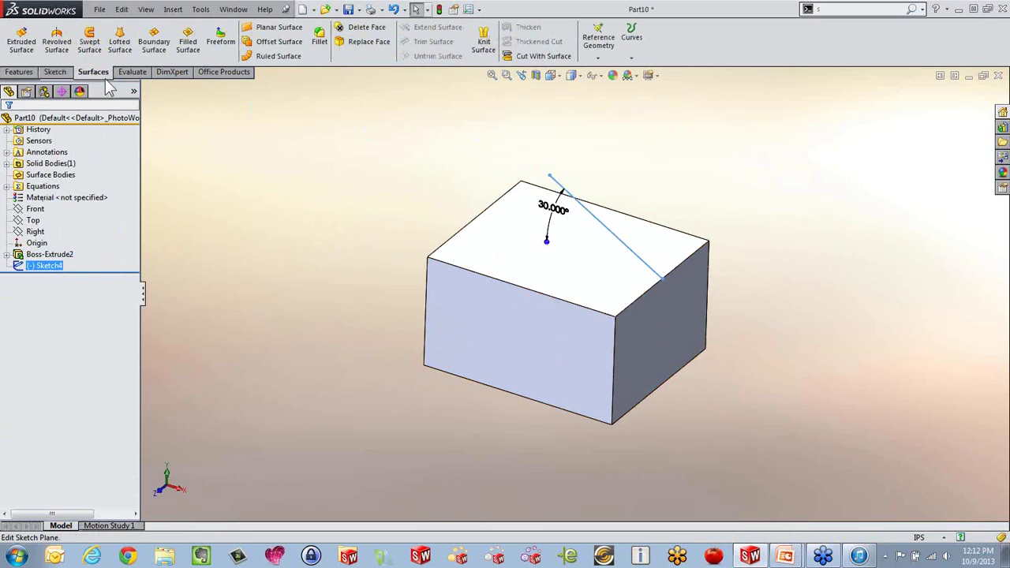
left_click(21, 41)
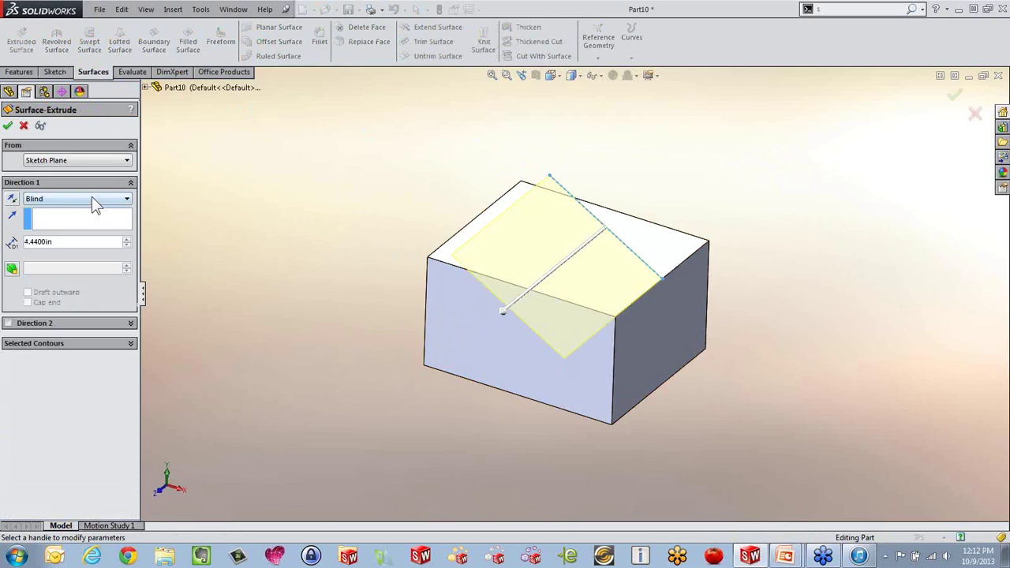
left_click(92, 199)
left_click(80, 263)
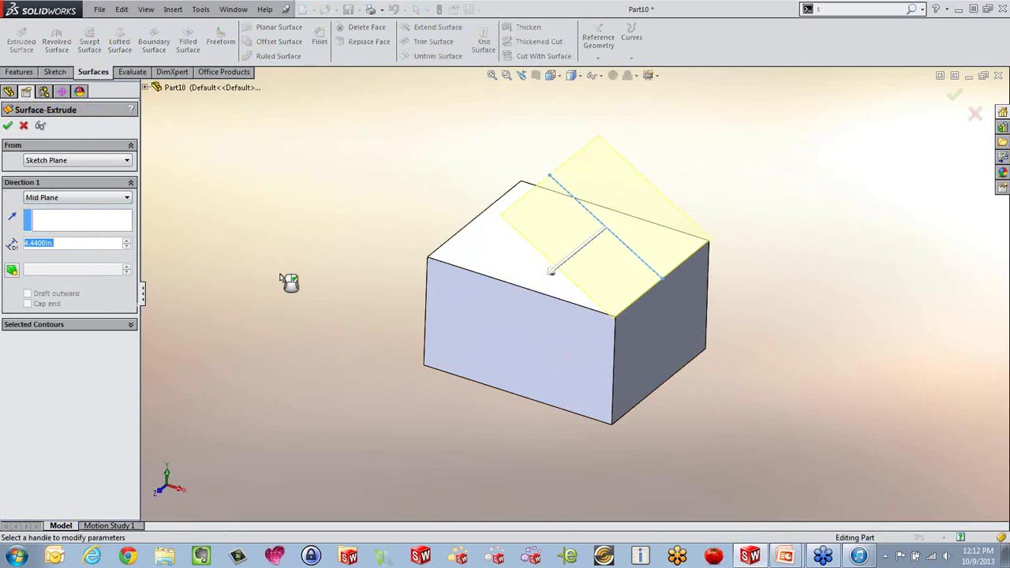
left_click(7, 127)
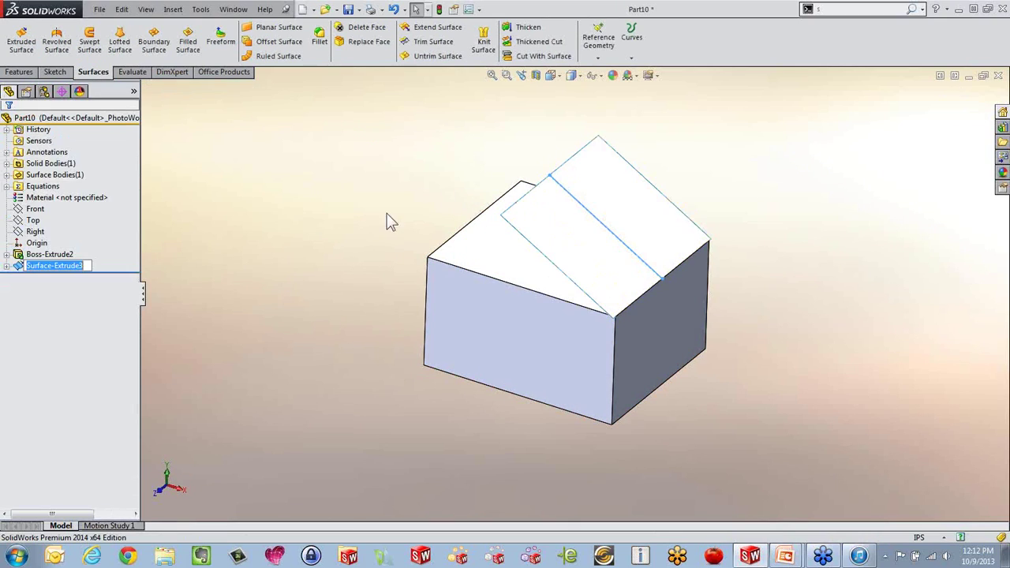
Step: Examine the part's solid and surface body lists, matching each listed body to the box and the slanted surface
middle_click_drag(528, 330, 548, 283)
left_click(44, 163)
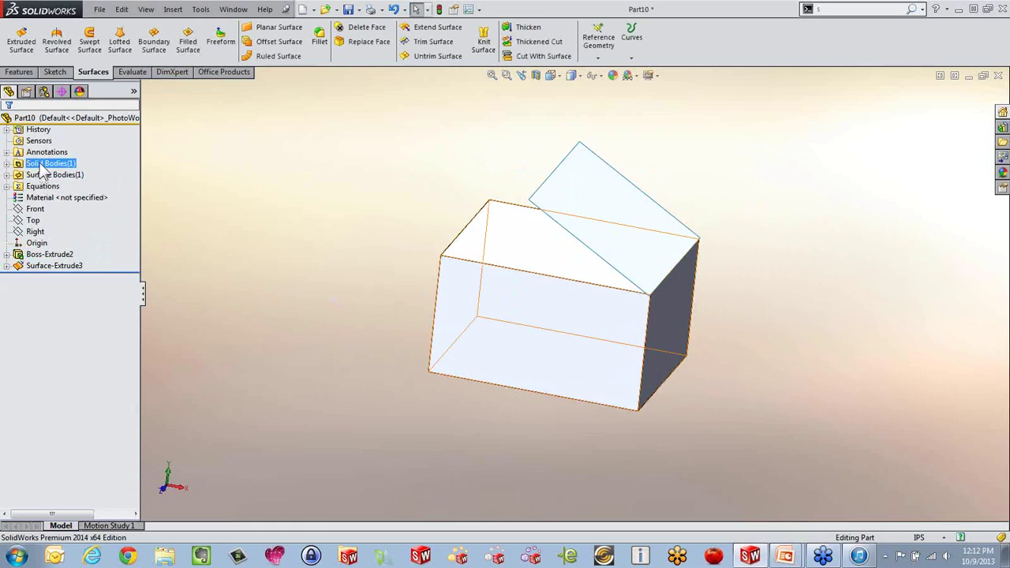
left_click(7, 164)
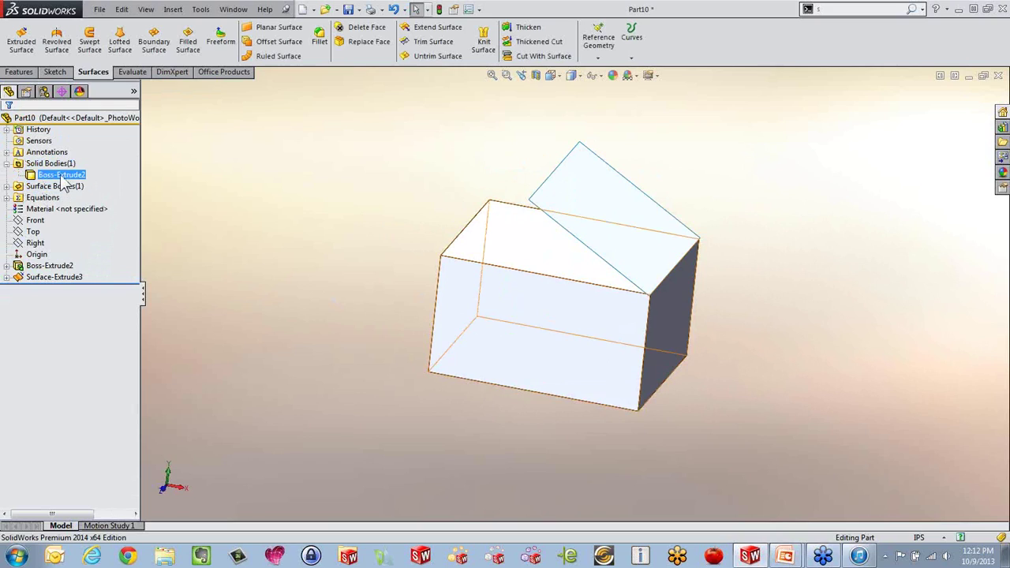
left_click(7, 164)
left_click(8, 175)
left_click(63, 190)
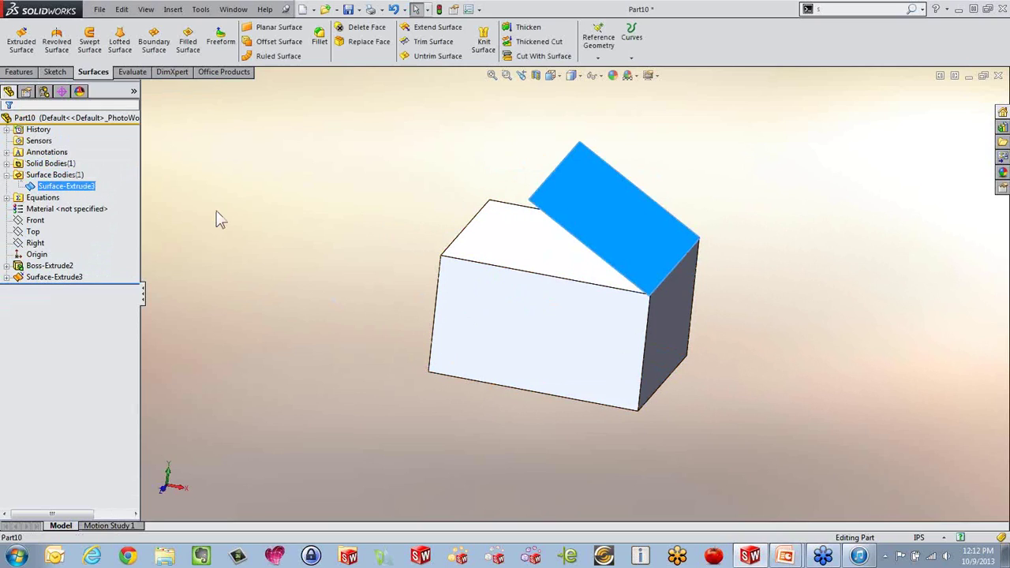
left_click(254, 233)
middle_click_drag(324, 269, 286, 294)
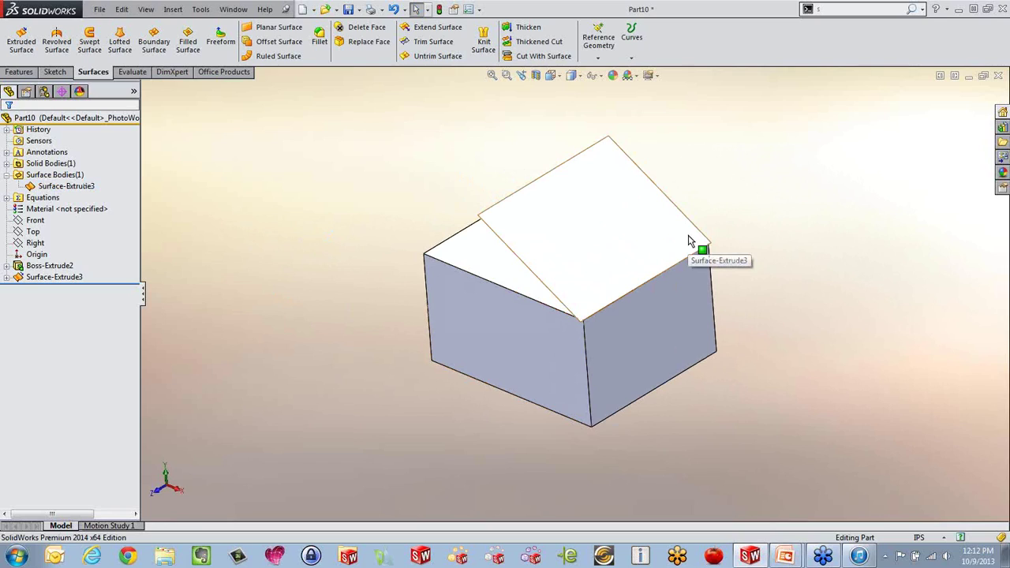
mouse_move(688, 241)
middle_mouse_down()
mouse_move(766, 311)
mouse_move(803, 241)
mouse_move(698, 242)
middle_mouse_up()
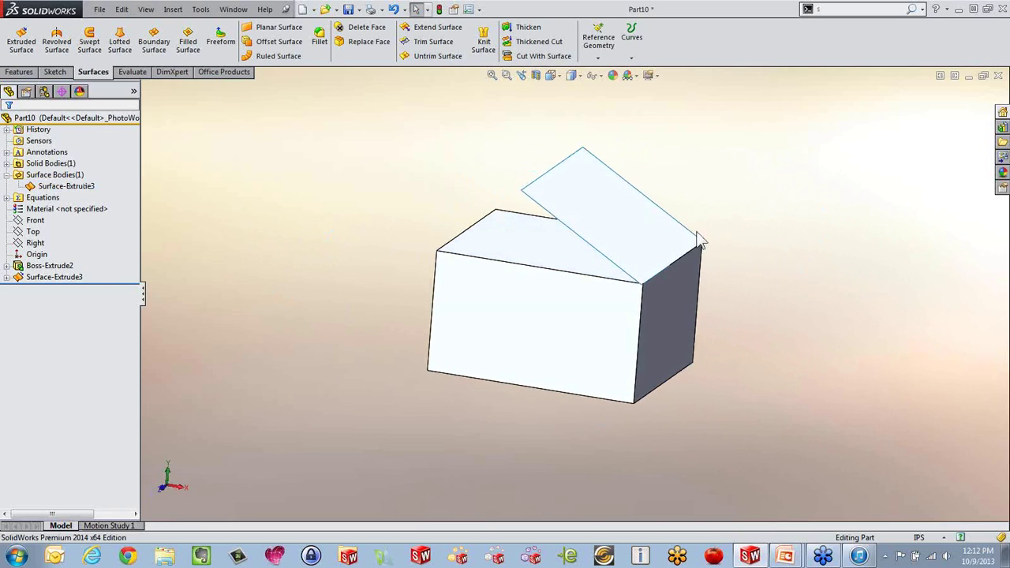
Step: Sketch a circle about 1.29 in in diameter on the slanted surface, centred on the surface's midline
left_click(637, 233)
left_click(684, 192)
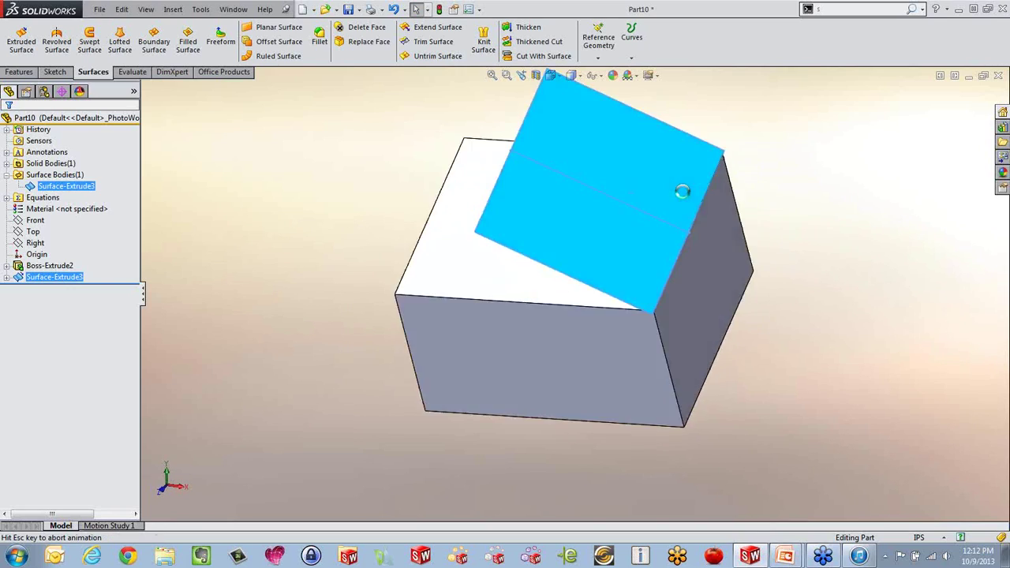
left_click(104, 27)
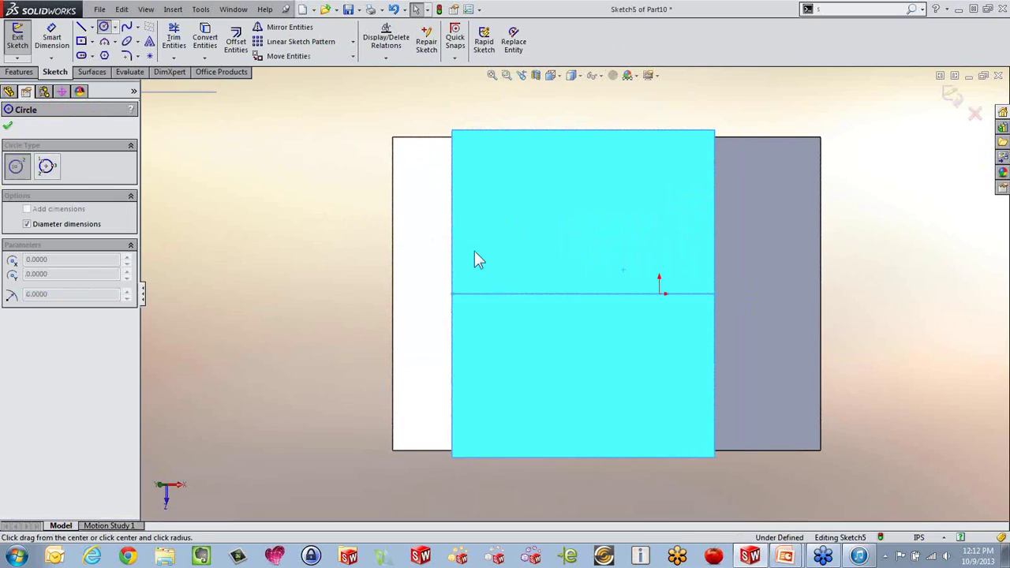
left_click(570, 293)
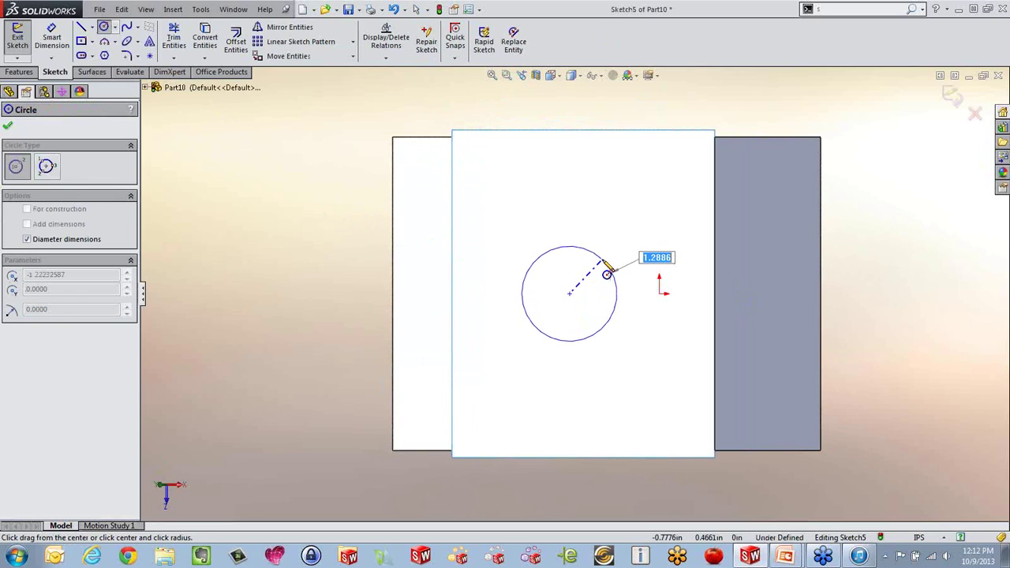
left_click(570, 341)
Step: Cut-extrude the circle 4.44 in blind from the slanted surface into the box
mouse_move(289, 255)
middle_mouse_down()
mouse_move(320, 36)
mouse_move(297, 98)
middle_mouse_up()
left_click(22, 75)
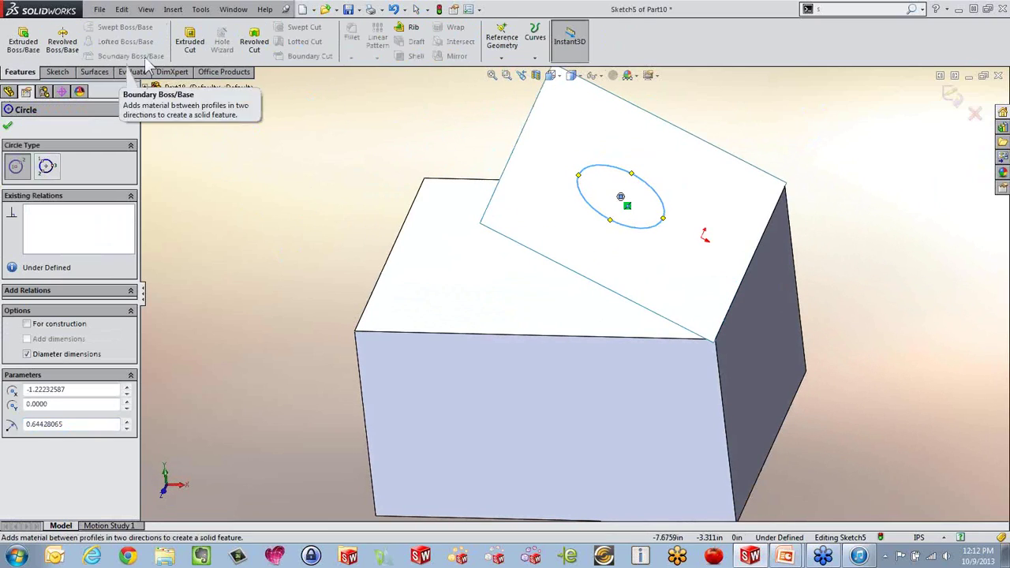
left_click(190, 39)
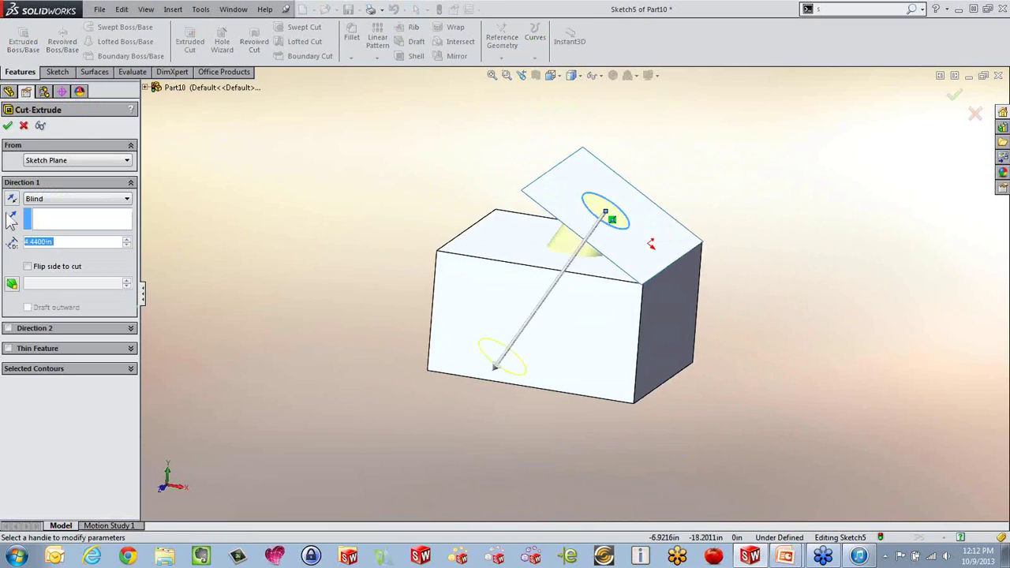
key("Return")
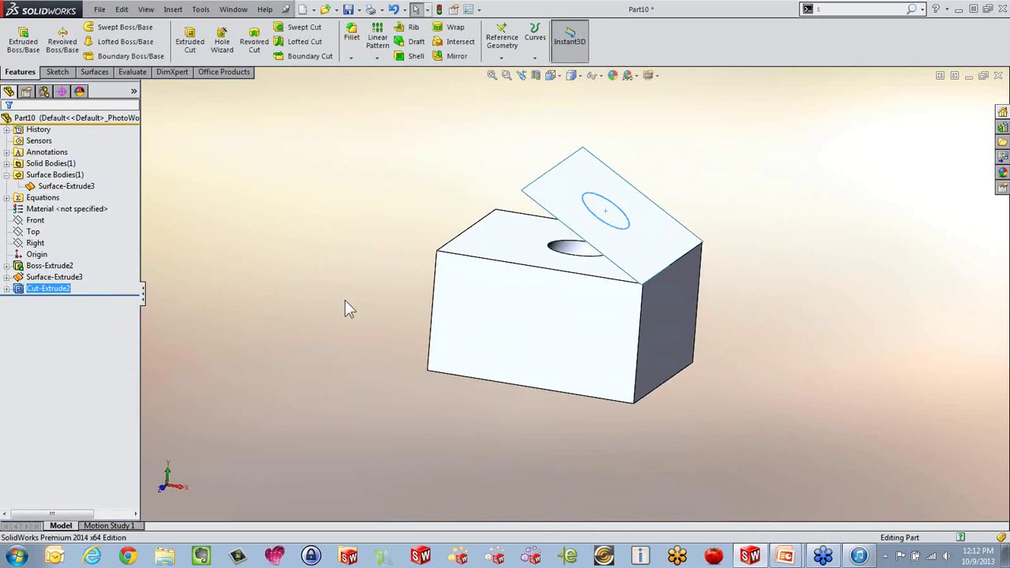
Step: Hide the slanted surface body above the box
middle_click_drag(345, 308, 322, 332)
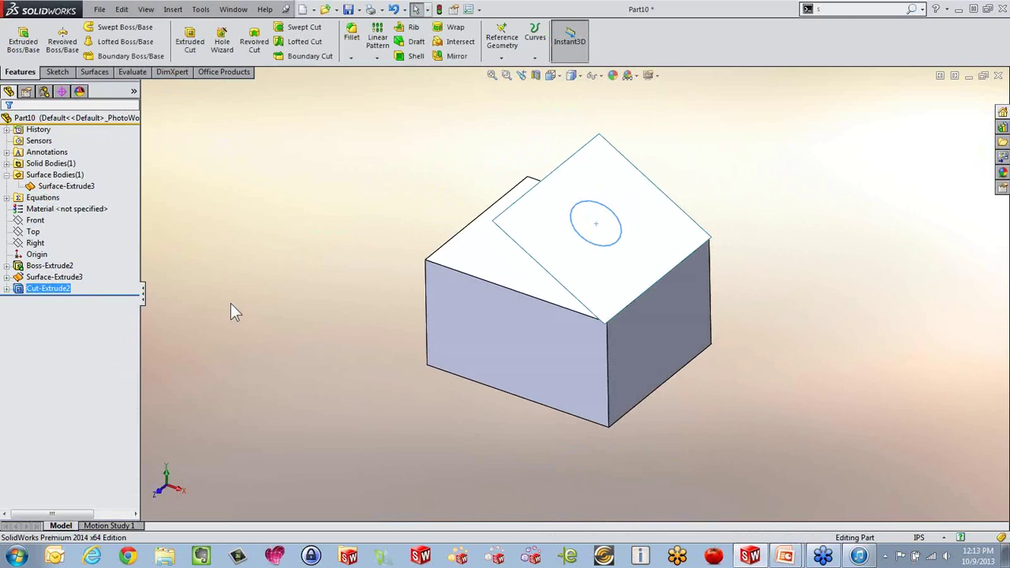
left_click(33, 189)
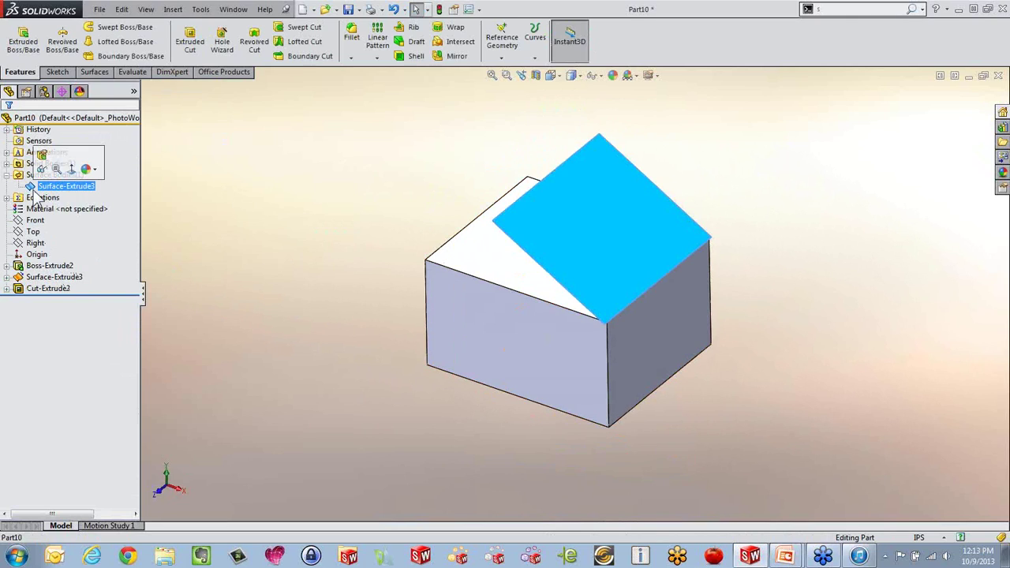
left_click(42, 171)
mouse_move(329, 388)
middle_mouse_down()
mouse_move(339, 323)
mouse_move(307, 425)
mouse_move(529, 343)
mouse_move(561, 370)
mouse_move(666, 112)
mouse_move(596, 249)
mouse_move(582, 316)
middle_mouse_up()
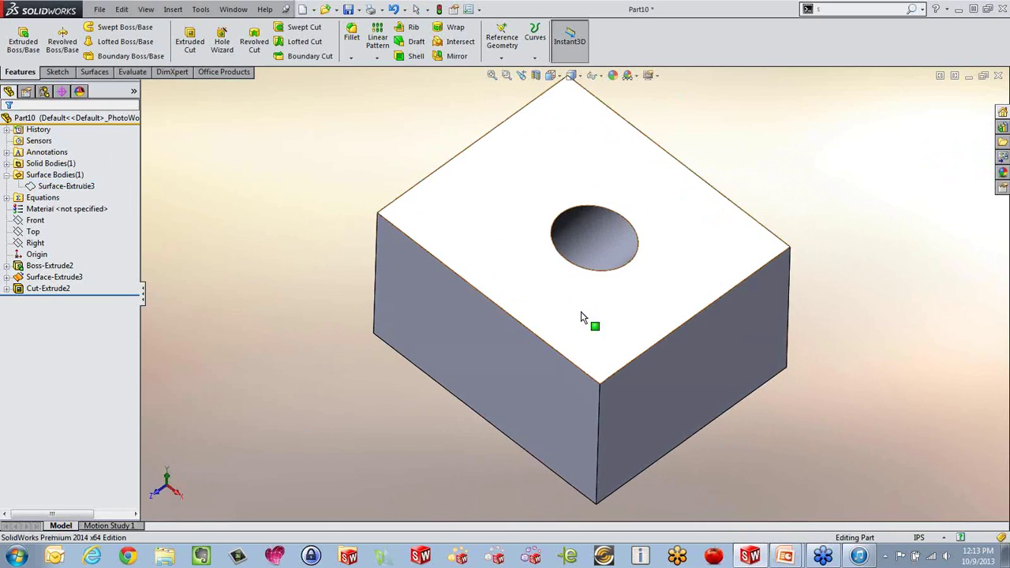
Step: Edit the surface's line sketch, set the line's angle to 15 degrees, and exit the sketch
left_click(6, 278)
left_click(55, 288)
left_click(35, 258)
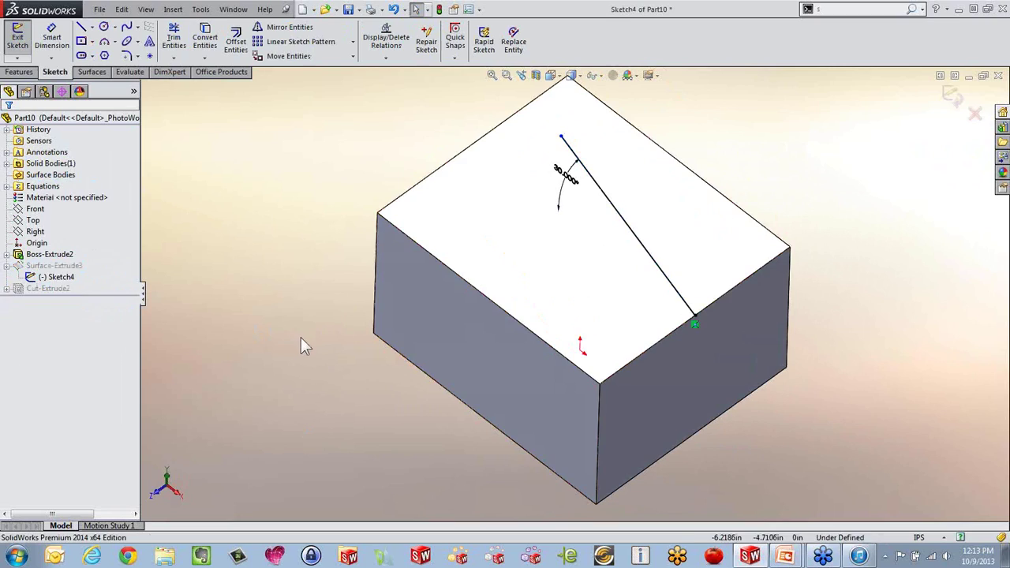
middle_click_drag(302, 342, 307, 259)
double_click(567, 156)
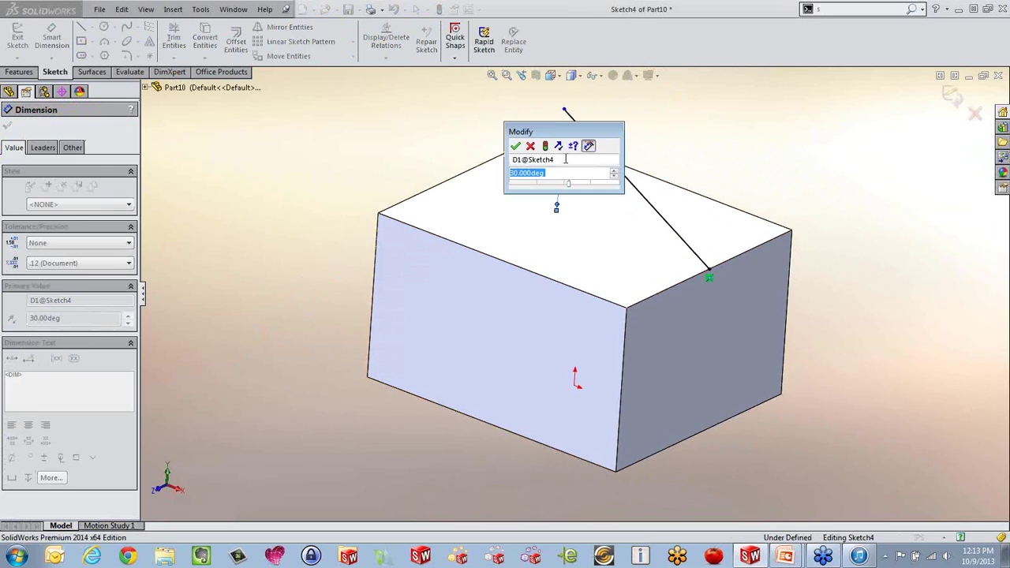
type("15")
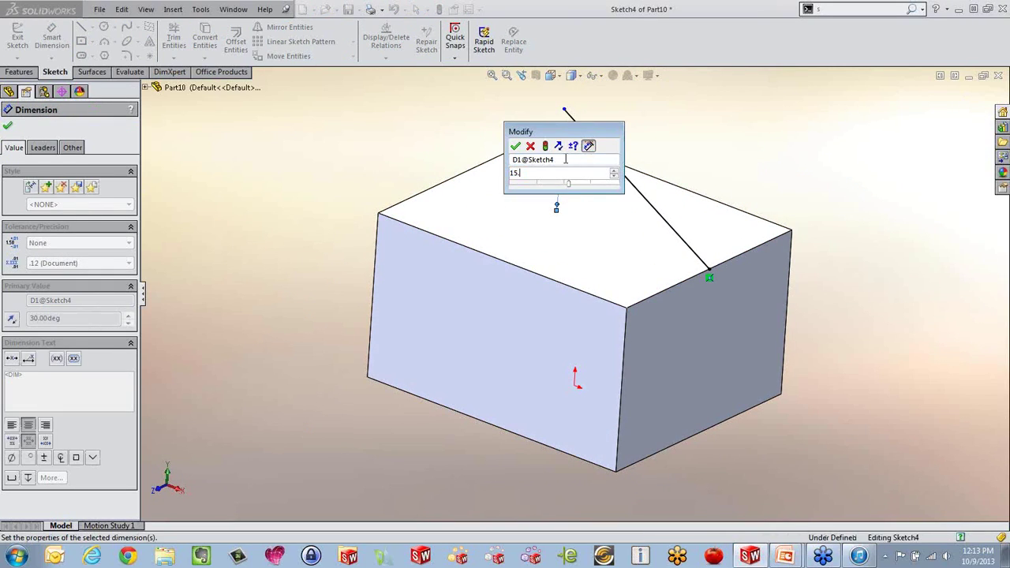
key("Return")
left_click(952, 96)
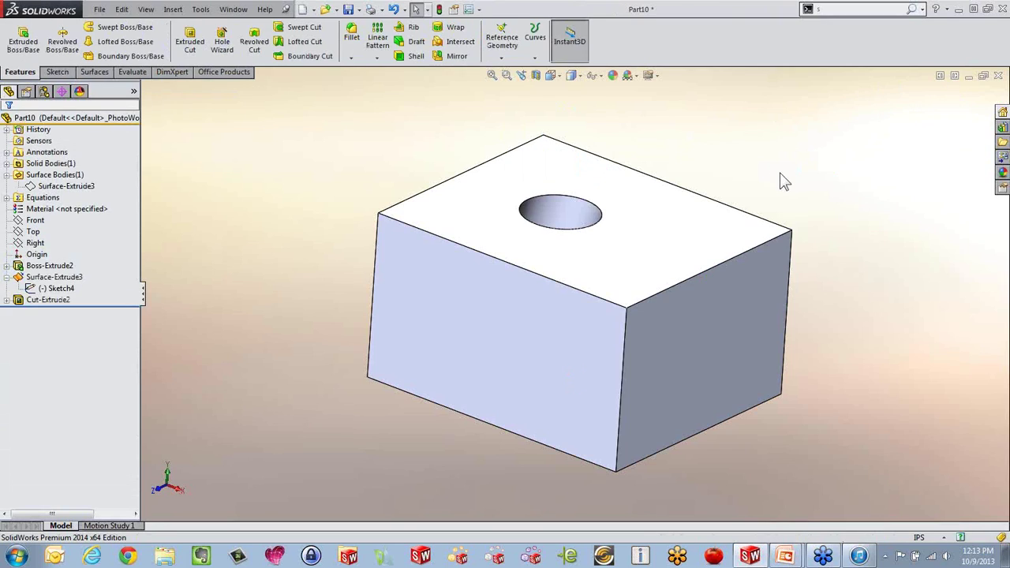
middle_click_drag(780, 176, 596, 293)
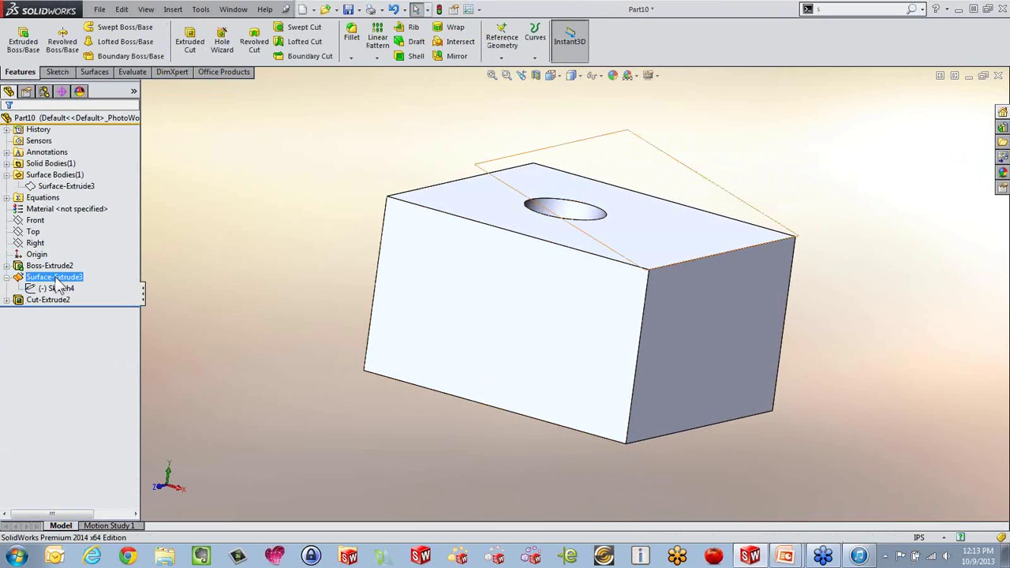
Step: Reopen the surface's line sketch to inspect its angle dimension, then exit and examine the angled hole
middle_click_drag(335, 353, 323, 435)
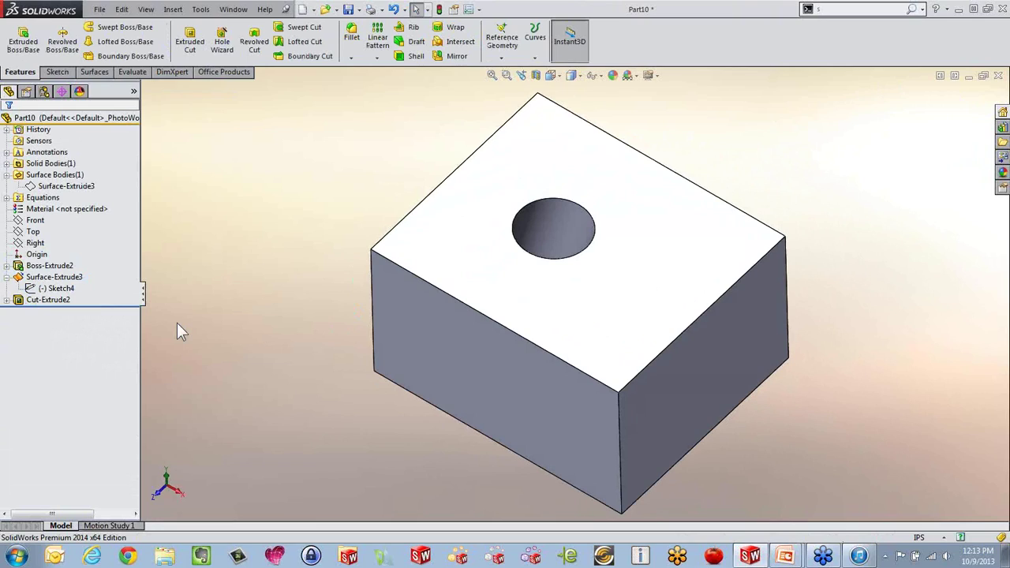
left_click(57, 291)
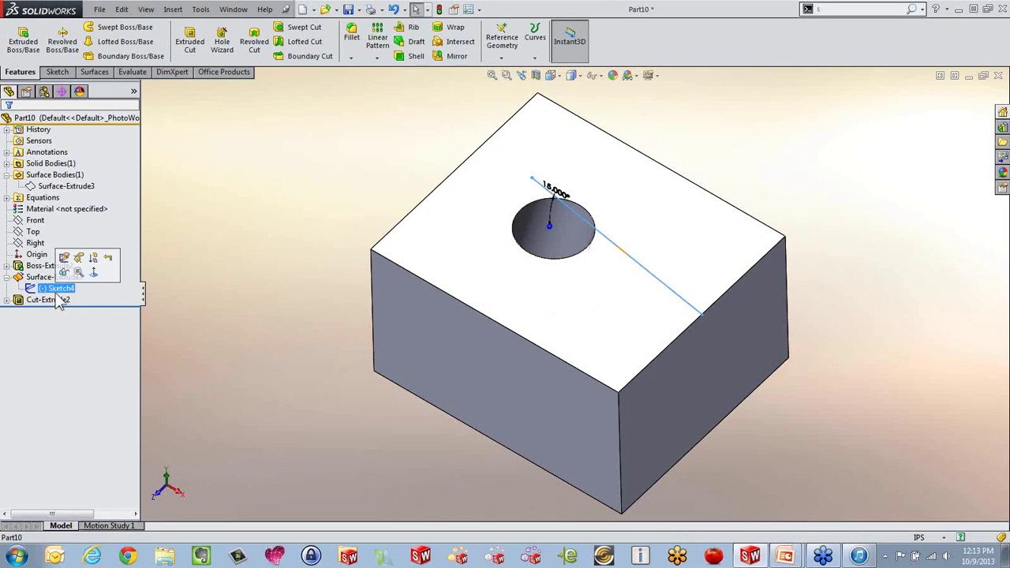
left_click(64, 271)
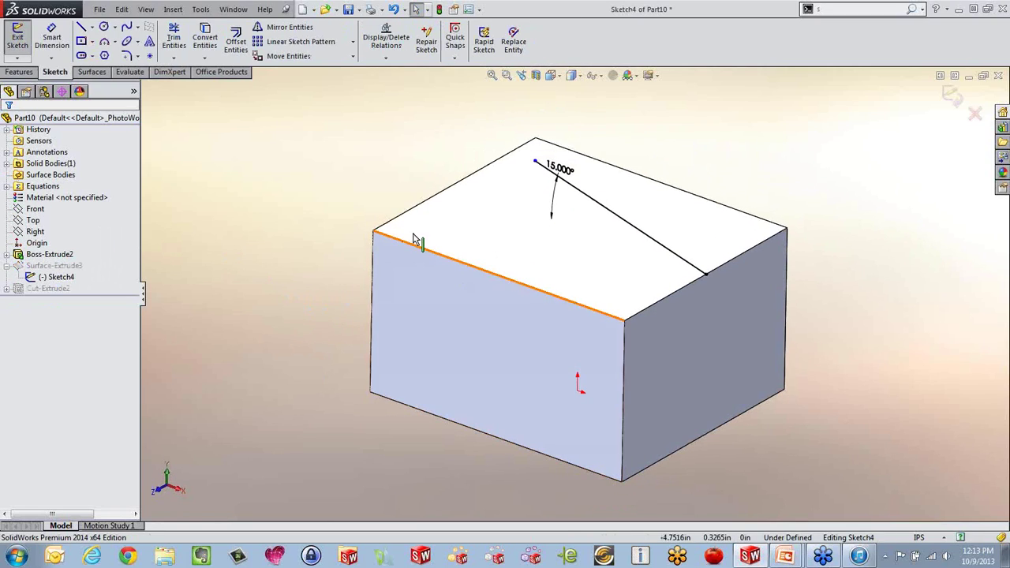
left_click(557, 191)
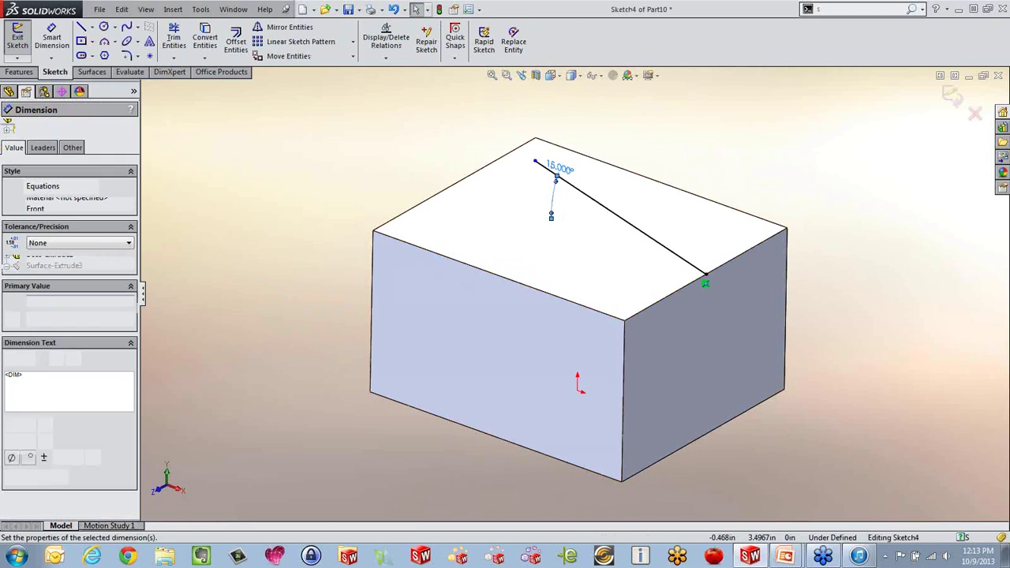
double_click(561, 167)
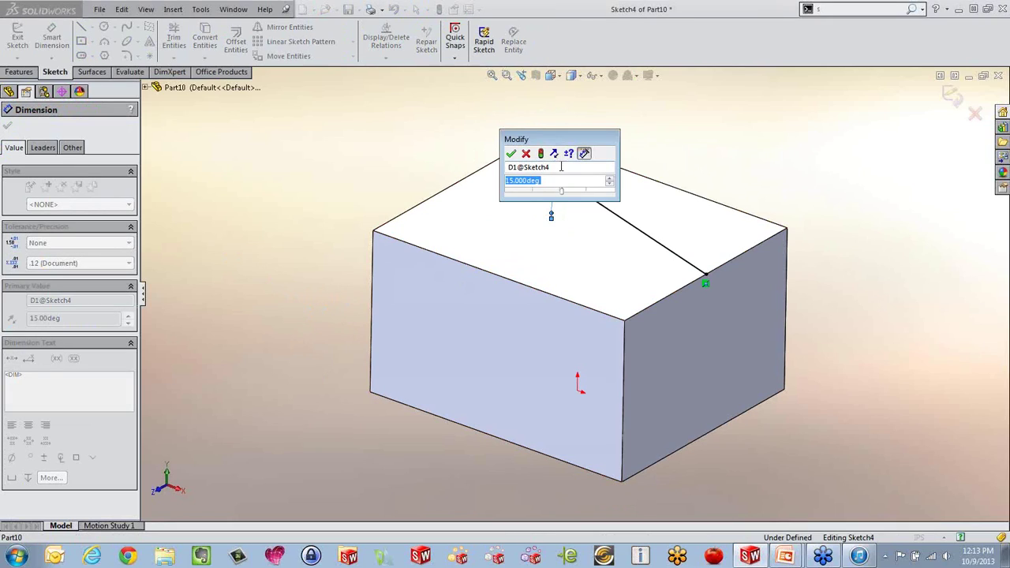
left_click(511, 153)
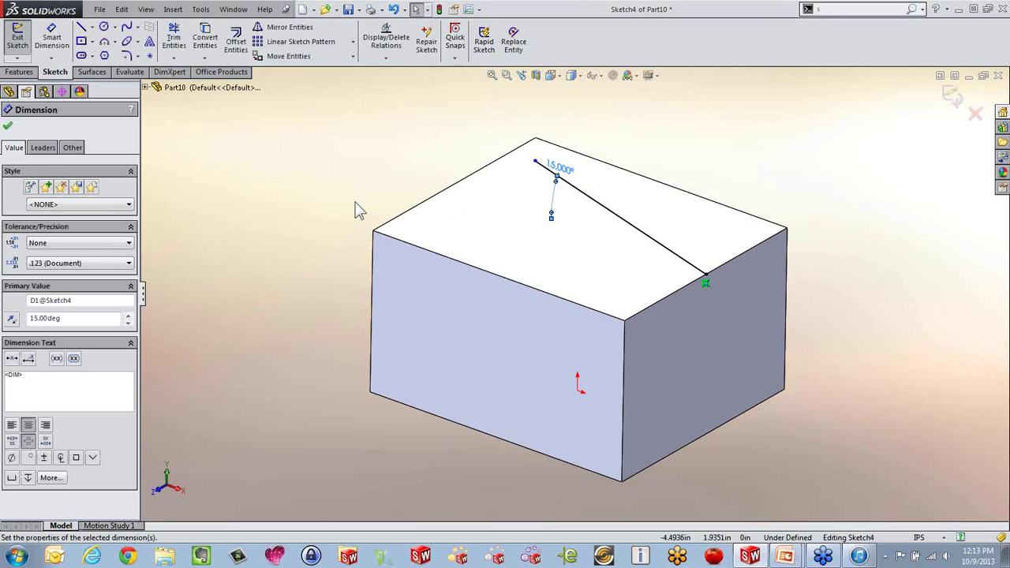
middle_click_drag(334, 226, 322, 250)
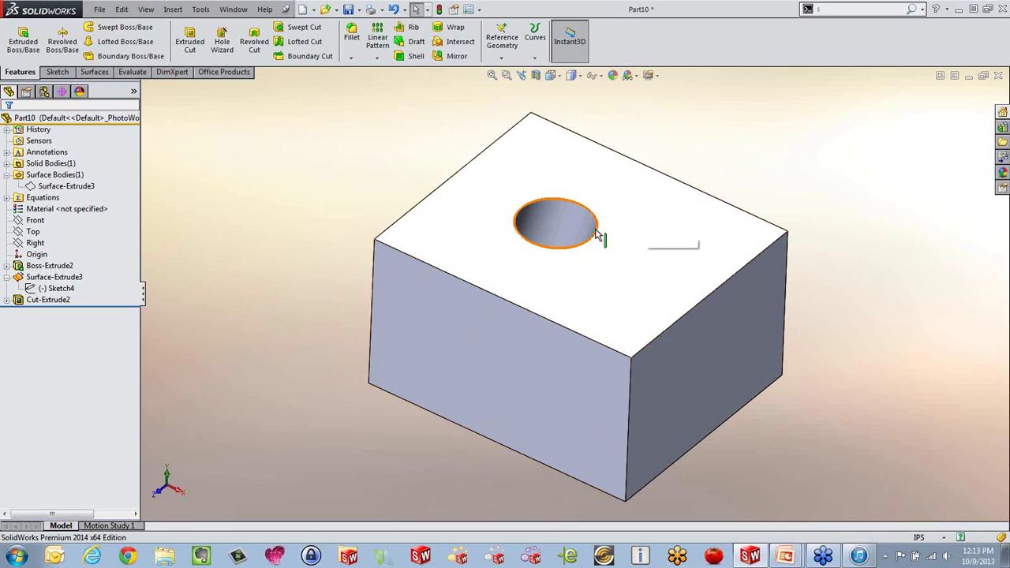
middle_click_drag(600, 229, 786, 191)
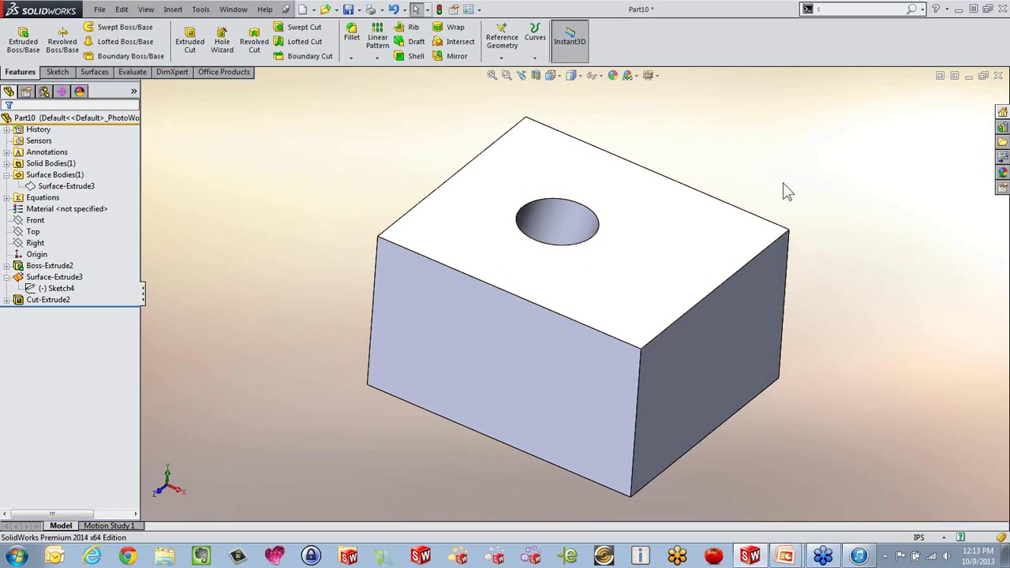
Step: Close the box part and open the Skeleton_1 part from the Surfaces folder
left_click(999, 75)
left_click(522, 293)
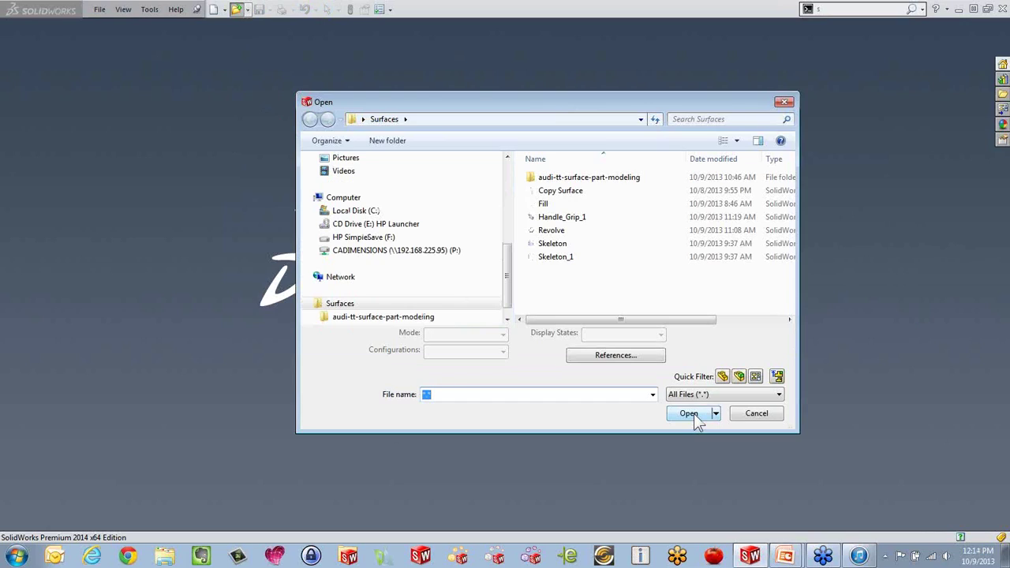
double_click(566, 259)
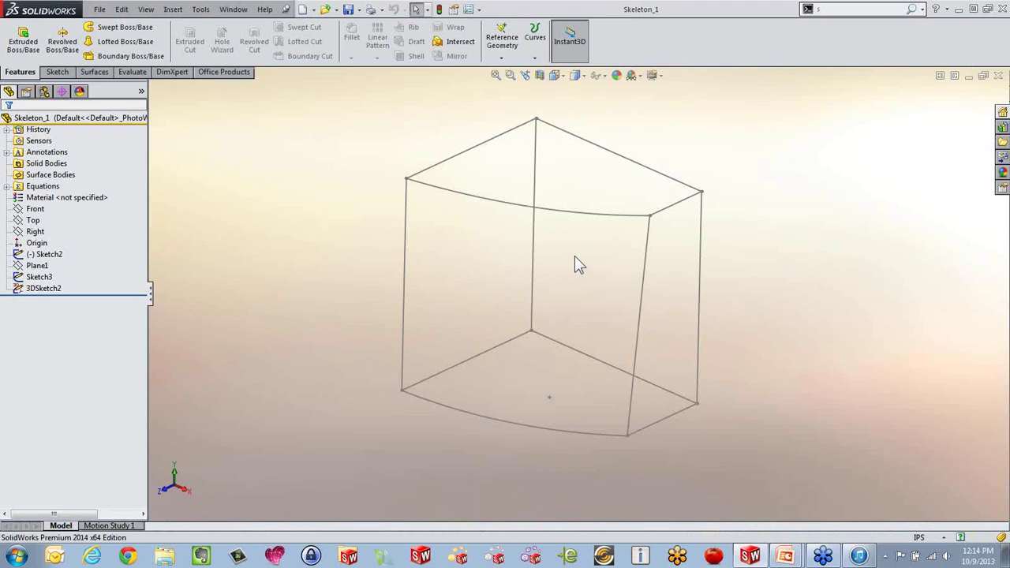
middle_click_drag(574, 257, 573, 270)
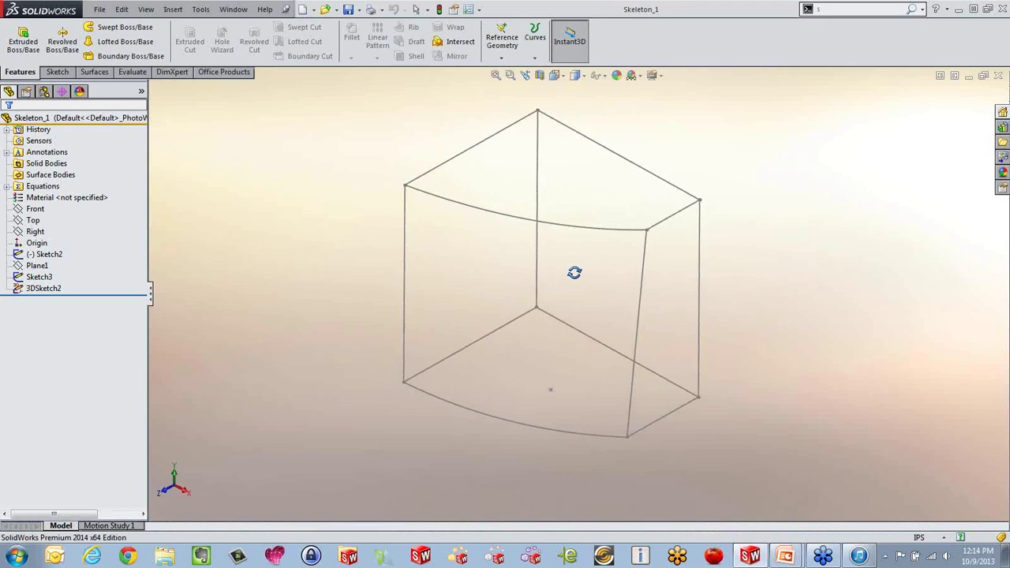
Step: Open the Skeleton part from the Surfaces folder and examine its finished solid body and features
left_click(326, 15)
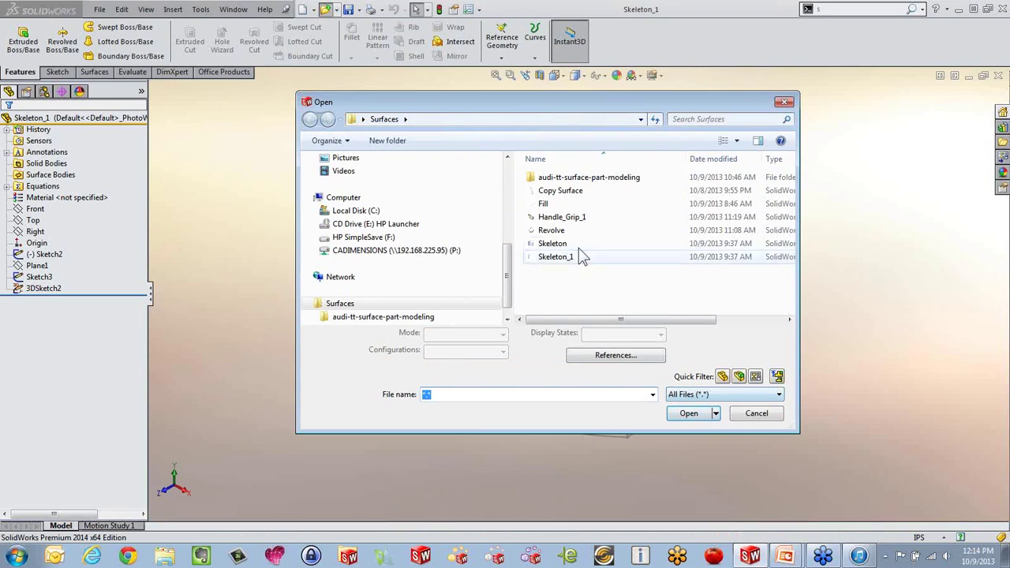
left_click(578, 244)
double_click(577, 244)
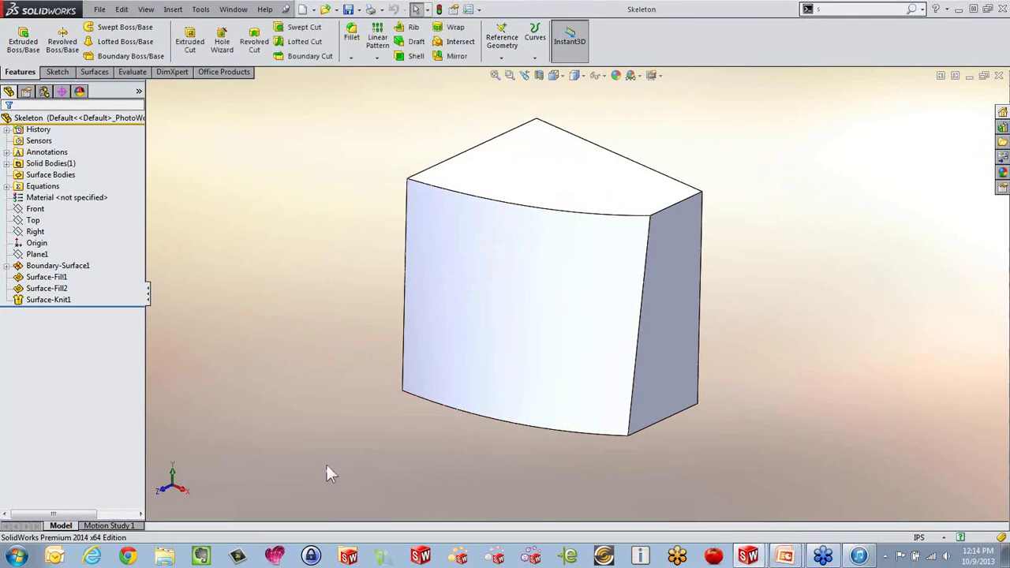
middle_click_drag(343, 447, 474, 356)
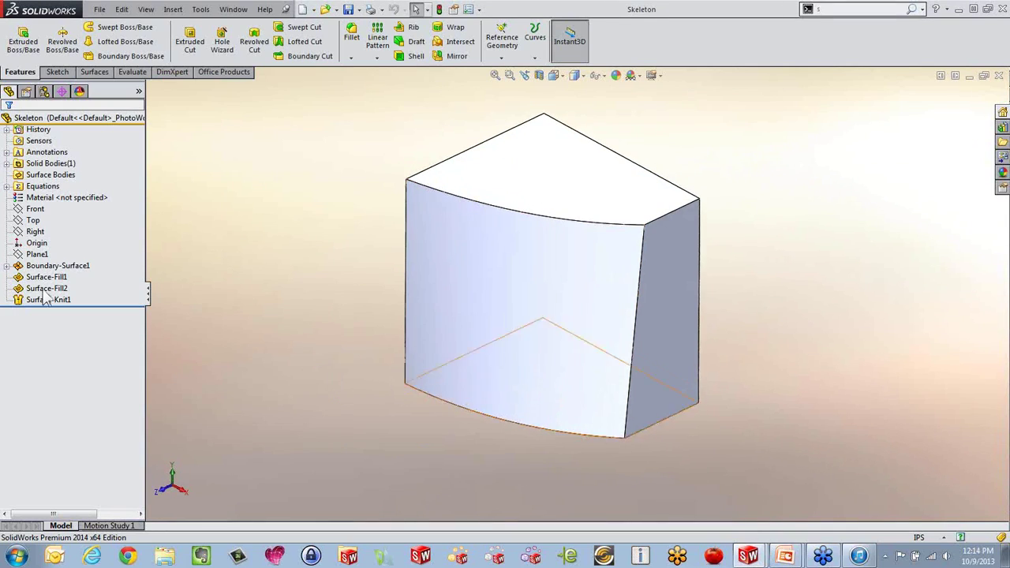
left_click(57, 166)
left_click(256, 233)
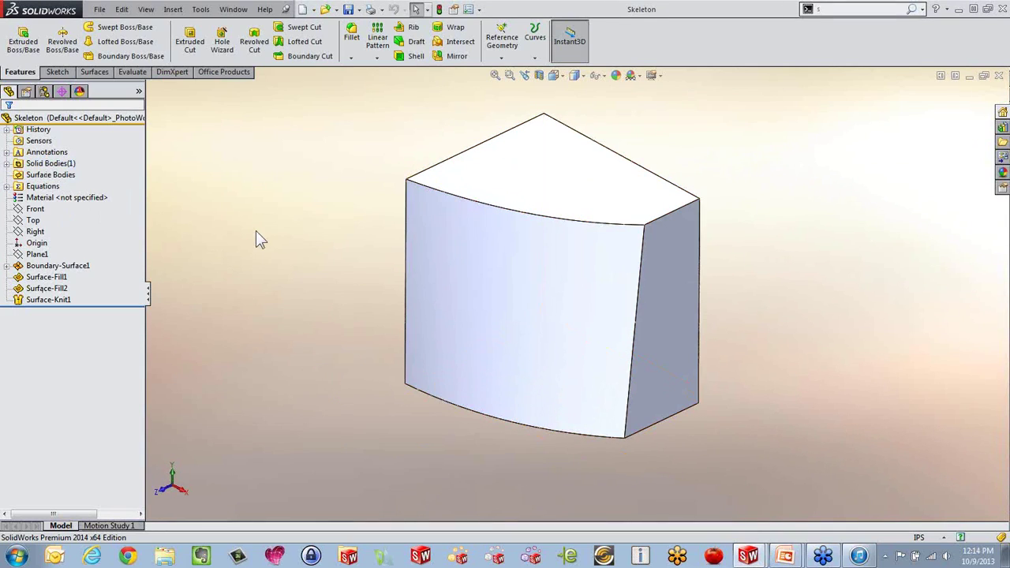
Step: Switch back to the Skeleton_1 part and extrude the bottom outline sketch up to the upper corner vertex as a solid
key("ctrl+Tab")
left_click(557, 260)
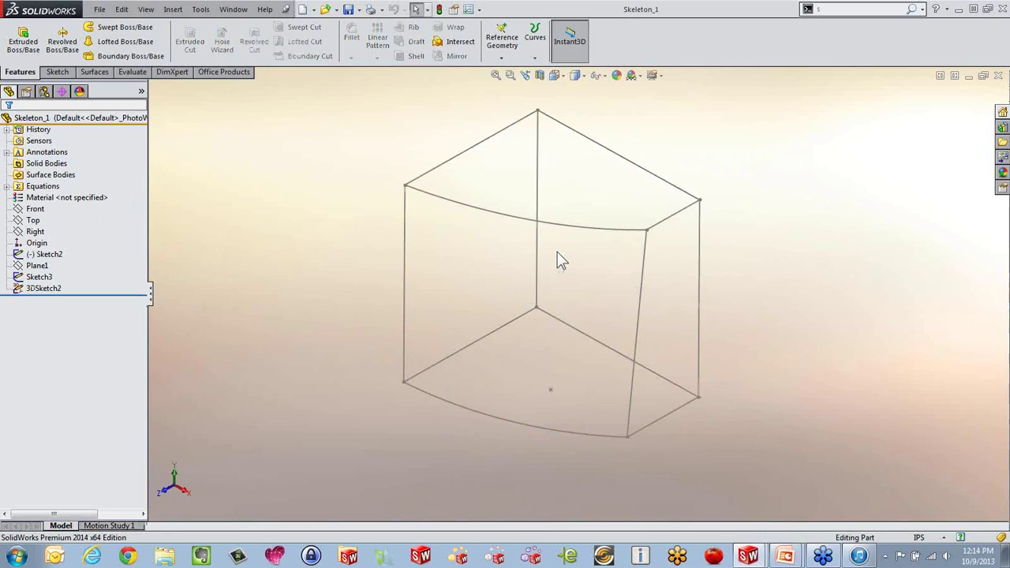
middle_click_drag(558, 260, 548, 397)
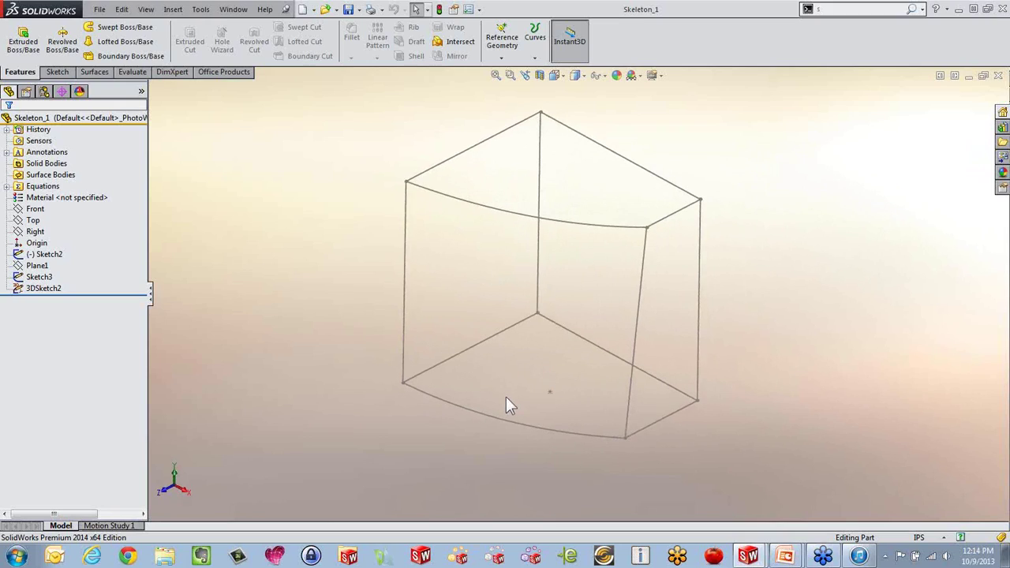
left_click(23, 40)
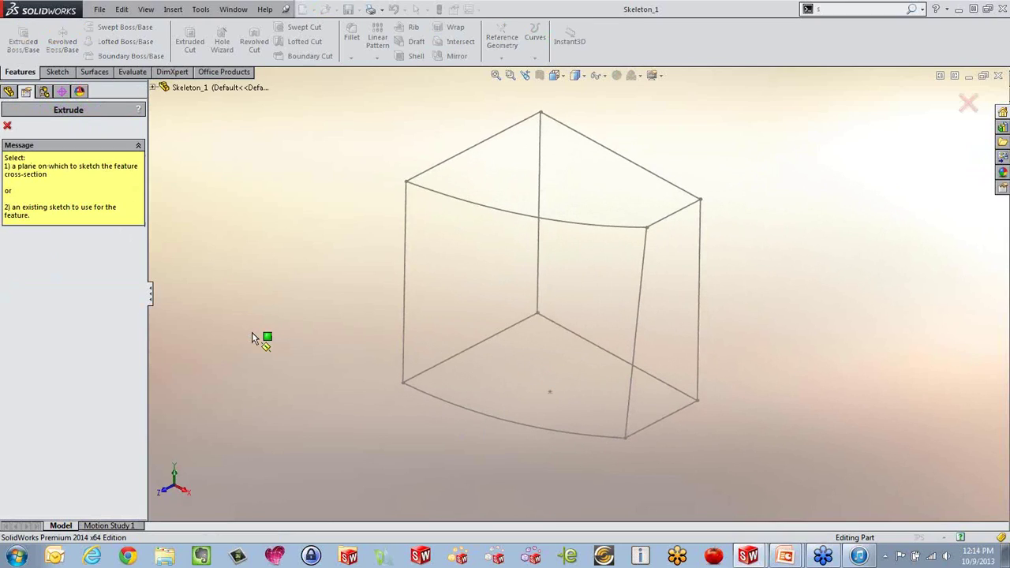
left_click(610, 355)
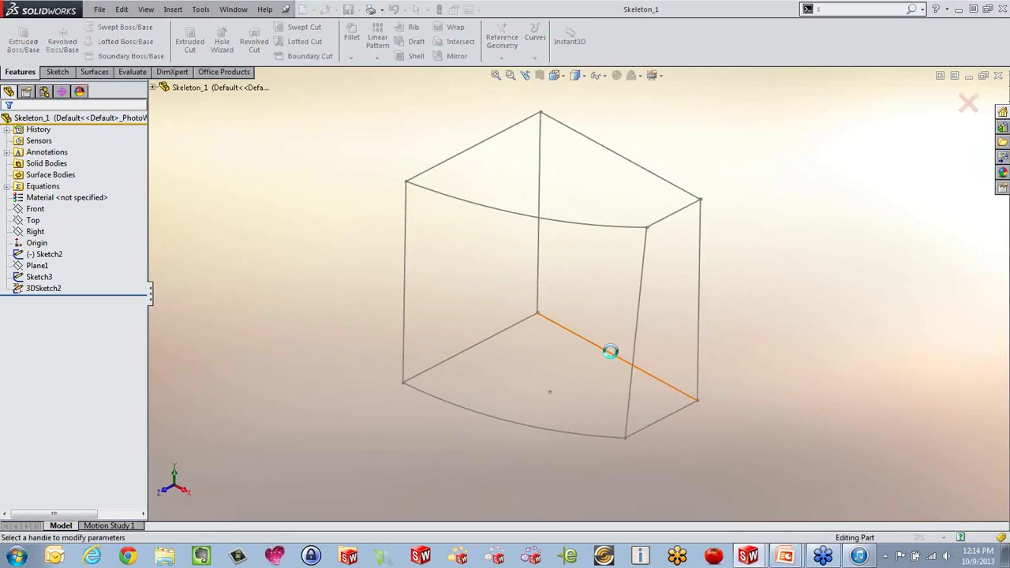
left_click(699, 201)
key("Return")
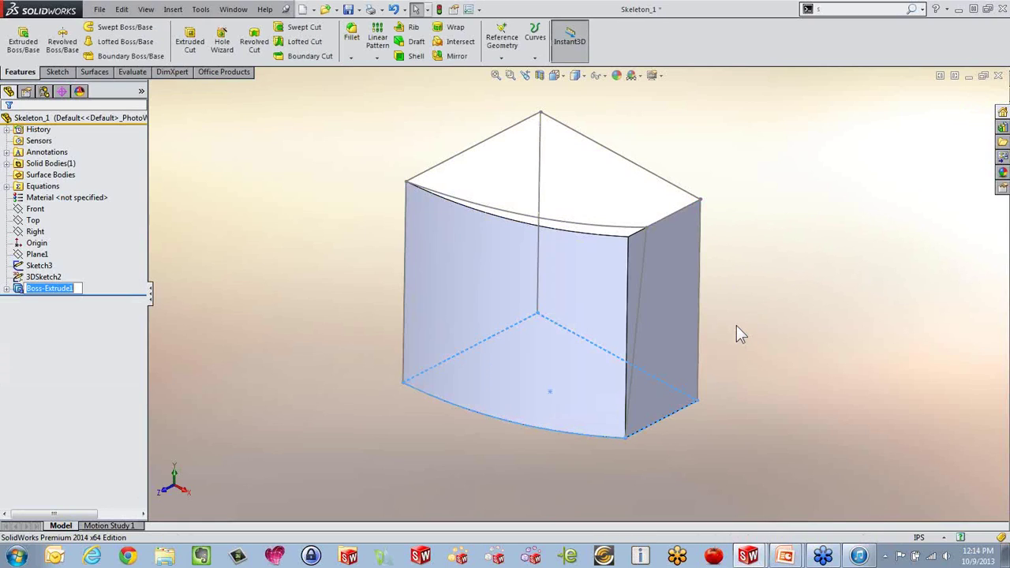
middle_click_drag(792, 355, 586, 446)
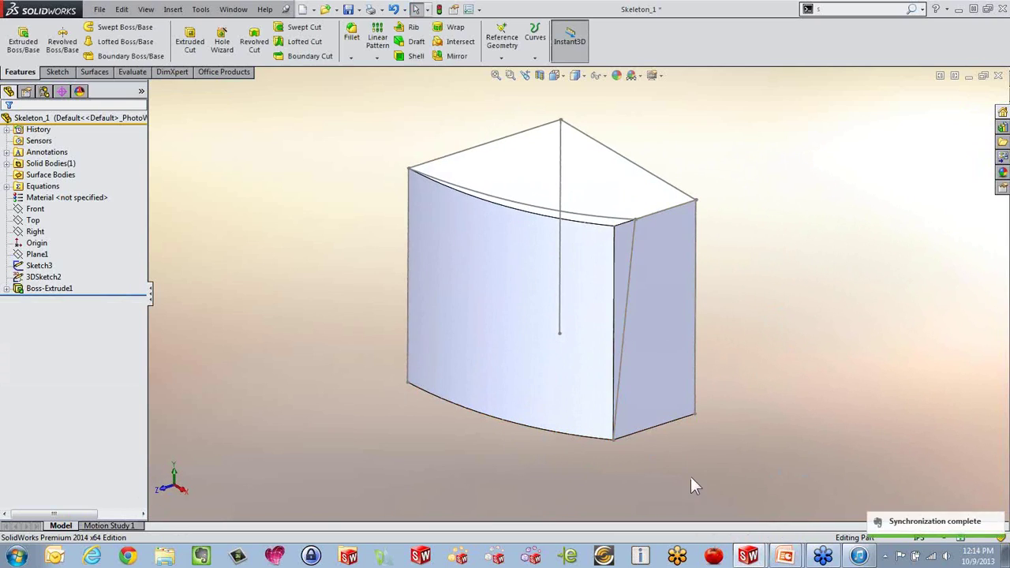
Step: Start a sketch on the flat side face beside the curved front and convert the slanted 3D sketch line into it
left_click(673, 297)
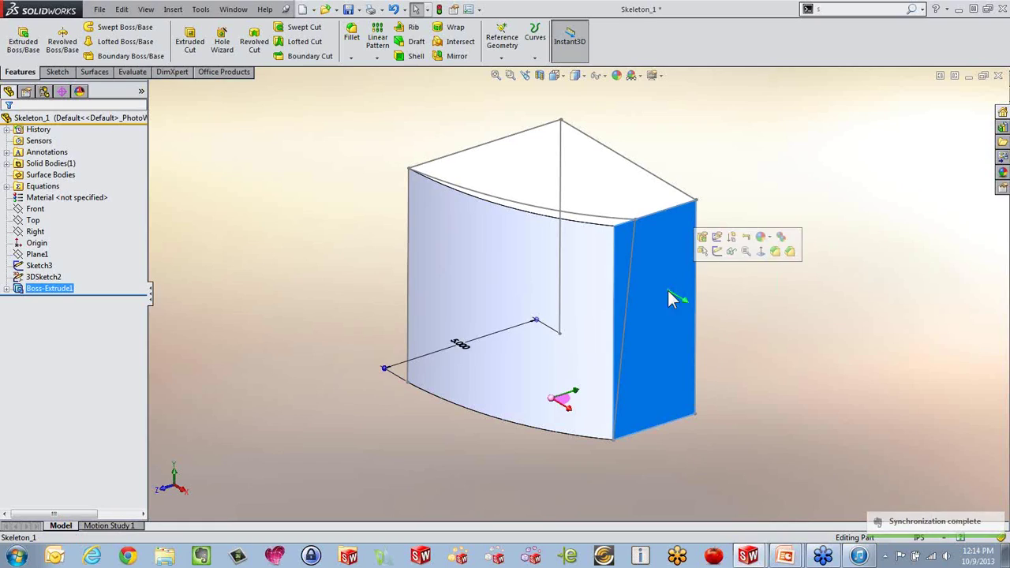
left_click(717, 251)
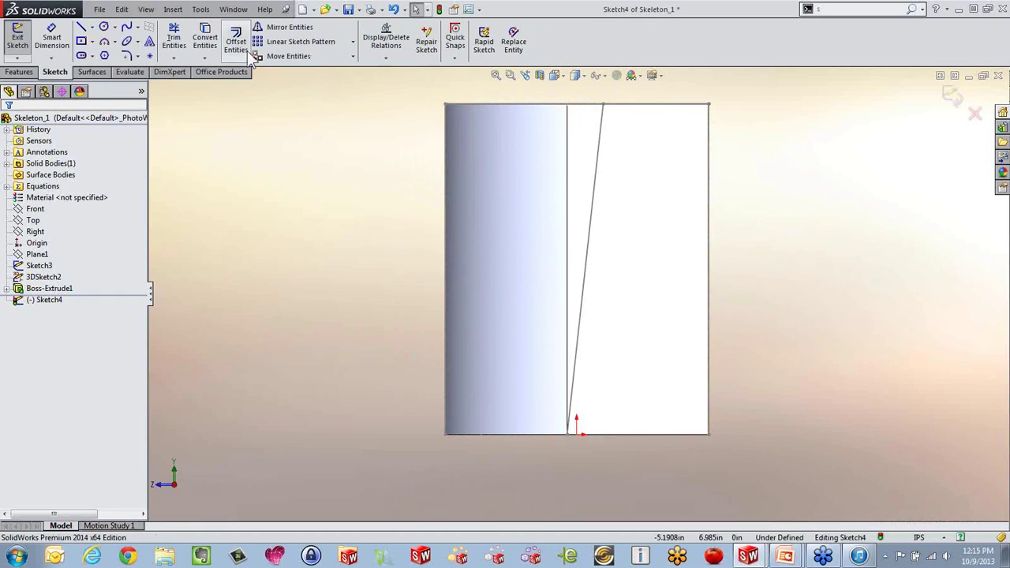
left_click(204, 39)
left_click(602, 160)
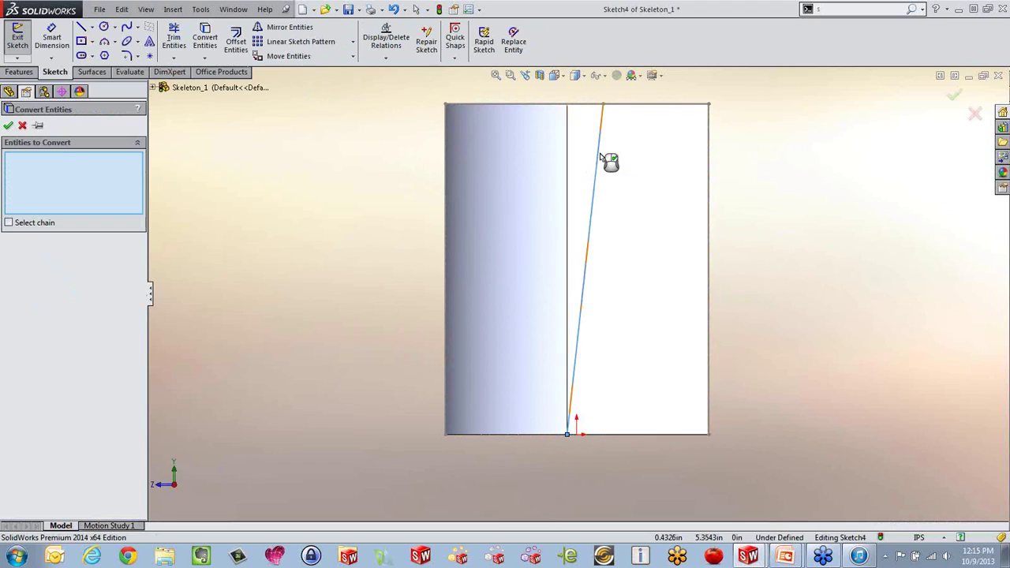
right_click(600, 160)
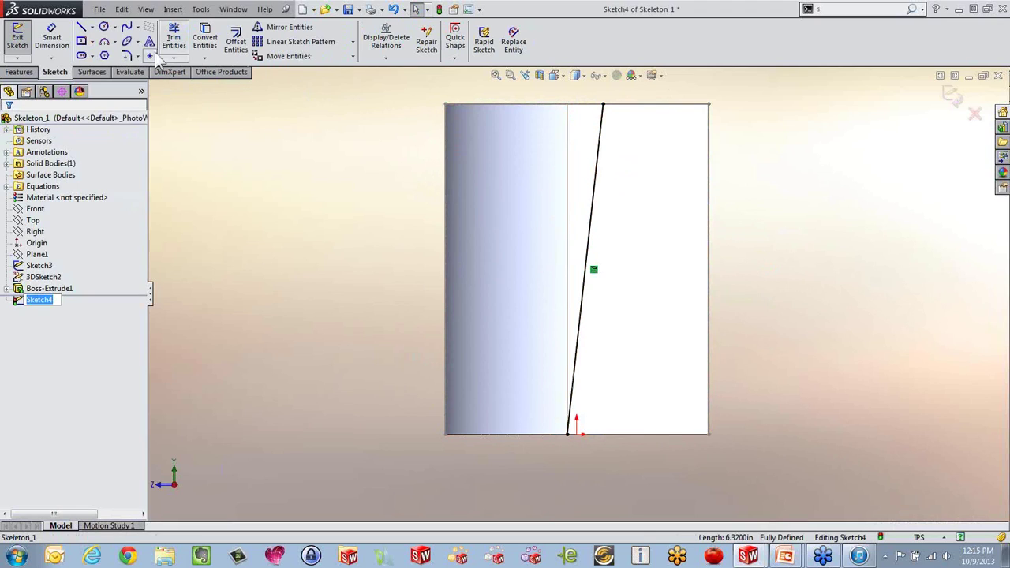
Step: Close the slanted line into a profile about 6.28 in high with three lines extending beyond the curved front, and exit the sketch
left_click(82, 27)
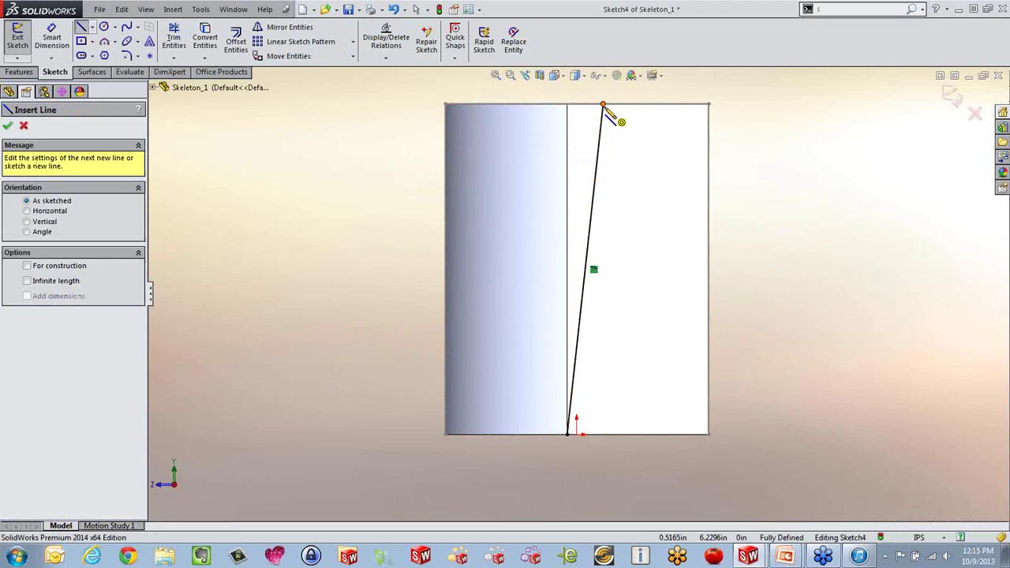
left_click(604, 104)
left_click(315, 104)
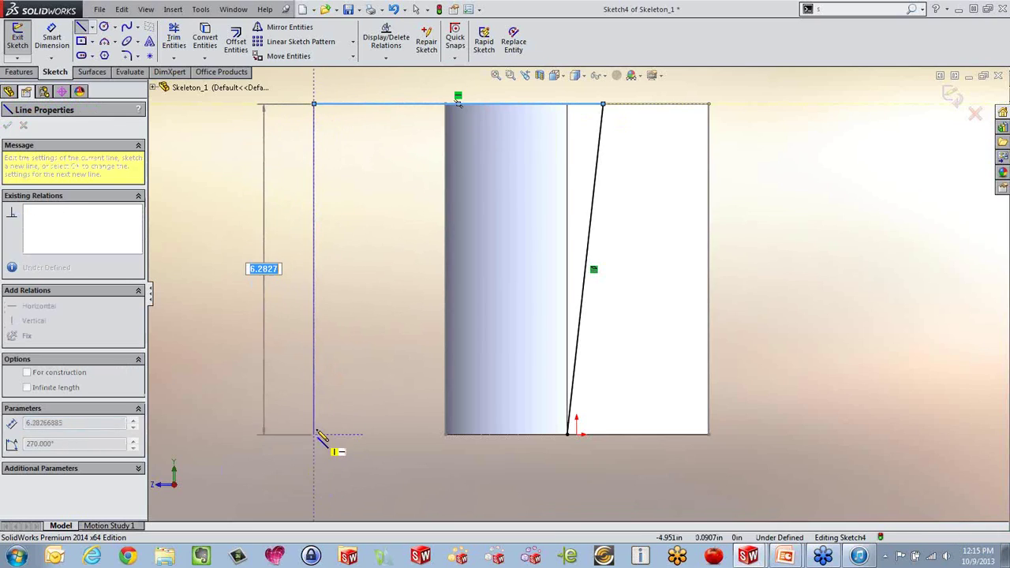
left_click(314, 435)
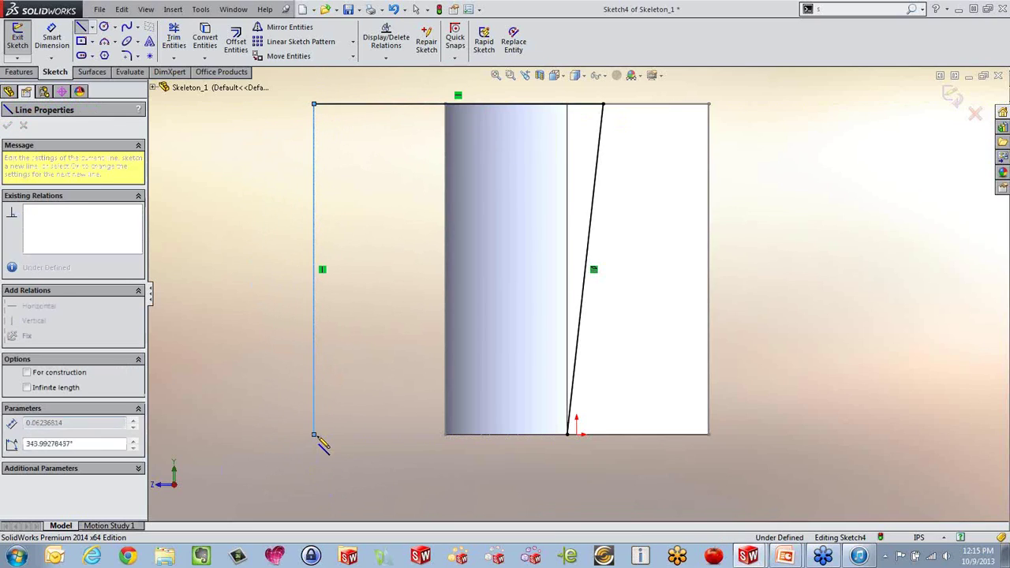
left_click(568, 434)
left_click(953, 94)
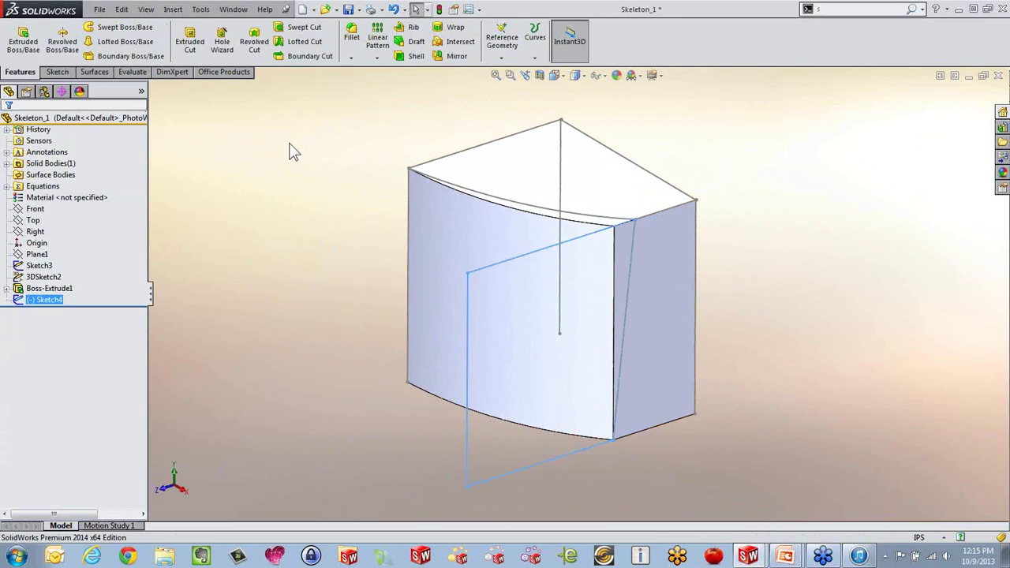
Step: Start a swept cut with the side-face profile, try the top outline sketch as its path, and remove that path selection
left_click(304, 30)
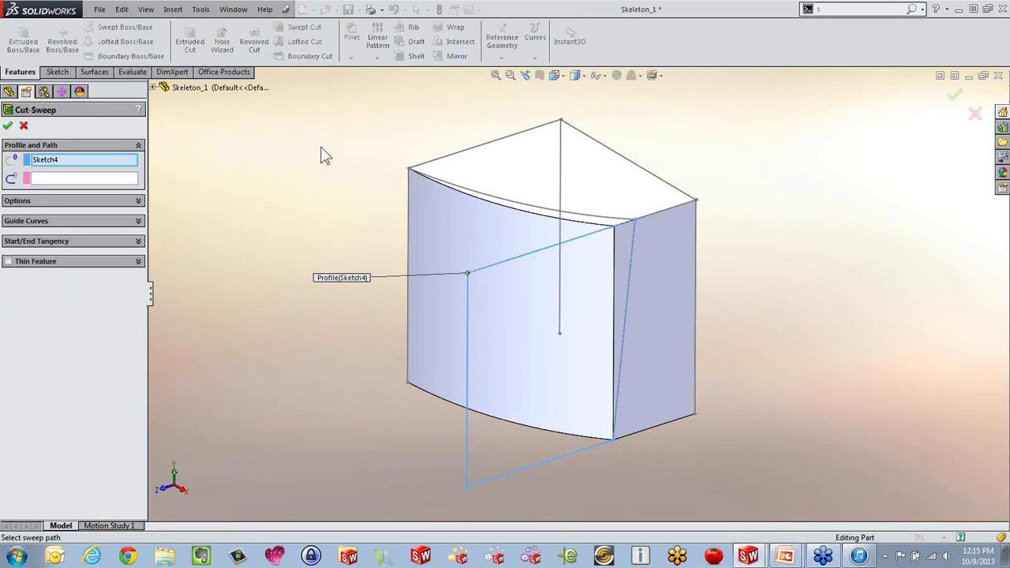
left_click(575, 219)
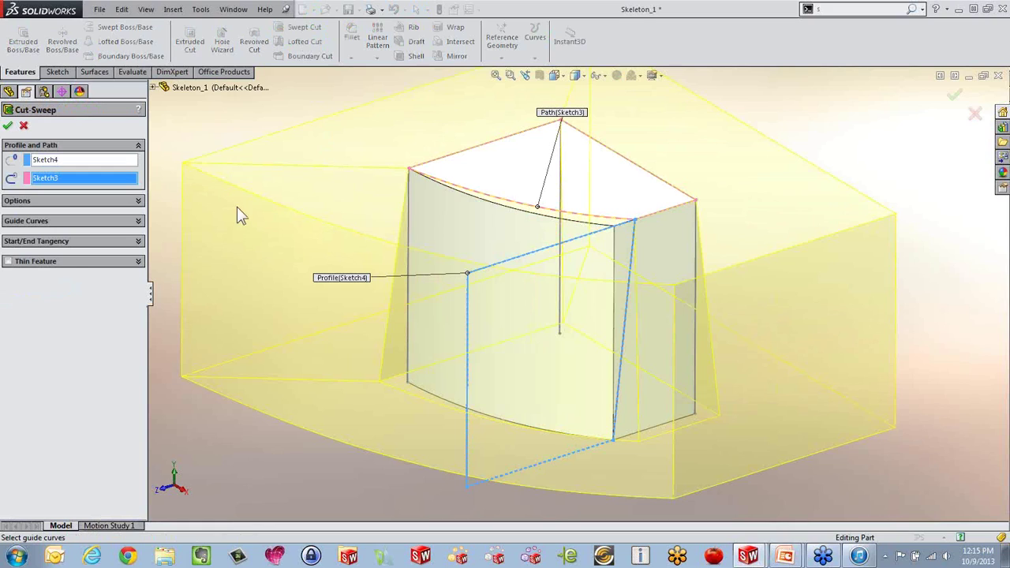
middle_click_drag(455, 280, 598, 247)
scroll(593, 240, "down", 1)
right_click(86, 182)
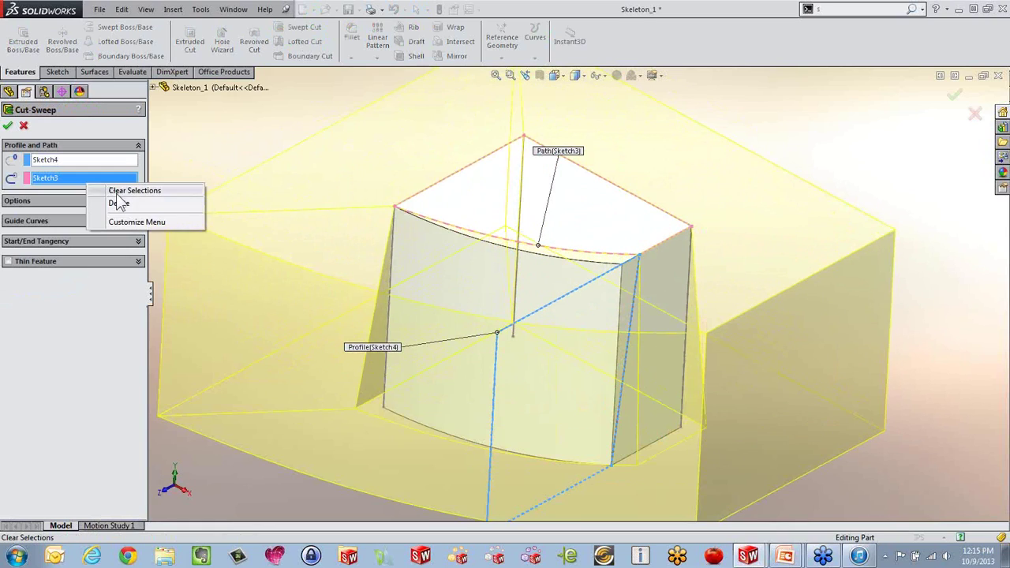
left_click(119, 203)
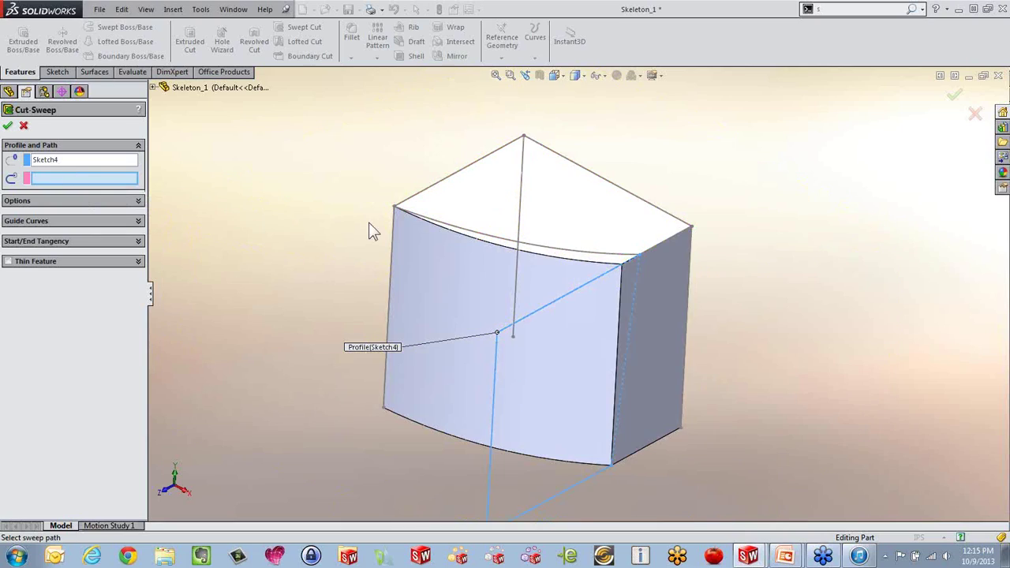
right_click(472, 236)
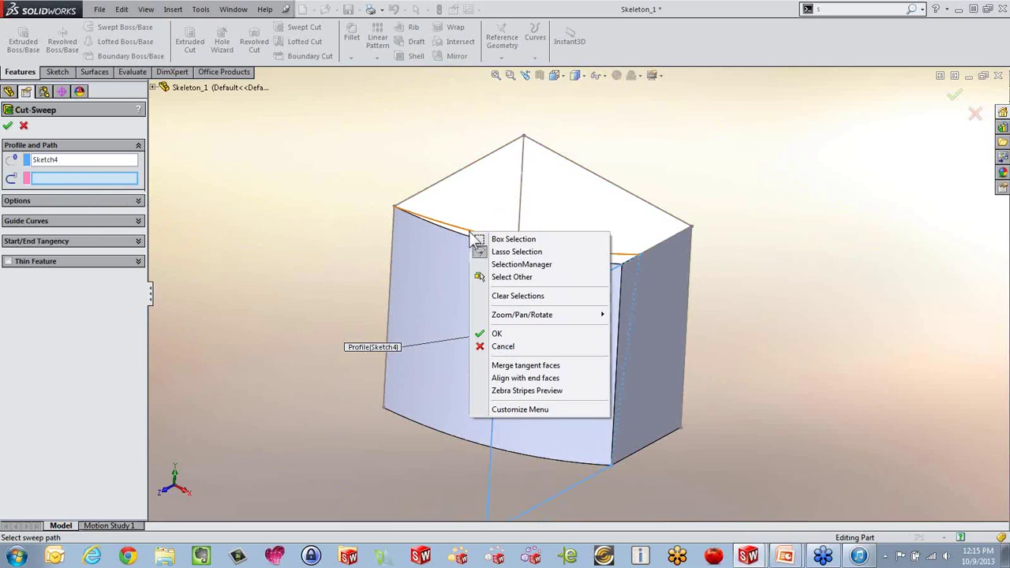
left_click(529, 265)
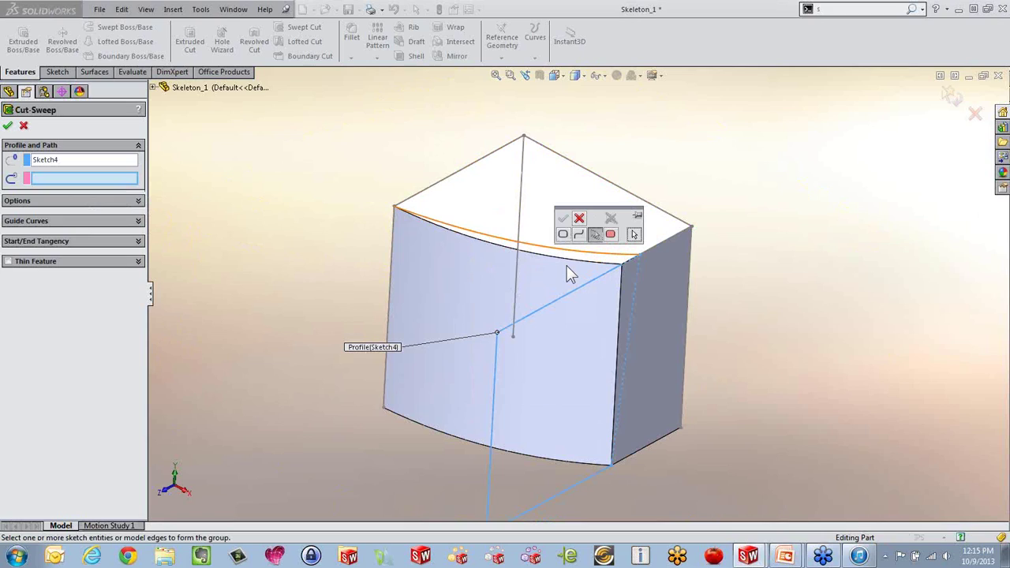
left_click(578, 234)
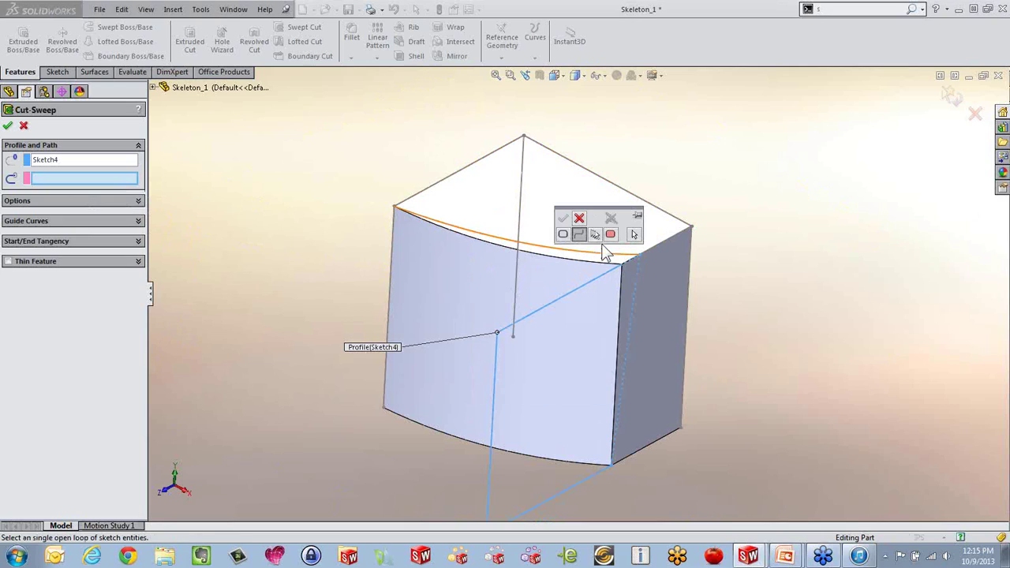
left_click(580, 220)
Step: Set the solid's bottom front curved edge as the swept cut's path and inspect the preview
mouse_move(370, 293)
middle_mouse_down()
mouse_move(368, 273)
mouse_move(366, 289)
middle_mouse_up()
middle_click_drag(367, 381, 528, 368)
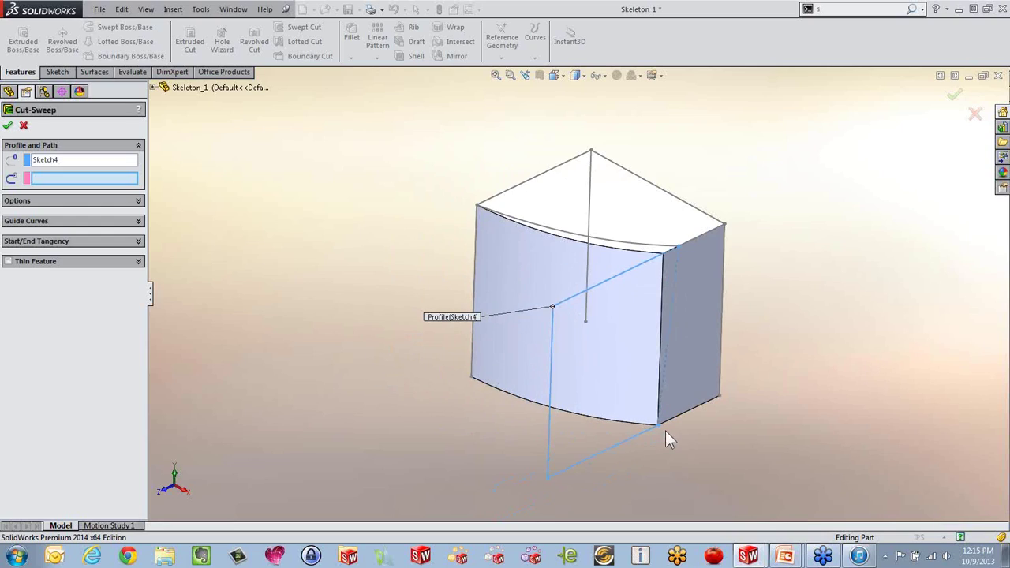
left_click(608, 422)
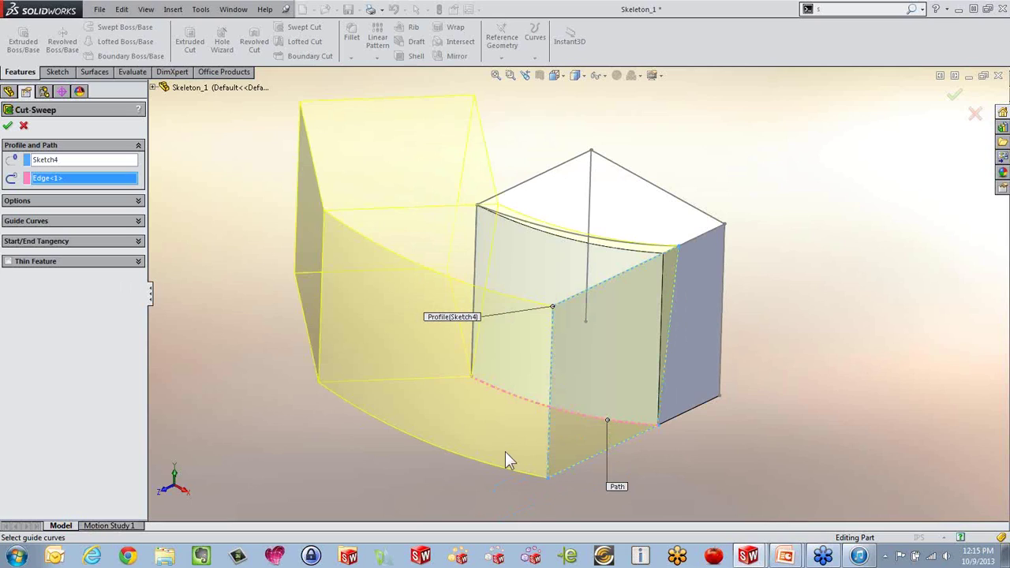
middle_click_drag(566, 409, 375, 401)
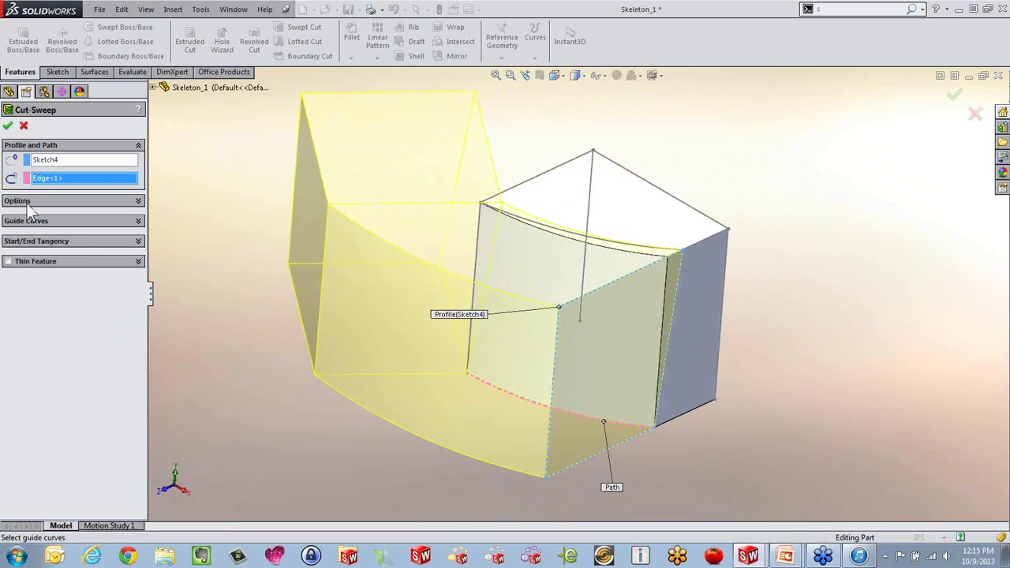
middle_click_drag(306, 194, 273, 211)
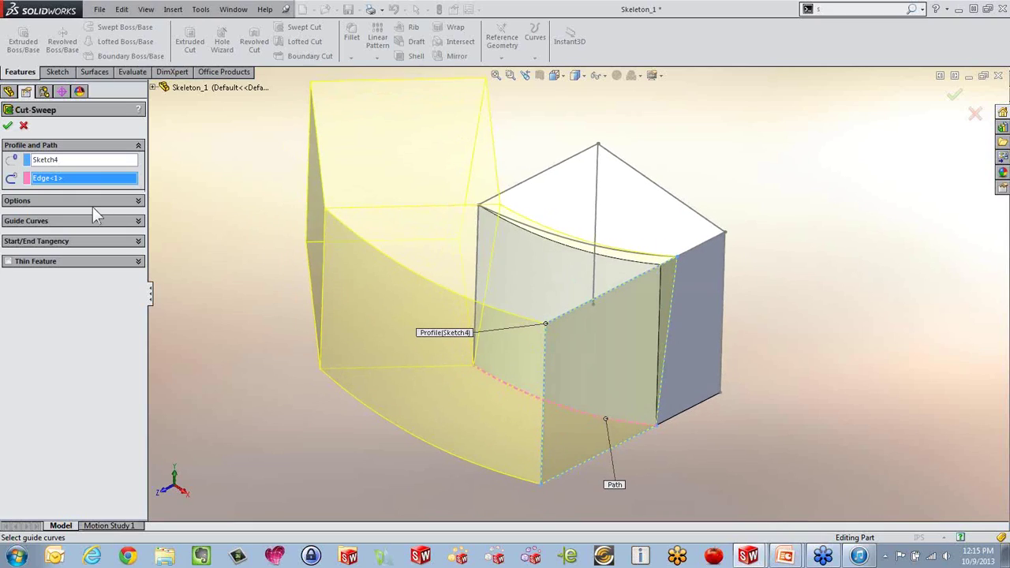
Step: Add the solid's top front curved edge as the guide curve, complete the swept cut, and examine the resulting front face
left_click(90, 224)
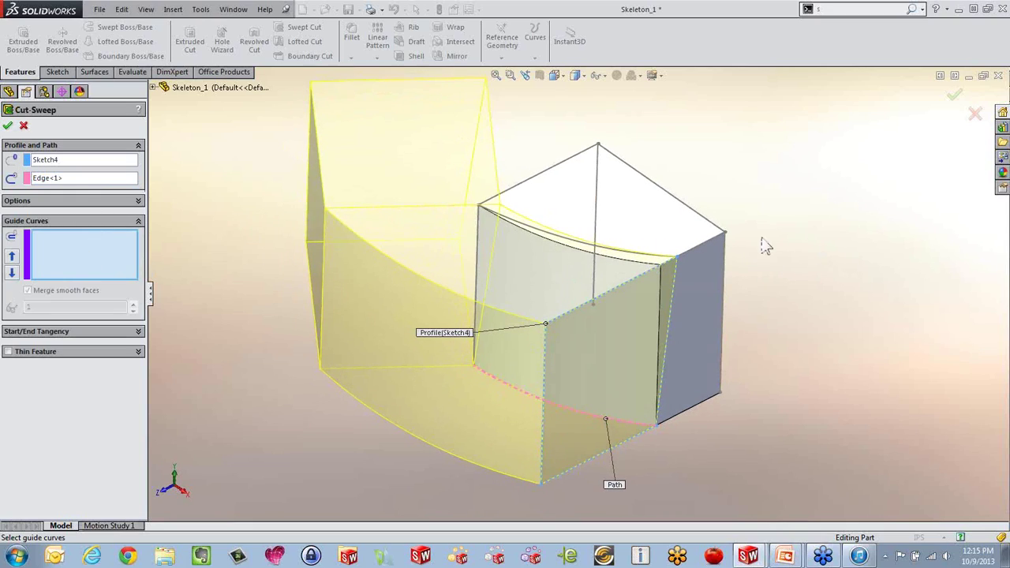
left_click(645, 266)
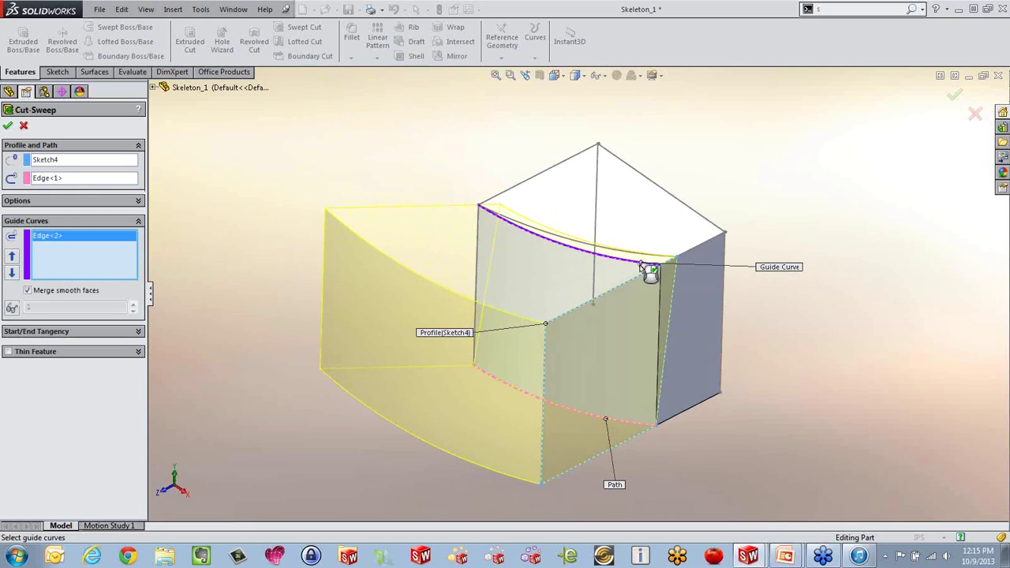
middle_click_drag(386, 291, 311, 248)
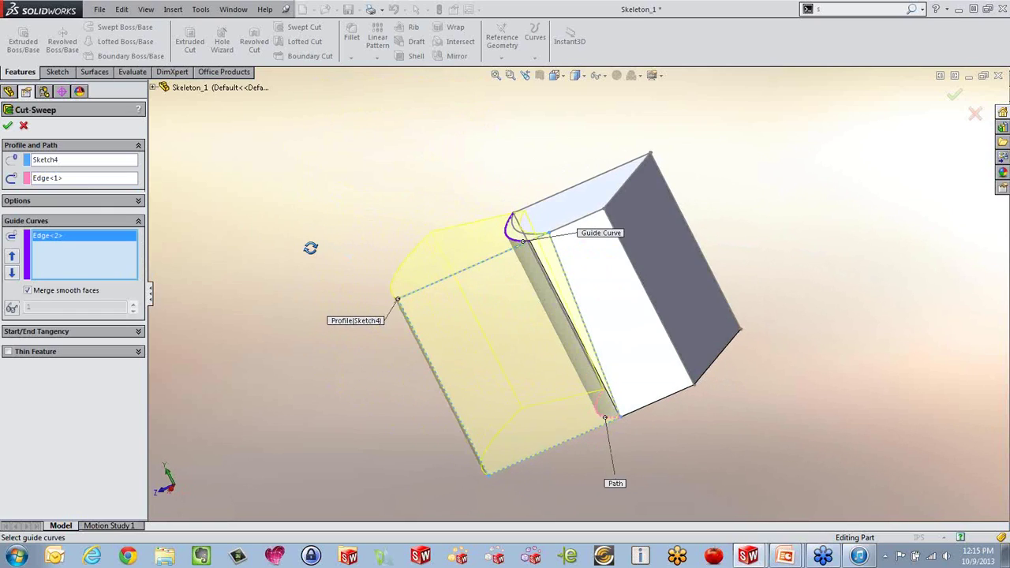
left_click(7, 126)
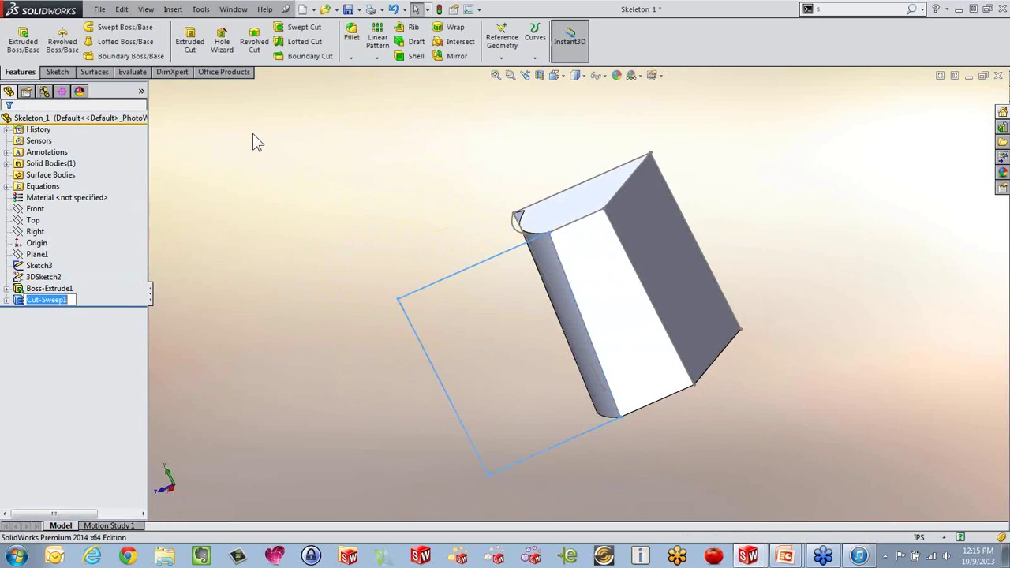
middle_click_drag(253, 136, 474, 205)
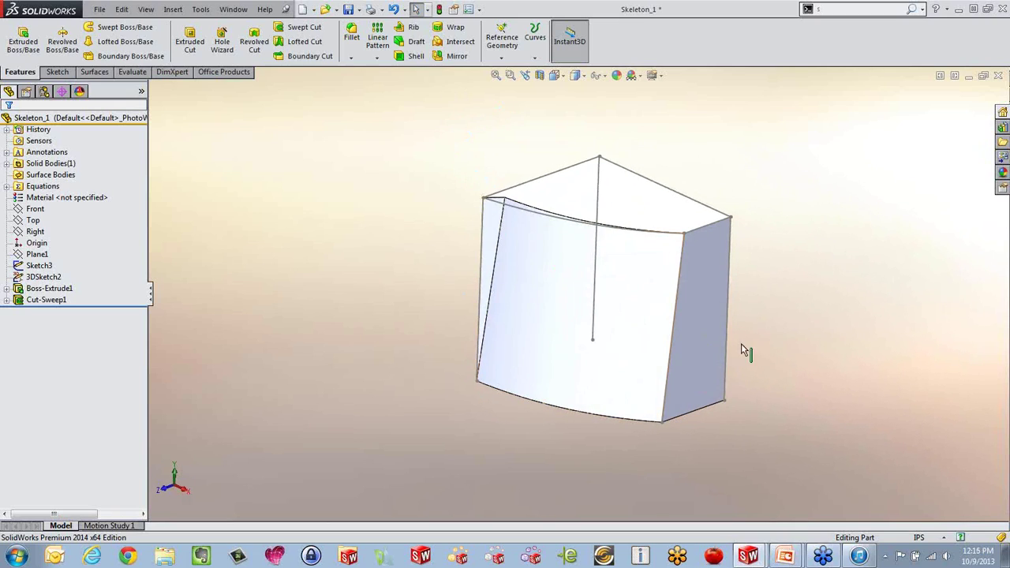
scroll(743, 346, "down", 2)
middle_click_drag(744, 346, 741, 380)
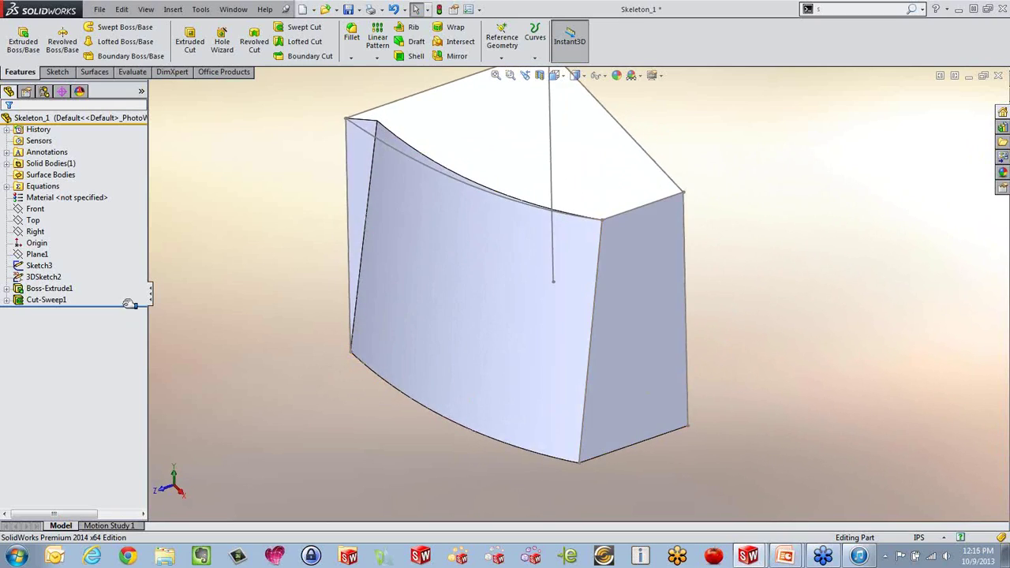
Step: Edit the swept cut to remove its top guide curve, rebuild it, and inspect the resulting front face
left_click(48, 300)
left_click(51, 318)
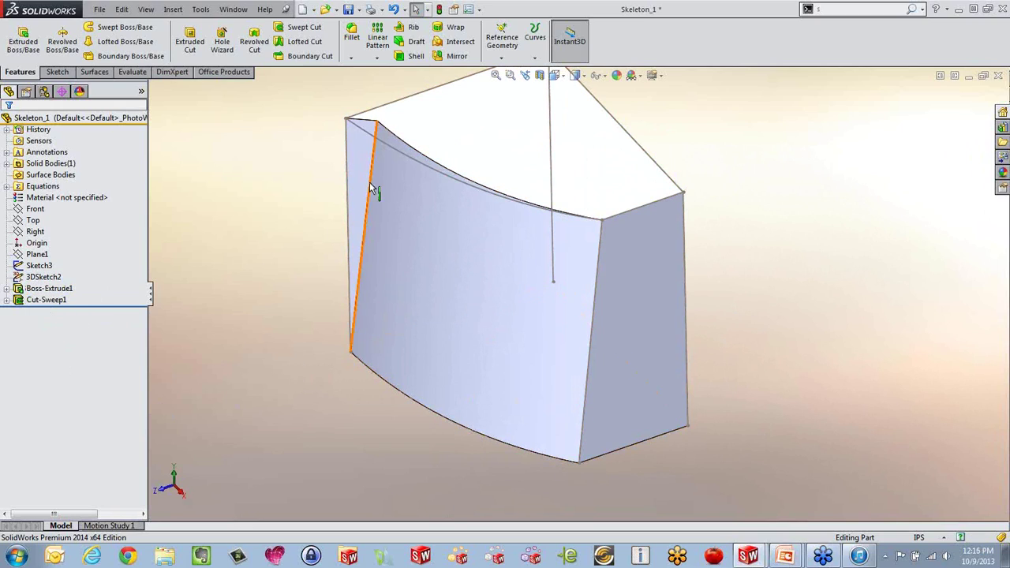
scroll(369, 188, "up", 2)
left_click(54, 302)
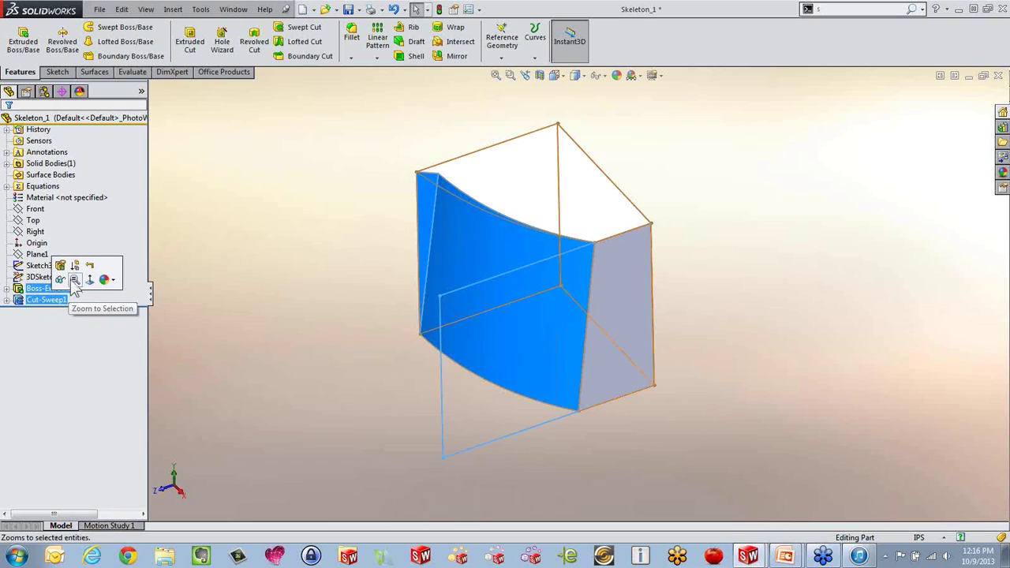
left_click(60, 265)
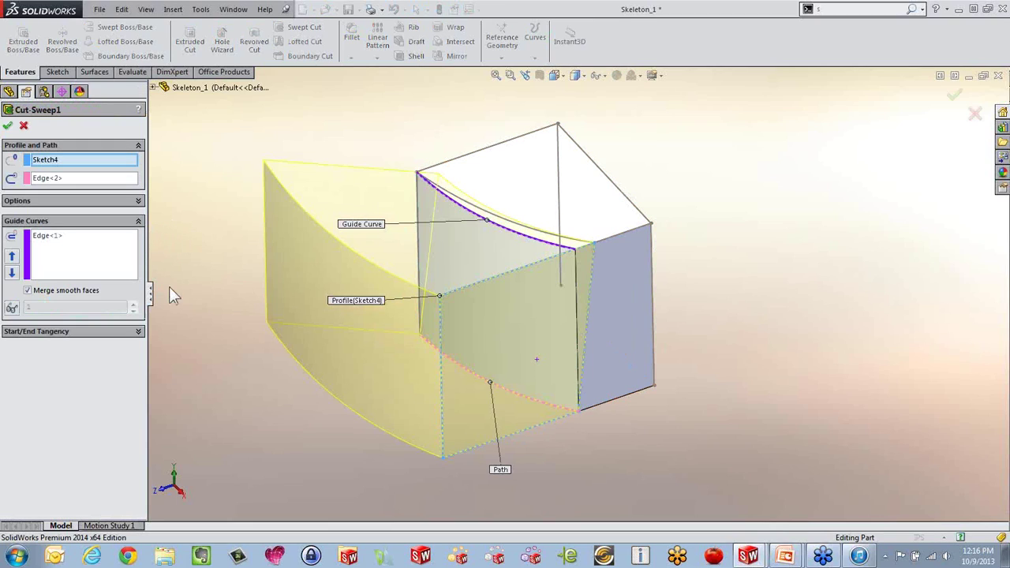
right_click(89, 249)
left_click(120, 253)
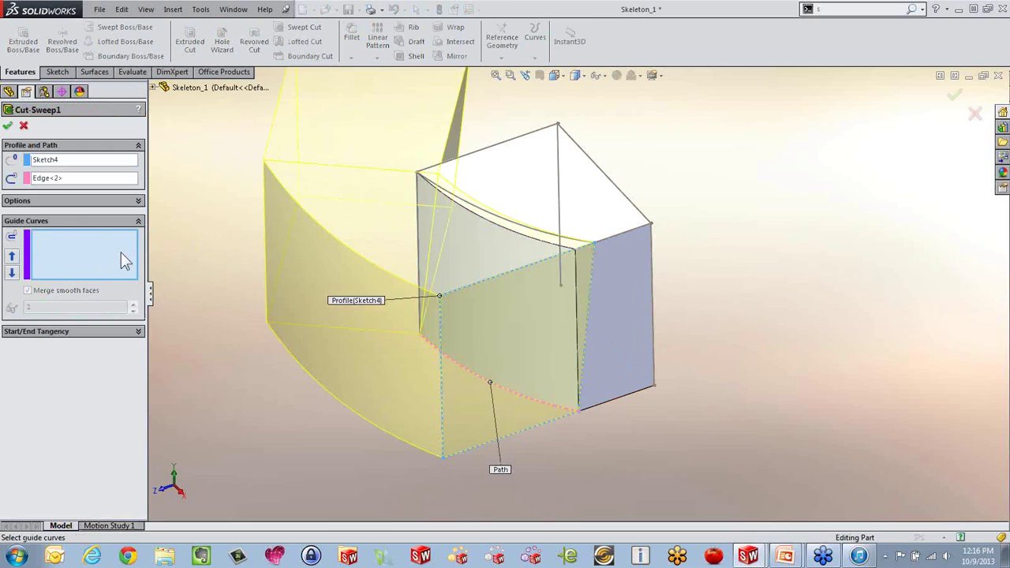
left_click(7, 125)
middle_click_drag(237, 197, 426, 171)
middle_click_drag(453, 276, 416, 261)
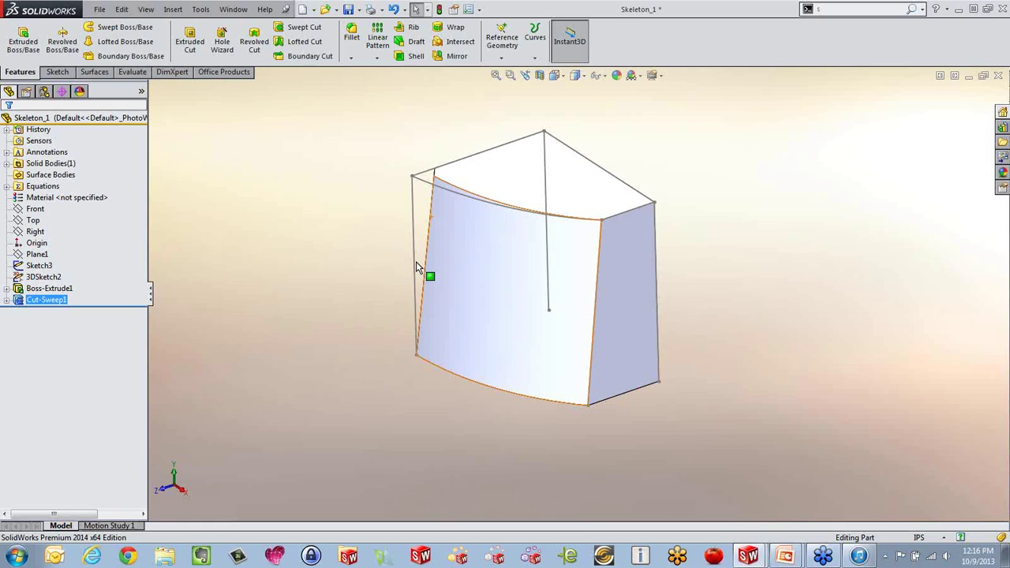
Step: Delete the base extrude together with its dependent swept cut and profile sketch, leaving only the wireframe
left_click(38, 290)
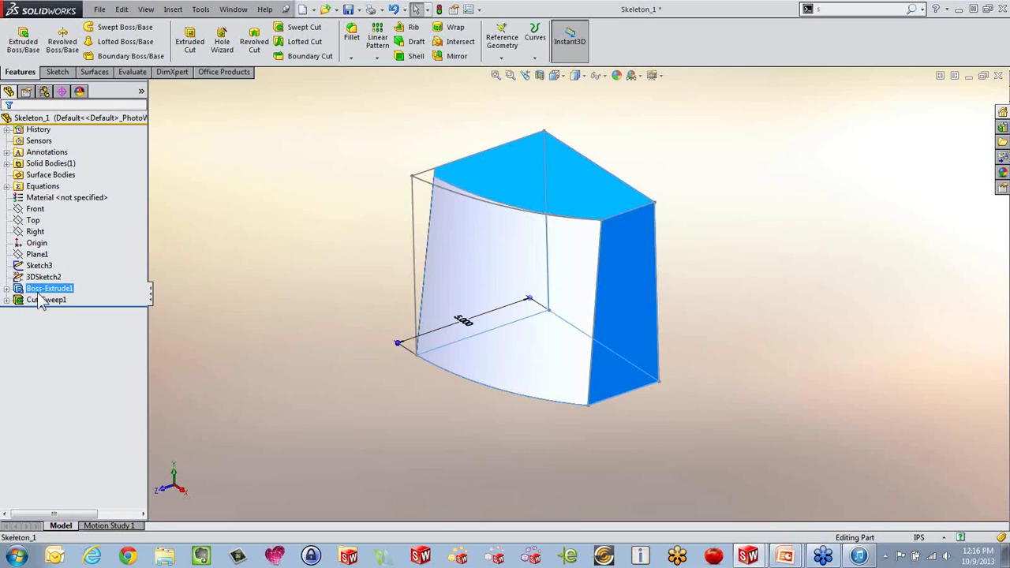
key("Delete")
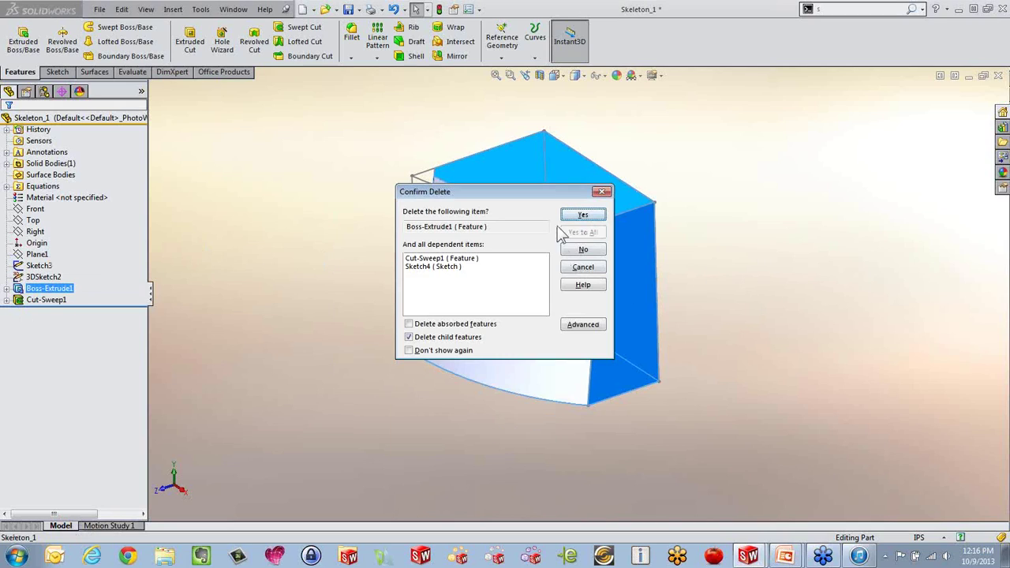
left_click(582, 216)
middle_click_drag(322, 257, 399, 282)
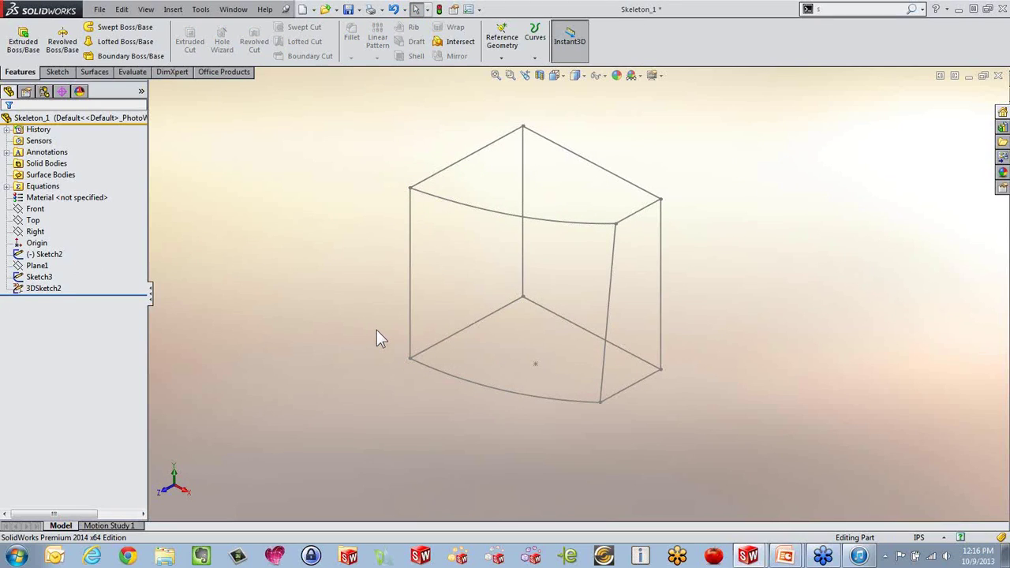
middle_click_drag(379, 332, 320, 242)
mouse_move(299, 268)
middle_mouse_down()
mouse_move(356, 257)
mouse_move(377, 314)
mouse_move(370, 327)
middle_mouse_up()
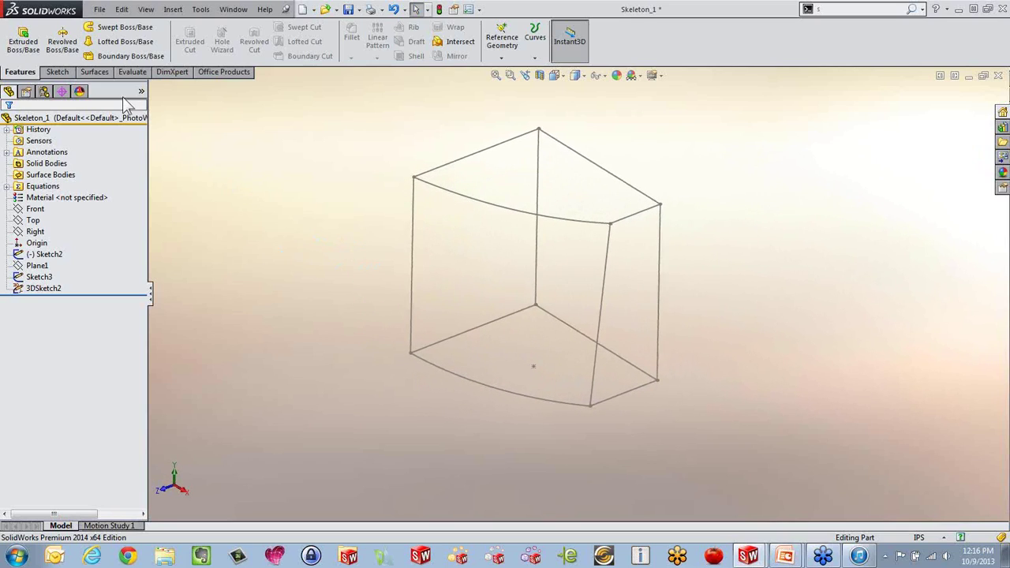
Step: Start a boundary surface using the front's vertical line and the opposite slanted line as the Direction 1 curves
left_click(94, 72)
mouse_move(292, 175)
middle_mouse_down()
mouse_move(289, 131)
mouse_move(292, 164)
middle_mouse_up()
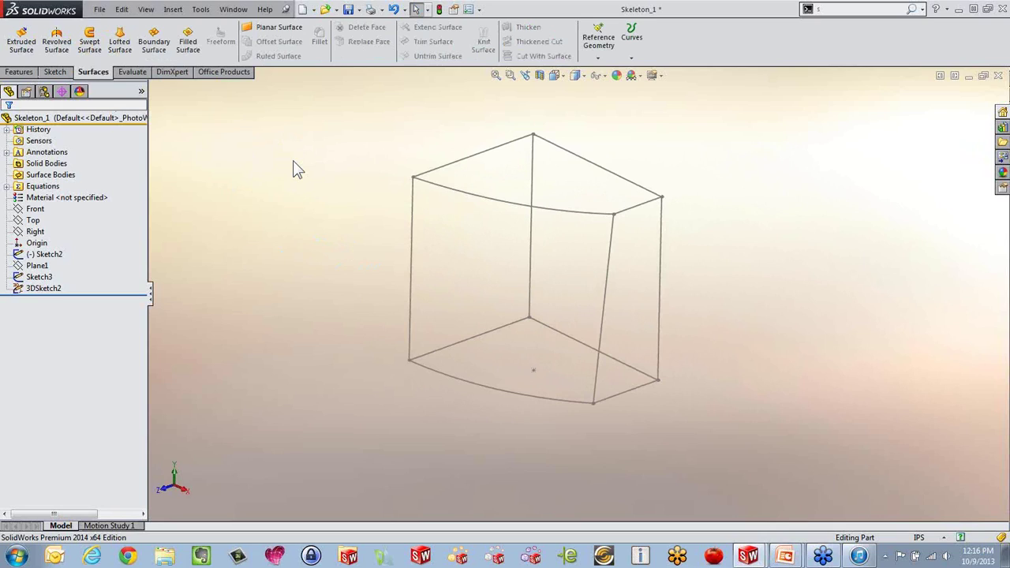
scroll(524, 300, "down", 1)
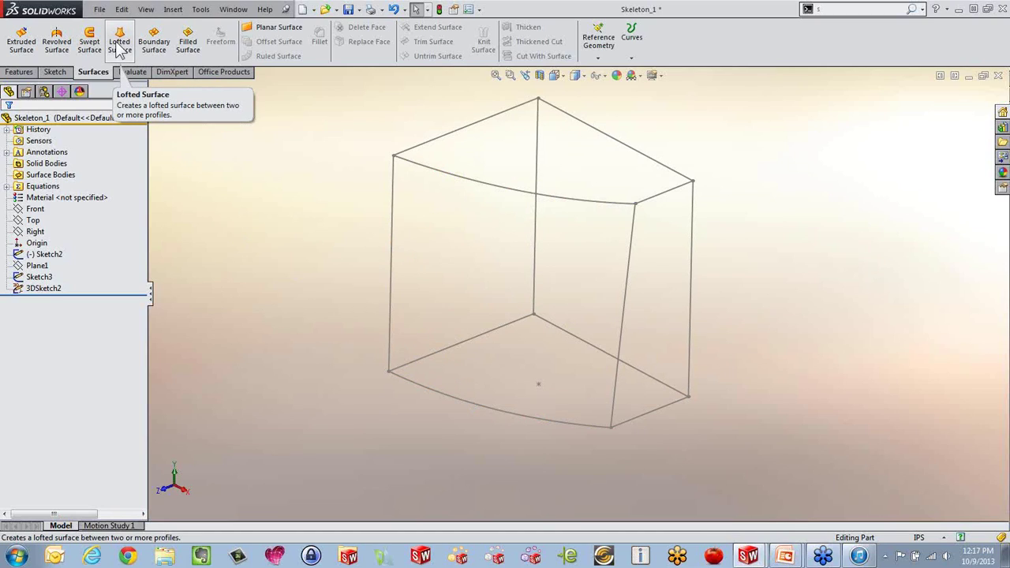
left_click(160, 47)
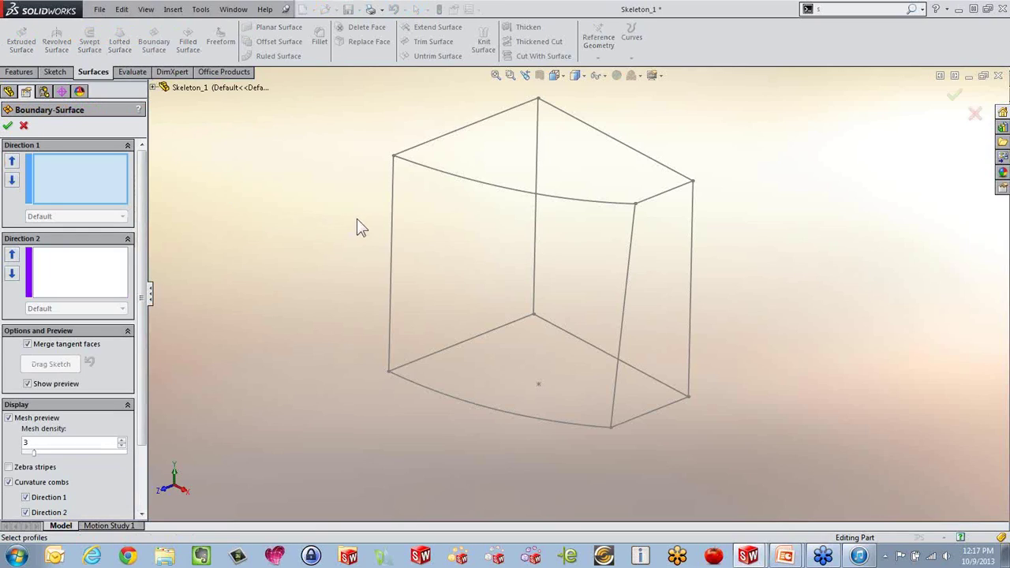
left_click(392, 231)
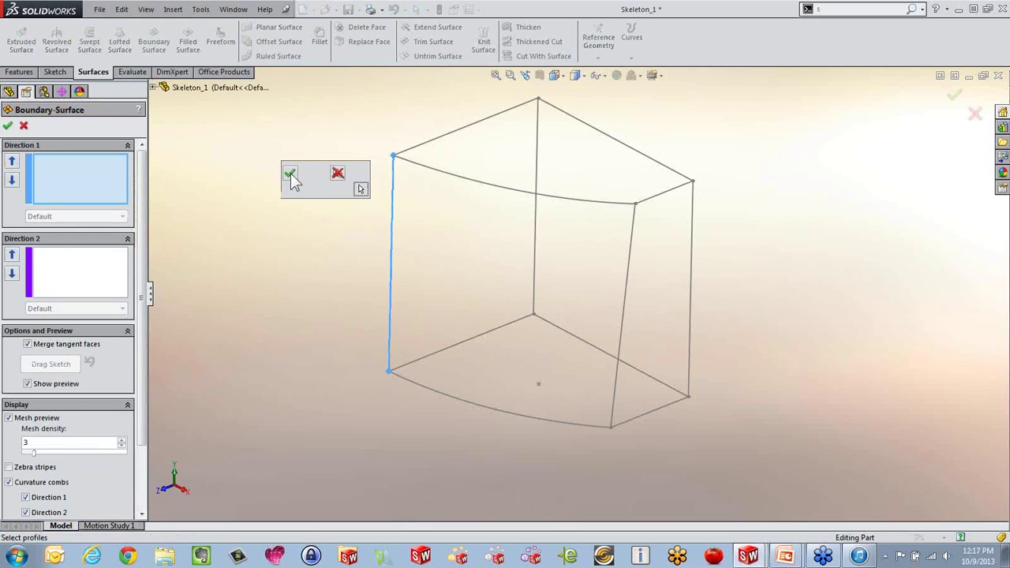
left_click(629, 261)
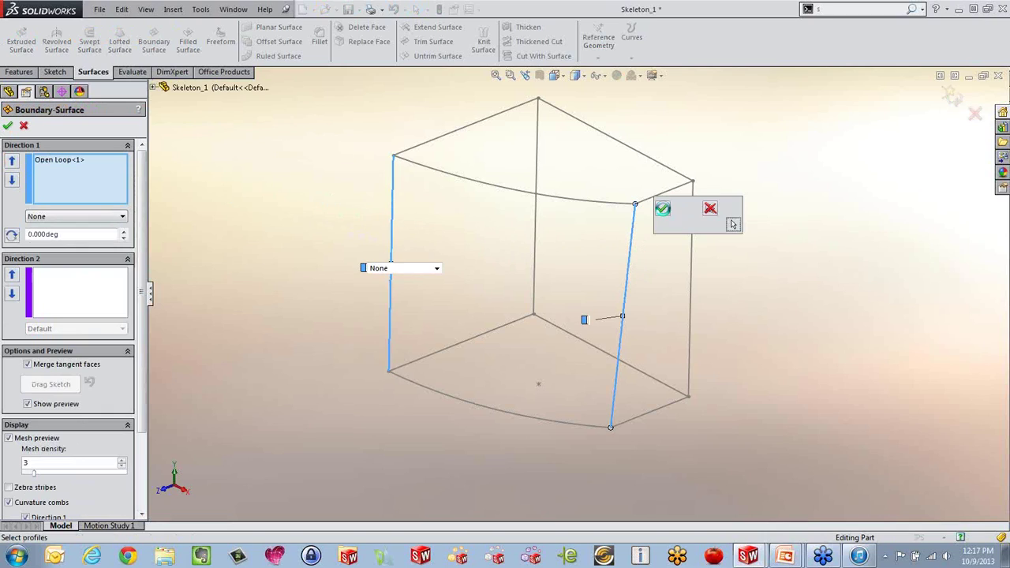
mouse_move(557, 230)
middle_mouse_down()
mouse_move(557, 150)
mouse_move(546, 237)
middle_mouse_up()
Step: Add the top and bottom outline sketches as Direction 2 curves and complete the boundary surface
left_click(74, 289)
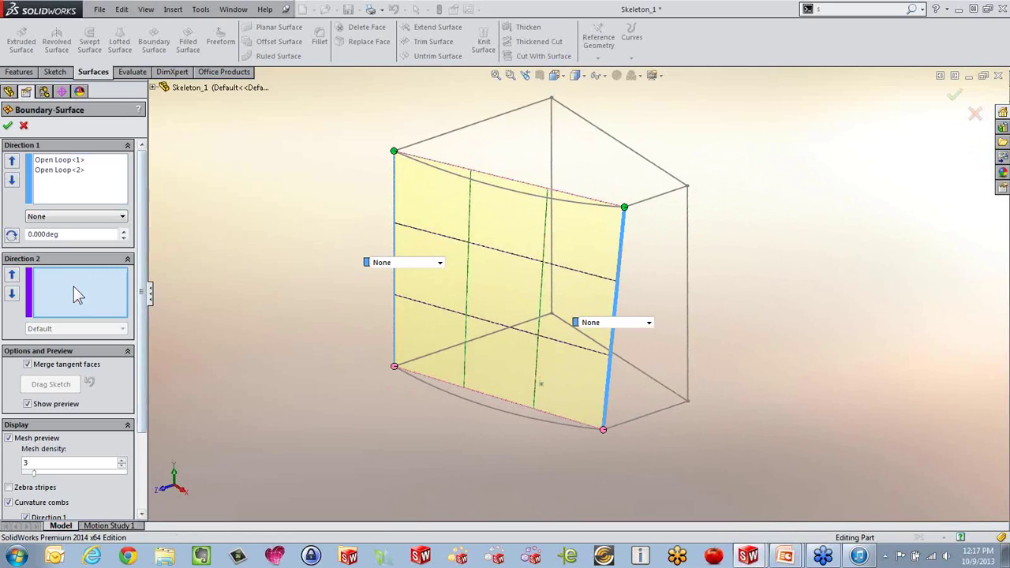
left_click(507, 194)
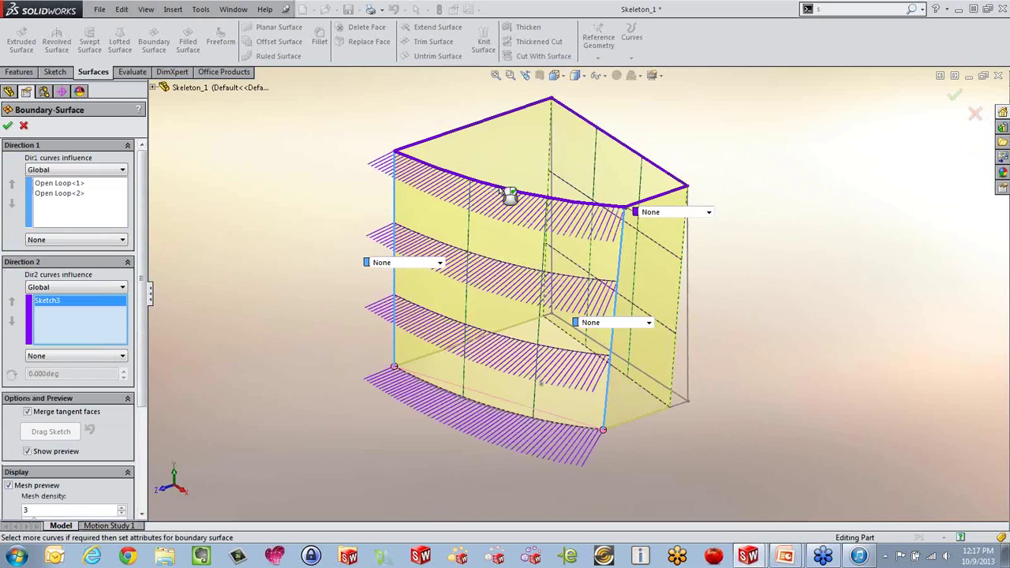
middle_click_drag(505, 454, 509, 293)
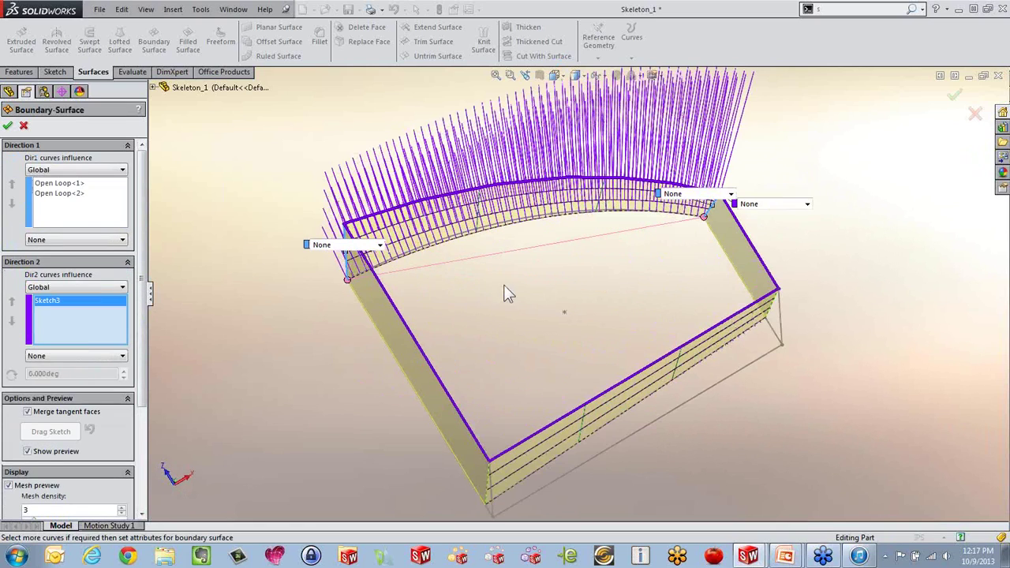
scroll(455, 331, "down", 2)
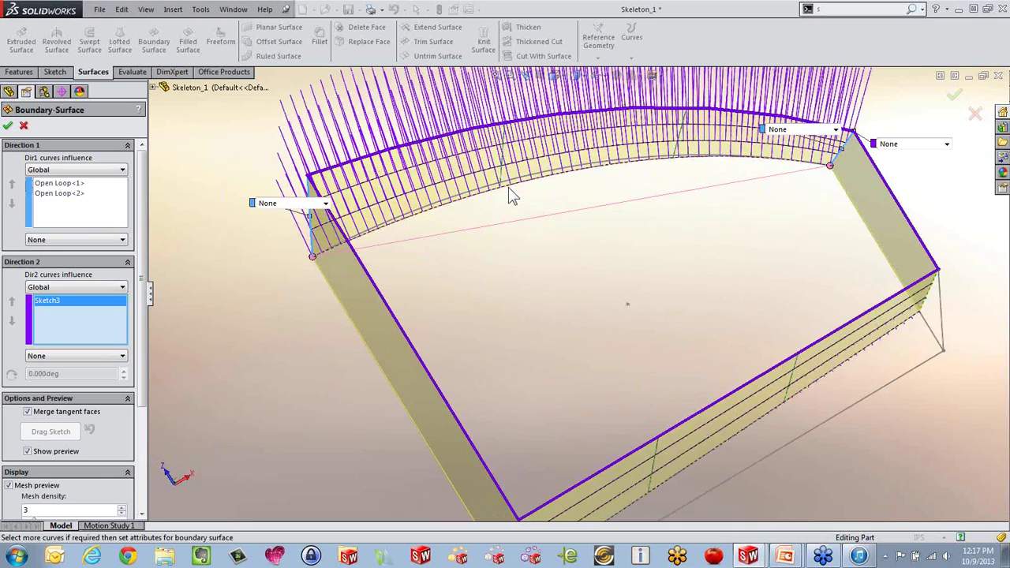
mouse_move(542, 225)
middle_mouse_down()
mouse_move(557, 349)
mouse_move(530, 409)
mouse_move(535, 334)
mouse_move(543, 476)
mouse_move(302, 322)
middle_mouse_up()
left_click(545, 466)
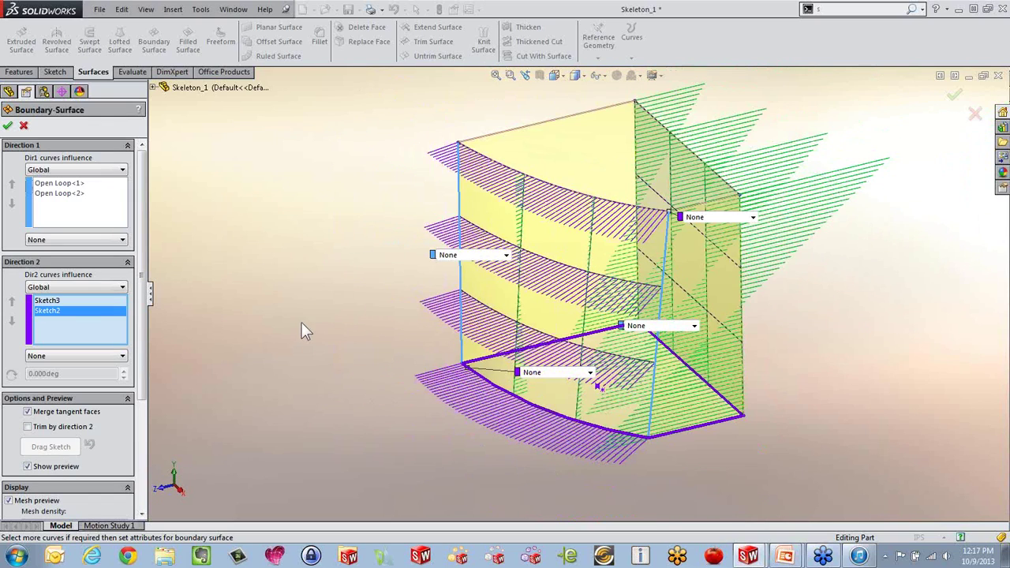
left_click(9, 126)
middle_click_drag(340, 218, 397, 255)
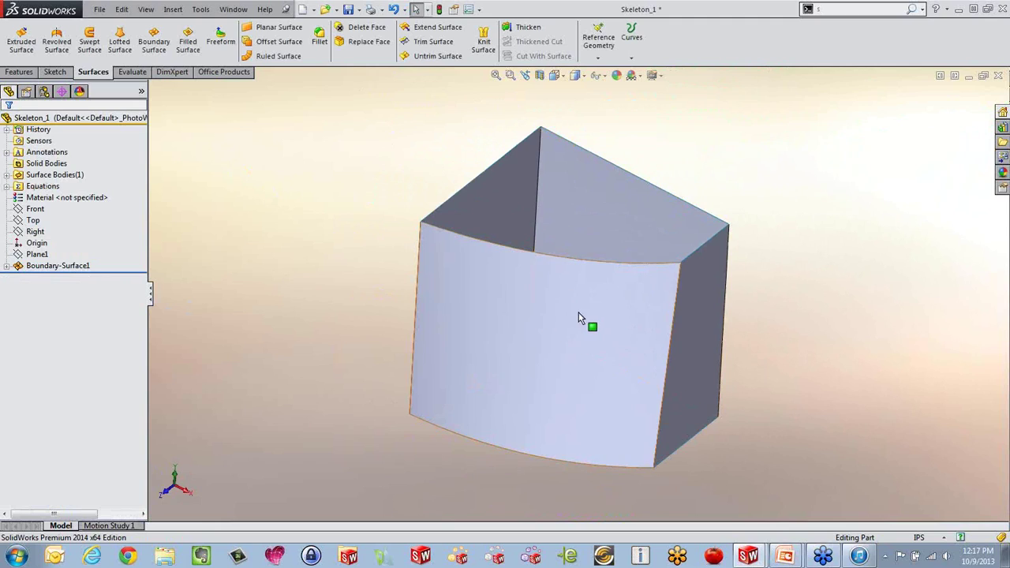
Step: Close the open top with a filled surface bounded by its four upper edges, using Contact edge settings
middle_click_drag(582, 323, 434, 128)
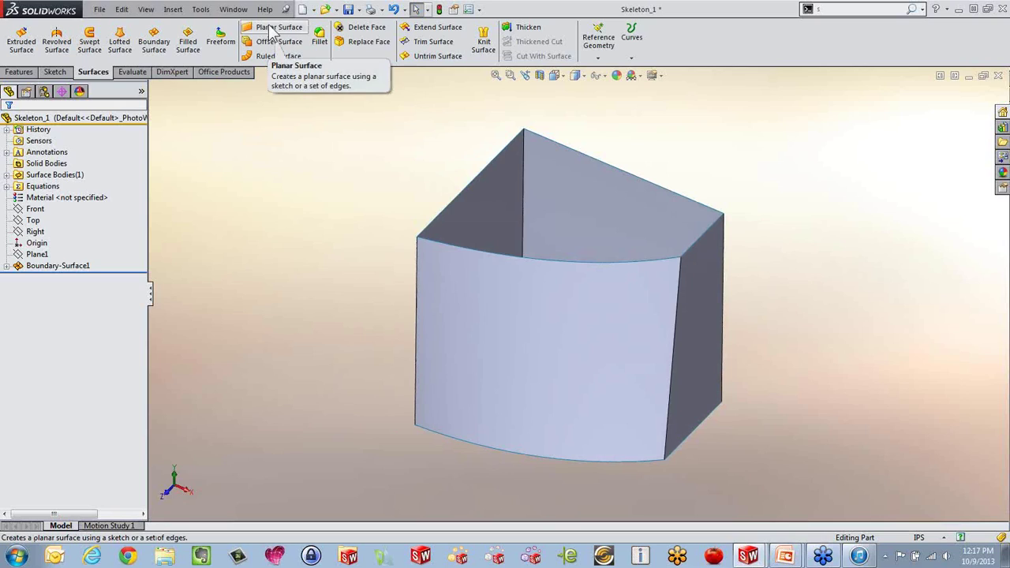
left_click(188, 41)
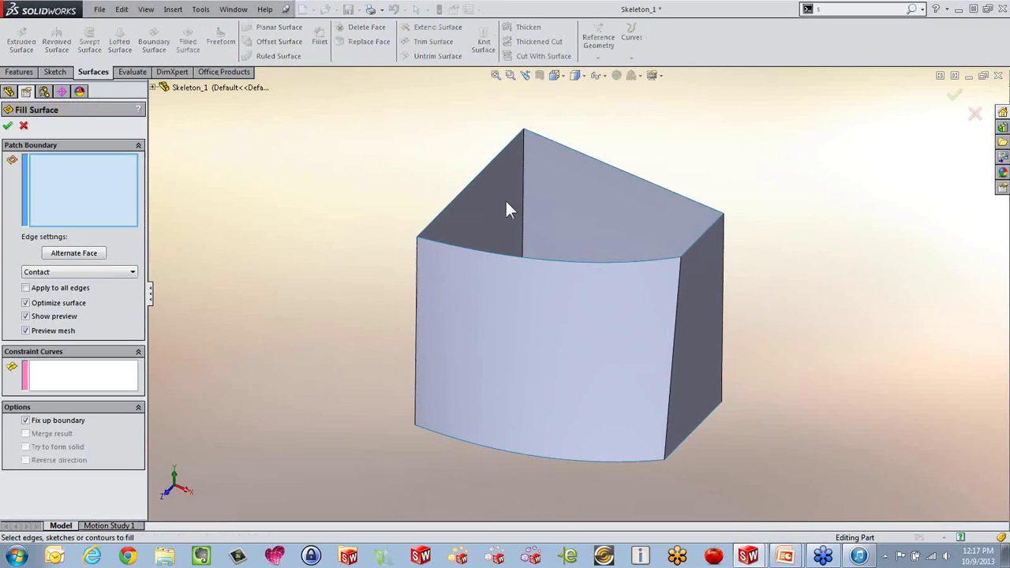
left_click(489, 165)
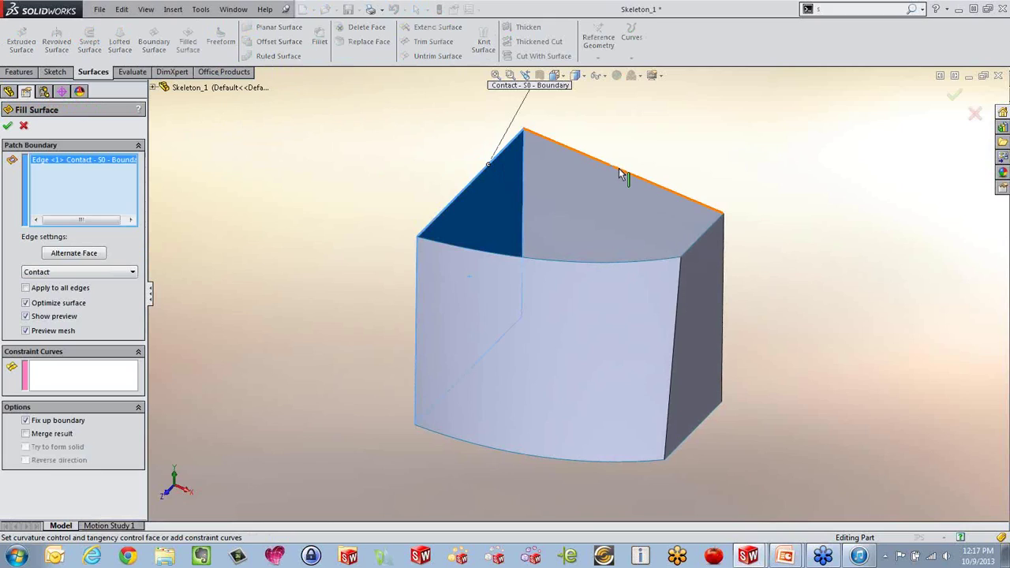
left_click(620, 170)
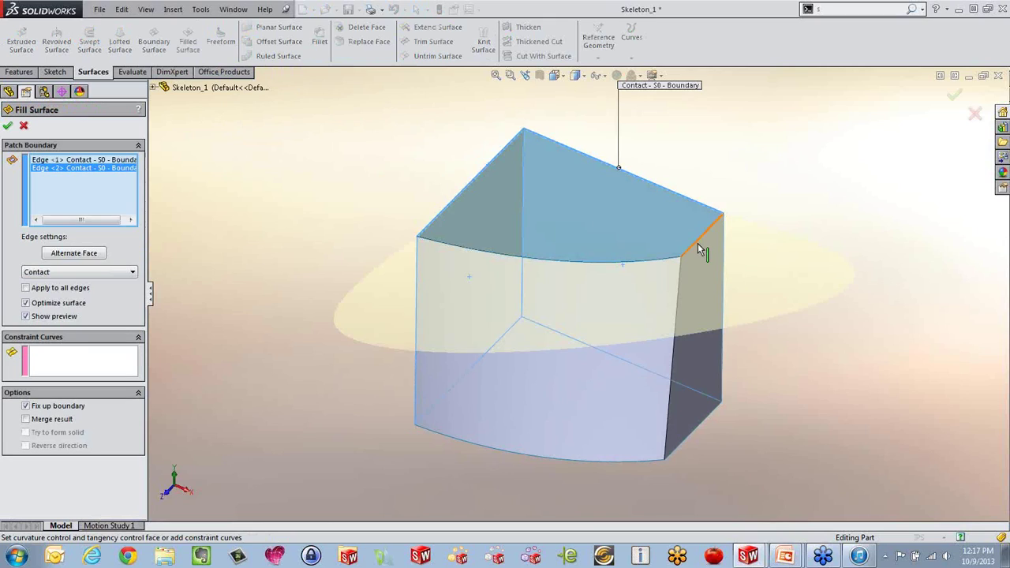
left_click(698, 244)
left_click(667, 264)
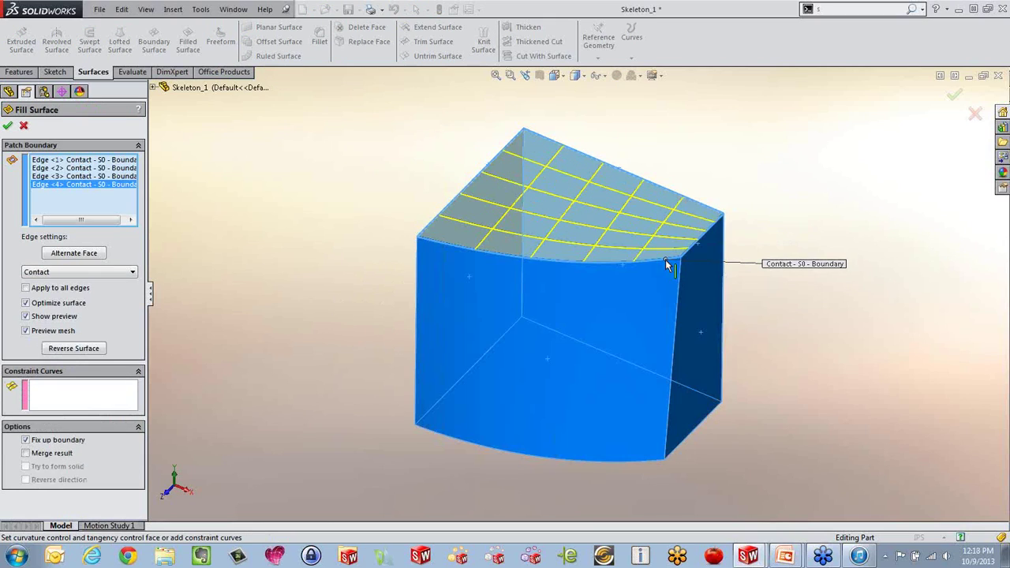
left_click(7, 125)
Step: Close the open bottom with a filled surface bounded by its four lower edges, using Contact edge settings
middle_click_drag(327, 314, 466, 114)
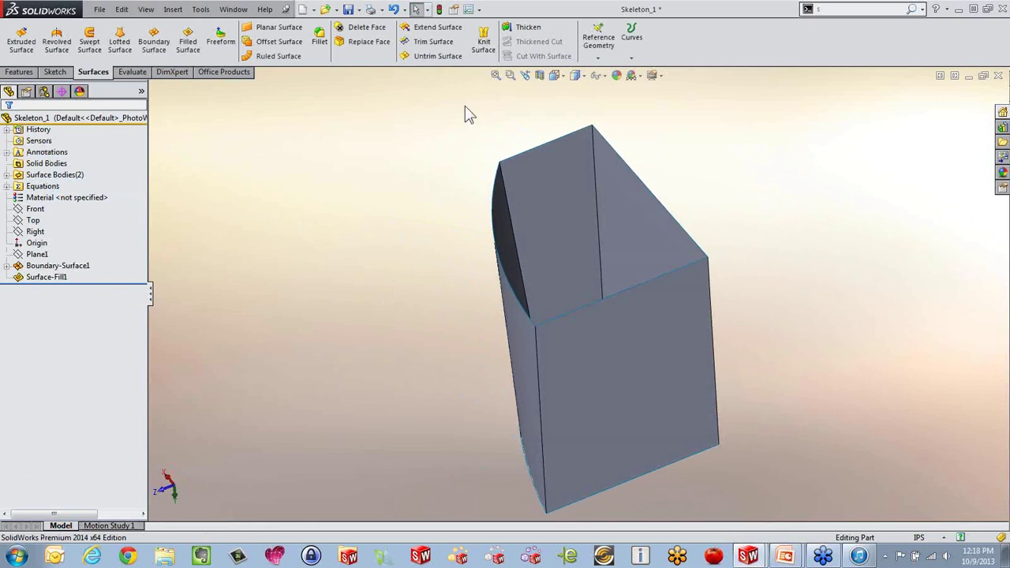
left_click(187, 45)
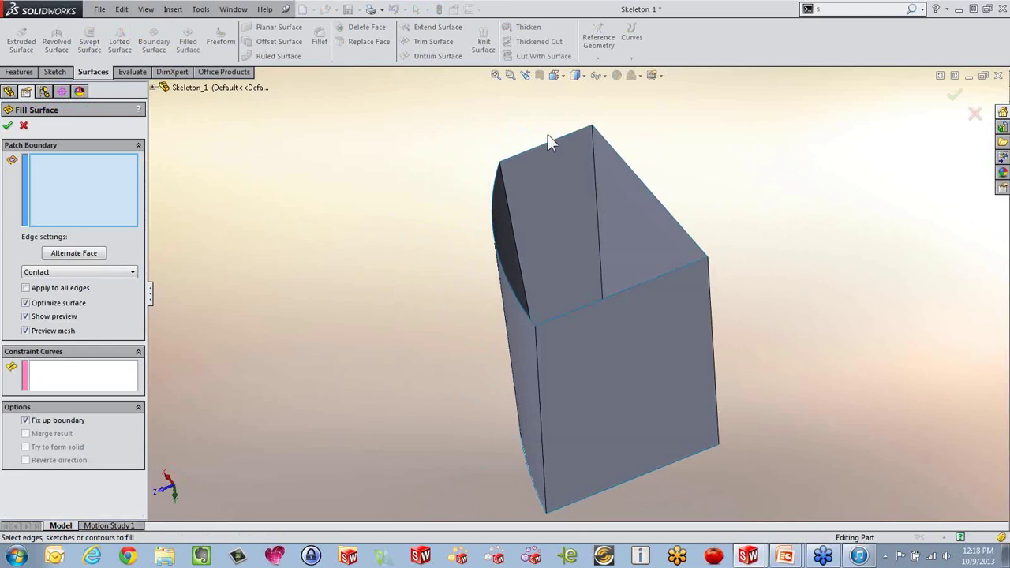
left_click(552, 148)
left_click(698, 247)
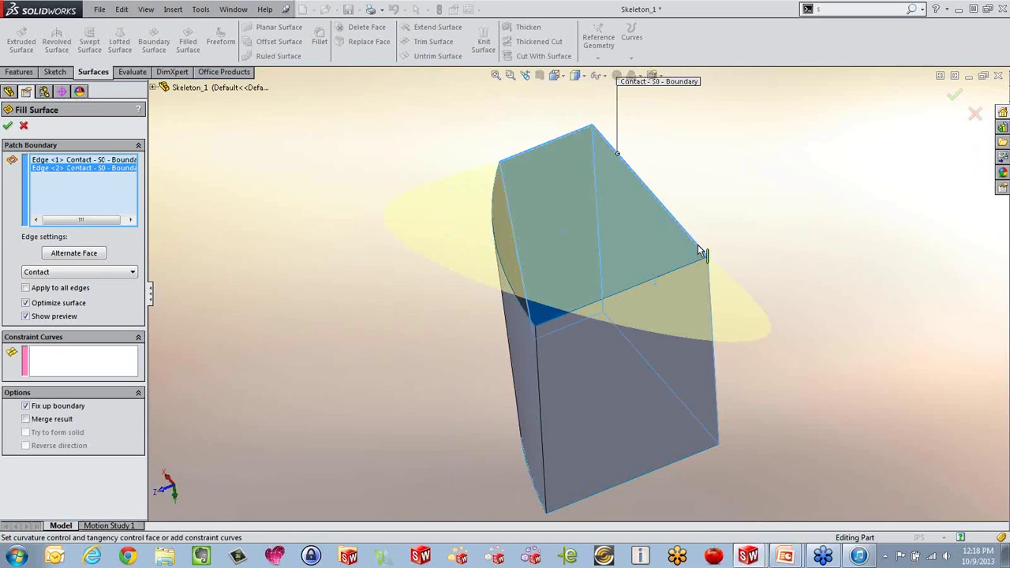
left_click(682, 268)
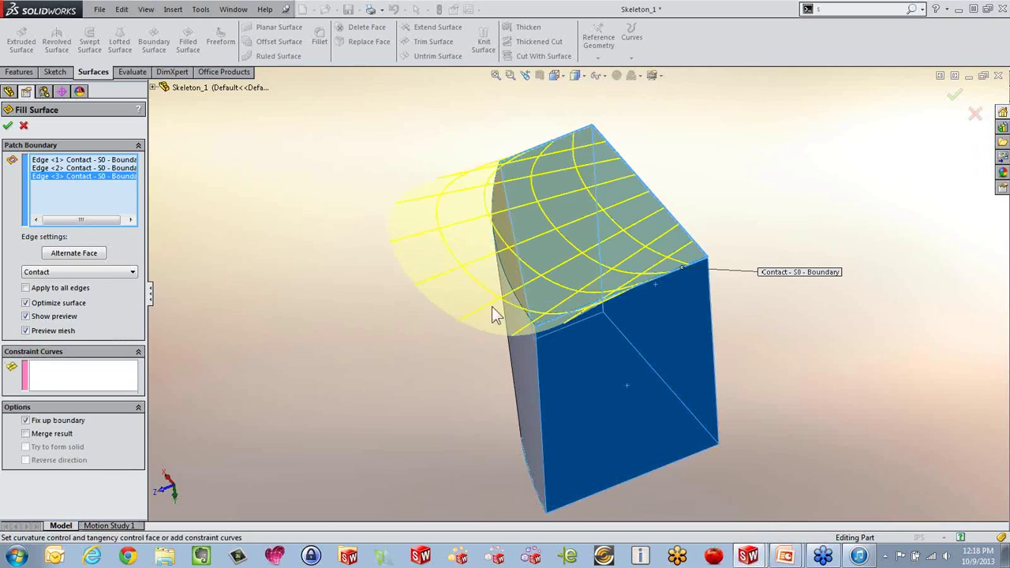
left_click(512, 293)
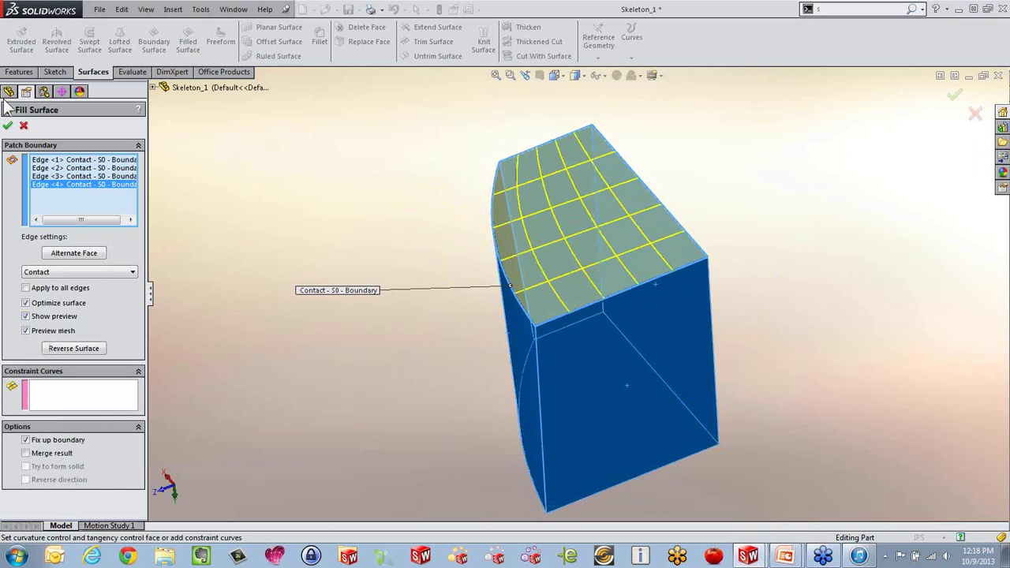
left_click(7, 127)
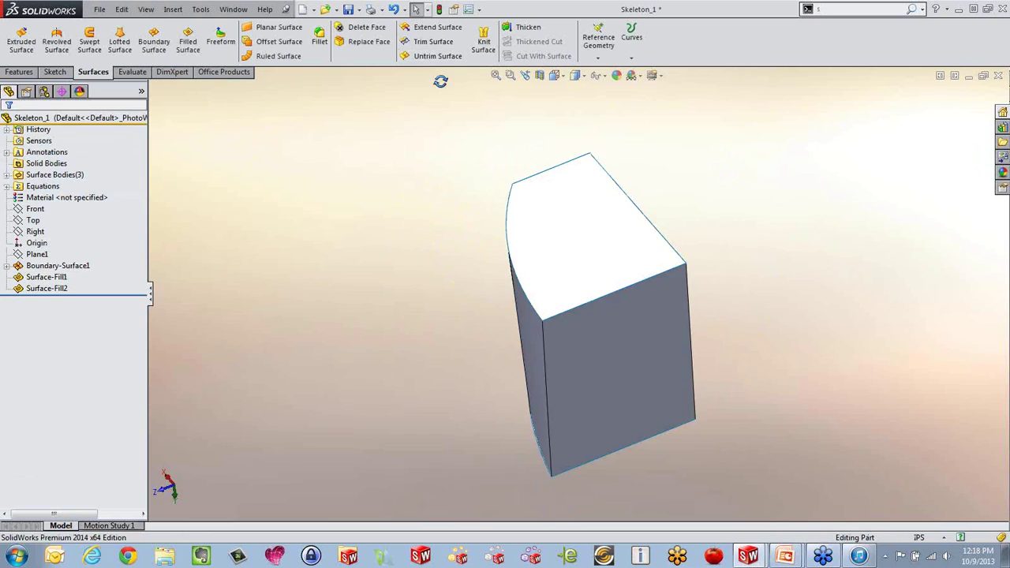
Step: Examine the enclosed shape, list its individual surface bodies, and highlight the bottom fill surface
middle_click_drag(457, 162, 600, 228)
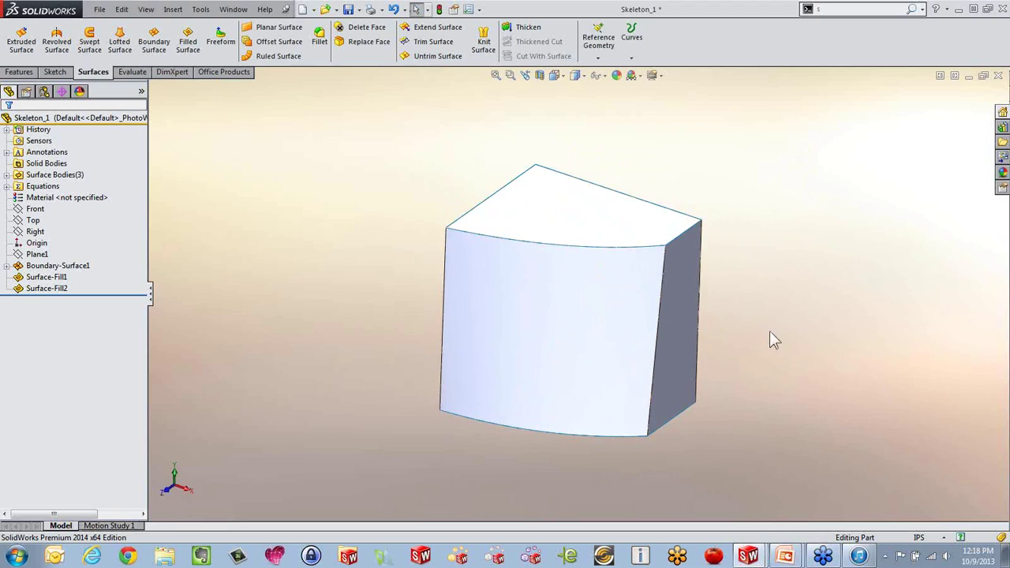
scroll(453, 271, "up", 1)
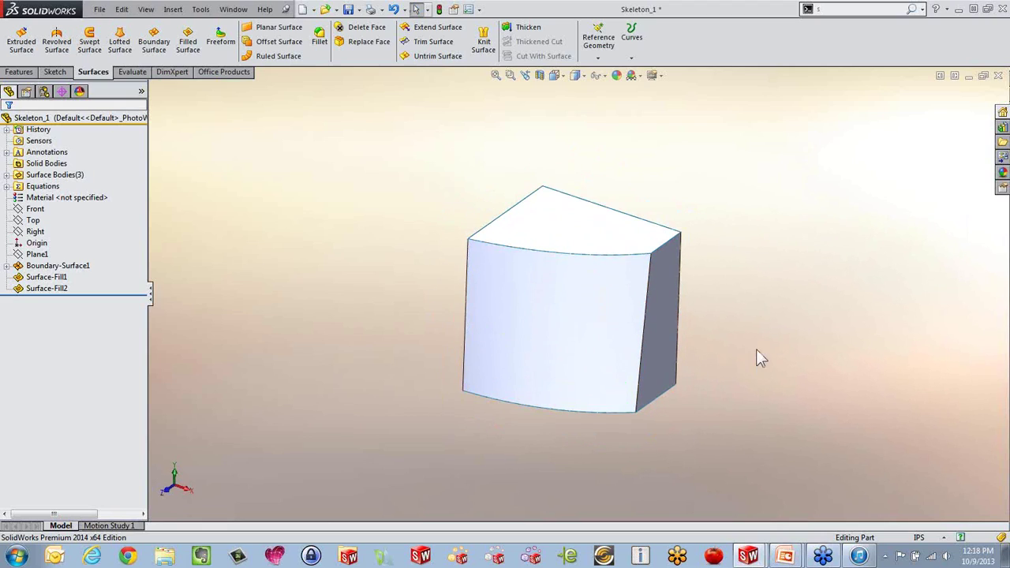
scroll(759, 349, "down", 1)
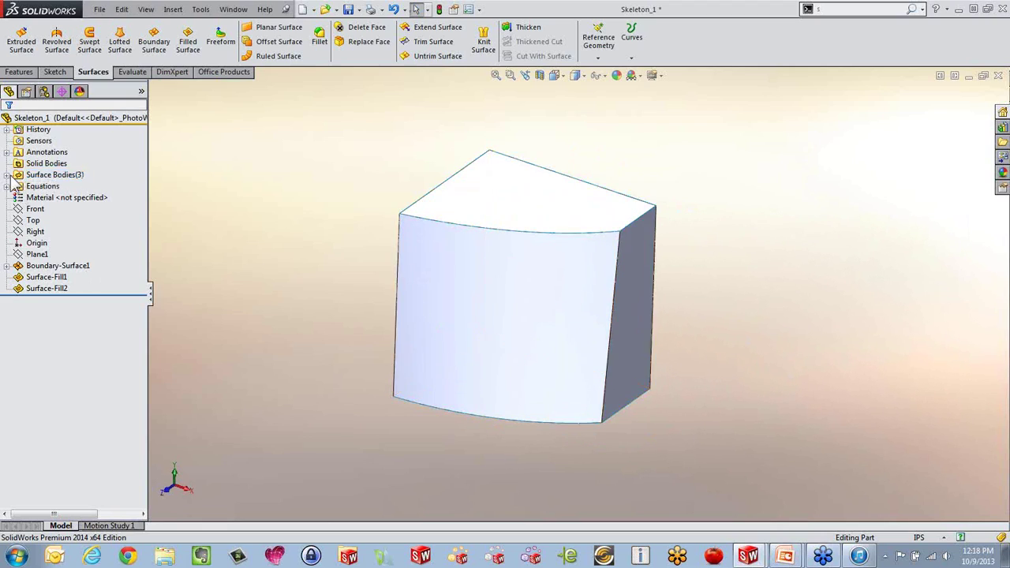
left_click(45, 177)
left_click(58, 209)
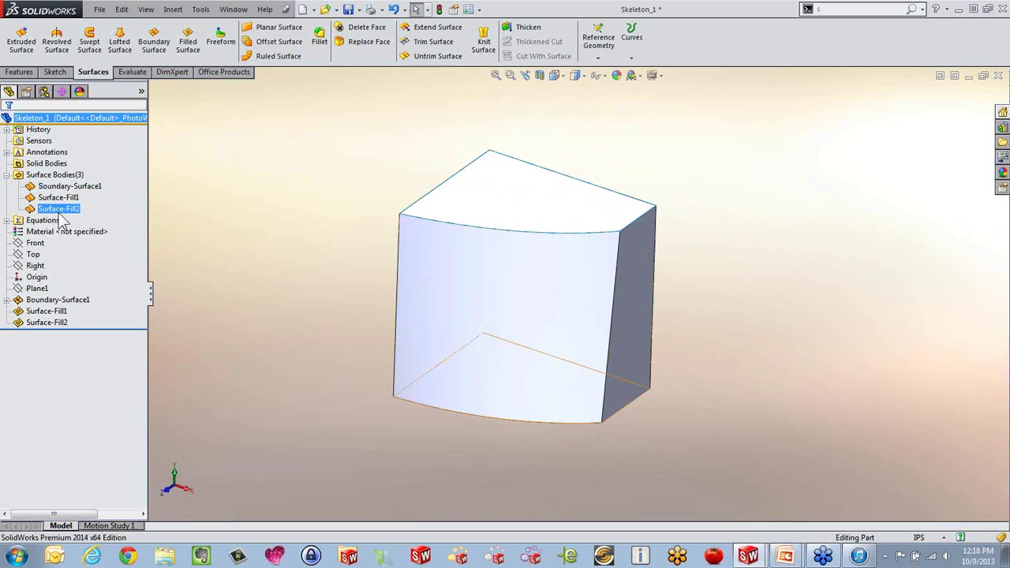
Step: Knit the boundary surface and both fill surfaces together with Try to form solid enabled
left_click(6, 175)
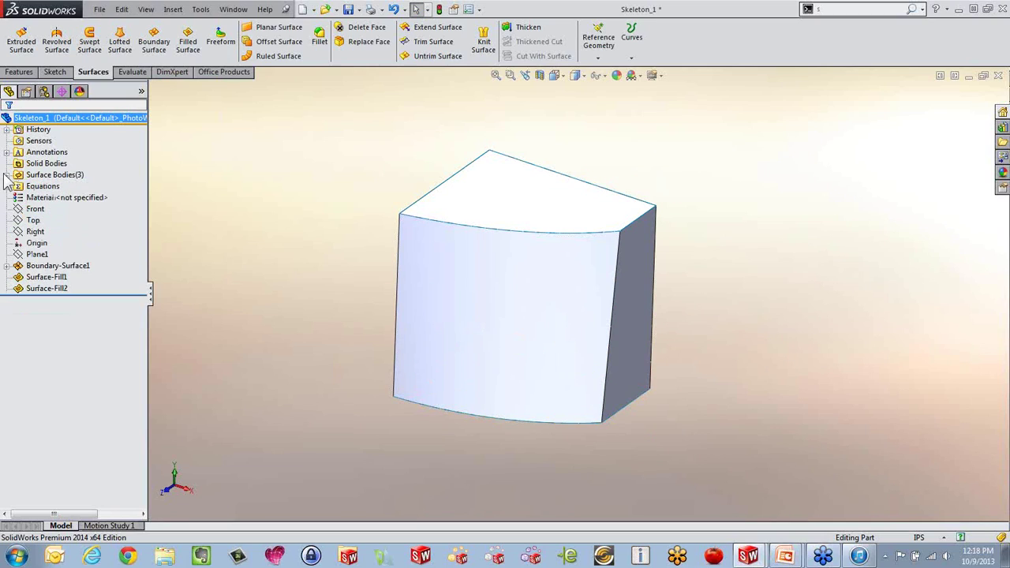
left_click(484, 42)
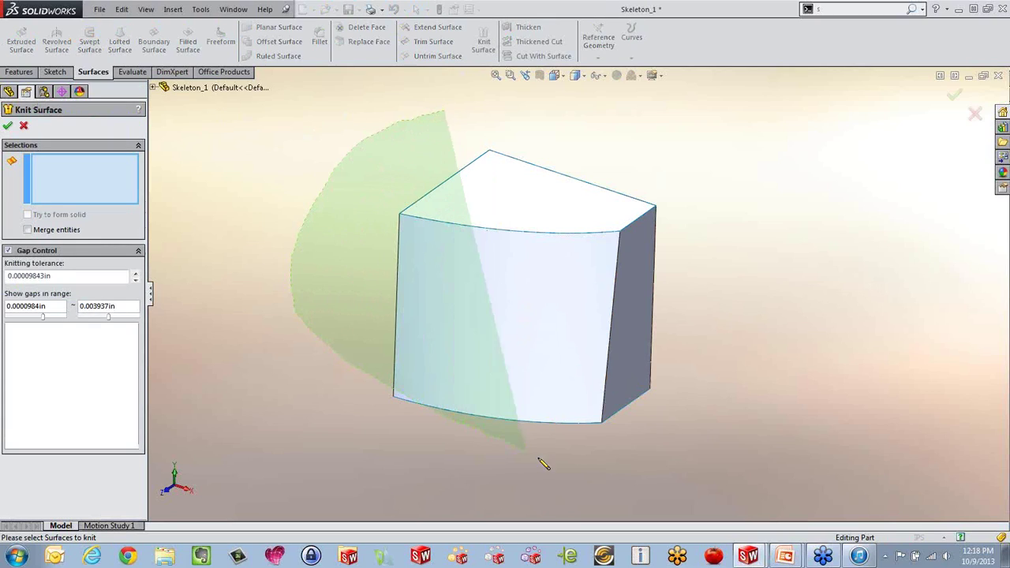
left_click(639, 173)
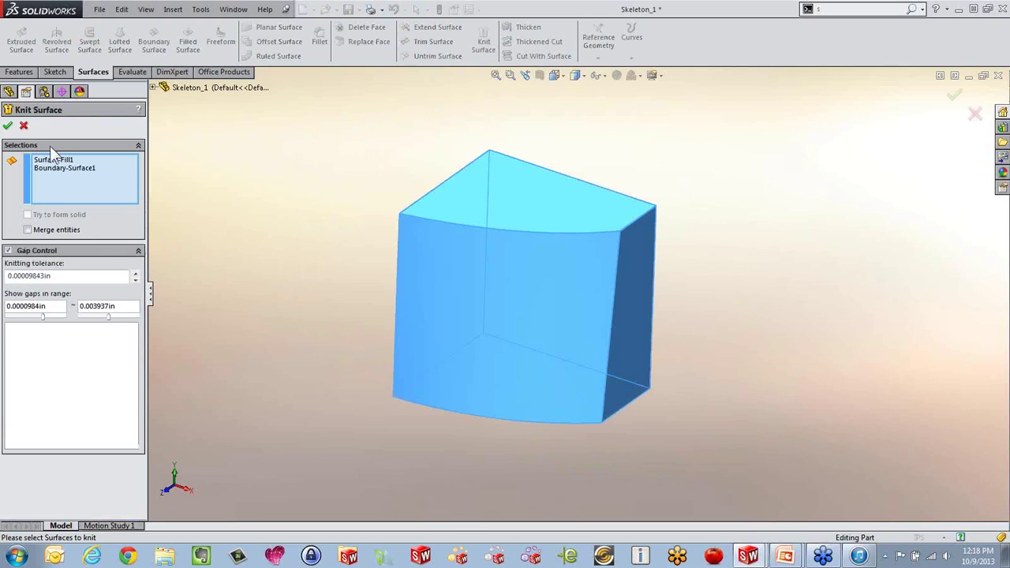
right_click(68, 180)
left_click(92, 188)
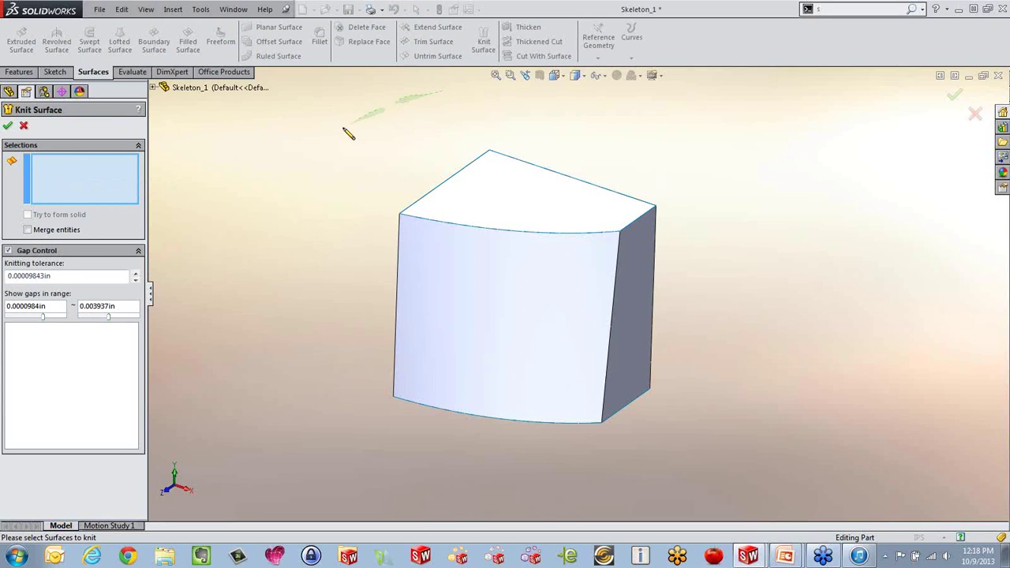
left_click(788, 223)
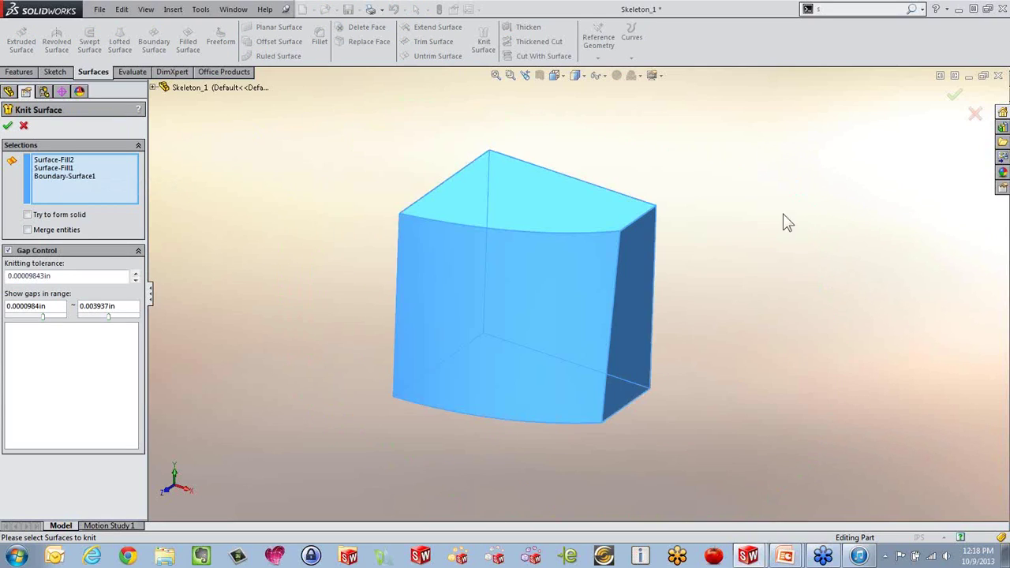
left_click(27, 214)
left_click(8, 125)
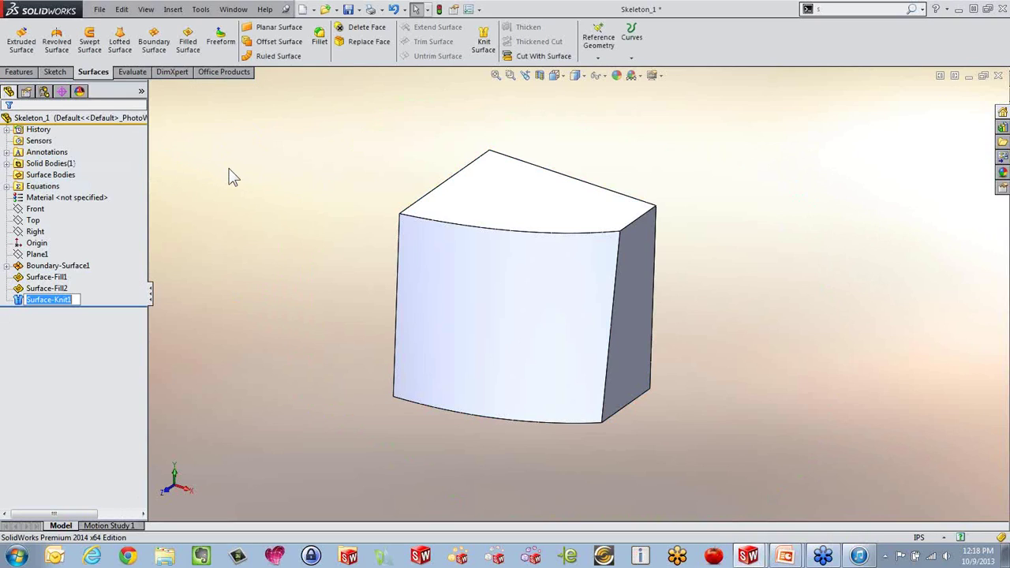
Step: Examine the knitted body from several angles and review the three sketches behind the boundary surface
middle_click_drag(327, 331, 327, 356)
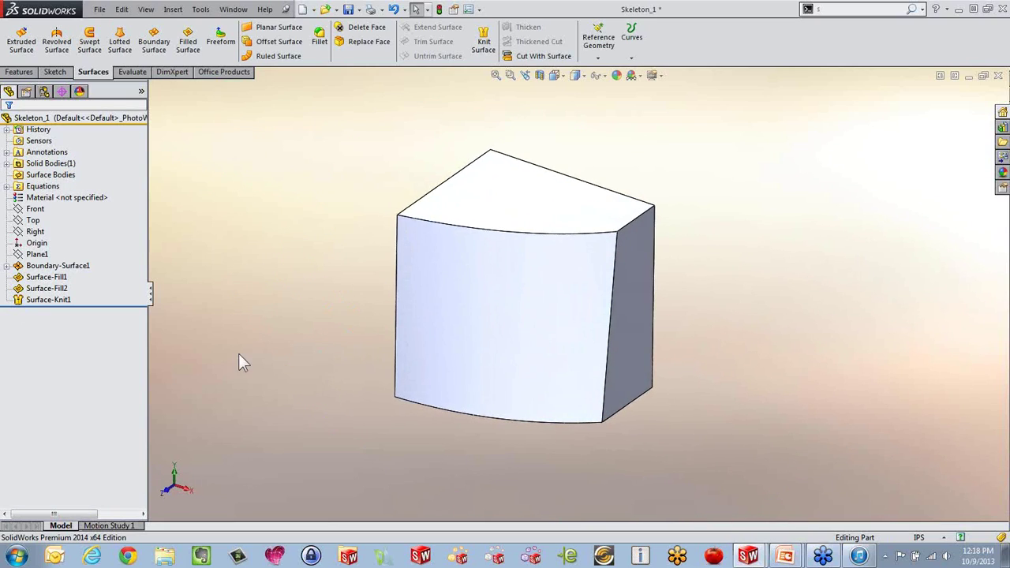
left_click(7, 266)
left_click(53, 277)
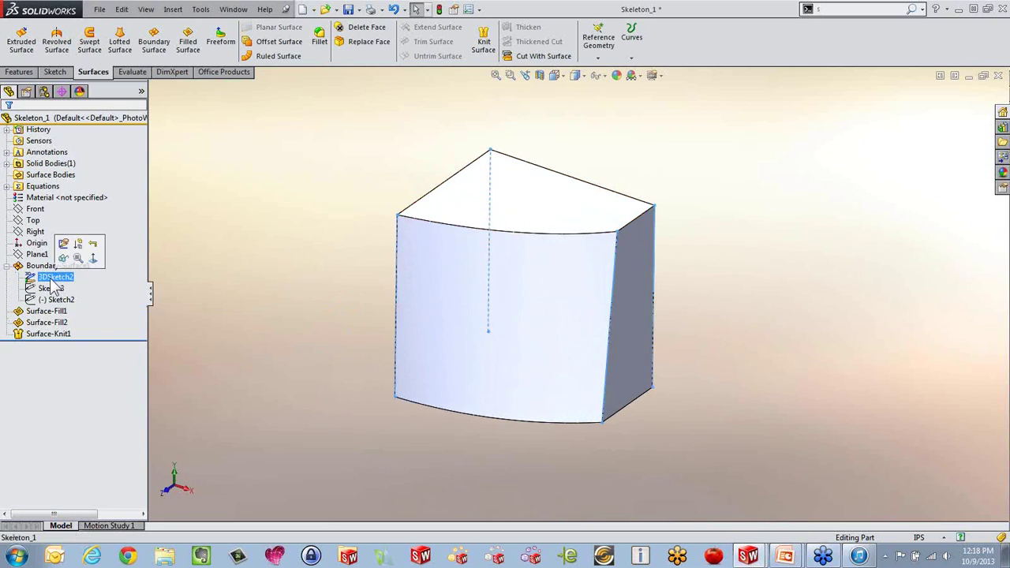
left_click(52, 289)
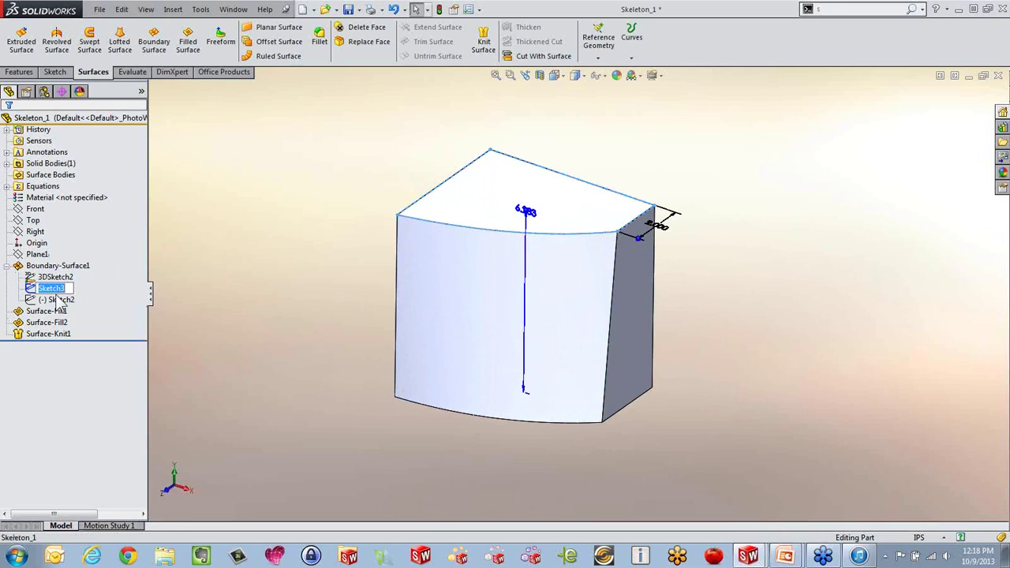
left_click(56, 301)
left_click(244, 298)
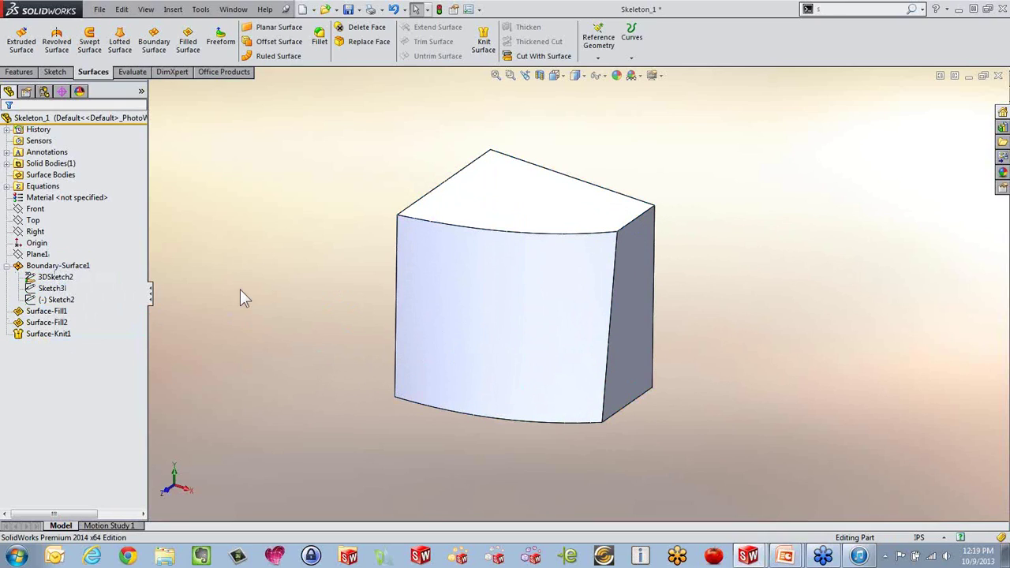
middle_click_drag(345, 305, 329, 292)
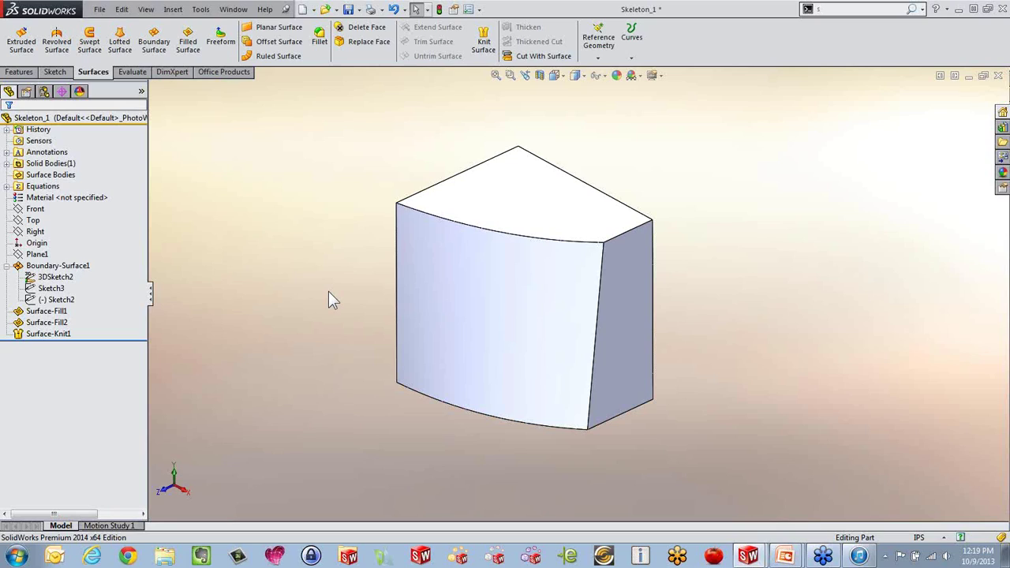
left_click(8, 266)
middle_click_drag(675, 360, 709, 395)
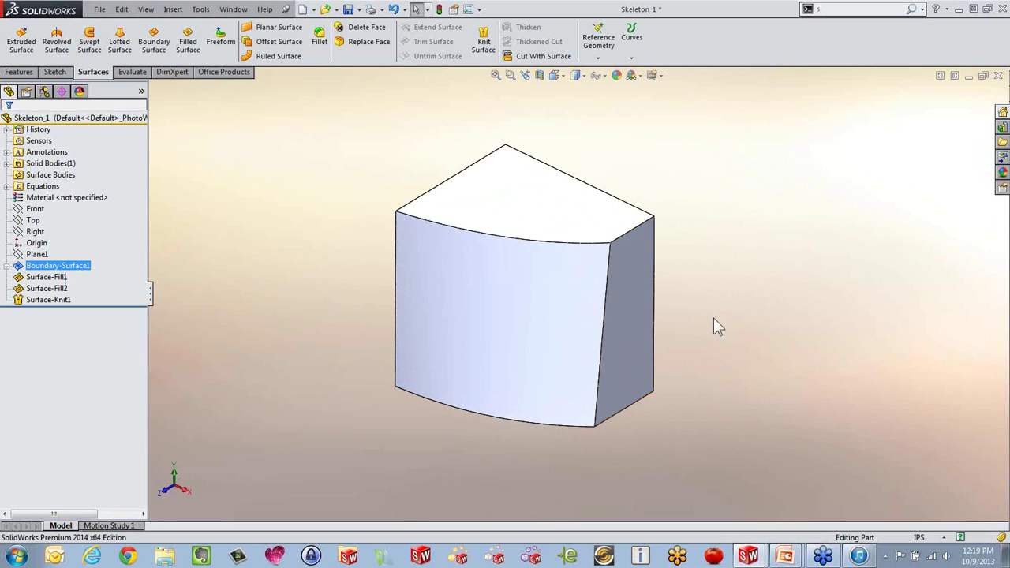
Step: Close the Skeleton_1 and Skeleton parts and create a new part from the Part Inch template
left_click(998, 75)
left_click(522, 303)
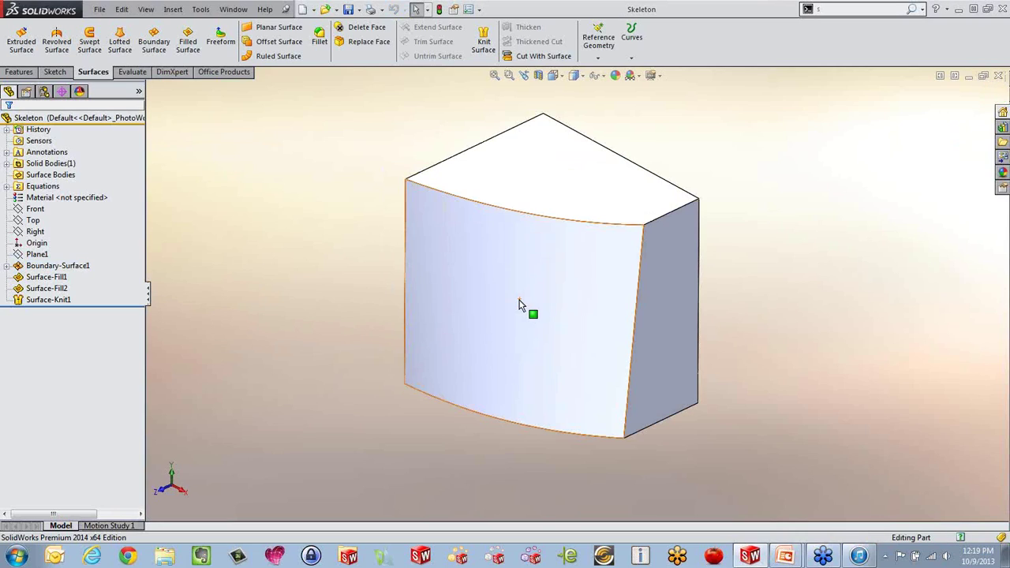
left_click(999, 75)
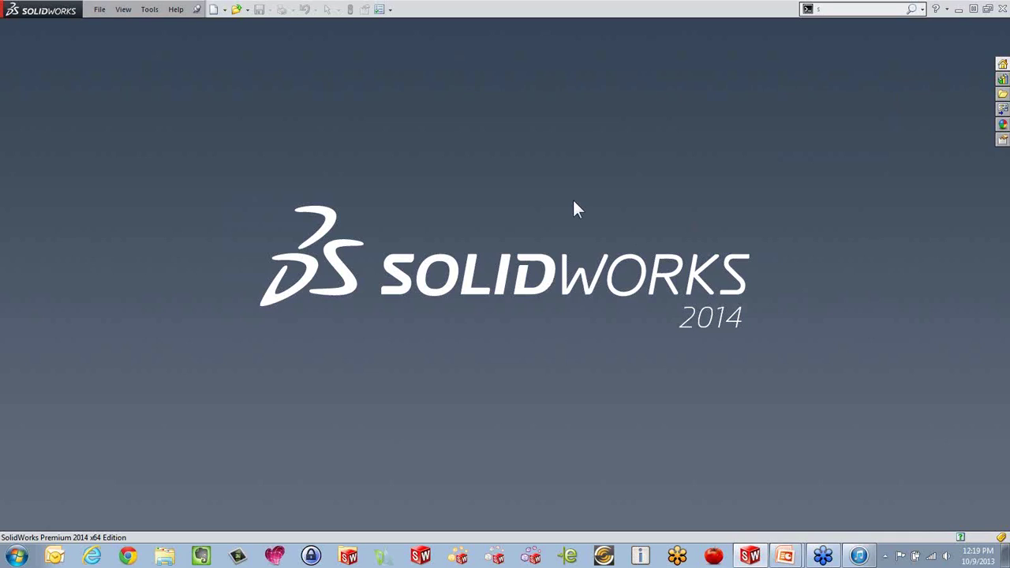
left_click(213, 10)
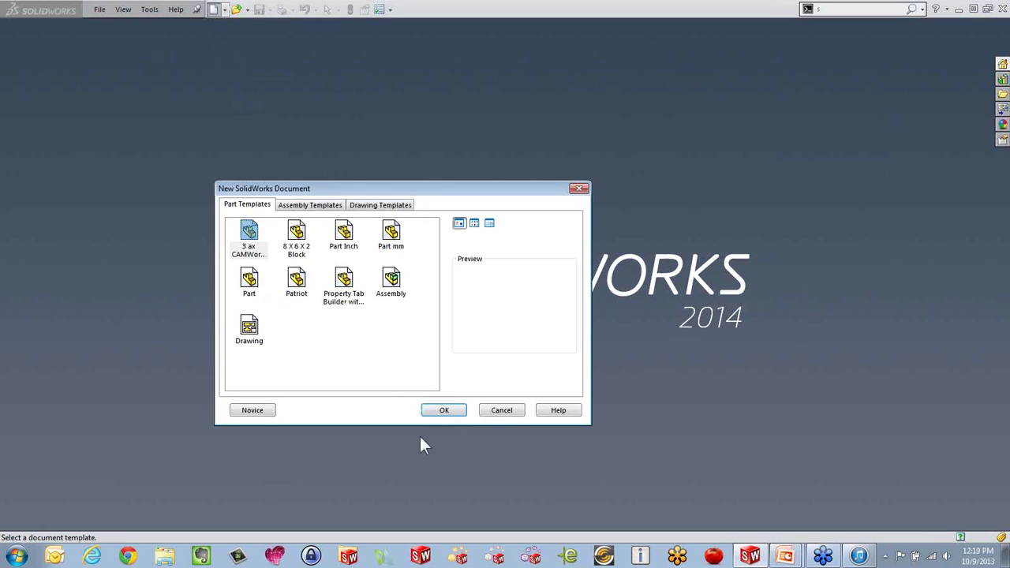
double_click(348, 237)
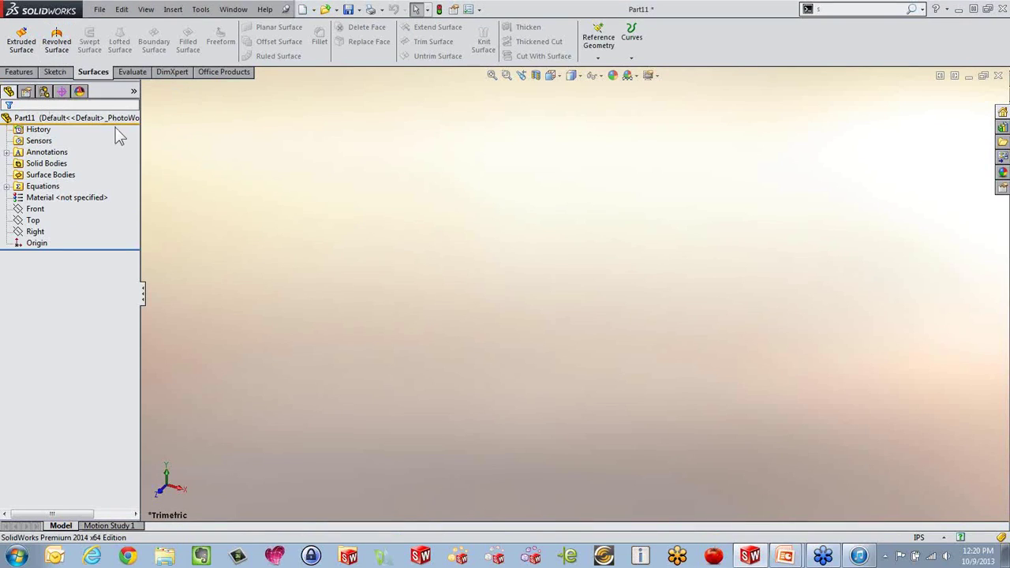
Step: On the Front plane, sketch a vertical construction line about 3.4 in long upward from the origin
left_click(35, 208)
left_click(37, 191)
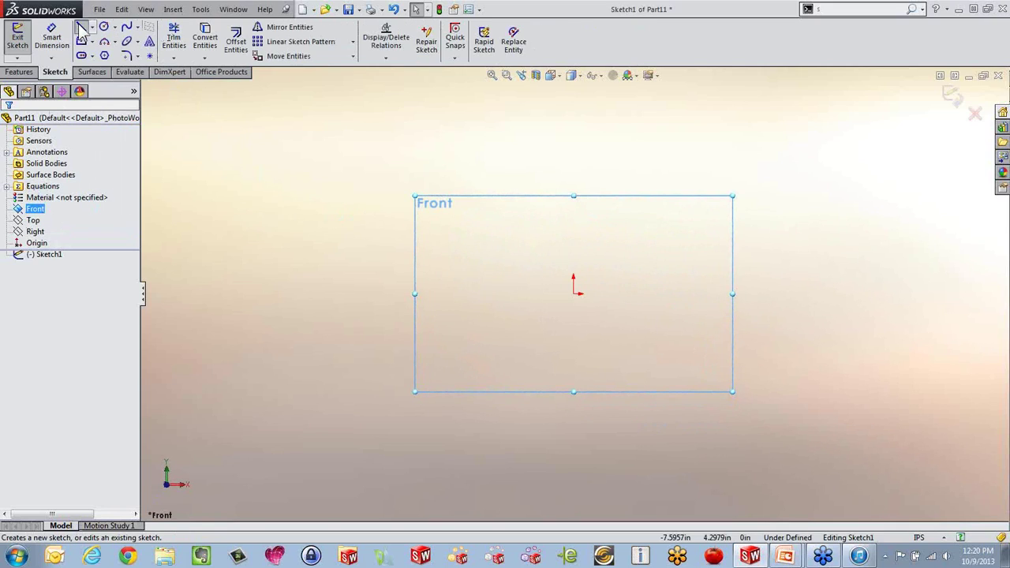
left_click(81, 27)
left_click(574, 294)
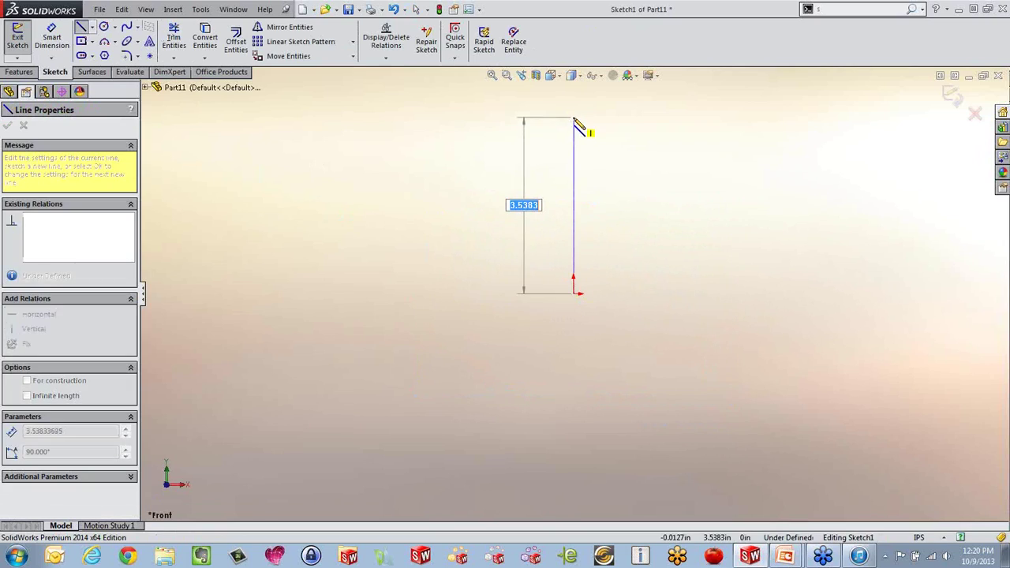
left_click(574, 124)
key("Escape")
left_click(575, 188)
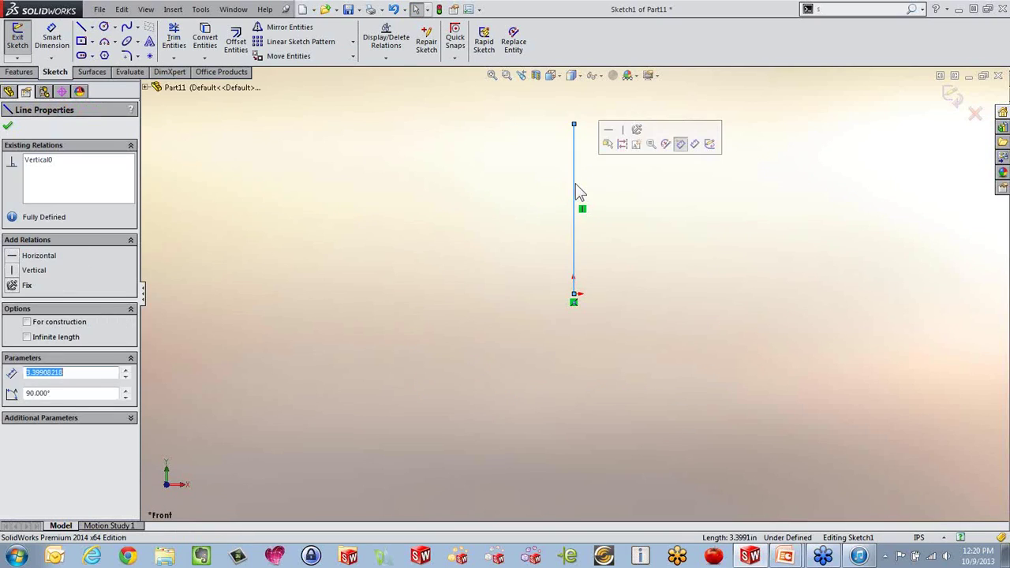
left_click(625, 158)
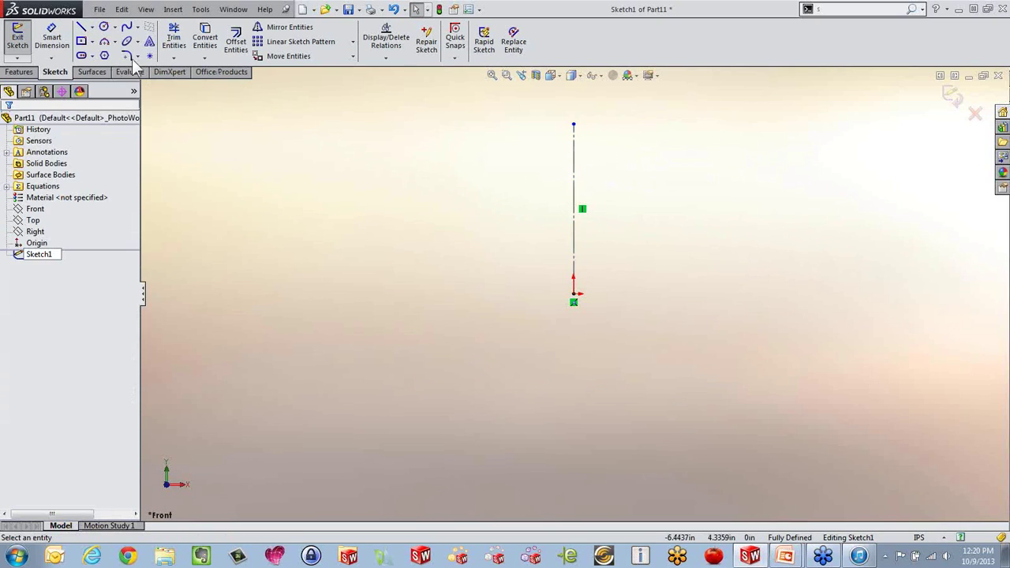
Step: Sketch a separate slanted line to the left of the vertical centerline, rising toward it
left_click(81, 27)
left_click(361, 199)
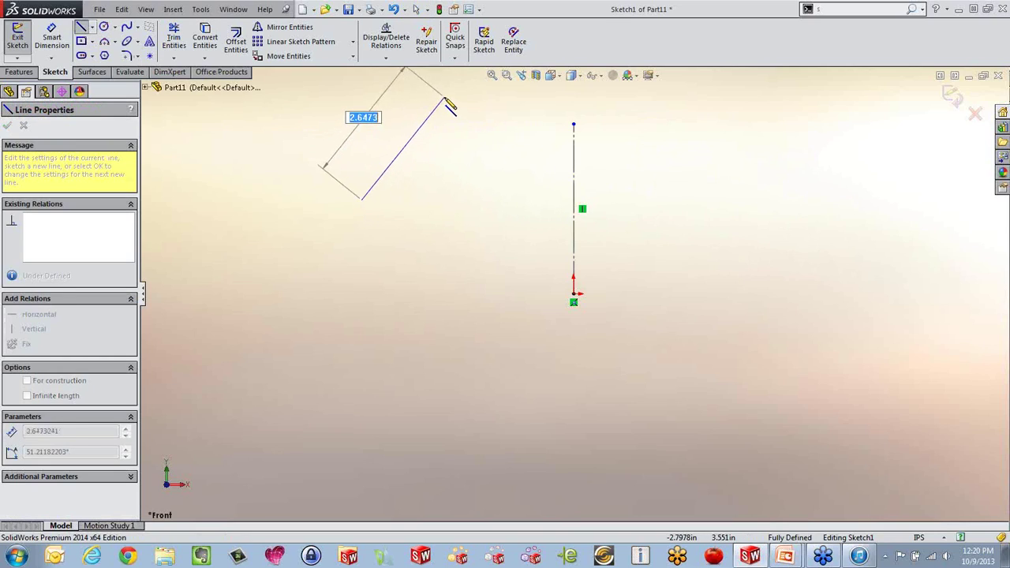
left_click(454, 88)
key("Escape")
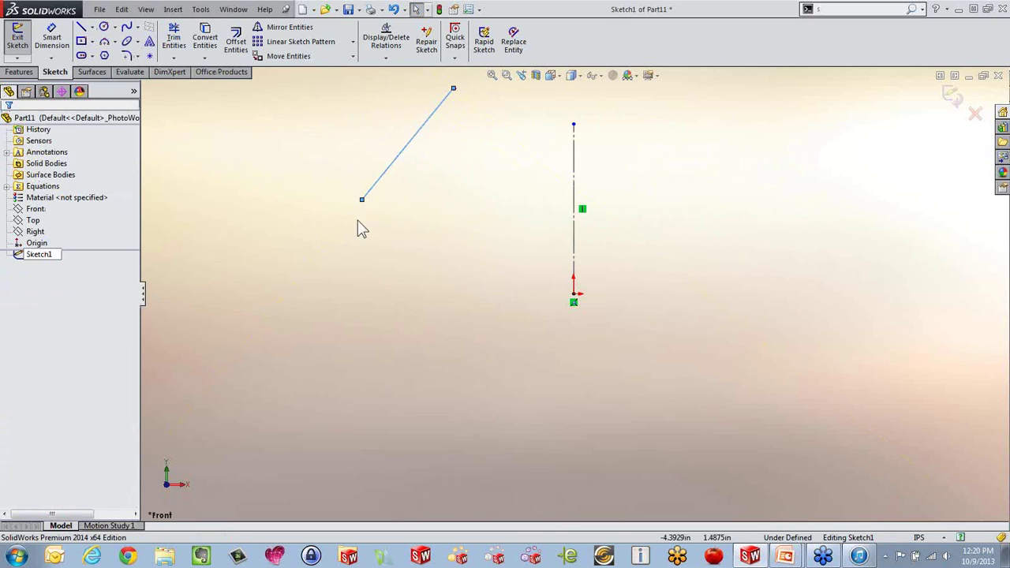
scroll(418, 235, "up", 3)
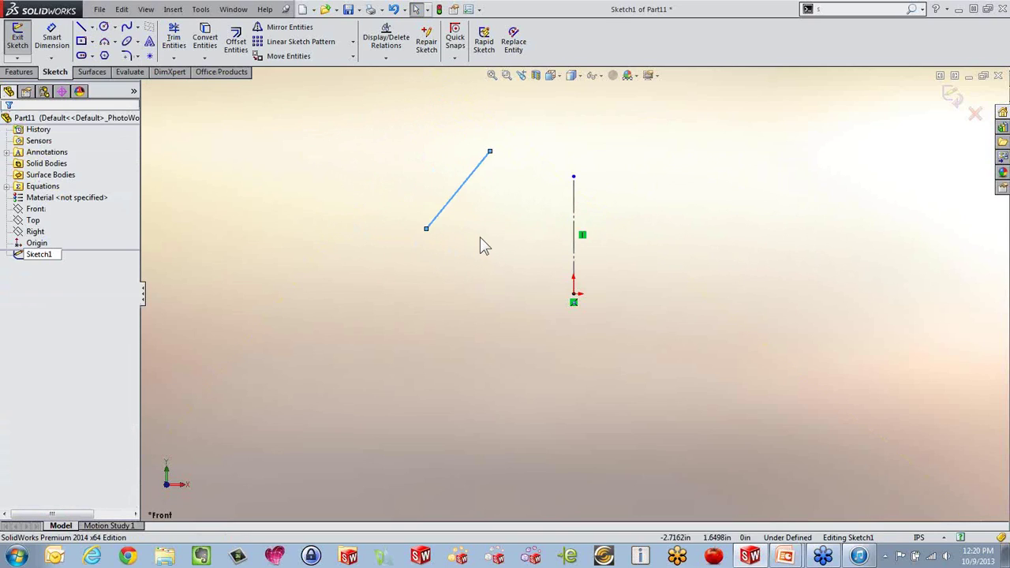
Step: Revolve the slanted line 360° around the vertical centerline as a surface
left_click(92, 72)
left_click(57, 41)
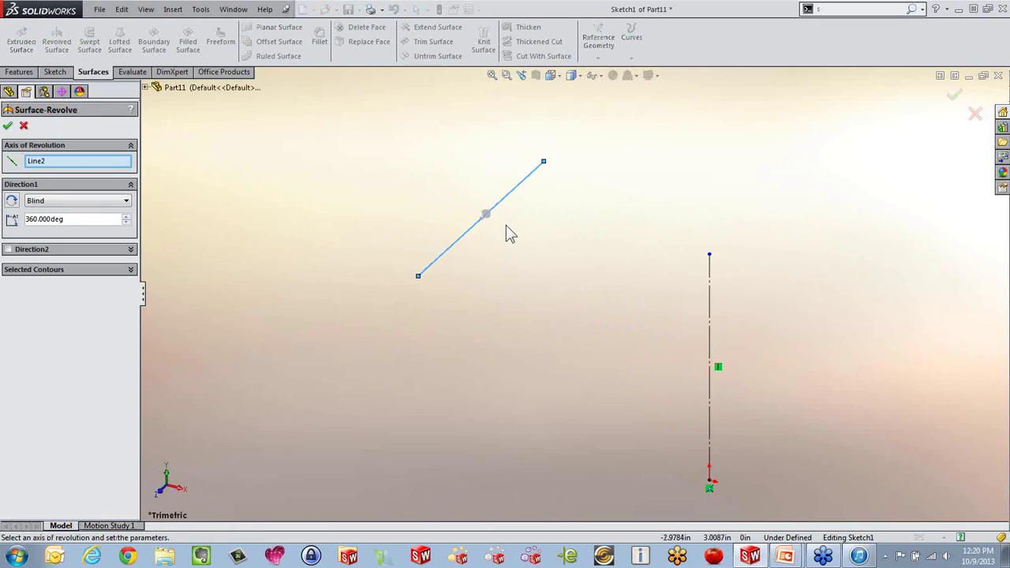
left_click(711, 316)
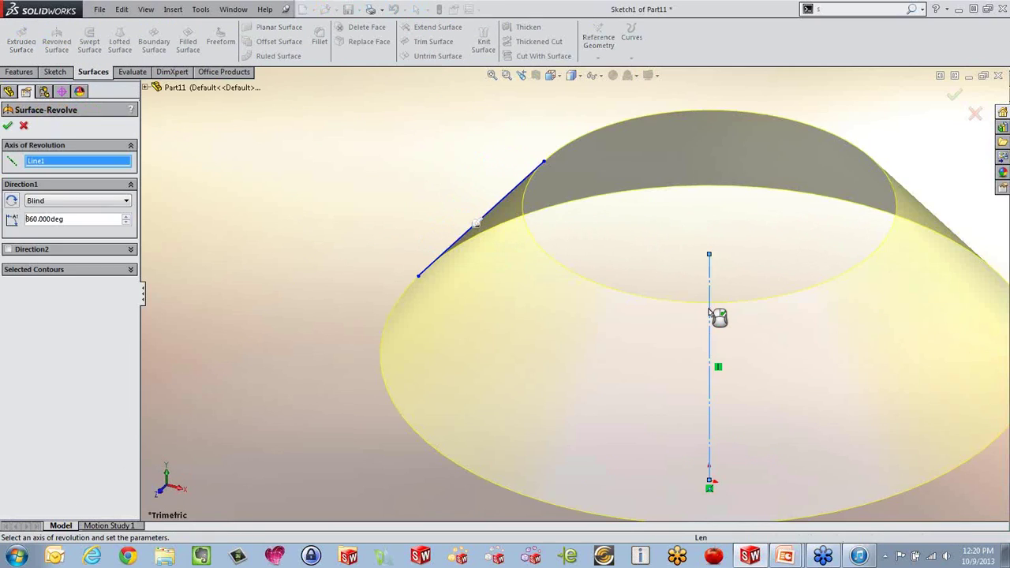
right_click(717, 316)
scroll(602, 361, "up", 3)
middle_click_drag(684, 397, 541, 387)
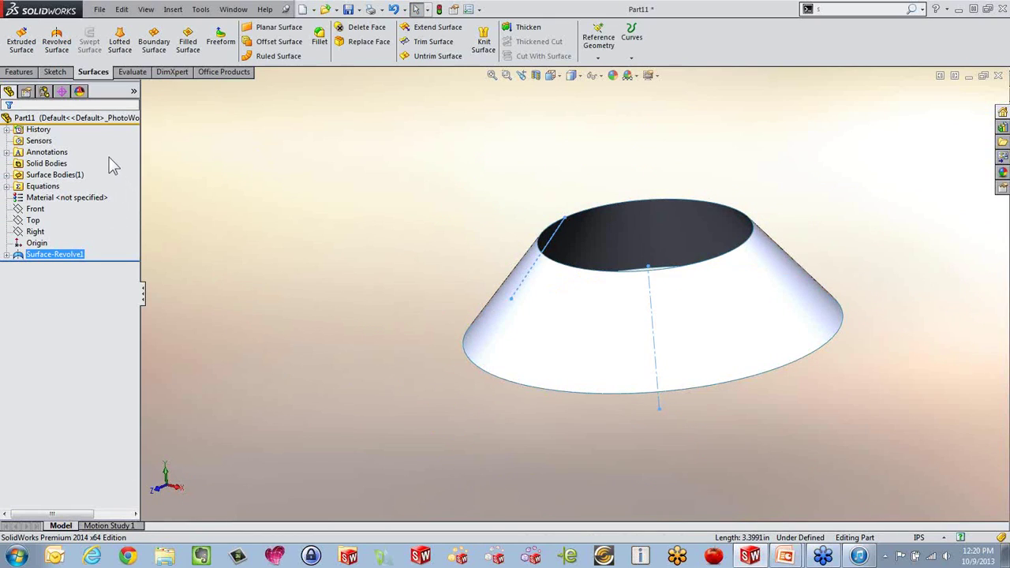
middle_click_drag(677, 278, 702, 311)
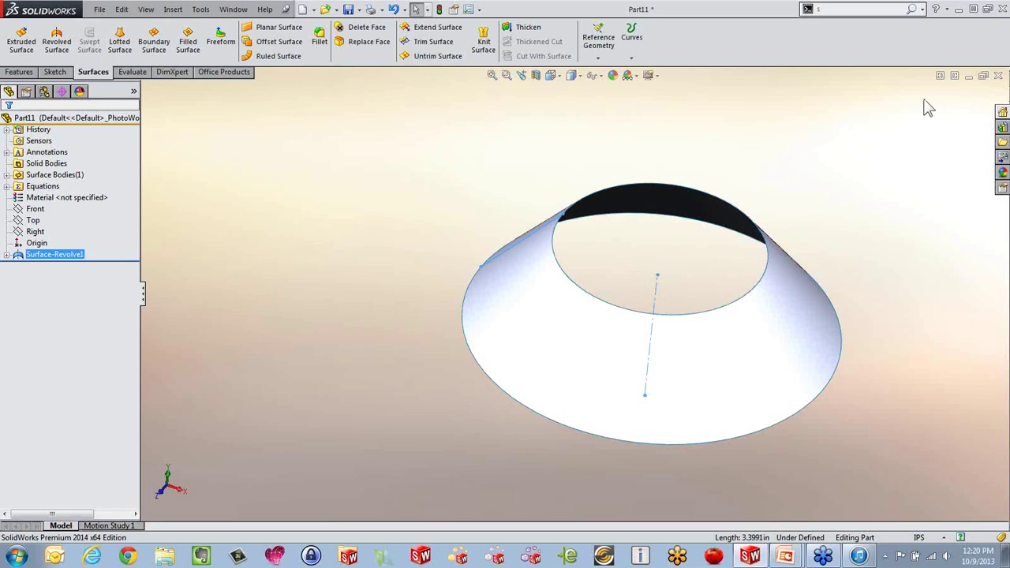
Step: Close the revolved-surface part and create a new part from the Part mm template
left_click(999, 75)
left_click(521, 292)
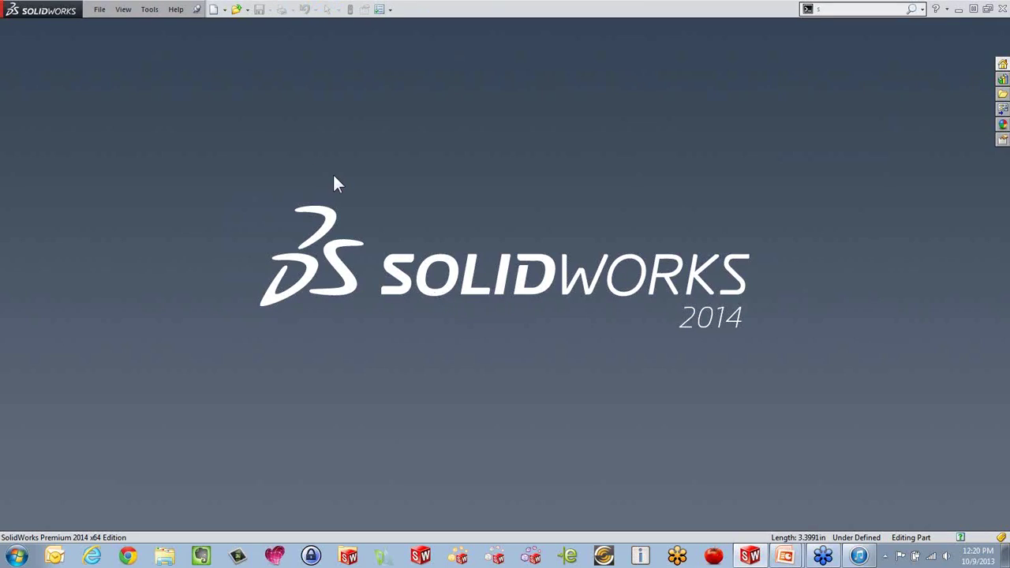
left_click(214, 9)
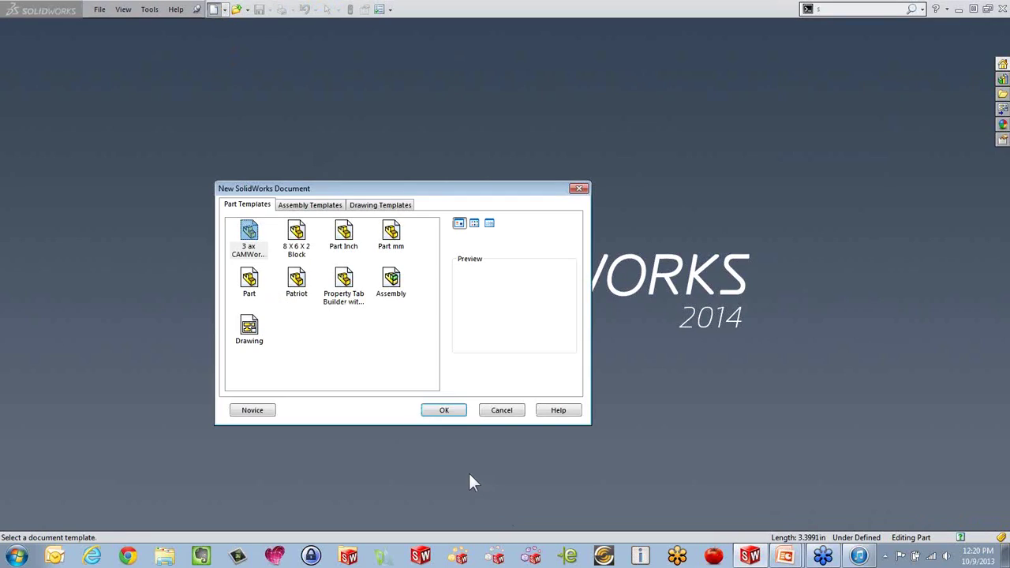
double_click(397, 234)
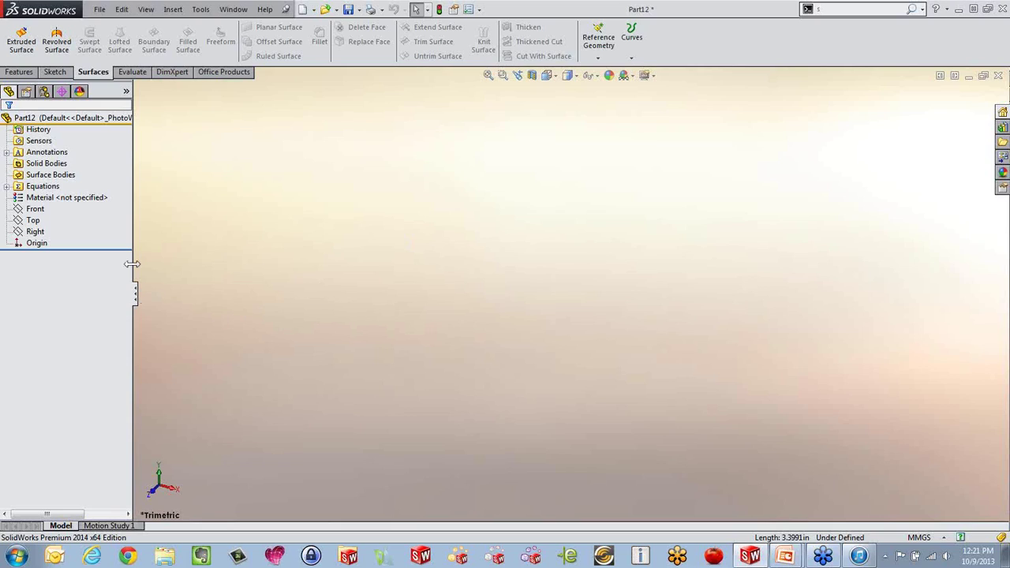
Step: On the Right plane, sketch a wavy eleven-point spline from above the origin toward the left
left_click(33, 221)
left_click(34, 231)
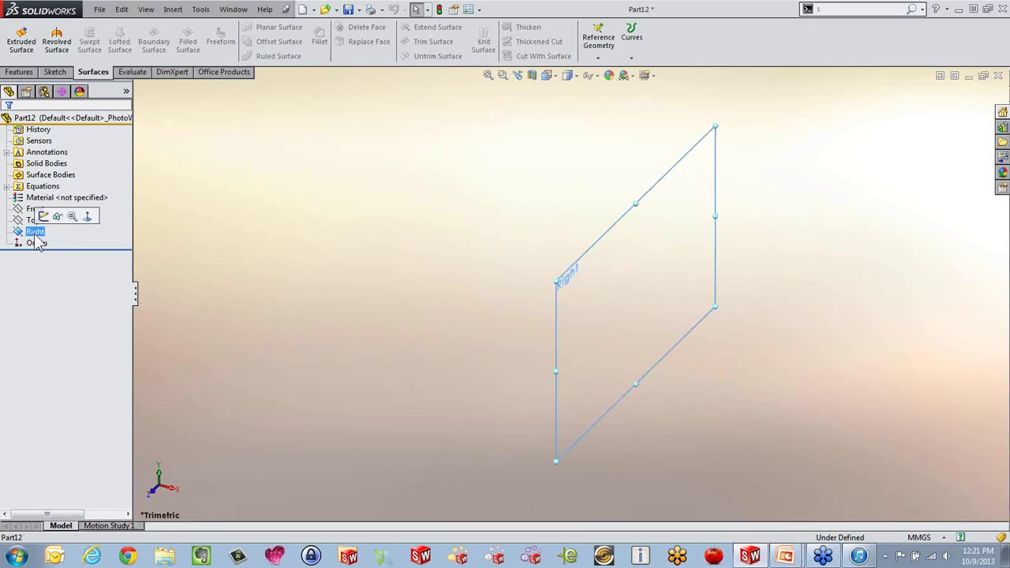
left_click(41, 216)
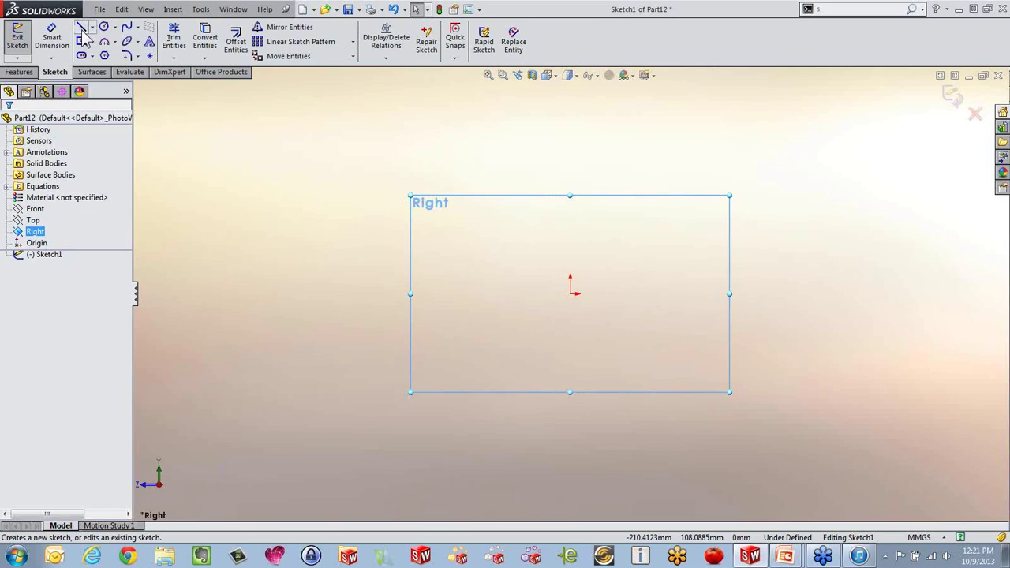
left_click(125, 34)
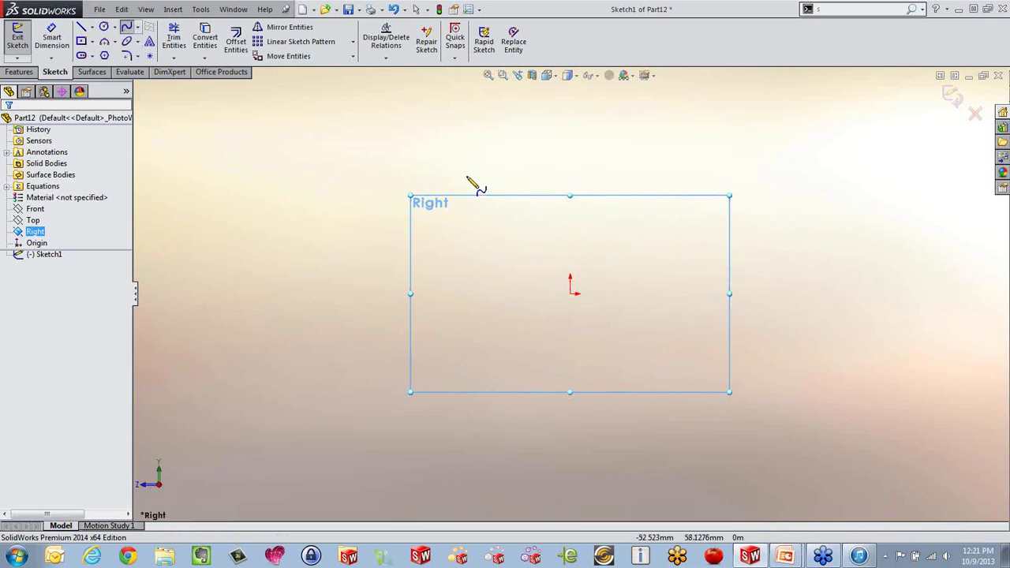
left_click(577, 162)
left_click(539, 121)
left_click(495, 123)
left_click(436, 154)
left_click(439, 191)
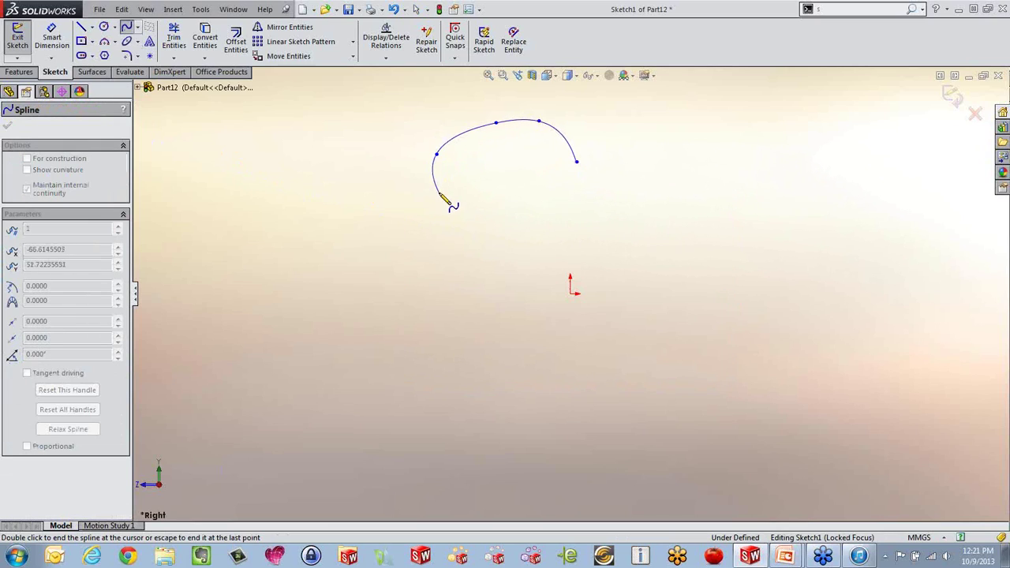
left_click(450, 235)
left_click(420, 270)
left_click(350, 269)
left_click(339, 213)
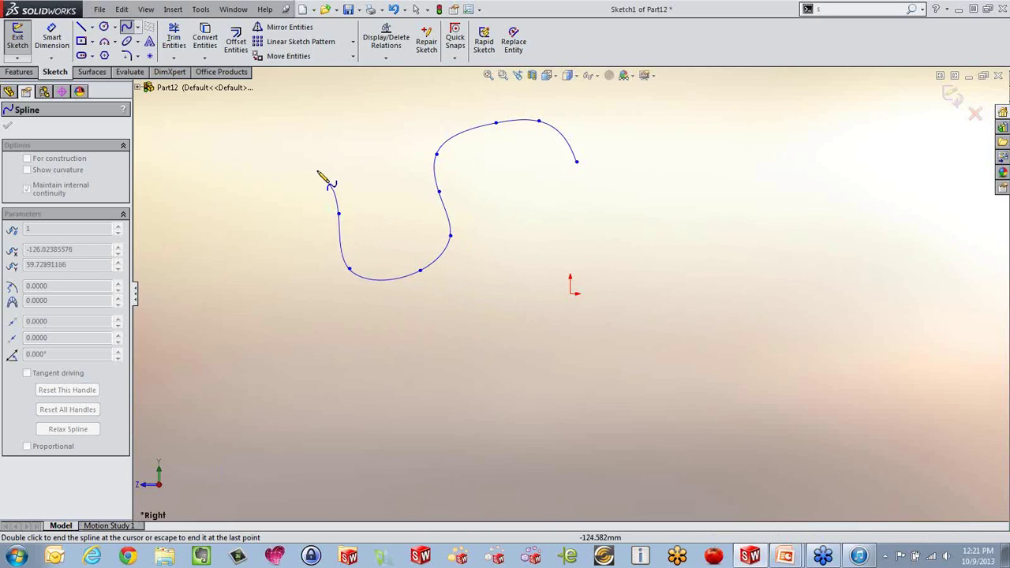
left_click(316, 166)
double_click(242, 162)
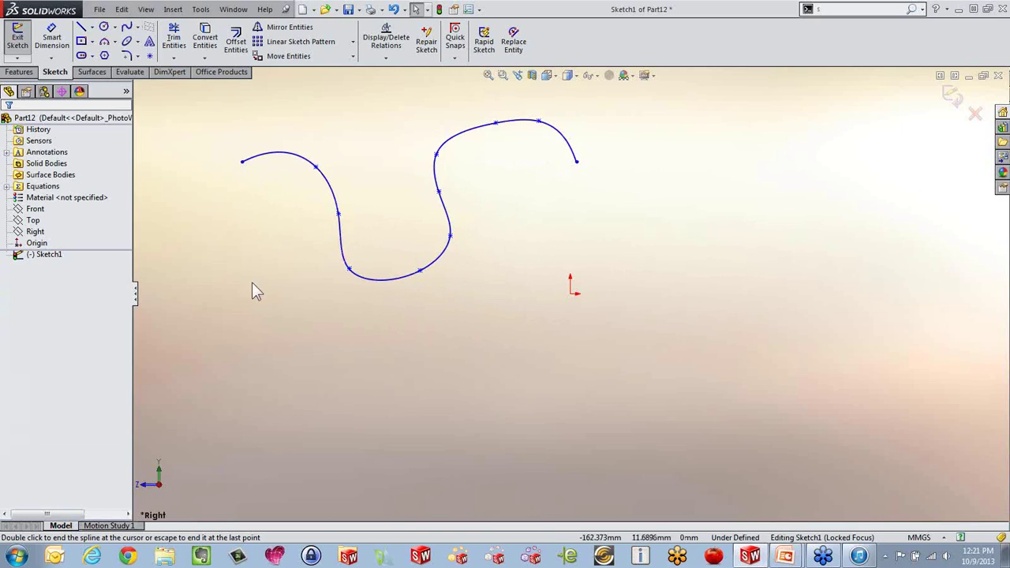
Step: Try reshaping the wavy spline by moving two of its interior points, and undo everything back to the empty part
left_click_drag(338, 216, 415, 272)
left_click_drag(450, 236, 484, 220)
key("ctrl+z")
key("ctrl+z")
key("ctrl+z")
key("ctrl+z")
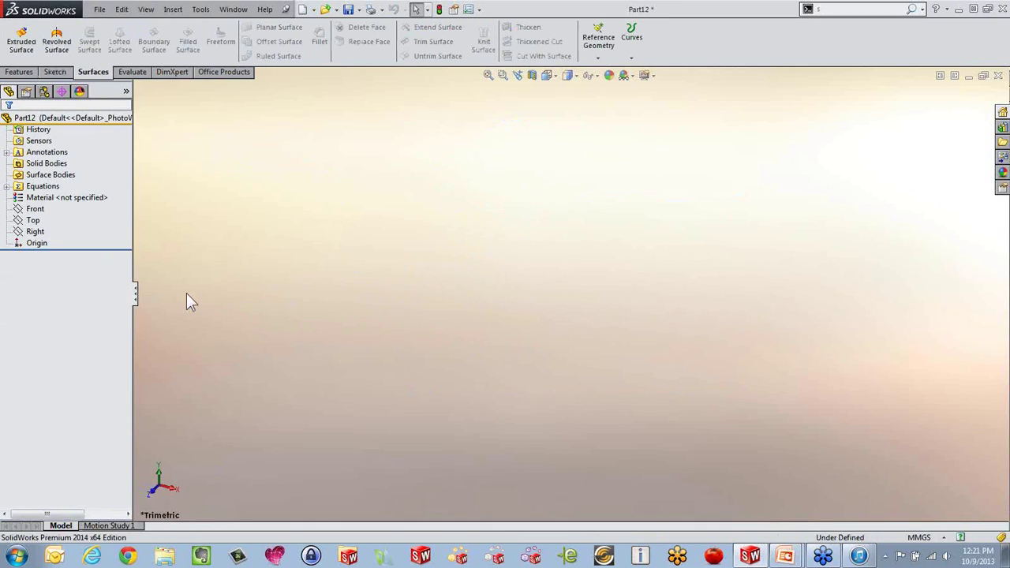
Step: On the Right plane, sketch a two-point spline about 102 mm long, rising leftward from a point about 40 mm above the origin
left_click(36, 233)
left_click(39, 213)
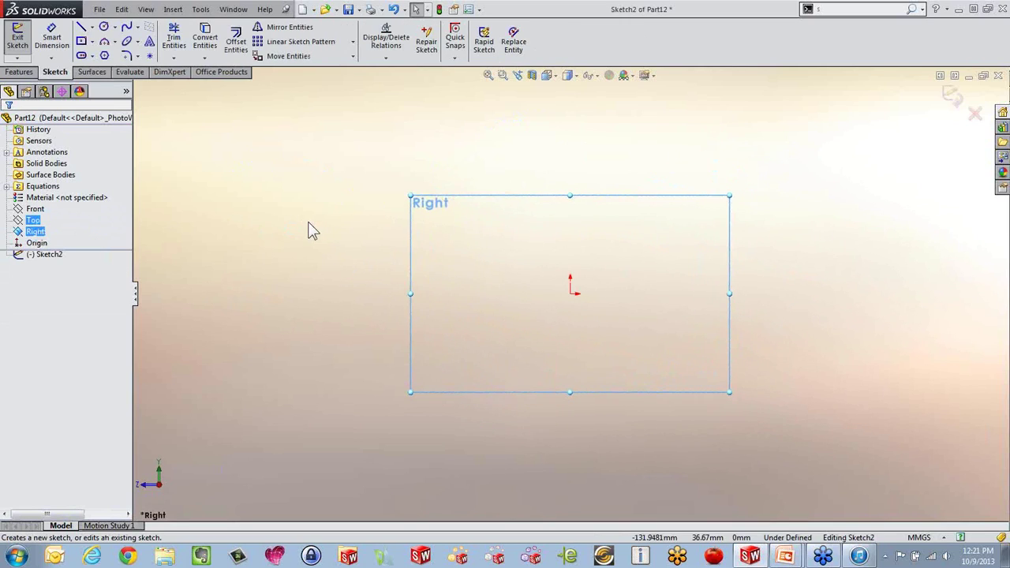
left_click(126, 27)
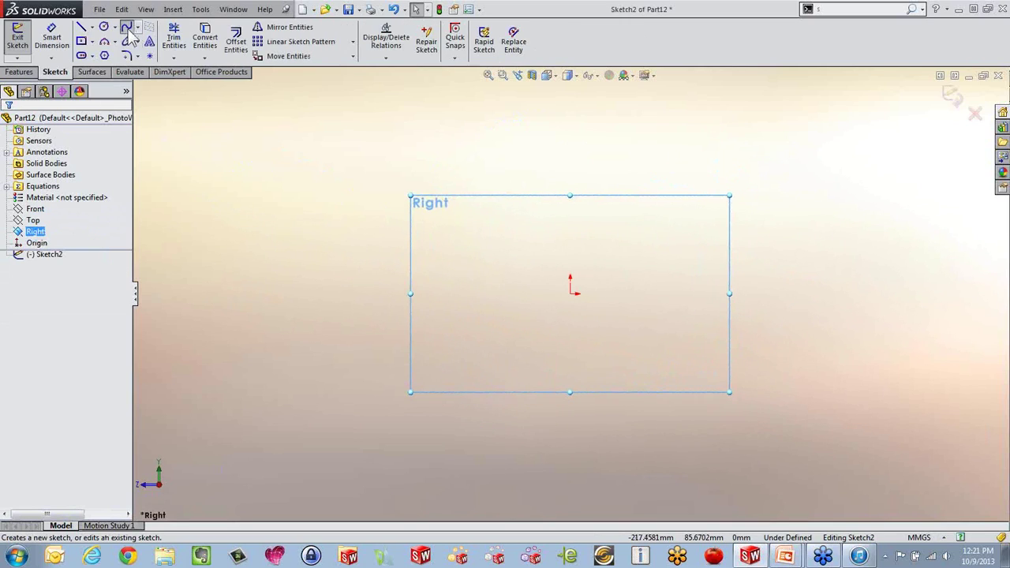
left_click(570, 215)
left_click(390, 125)
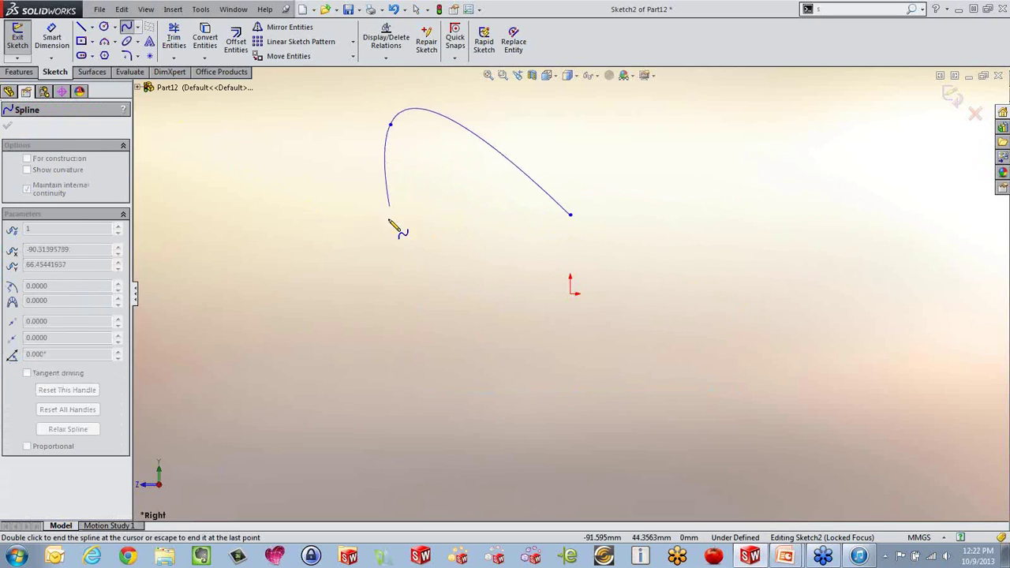
key("Escape")
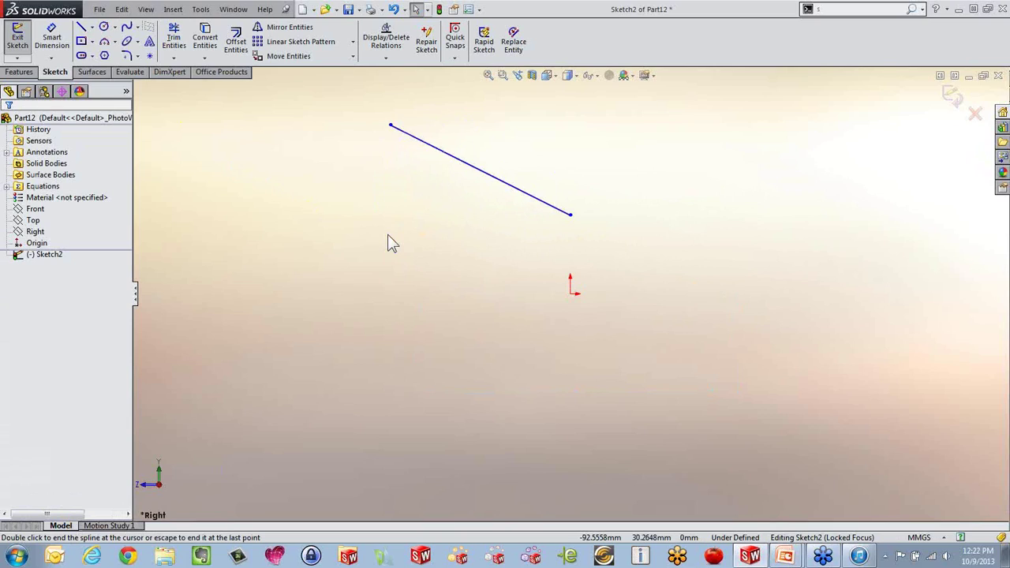
Step: Reshape the spline into a smooth S-curve by turning the tangent handles at both ends to nearly horizontal
left_click(472, 173)
scroll(463, 127, "down", 3)
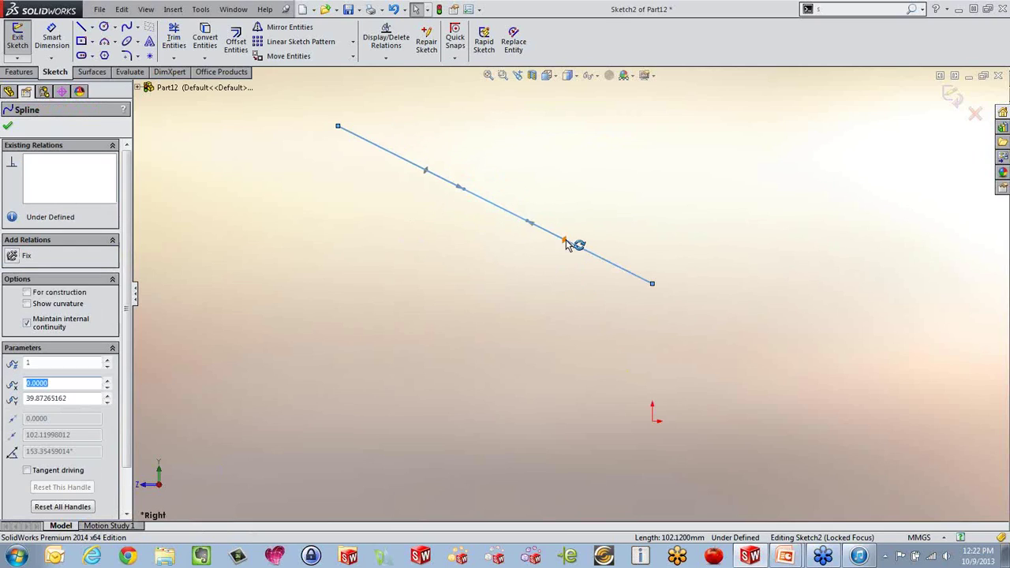
left_click_drag(570, 242, 549, 291)
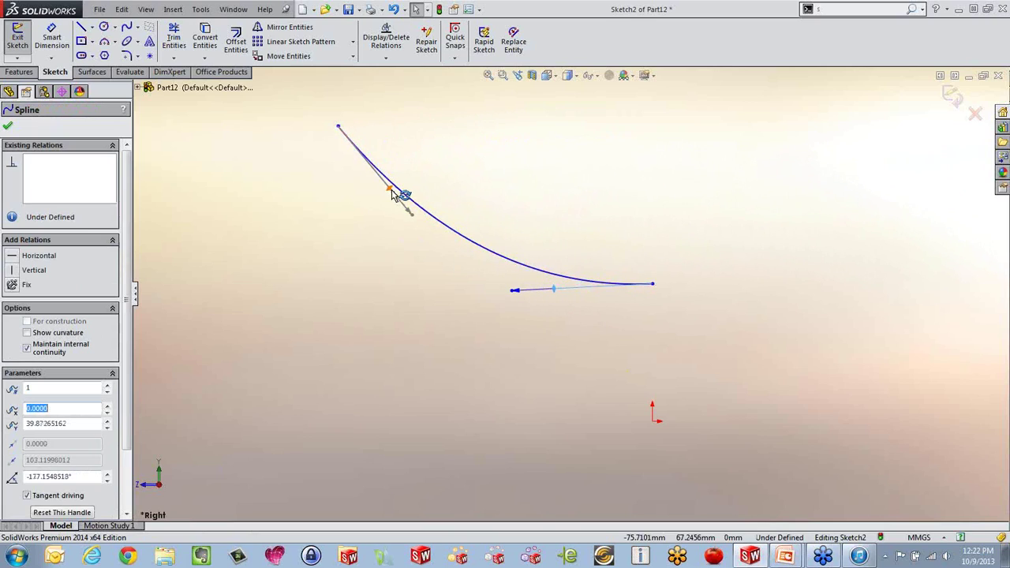
left_click_drag(392, 195, 403, 235)
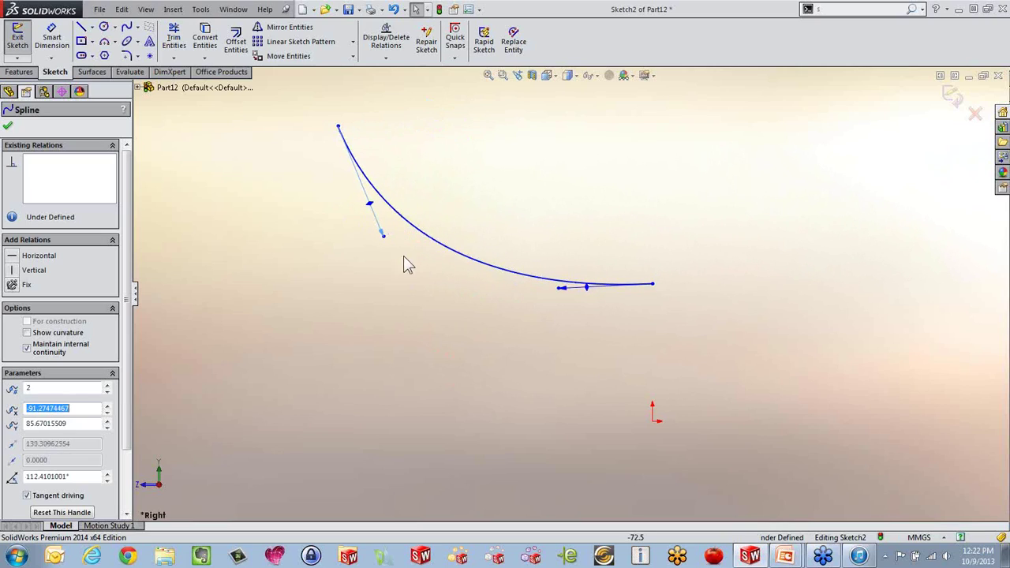
left_click(413, 287)
left_click_drag(373, 205, 505, 149)
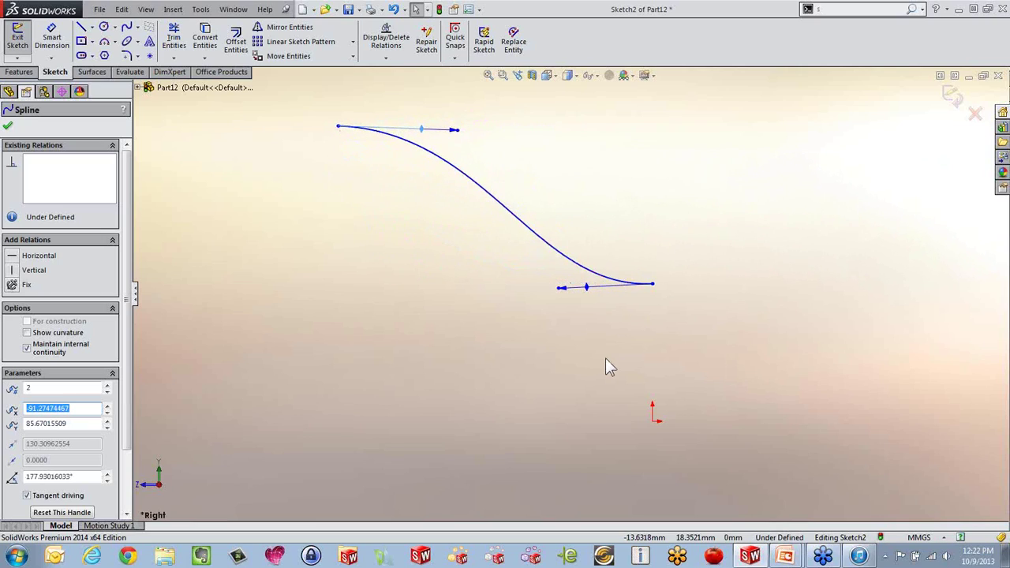
Step: Insert an extra spline point near the middle of the curve, and delete it again
left_click(491, 203)
right_click(492, 204)
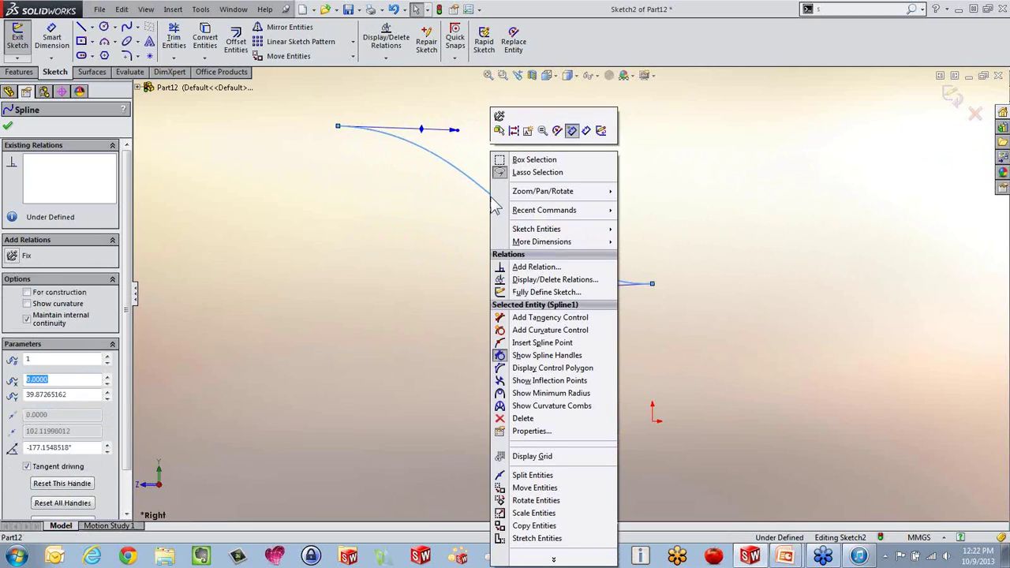
left_click(566, 345)
left_click(505, 206)
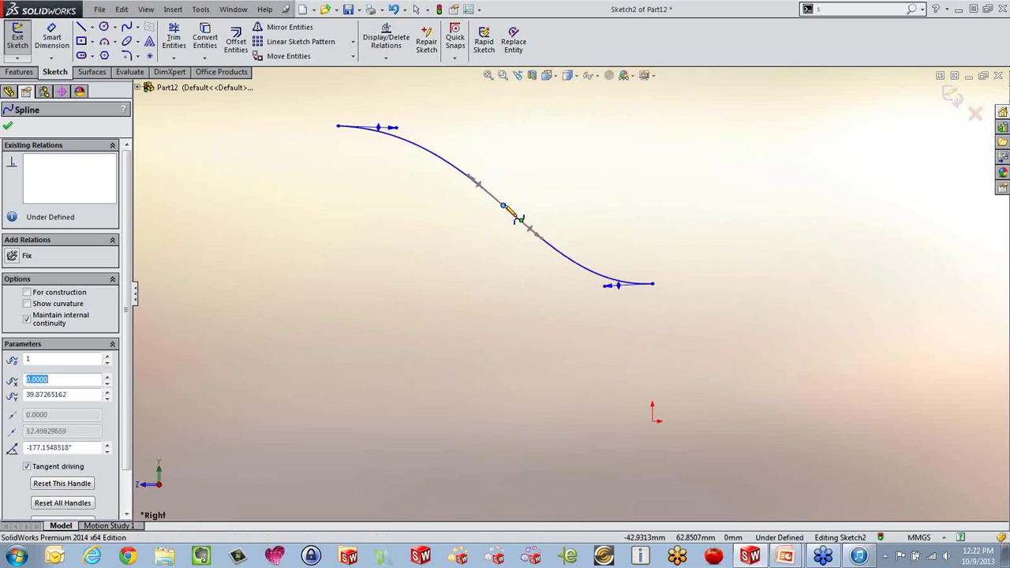
key("Escape")
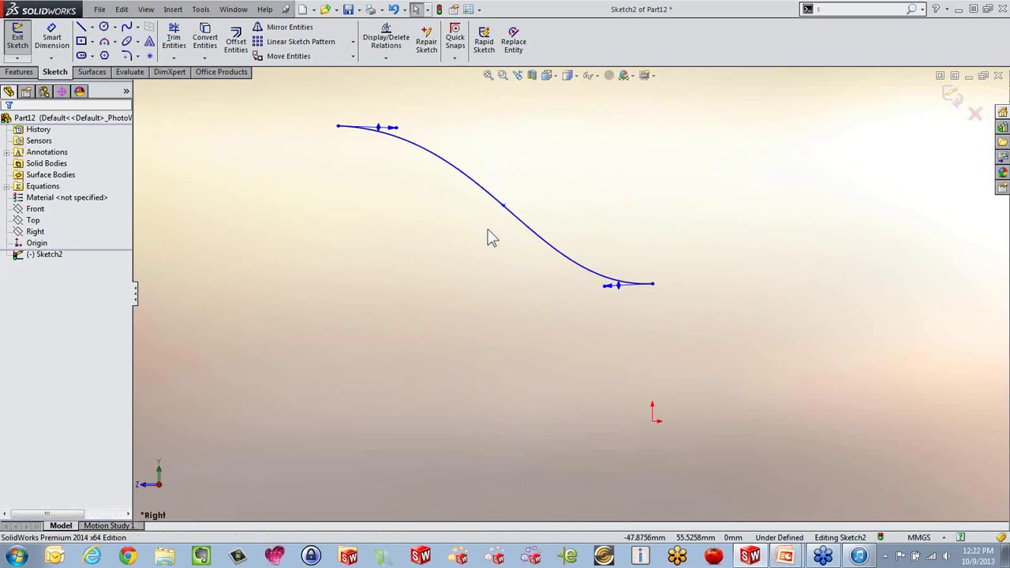
left_click(503, 207)
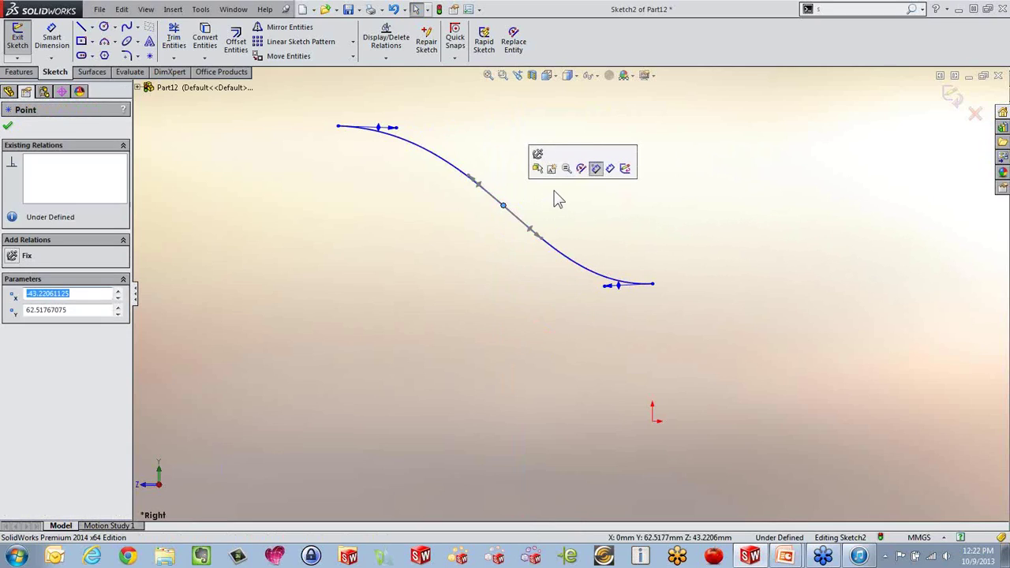
key("Delete")
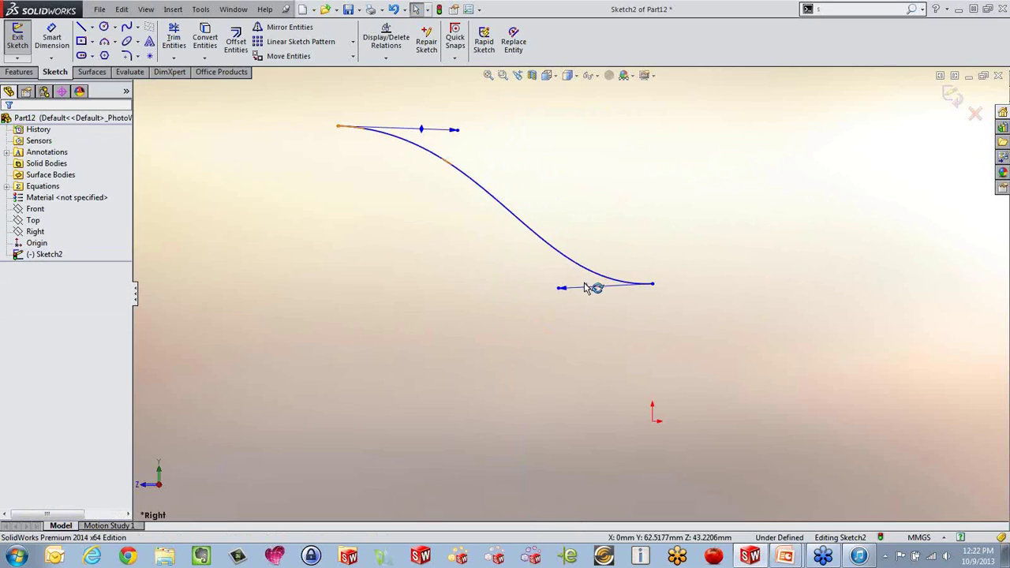
Step: Turn the tangent handle at the spline's lower end to about 123° so the curve arches upward
left_click_drag(588, 290, 582, 170)
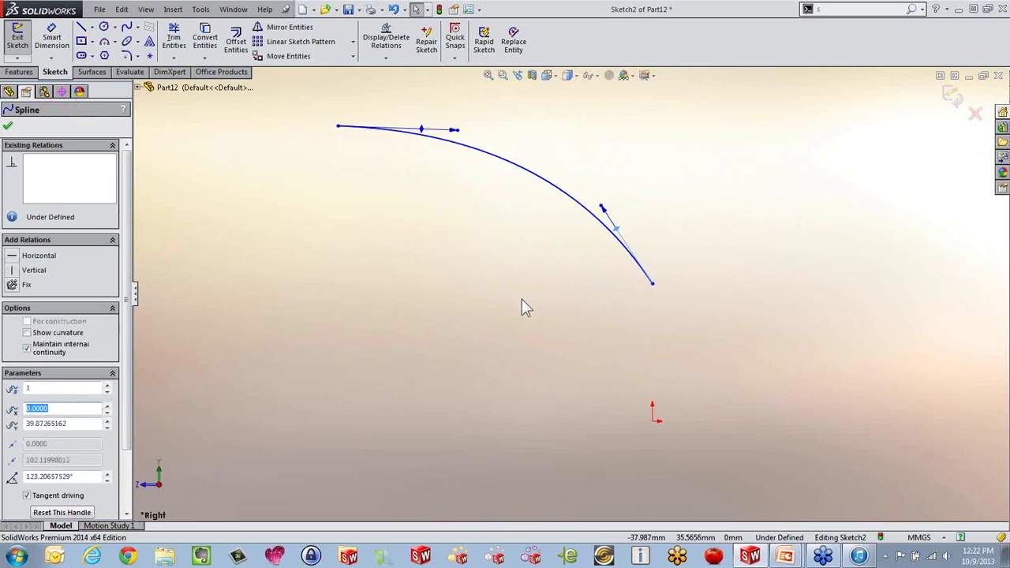
left_click(525, 307)
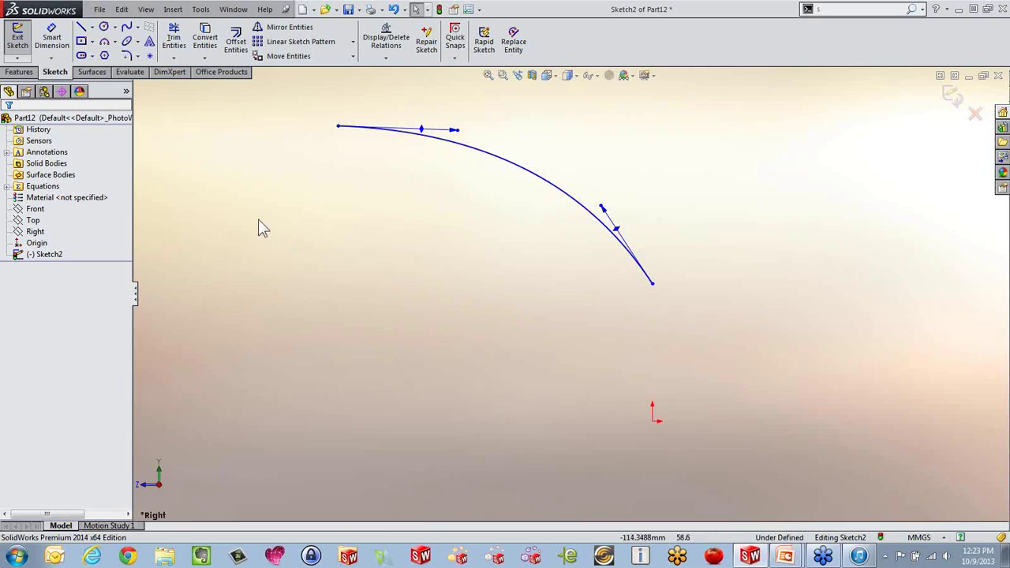
Step: Draw a horizontal line about 38.7 mm long rightward from the spline's lower endpoint and make it construction geometry
left_click(81, 29)
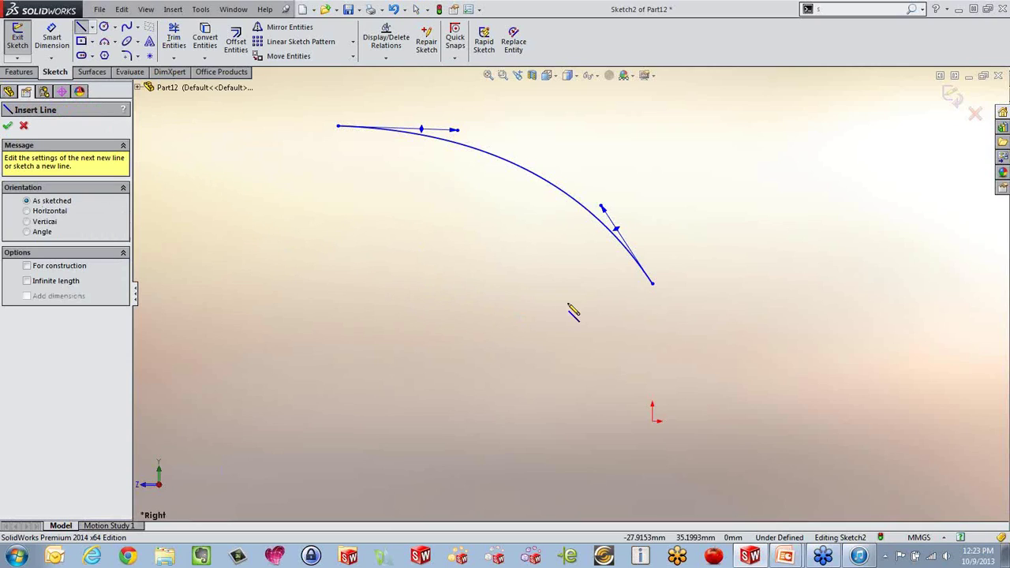
left_click(653, 284)
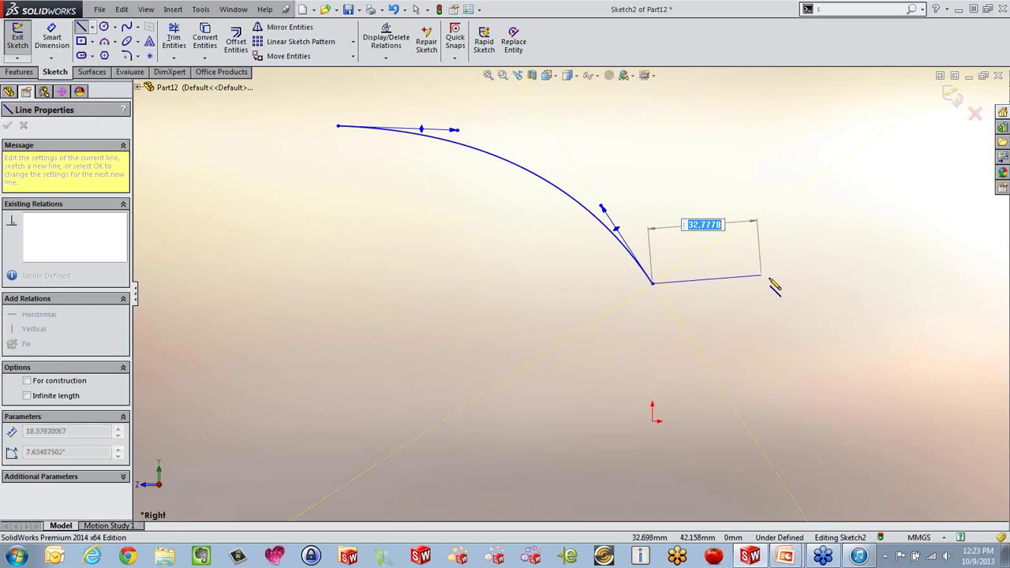
double_click(787, 284)
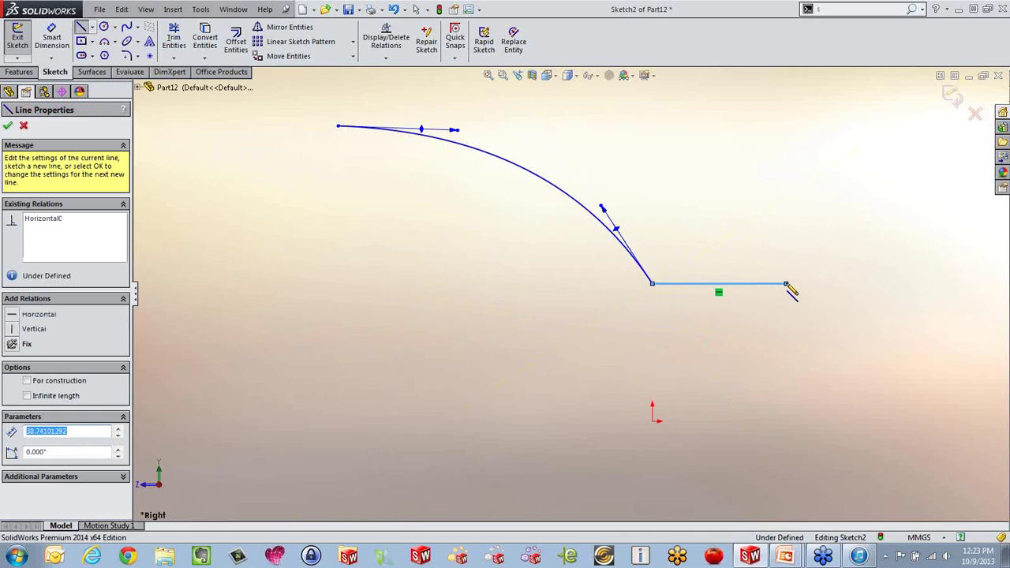
key("Escape")
left_click(771, 286)
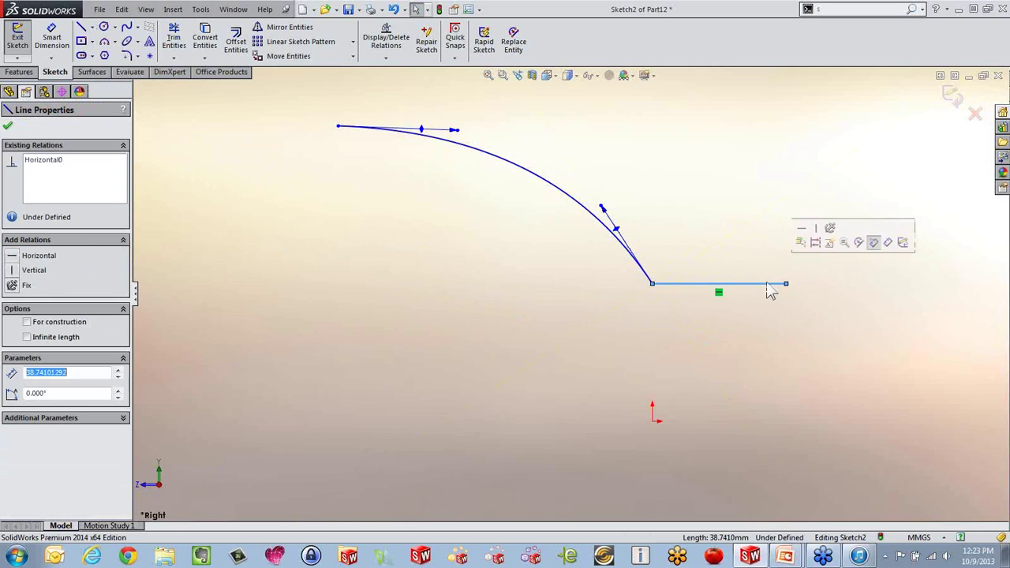
left_click(815, 242)
Step: Add a tangent relation between the horizontal construction line and the spline
scroll(694, 229, "down", 2)
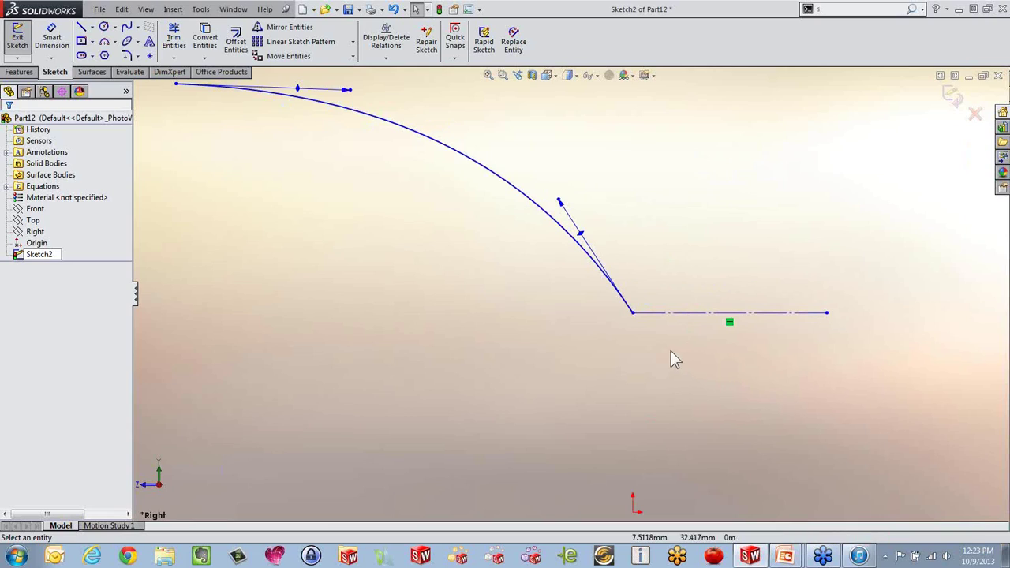
left_click(658, 314)
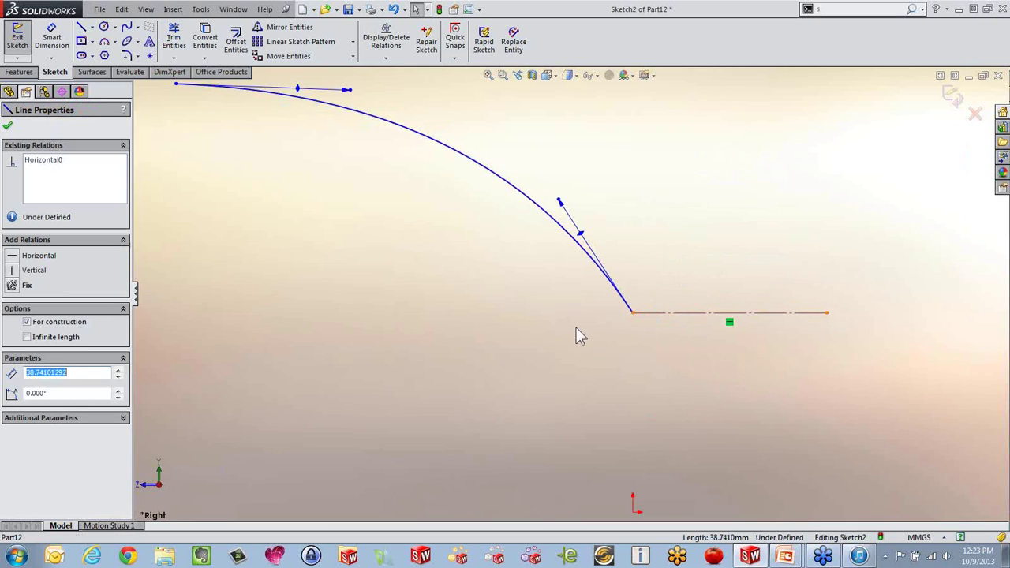
left_click(577, 245, "ctrl")
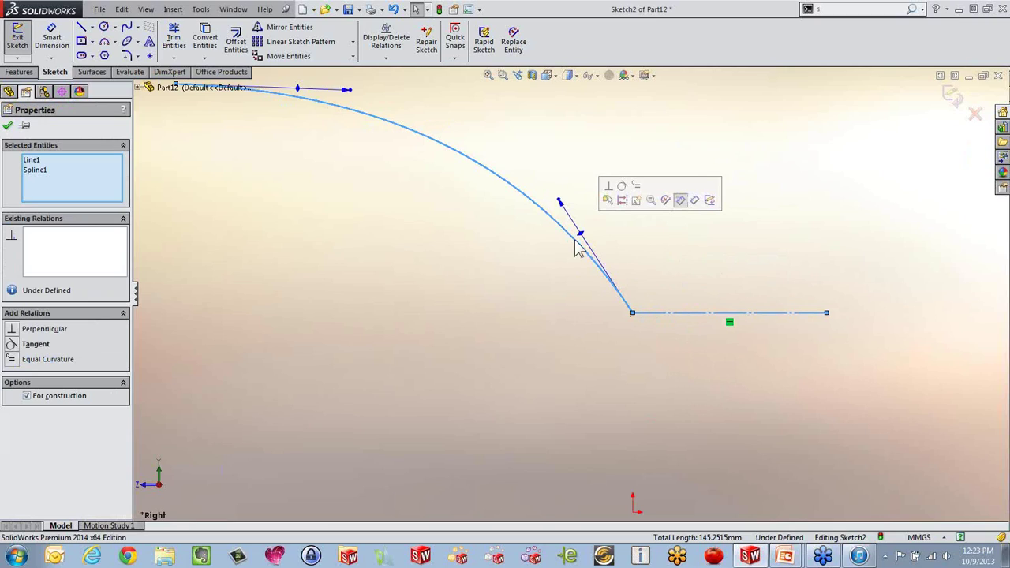
left_click(676, 242)
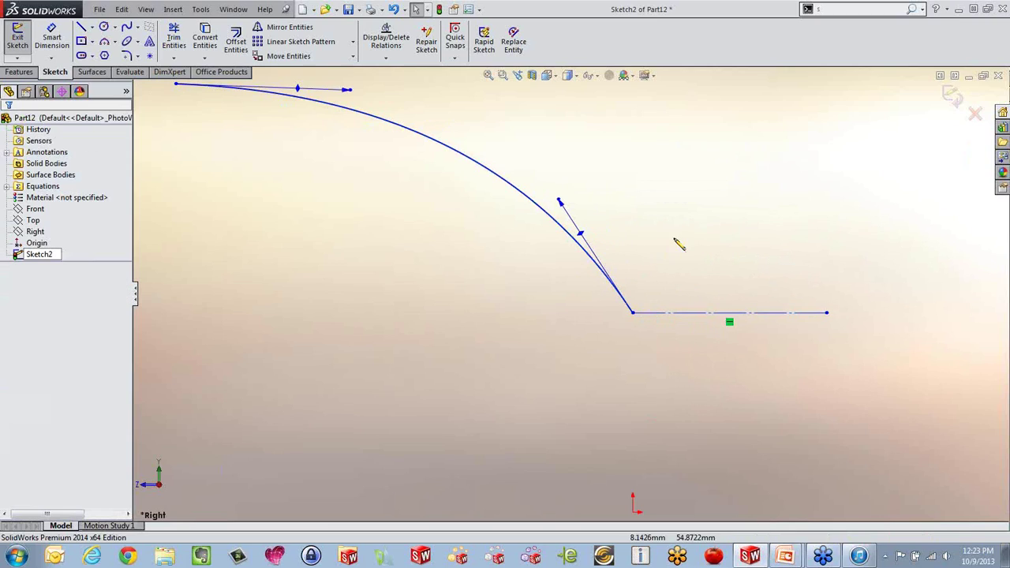
left_click(675, 314)
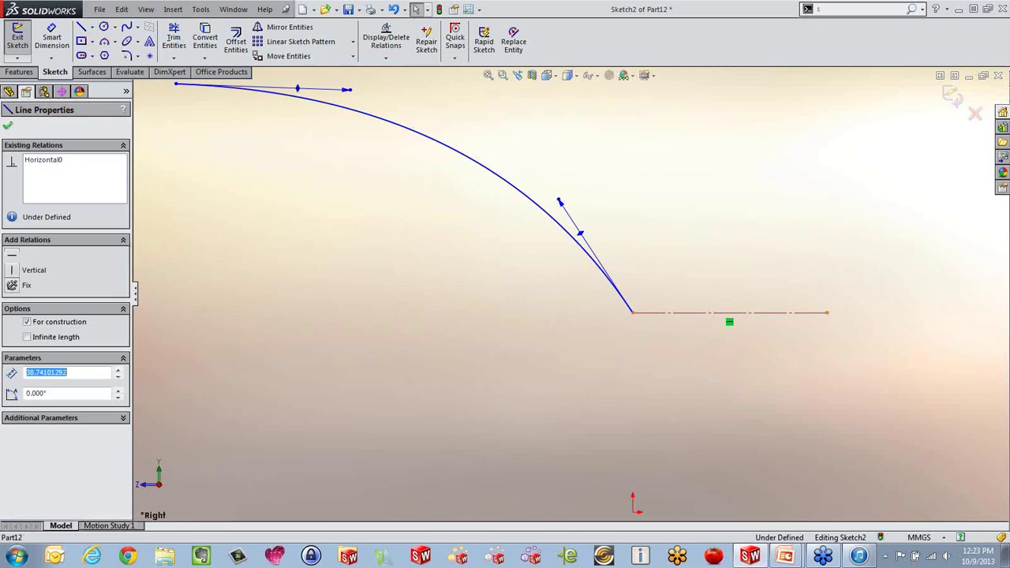
left_click(598, 266, "ctrl")
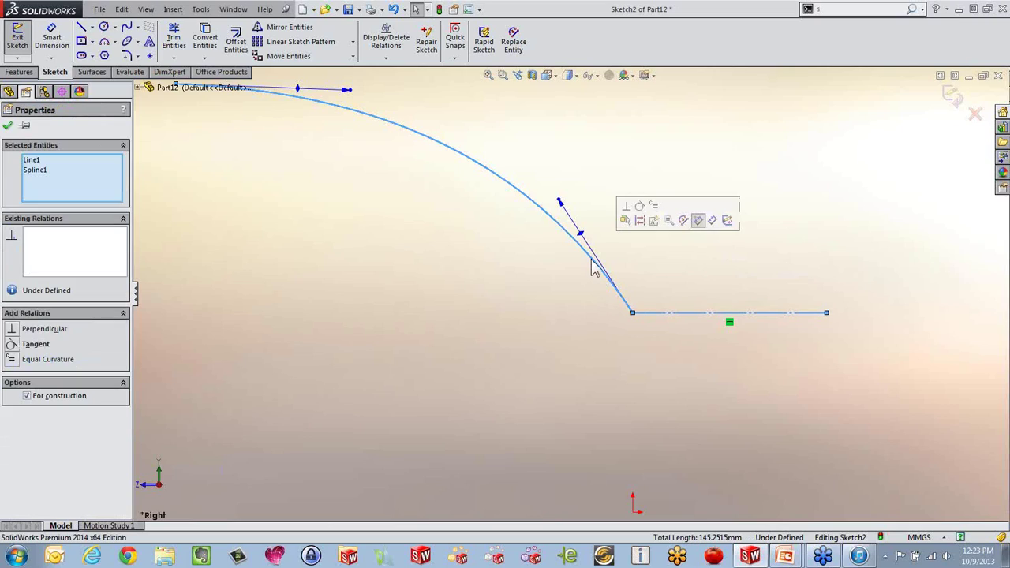
left_click(640, 208)
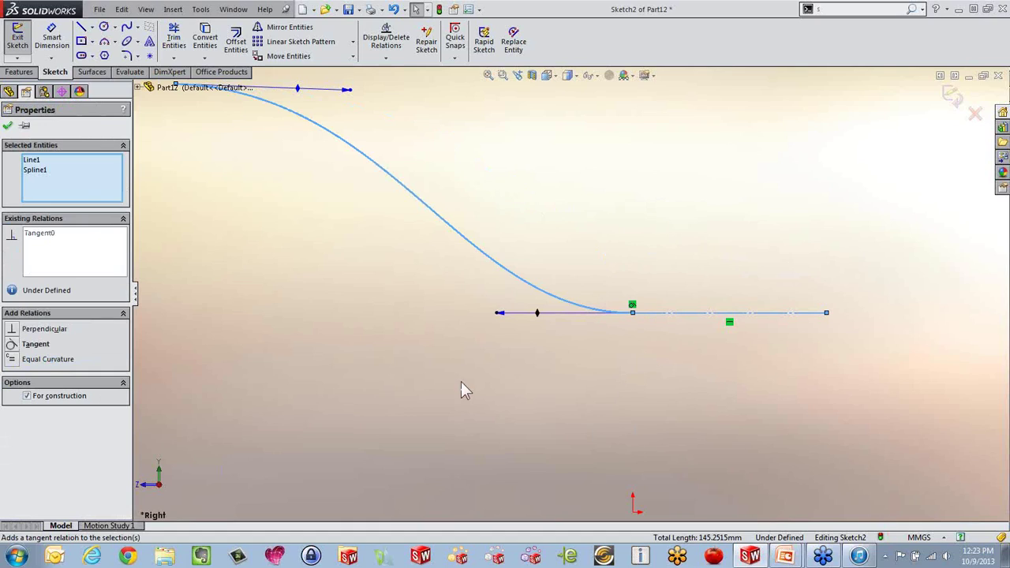
left_click(8, 126)
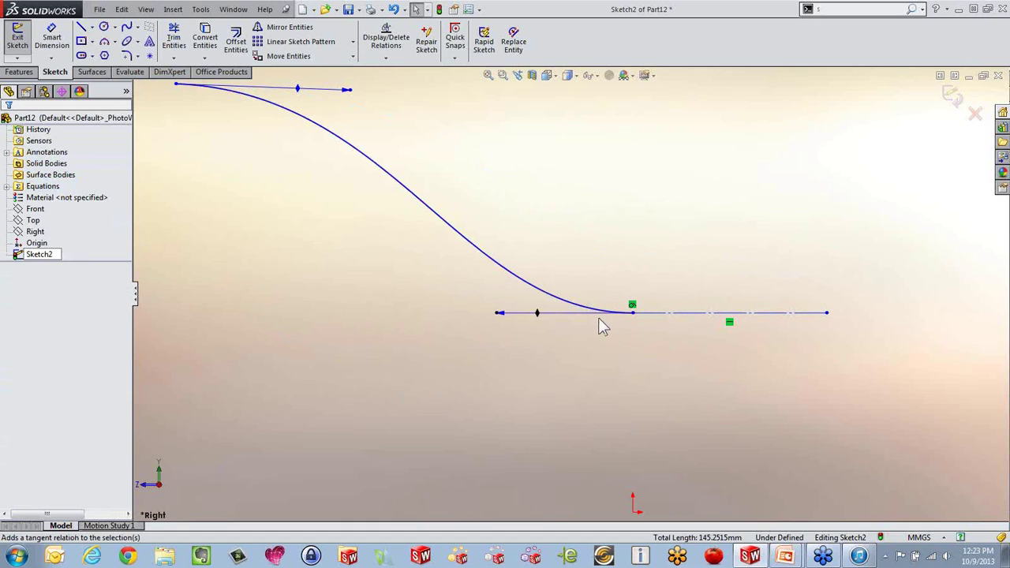
Step: Shorten the tangent handle at the spline's lower end to reduce its influence on the curve
left_click(538, 314)
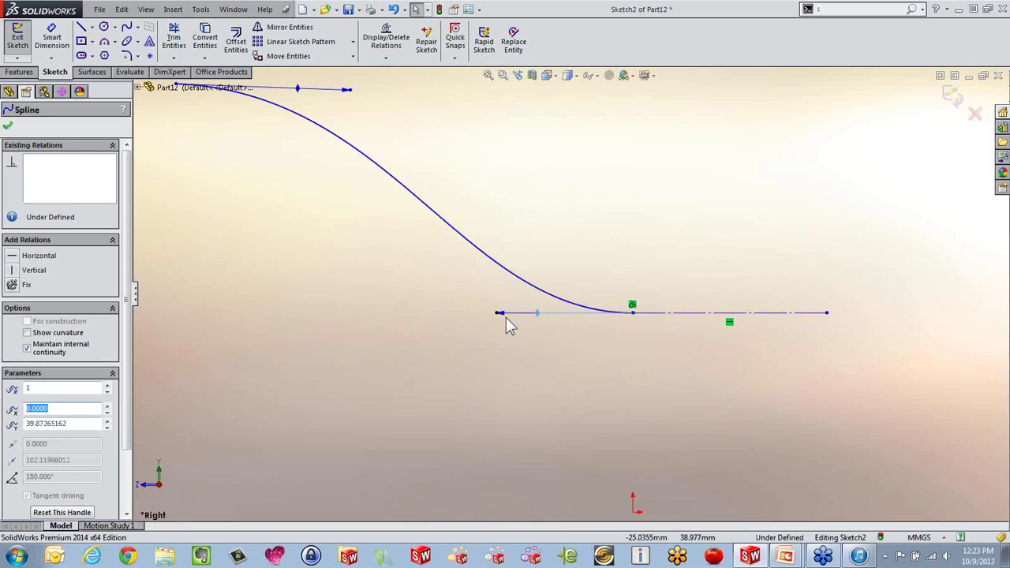
left_click_drag(506, 317, 551, 316)
left_click(418, 325)
scroll(418, 325, "up", 3)
scroll(617, 282, "down", 1)
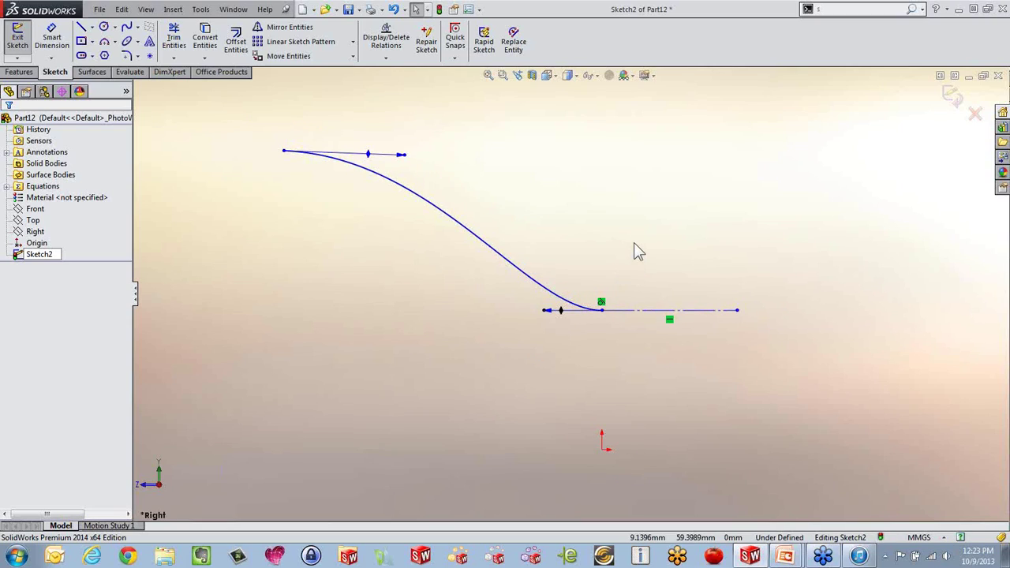
scroll(638, 250, "up", 2)
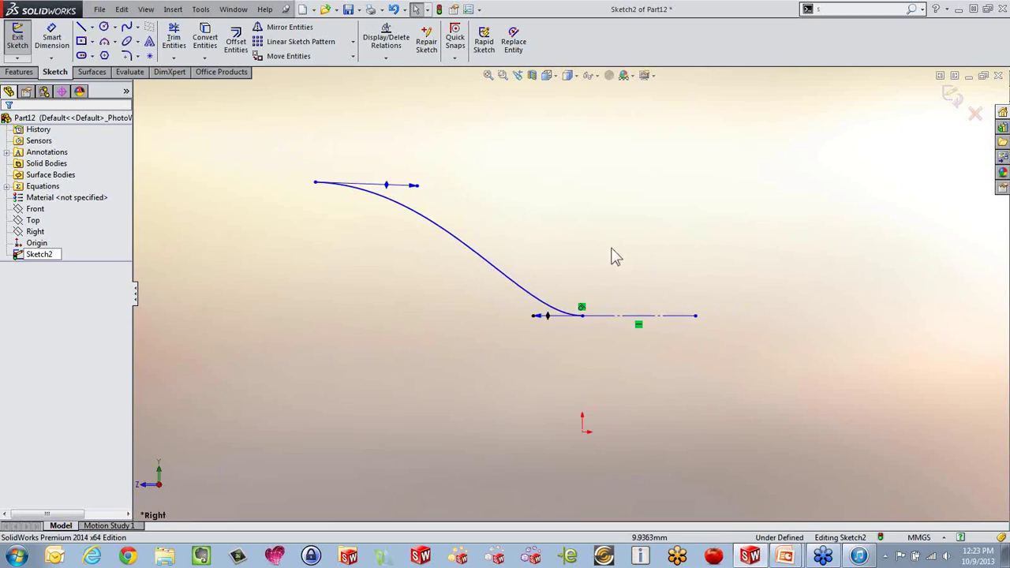
Step: Dimension the vertical distance from the horizontal construction line to the origin as 19 mm
left_click(635, 317)
right_click_drag(799, 284, 805, 242)
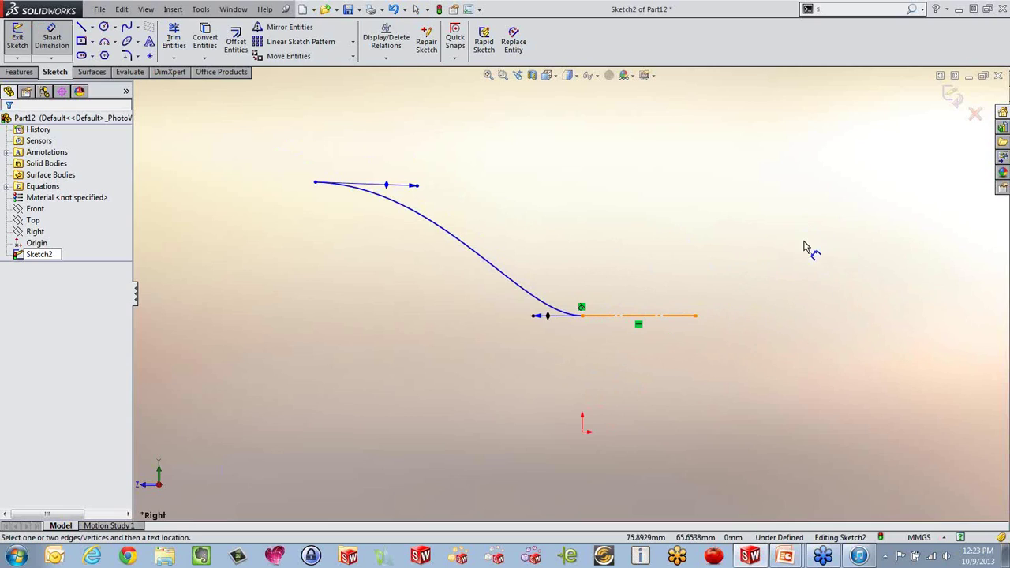
left_click(616, 318)
left_click(583, 431)
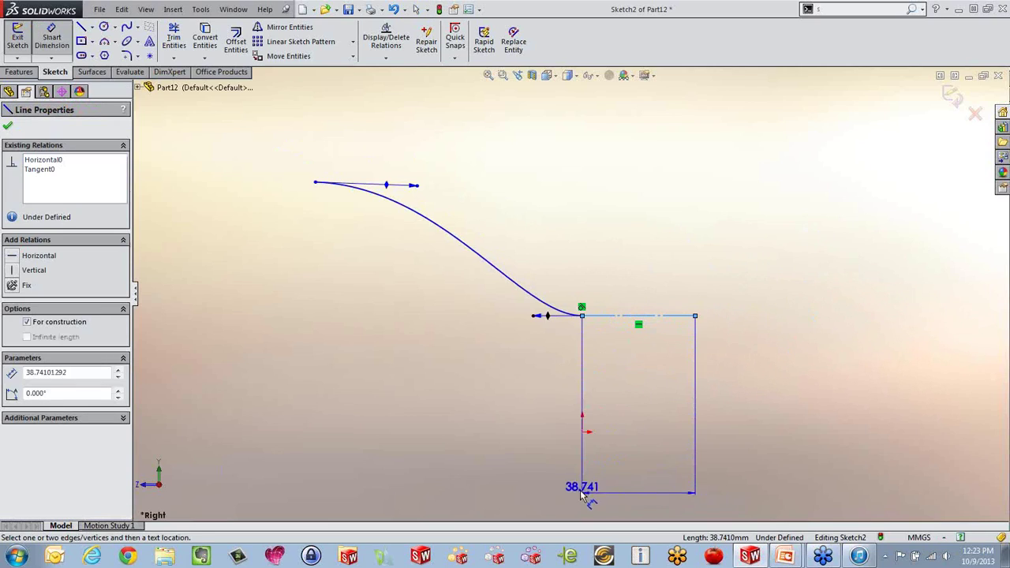
left_click(629, 371)
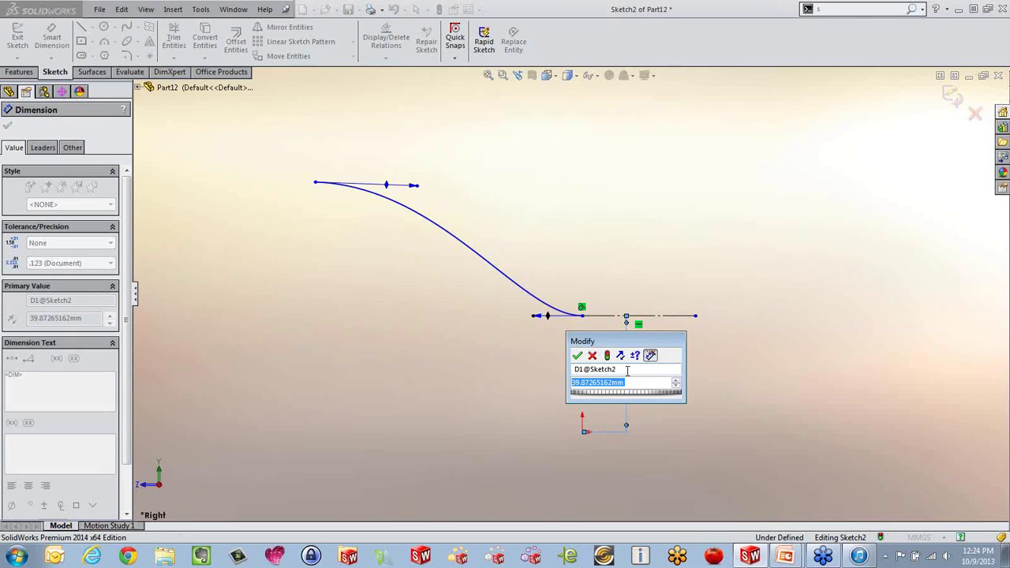
type("19.")
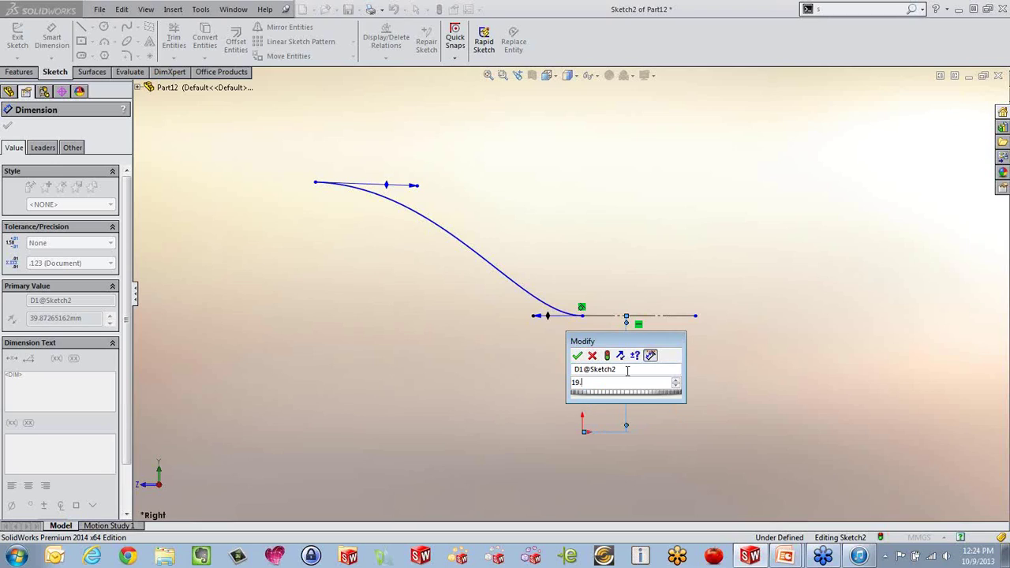
key("Return")
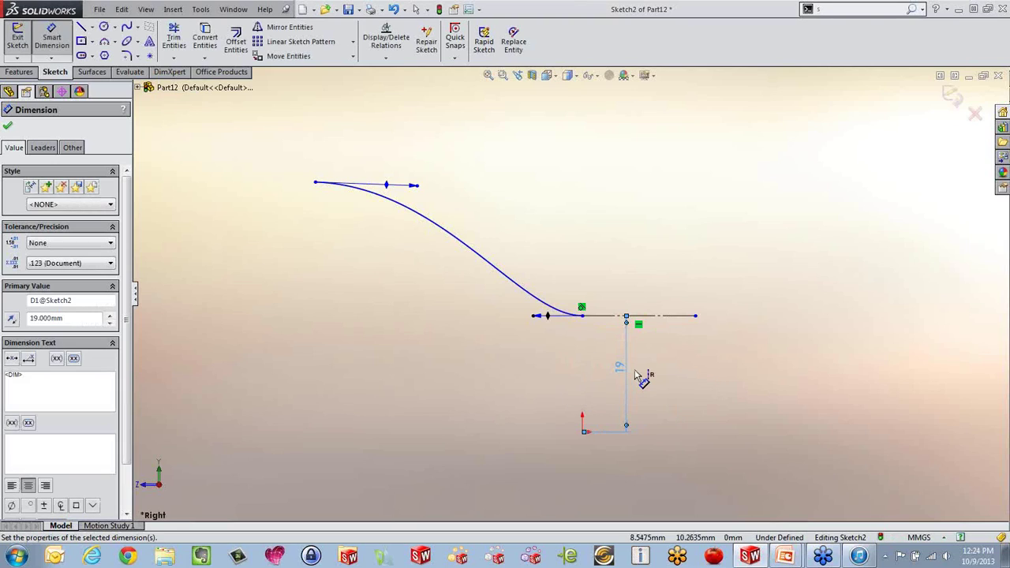
Step: Dimension the horizontal distance between the spline's upper and lower endpoints as 38 mm
left_click(316, 183)
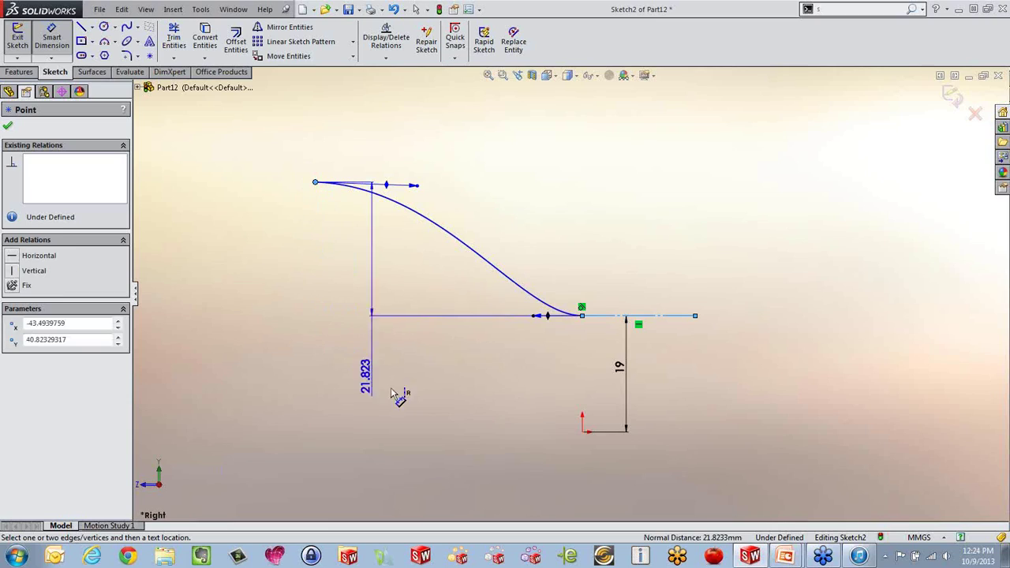
left_click(582, 316)
left_click(469, 145)
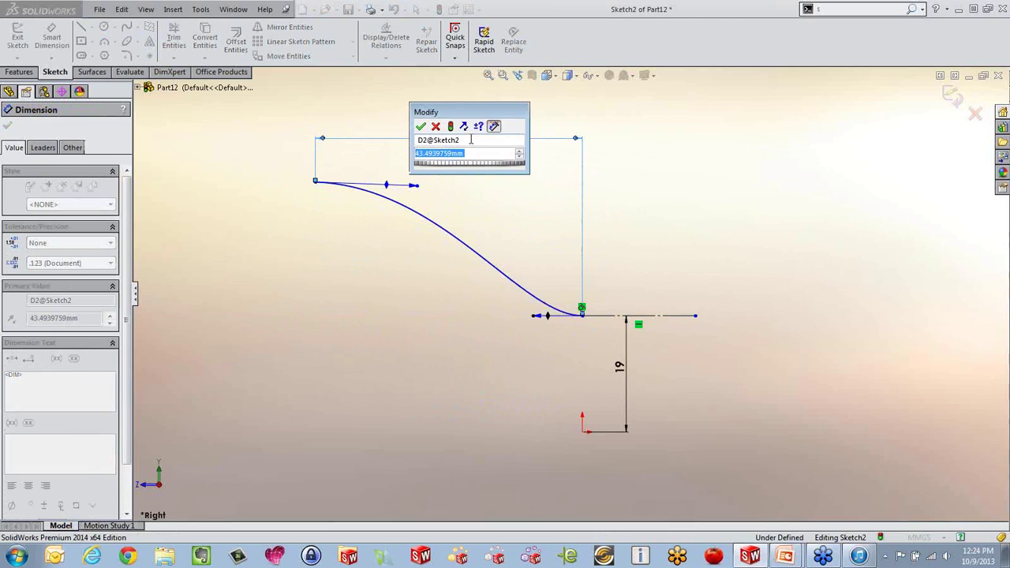
type("3")
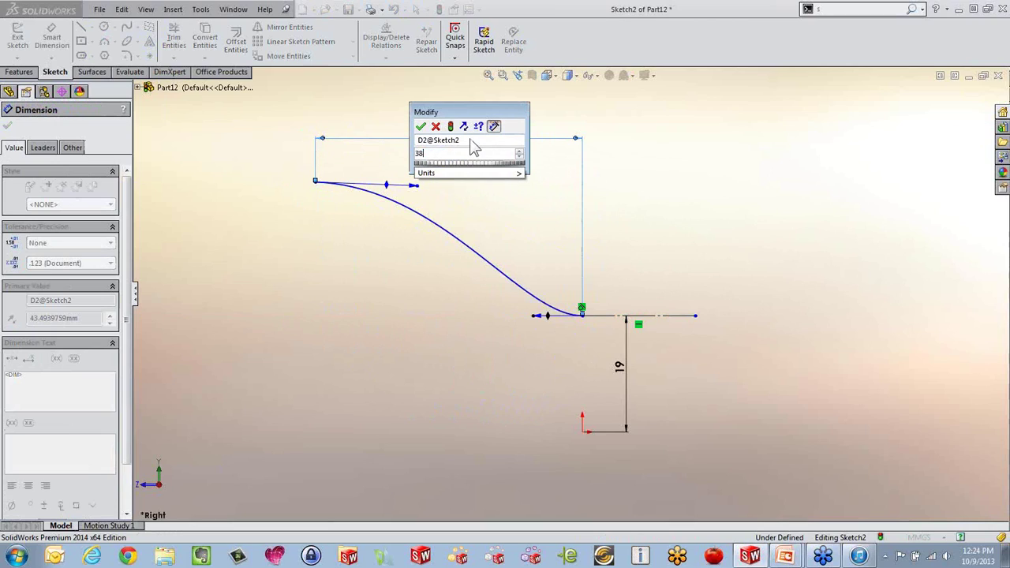
type("8")
key("Return")
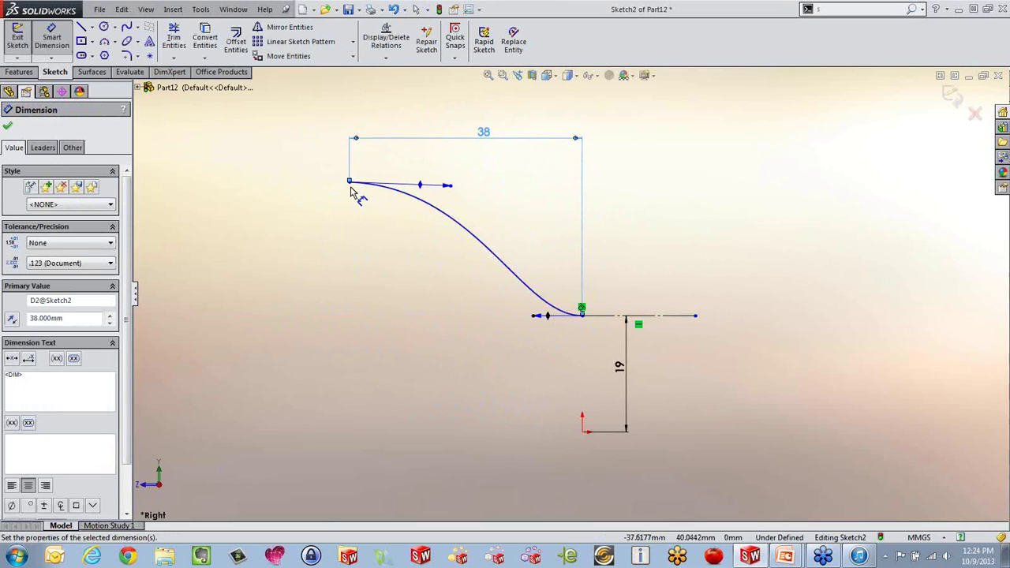
Step: Dimension the vertical distance between the spline's two endpoints as 32 mm
left_click(349, 183)
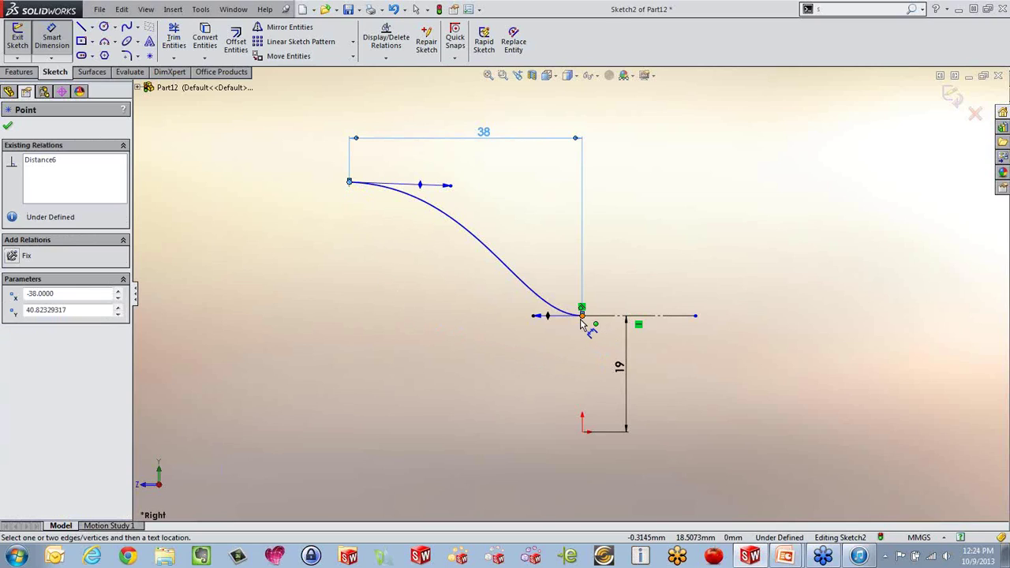
left_click(582, 317)
left_click(254, 251)
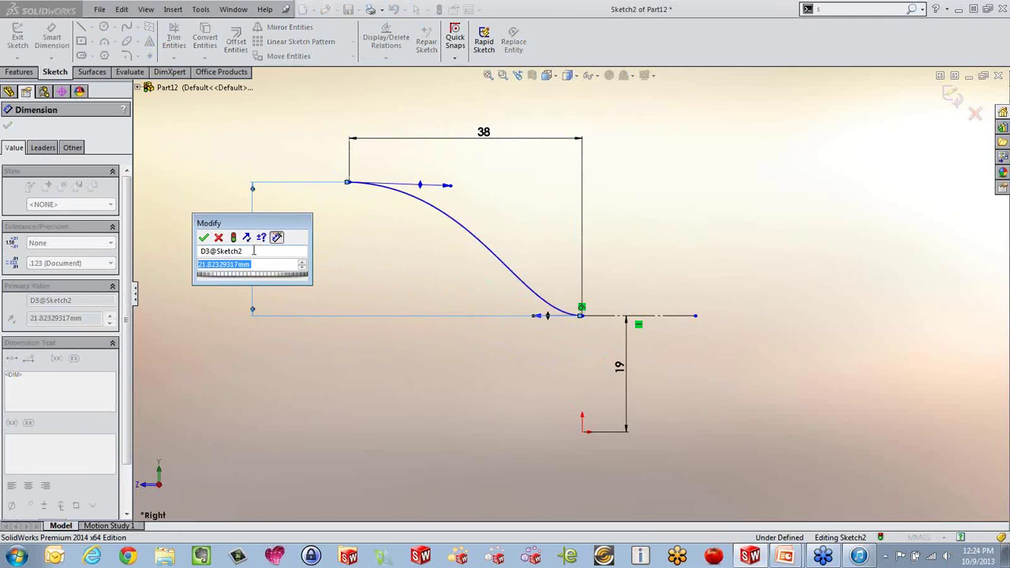
type("32")
key("Return")
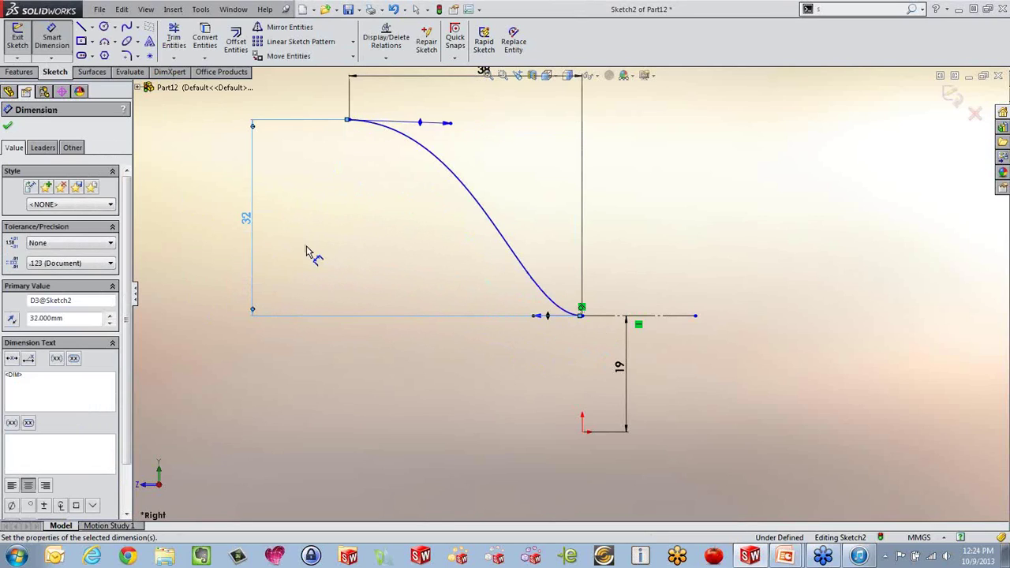
scroll(431, 264, "up", 2)
scroll(530, 203, "down", 2)
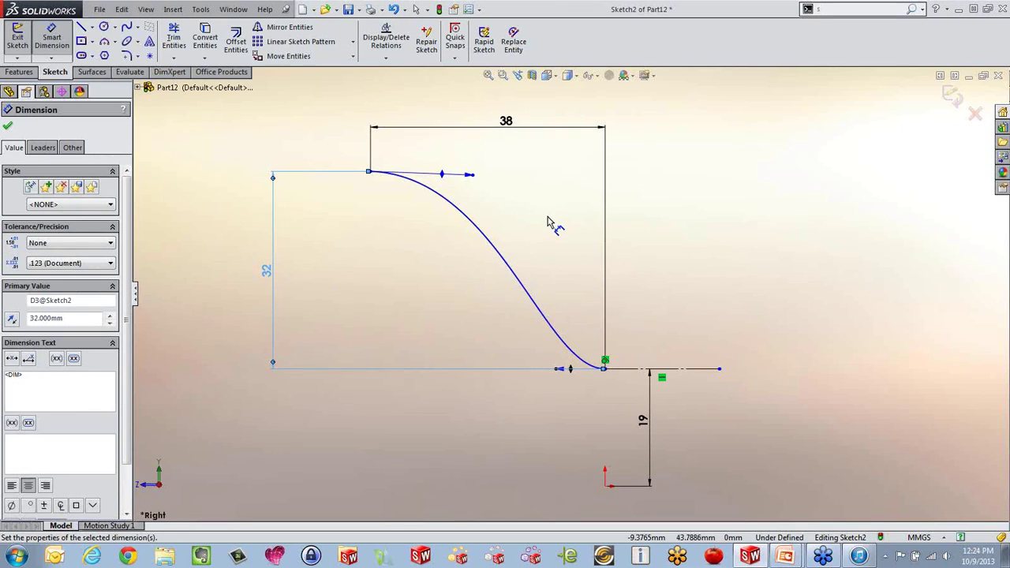
key("Escape")
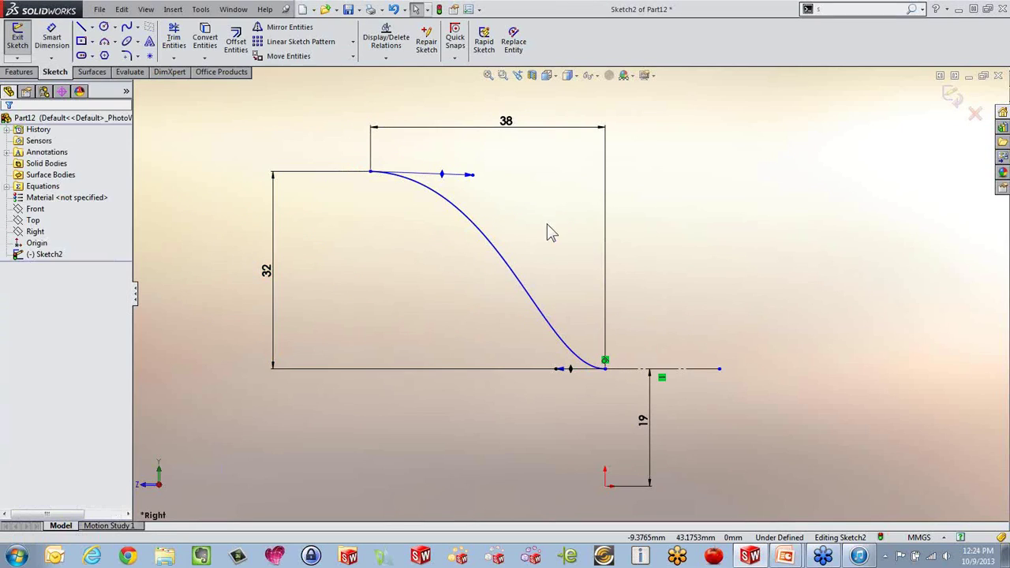
Step: Tilt the tangent handle at the spline's upper end downward toward the curve, and exit the sketch
mouse_move(444, 175)
left_mouse_down()
mouse_move(379, 197)
mouse_move(467, 166)
mouse_move(398, 205)
mouse_move(439, 193)
left_mouse_up()
left_click(446, 161)
left_click(405, 244)
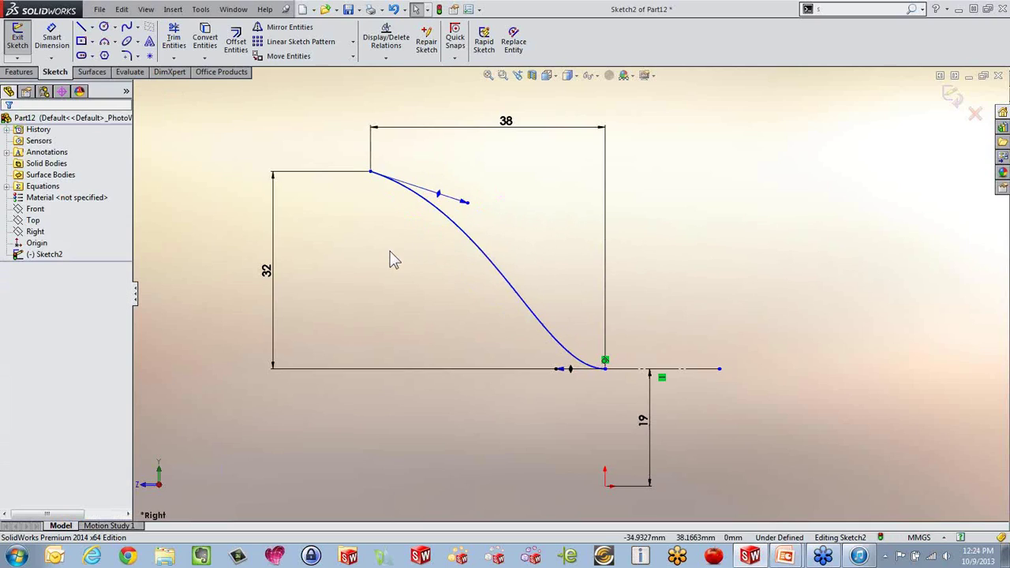
scroll(573, 293, "up", 2)
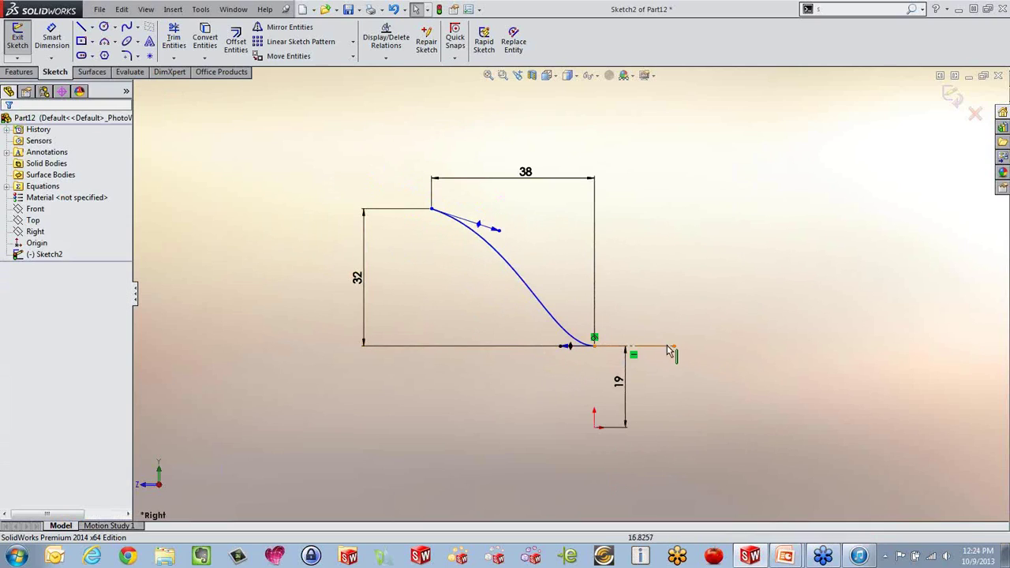
left_click(952, 96)
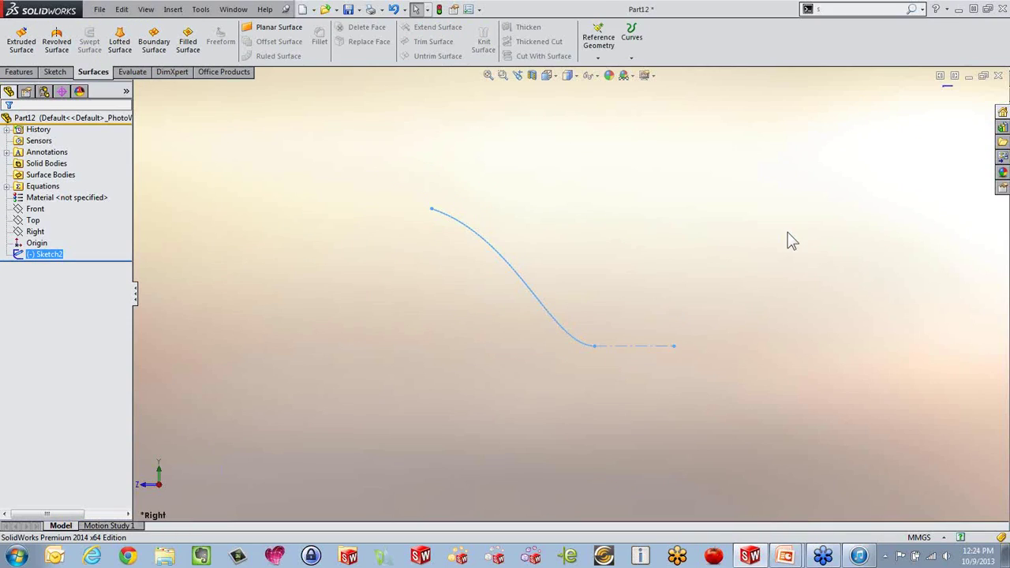
Step: Start a sketch on the Top plane and draw a slanted two-point spline beginning about 16 mm left of the origin, running down and outward
mouse_move(790, 239)
middle_mouse_down()
mouse_move(695, 241)
mouse_move(779, 208)
mouse_move(737, 304)
middle_mouse_up()
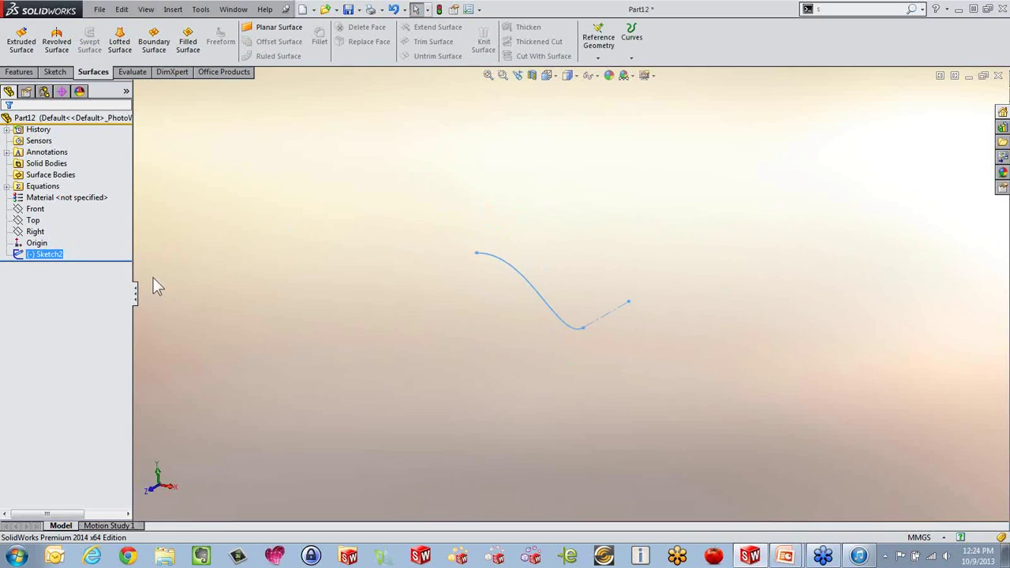
left_click(33, 222)
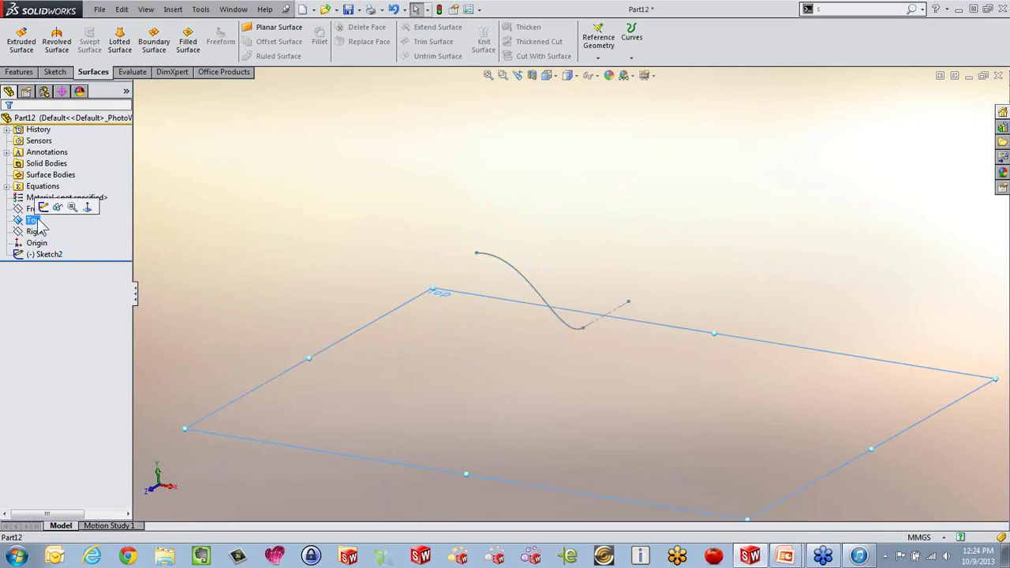
left_click(83, 206)
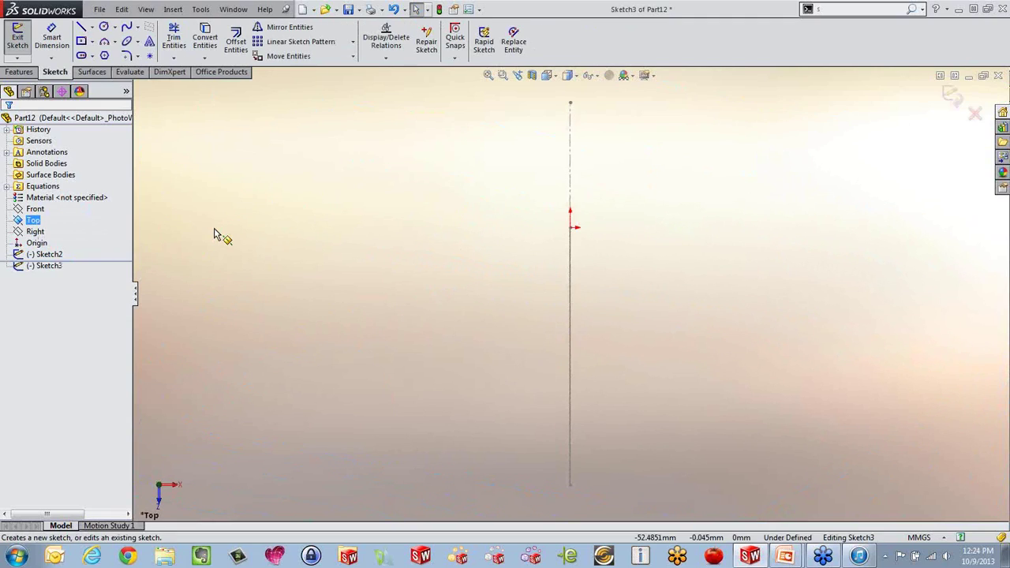
left_click(126, 27)
left_click(464, 238)
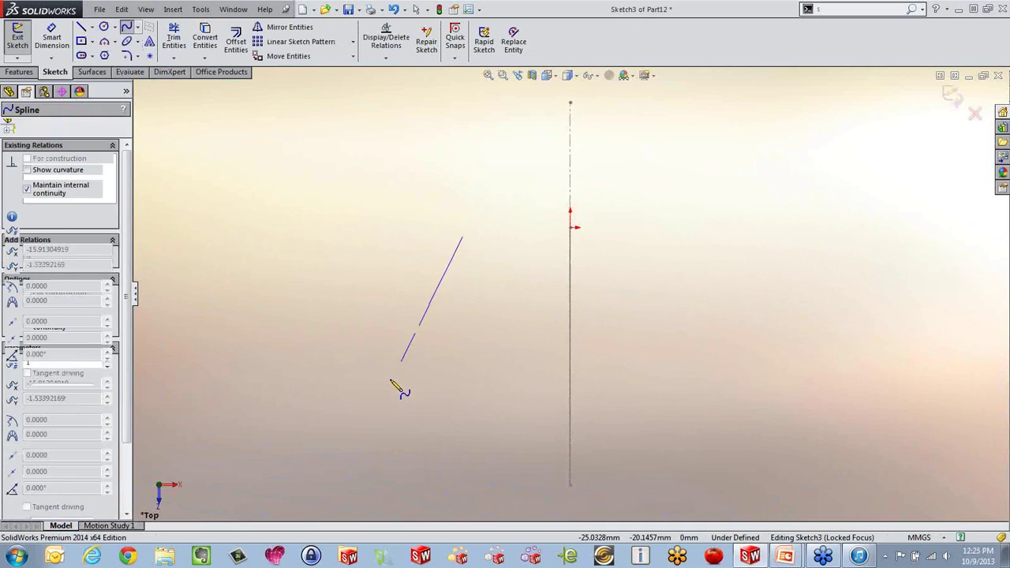
left_click(338, 446)
key("Escape")
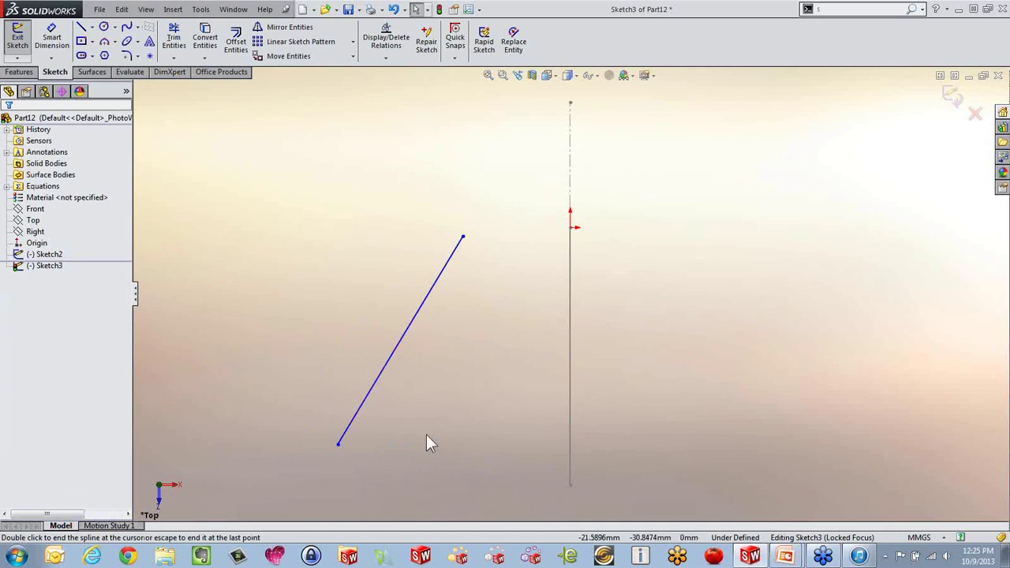
Step: Add a horizontal relation between the new spline's upper endpoint and the origin, working in the Top view
mouse_move(428, 442)
middle_mouse_down()
mouse_move(467, 350)
mouse_move(449, 328)
mouse_move(461, 295)
mouse_move(453, 343)
mouse_move(500, 390)
middle_mouse_up()
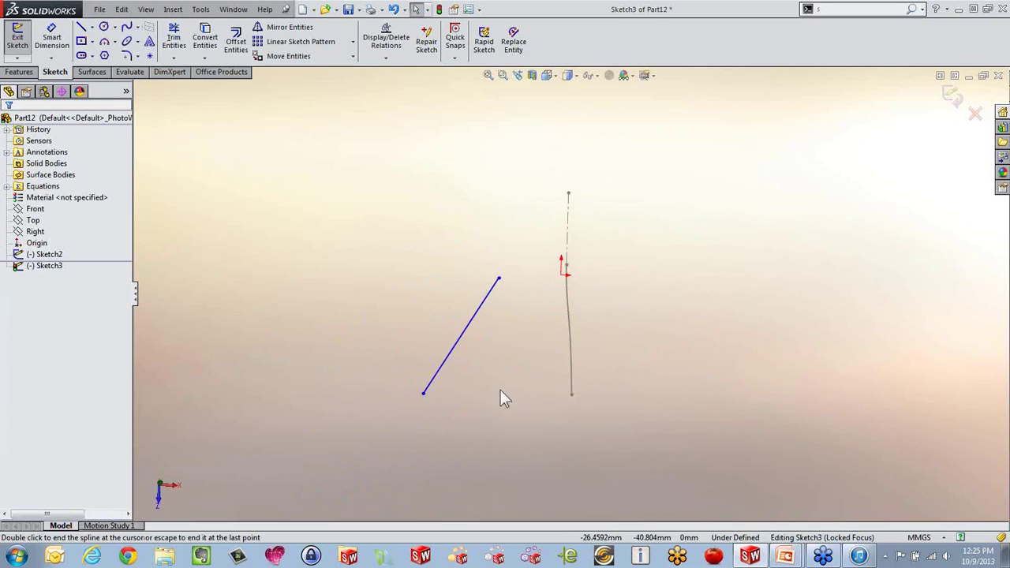
middle_click_drag(548, 278, 497, 262)
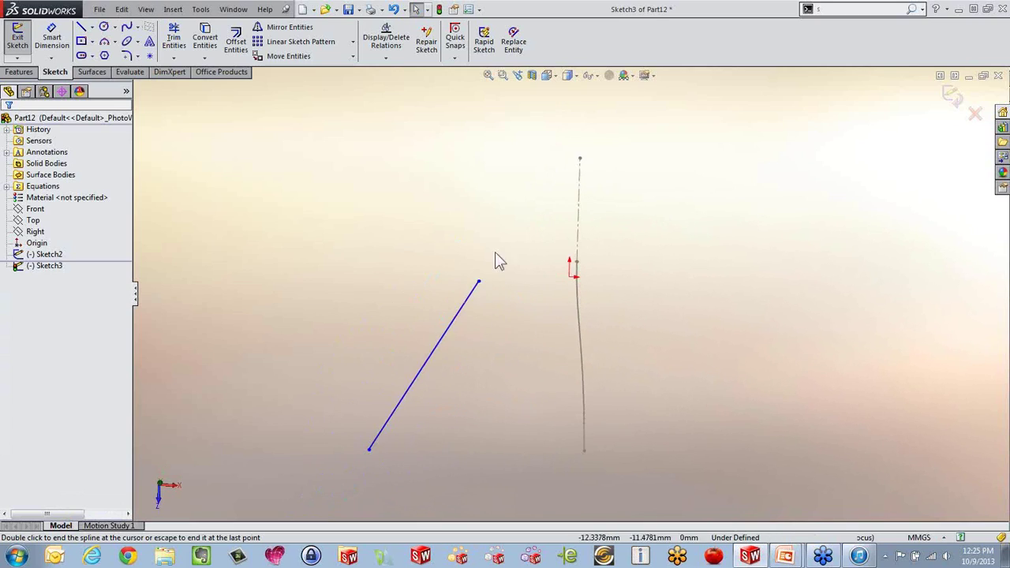
left_click(547, 75)
left_click(611, 140)
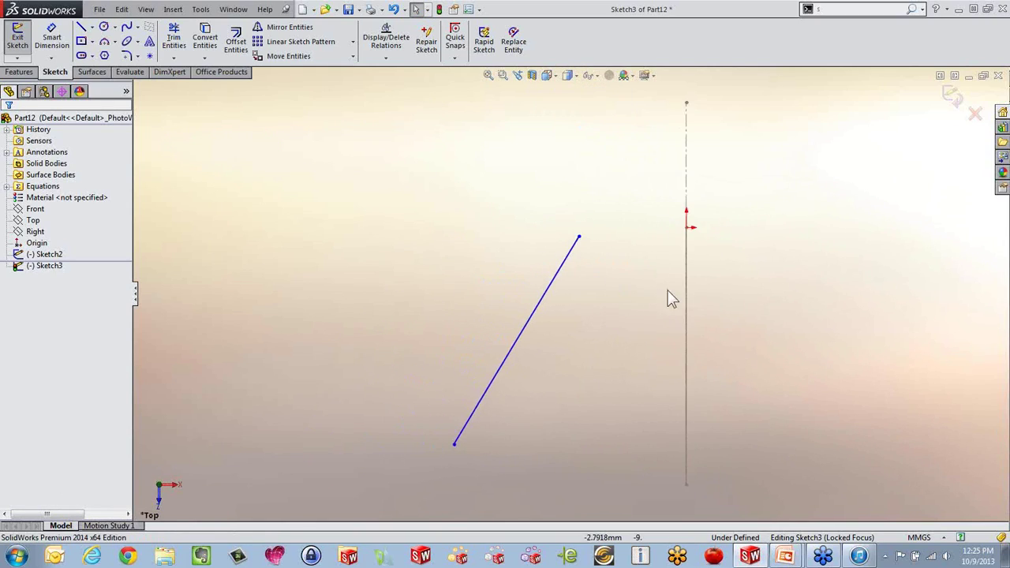
left_click(689, 229)
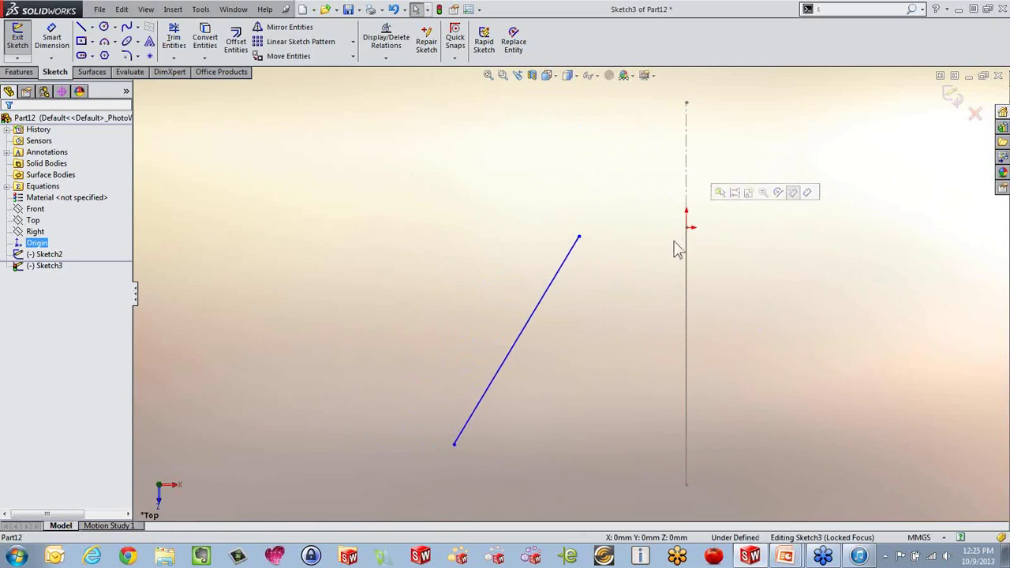
left_click(579, 237, "ctrl")
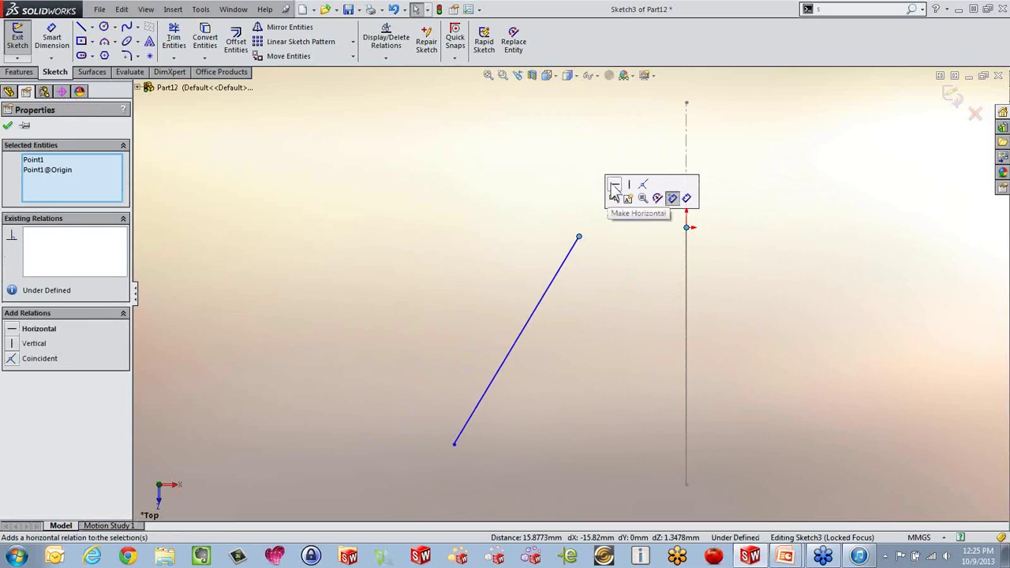
left_click(615, 184)
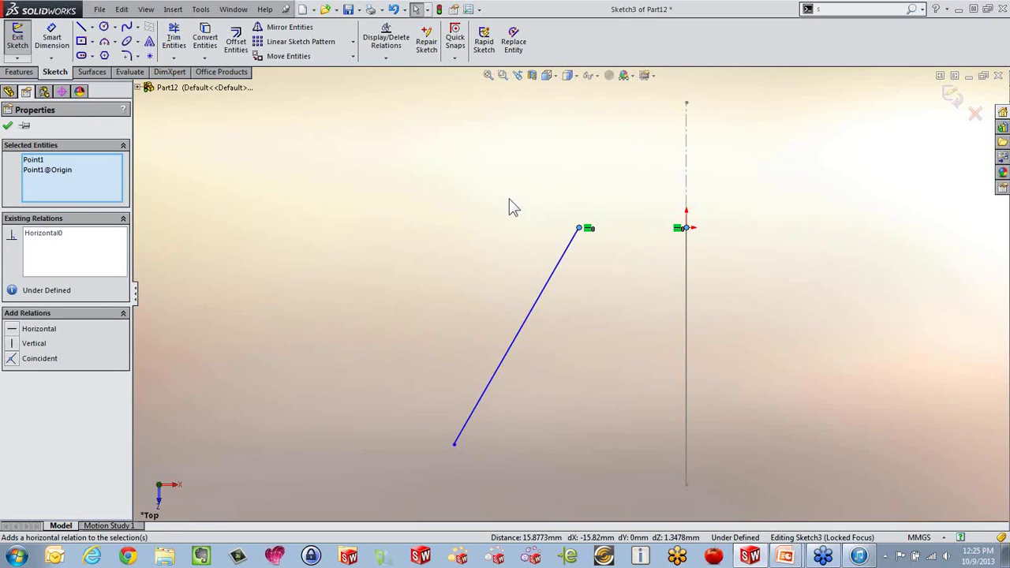
Step: Dimension the horizontal distance from the new spline's upper endpoint to the origin as 25 mm
right_click_drag(440, 257, 443, 196)
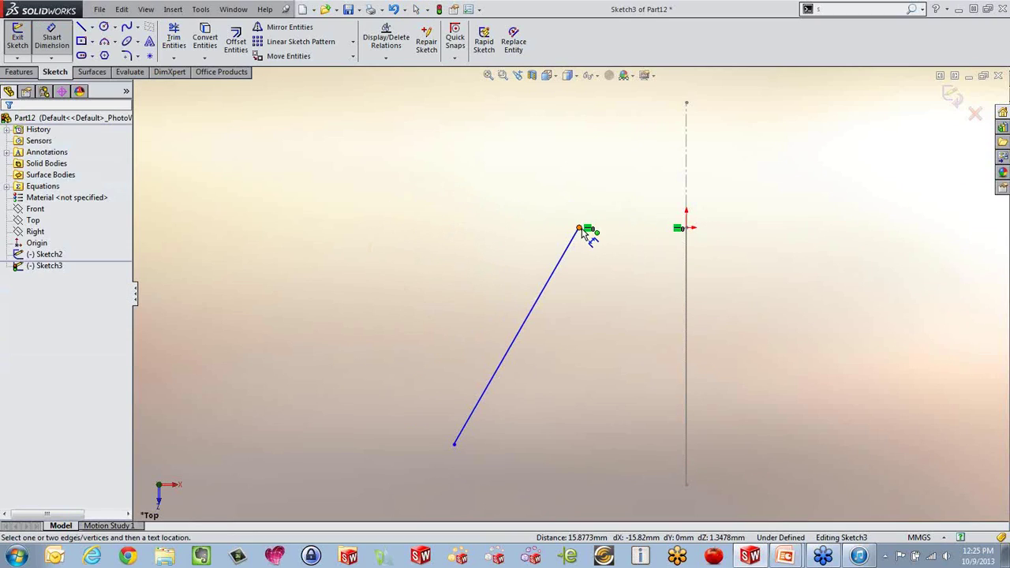
left_click(581, 229)
left_click(688, 228)
left_click(647, 197)
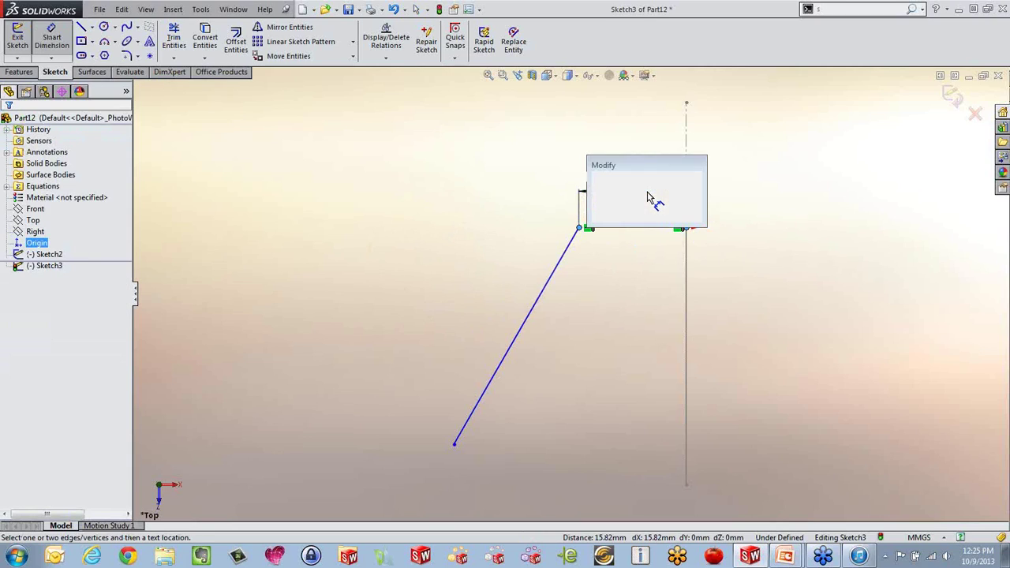
type("25")
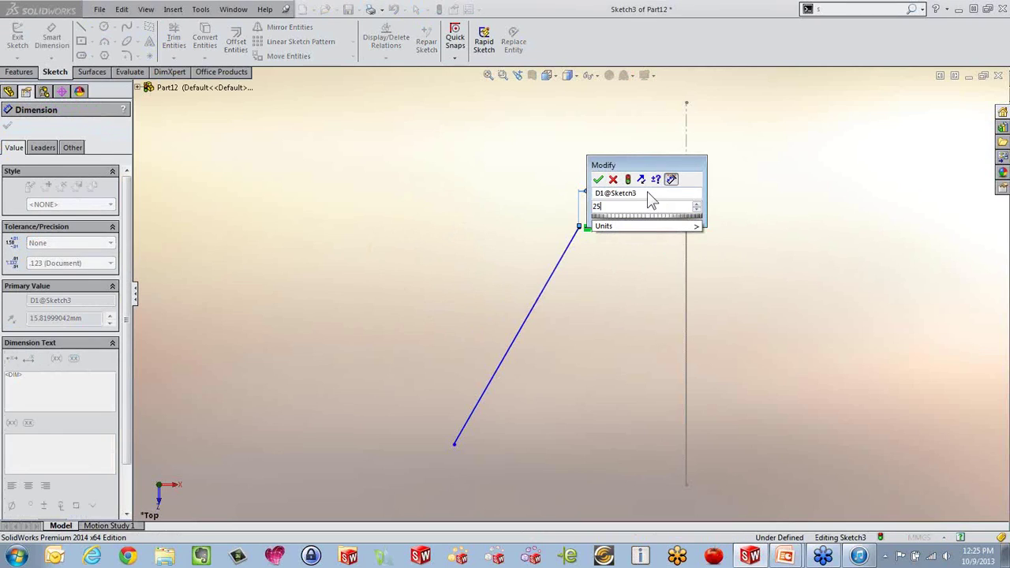
key("Return")
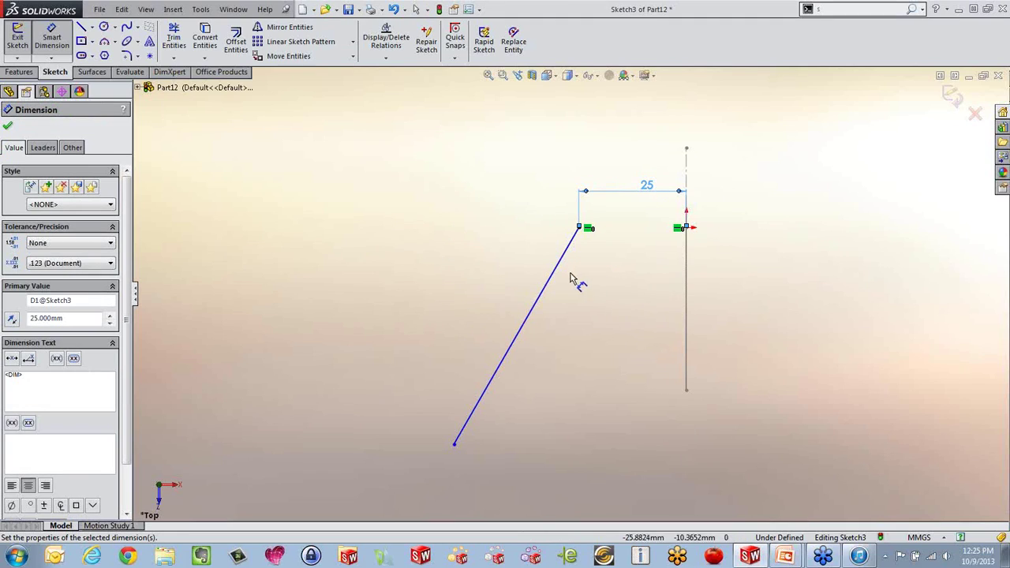
Step: Dimension the vertical distance between the spline's two endpoints as 38 mm
left_click(579, 228)
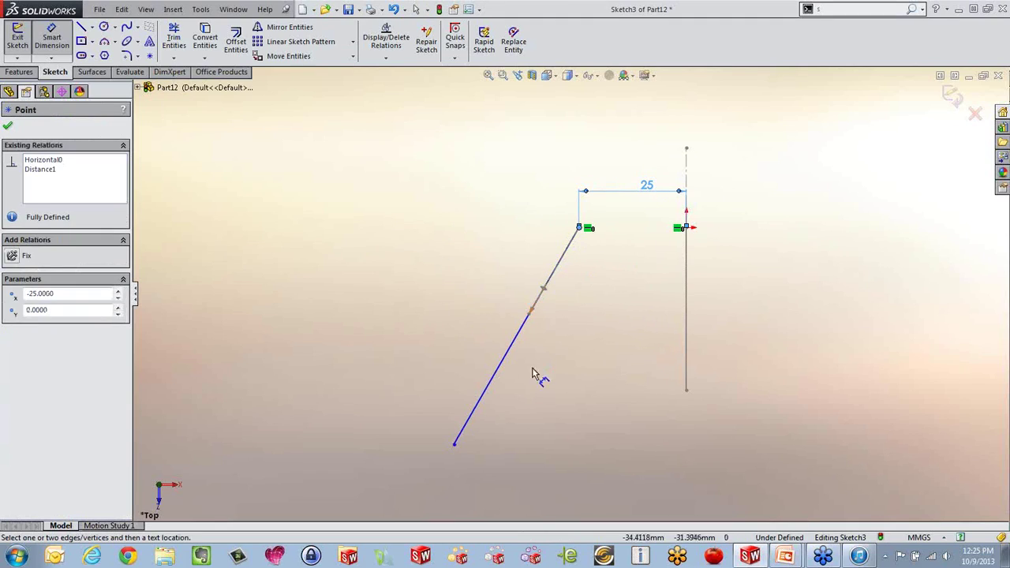
left_click(454, 444)
left_click(399, 338)
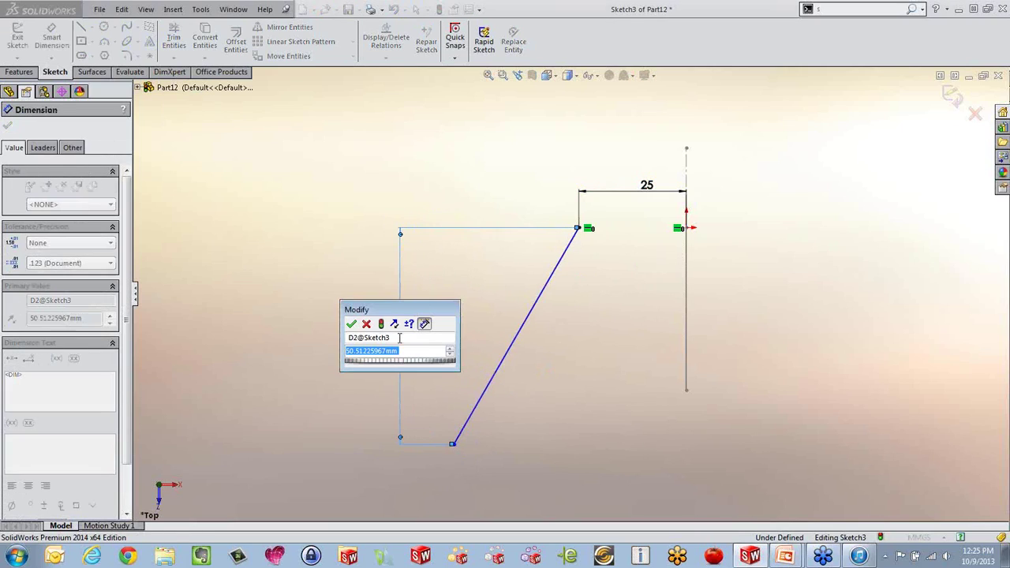
type("38")
key("Return")
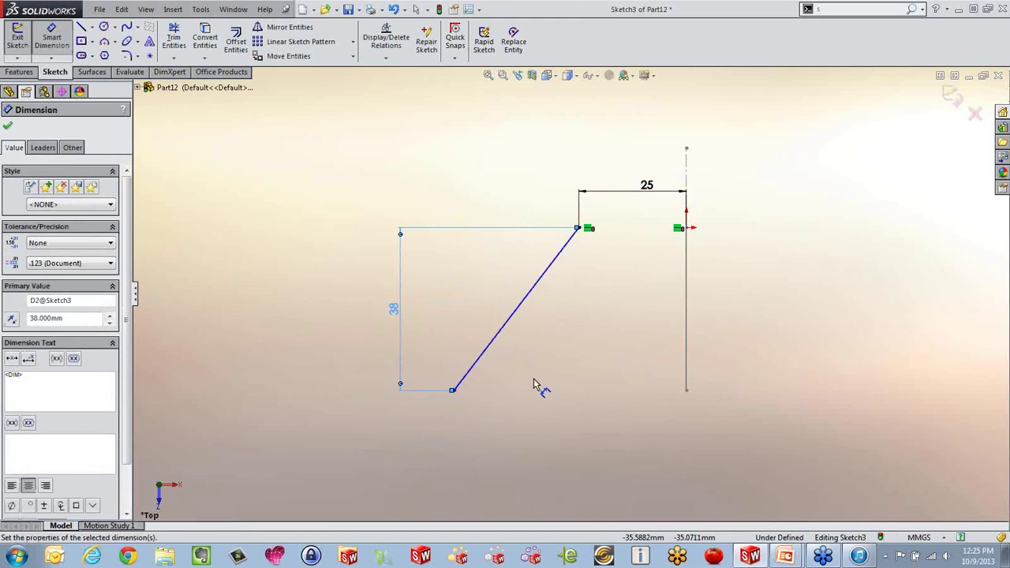
Step: Dimension the horizontal distance from the spline's lower endpoint to the origin as 36 mm
left_click(455, 392)
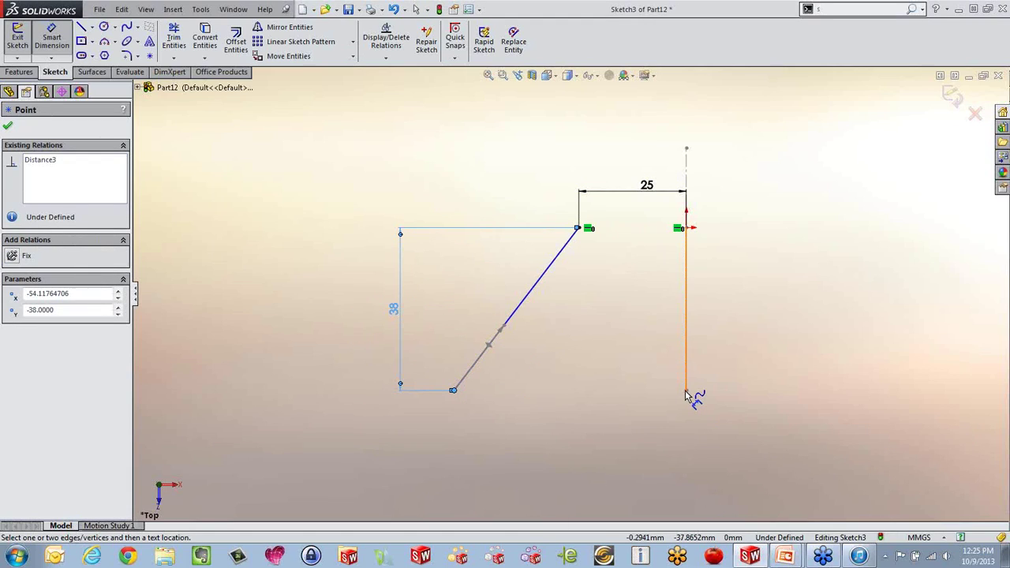
left_click(687, 247)
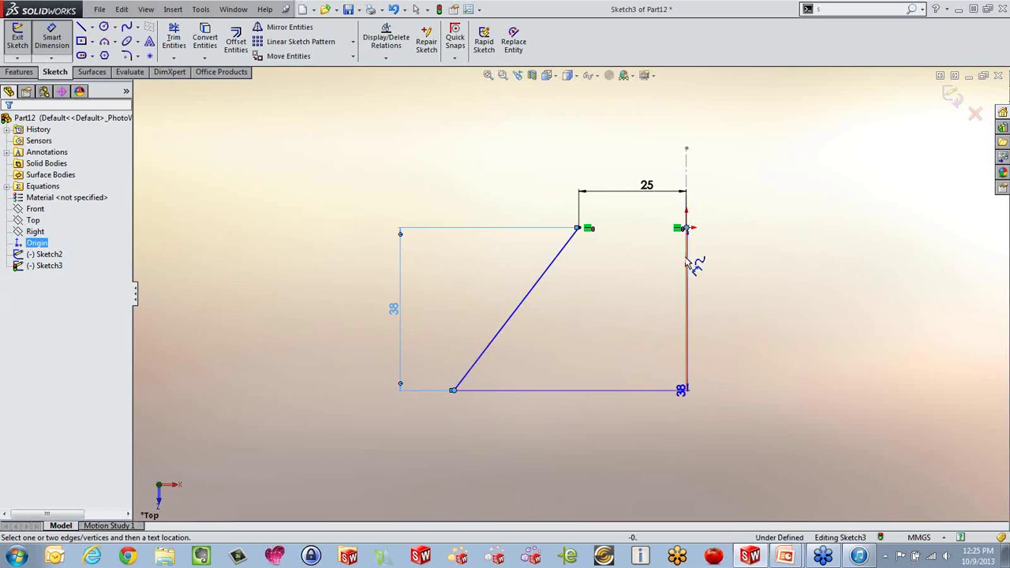
left_click(605, 433)
type("36")
key("Return")
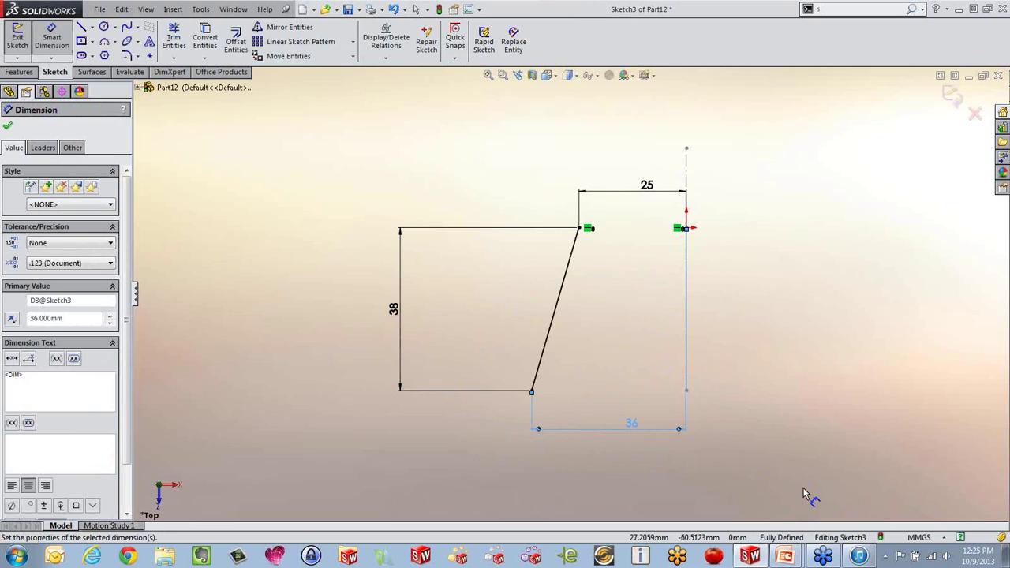
key("Escape")
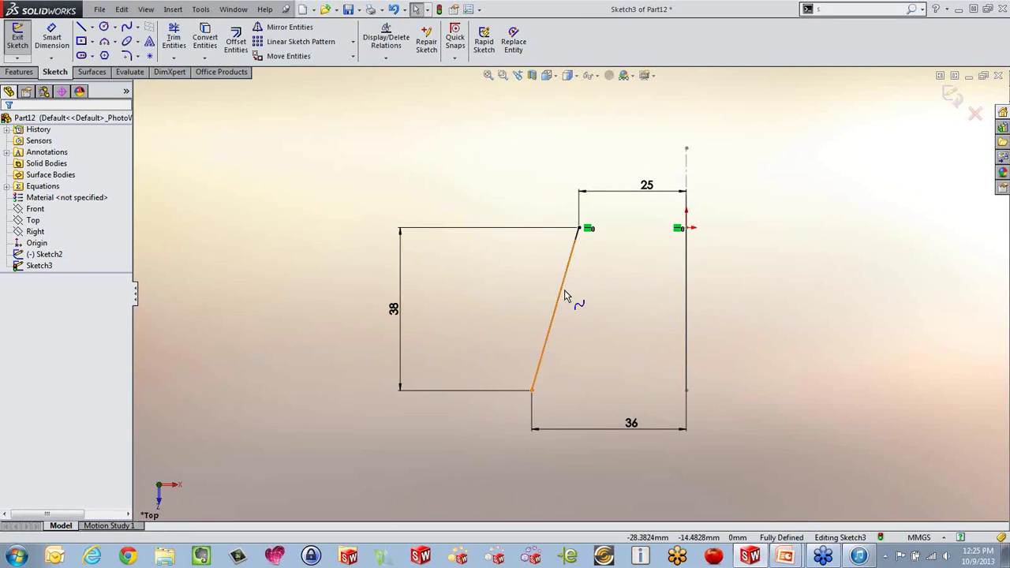
Step: Bend the spline by swinging the tangent handle at its upper end inward and back toward the curve
left_click(565, 290)
mouse_move(574, 284)
left_mouse_down()
mouse_move(587, 281)
mouse_move(564, 282)
mouse_move(614, 282)
mouse_move(512, 270)
mouse_move(592, 279)
mouse_move(583, 290)
mouse_move(543, 278)
mouse_move(592, 279)
mouse_move(515, 263)
mouse_move(605, 294)
left_mouse_up()
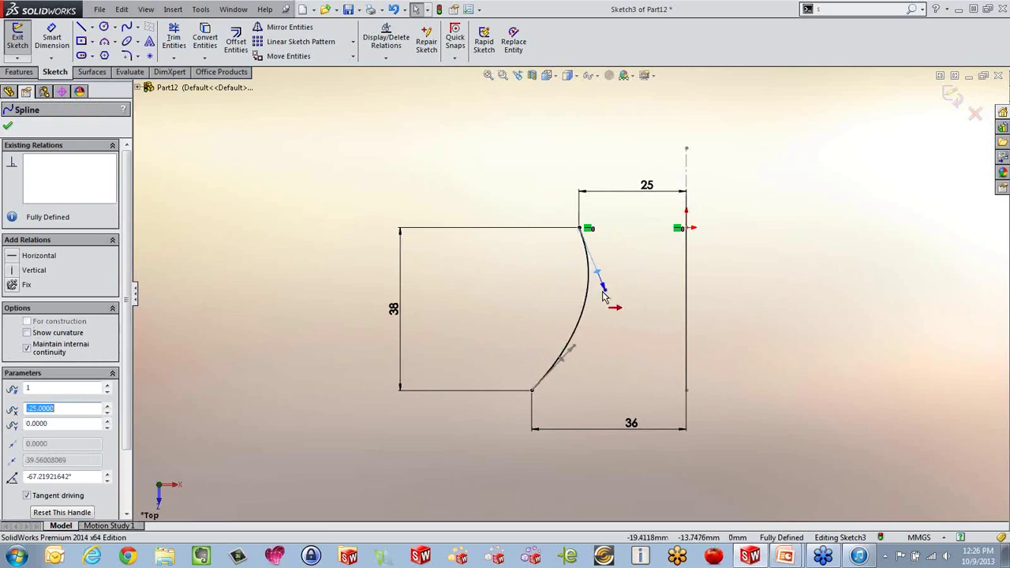
mouse_move(593, 354)
middle_mouse_down()
mouse_move(596, 282)
mouse_move(596, 312)
mouse_move(615, 311)
middle_mouse_up()
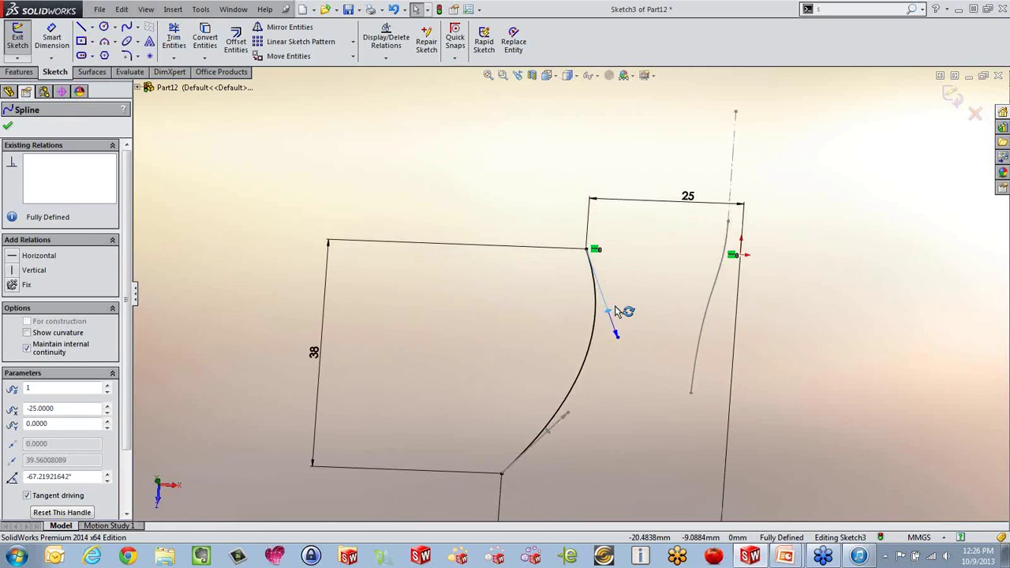
mouse_move(616, 316)
left_mouse_down()
mouse_move(591, 322)
mouse_move(542, 297)
mouse_move(593, 304)
mouse_move(557, 381)
left_mouse_up()
Step: Show the spline's curvature combs and swing the upper tangent handle outward so the curve bows the other way
left_click(551, 371)
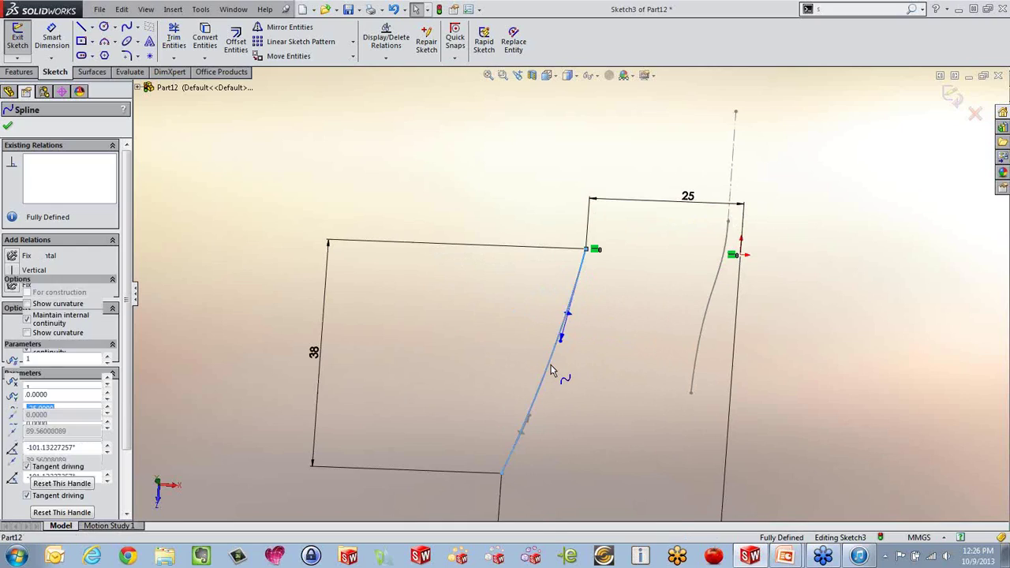
right_click(552, 371)
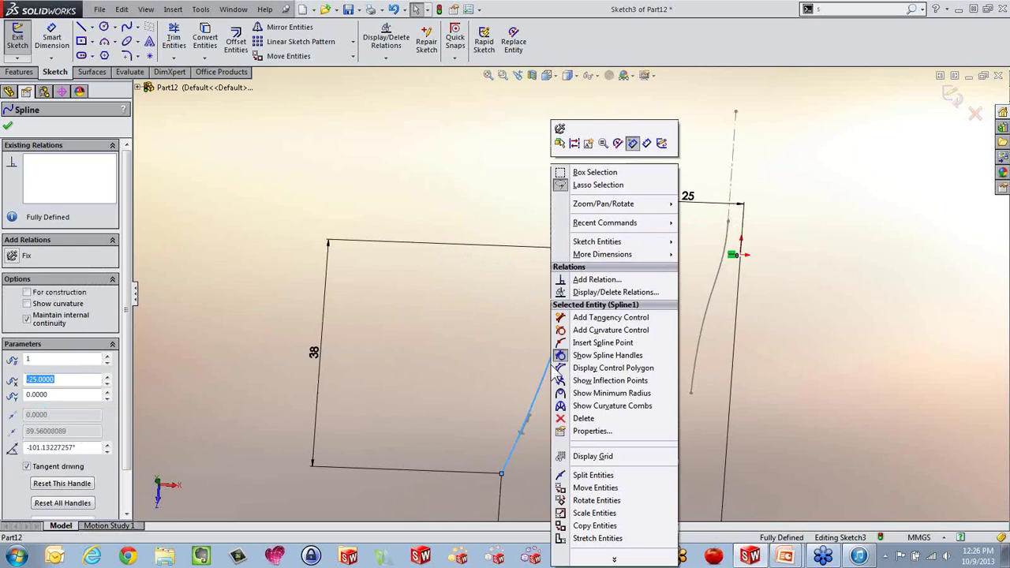
left_click(594, 411)
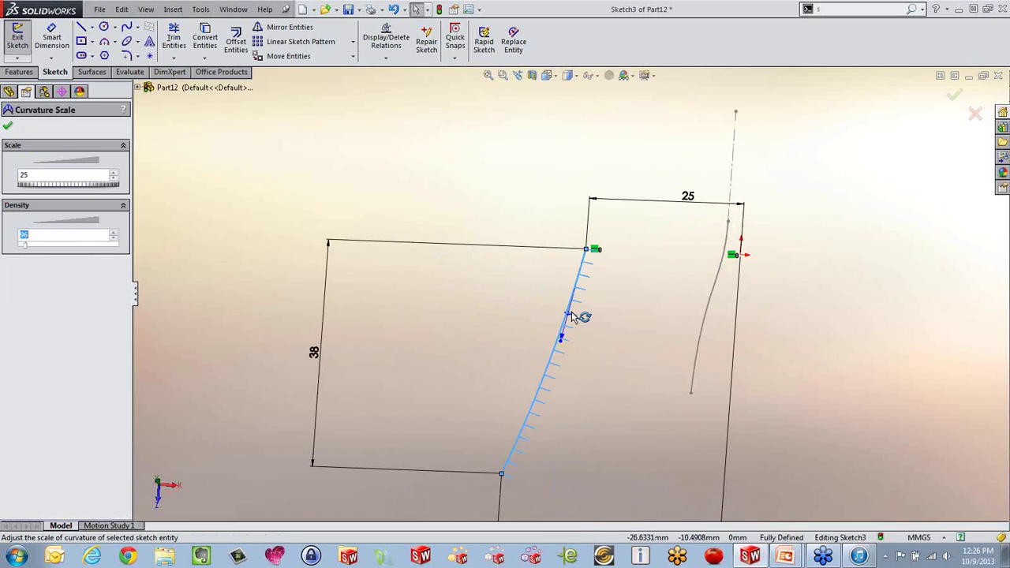
left_click_drag(581, 318, 574, 361)
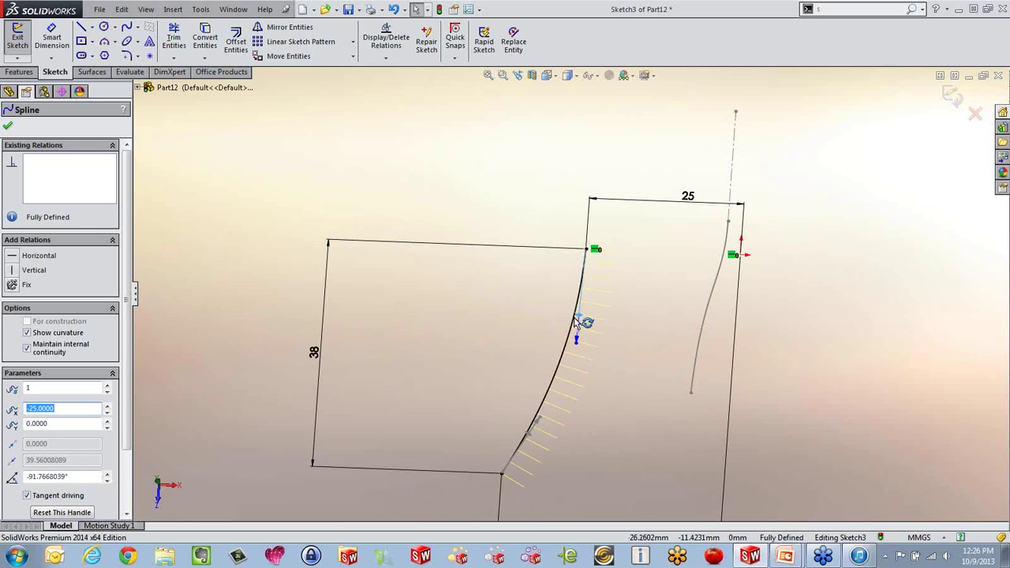
left_click_drag(582, 319, 533, 324)
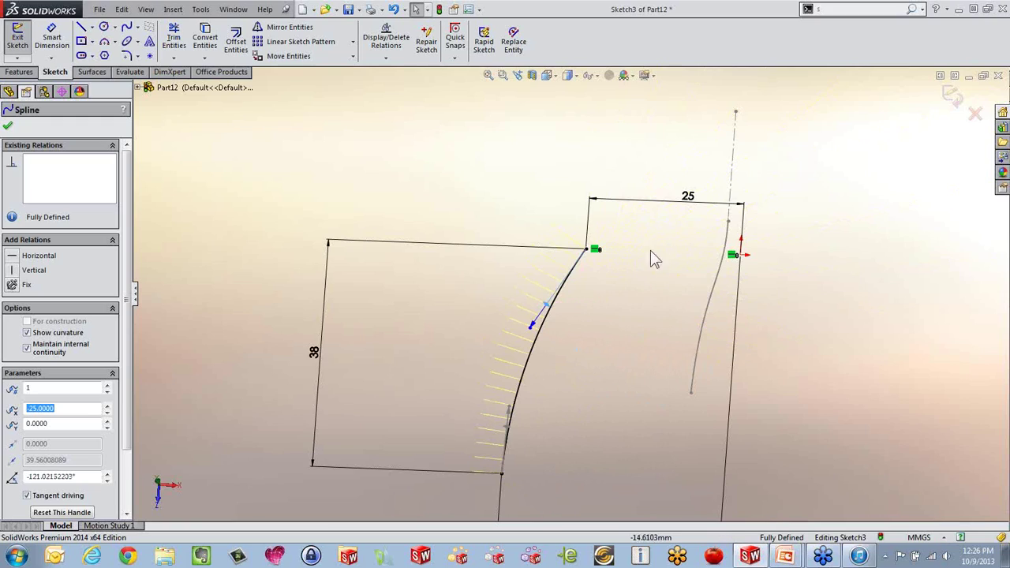
Step: Draw a vertical construction line about 20 mm long upward from the spline's upper endpoint
left_click(81, 27)
left_click(587, 250)
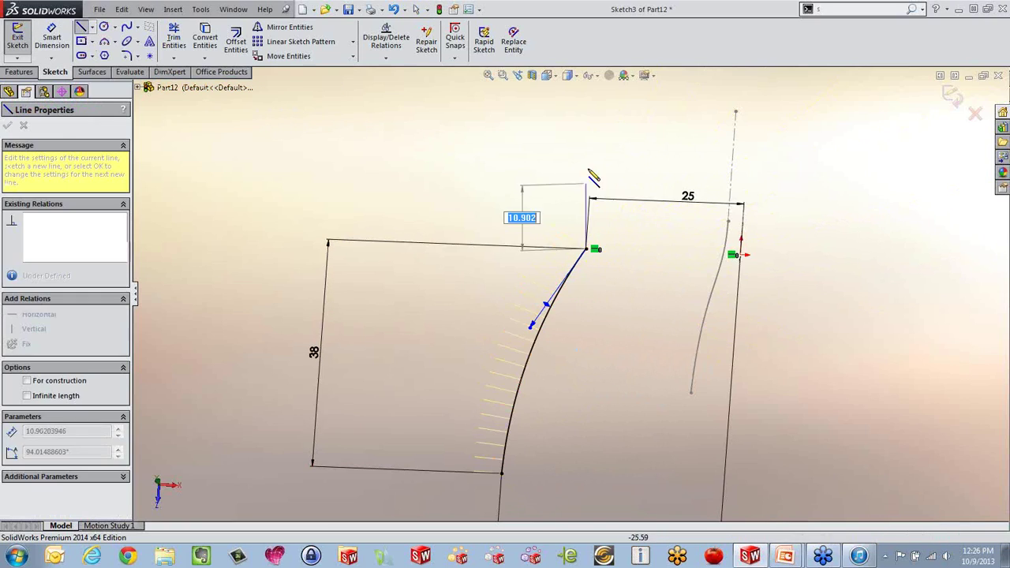
left_click(595, 131)
key("Escape")
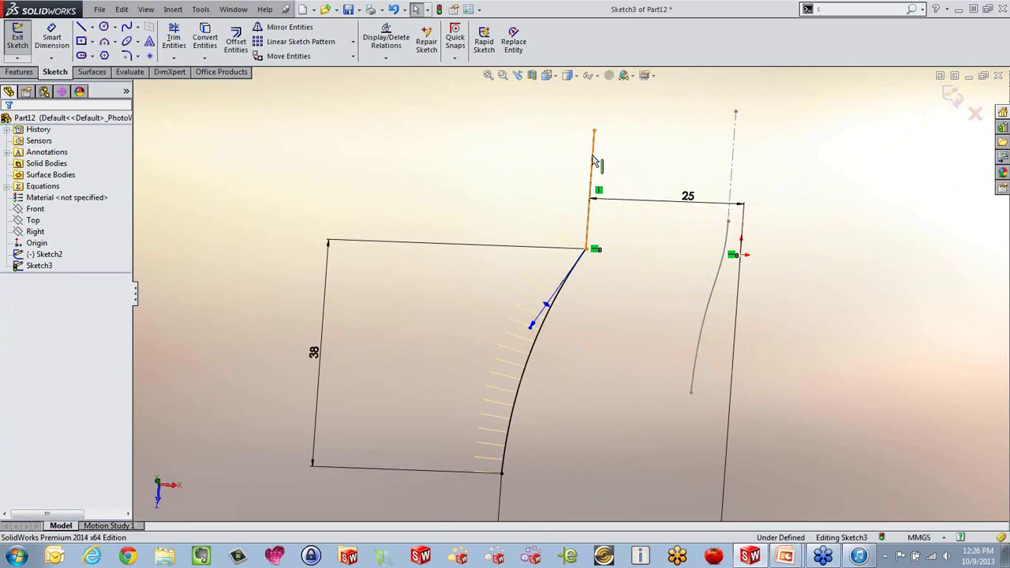
left_click(596, 157)
left_click(620, 286)
Step: Add a tangent relation between the spline and the vertical construction line, and exit the sketch
scroll(616, 284, "down", 2)
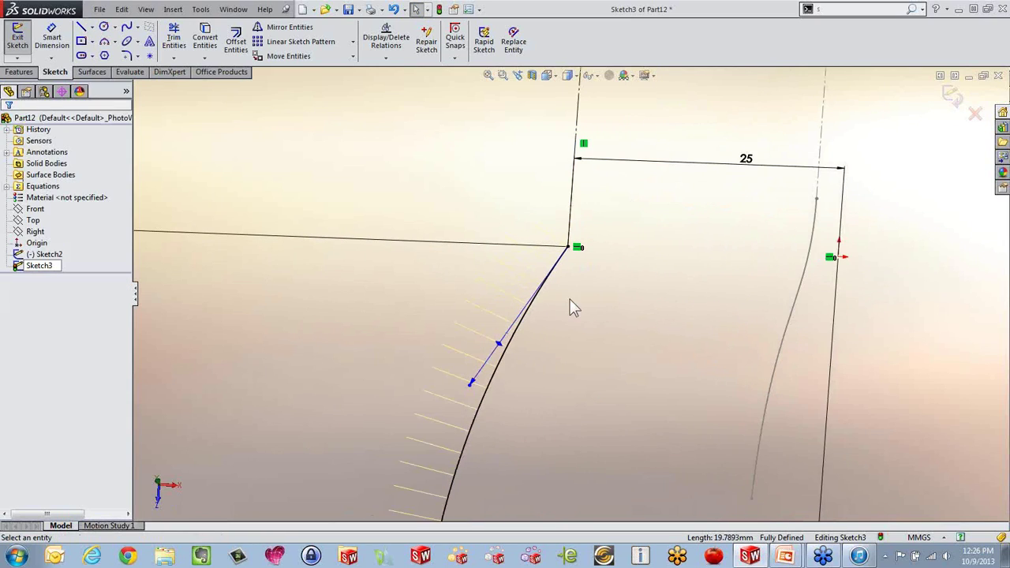
left_click(545, 306)
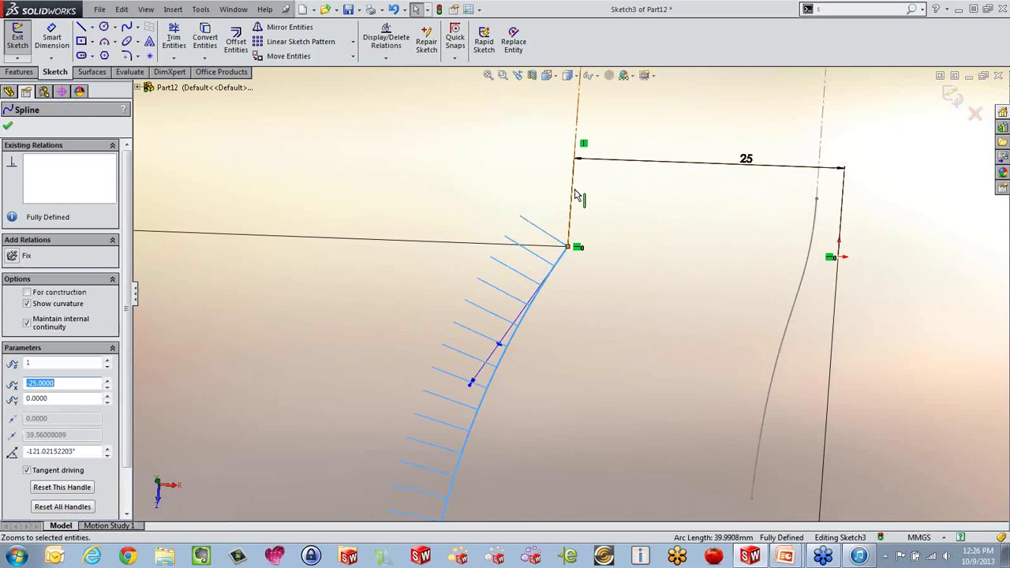
left_click(579, 130, "ctrl")
left_click(624, 138)
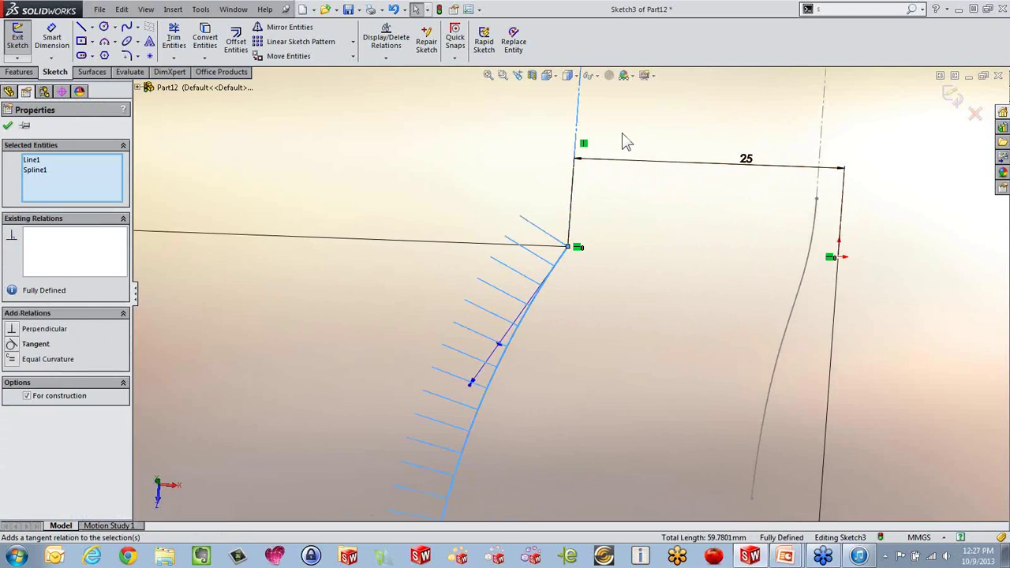
scroll(631, 264, "up", 3)
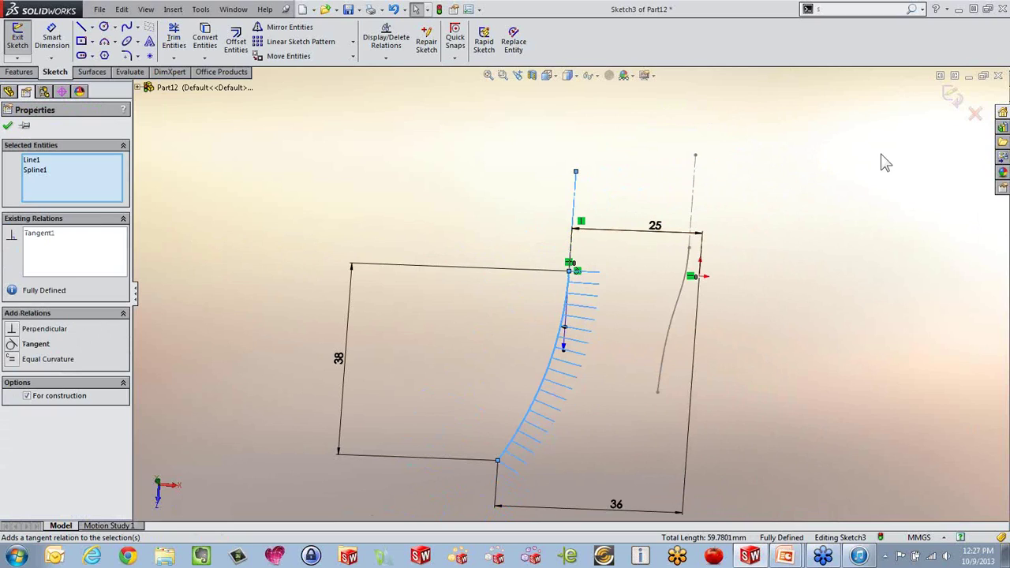
left_click(953, 95)
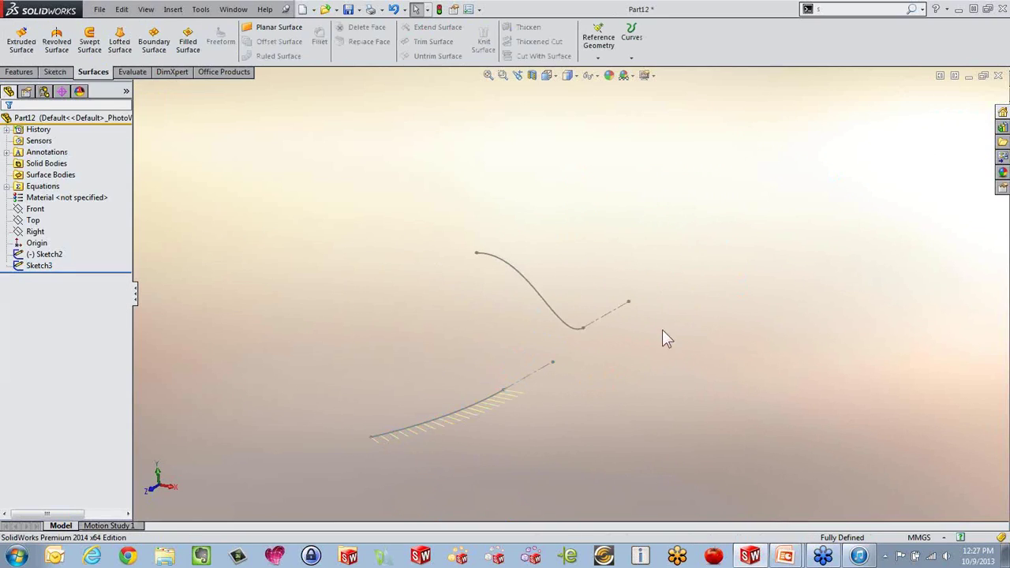
Step: Turn off the curvature combs on the Top plane spline
scroll(483, 414, "down", 2)
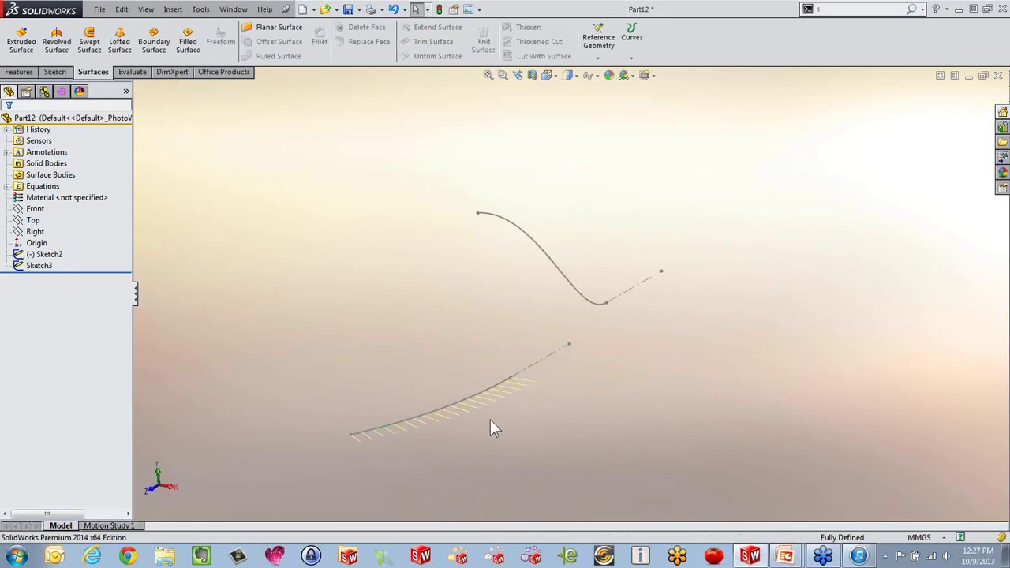
right_click(451, 406)
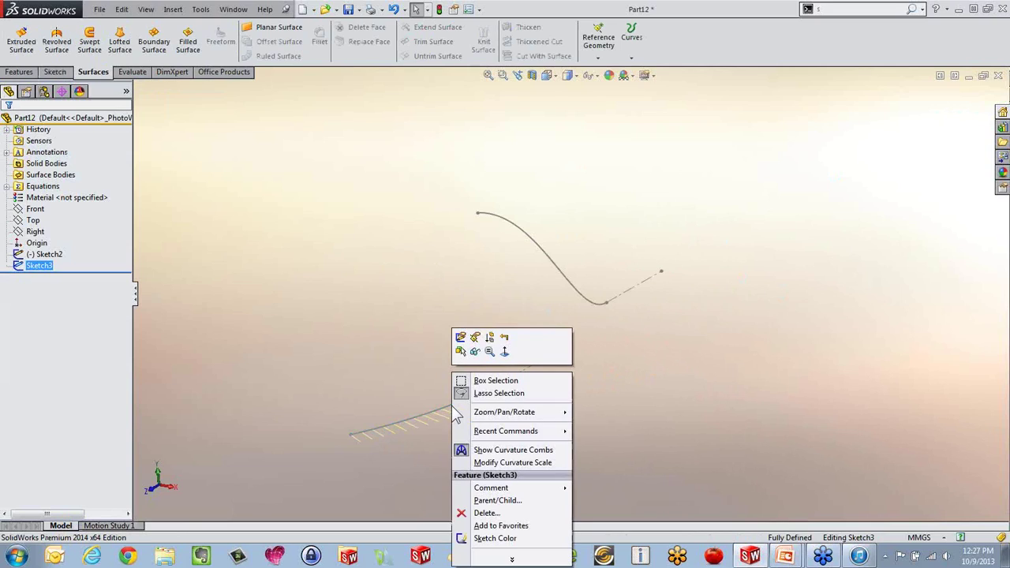
left_click(475, 450)
left_click(460, 306)
scroll(468, 319, "up", 3)
mouse_move(469, 319)
middle_mouse_down()
mouse_move(534, 312)
mouse_move(584, 255)
mouse_move(634, 323)
mouse_move(684, 361)
mouse_move(720, 308)
mouse_move(631, 279)
mouse_move(578, 287)
mouse_move(555, 214)
mouse_move(517, 293)
mouse_move(517, 334)
mouse_move(489, 392)
mouse_move(535, 260)
mouse_move(550, 268)
mouse_move(529, 292)
mouse_move(550, 273)
mouse_move(546, 327)
mouse_move(530, 323)
middle_mouse_up()
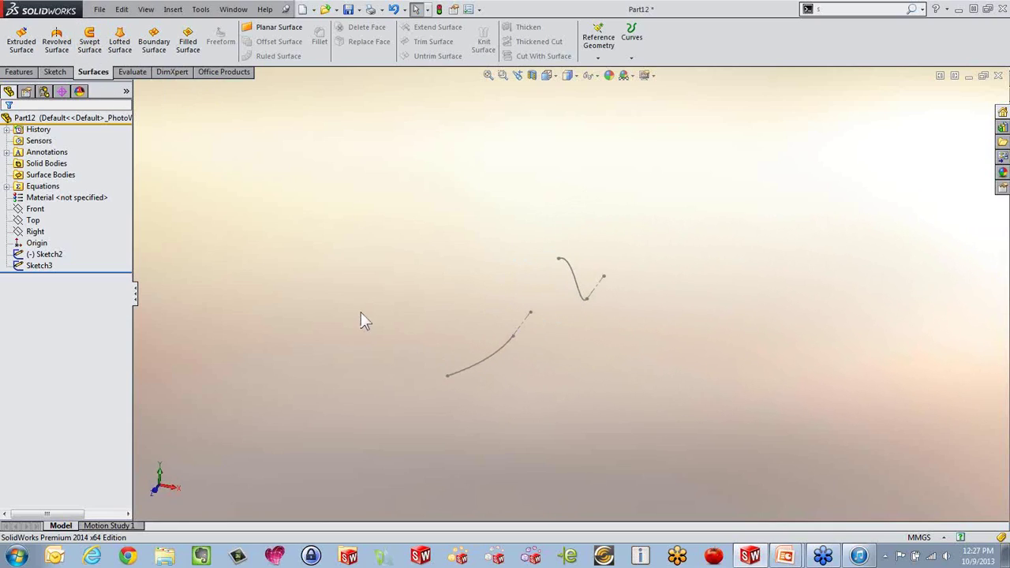
Step: Start a sketch on the Front plane and draw a slanted two-point spline about 19 mm wide and 20 mm high between the two curves
left_click(34, 231)
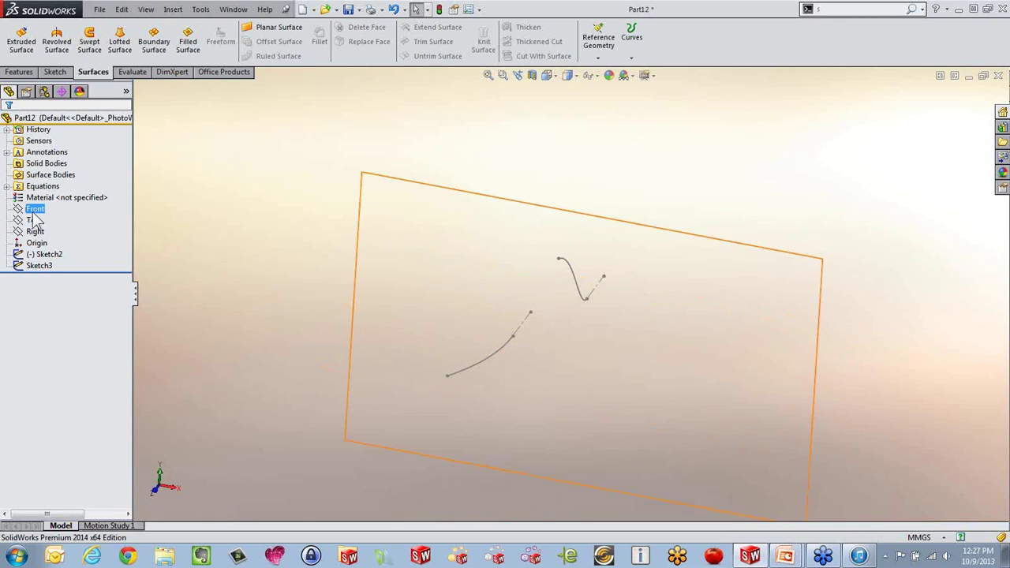
left_click(35, 210)
middle_click_drag(323, 323, 160, 313)
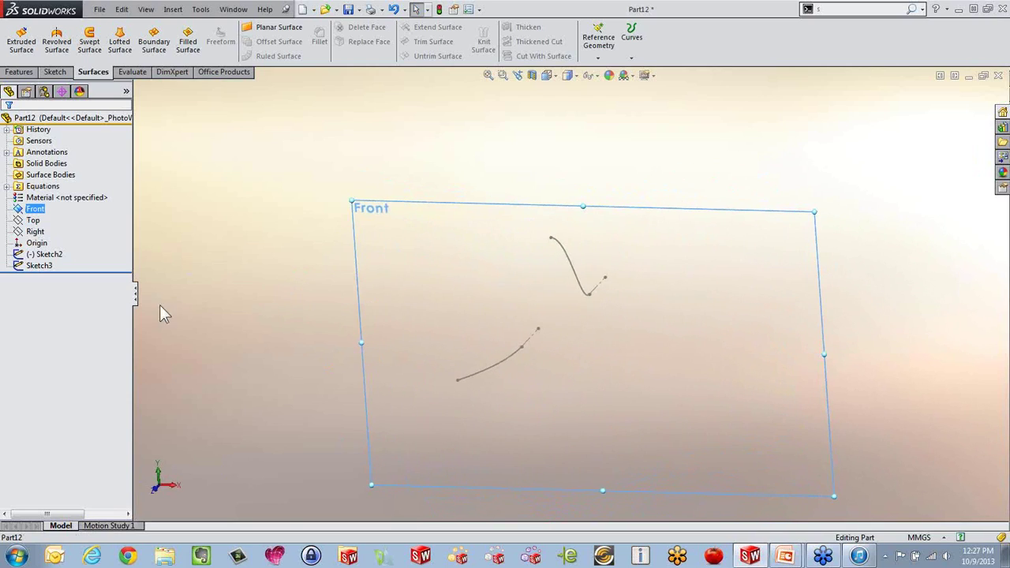
left_click(33, 210)
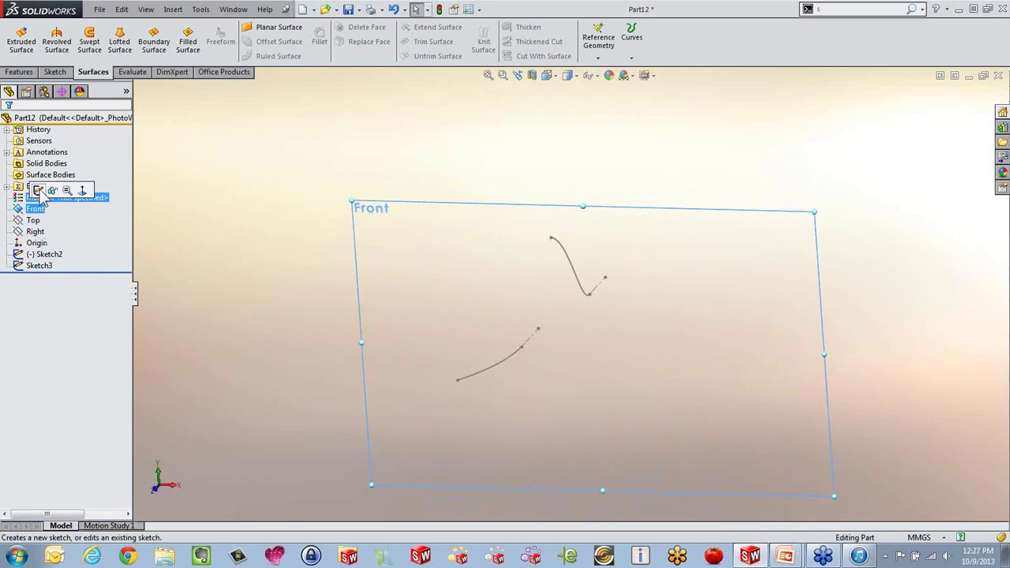
left_click(38, 192)
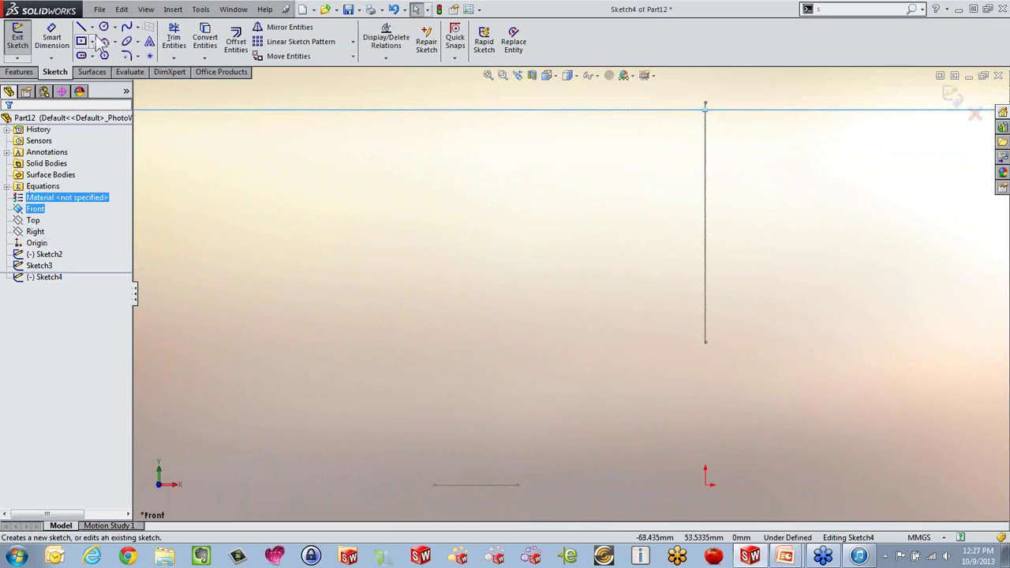
left_click(127, 29)
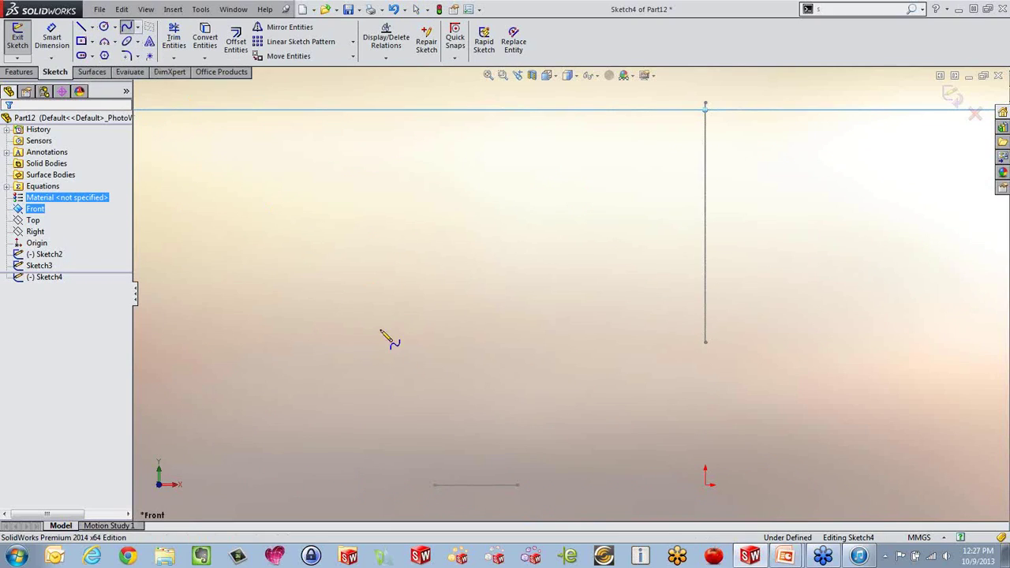
left_click(521, 448)
left_click(663, 296)
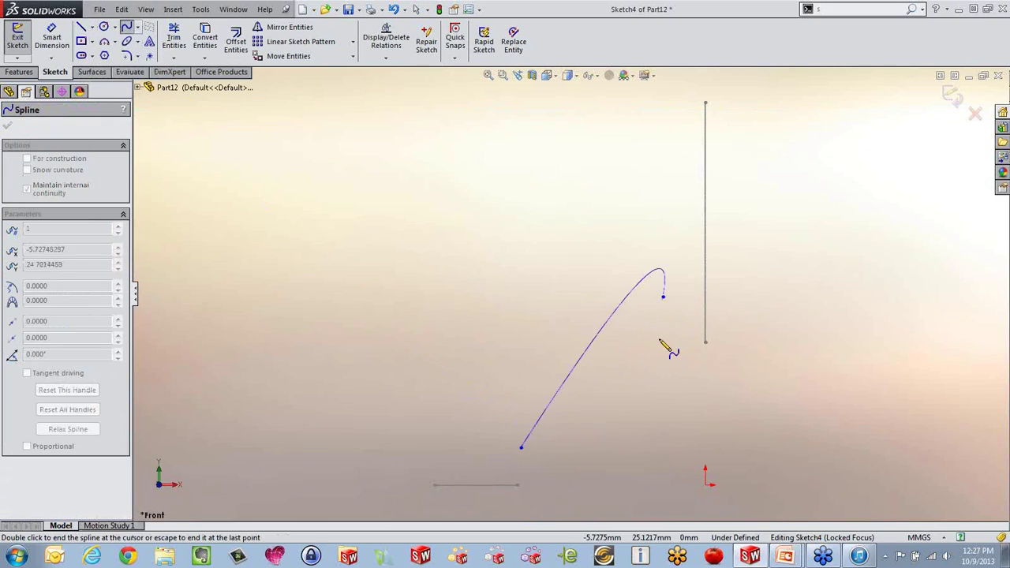
key("Escape")
Step: Add a pierce relation between the new spline's upper endpoint and the Right plane spline
mouse_move(639, 398)
middle_mouse_down()
mouse_move(650, 392)
mouse_move(677, 417)
mouse_move(679, 442)
mouse_move(674, 379)
middle_mouse_up()
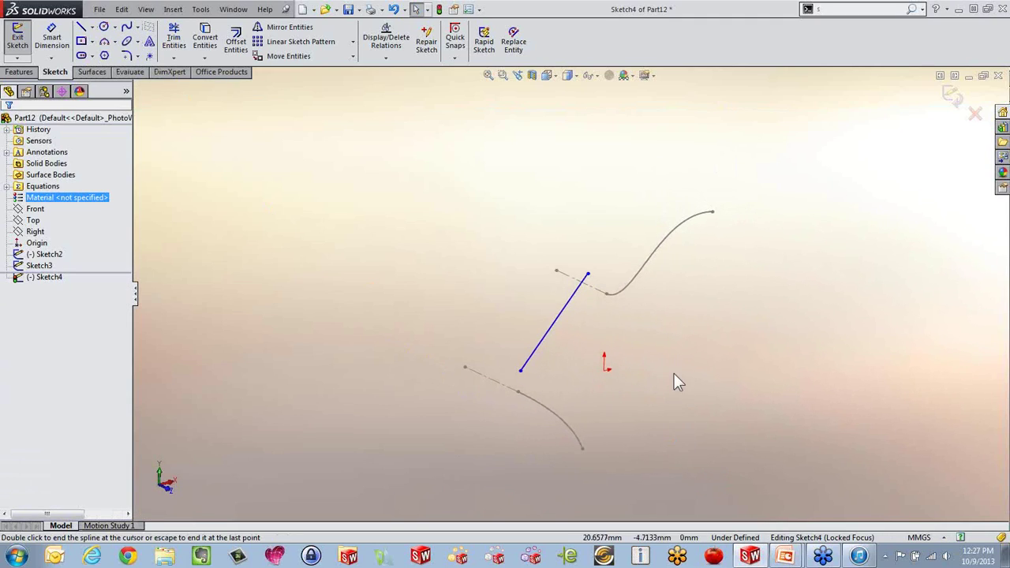
scroll(605, 316, "down", 2)
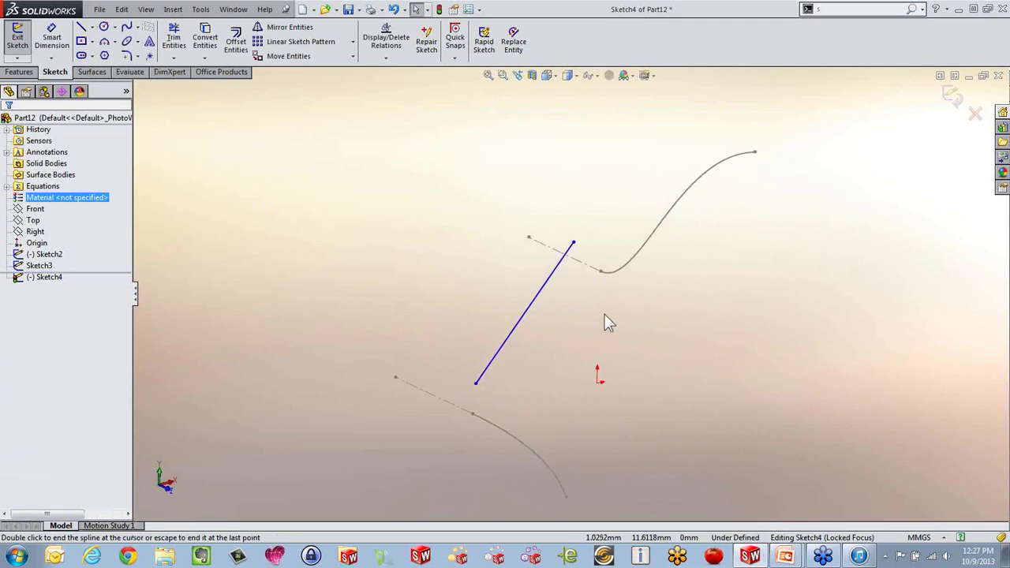
left_click(573, 243)
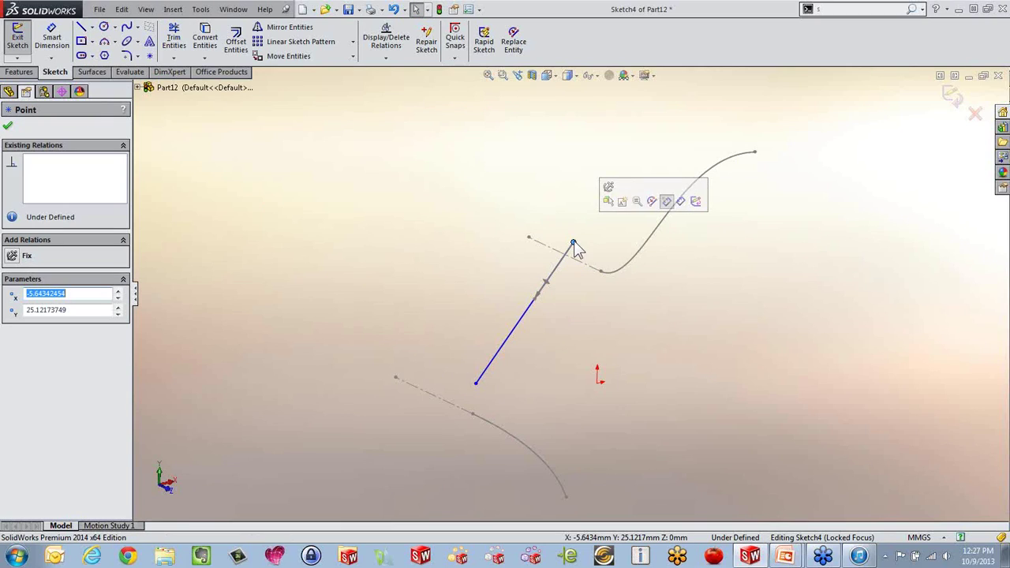
left_click(612, 276, "ctrl")
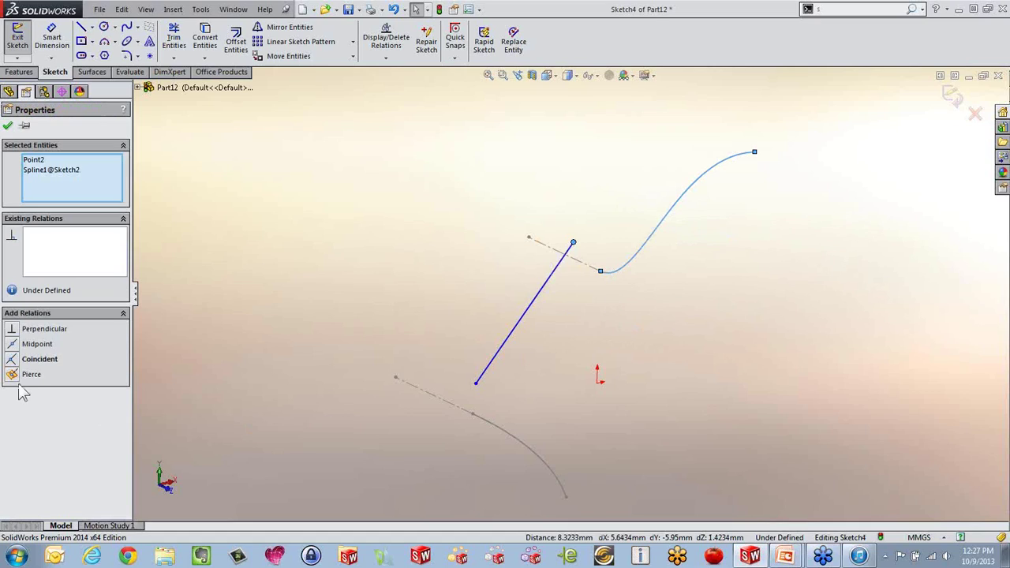
left_click(13, 375)
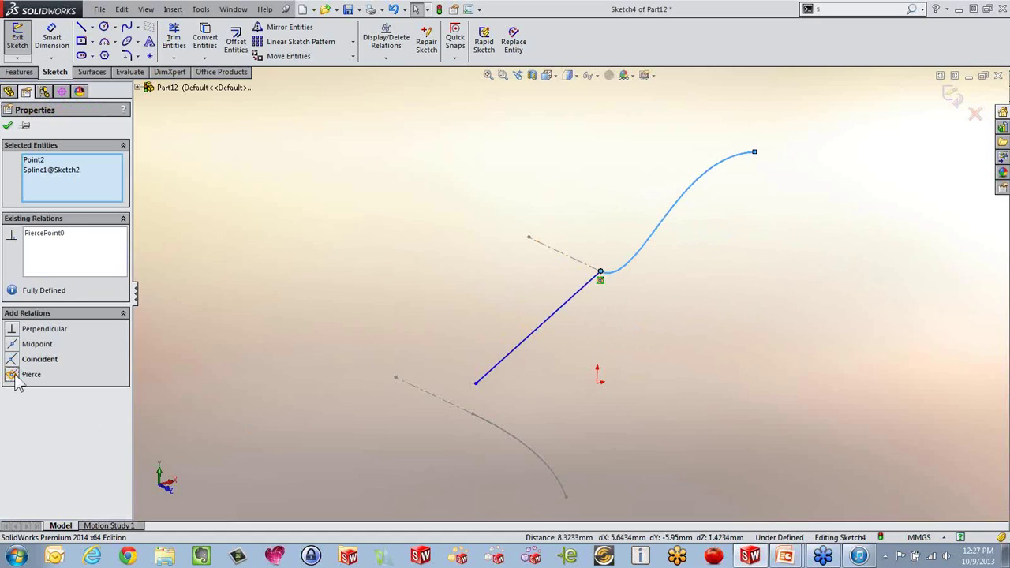
left_click(182, 350)
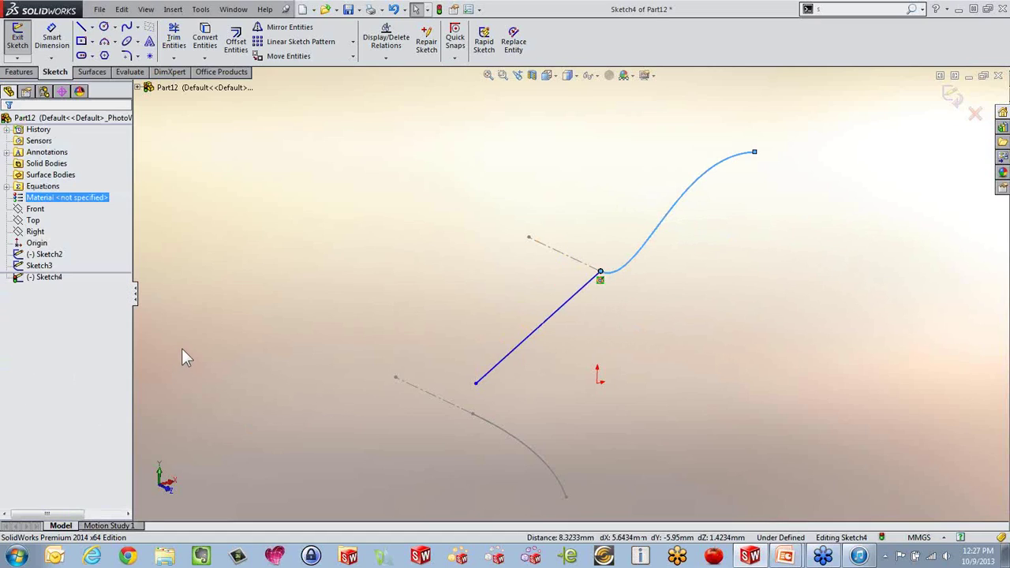
Step: Add a pierce relation between the new spline's lower endpoint and the Top plane spline
left_click(476, 384)
left_click(485, 420, "ctrl")
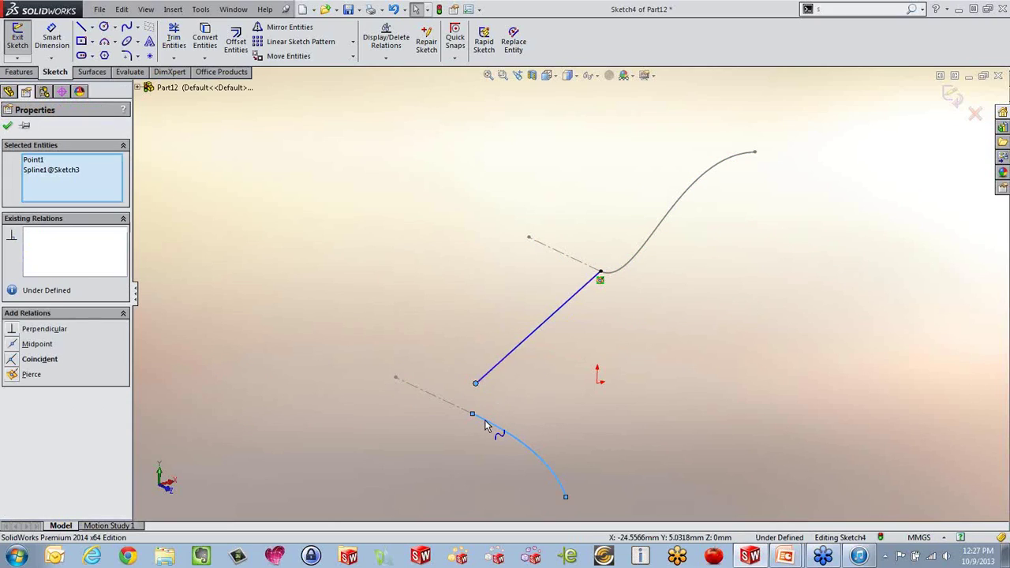
left_click(592, 381)
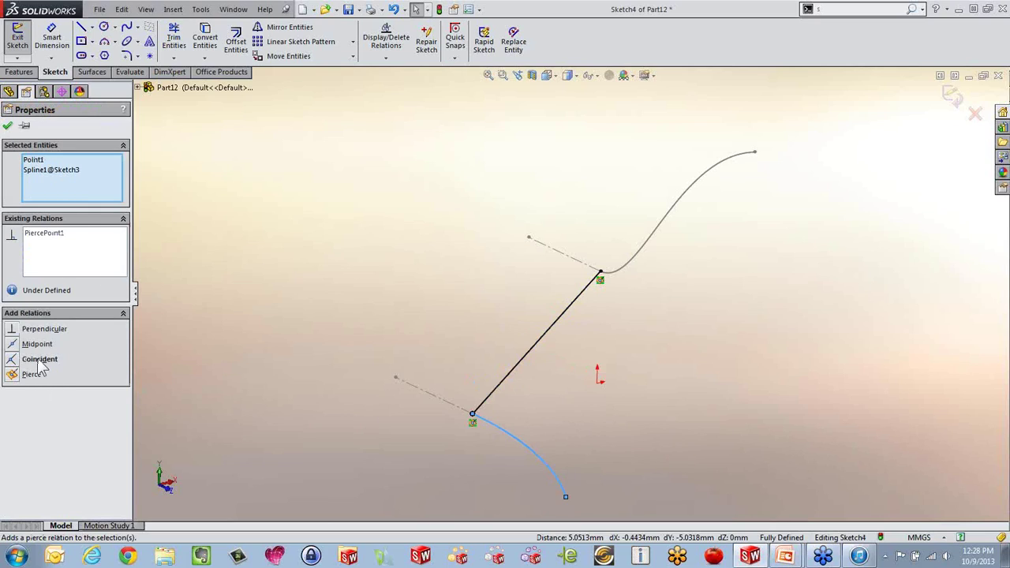
left_click(7, 126)
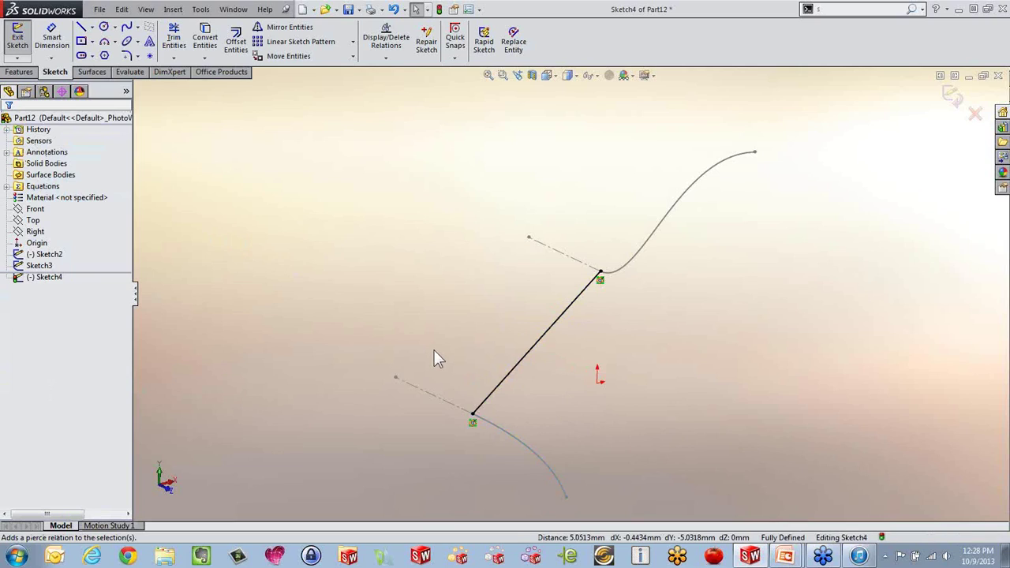
Step: Bow the straight spline between the two side curves outward with its end tangent handles, the upper one nearly horizontal, and exit the sketch
middle_click_drag(434, 350, 557, 385)
left_click(553, 360)
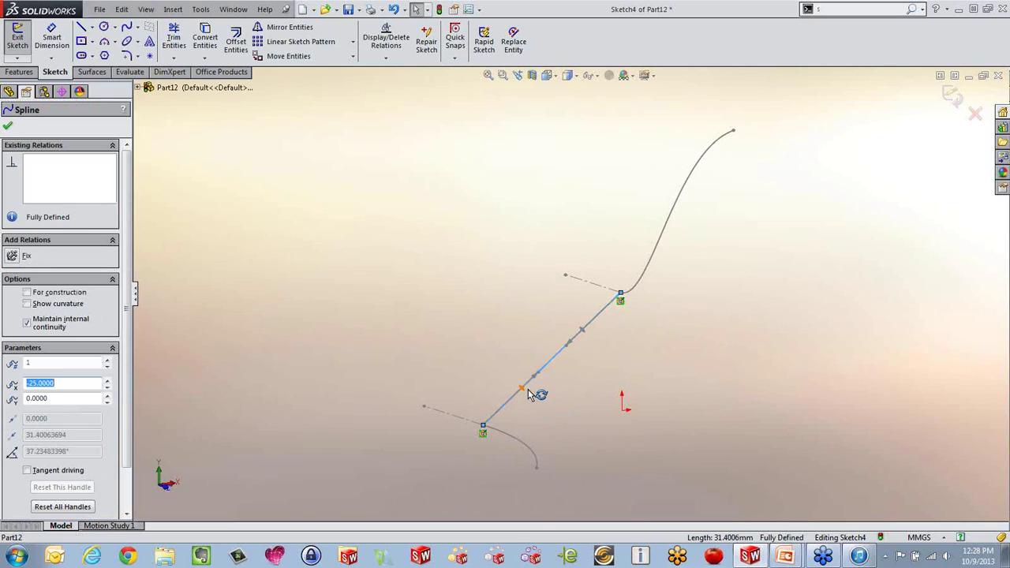
left_click_drag(527, 393, 502, 353)
middle_click_drag(624, 411, 608, 316)
mouse_move(605, 311)
left_mouse_down()
mouse_move(618, 263)
mouse_move(600, 300)
left_mouse_up()
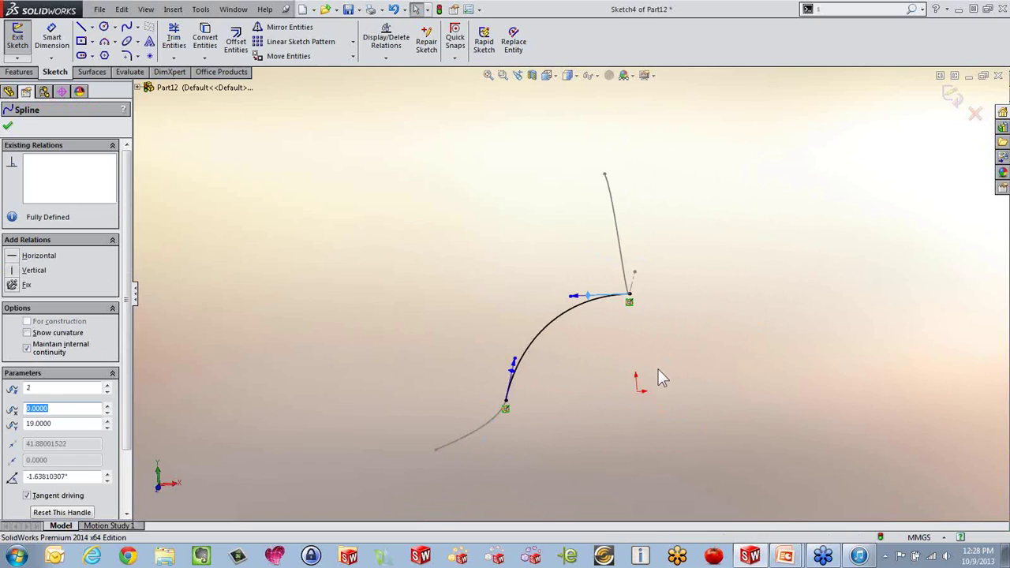
middle_click_drag(659, 376, 722, 293)
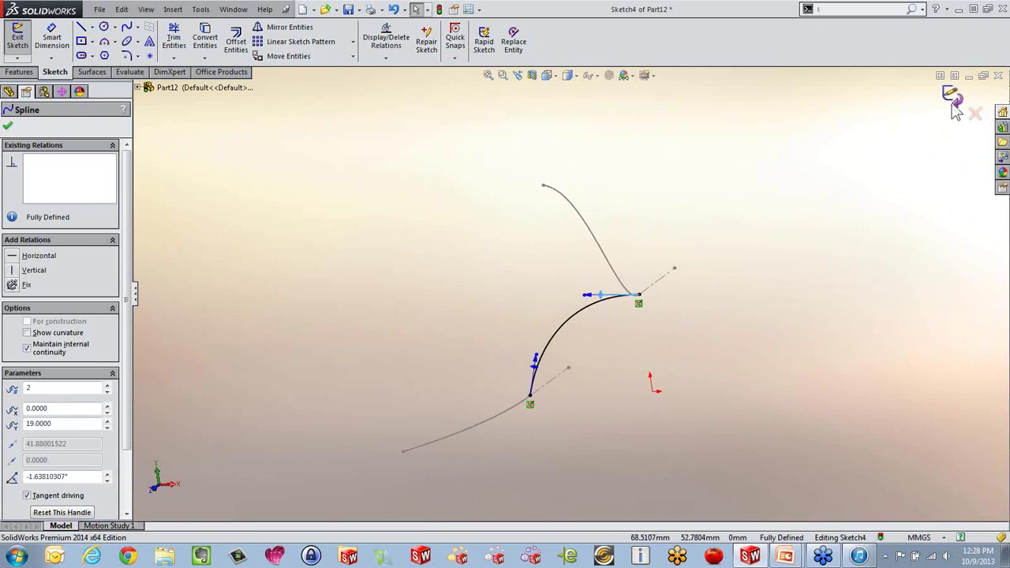
left_click(953, 98)
mouse_move(828, 255)
middle_mouse_down()
mouse_move(780, 299)
mouse_move(617, 323)
mouse_move(568, 280)
mouse_move(625, 260)
mouse_move(680, 322)
middle_mouse_up()
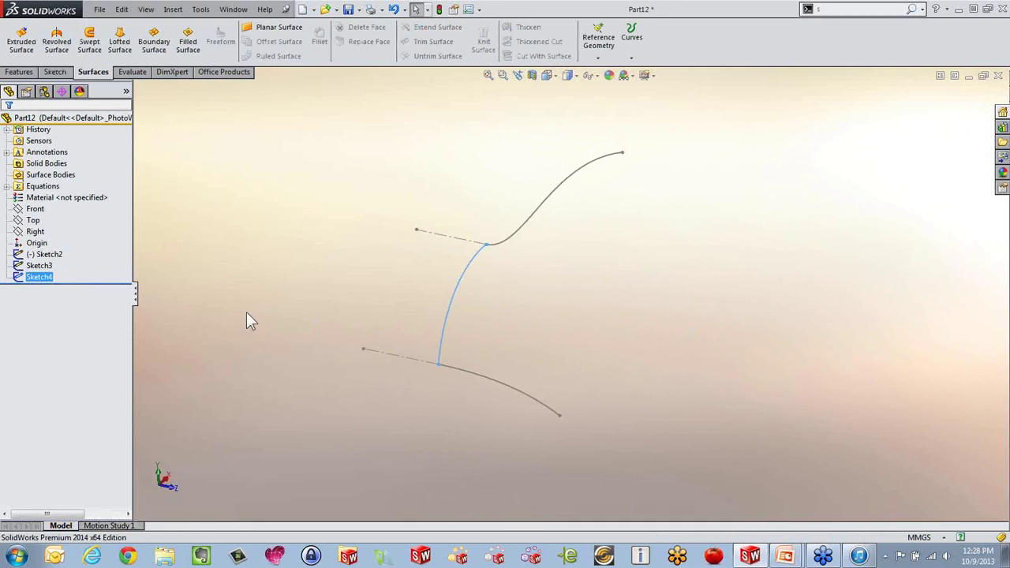
left_click(103, 52)
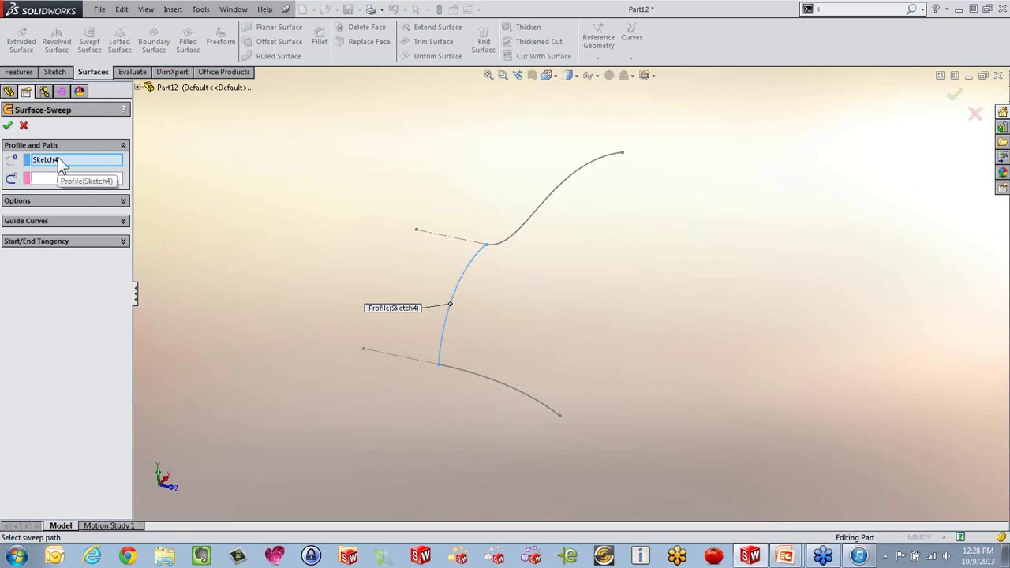
left_click(46, 178)
mouse_move(452, 449)
middle_mouse_down()
mouse_move(478, 460)
mouse_move(455, 372)
middle_mouse_up()
left_click(462, 352)
middle_click_drag(406, 420, 411, 352)
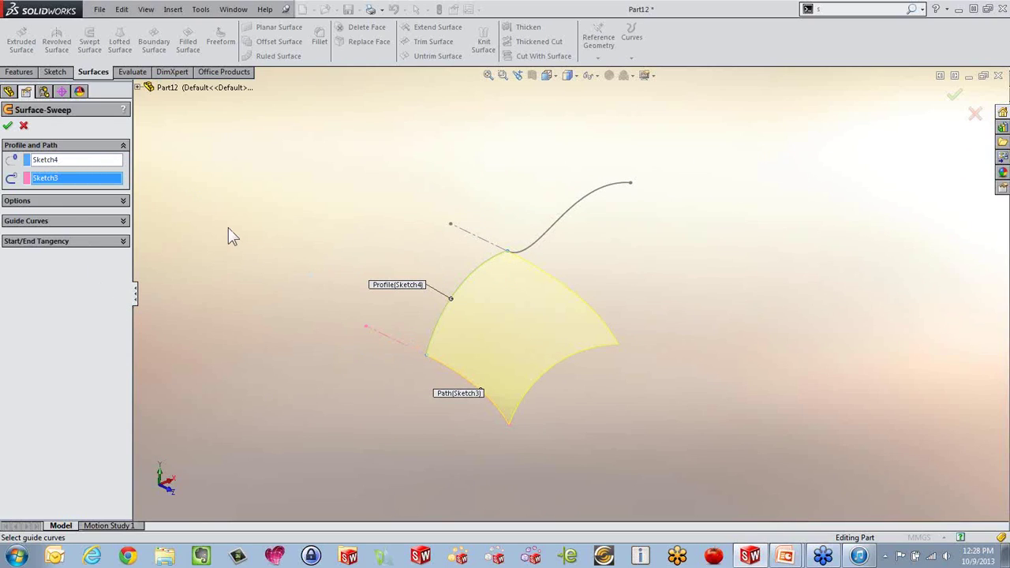
right_click(101, 188)
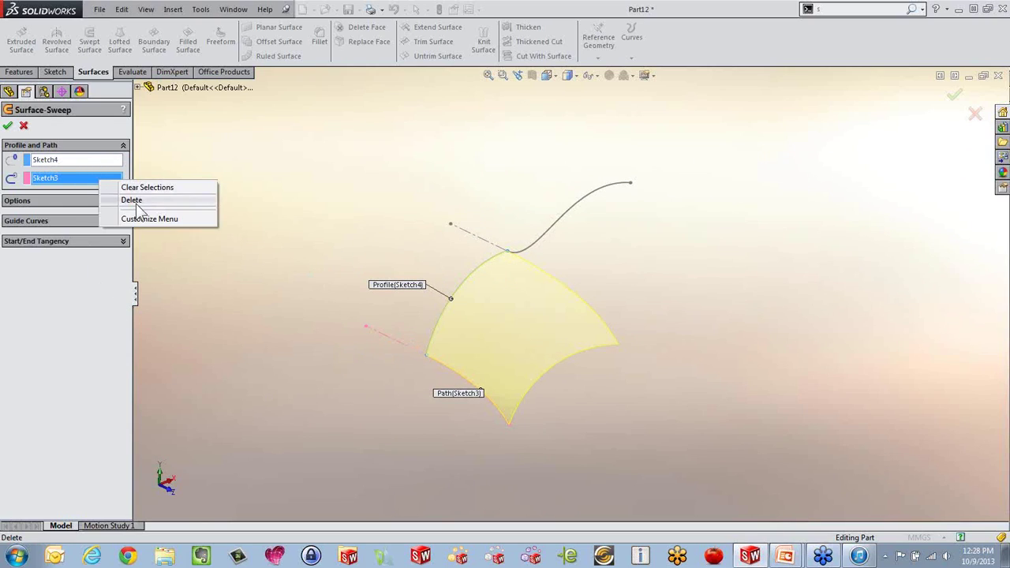
left_click(127, 200)
middle_click_drag(332, 352, 294, 294)
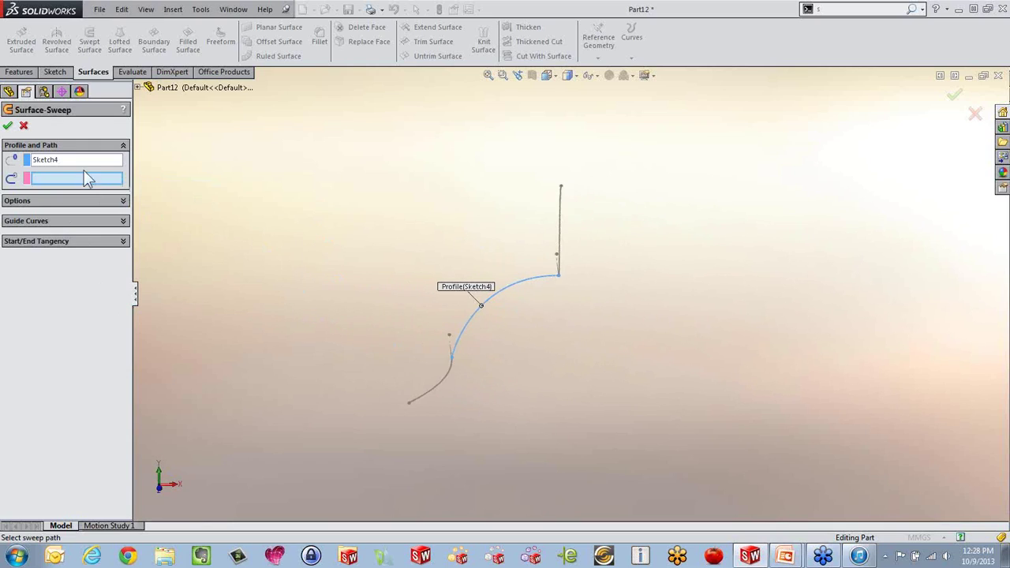
left_click(24, 126)
Step: Sketch a vertical line on the Top plane from the origin to beyond the ends of the side curves, and exit the sketch
middle_click_drag(300, 166, 508, 351)
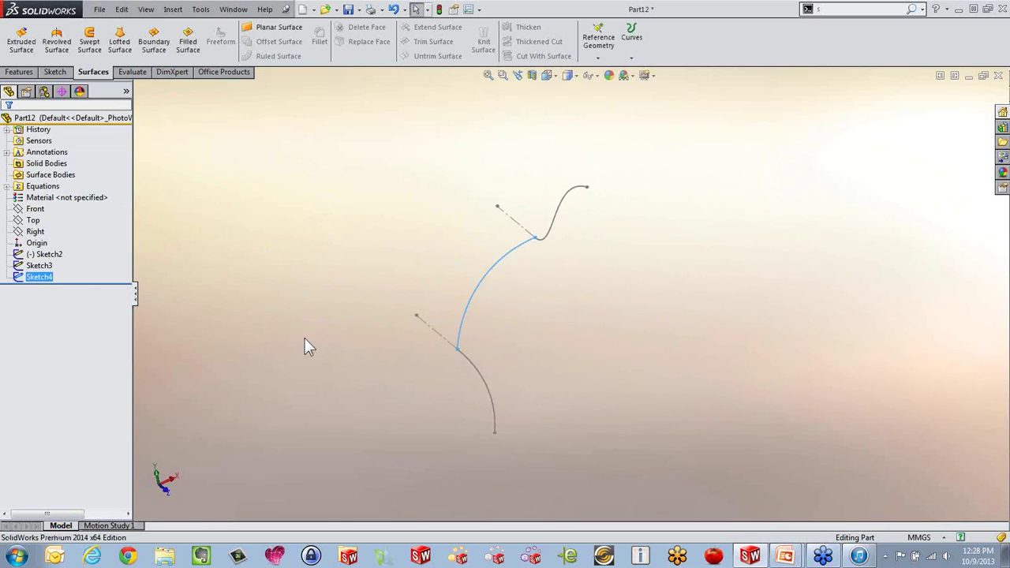
left_click(33, 220)
left_click(41, 205)
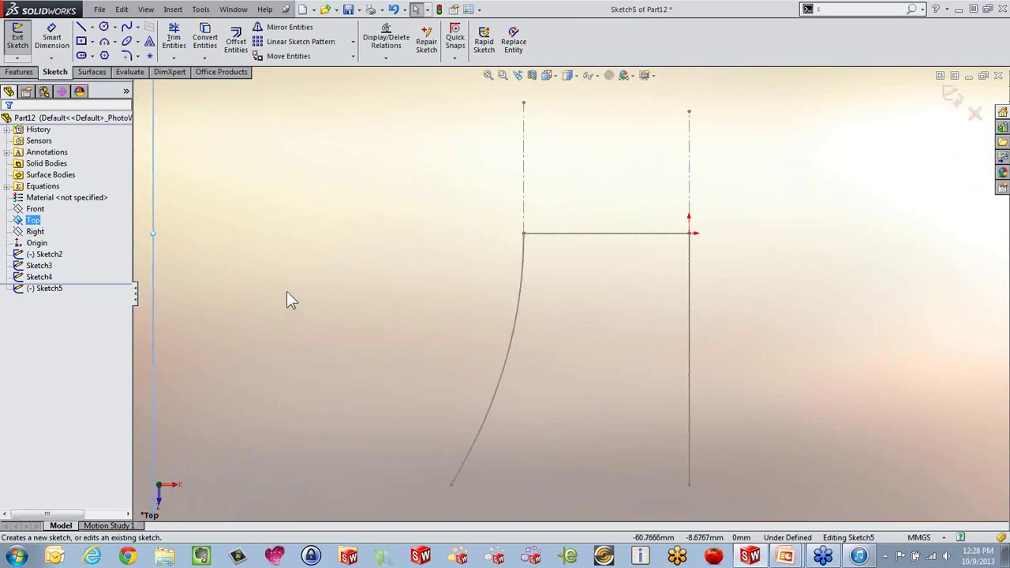
left_click(81, 28)
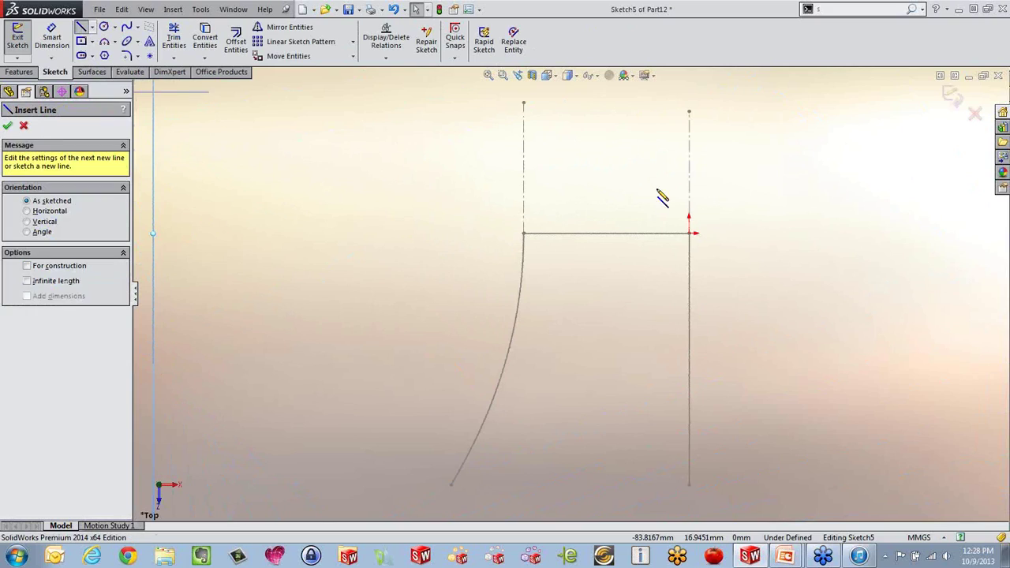
left_click(689, 233)
scroll(737, 306, "up", 3)
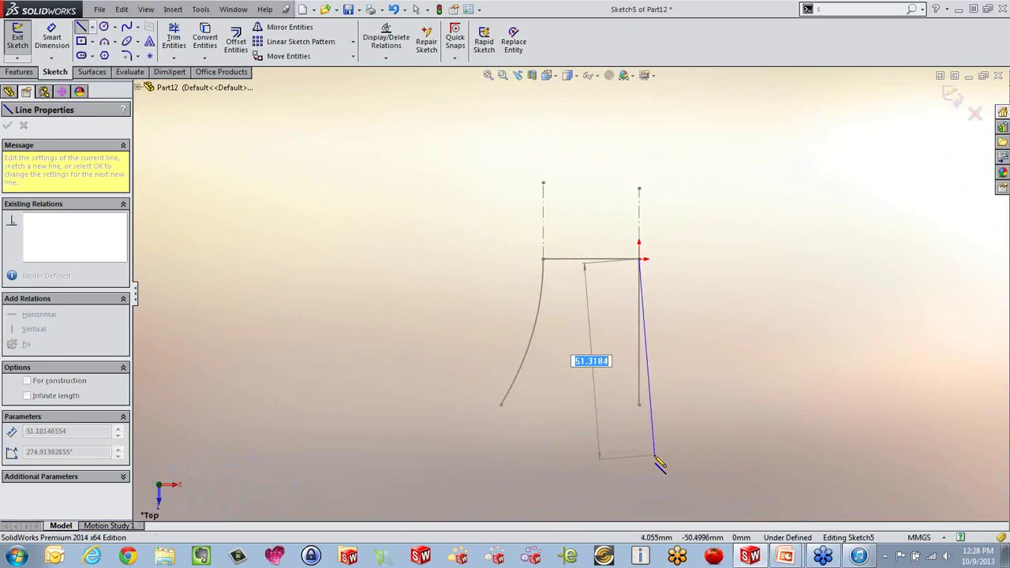
left_click(639, 468)
key("Escape")
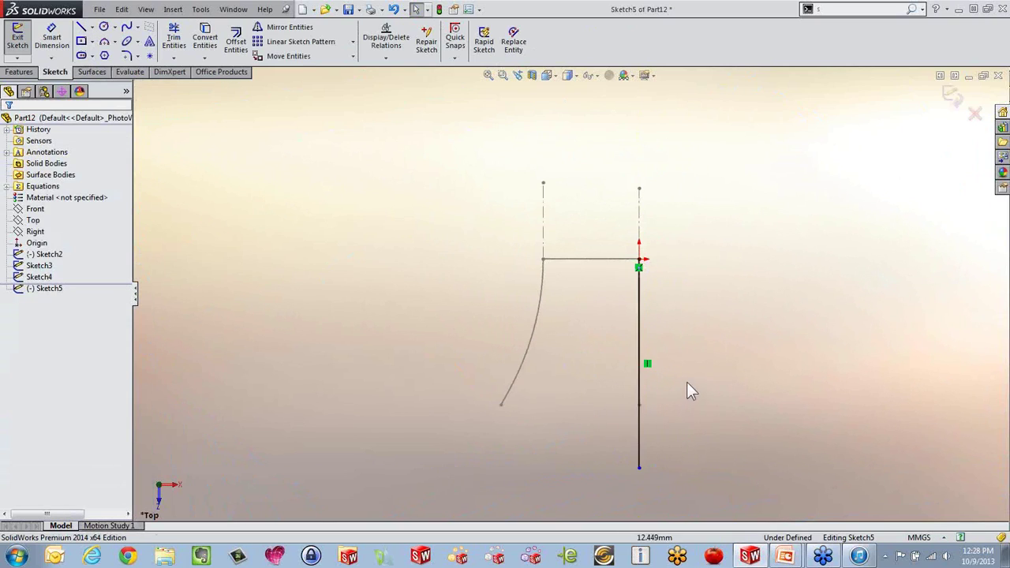
mouse_move(687, 383)
middle_mouse_down()
mouse_move(681, 214)
mouse_move(715, 165)
mouse_move(717, 180)
middle_mouse_up()
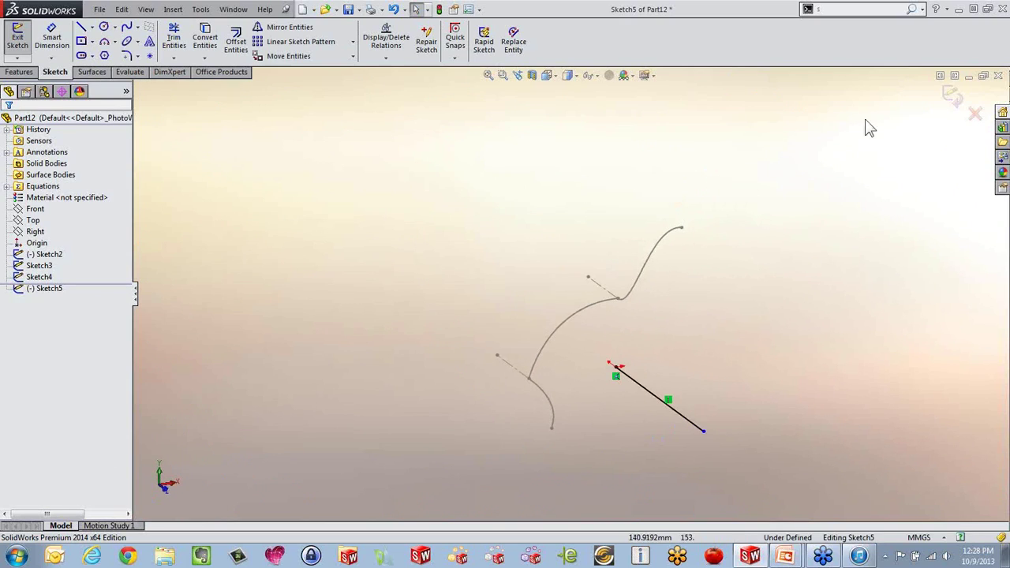
left_click(950, 97)
middle_click_drag(872, 237, 754, 304)
mouse_move(754, 363)
middle_mouse_down()
mouse_move(758, 320)
mouse_move(768, 351)
middle_mouse_up()
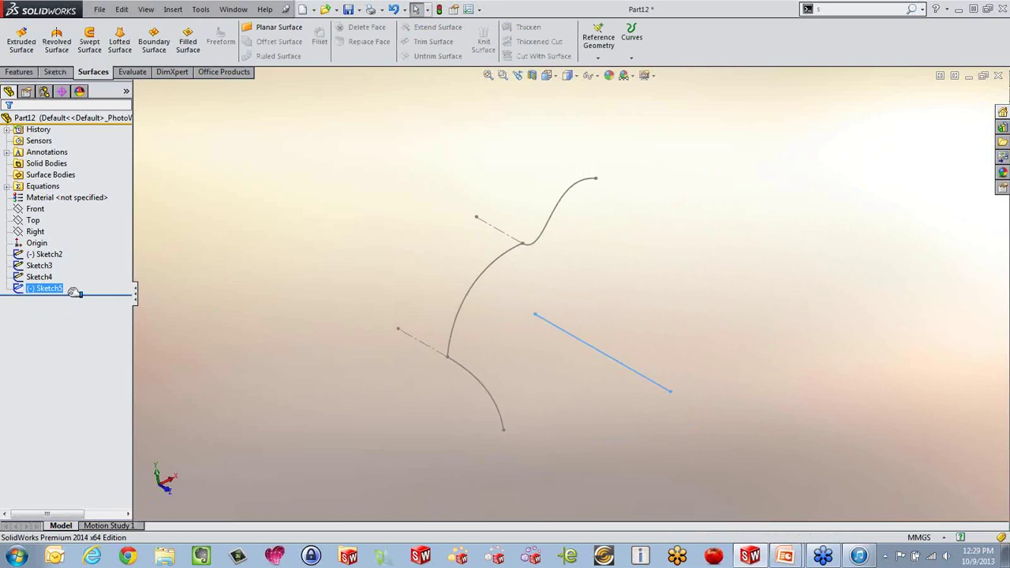
Step: Start a Swept Surface with the arched spline Sketch4 as profile and the straight line Sketch5 as path
left_click(41, 277)
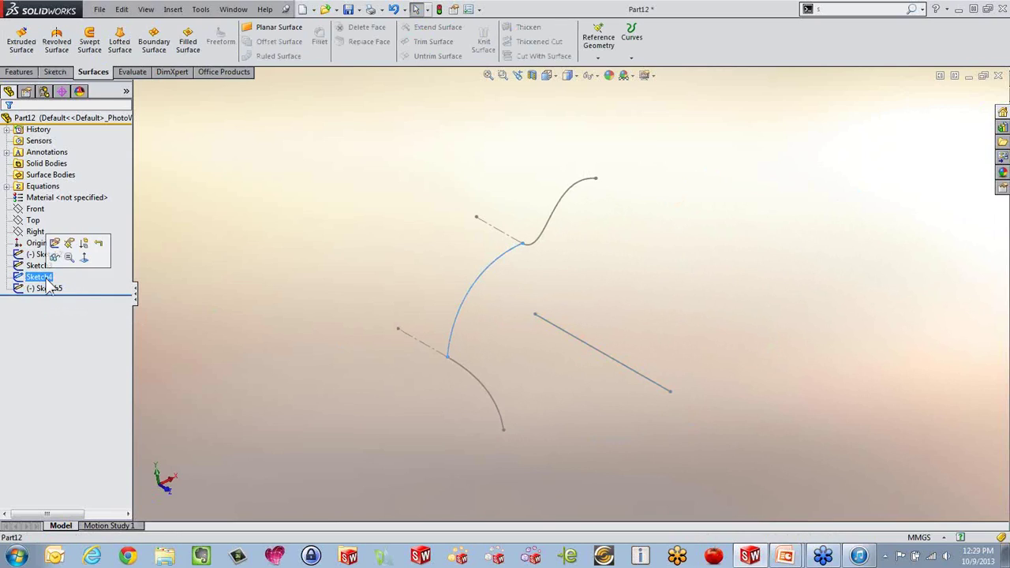
left_click(91, 45)
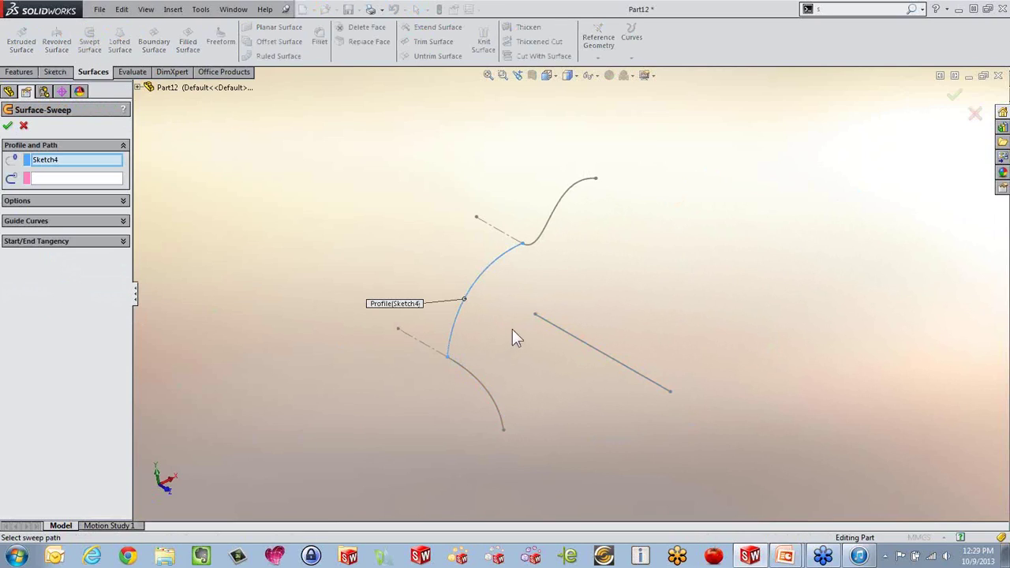
left_click(547, 324)
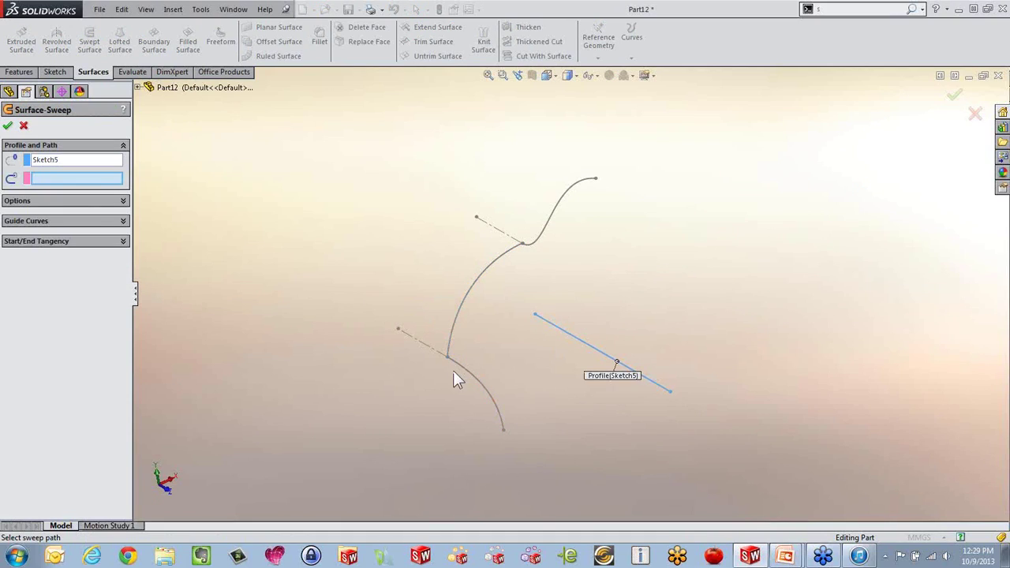
left_click(550, 327)
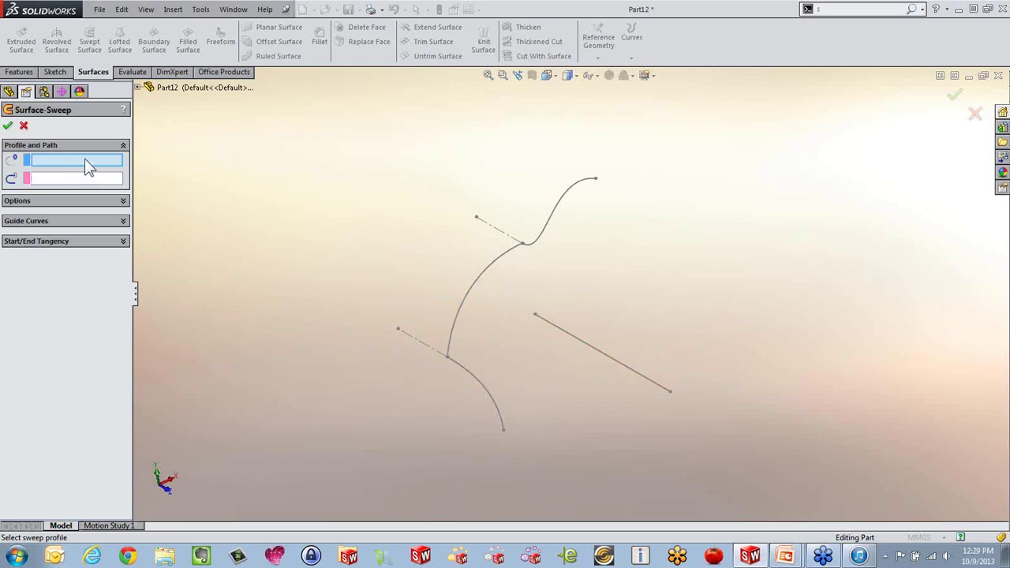
left_click(470, 290)
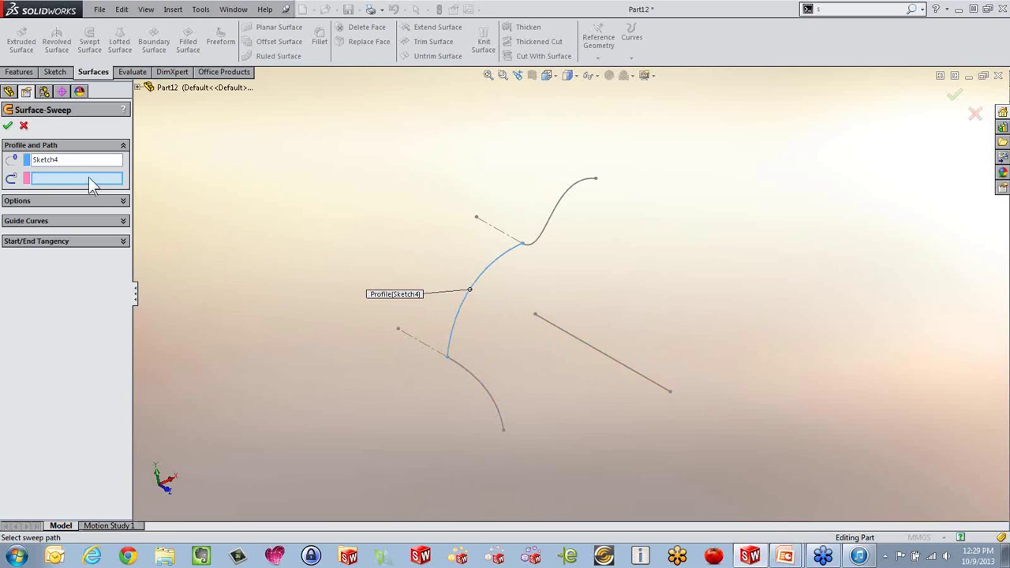
left_click(573, 337)
mouse_move(558, 365)
middle_mouse_down()
mouse_move(557, 399)
mouse_move(559, 341)
mouse_move(519, 375)
mouse_move(431, 320)
mouse_move(471, 410)
mouse_move(595, 364)
middle_mouse_up()
middle_click_drag(475, 435, 513, 418)
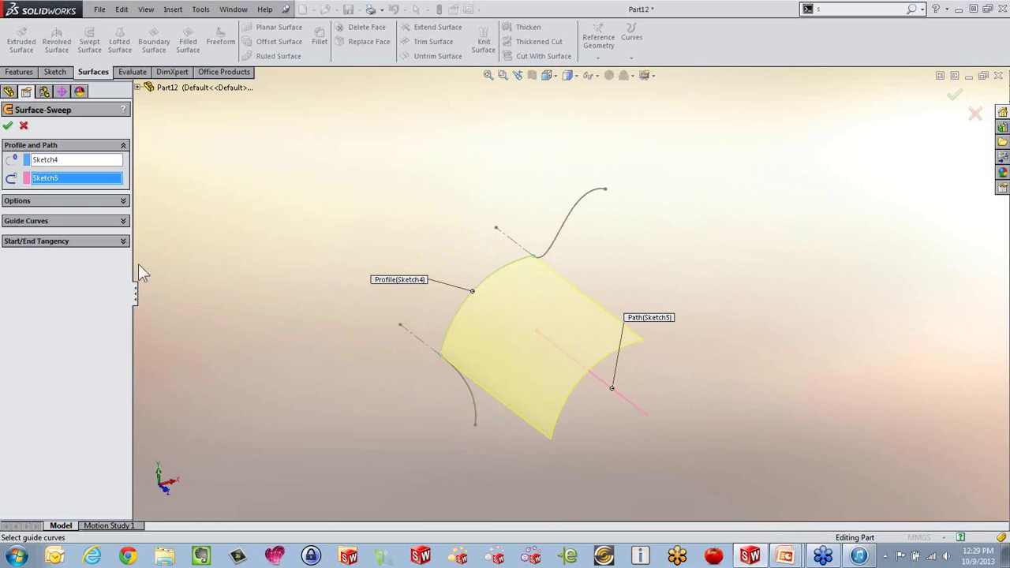
Step: Add Sketch3 and Sketch2 as guide curves of the swept surface and create it
left_click(92, 221)
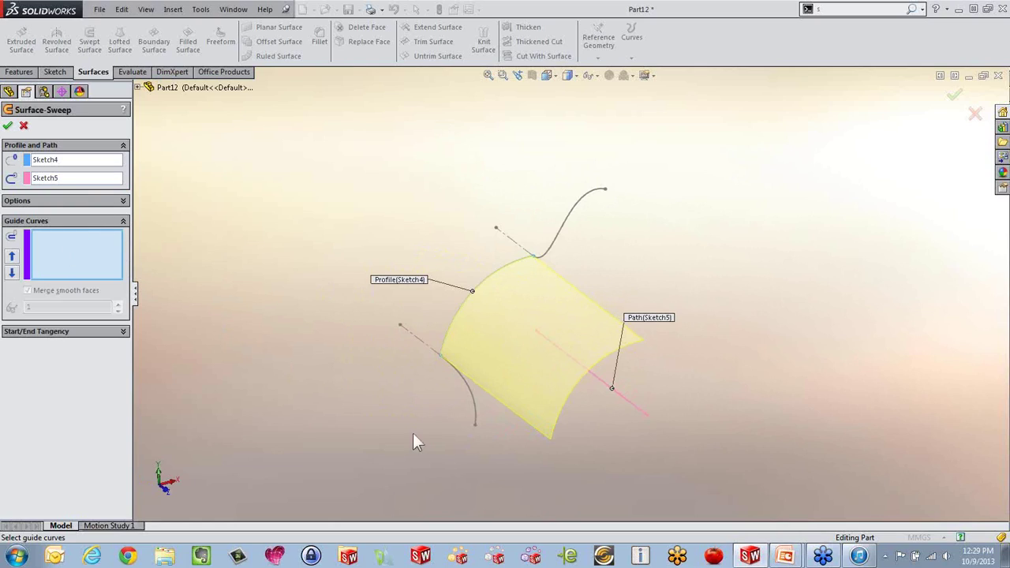
left_click(476, 400)
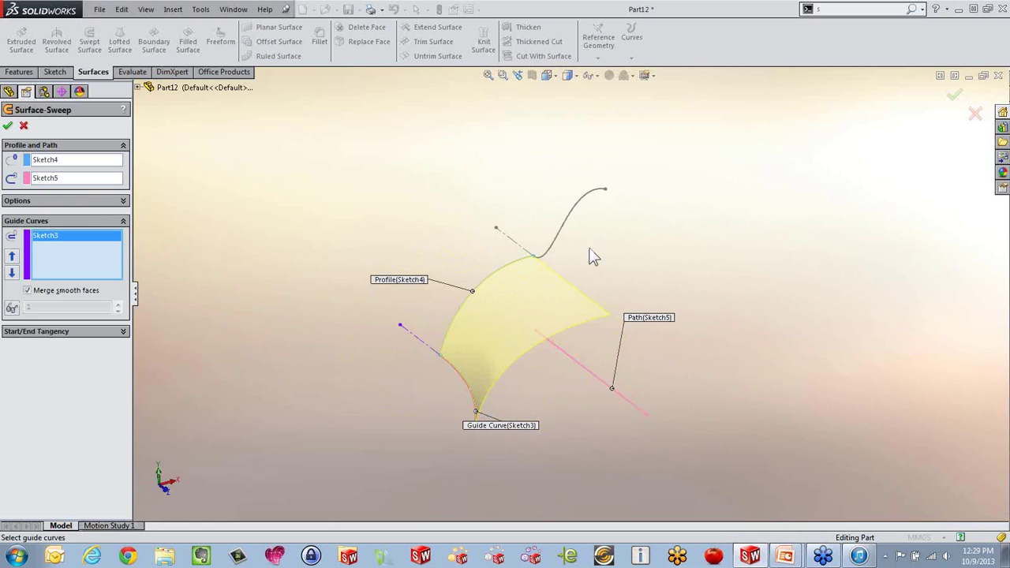
left_click(577, 207)
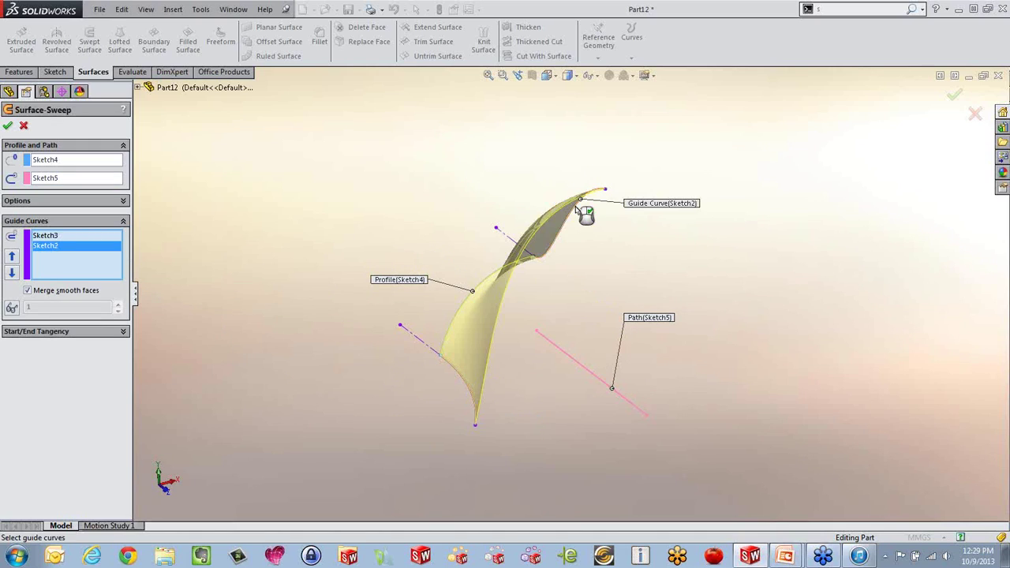
middle_click_drag(576, 350, 611, 378)
left_click(7, 127)
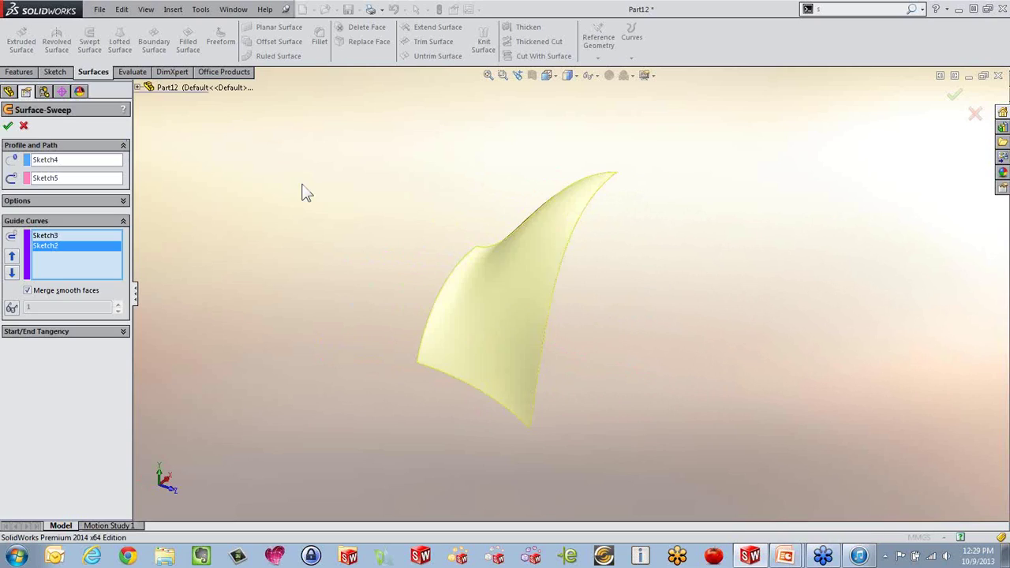
middle_click_drag(302, 192, 344, 355)
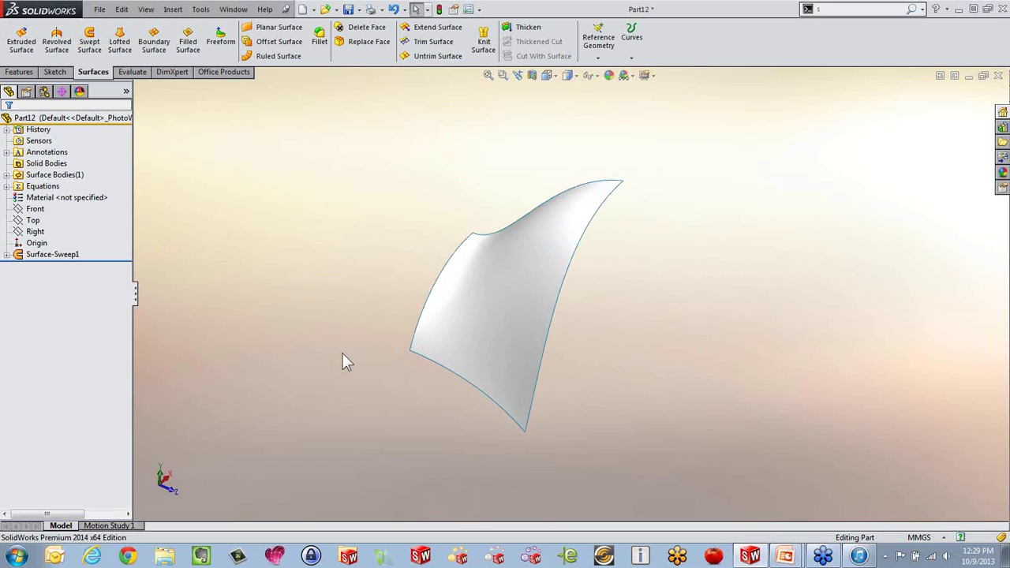
middle_click_drag(450, 313, 427, 318)
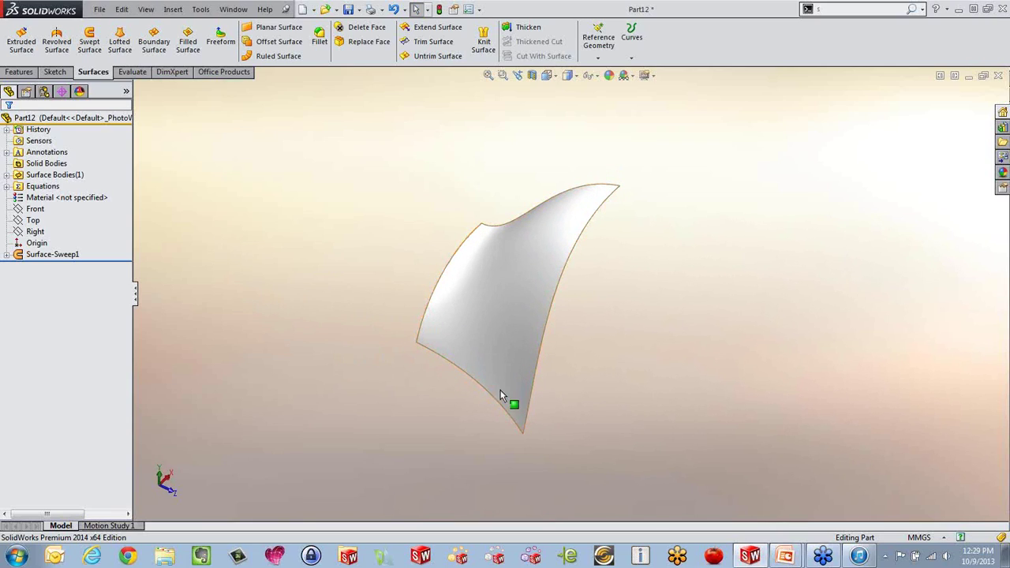
middle_click_drag(500, 390, 496, 420)
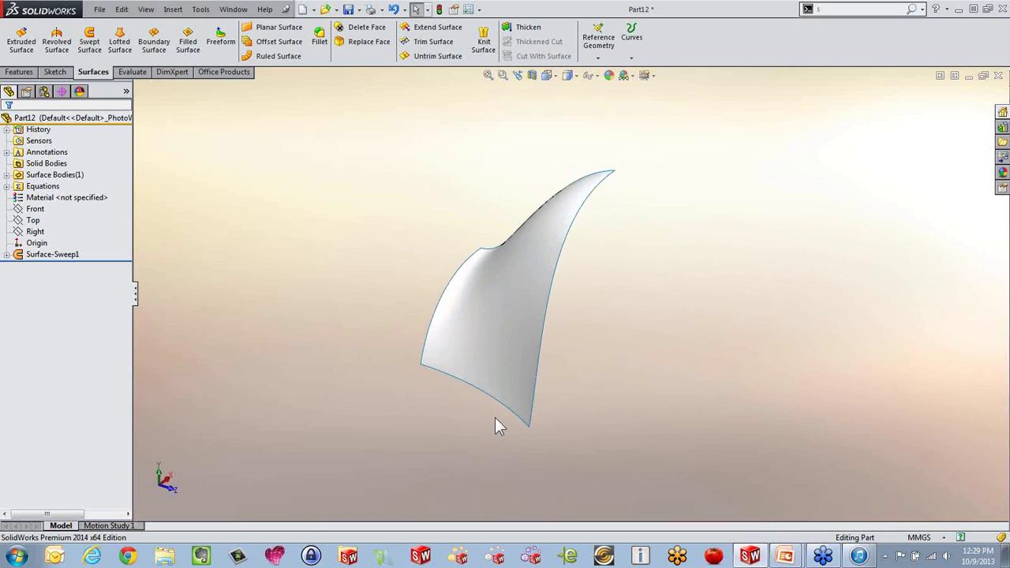
middle_click_drag(497, 419, 481, 352)
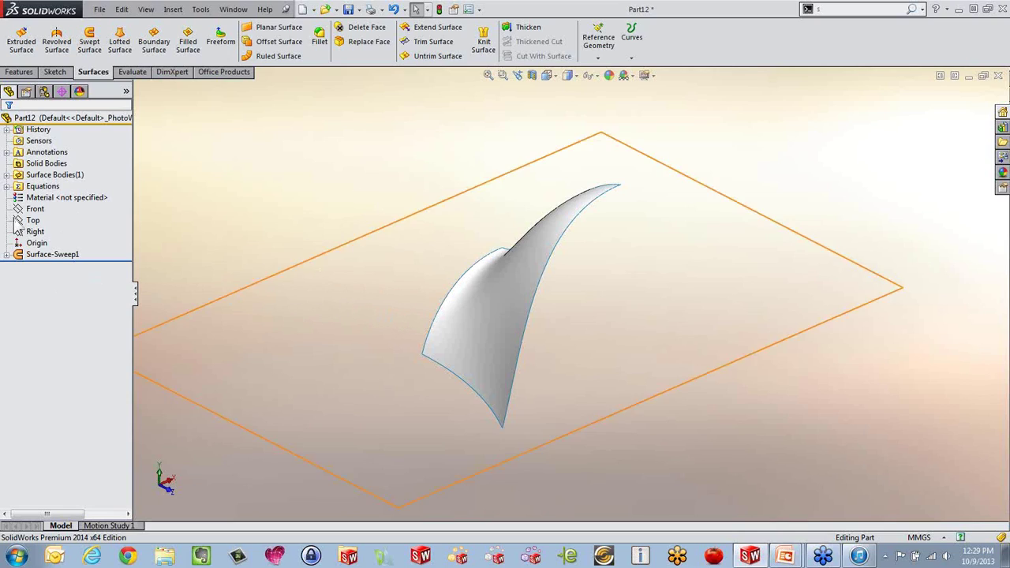
Step: Mirror the swept surface body about the Right plane
left_click(20, 71)
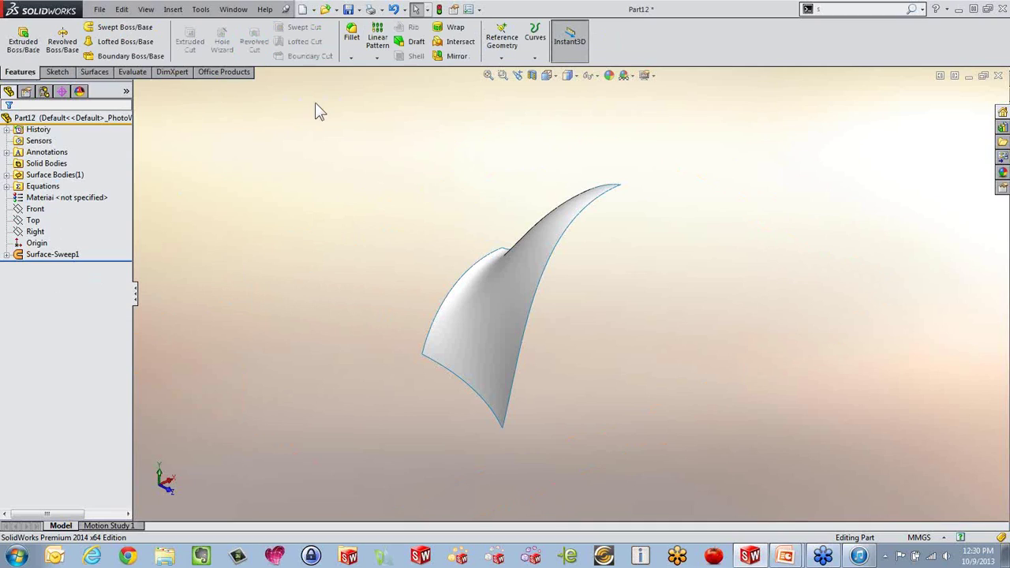
left_click(382, 57)
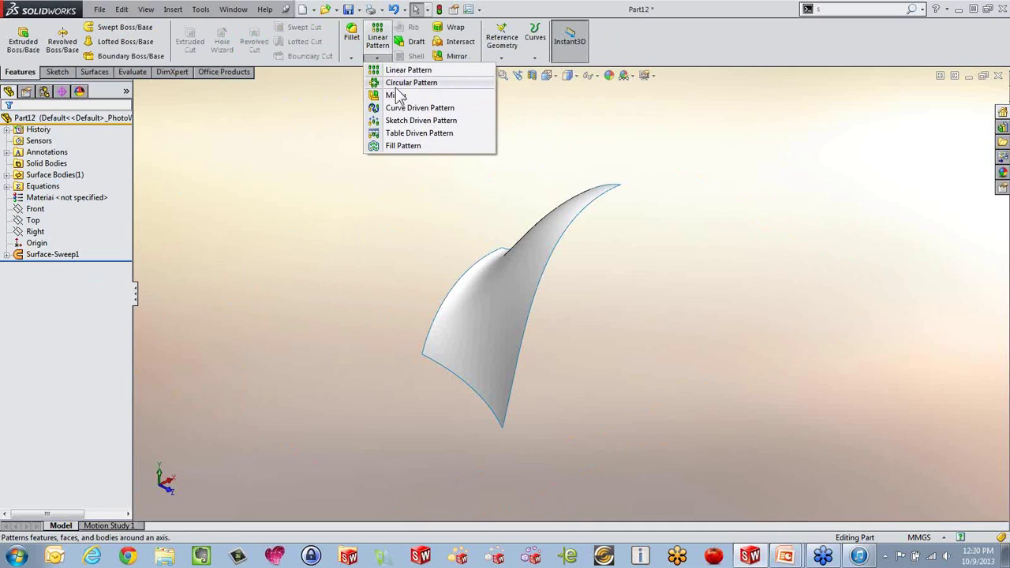
left_click(394, 92)
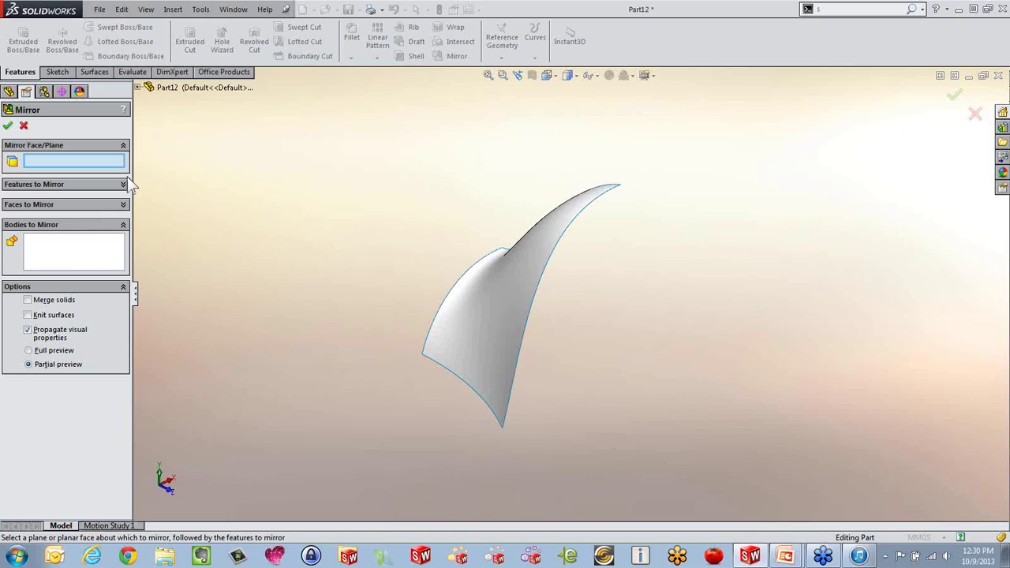
left_click(140, 88)
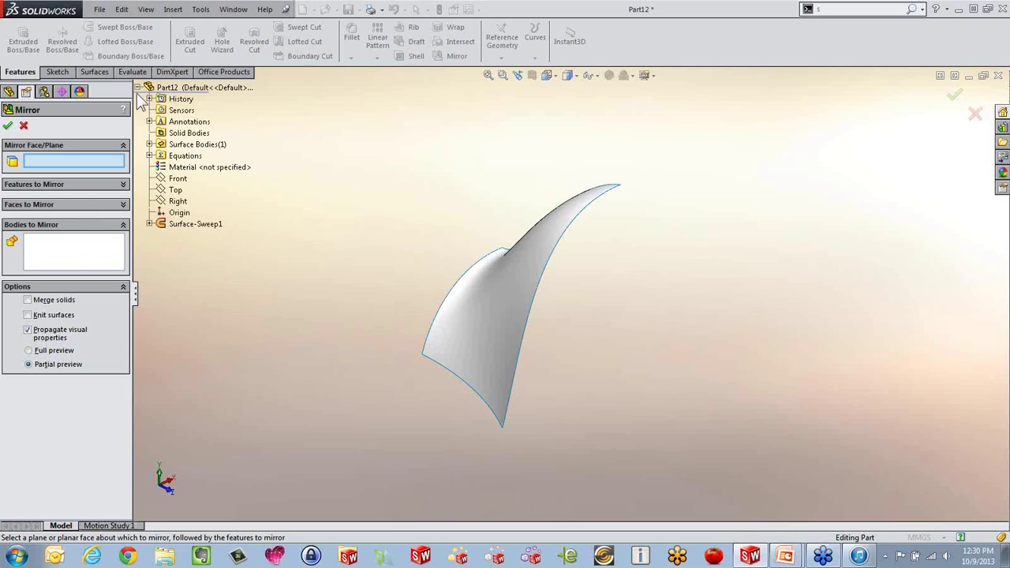
left_click(178, 201)
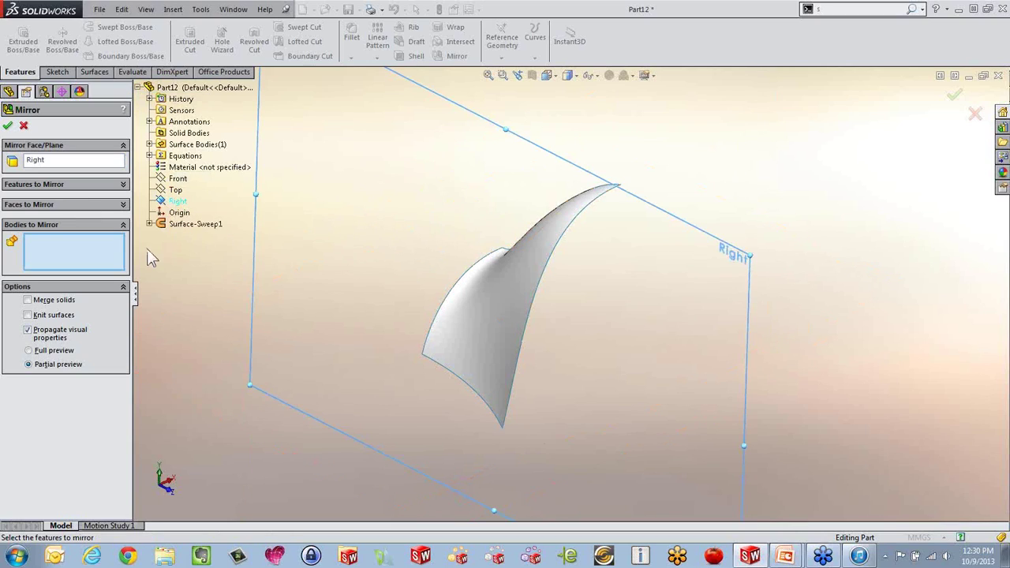
left_click(481, 300)
right_click(476, 297)
middle_click_drag(379, 264, 363, 296)
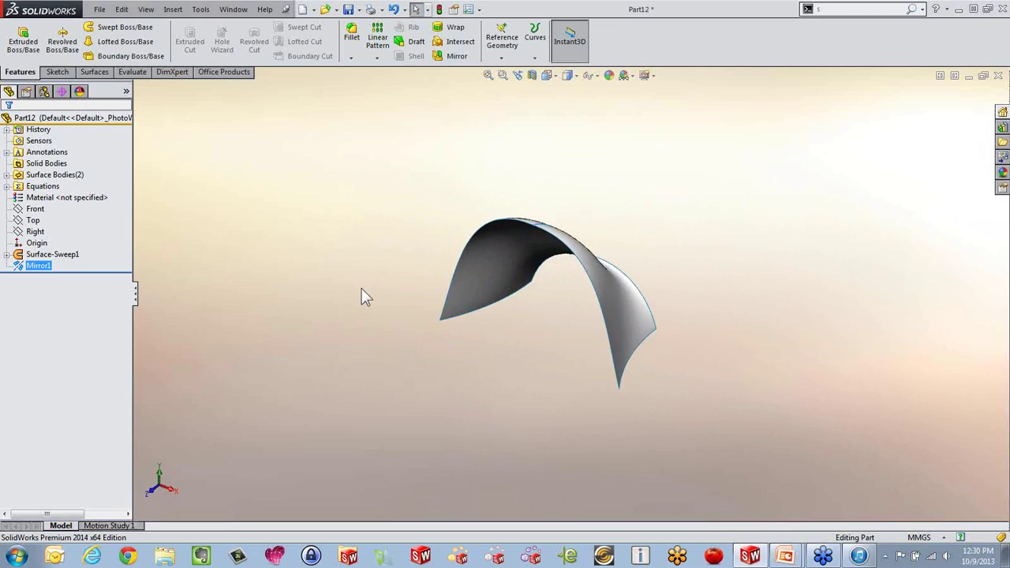
Step: On the Top plane, sketch horizontal lines outward from both ends of the surface's +X side edge, the front one about 18 mm, and connect them vertically
left_click(103, 74)
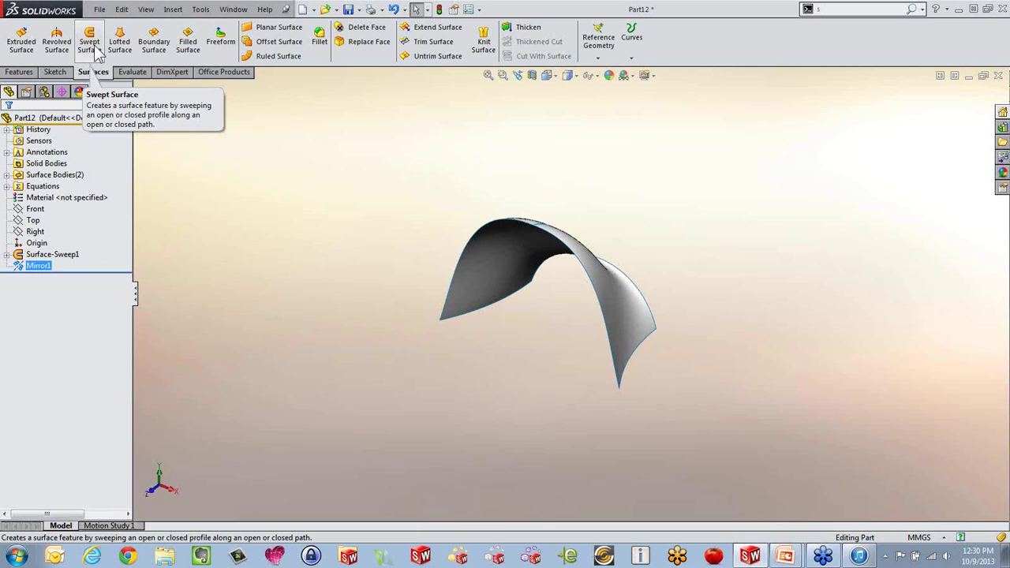
left_click(321, 219)
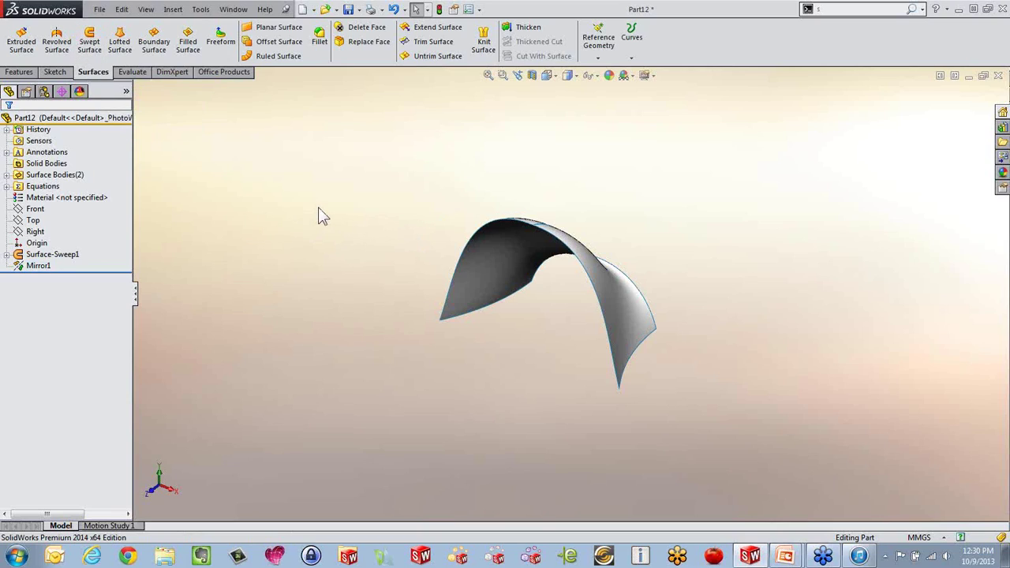
middle_click_drag(323, 216, 327, 237)
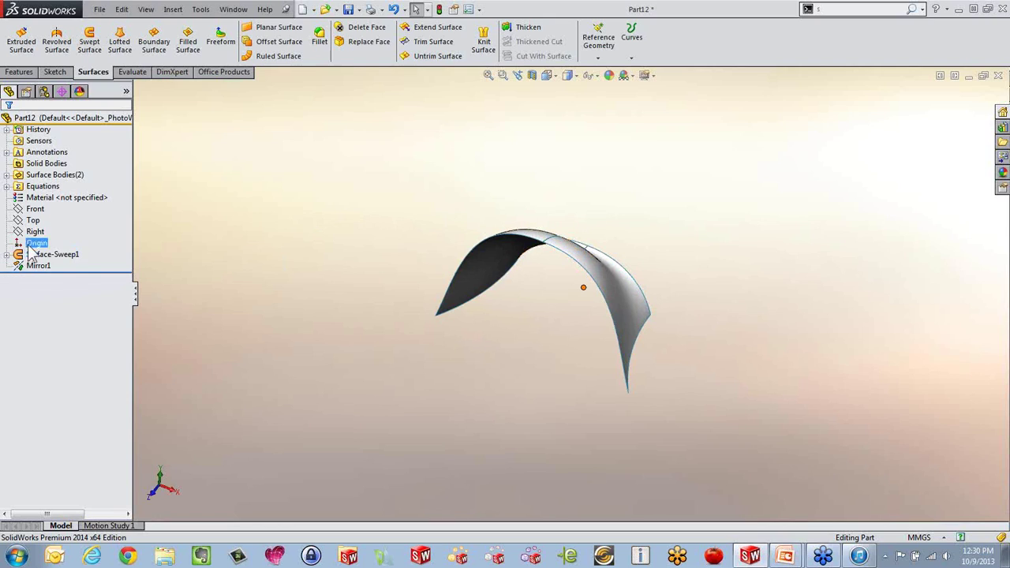
left_click(33, 221)
left_click(68, 218)
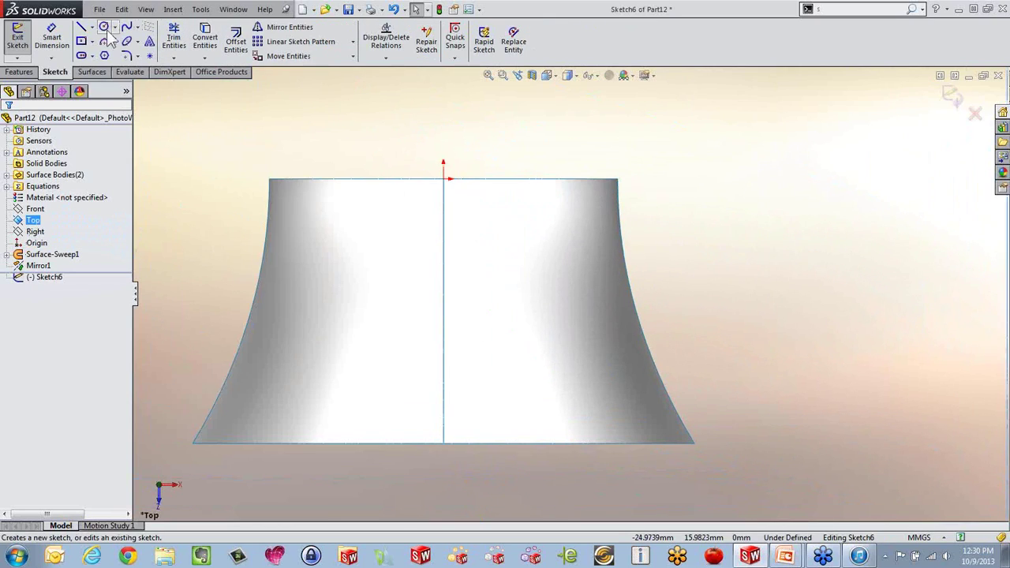
left_click(82, 26)
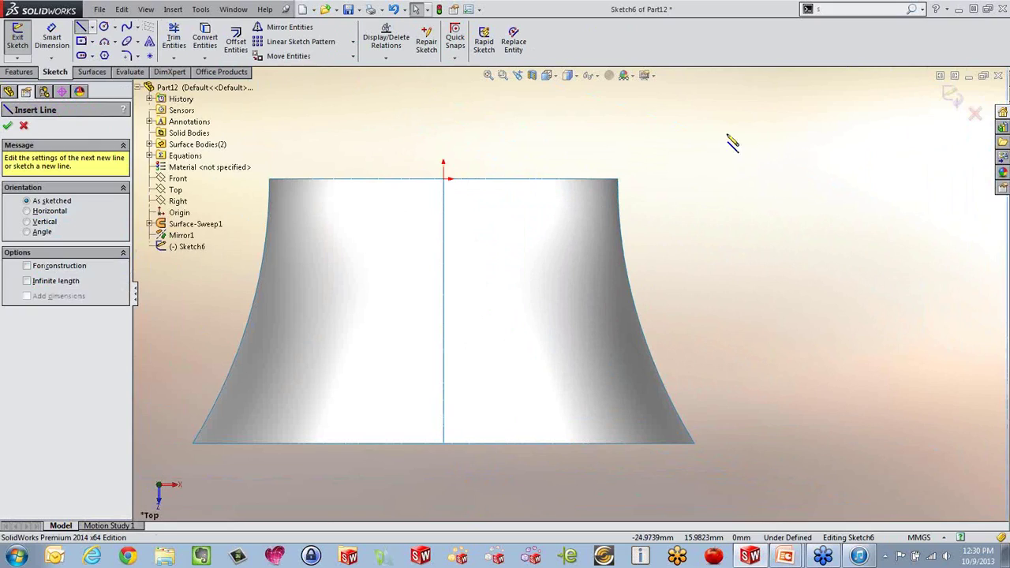
left_click(619, 180)
left_click(821, 180)
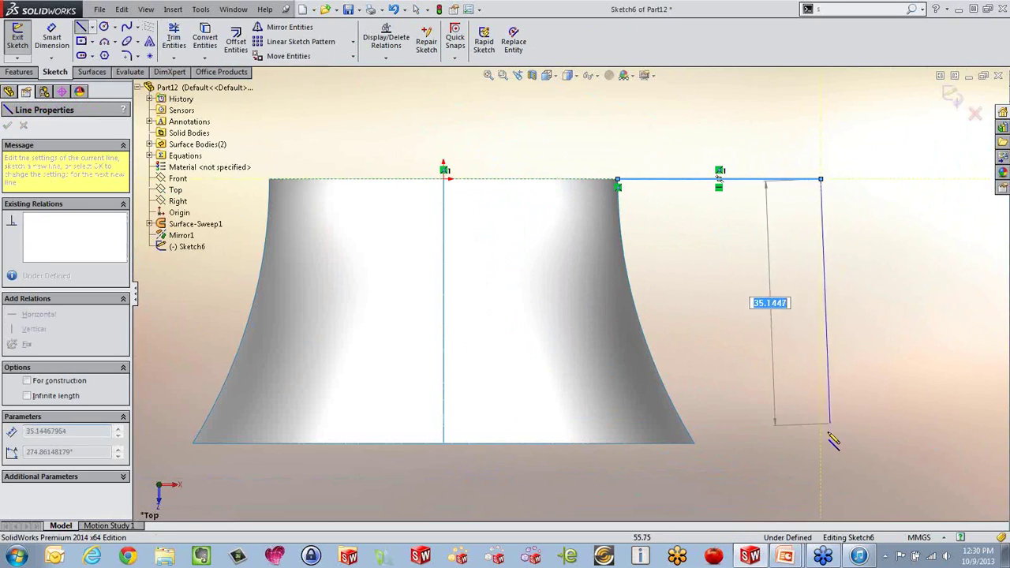
left_click(821, 443)
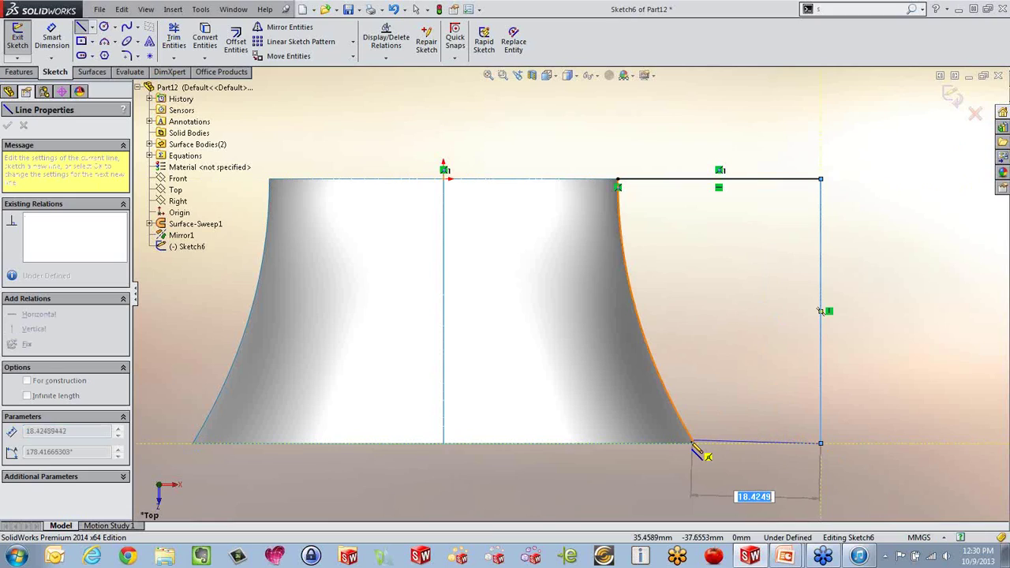
left_click(694, 444)
key("Escape")
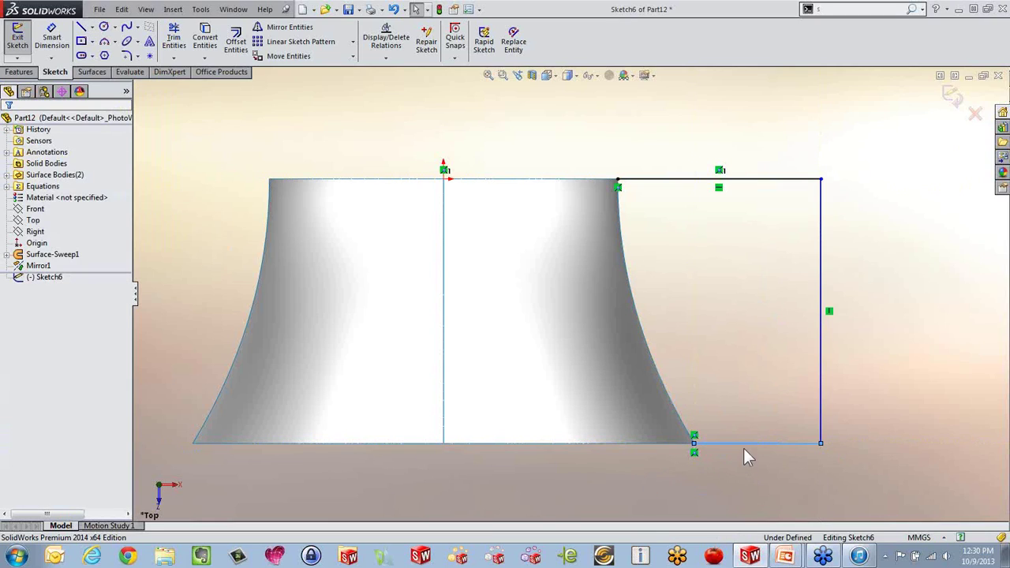
left_click(744, 446)
left_click(780, 393)
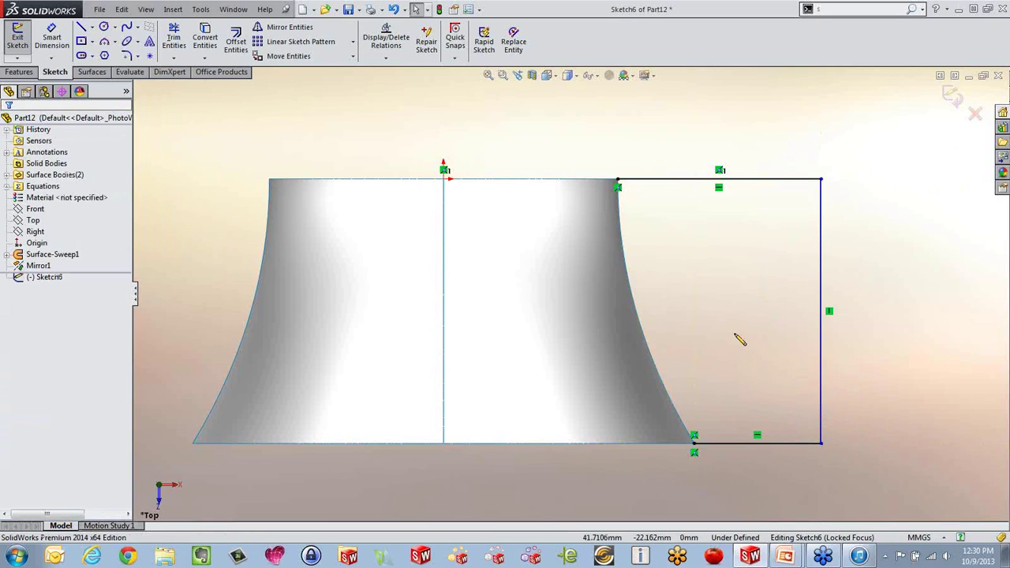
mouse_move(731, 356)
middle_mouse_down()
mouse_move(733, 219)
mouse_move(687, 411)
mouse_move(688, 334)
mouse_move(650, 339)
mouse_move(667, 367)
middle_mouse_up()
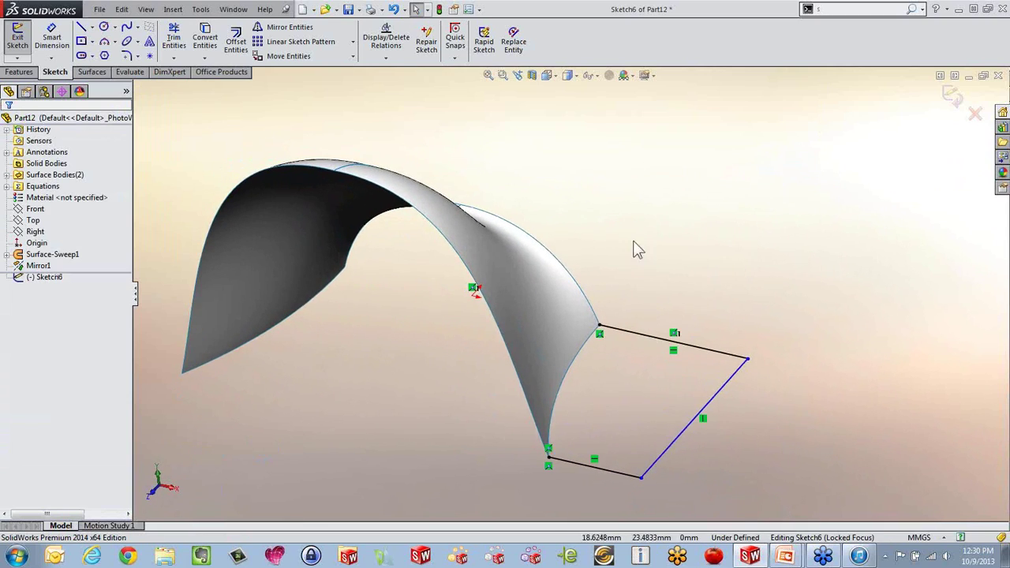
left_click(92, 72)
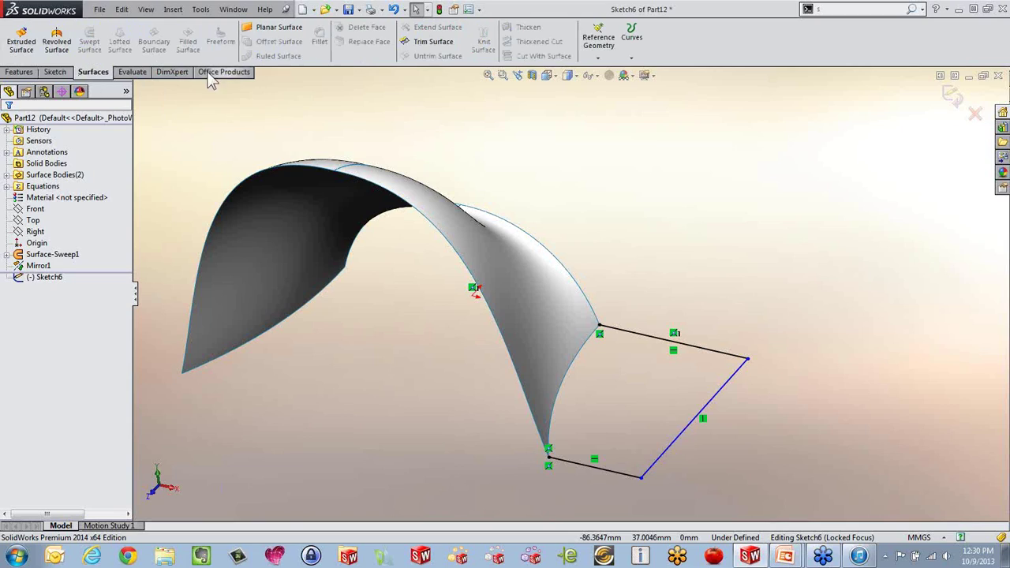
left_click(265, 35)
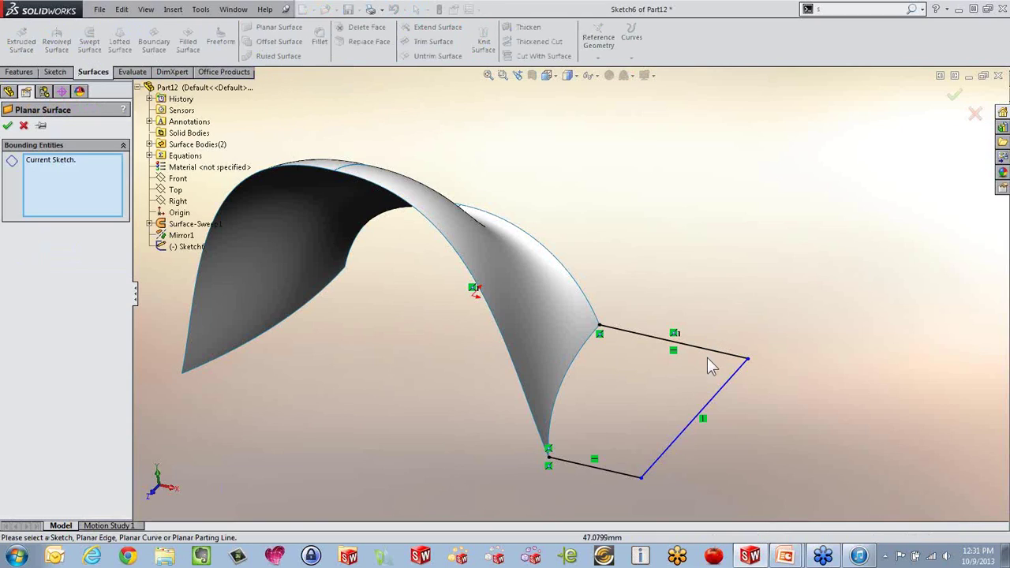
left_click(24, 125)
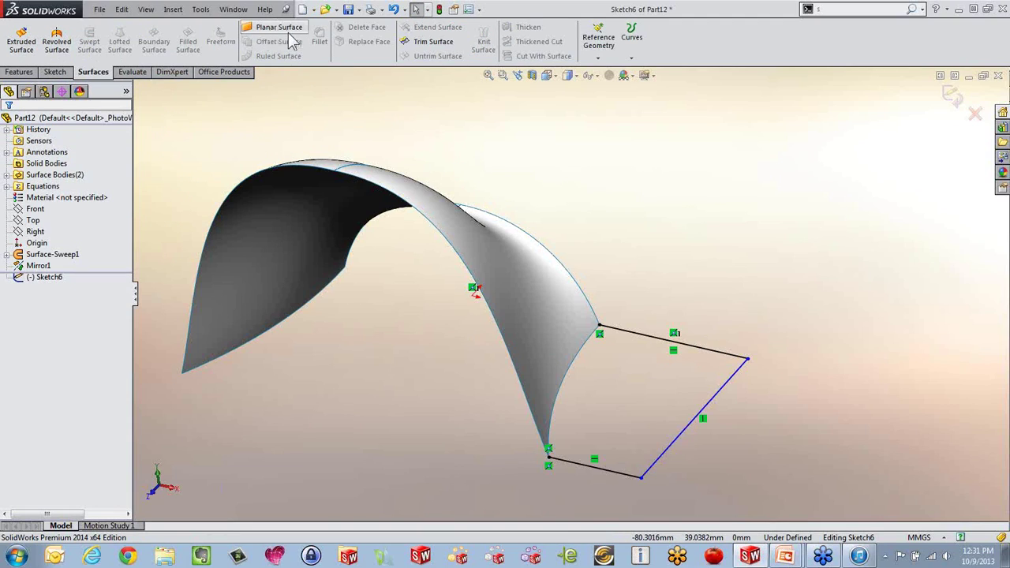
Step: Exit the sketch and create a Filled Surface bounded by Sketch6 and the adjoining side edge of the curved surface, with Contact edge settings
left_click(952, 97)
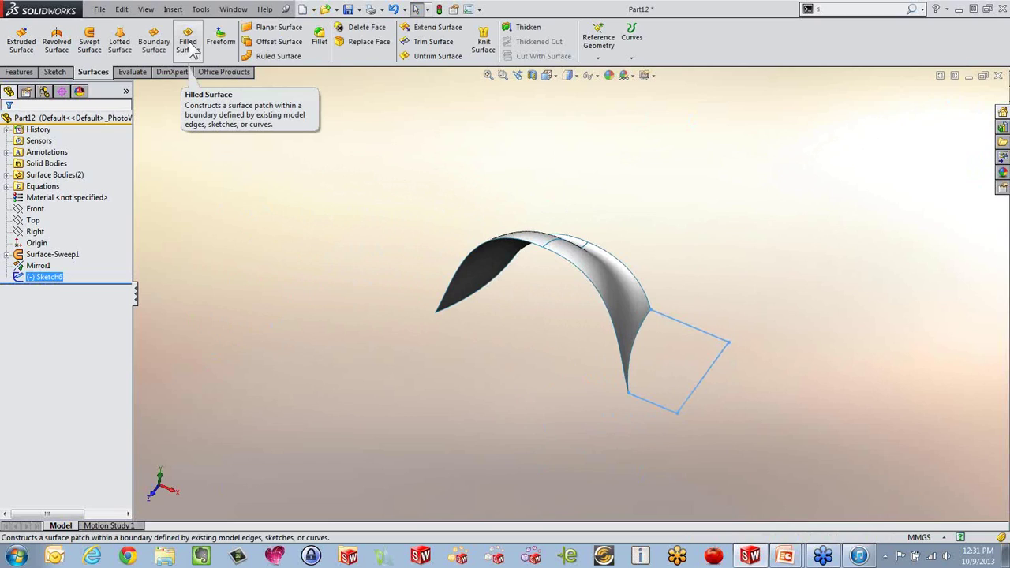
left_click(189, 43)
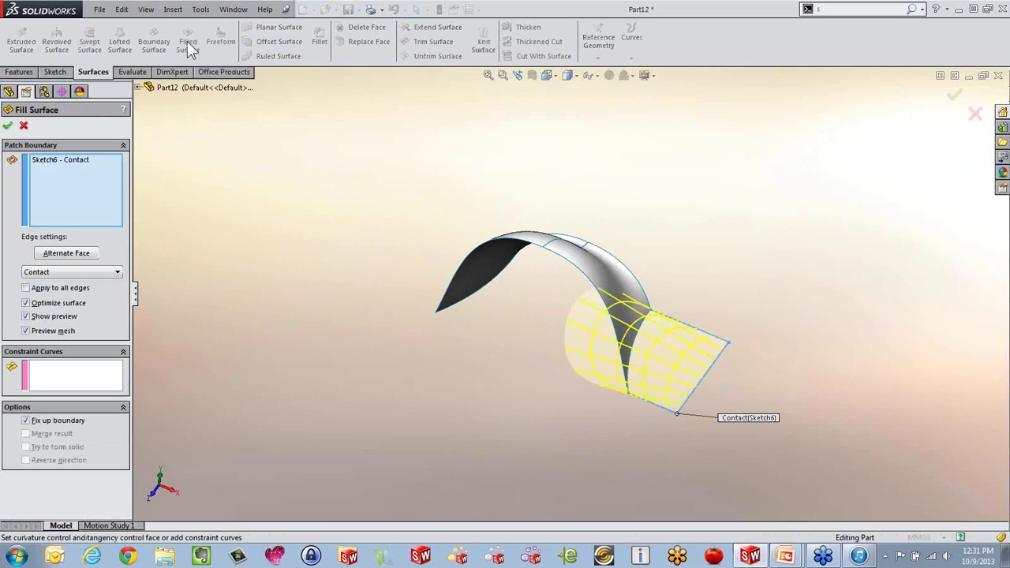
mouse_move(419, 334)
middle_mouse_down()
mouse_move(405, 258)
mouse_move(493, 358)
middle_mouse_up()
scroll(656, 326, "down", 3)
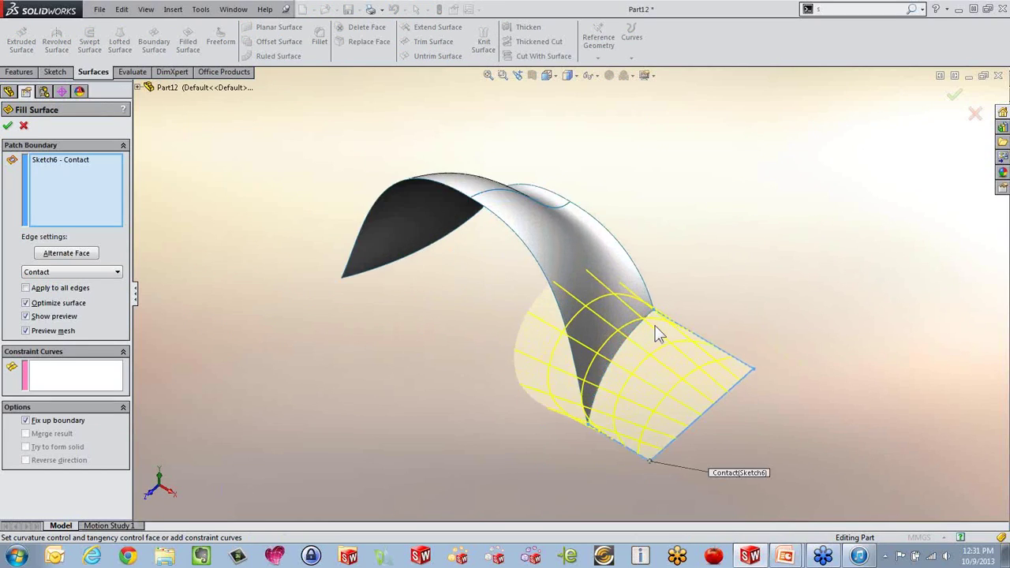
left_click(593, 384)
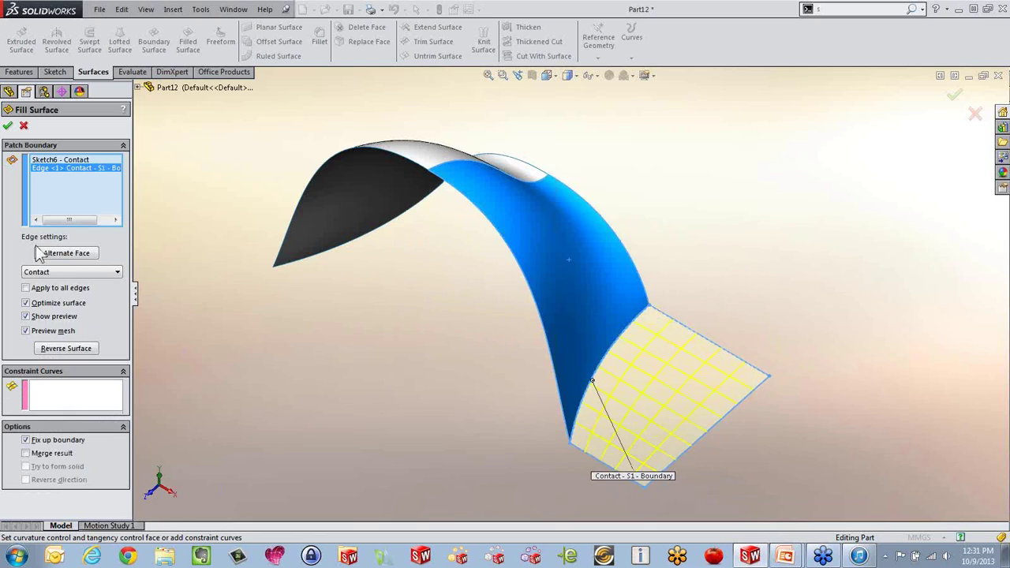
left_click(7, 125)
Step: Examine the filled and curved surfaces from several sides and identify the separate bodies in the Surface Bodies folder
middle_click_drag(419, 421, 498, 376)
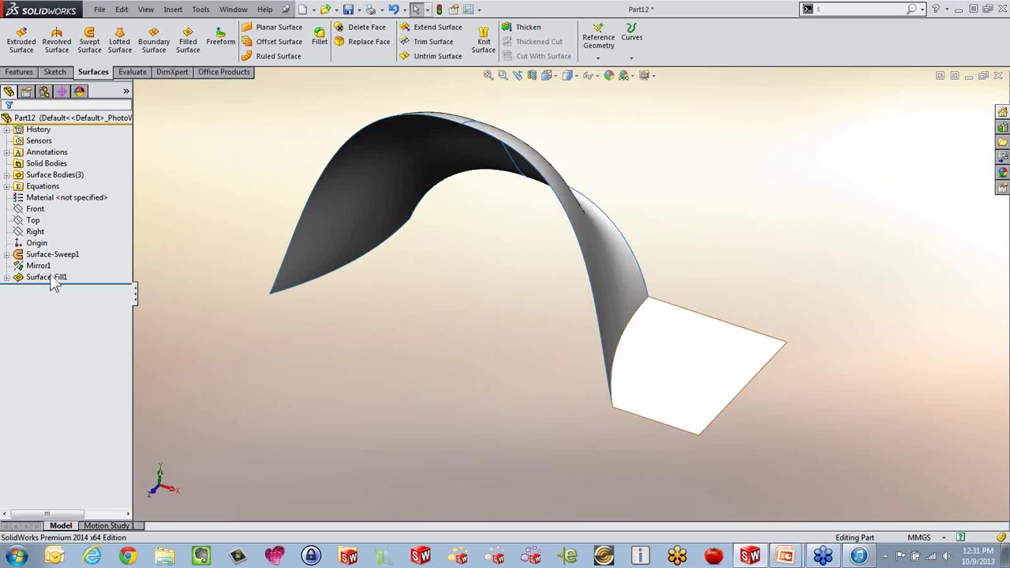
left_click_drag(53, 284, 131, 294)
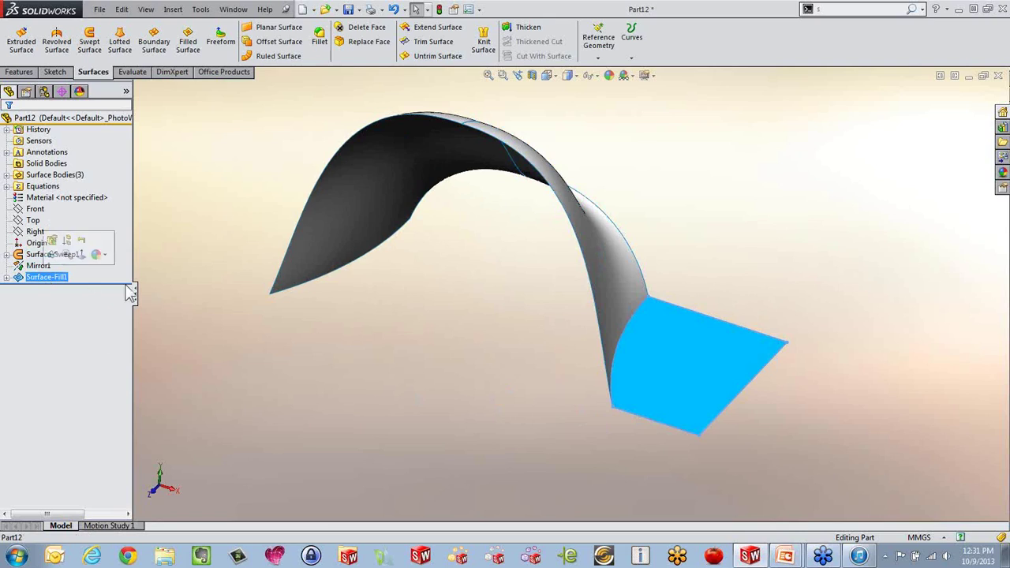
middle_click_drag(331, 348, 664, 308)
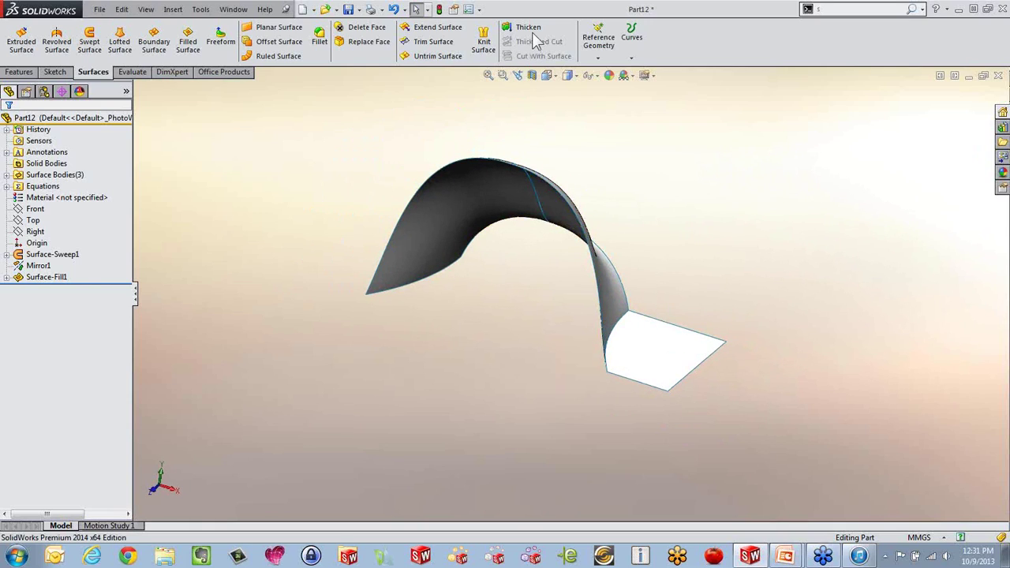
mouse_move(622, 359)
middle_mouse_down()
mouse_move(618, 412)
mouse_move(643, 381)
mouse_move(638, 332)
mouse_move(640, 360)
middle_mouse_up()
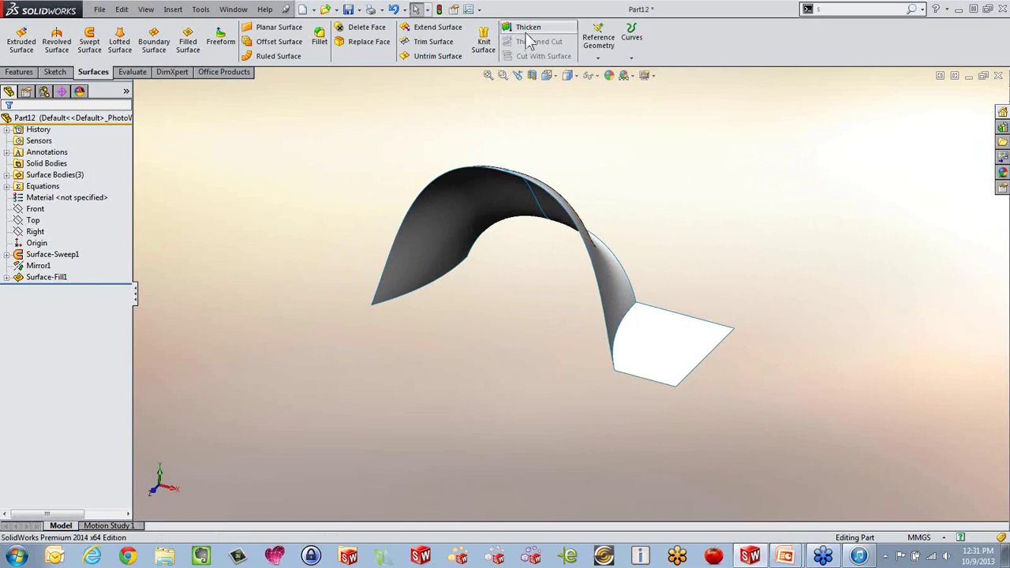
middle_click_drag(616, 276, 487, 323)
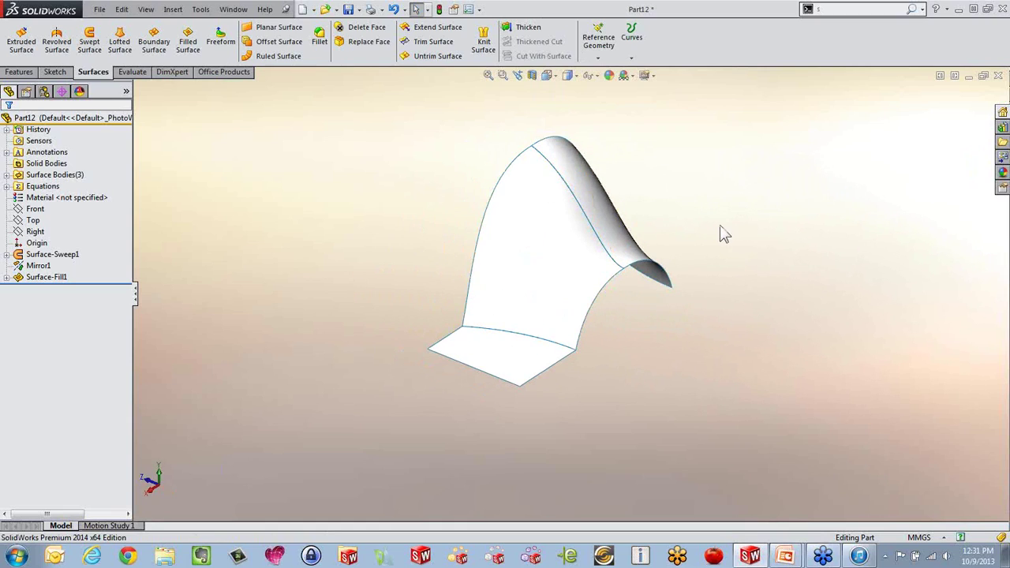
middle_click_drag(721, 230, 652, 352)
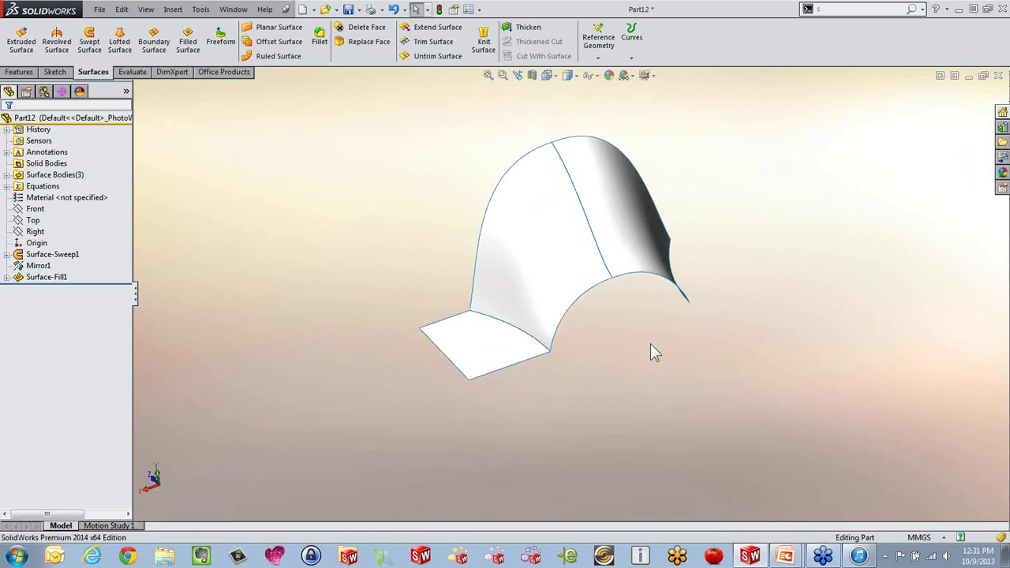
left_click(7, 174)
left_click(52, 186)
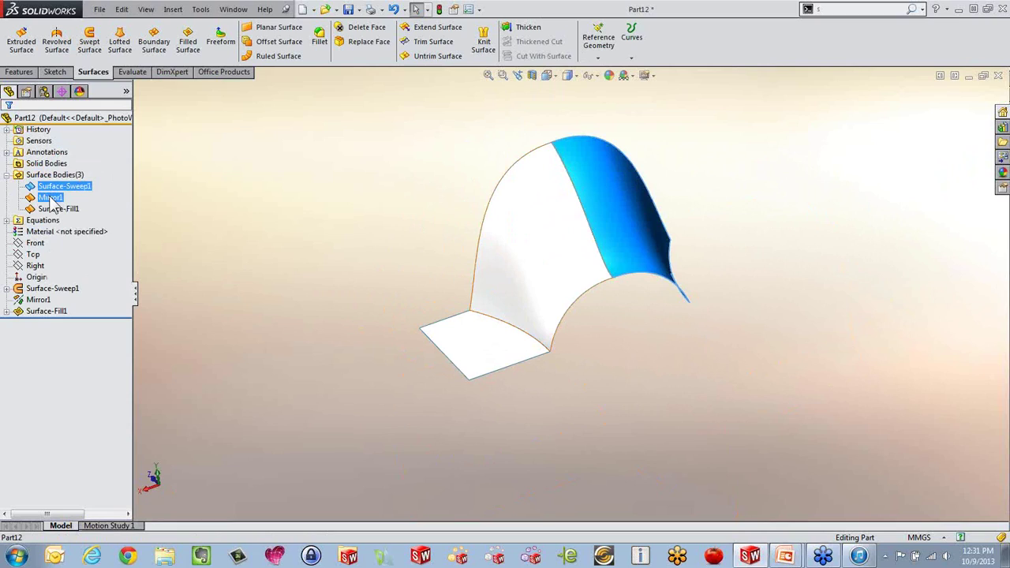
left_click(49, 197)
left_click(273, 252)
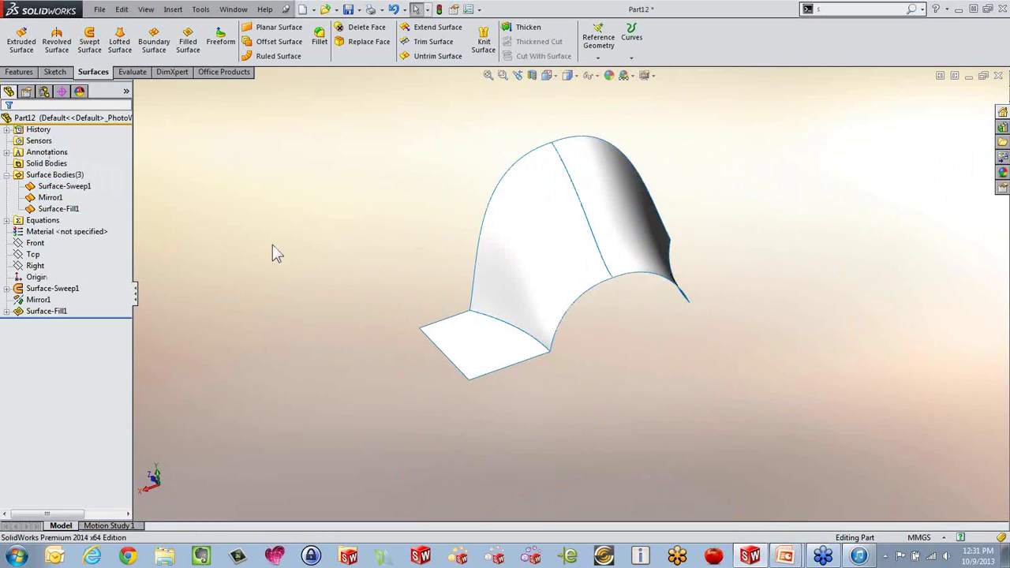
middle_click_drag(272, 252, 352, 271)
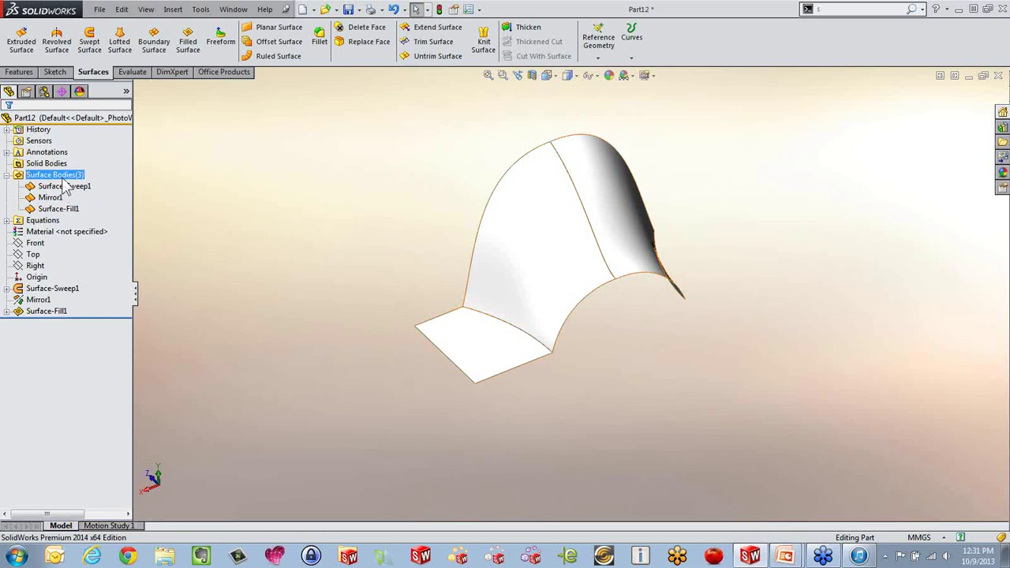
left_click(483, 44)
key("z")
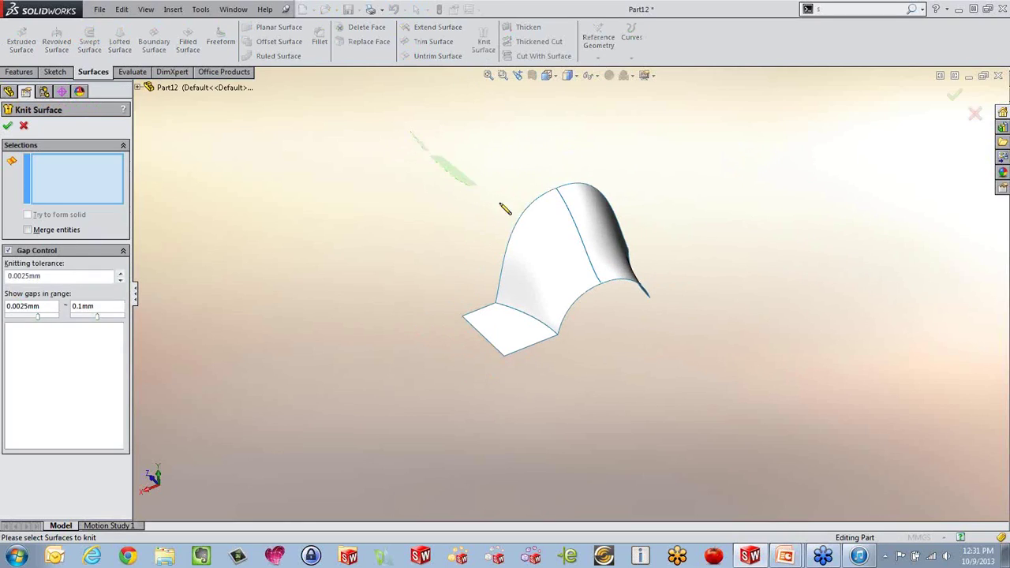
key("Escape")
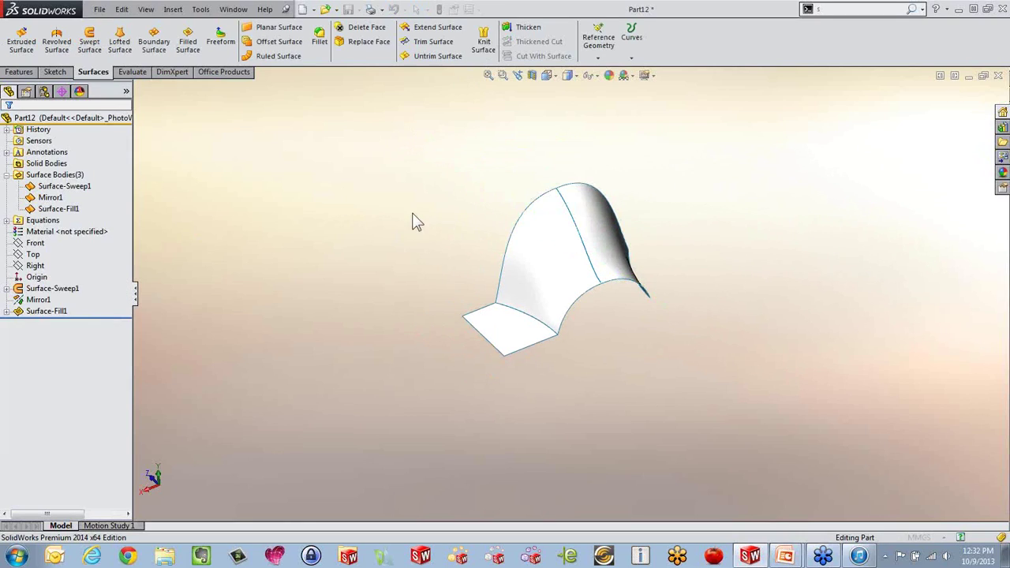
right_click(445, 177)
left_click(490, 184)
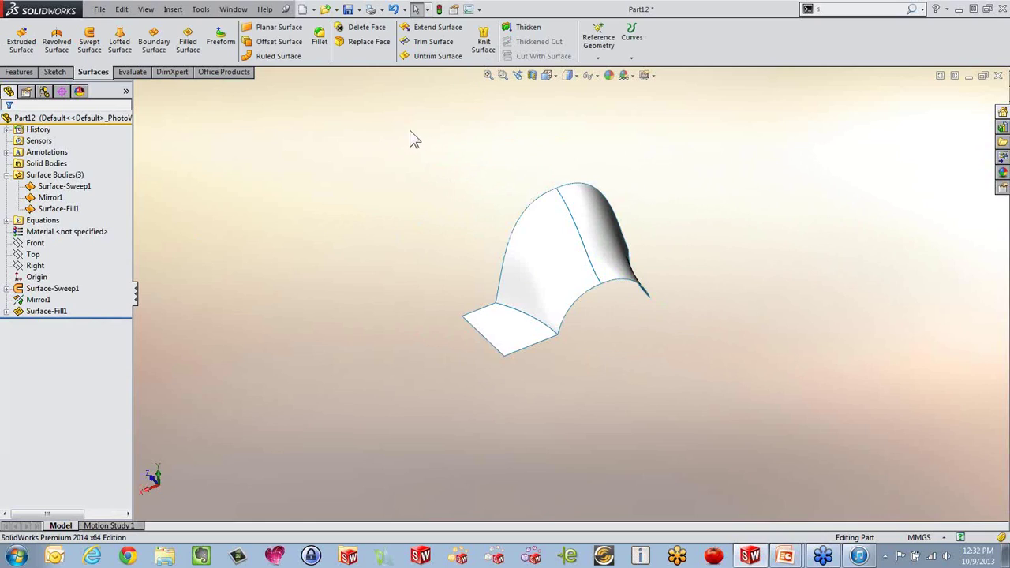
Step: Knit the Surface-Sweep1, Mirror1 and Surface-Fill1 bodies into one surface with Gap Control on
left_click_drag(409, 130, 715, 414)
middle_click_drag(715, 422, 639, 316)
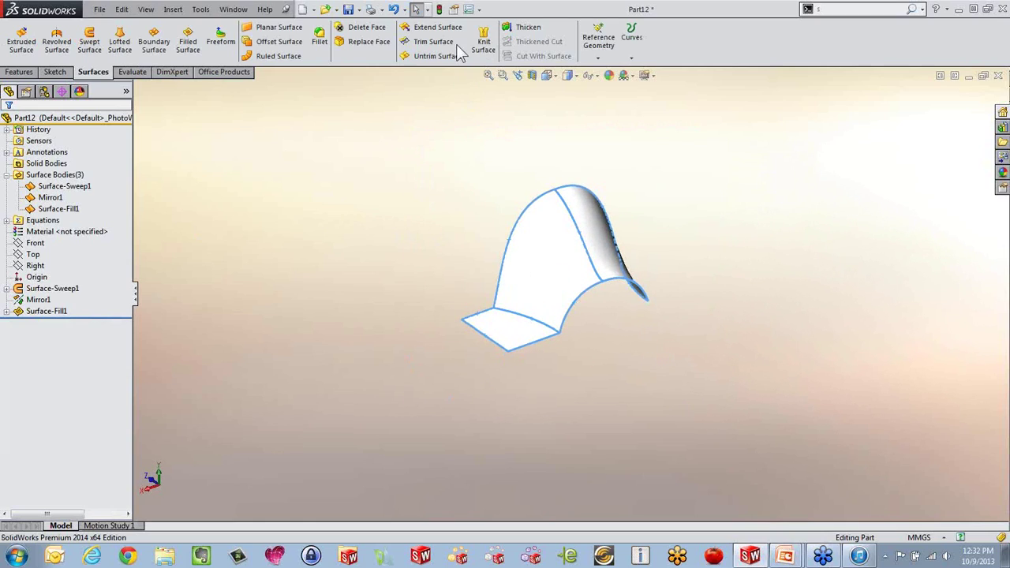
left_click(483, 41)
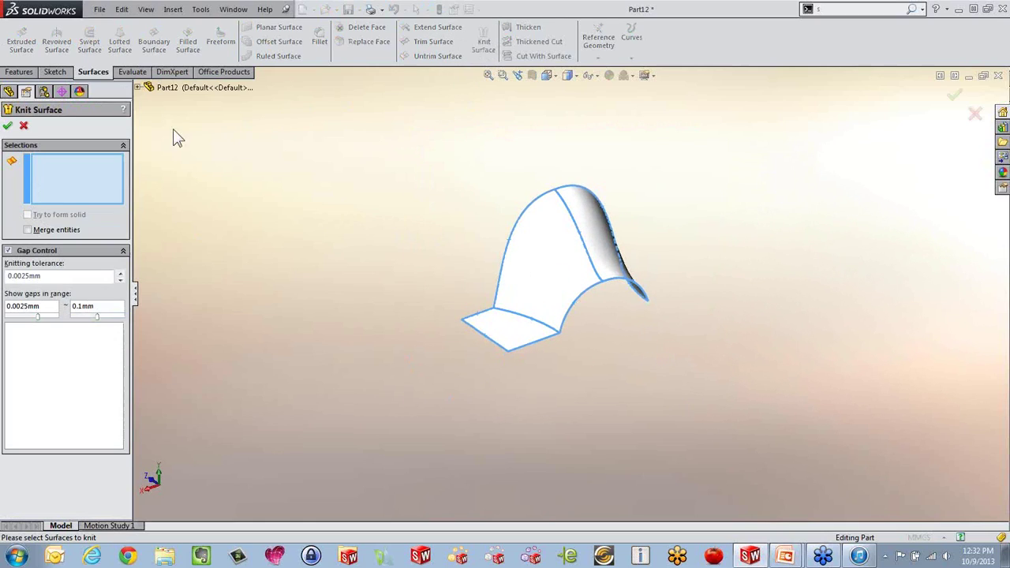
left_click(7, 128)
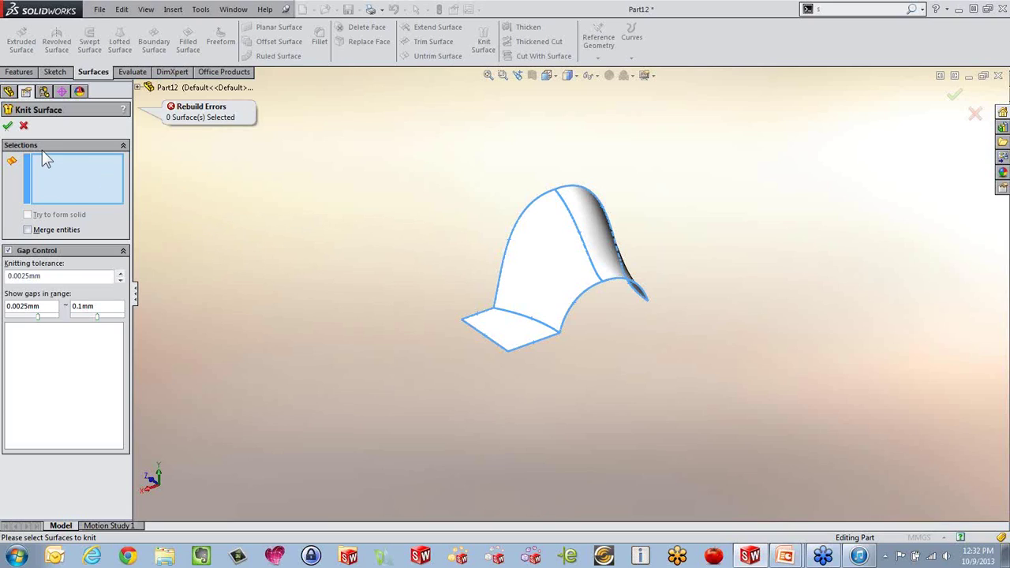
left_click_drag(405, 187, 766, 366)
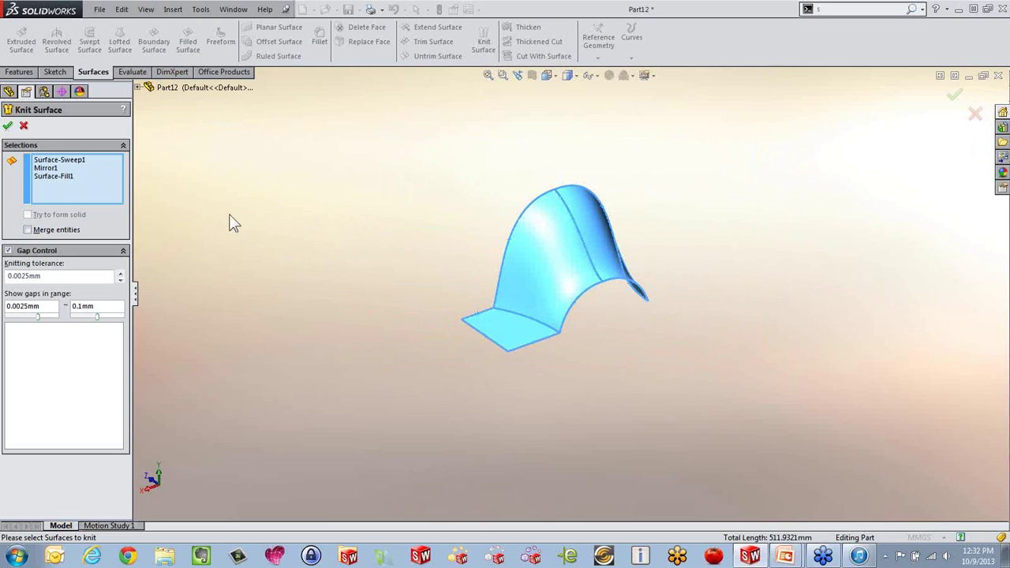
left_click(8, 126)
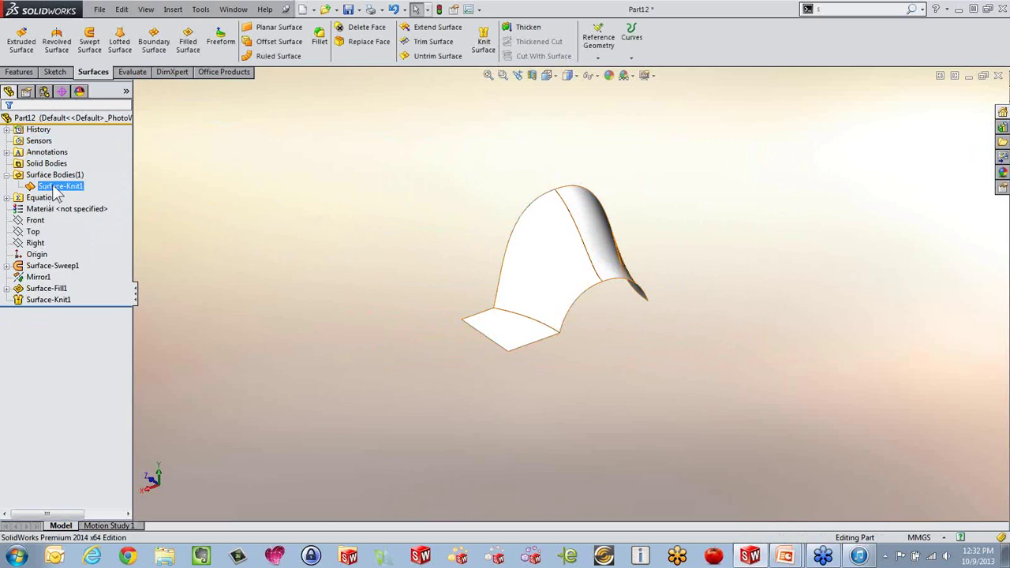
Step: Select the knitted body in the Surface Bodies folder and examine its extent from the opposite side
left_click(59, 185)
middle_click_drag(356, 332, 589, 267)
scroll(589, 267, "down", 2)
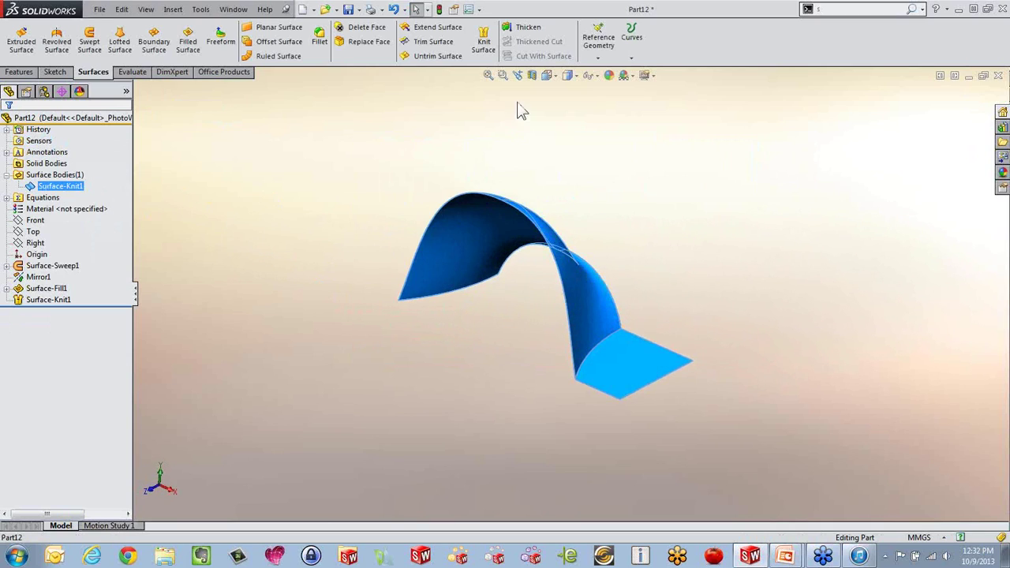
Step: Thicken the Surface-Knit1 body by 2 mm to one side into a solid
left_click(527, 28)
mouse_move(480, 388)
middle_mouse_down()
mouse_move(440, 397)
mouse_move(474, 371)
middle_mouse_up()
double_click(57, 209)
type("2")
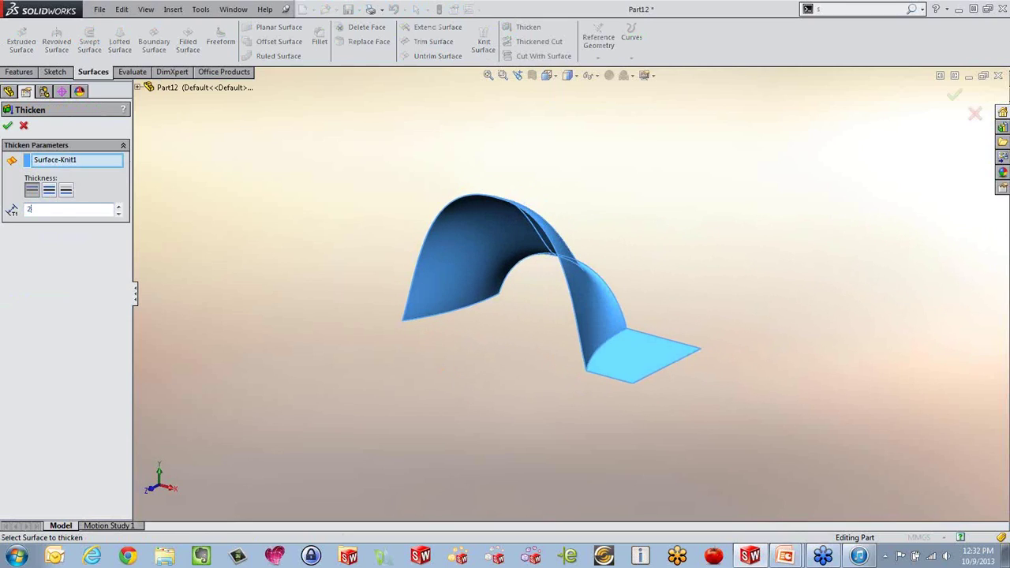
left_click(7, 127)
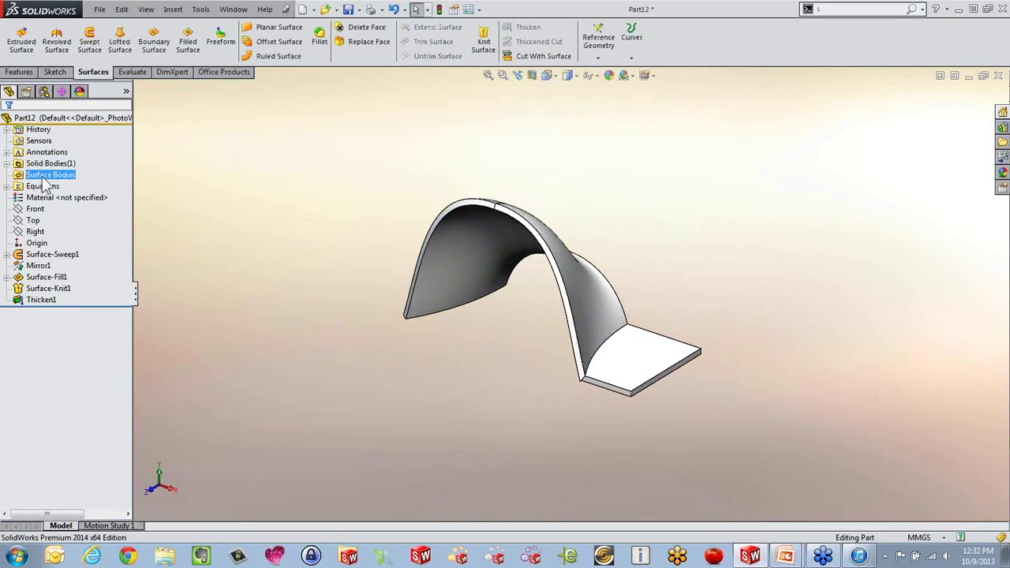
Step: Examine the thickened solid from several sides and review the parameters of the Thicken1 feature
middle_click_drag(411, 347, 527, 167)
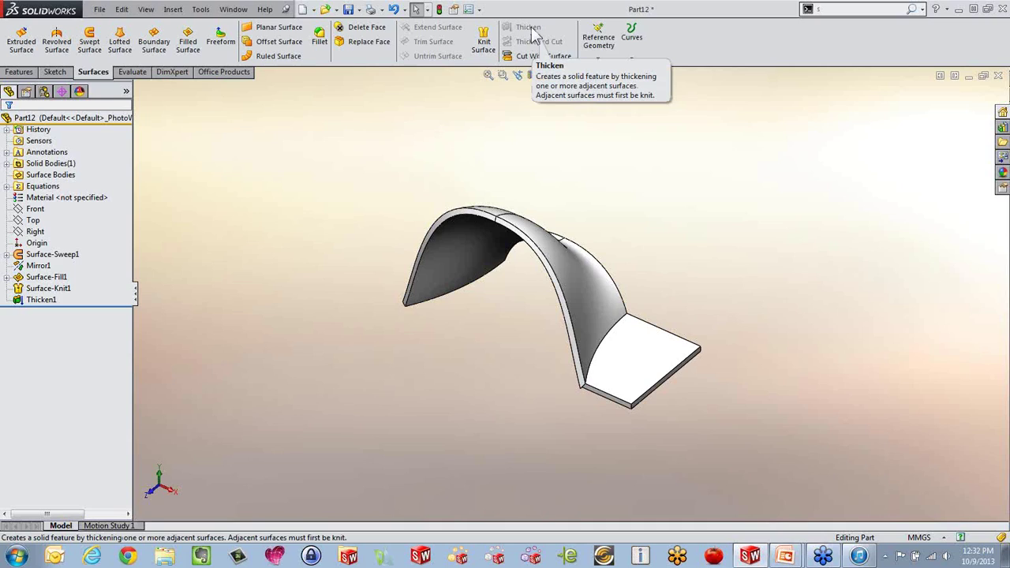
middle_click_drag(553, 158, 499, 171)
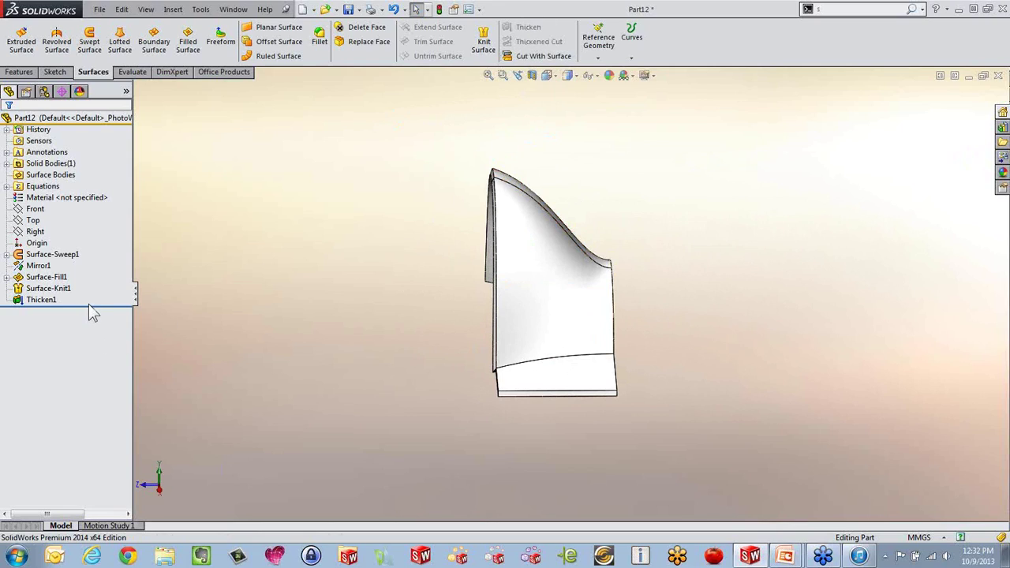
left_click(38, 302)
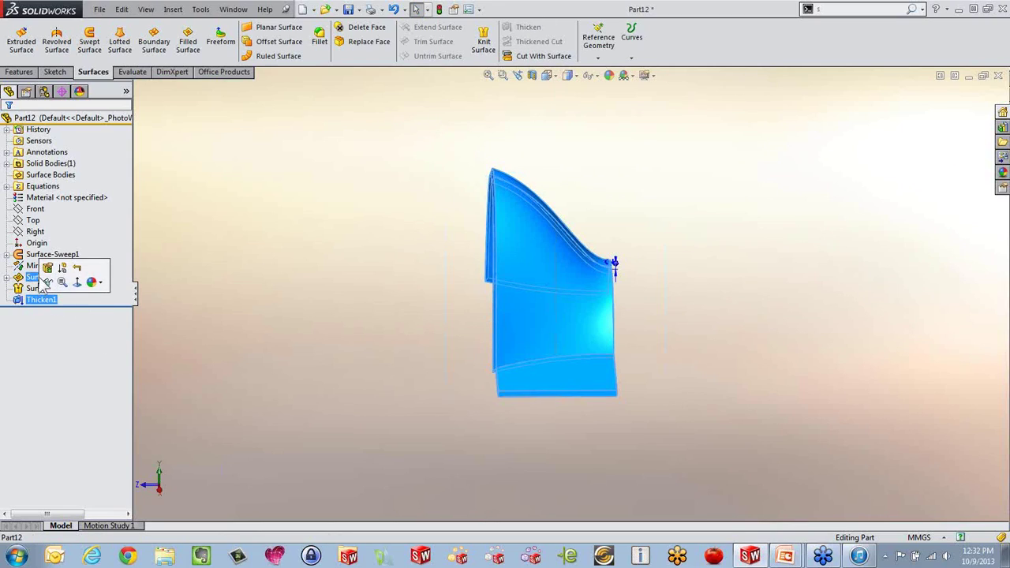
left_click(49, 268)
middle_click_drag(244, 303, 356, 315)
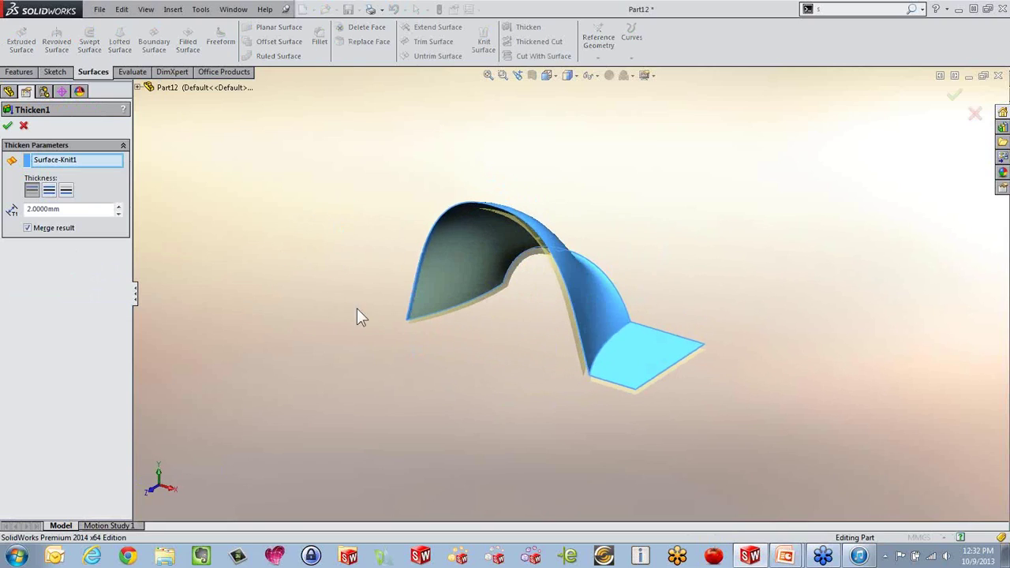
left_click(7, 125)
middle_click_drag(321, 210, 82, 308)
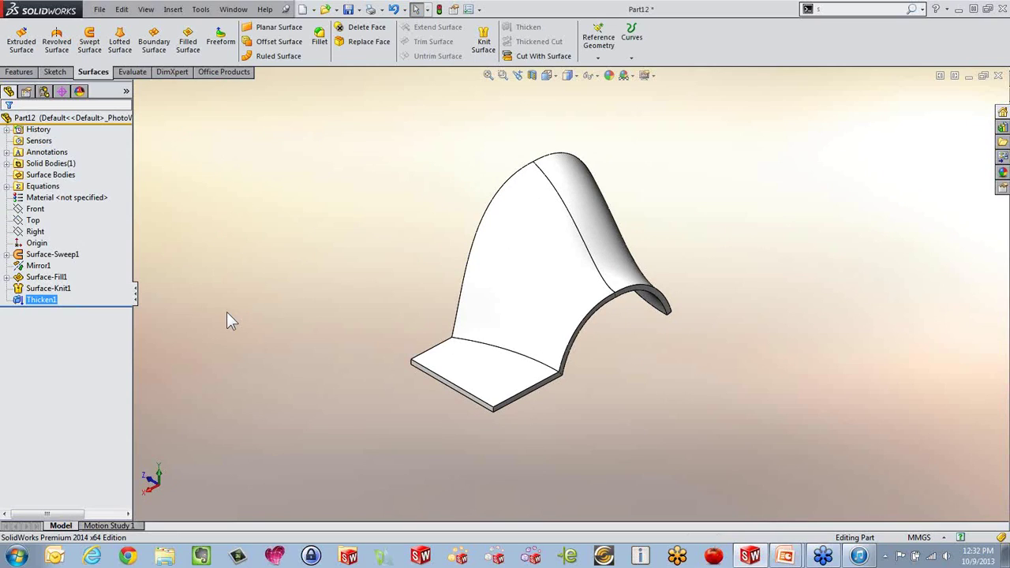
middle_click_drag(226, 314, 252, 343)
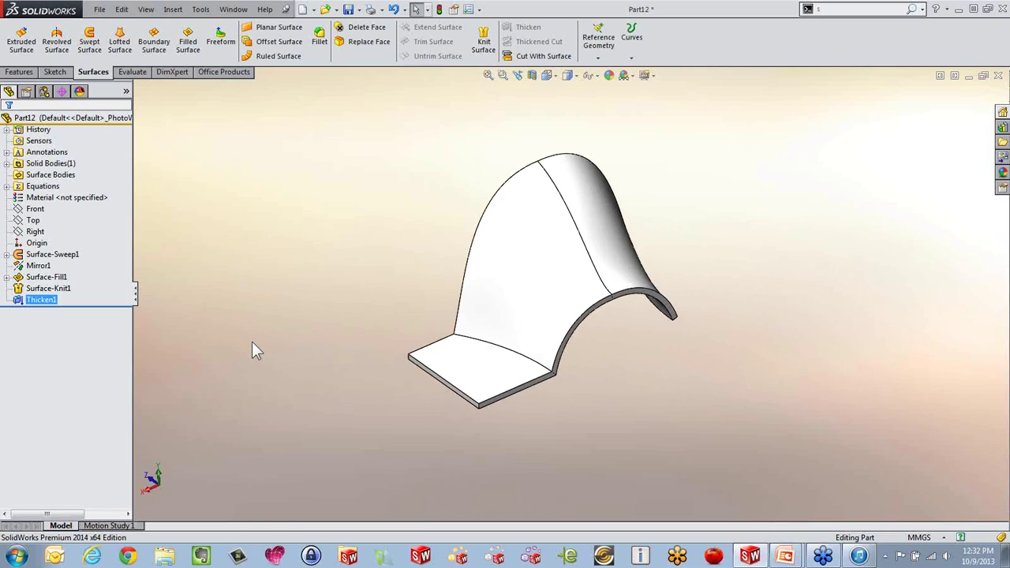
middle_click_drag(260, 331, 287, 332)
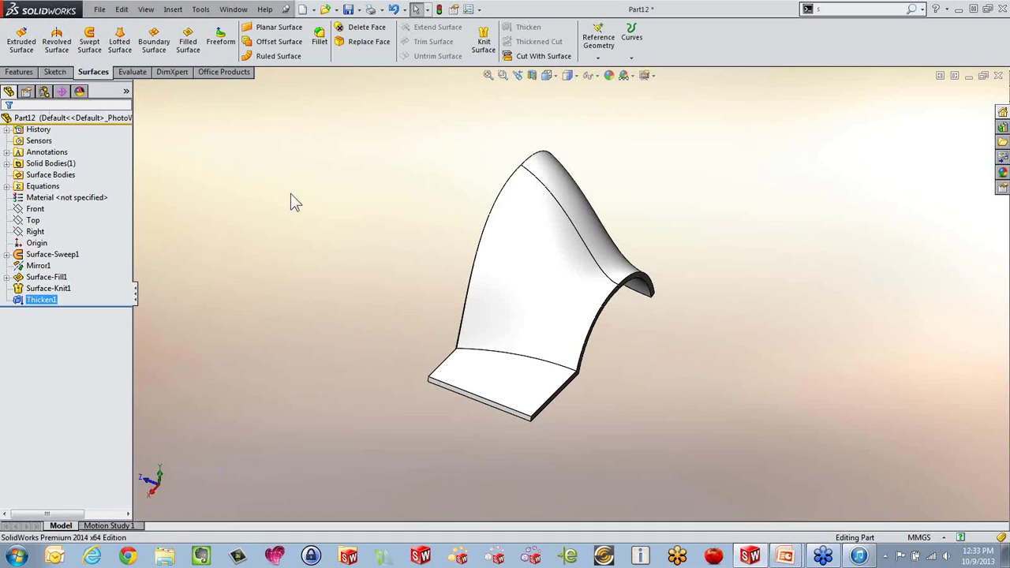
middle_click_drag(290, 197, 354, 266)
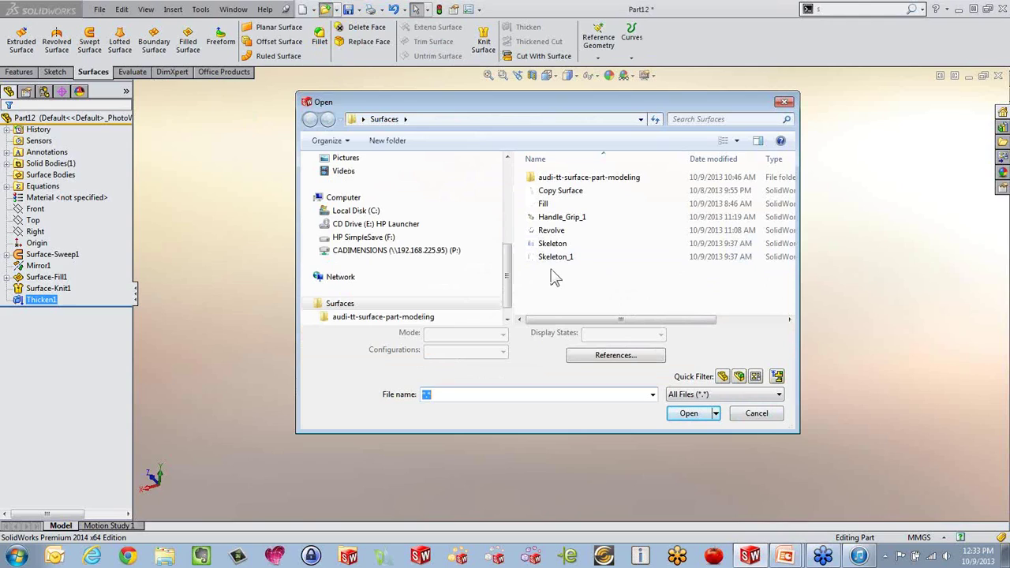
Step: Open the Fill part from the Surfaces folder
double_click(551, 205)
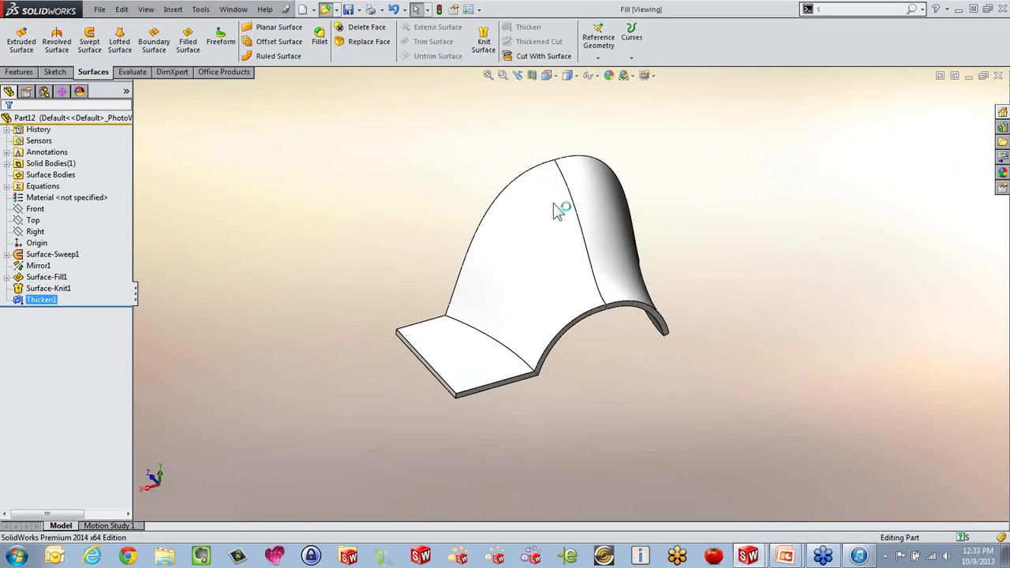
middle_click_drag(558, 210, 553, 229)
Step: Review the dimensioned spline in Sketch1 and how Plane1 and Plane2 are placed relative to the two curves
left_click(64, 266)
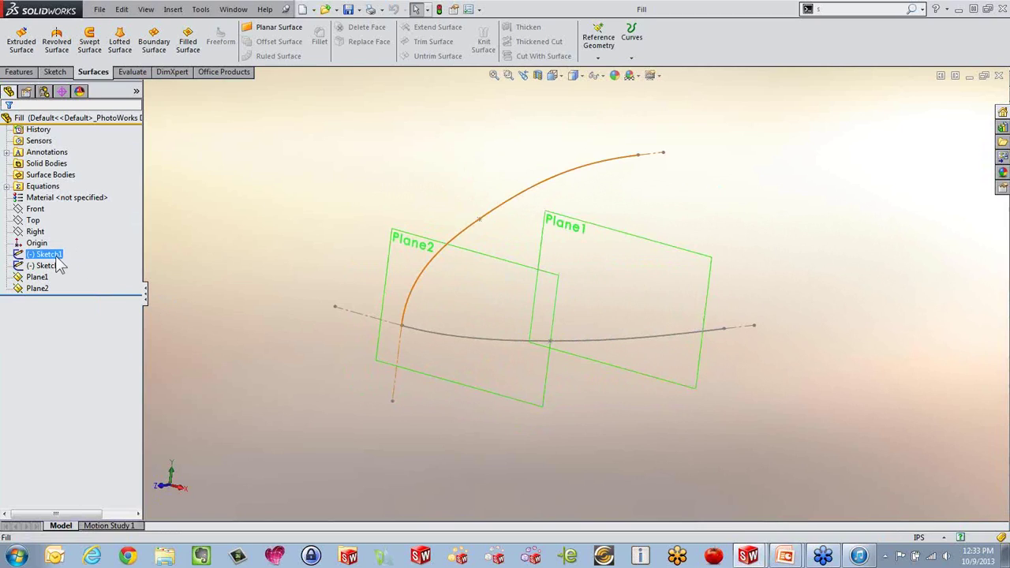
left_click(67, 221)
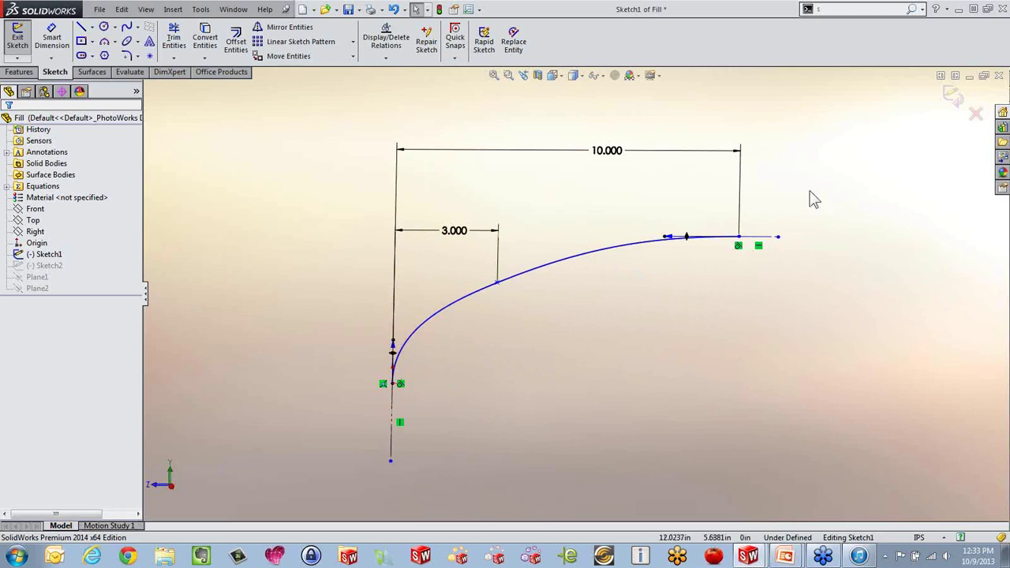
left_click(952, 96)
middle_click_drag(631, 334, 600, 379)
left_click(490, 353)
left_click(632, 299)
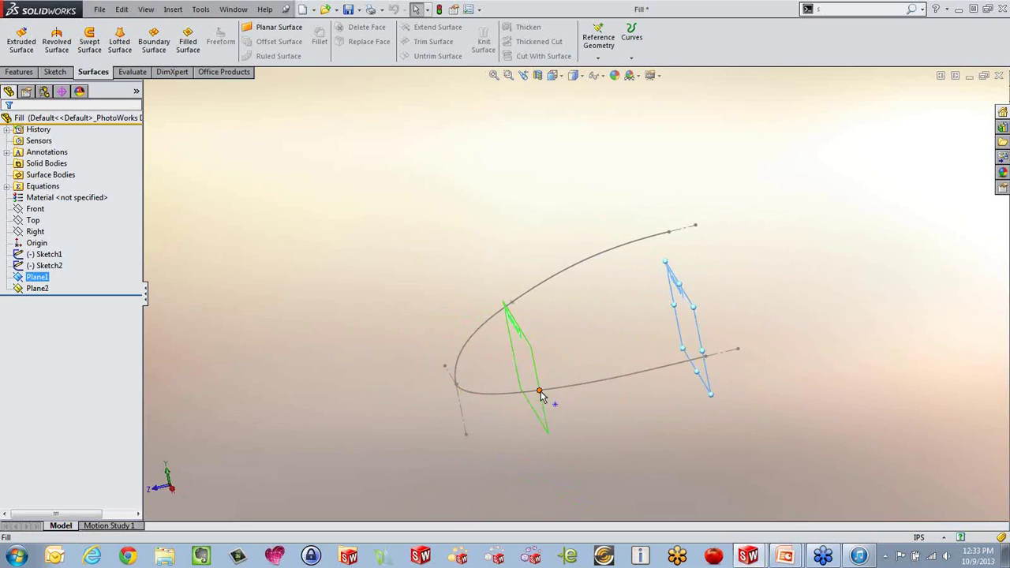
middle_click_drag(713, 383, 786, 400)
left_click(785, 401)
mouse_move(702, 414)
middle_mouse_down()
mouse_move(768, 380)
mouse_move(734, 354)
mouse_move(697, 413)
middle_mouse_up()
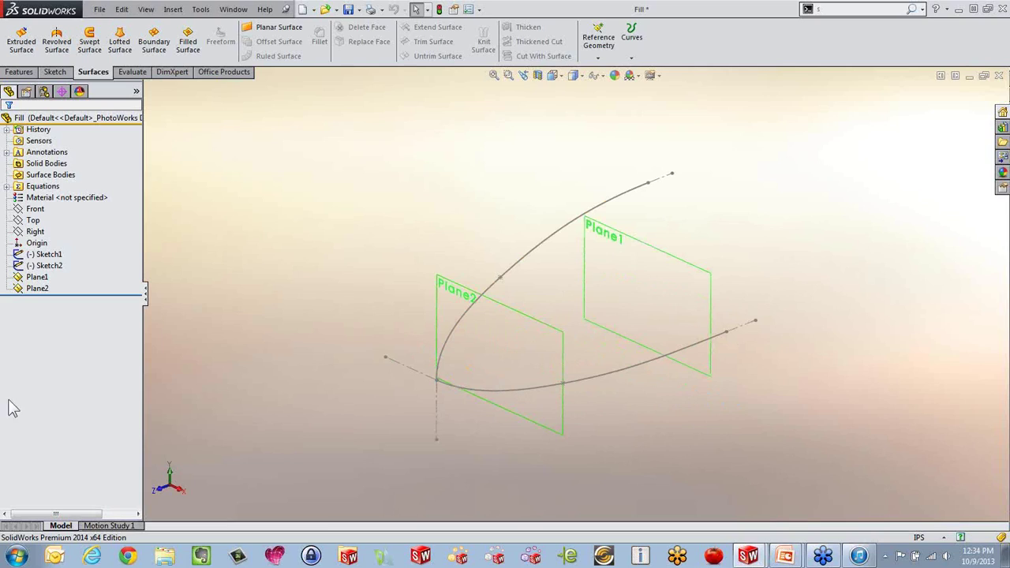
Step: Sketch a two-point spline on Plane2 connecting the intermediate points of the upper curve (Sketch1) and lower curve (Sketch2)
left_click(491, 344)
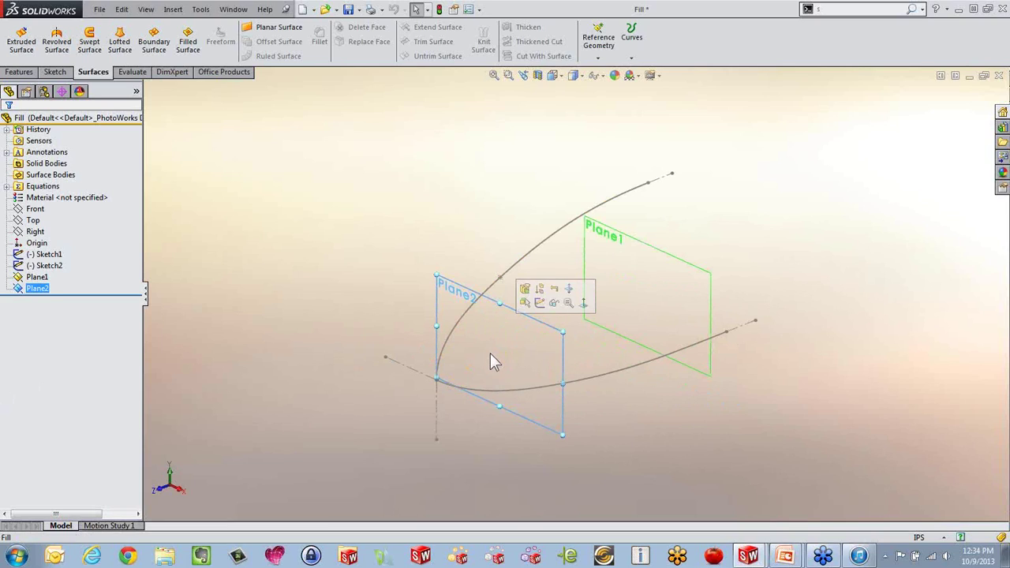
left_click(540, 304)
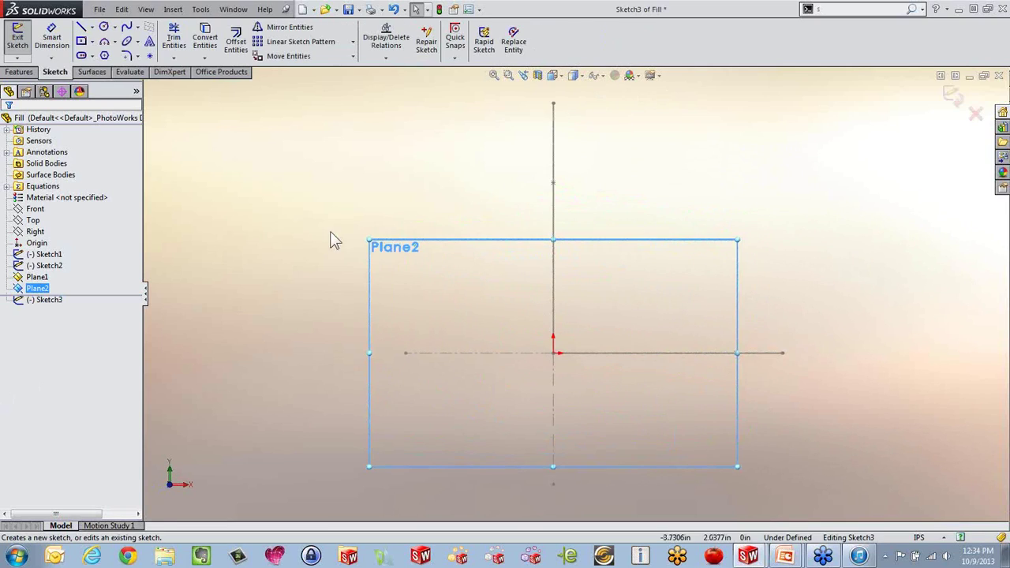
left_click(129, 29)
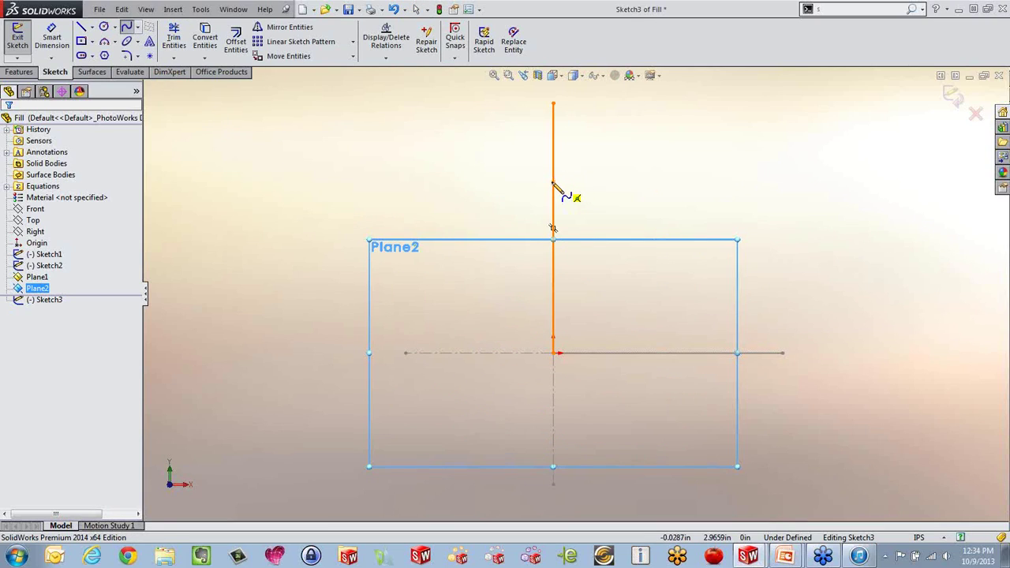
left_click(552, 226)
middle_click_drag(624, 232, 635, 458)
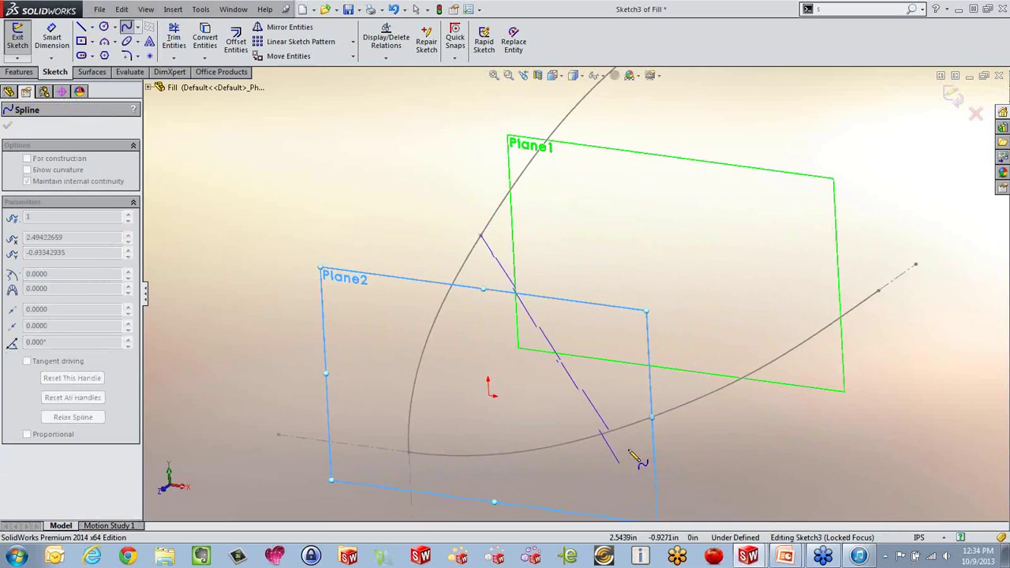
left_click(651, 416)
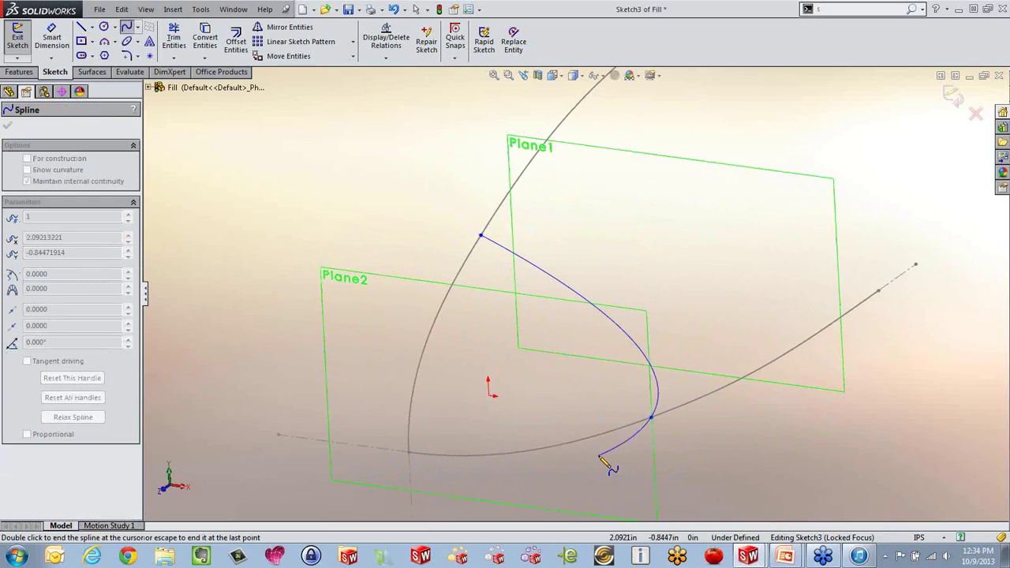
key("Escape")
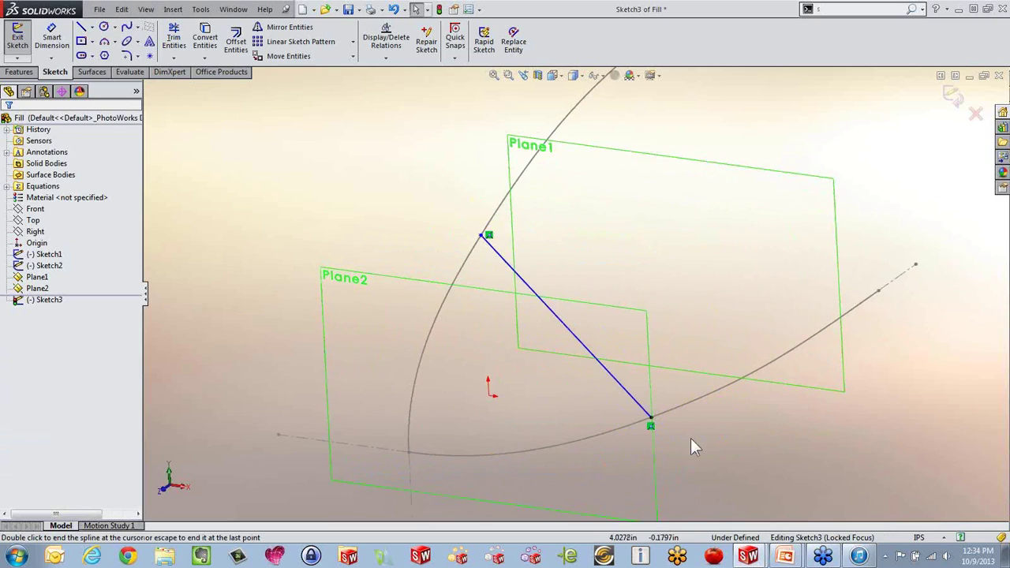
Step: Bow the Plane2 spline outward by tilting its end tangents to about -18° at the upper end and -78° at the lower, and exit the sketch
mouse_move(594, 406)
middle_mouse_down()
mouse_move(632, 334)
mouse_move(634, 269)
mouse_move(624, 330)
mouse_move(599, 267)
middle_mouse_up()
left_click(623, 327)
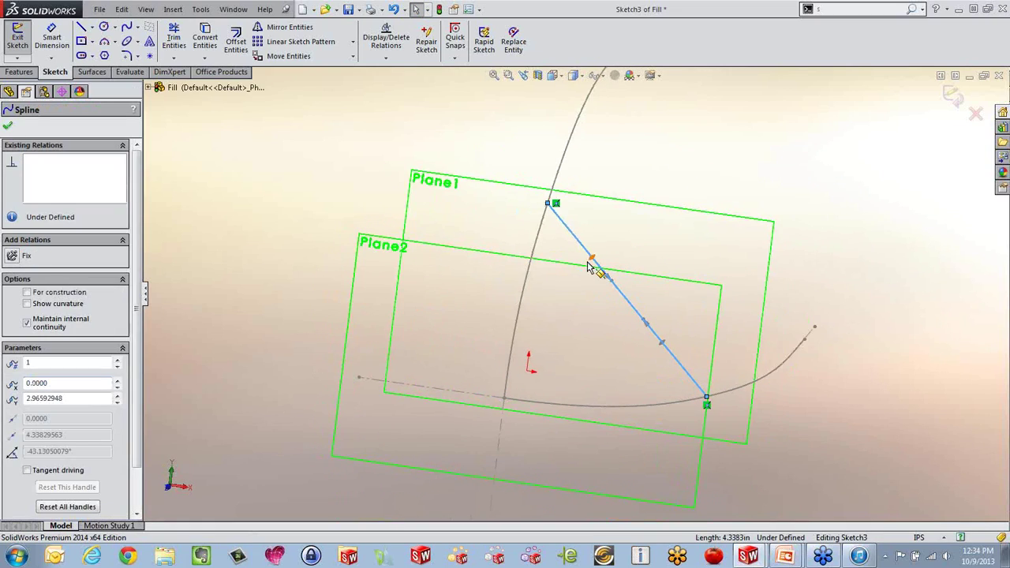
left_click_drag(598, 262, 635, 245)
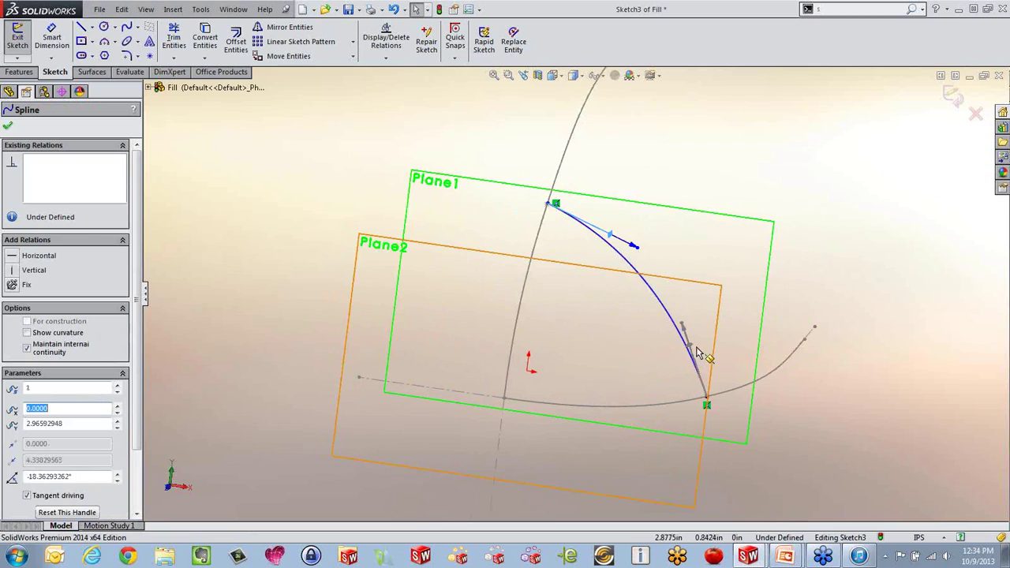
left_click_drag(692, 349, 701, 342)
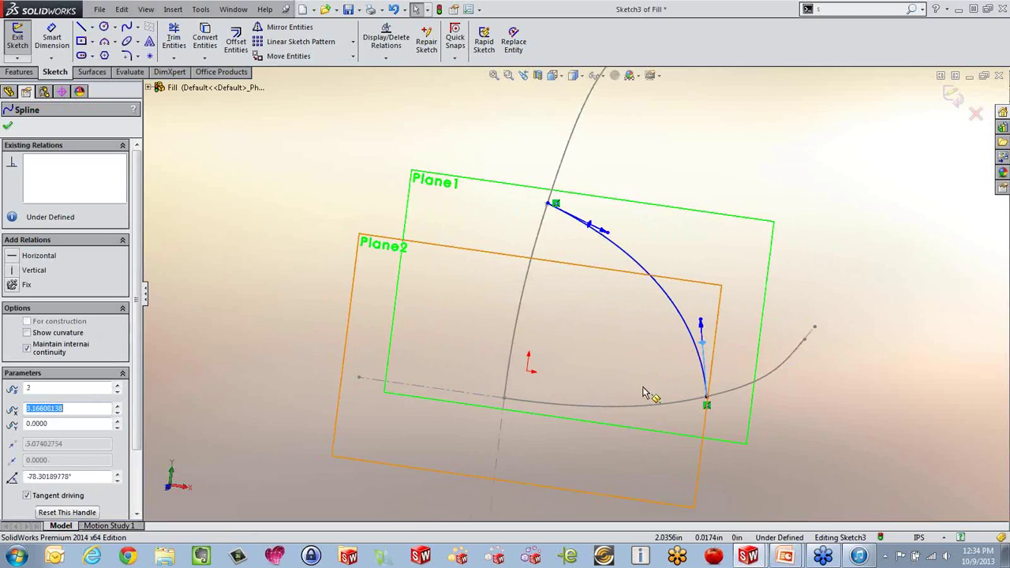
left_click(950, 99)
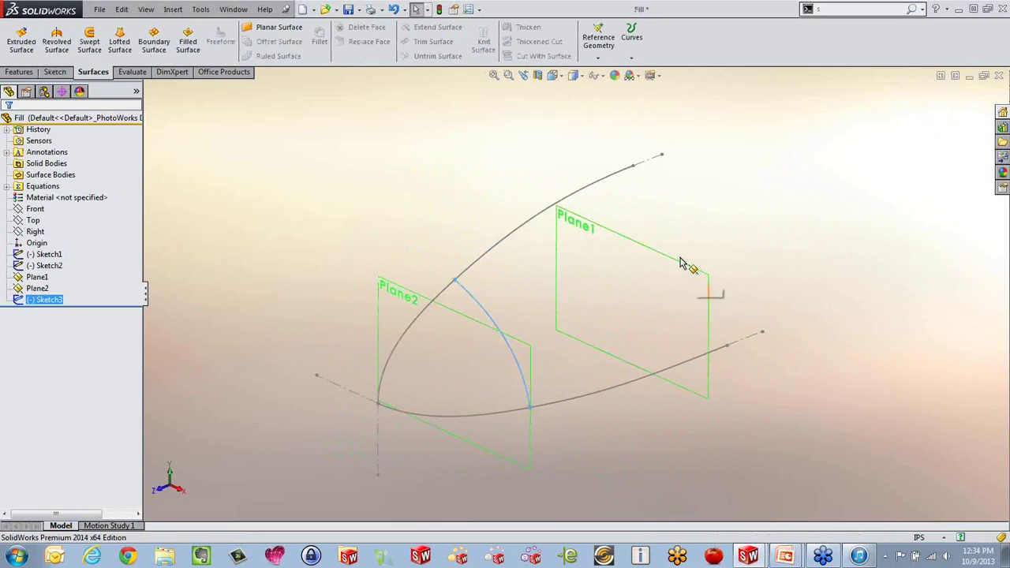
Step: Sketch a two-point spline on Plane1 connecting the far endpoints of the upper and lower curves
left_click(612, 293)
left_click(650, 245)
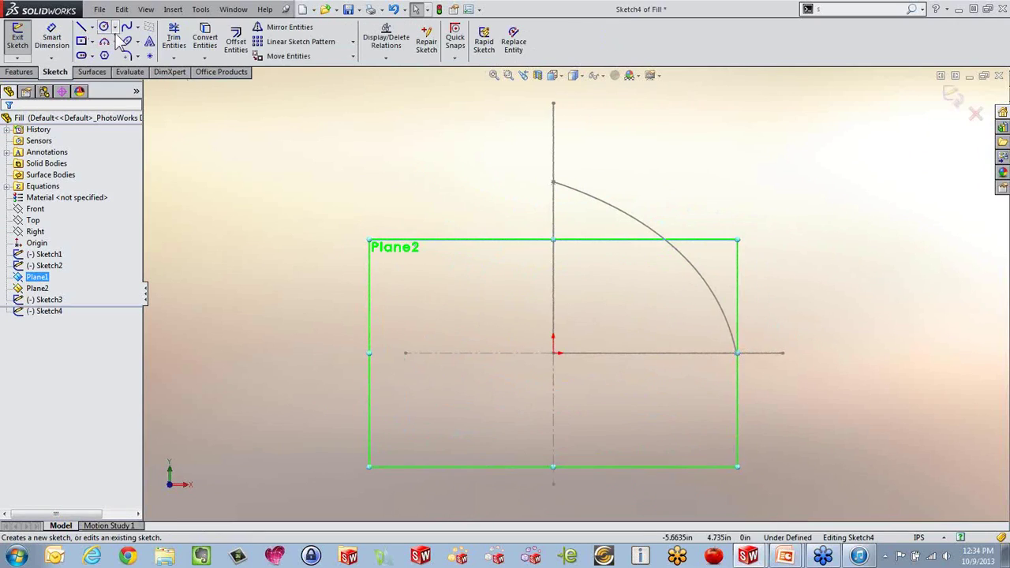
left_click(126, 27)
mouse_move(588, 178)
middle_mouse_down()
mouse_move(611, 160)
mouse_move(631, 198)
mouse_move(652, 198)
middle_mouse_up()
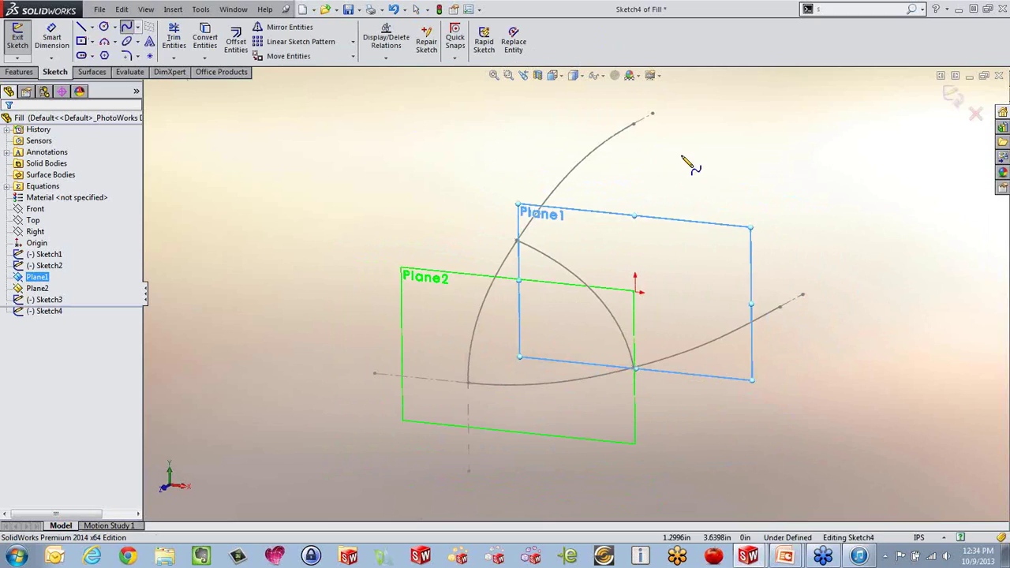
scroll(683, 156, "down", 1)
left_click(620, 125)
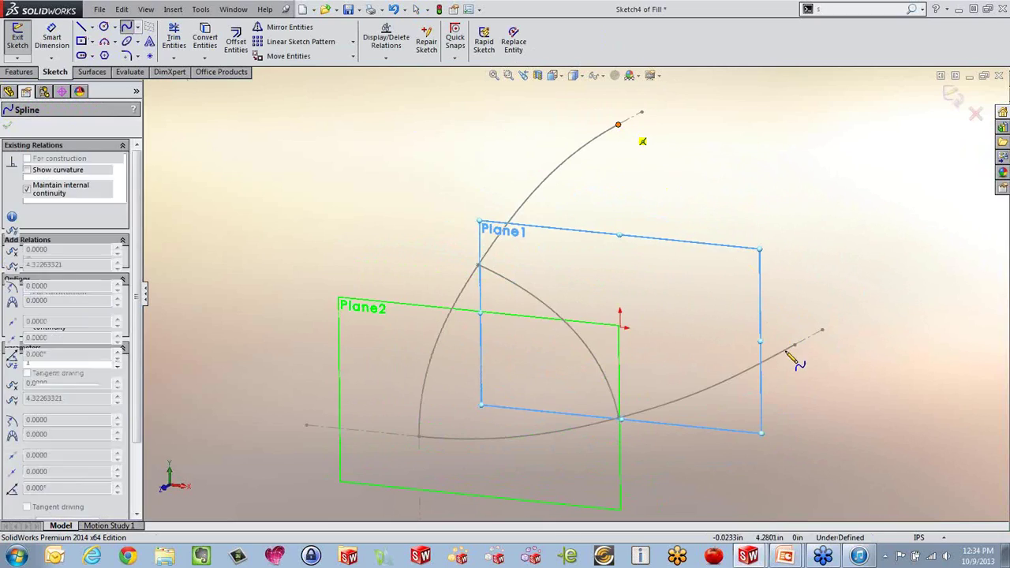
double_click(794, 348)
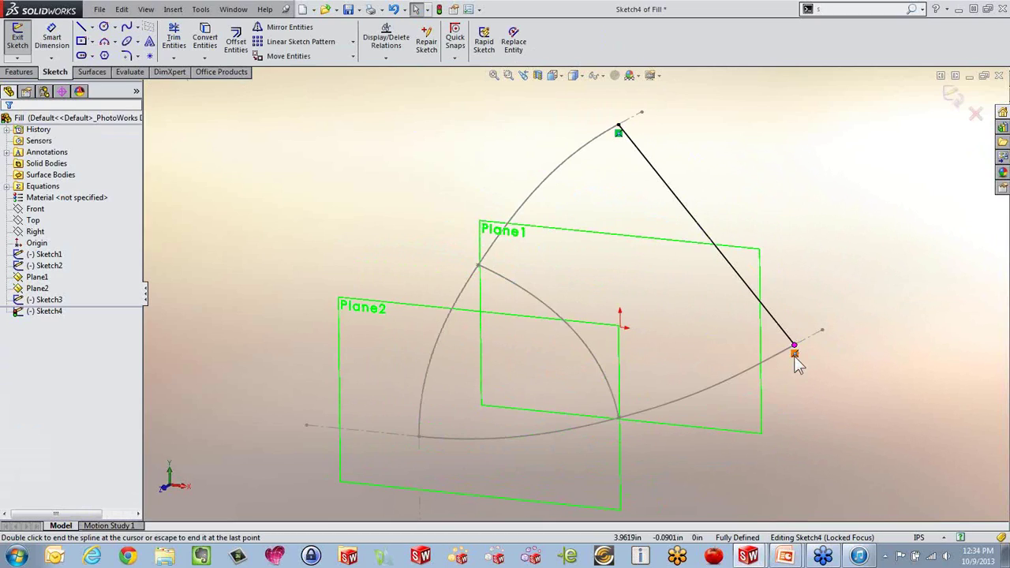
Step: Bow the Plane1 spline outward by tilting its upper end tangent to about -19.5°, and exit the sketch
left_click(698, 224)
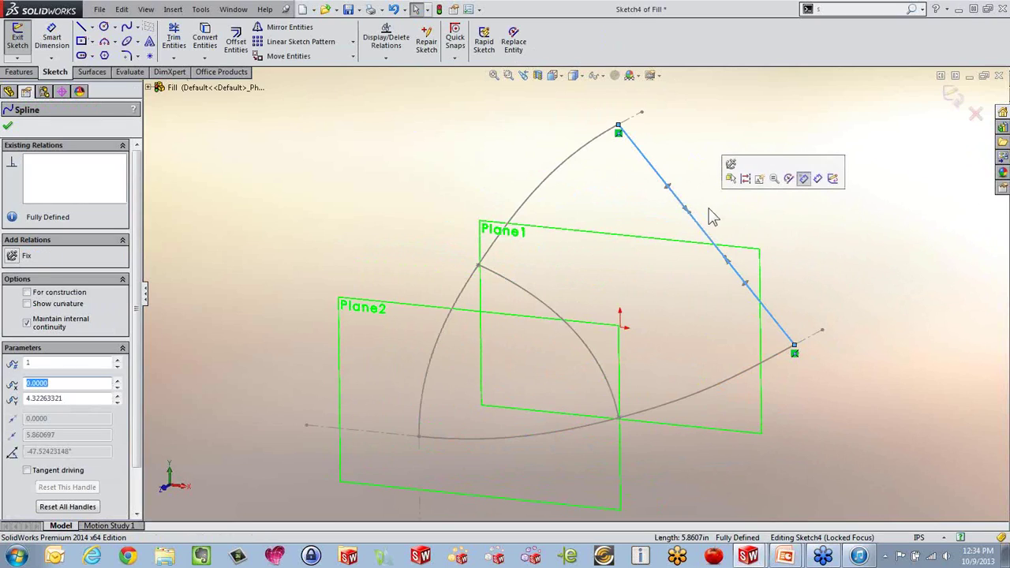
left_click_drag(669, 190, 713, 168)
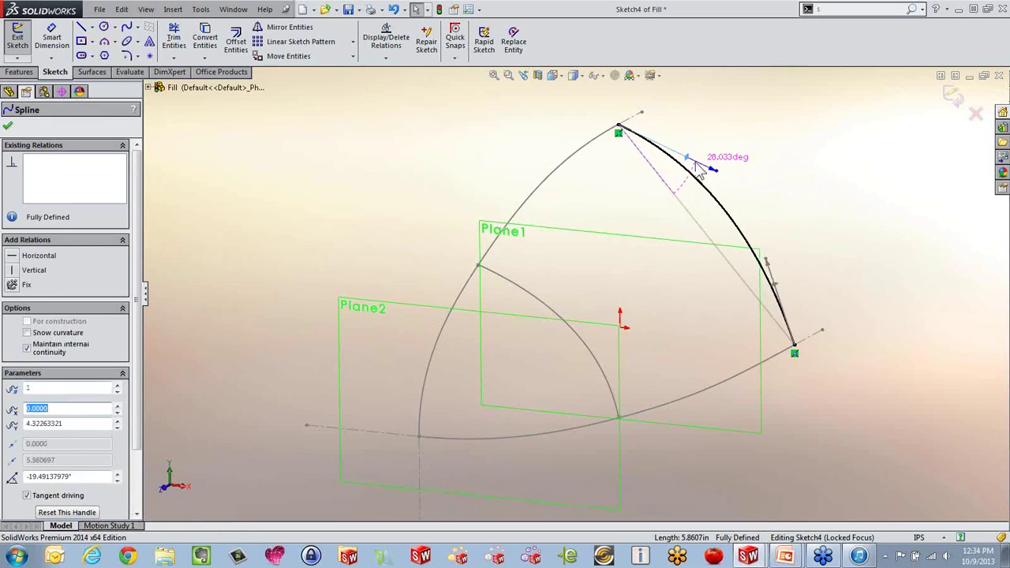
left_click(953, 98)
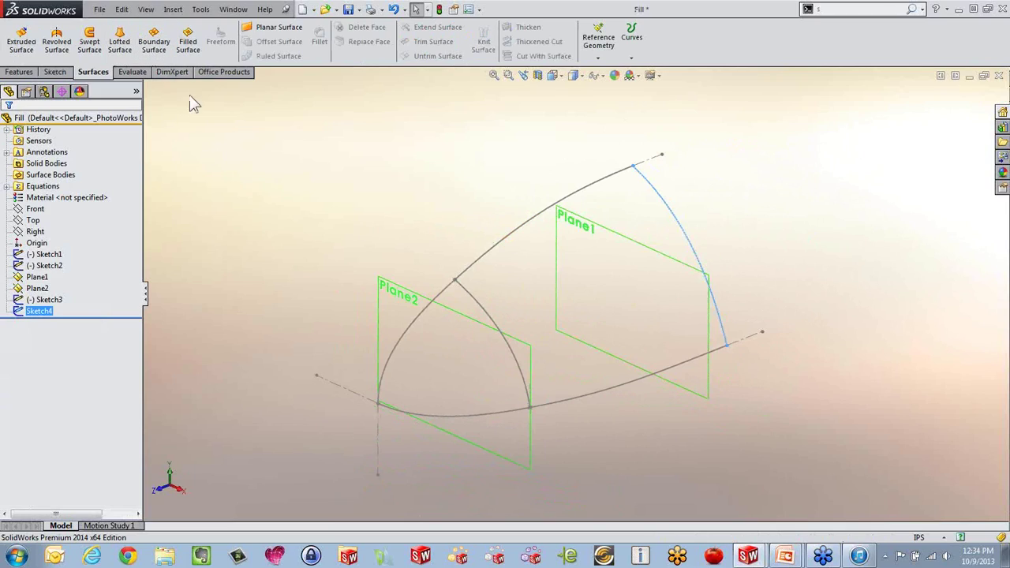
Step: Try a lofted surface between the Plane2 and Plane1 splines, with the upper and lower curves as guide curves, and discard it
left_click(365, 230)
left_click(124, 44)
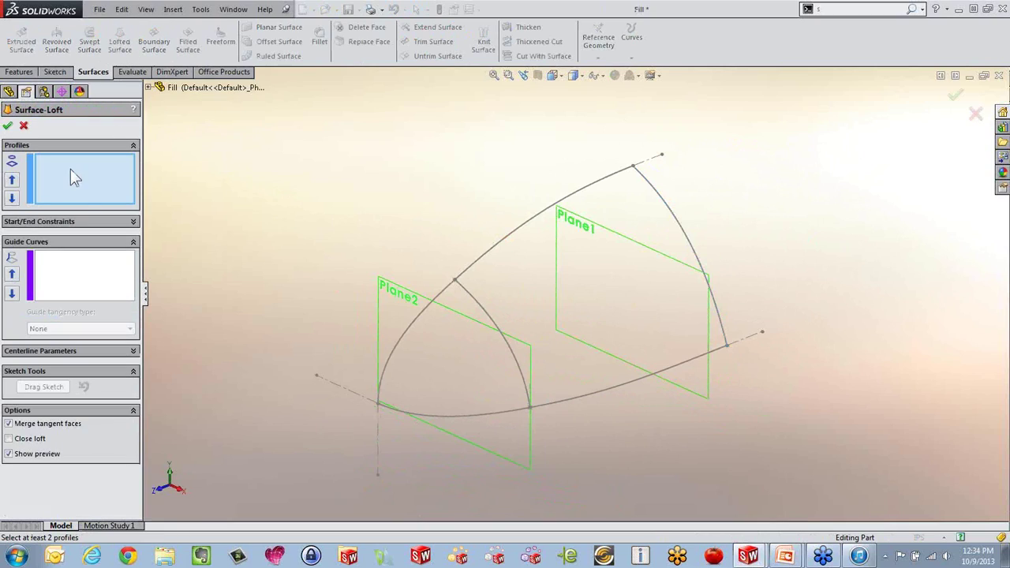
left_click(490, 315)
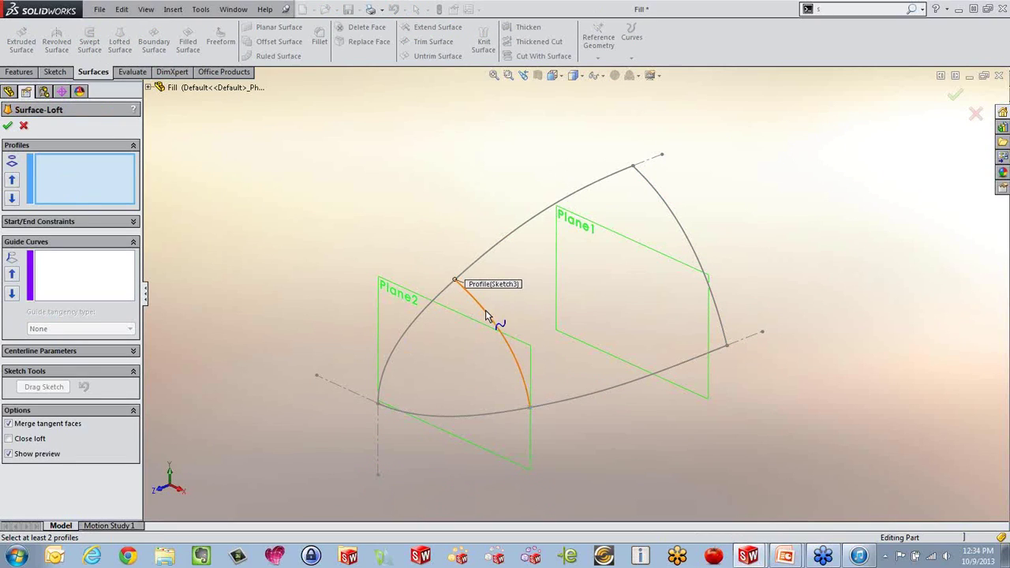
left_click(675, 215)
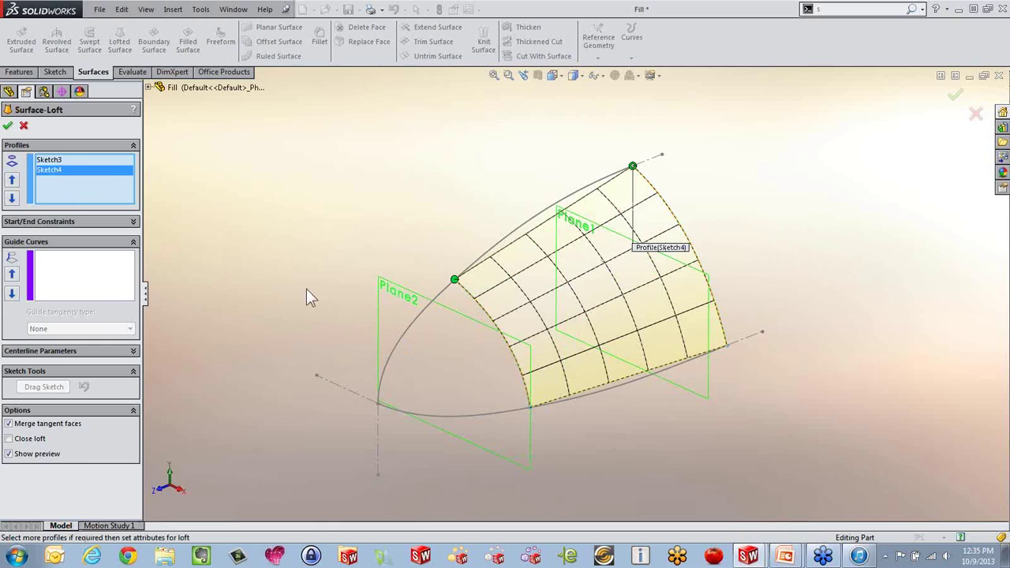
left_click(108, 281)
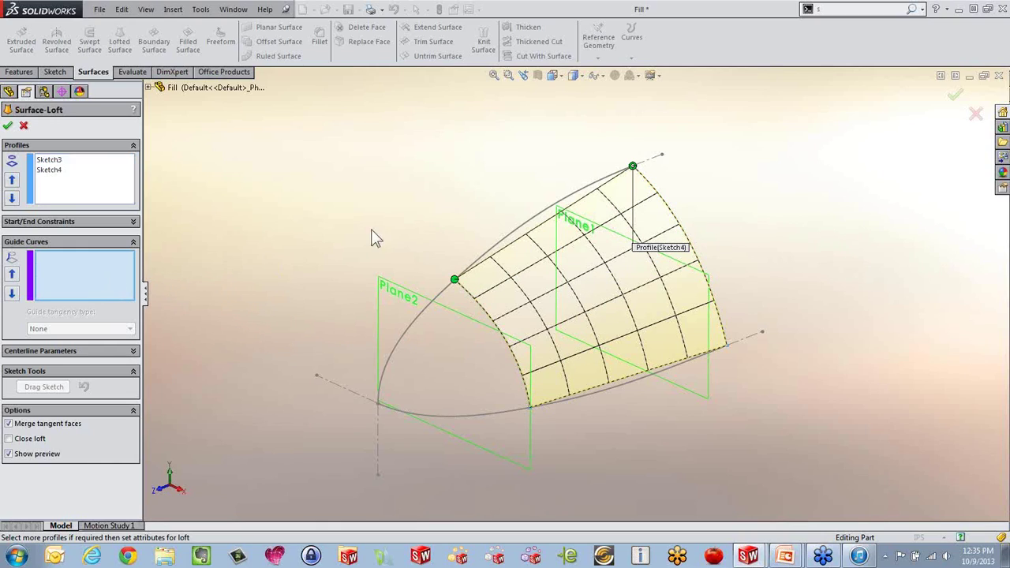
left_click(518, 228)
left_click(622, 386)
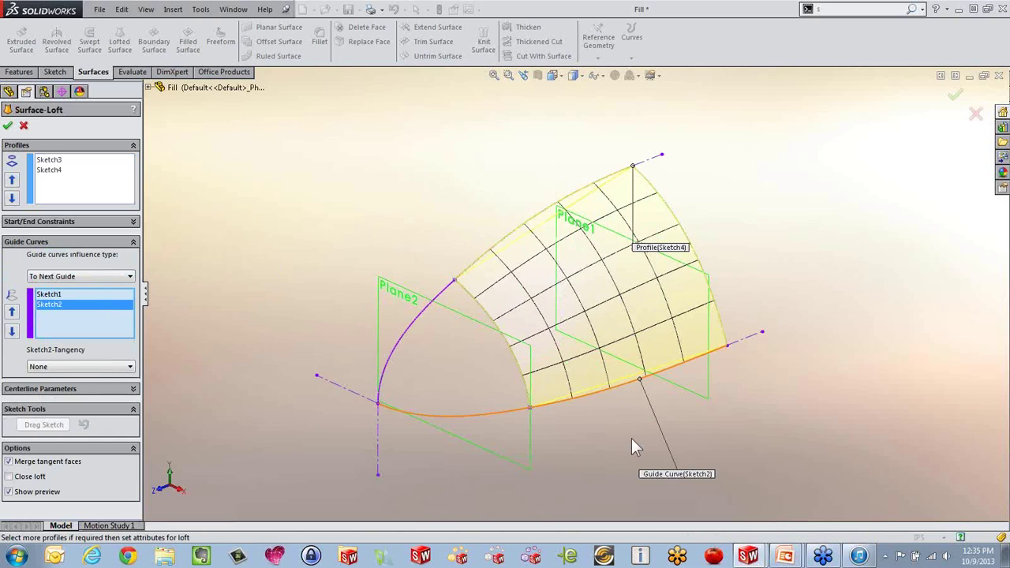
mouse_move(637, 447)
middle_mouse_down()
mouse_move(603, 358)
mouse_move(458, 380)
mouse_move(458, 429)
mouse_move(442, 440)
mouse_move(445, 401)
mouse_move(482, 345)
mouse_move(514, 237)
mouse_move(479, 439)
mouse_move(508, 369)
mouse_move(432, 428)
mouse_move(480, 406)
mouse_move(548, 334)
mouse_move(537, 379)
mouse_move(550, 450)
mouse_move(508, 469)
middle_mouse_up()
scroll(537, 298, "down", 3)
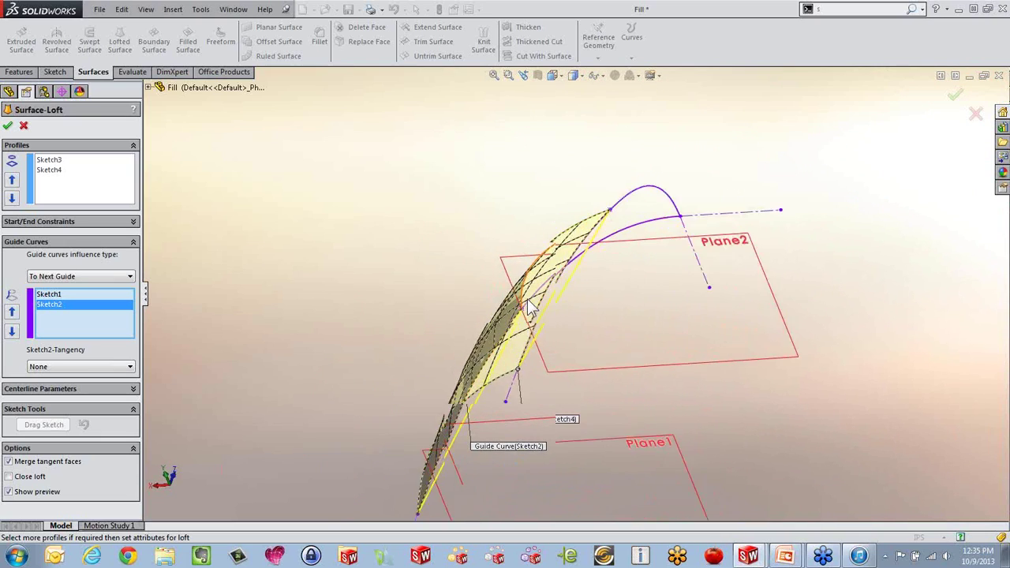
scroll(564, 301, "up", 4)
middle_click_drag(553, 376, 583, 249)
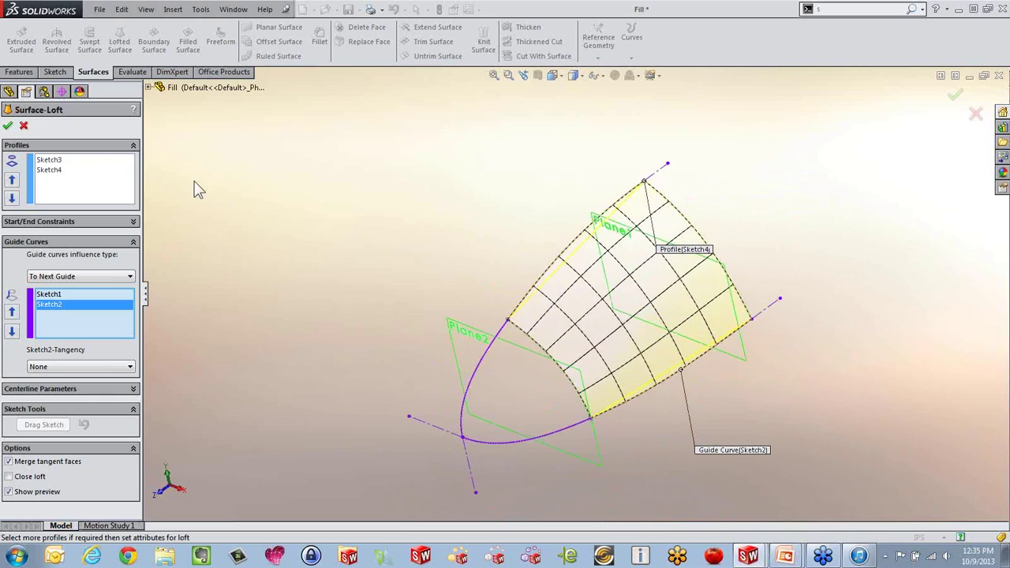
left_click(24, 126)
Step: Start a boundary surface with the Plane2 spline (Sketch3) and Plane1 spline (Sketch4) as the Direction 1 curves
middle_click_drag(189, 153, 286, 187)
left_click(154, 41)
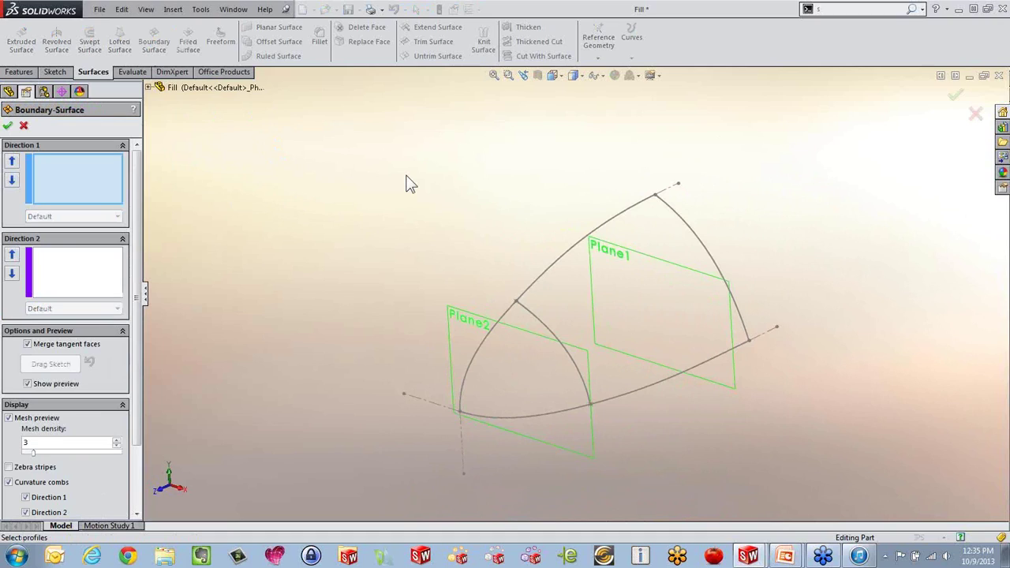
left_click(543, 326)
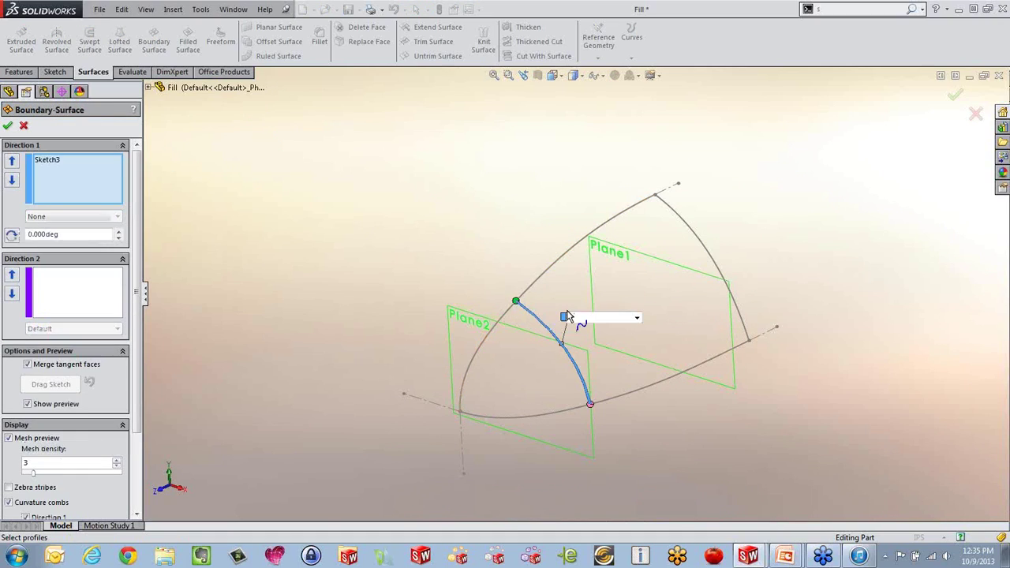
left_click(692, 237)
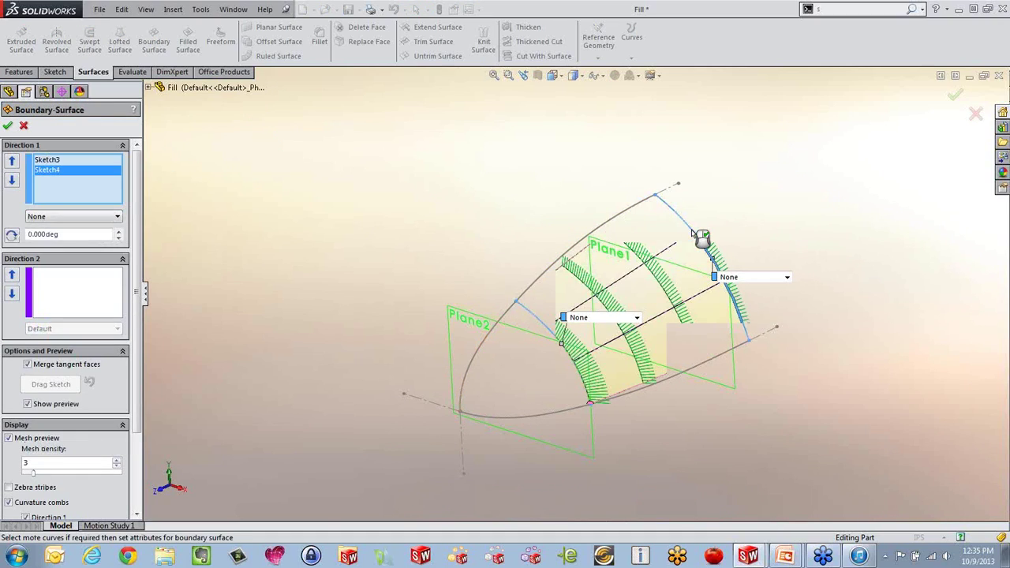
Step: Try the complete upper and lower curve sketches as Direction 2 curves, and clear the Direction 2 selections
left_click(71, 302)
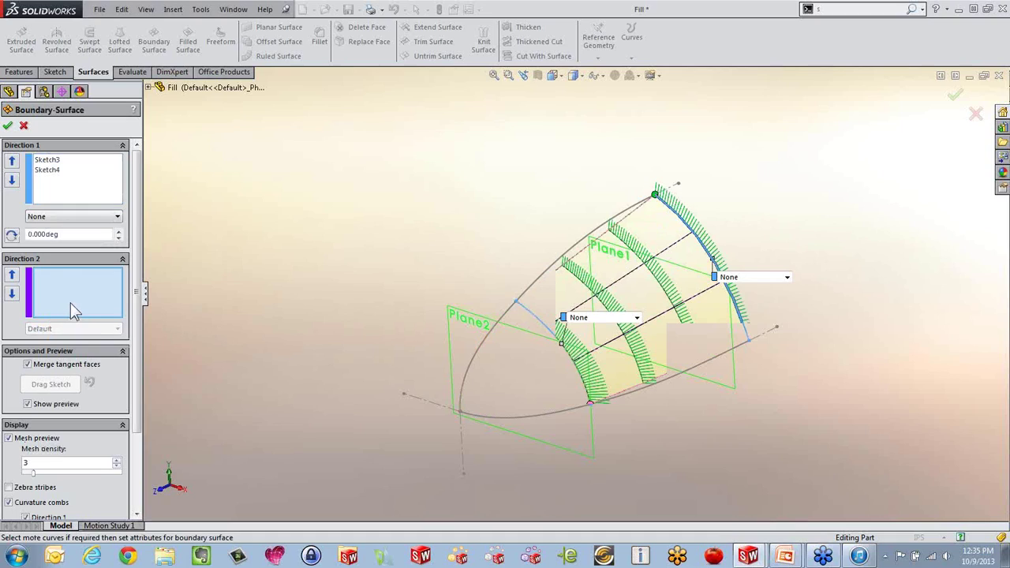
left_click(570, 247)
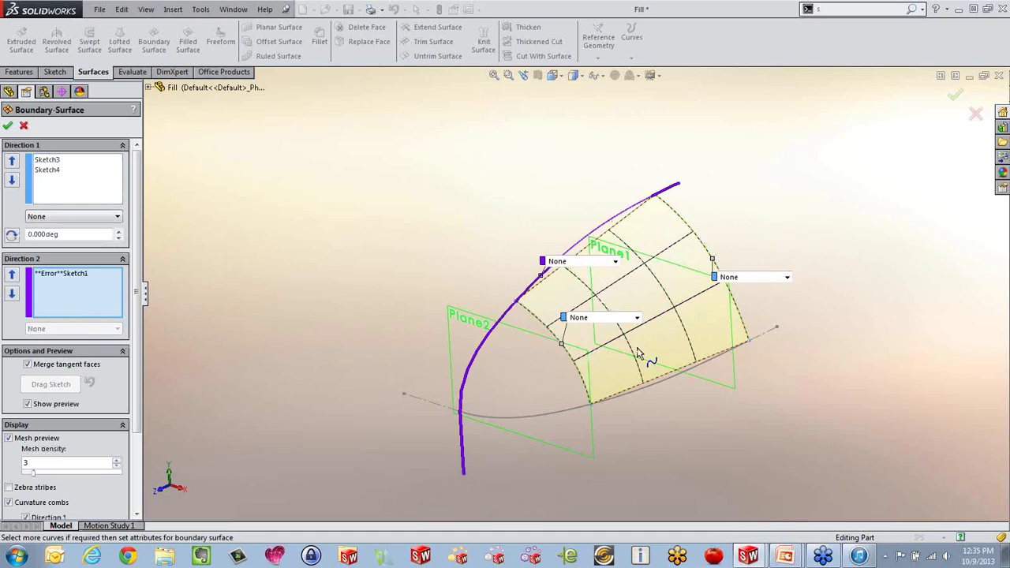
left_click(647, 388)
middle_click_drag(611, 494, 553, 438)
right_click(52, 359)
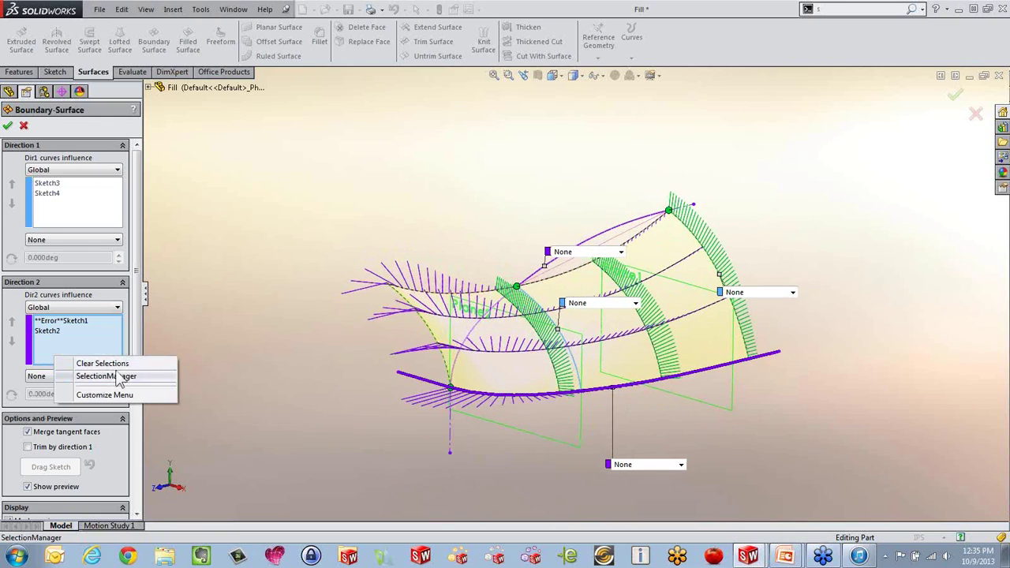
left_click(101, 361)
Step: Add only the upper curve's portion between the two profile splines to Direction 2 as an open loop with SelectionManager
middle_click_drag(314, 254, 587, 222)
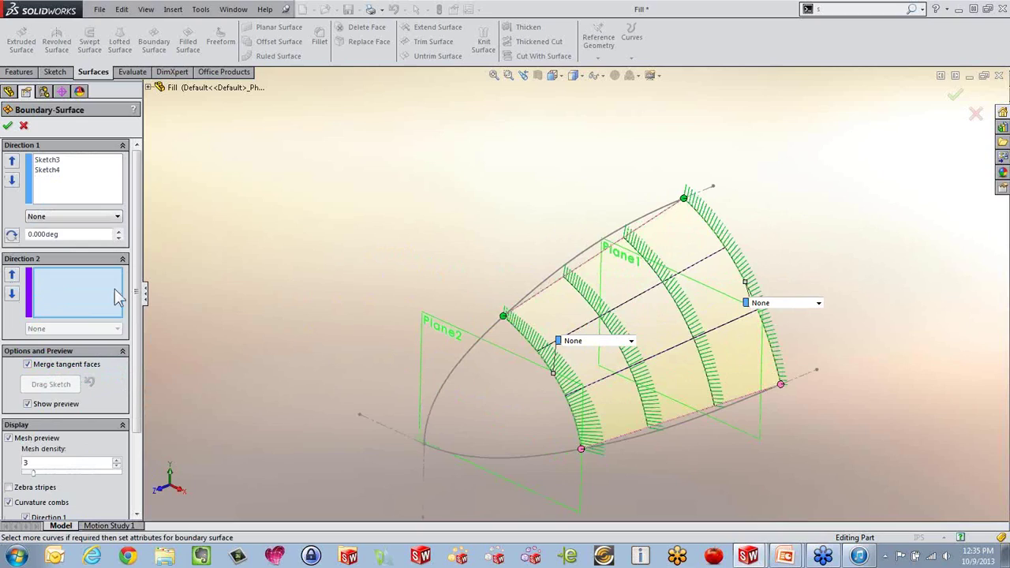
right_click(569, 271)
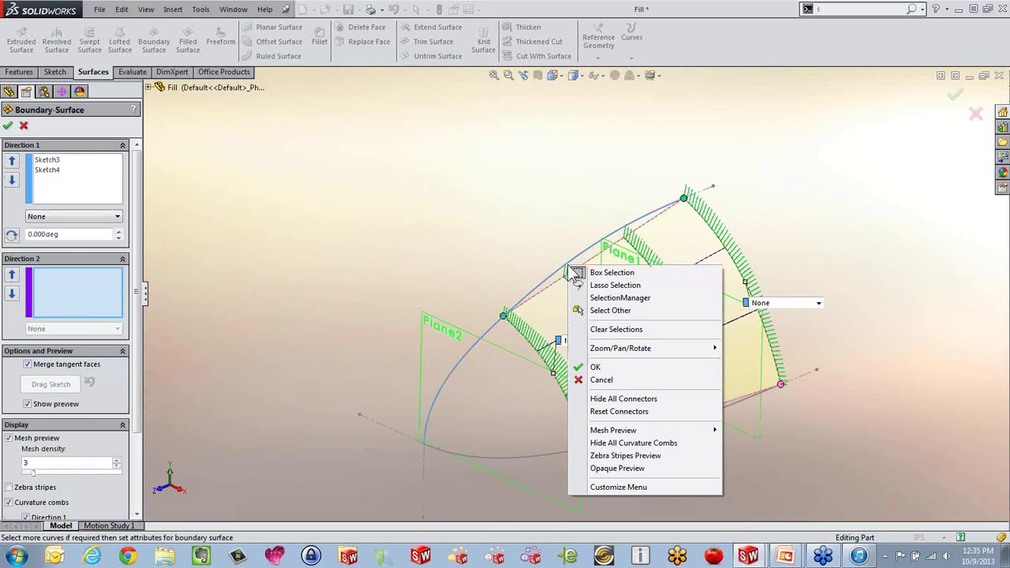
left_click(620, 297)
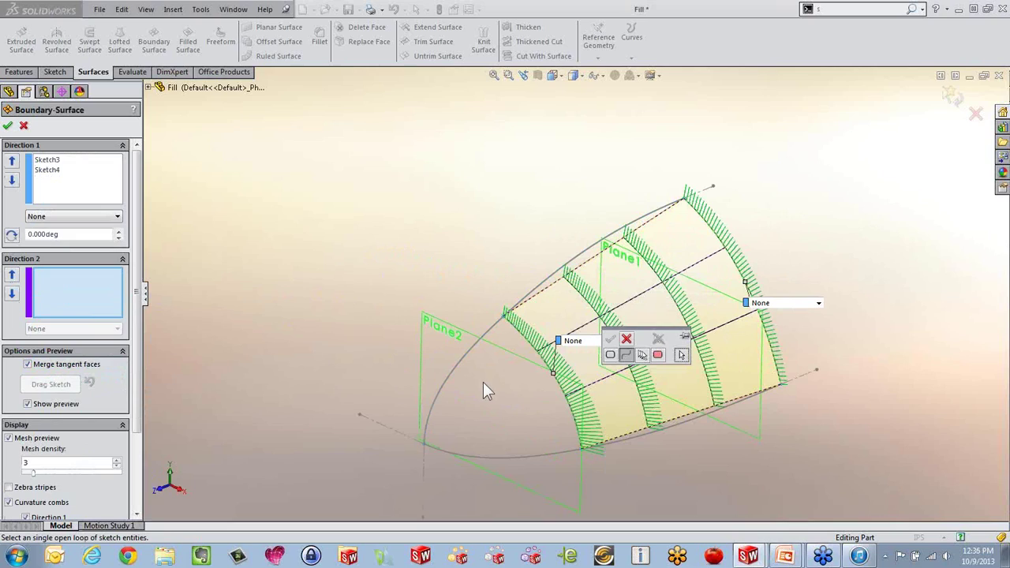
left_click(568, 272)
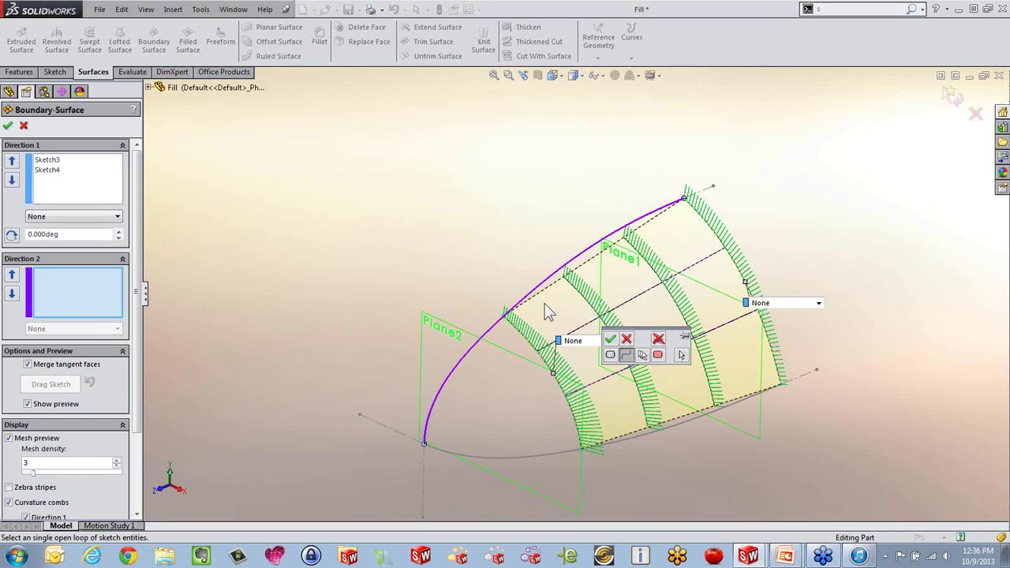
left_click(424, 441)
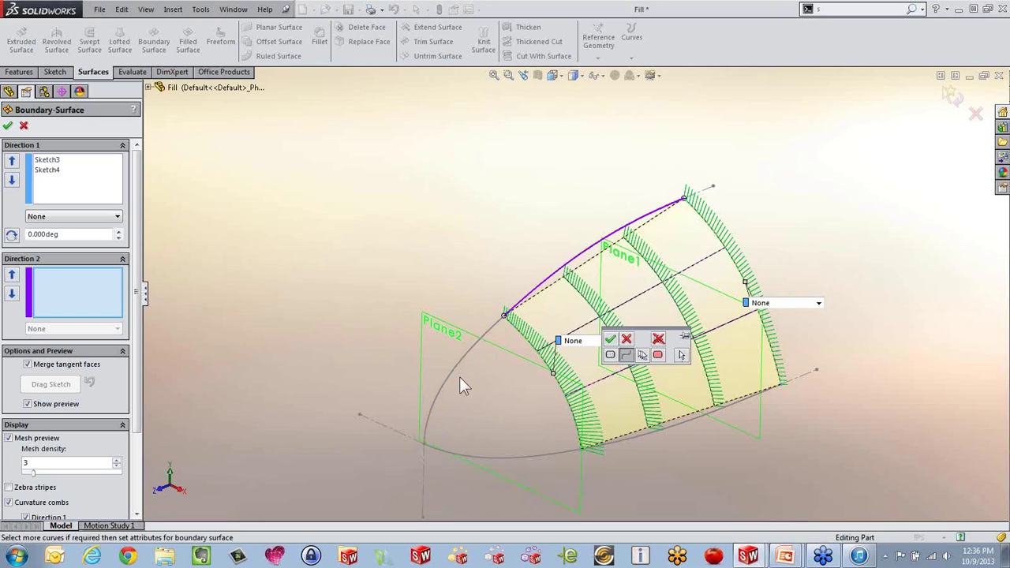
left_click(611, 339)
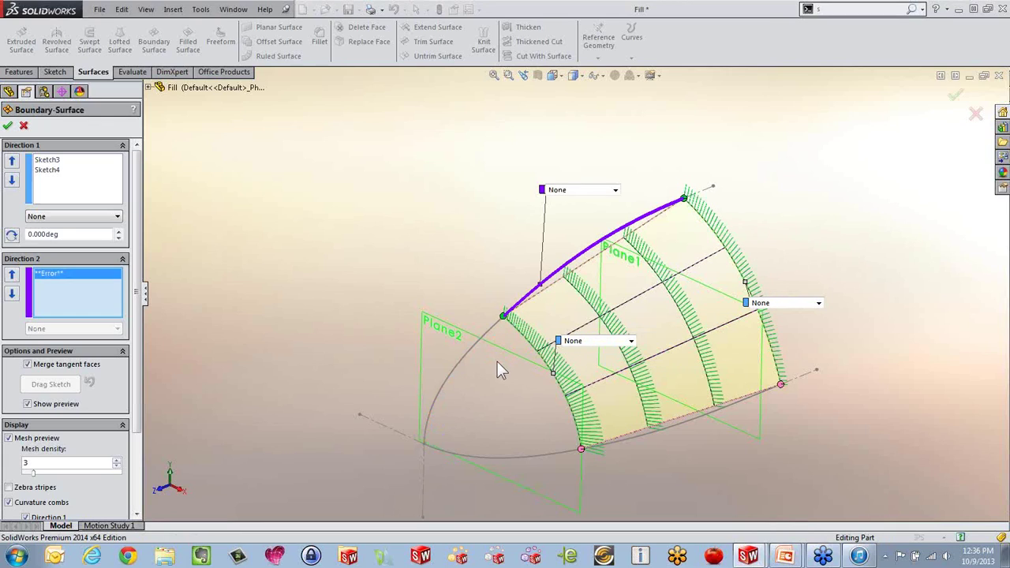
middle_click_drag(534, 366, 505, 260)
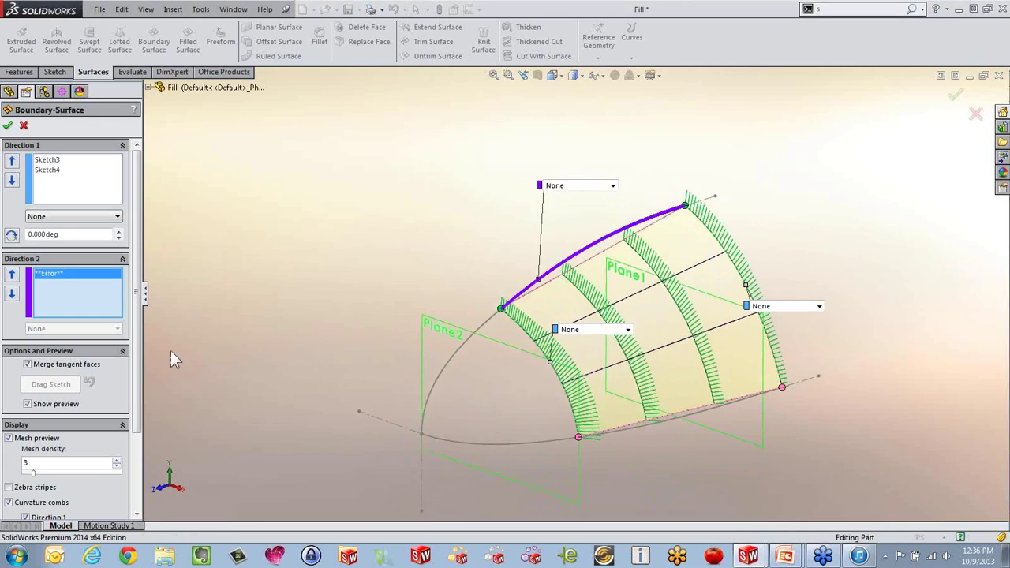
Step: Add the lower curve's portion between the two profile splines to Direction 2 as an open loop with SelectionManager
right_click(89, 304)
left_click(154, 322)
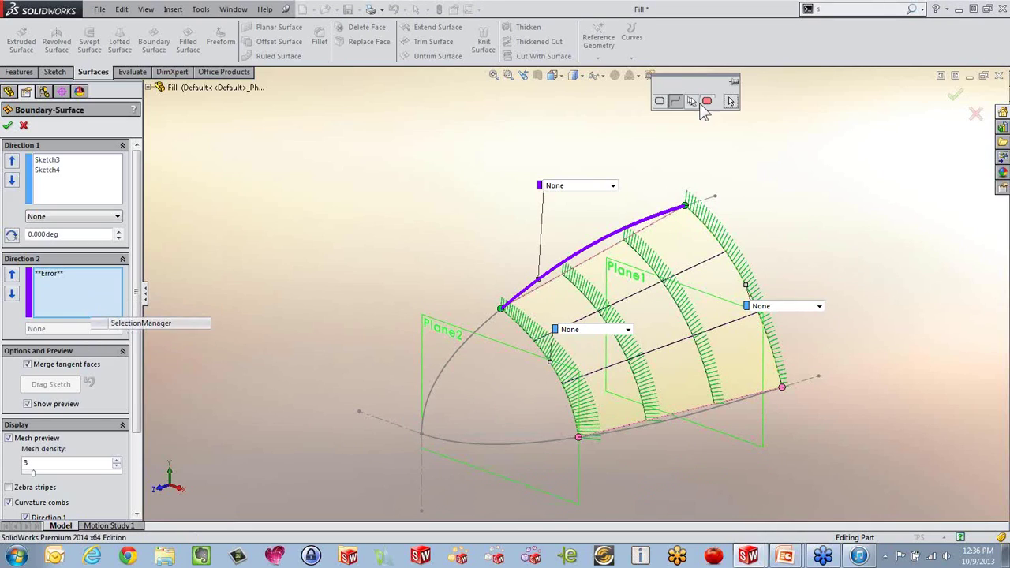
left_click(565, 440)
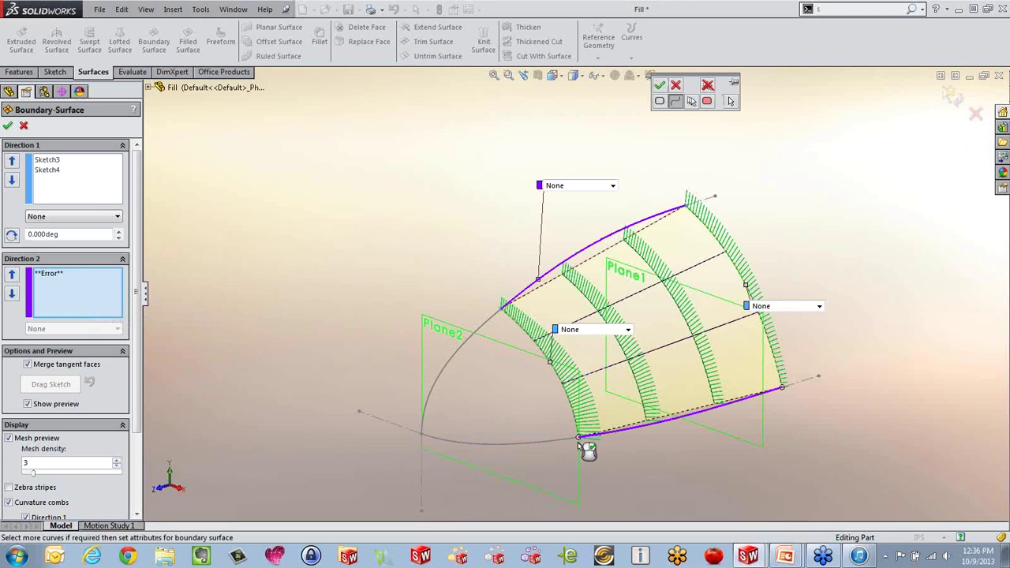
right_click(580, 446)
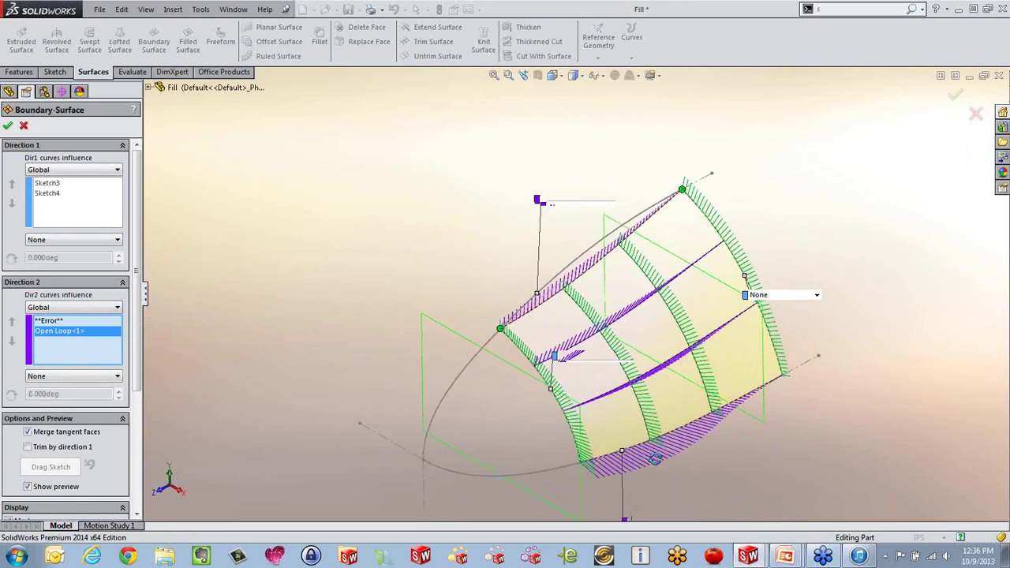
Step: Check the upper boundary in the preview and delete the upper curve's error entry from Direction 2
left_click(62, 321)
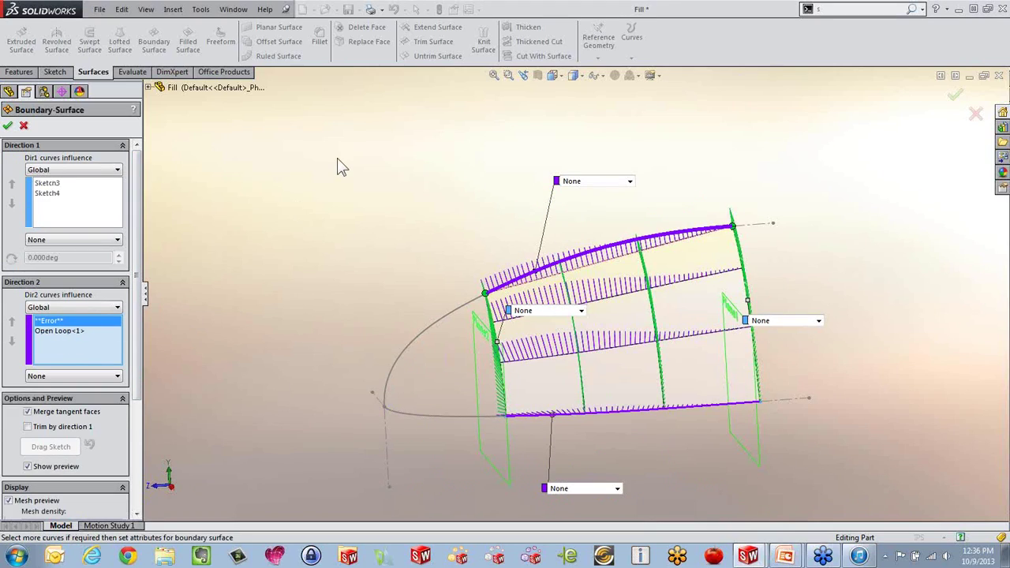
middle_click_drag(604, 282, 709, 513)
scroll(709, 513, "down", 3)
middle_click_drag(638, 383, 785, 421)
scroll(790, 432, "down", 3)
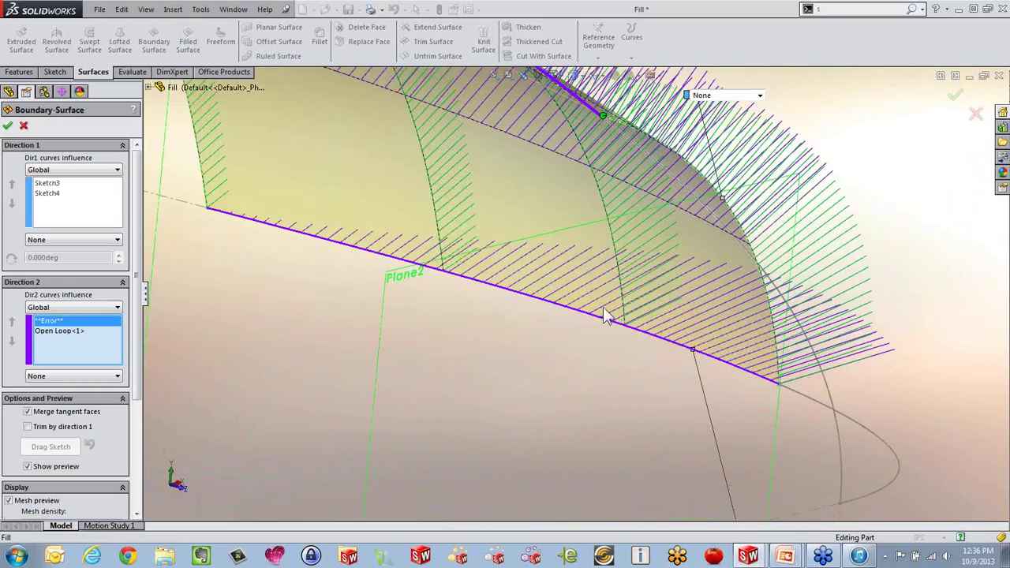
scroll(647, 335, "up", 5)
middle_click_drag(650, 342, 401, 292)
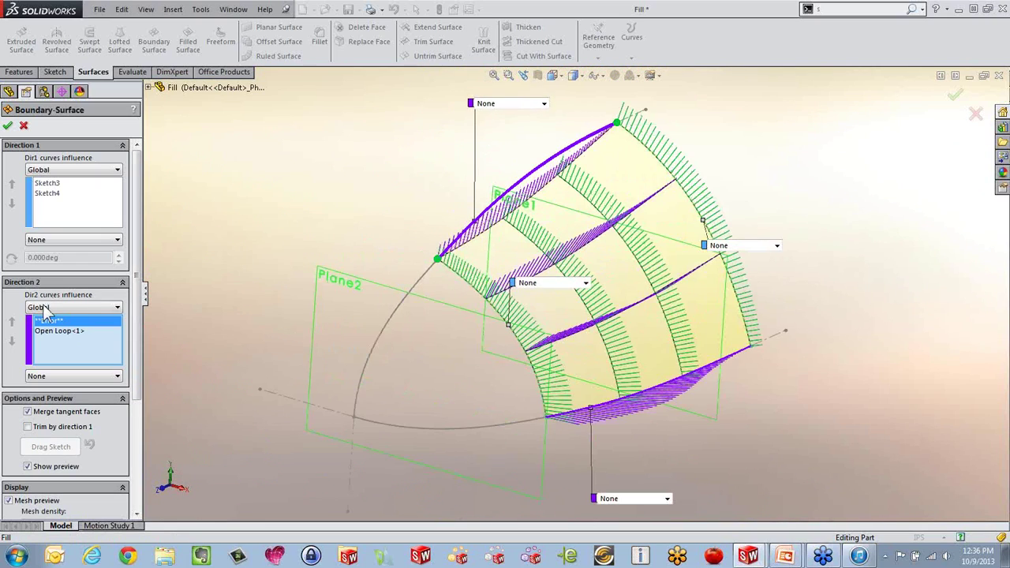
right_click(49, 330)
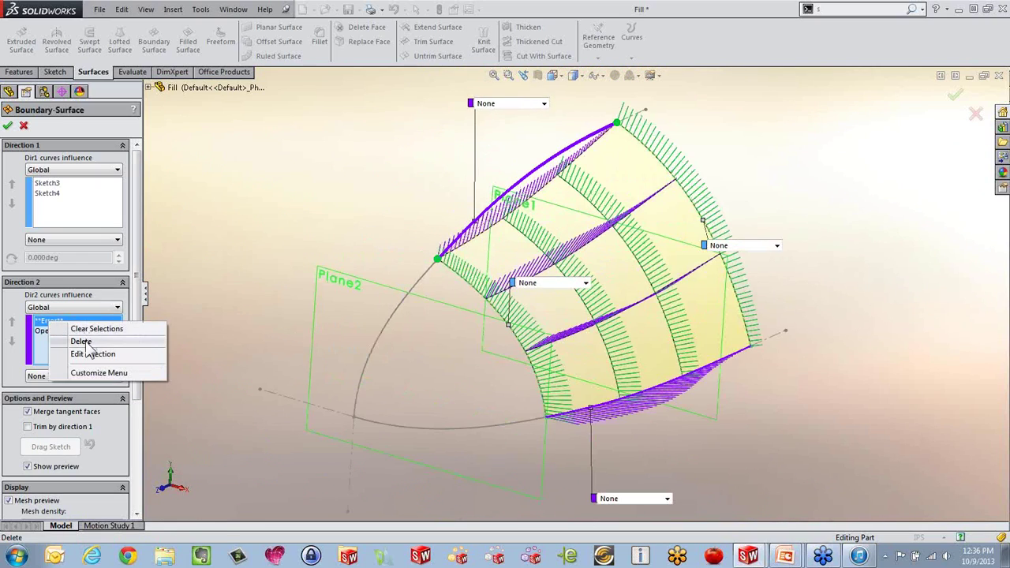
left_click(84, 341)
middle_click_drag(326, 262, 305, 300)
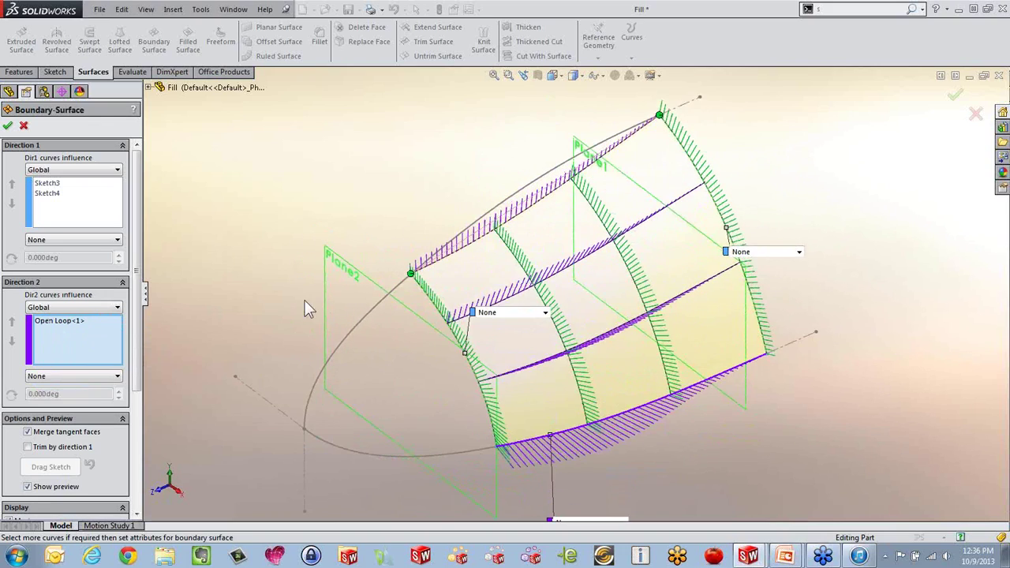
Step: Reselect the upper curve's portion between the two profile splines as a Direction 2 open loop, and create the boundary surface
right_click(354, 336)
left_click(406, 120)
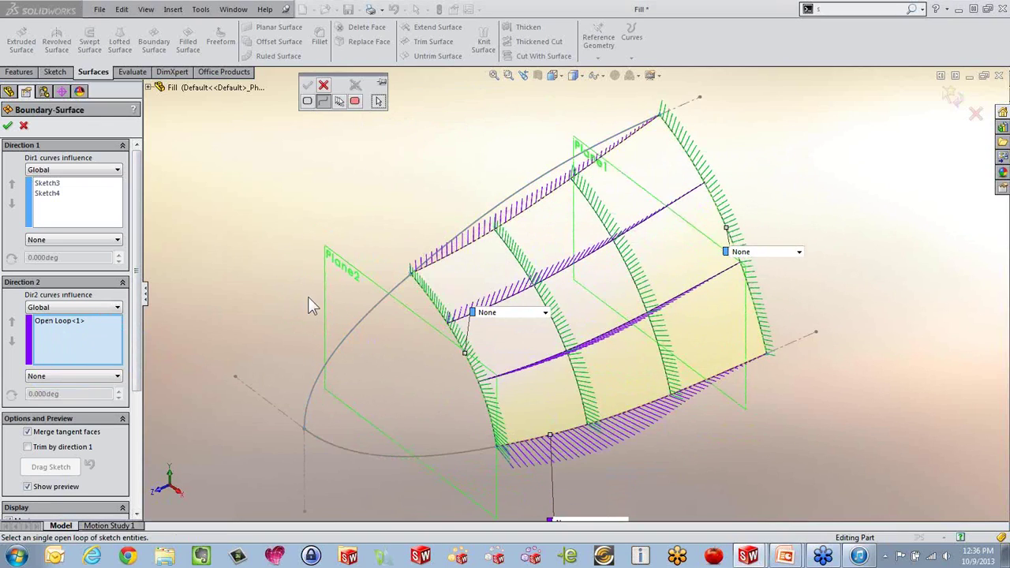
left_click(372, 316)
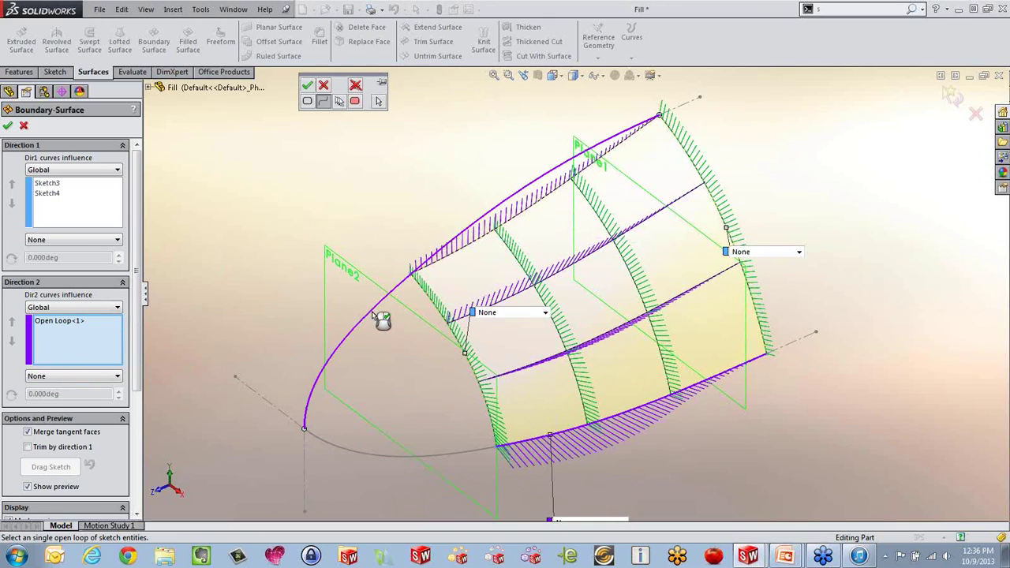
left_click(308, 425)
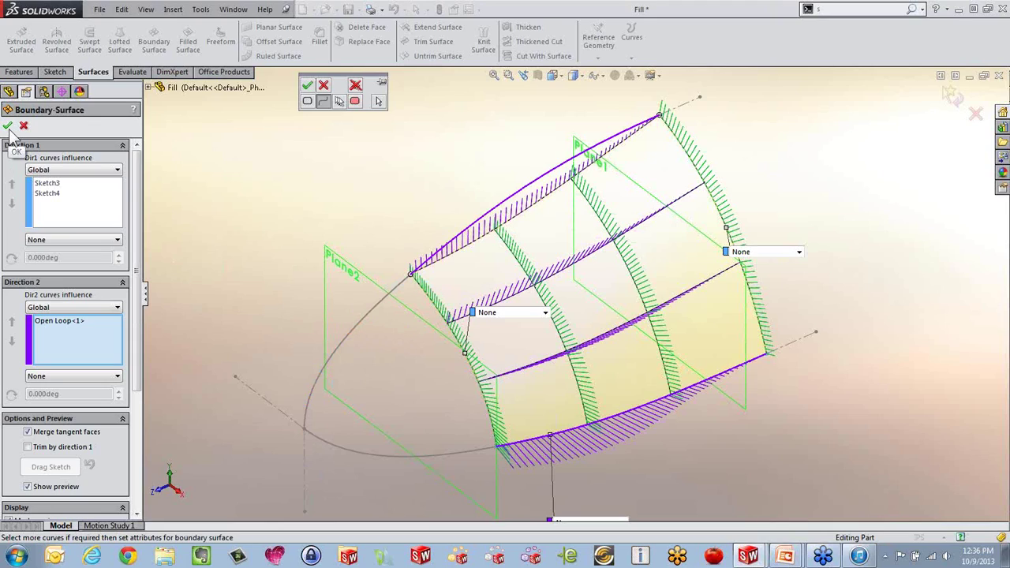
left_click(307, 87)
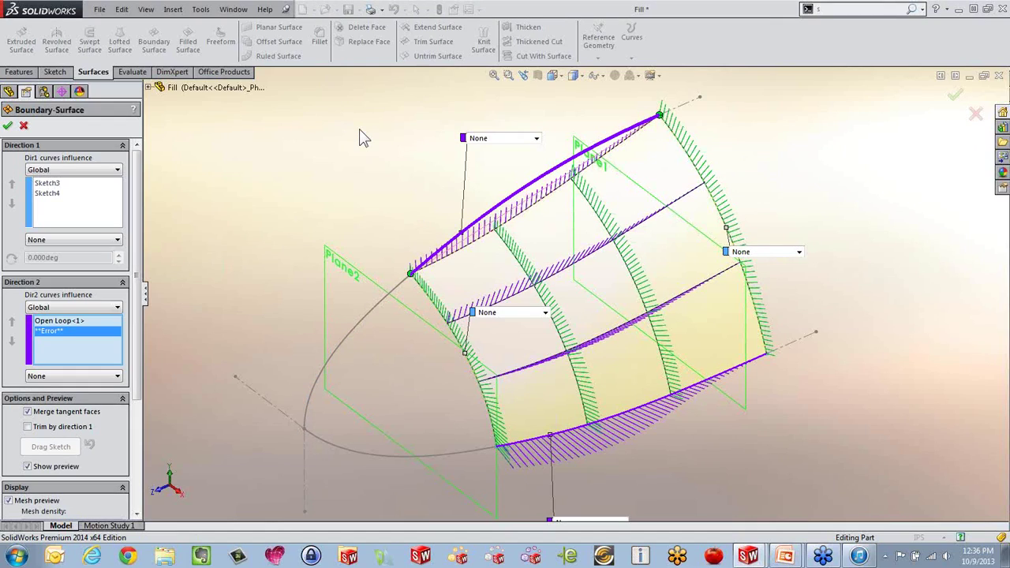
left_click(7, 125)
middle_click_drag(379, 208, 402, 203)
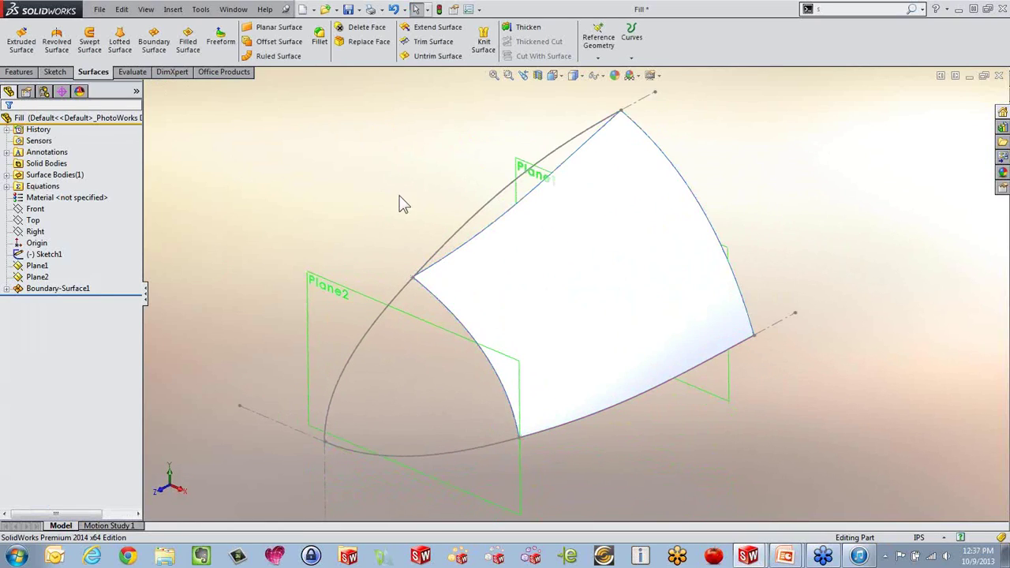
Step: Fill the open nose with a filled surface bounded by the boundary surface's front edge and the lower and upper sketch curves
left_click(189, 45)
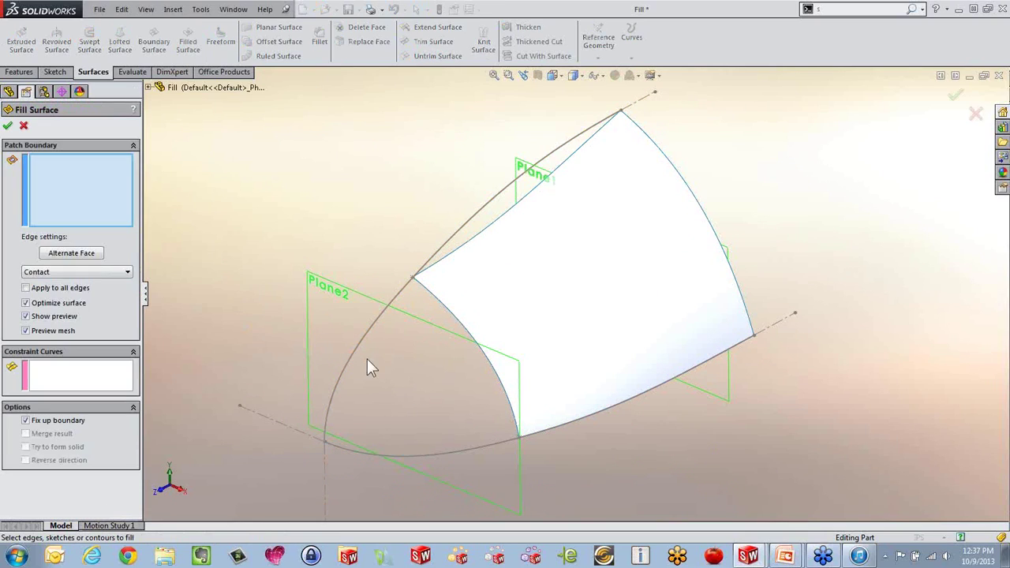
left_click(504, 397)
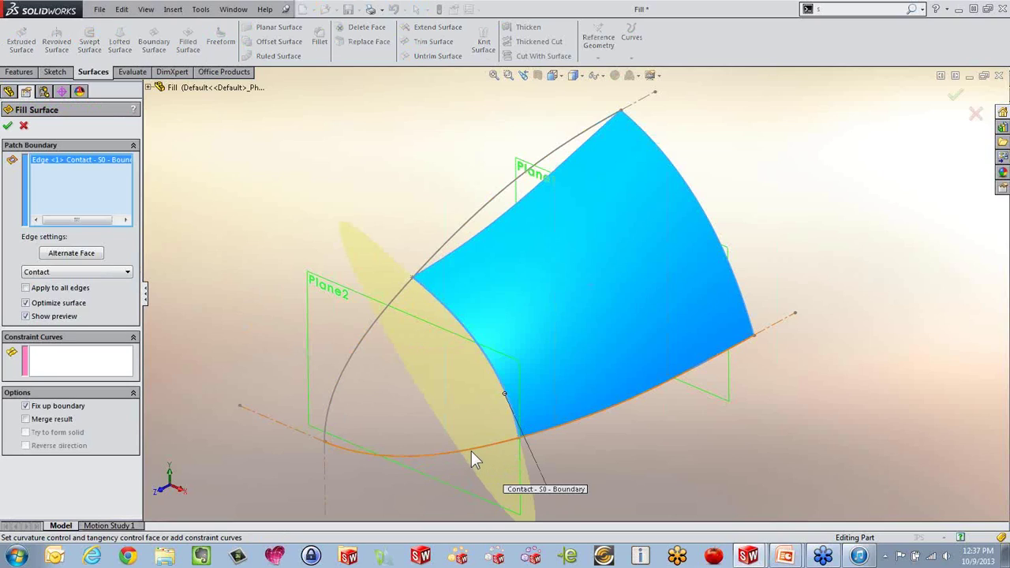
left_click(471, 452)
left_click(352, 353)
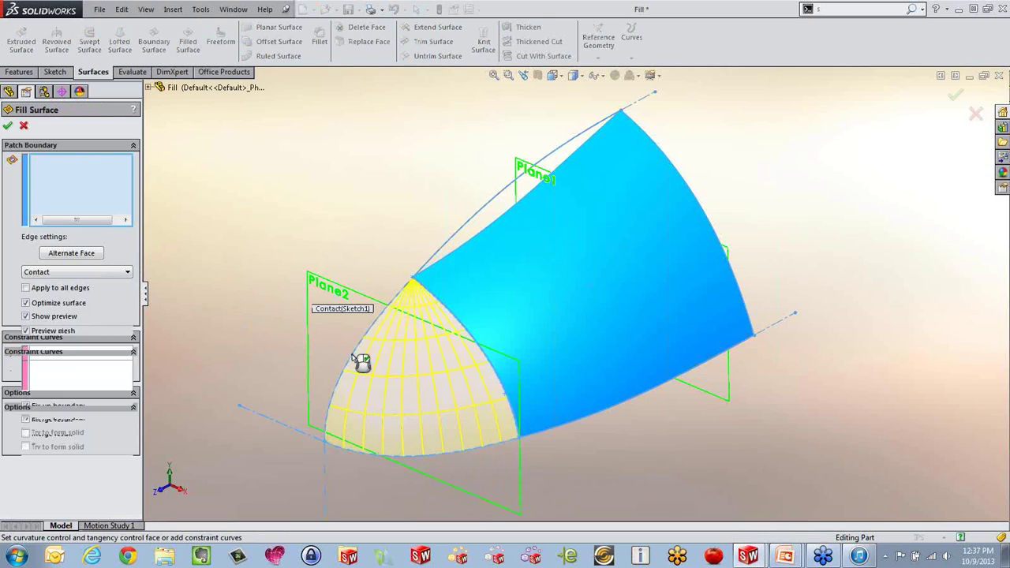
middle_click_drag(362, 362, 481, 235)
left_click(7, 127)
middle_click_drag(498, 378, 449, 406)
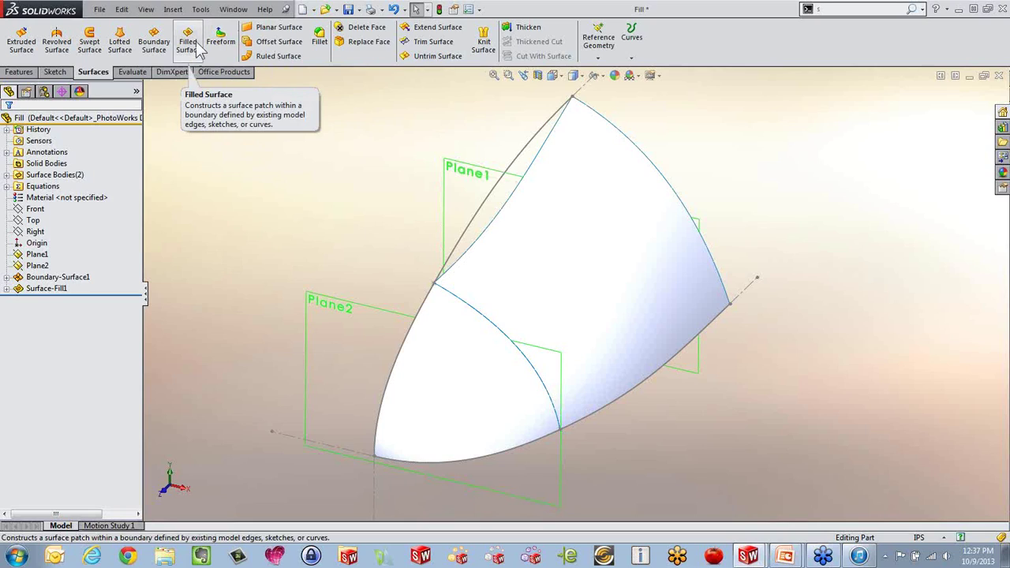
Step: Preview a 0.1 in offset surface from the filled nose face
left_click(268, 42)
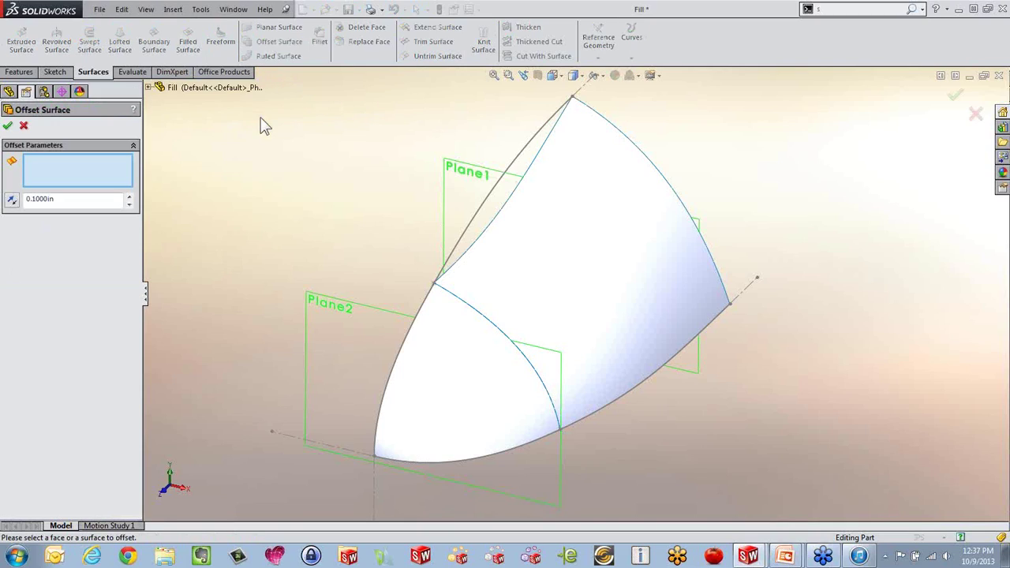
left_click_drag(59, 203, 24, 211)
left_click(438, 434)
middle_click_drag(339, 387, 389, 359)
scroll(486, 324, "down", 5)
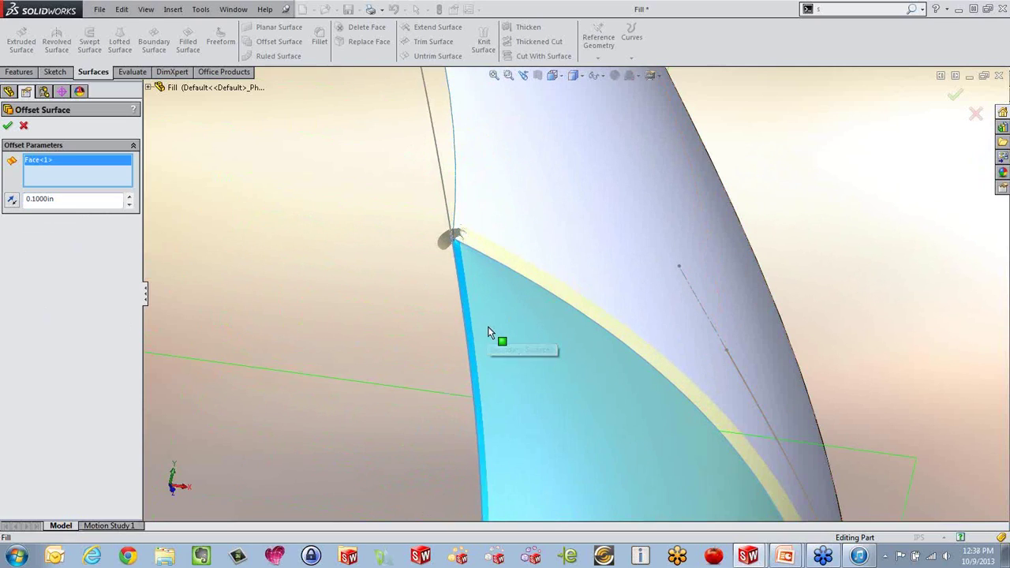
scroll(506, 354, "up", 3)
middle_click_drag(432, 352, 392, 370)
Step: Try an offset distance of 0 in to copy the nose face in place, and cancel the surface copy
left_click_drag(82, 201, 1, 208)
type("0")
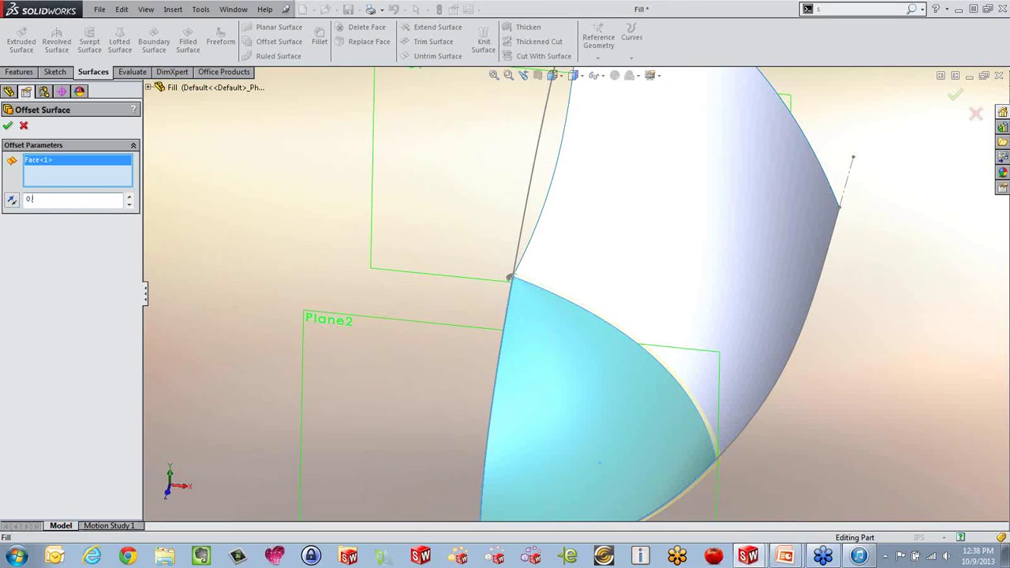
key("Return")
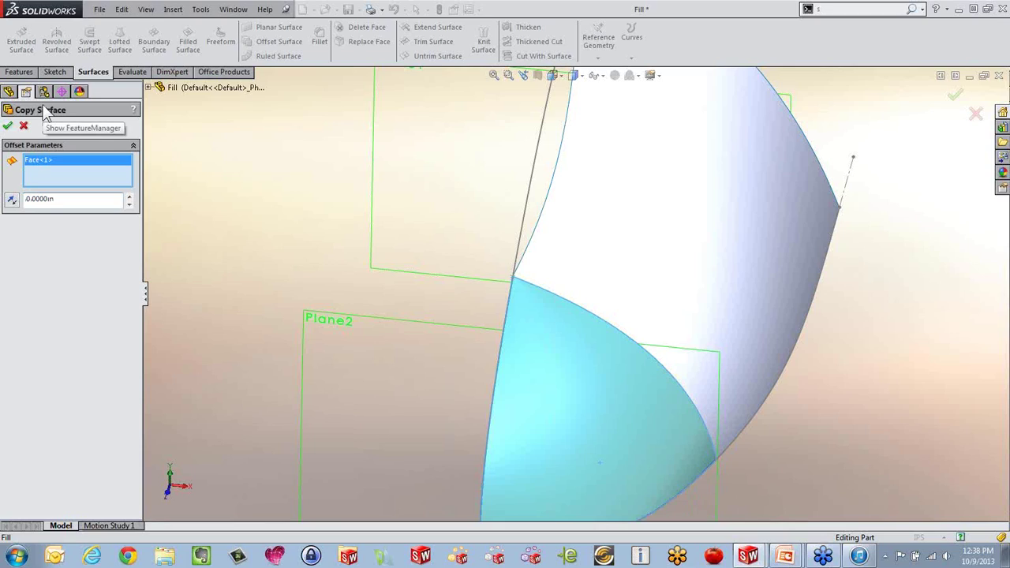
scroll(579, 221, "up", 5)
middle_click_drag(579, 221, 614, 263)
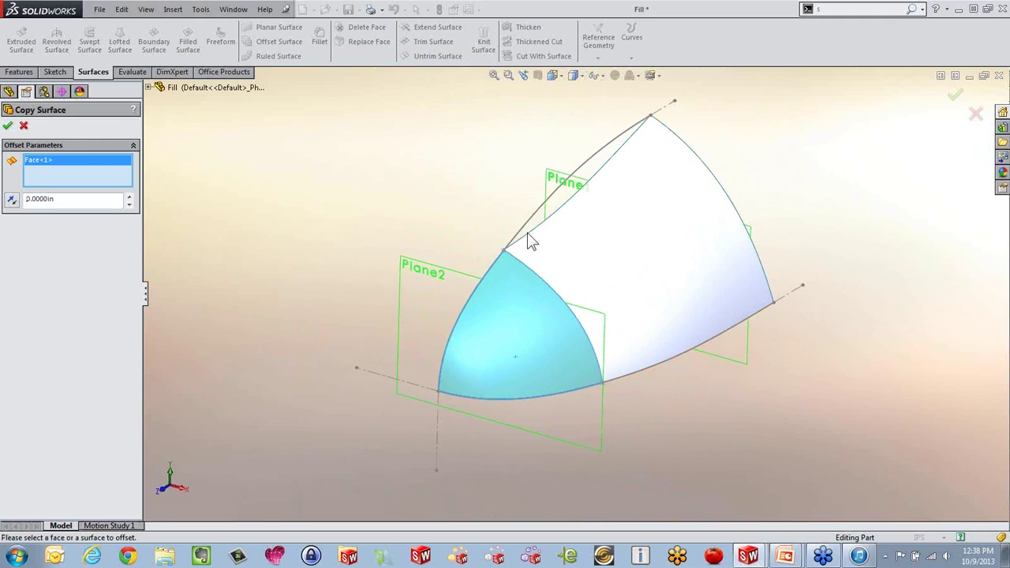
left_click(24, 125)
middle_click_drag(293, 208, 848, 134)
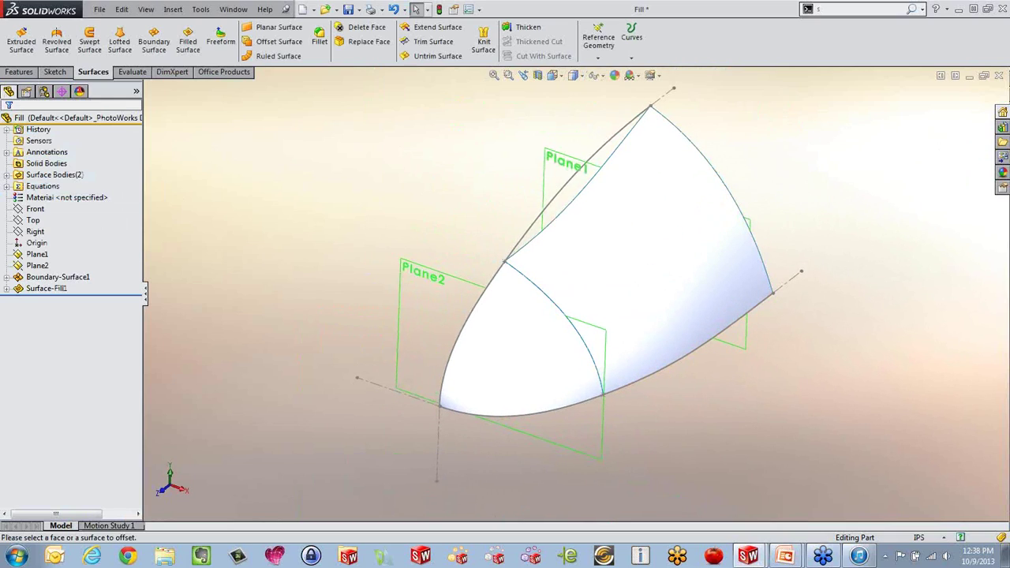
Step: Keep the current part open and open the Copy Surface part from the Surfaces folder
left_click(999, 75)
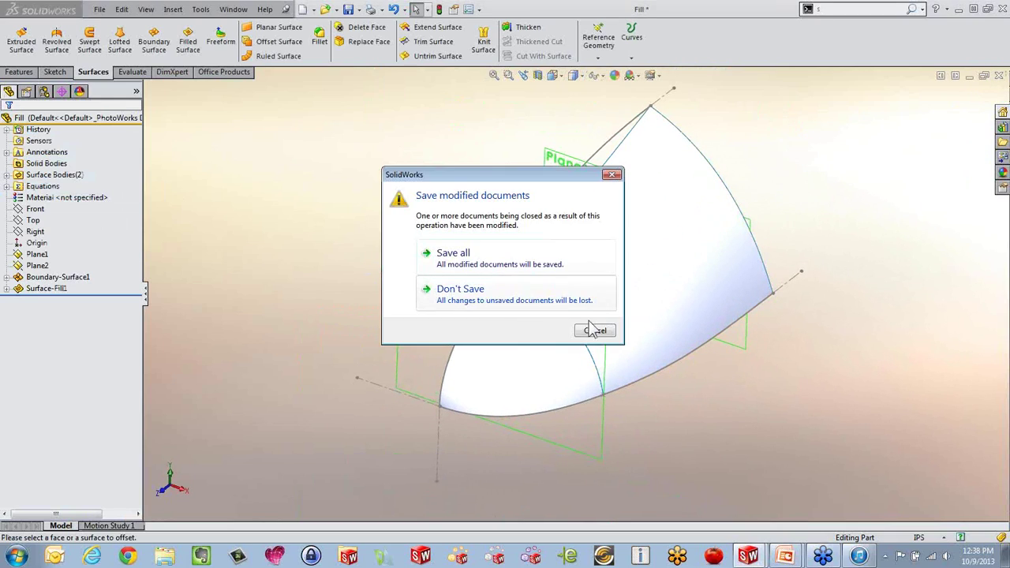
left_click(593, 330)
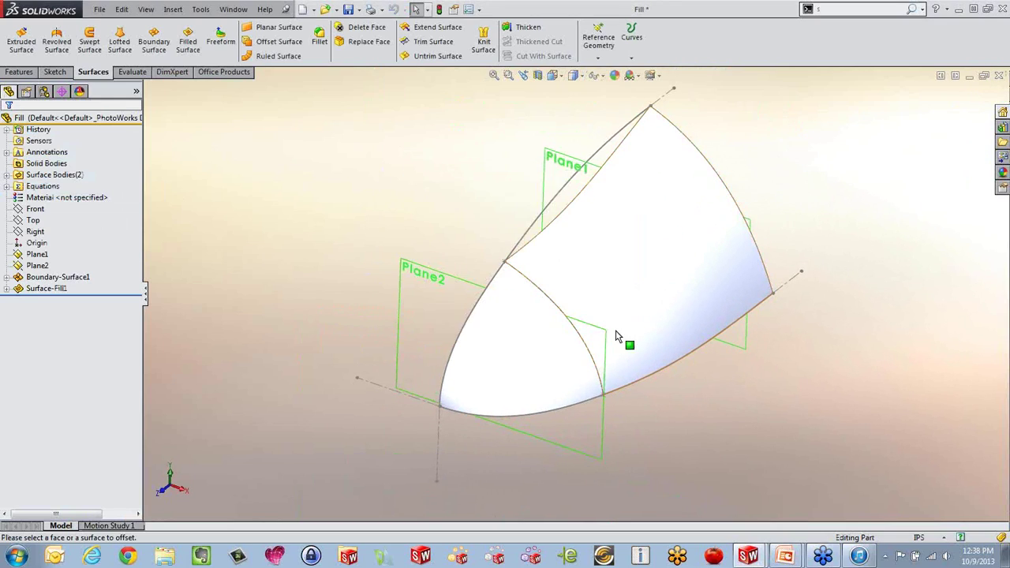
left_click(326, 9)
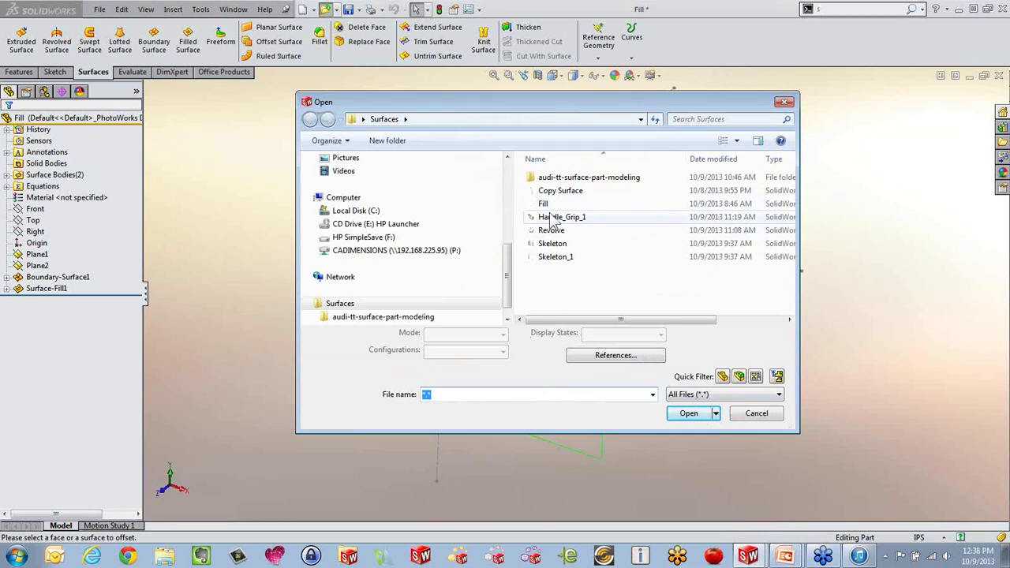
double_click(557, 191)
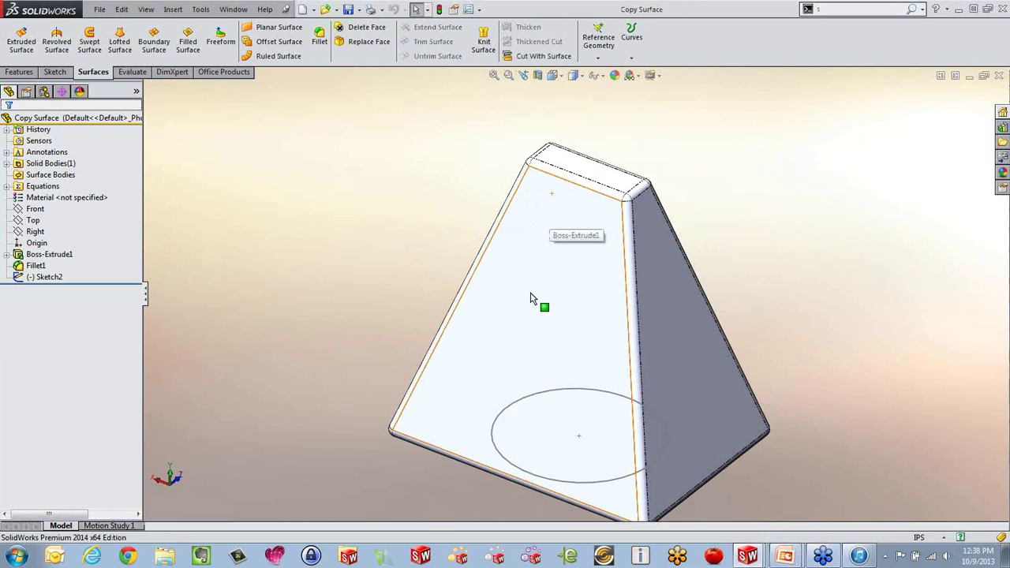
mouse_move(308, 290)
middle_mouse_down()
mouse_move(274, 437)
mouse_move(289, 336)
middle_mouse_up()
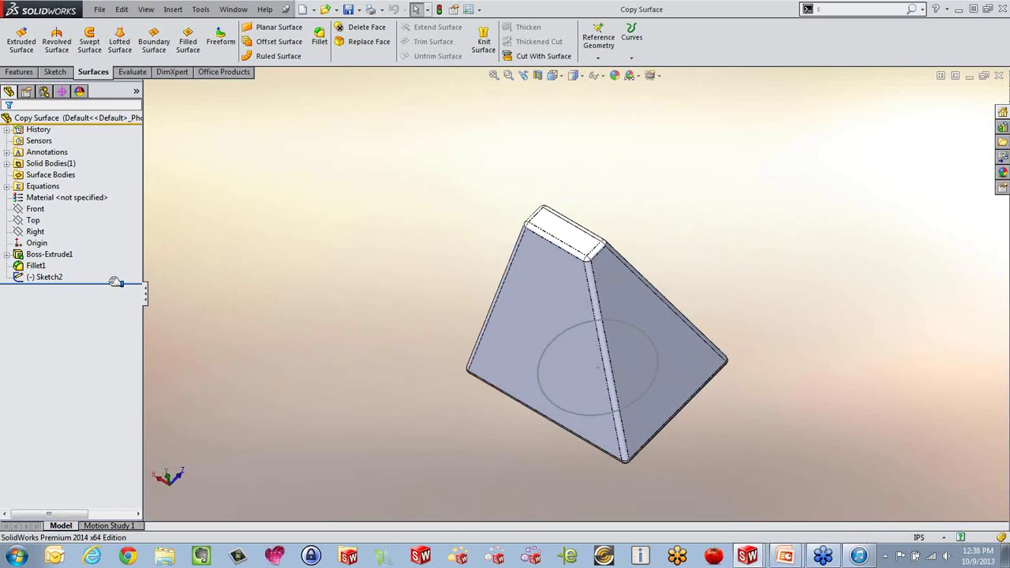
Step: Roll back to before the fillet, review the tapered base extrusion's definition, and roll forward to the end of the tree
left_click_drag(110, 283, 116, 261)
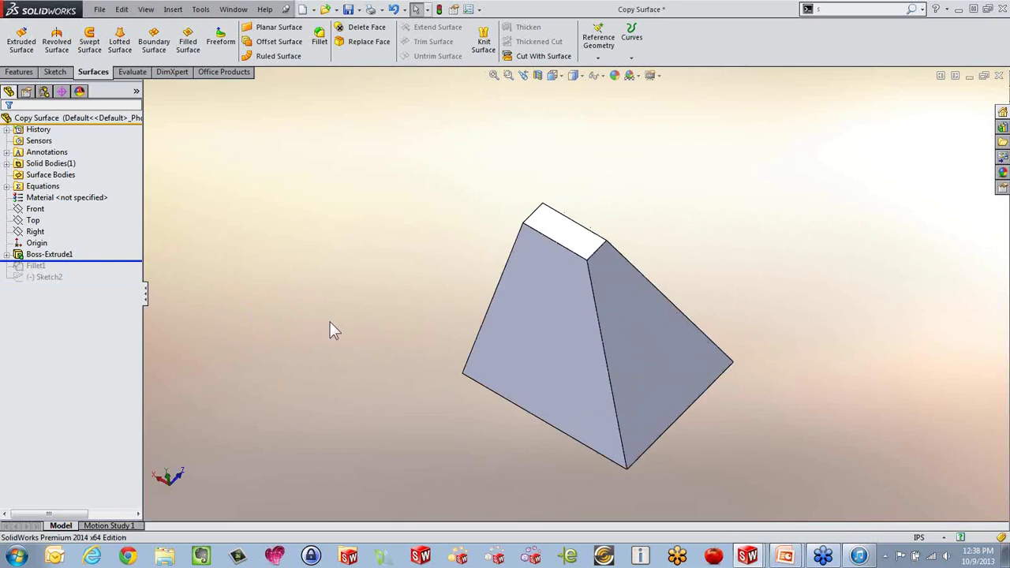
left_click(25, 256)
left_click(29, 220)
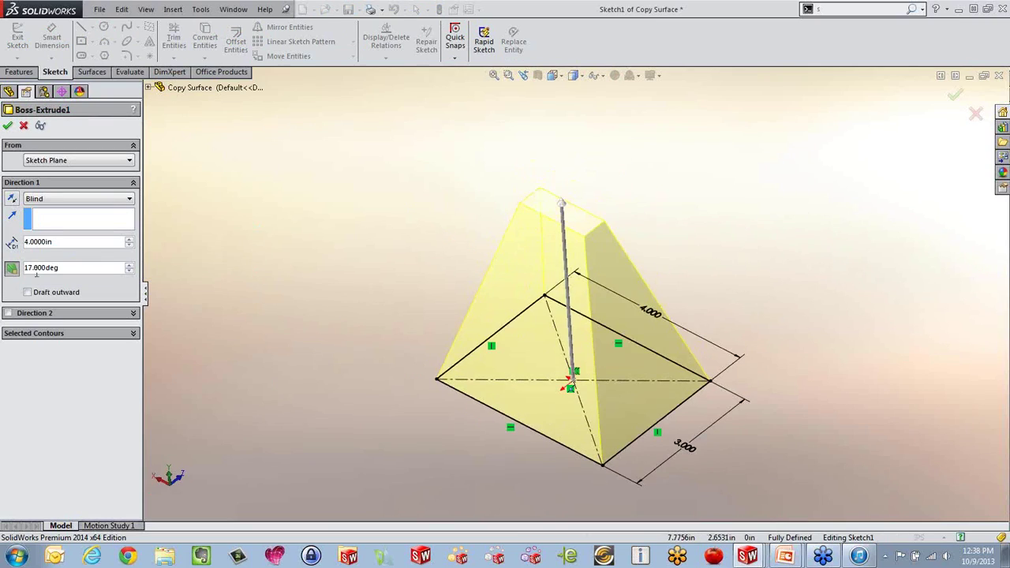
left_click(7, 126)
left_click_drag(111, 262, 126, 284)
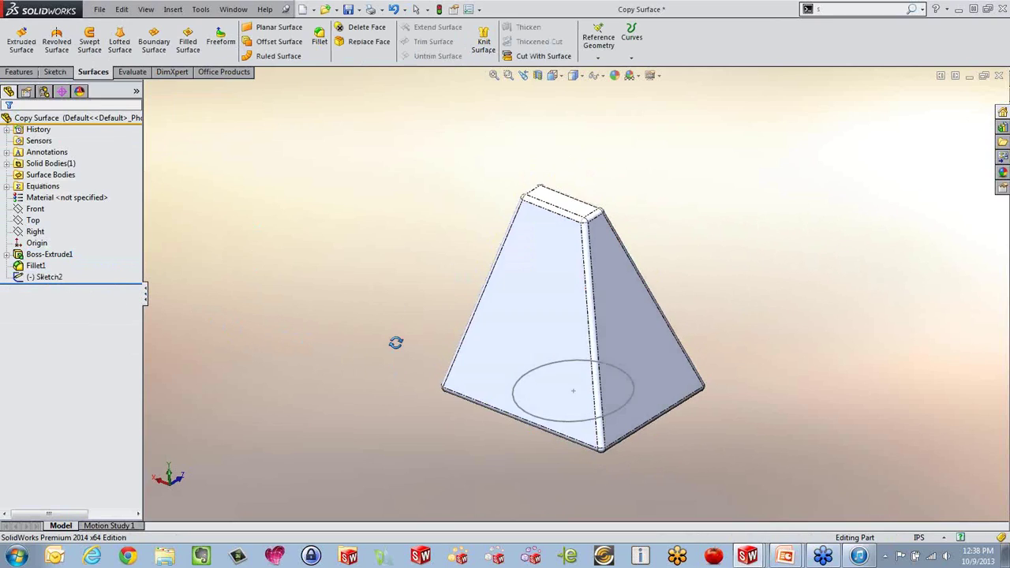
Step: Start a boss extrusion from the circle sketch at the pyramid's base and reverse its direction to point upward
middle_click_drag(396, 342, 397, 354)
scroll(652, 379, "down", 3)
mouse_move(652, 377)
middle_mouse_down()
mouse_move(661, 363)
mouse_move(659, 371)
middle_mouse_up()
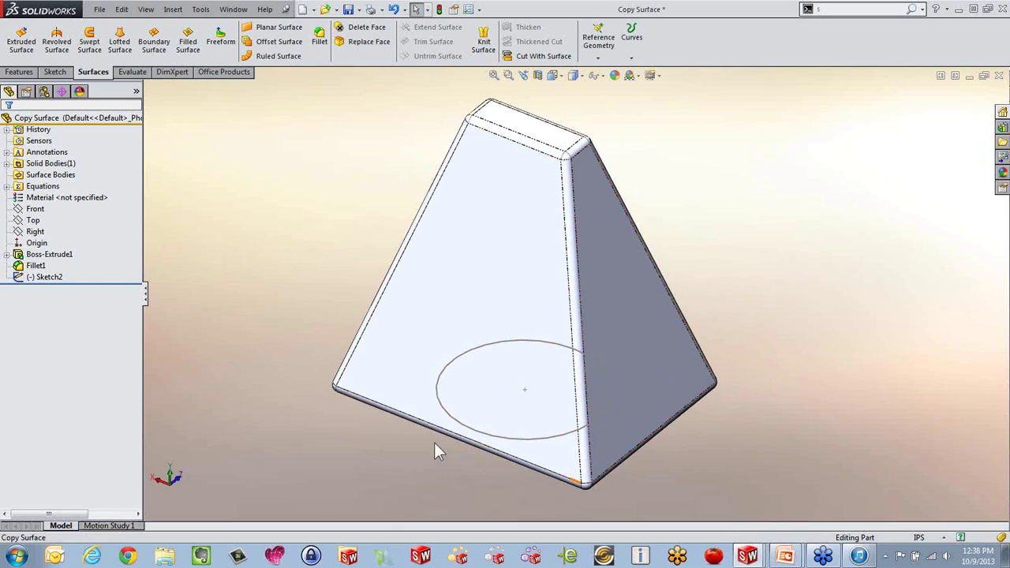
middle_click_drag(523, 435, 509, 371)
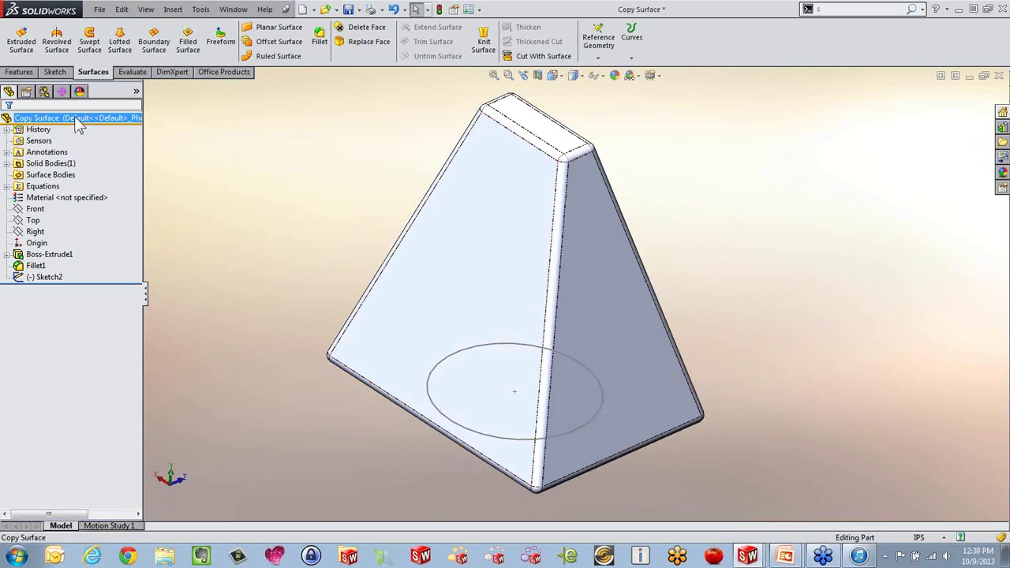
left_click(16, 73)
left_click(23, 40)
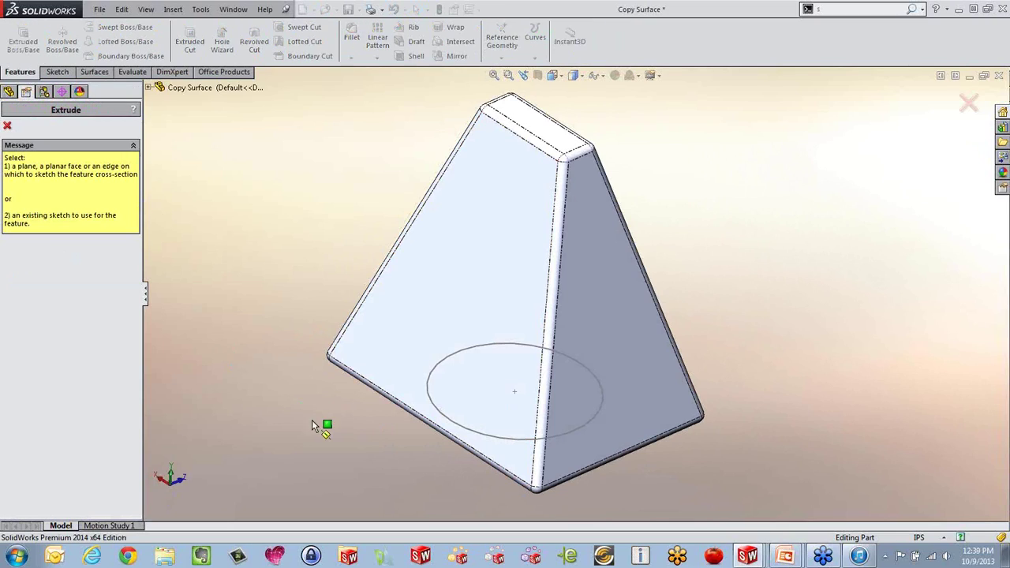
left_click(433, 403)
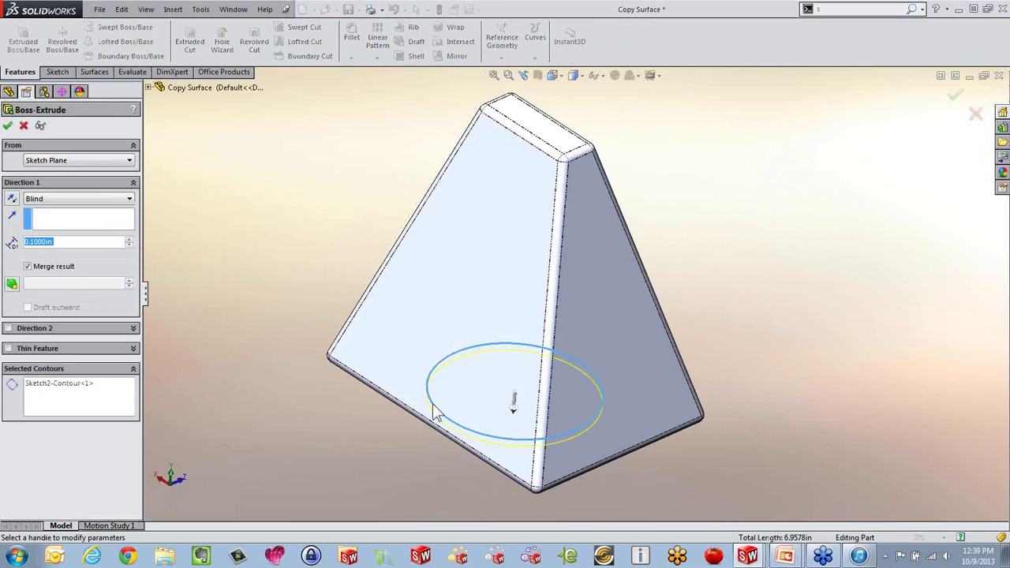
left_click(12, 199)
mouse_move(372, 334)
middle_mouse_down()
mouse_move(406, 269)
mouse_move(403, 324)
mouse_move(384, 347)
middle_mouse_up()
Step: Set the extrusion's end condition to Offset From Surface, 0.1 in from the pyramid's flat top face
left_click(74, 199)
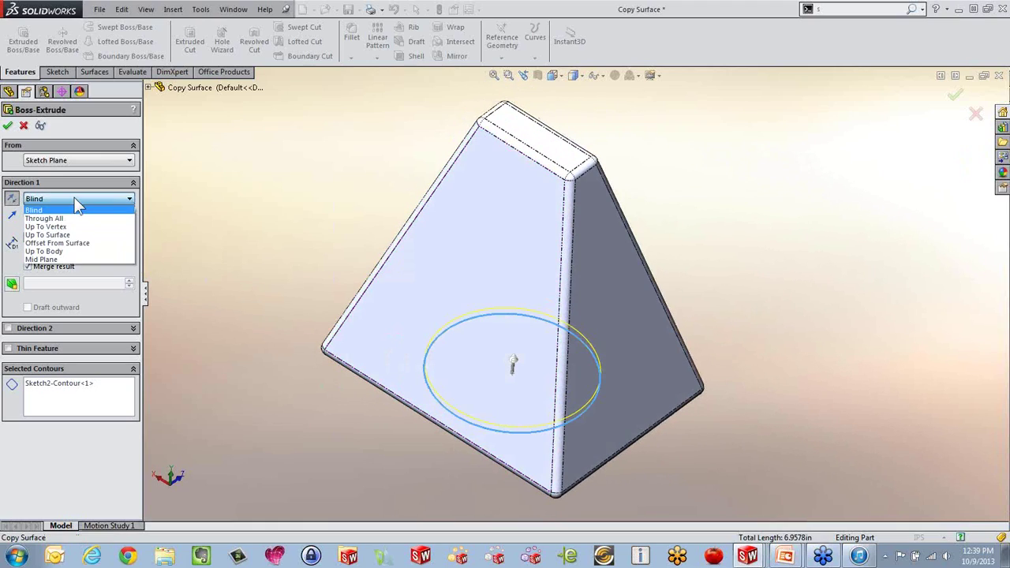
left_click(70, 245)
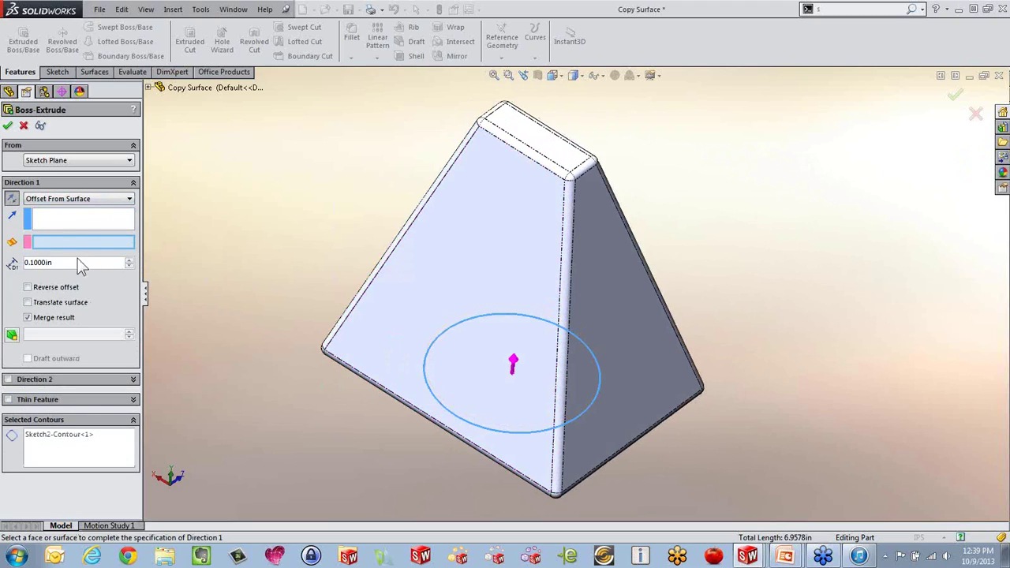
left_click(532, 135)
middle_click_drag(579, 357, 586, 265)
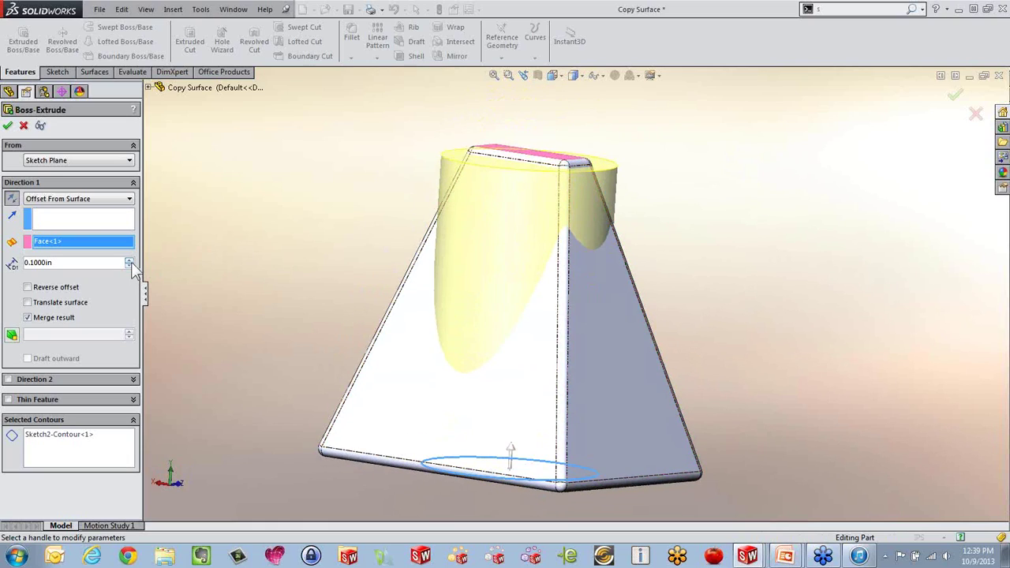
left_click(131, 261)
left_click(131, 261)
left_click(131, 265)
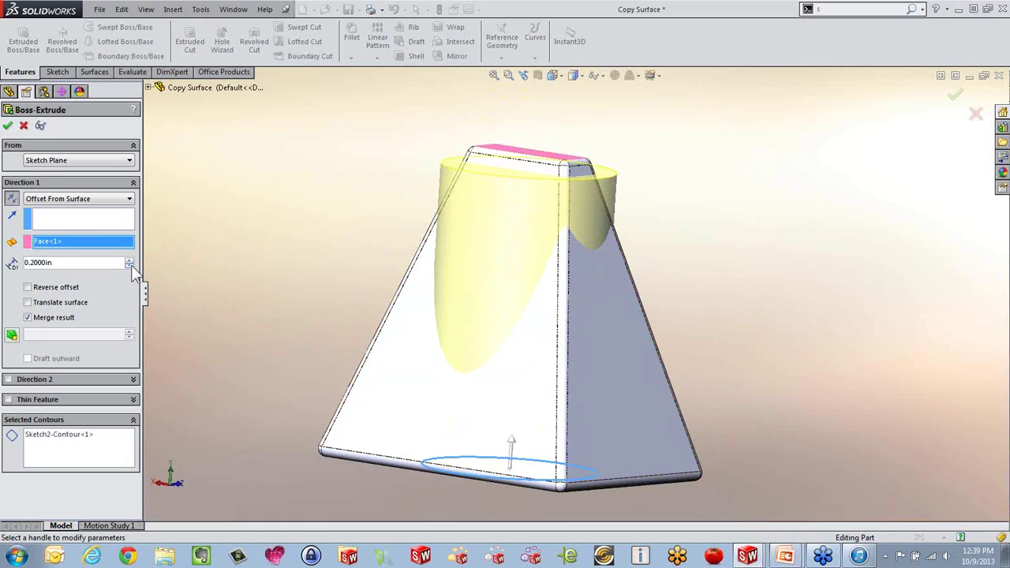
left_click(131, 265)
Step: Reverse the extrusion's offset to end above the top face, set it to 0.5 in, and create the boss
middle_click_drag(311, 201, 302, 243)
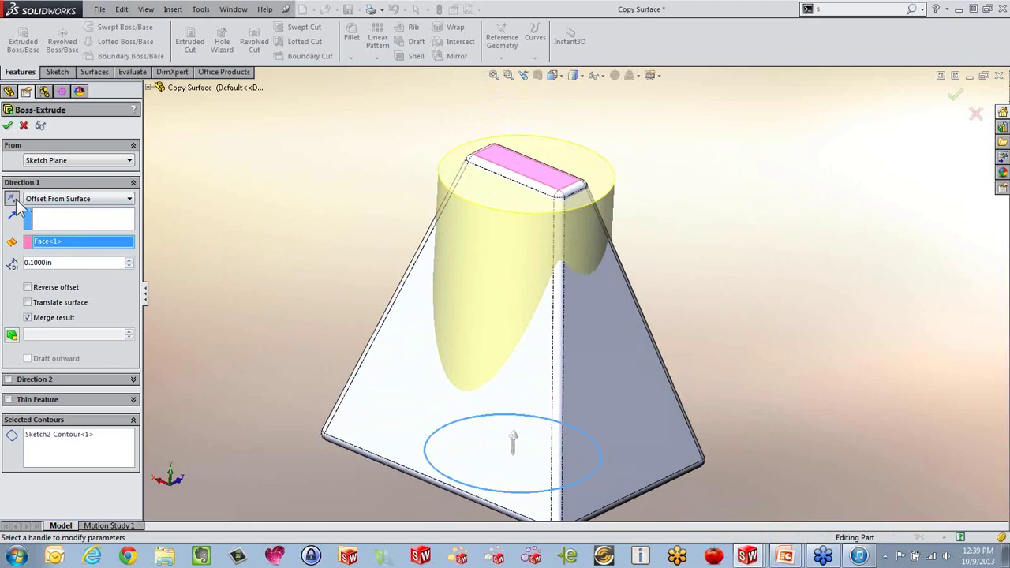
left_click(27, 287)
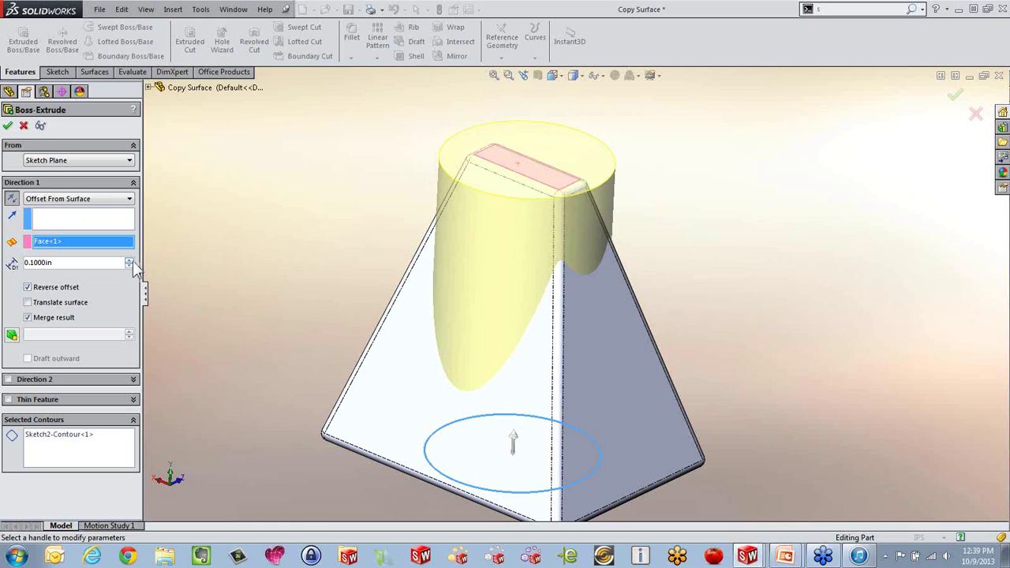
left_click(132, 261)
left_click(132, 261)
left_click(132, 261)
left_click(132, 260)
left_click(8, 126)
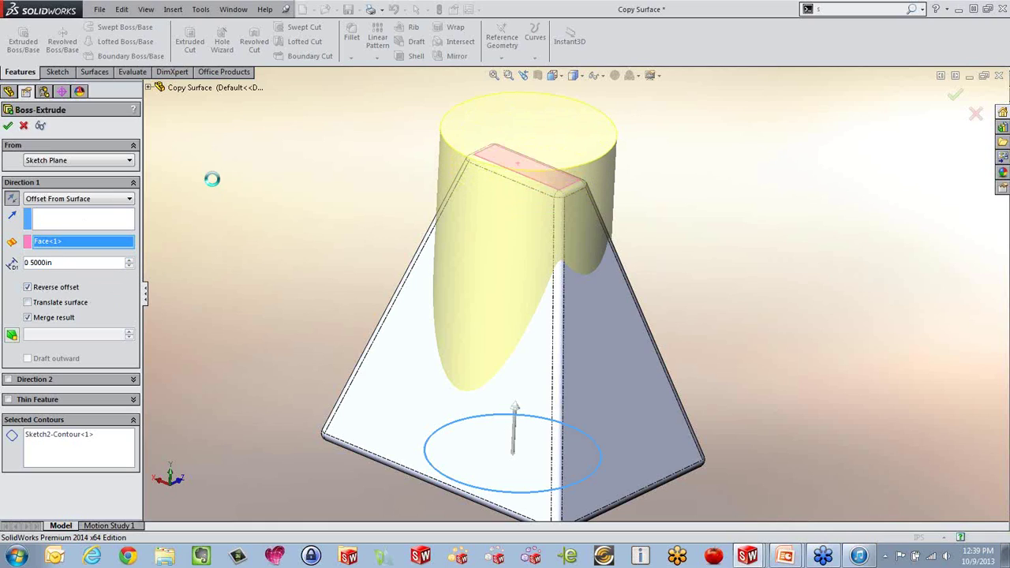
Step: Delete the cylindrical boss extrusion while keeping its circle sketch
middle_click_drag(329, 266, 329, 298)
left_click(32, 278)
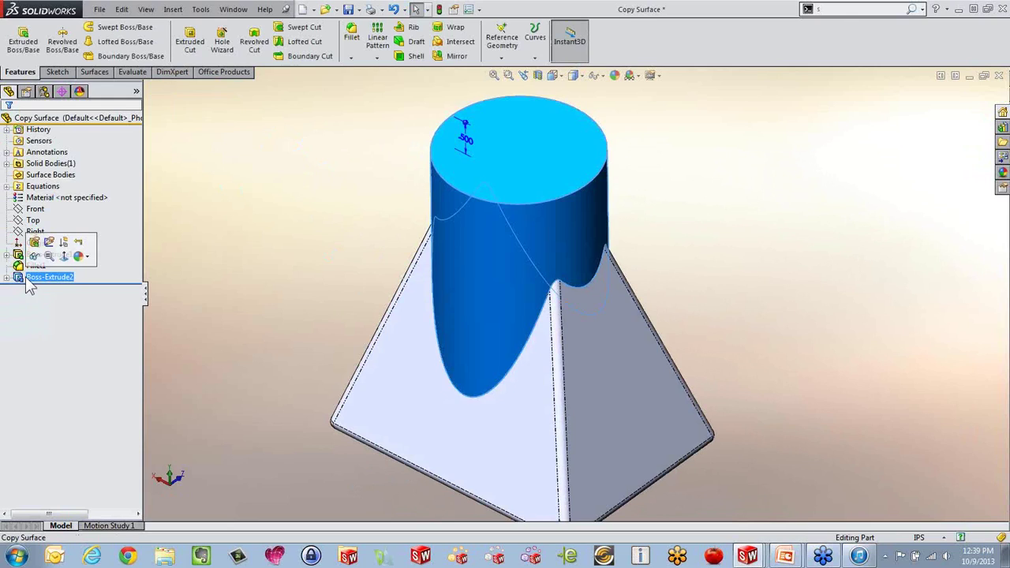
key("Delete")
left_click(587, 212)
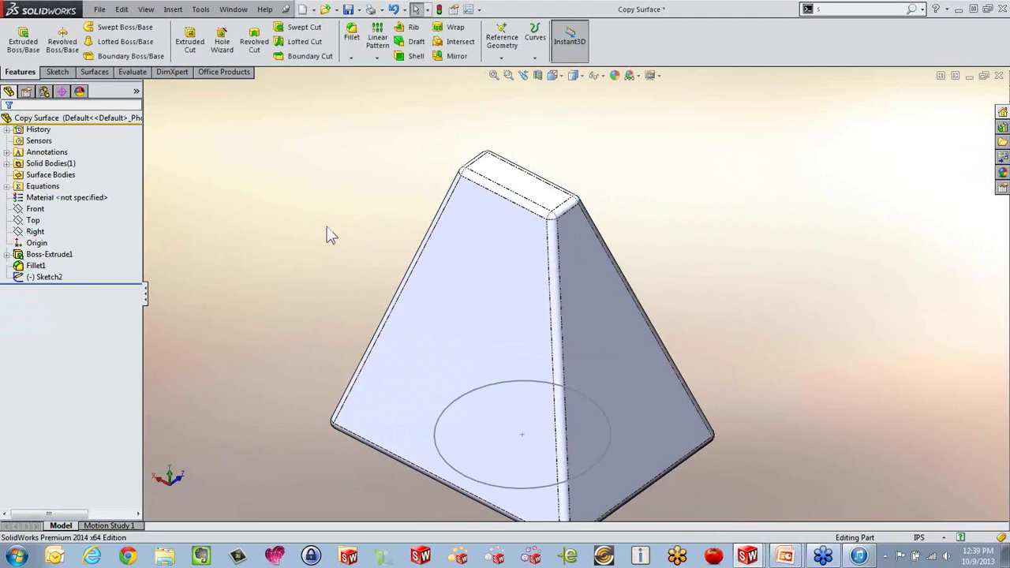
Step: Start an offset surface at 0 in distance and select the pyramid's two visible side faces and the fillet between them
mouse_move(479, 248)
middle_mouse_down()
mouse_move(478, 169)
mouse_move(477, 231)
middle_mouse_up()
left_click(93, 72)
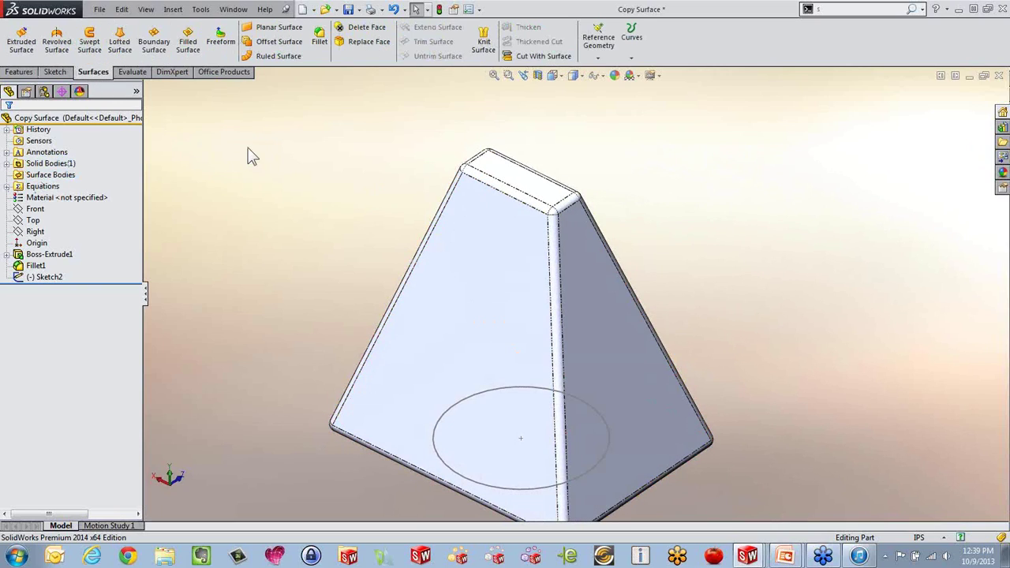
left_click(280, 41)
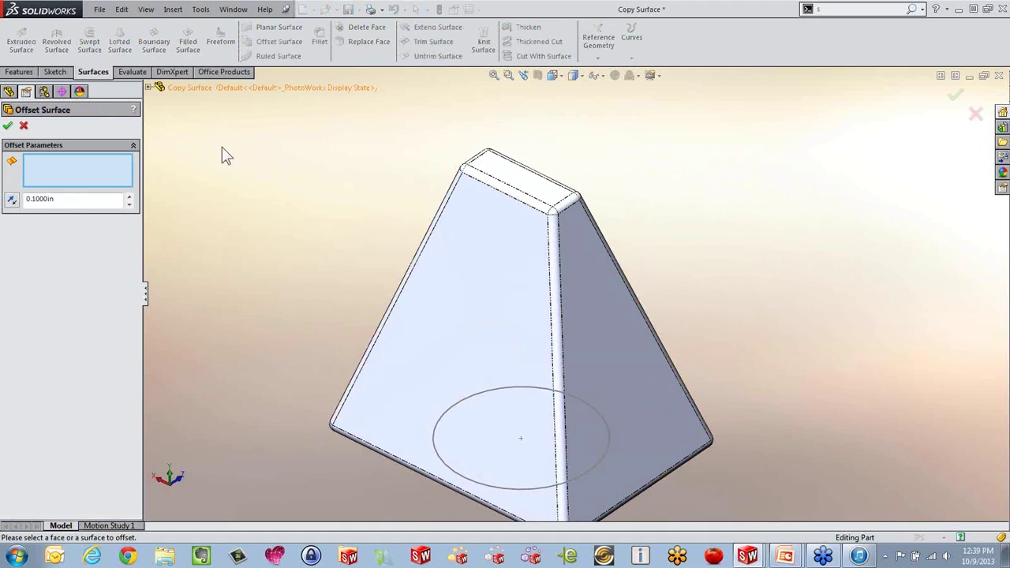
left_click_drag(73, 199, 7, 206)
type("0.")
left_click(462, 262)
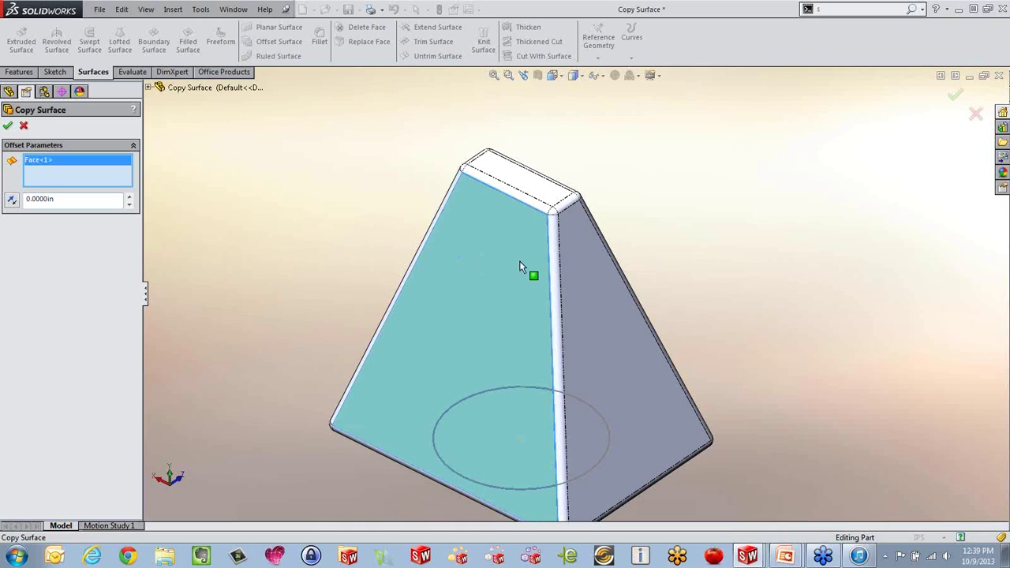
left_click(553, 253)
left_click(570, 250)
Step: Add the pyramid's flat top face, its adjoining front, side and back fillets and corners, and the next vertical edge fillet to the surface copy
scroll(569, 176, "down", 6)
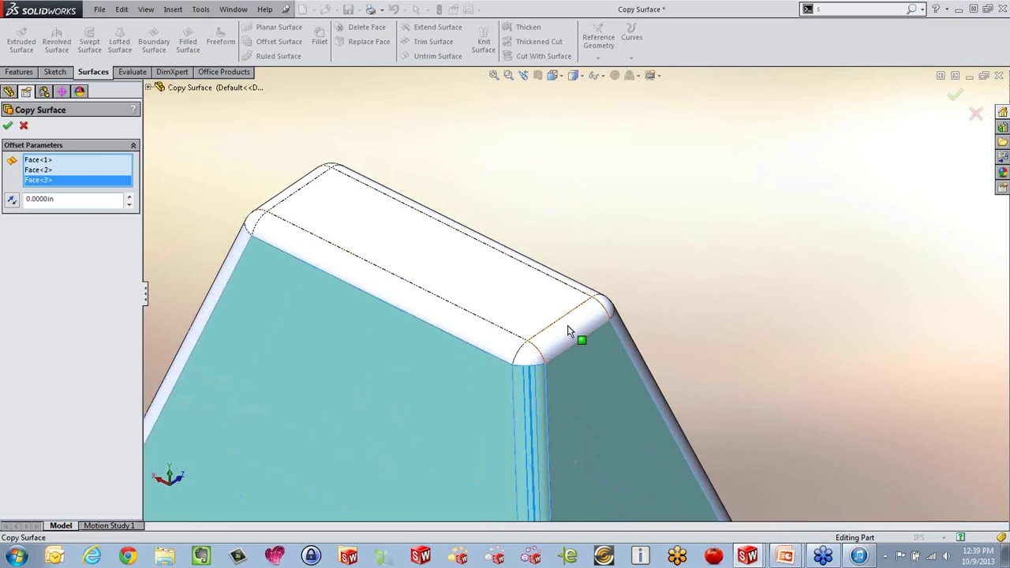
left_click(567, 324)
left_click(532, 357)
left_click(481, 338)
left_click(489, 296)
left_click(604, 301)
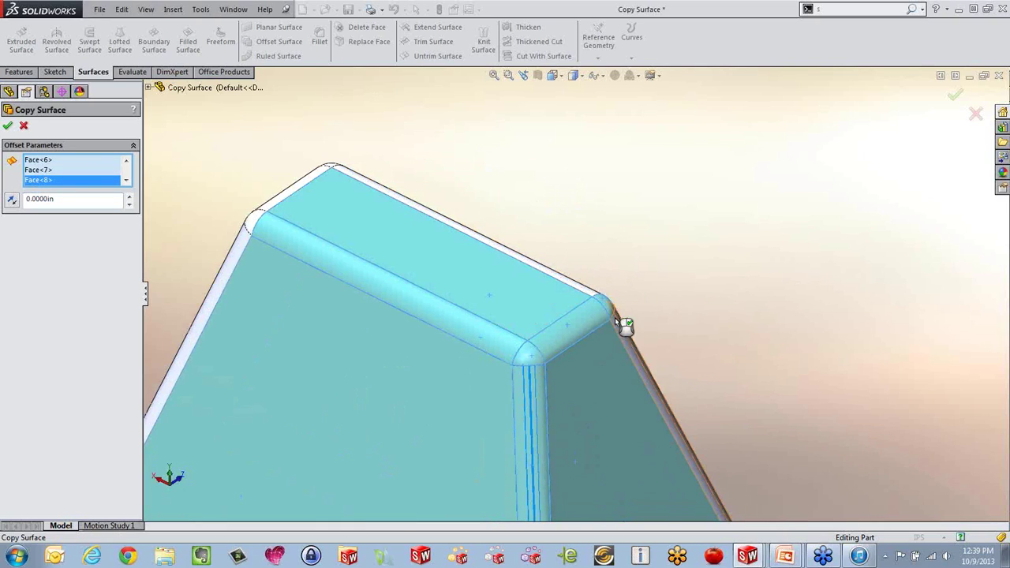
left_click(623, 335)
left_click(575, 286)
scroll(473, 244, "up", 3)
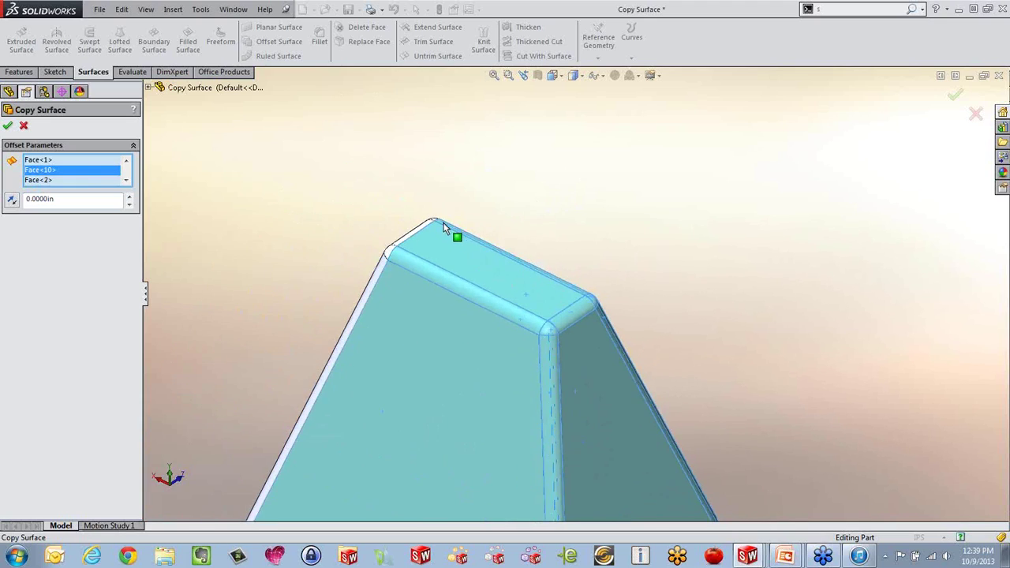
Step: Add the two remaining side faces with their edge fillets and top corners, and create the zero-distance surface copy
middle_click_drag(451, 232, 523, 281)
left_click(597, 259)
left_click(407, 195)
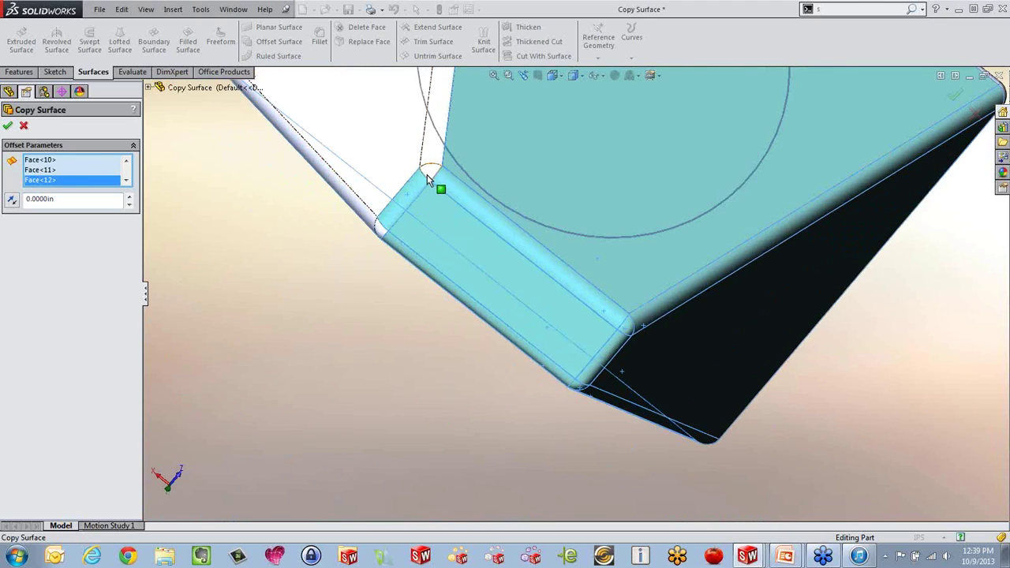
left_click(427, 175)
left_click(427, 156)
left_click(392, 150)
left_click(381, 227)
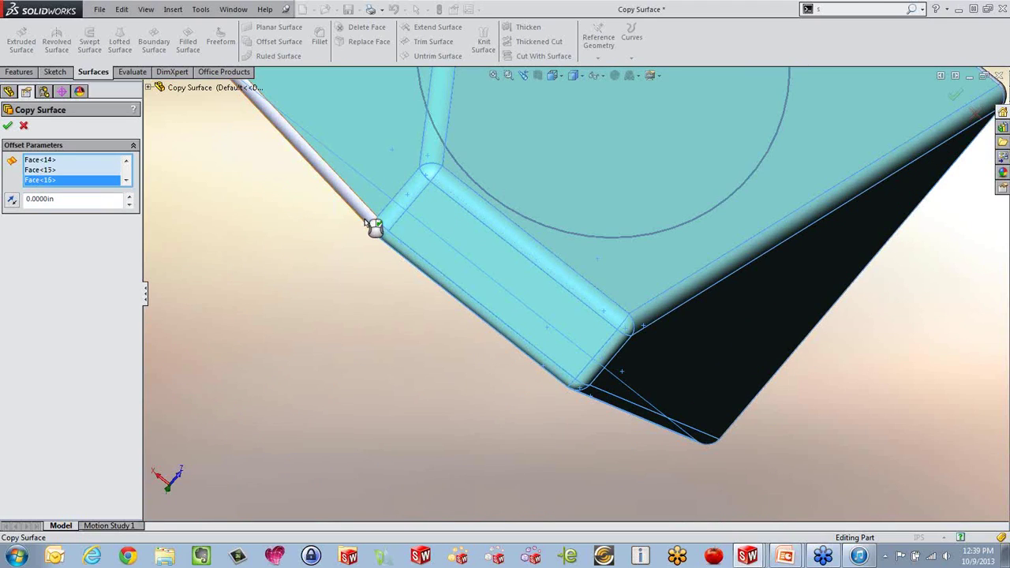
left_click(376, 224)
middle_click_drag(416, 356, 422, 176)
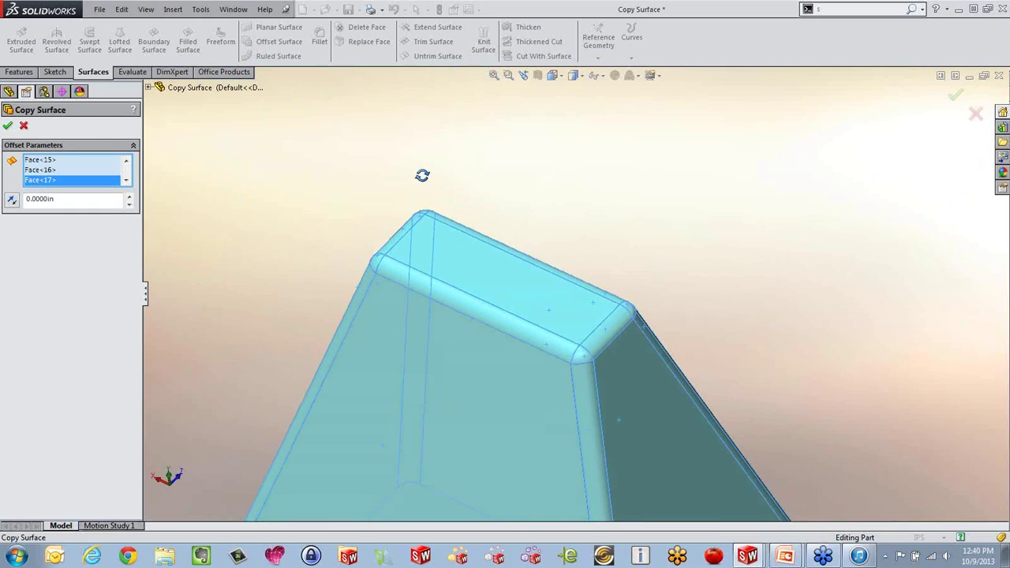
left_click(8, 125)
Step: Hide the pyramid's solid body to inspect the copied surface, and show the solid body again
scroll(496, 322, "up", 3)
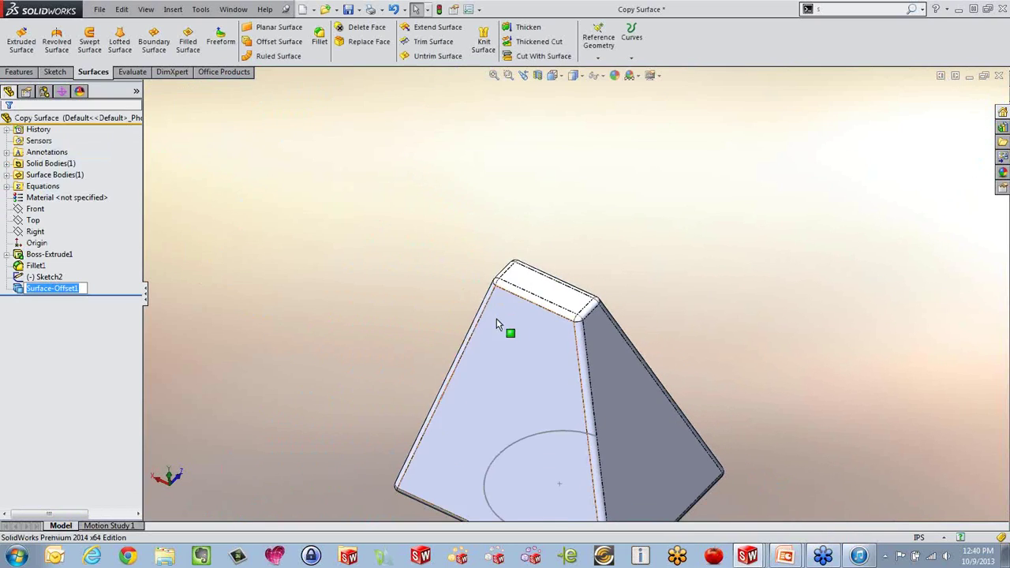
middle_click_drag(474, 339, 564, 343)
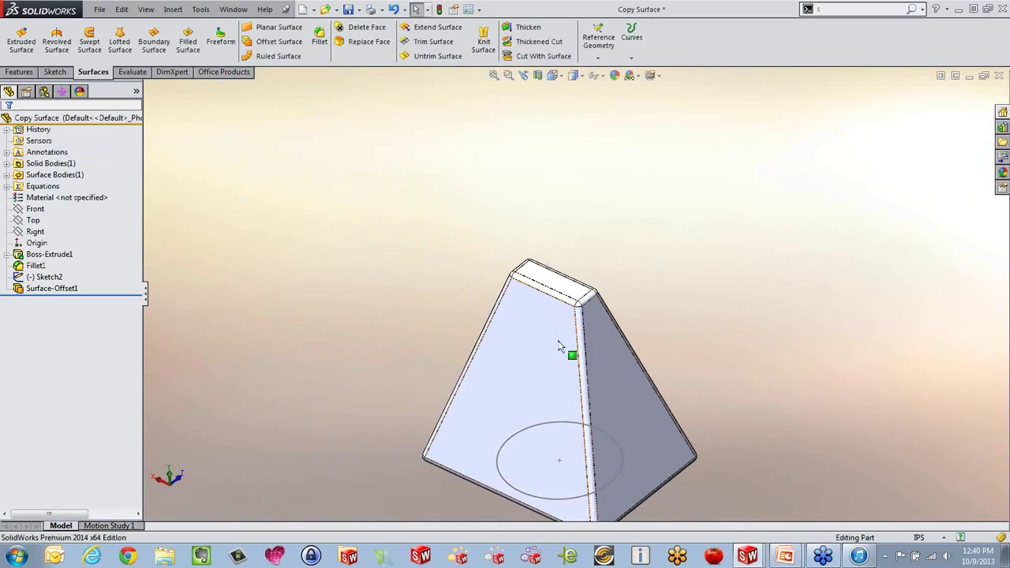
scroll(594, 390, "down", 2)
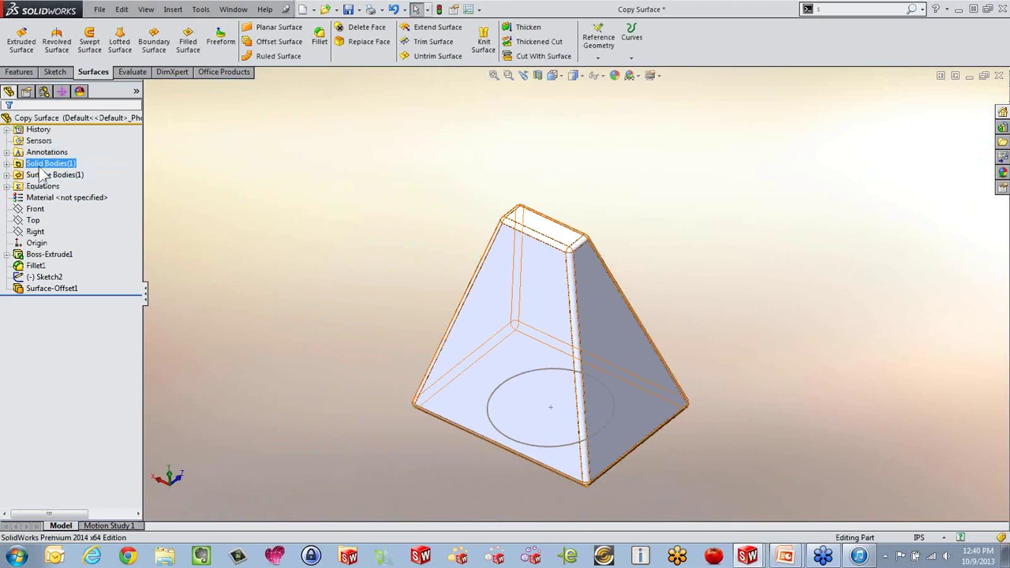
left_click(7, 163)
left_click(43, 175)
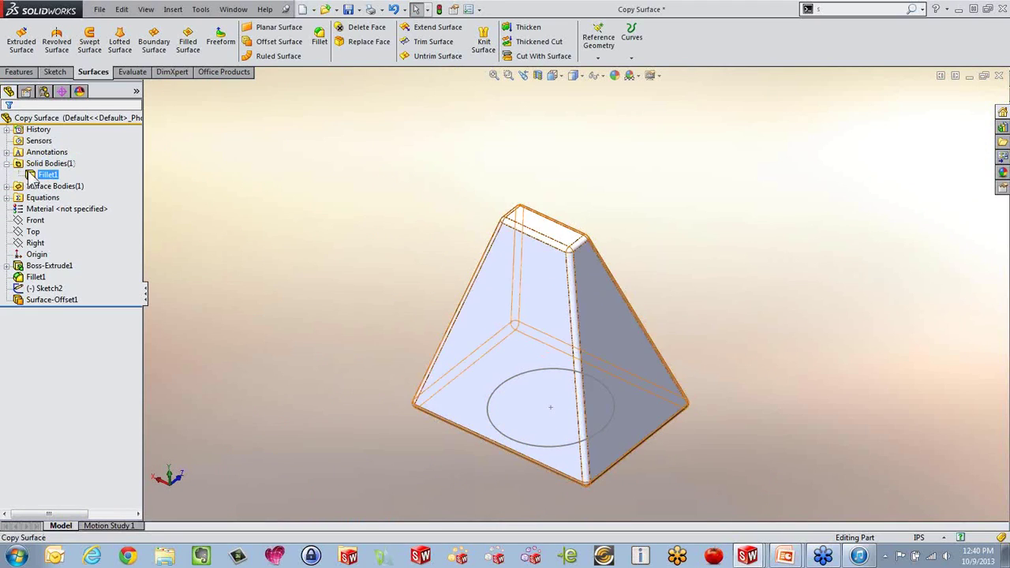
middle_click_drag(462, 431, 551, 510)
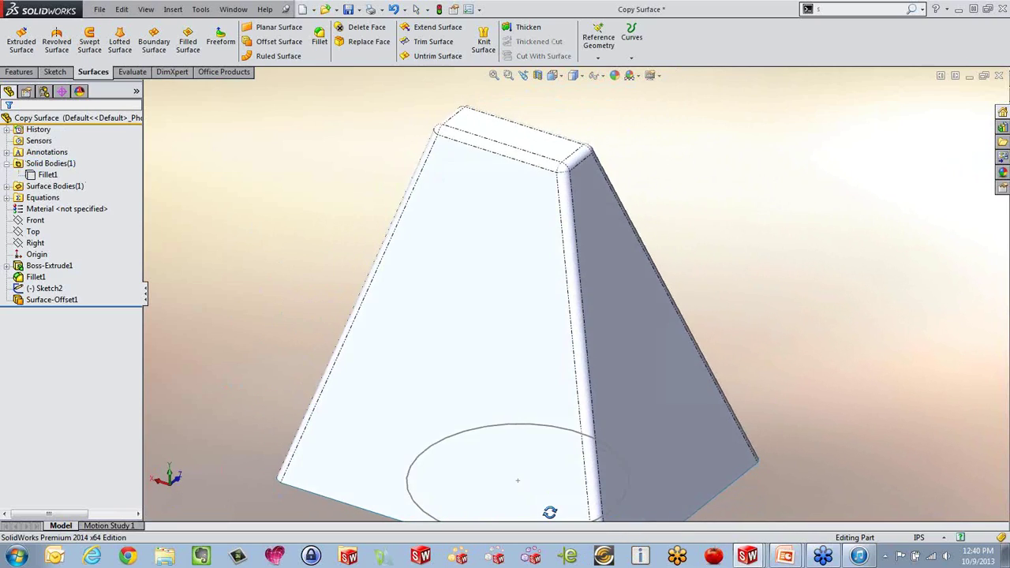
left_click(47, 174)
left_click(228, 183)
scroll(411, 285, "up", 2)
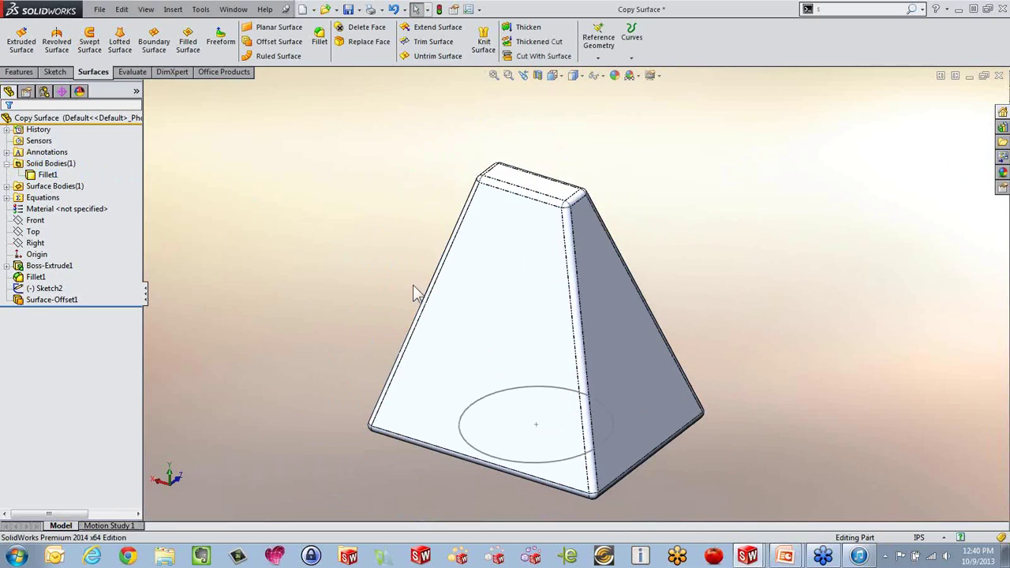
Step: Move the circle sketch below the offset surface in the feature history
left_click(37, 290)
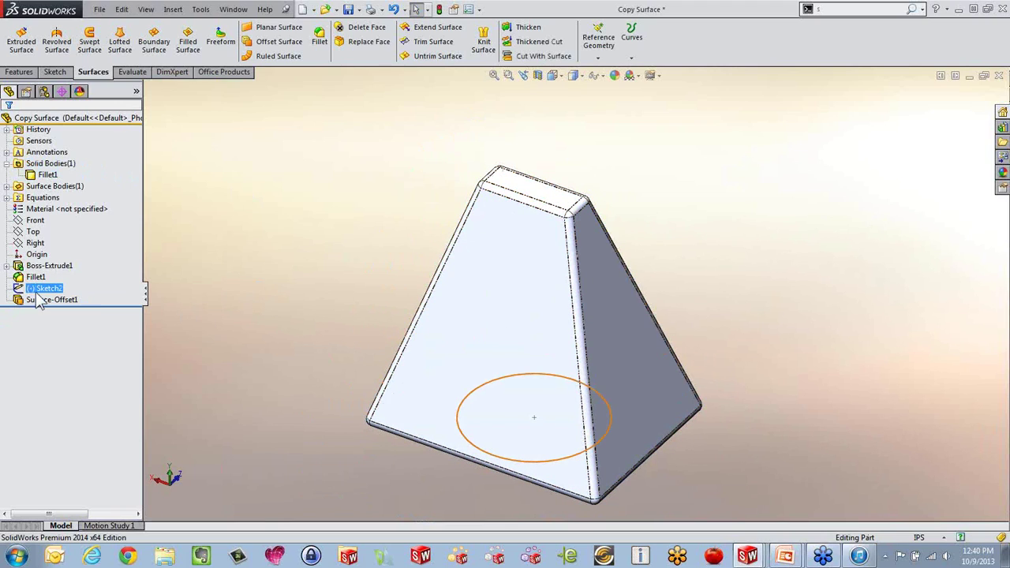
left_click_drag(45, 293, 42, 309)
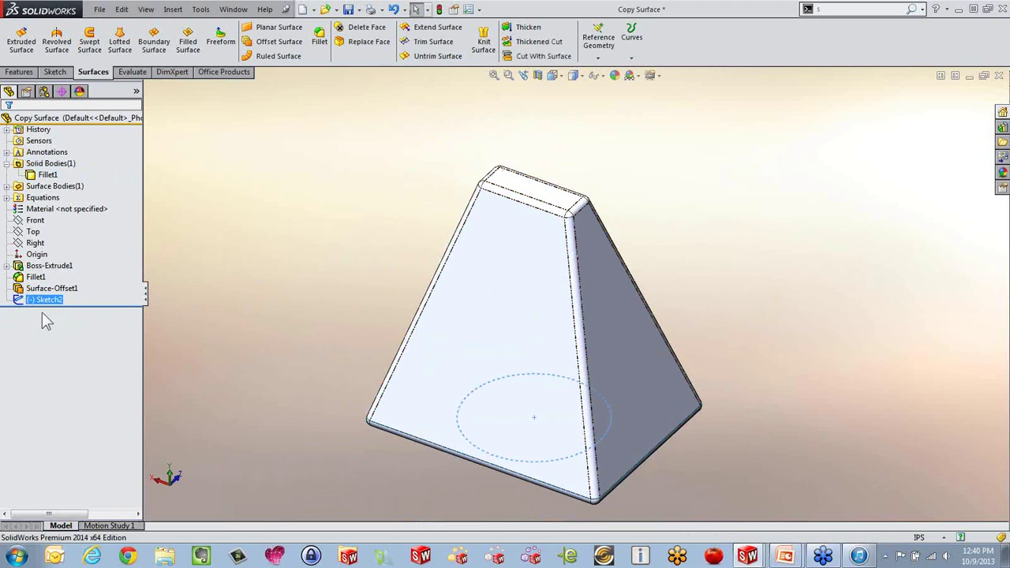
left_click(19, 72)
left_click(23, 39)
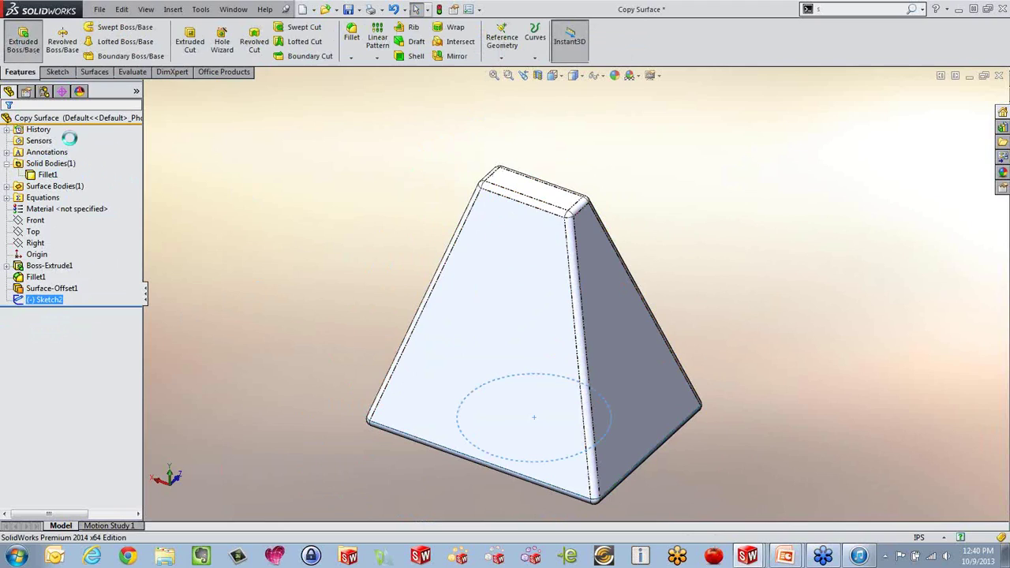
left_click(66, 198)
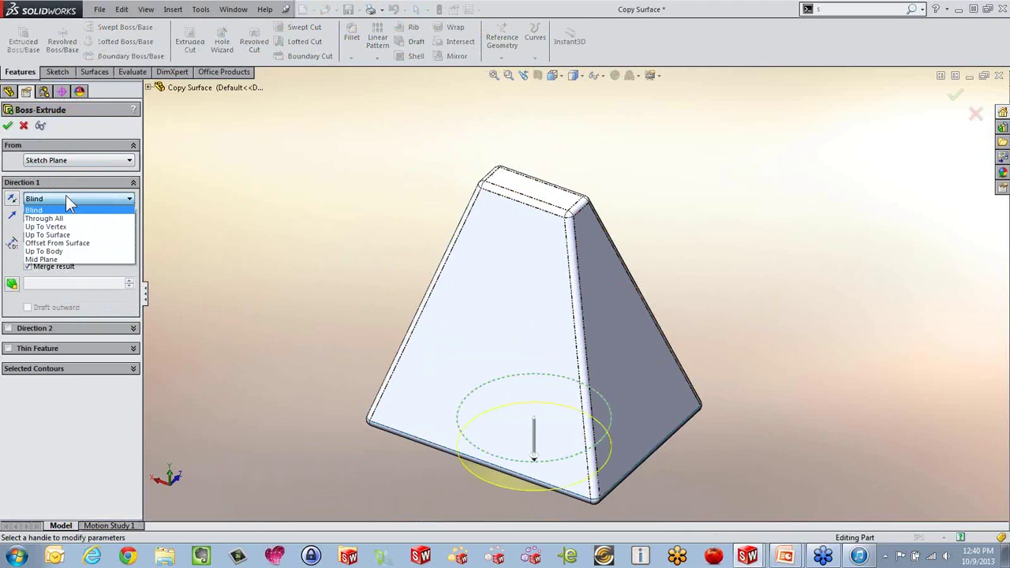
left_click(61, 247)
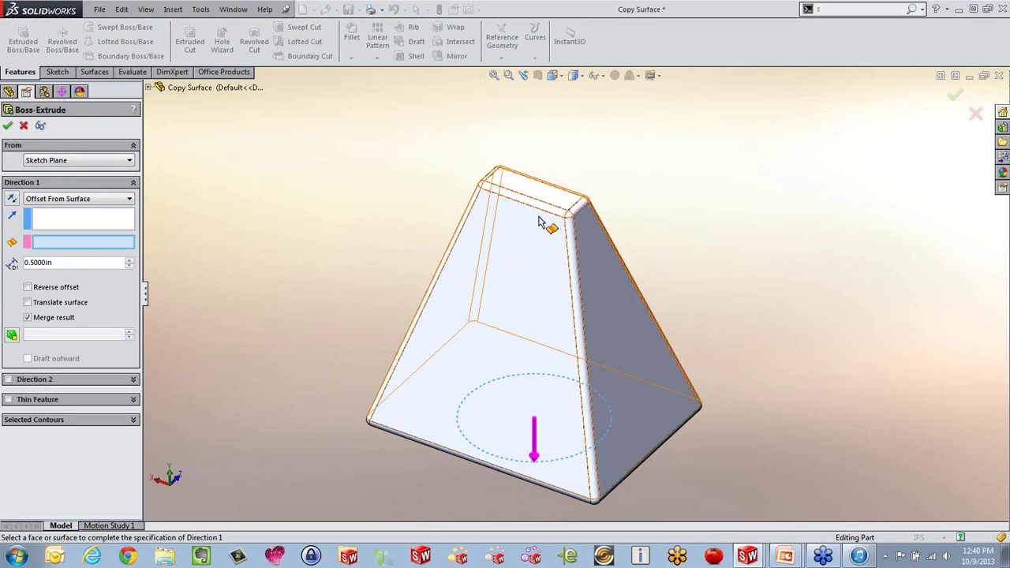
left_click(149, 87)
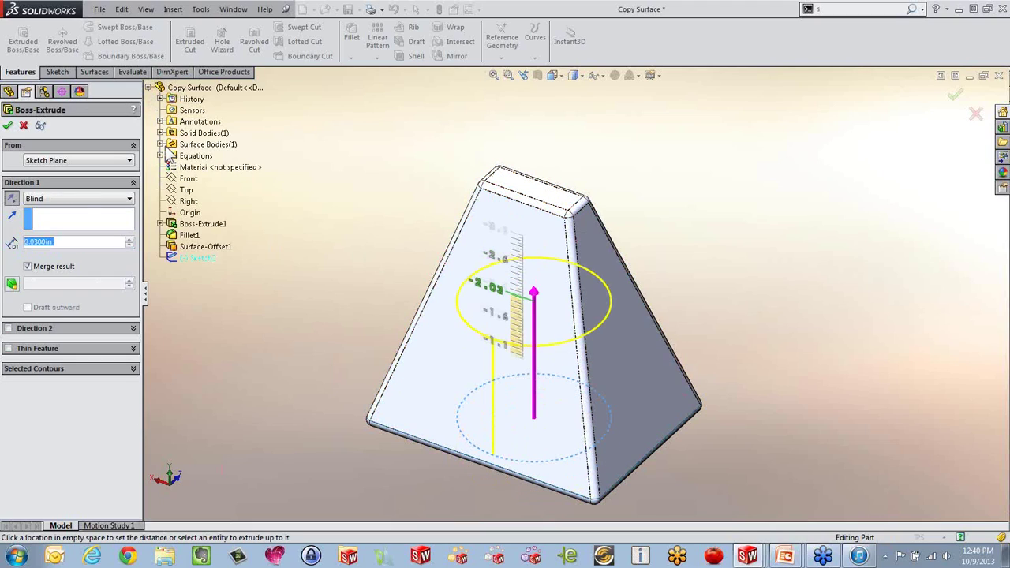
left_click(160, 144)
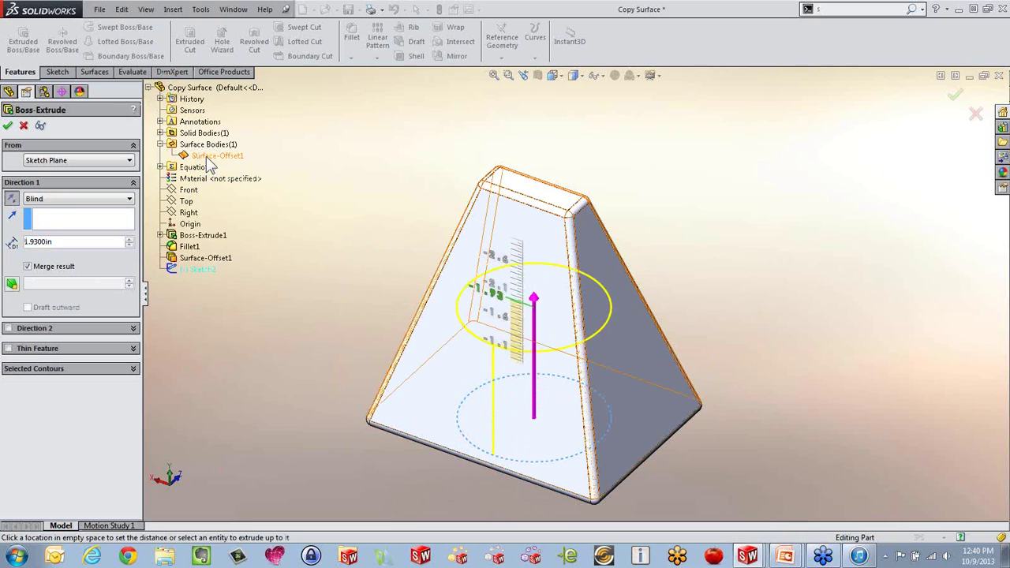
left_click(82, 199)
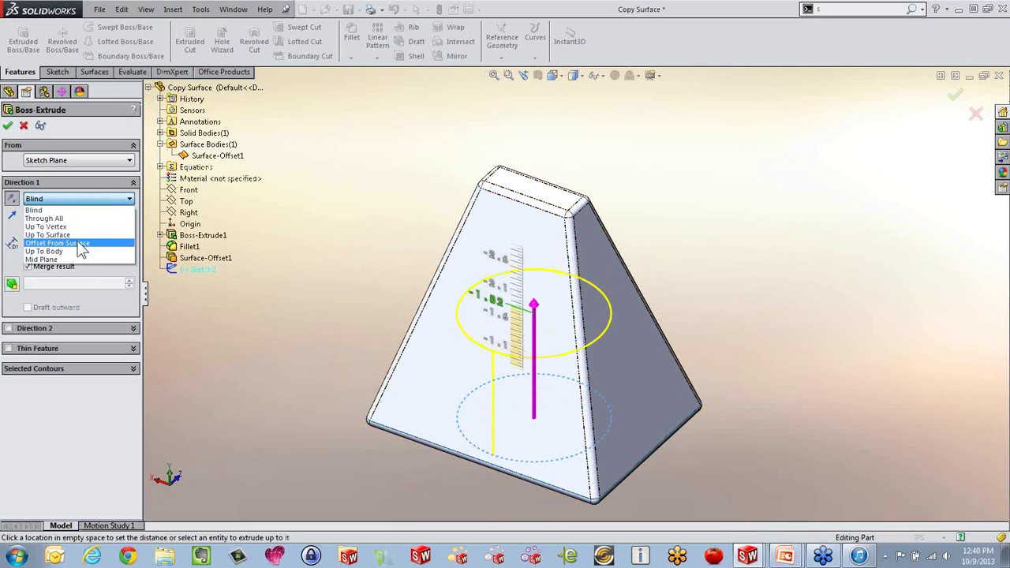
left_click(81, 248)
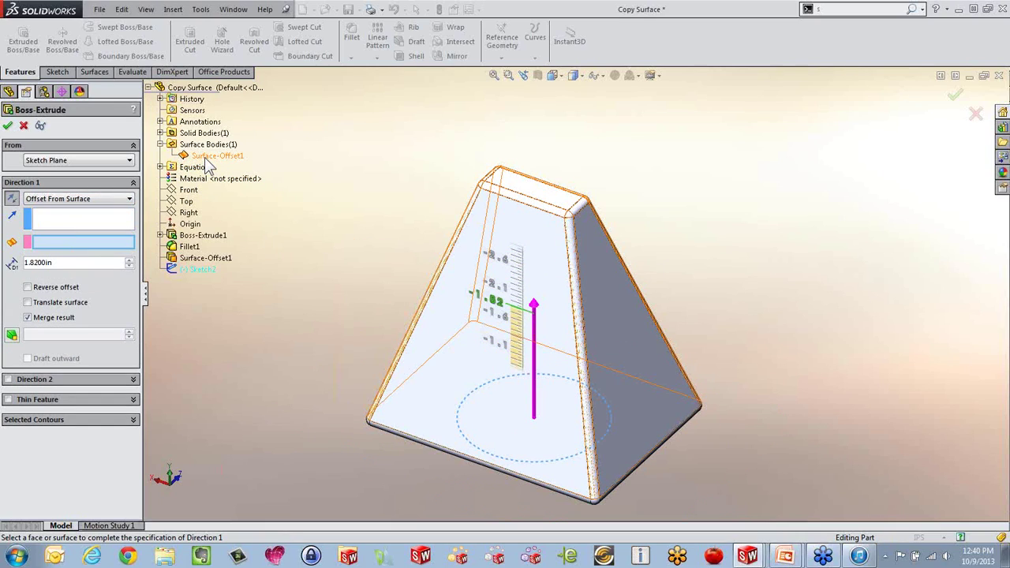
key("Escape")
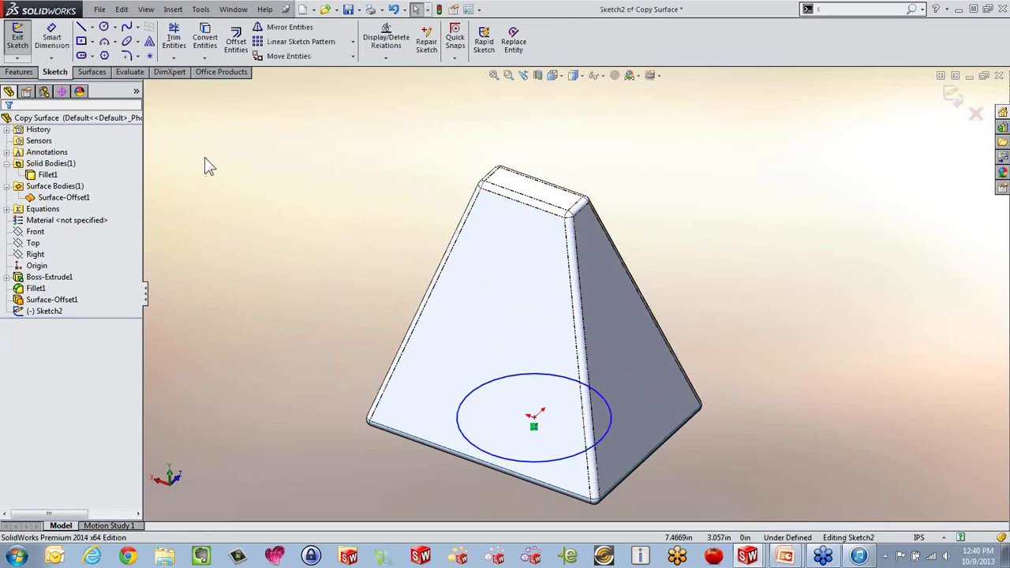
Step: Start a boss extrusion of the circle sketch upward with the Offset From Surface end condition, referencing the copied offset surface
left_click(49, 311)
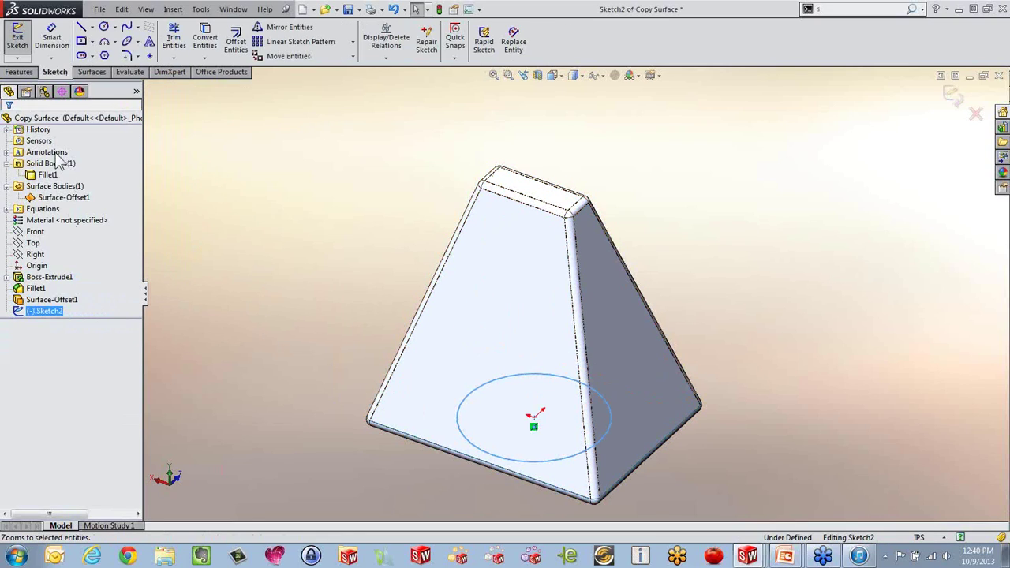
left_click(19, 71)
left_click(24, 40)
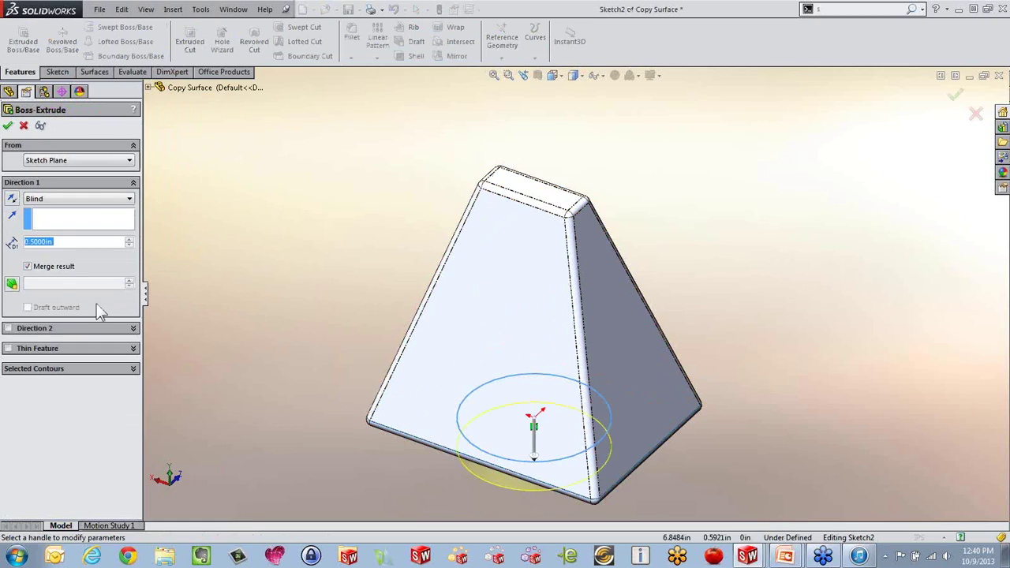
left_click(67, 201)
left_click(63, 237)
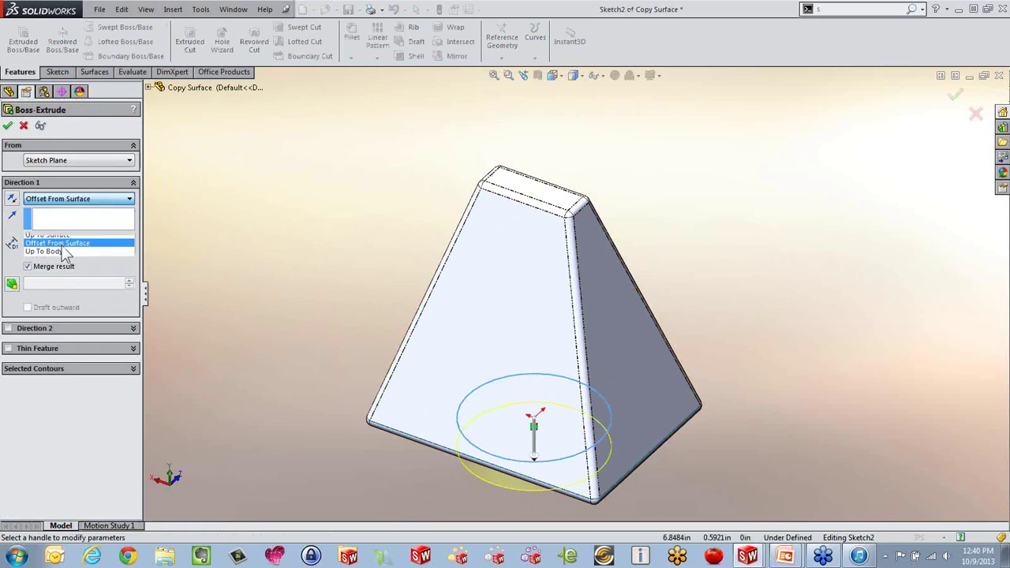
left_click(437, 286)
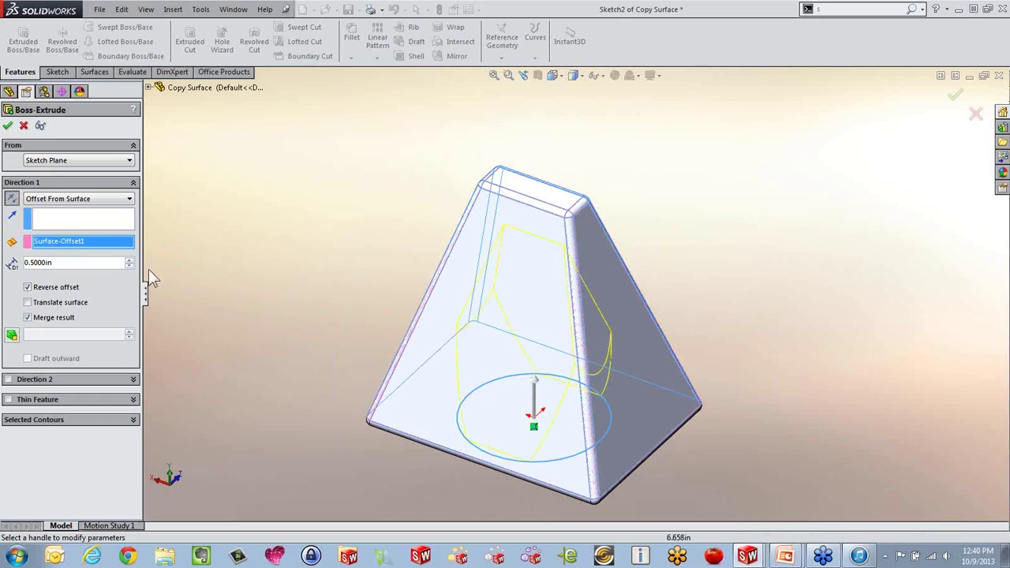
Step: Turn off the extrusion's reversed offset and set its offset distance from the copied surface to 0.1 in
left_click(129, 260)
left_click(129, 259)
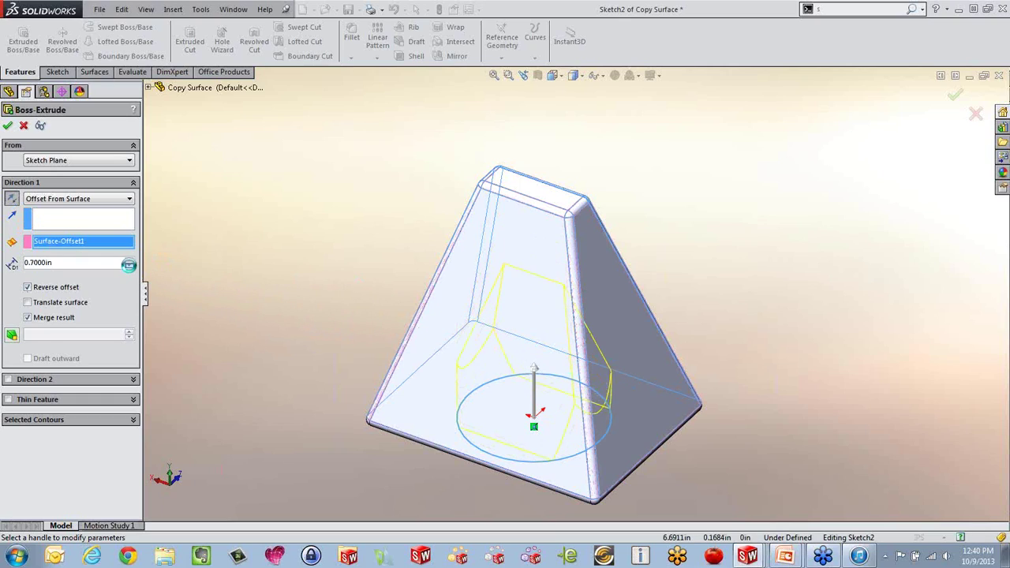
left_click(129, 265)
left_click(57, 287)
left_click(129, 261)
left_click(130, 261)
left_click(128, 267)
left_click(128, 267)
left_click(127, 266)
left_click(128, 267)
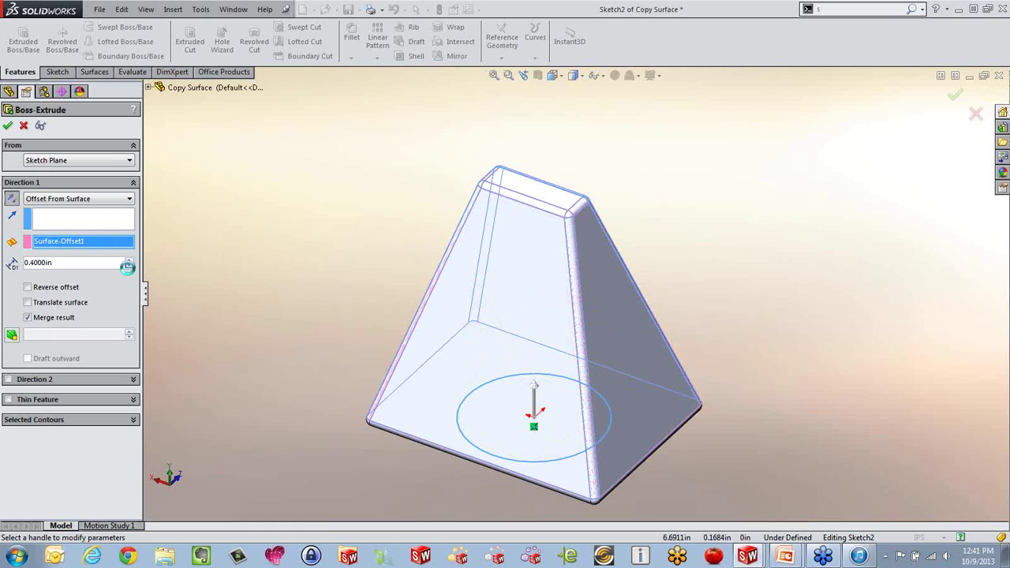
left_click(128, 267)
left_click(127, 267)
left_click(128, 267)
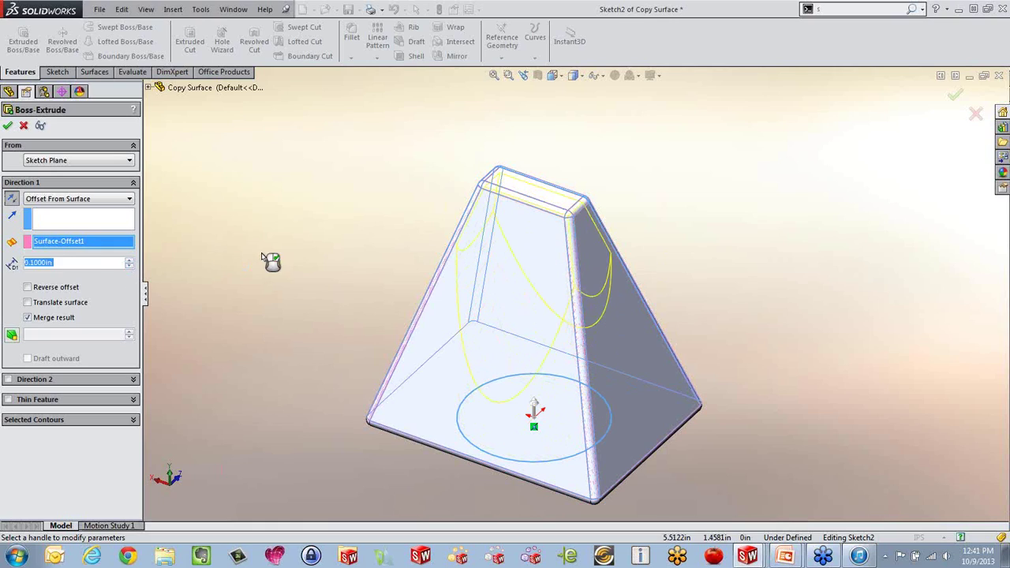
Step: Keep the extrusion pointing upward and reverse its offset to end outside the copied surface
middle_click_drag(271, 262, 259, 217)
scroll(292, 259, "down", 3)
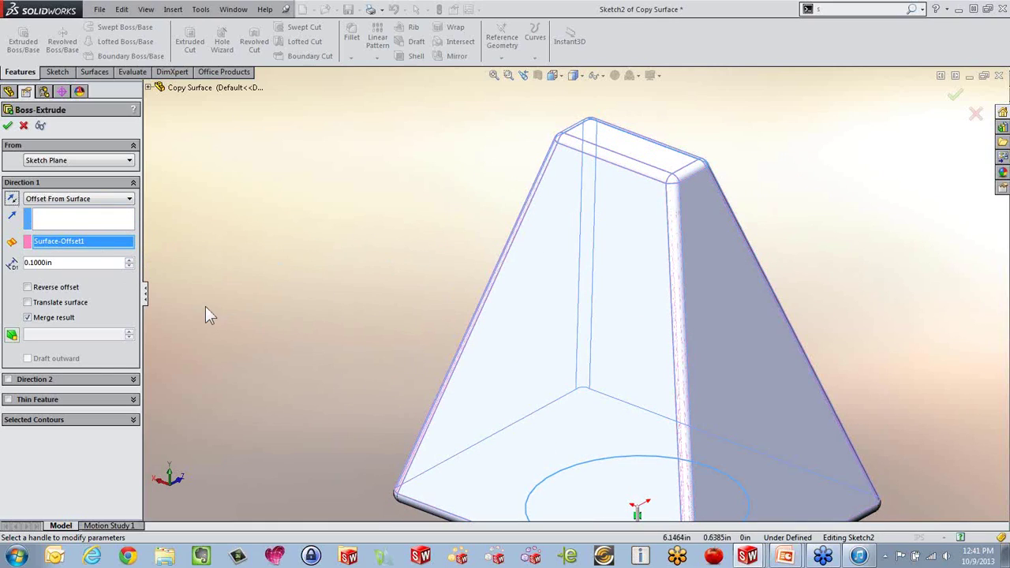
scroll(288, 315, "up", 3)
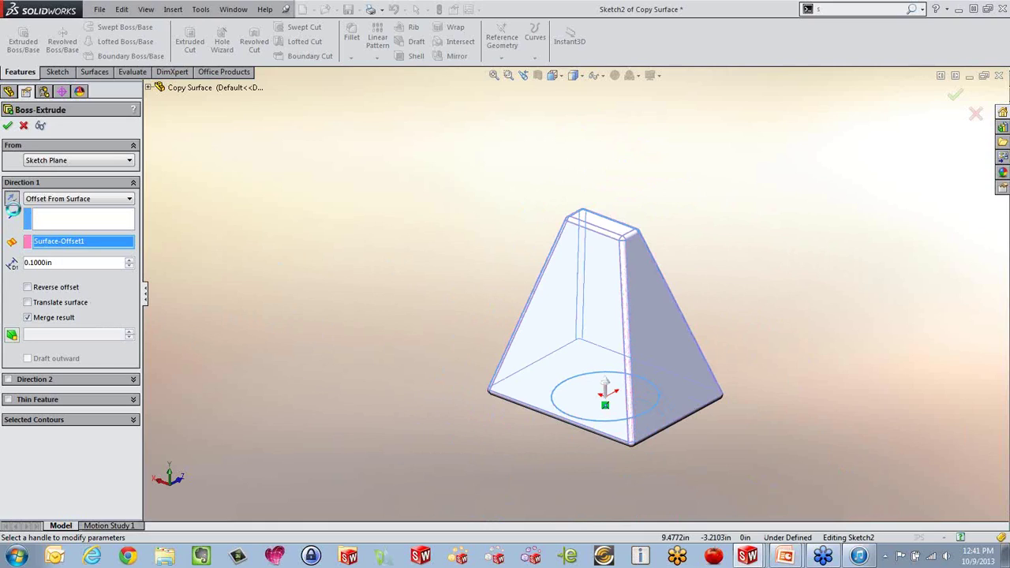
left_click(67, 288)
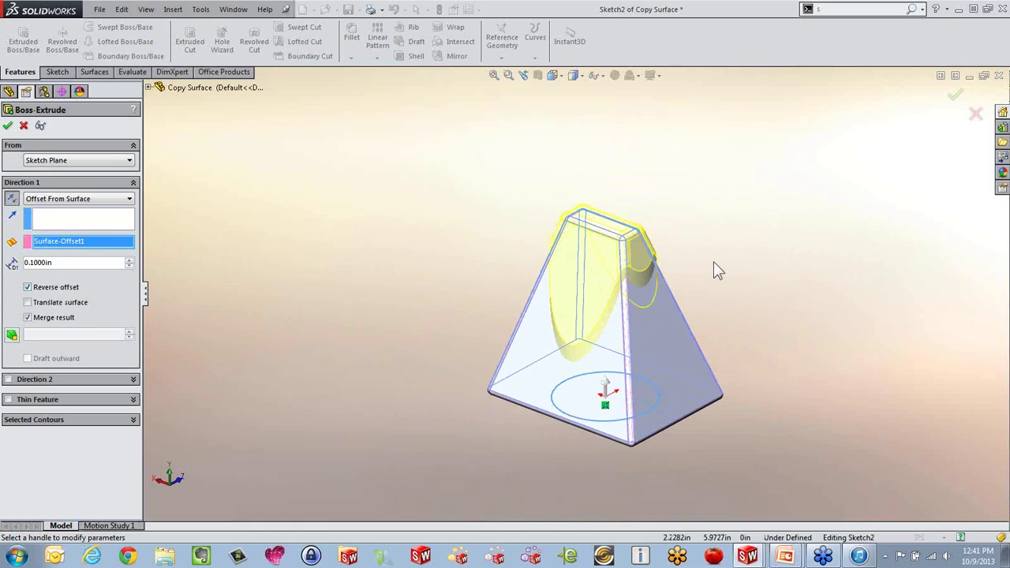
Step: Finish the circular boss extrusion with its 0.1 in reversed offset from the copied surface
scroll(675, 308, "down", 2)
middle_click_drag(675, 307, 648, 264)
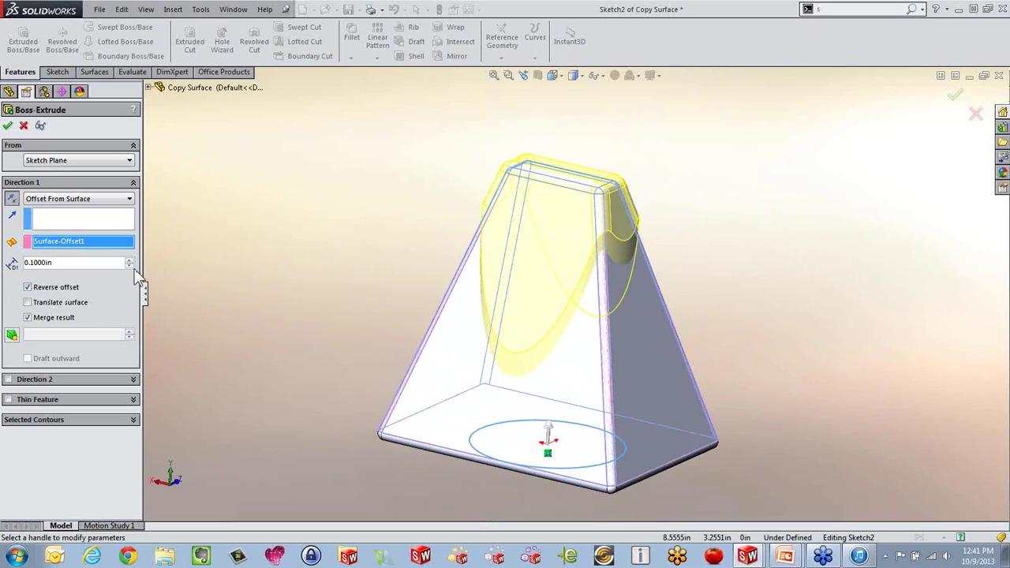
left_click(8, 126)
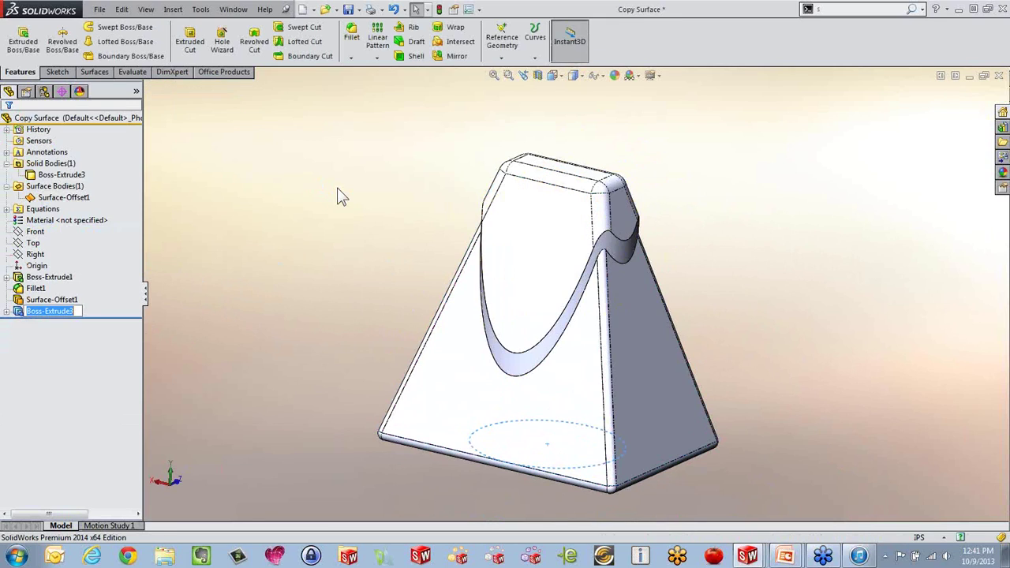
middle_click_drag(320, 271, 378, 325)
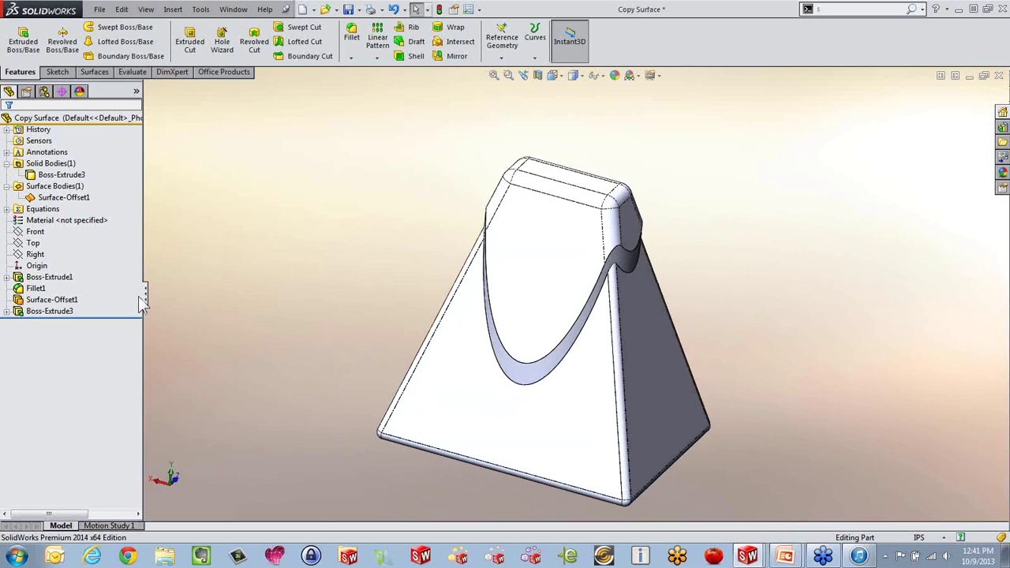
Step: Highlight the copied offset surface on the pyramid and hide its surface body
left_click(71, 301)
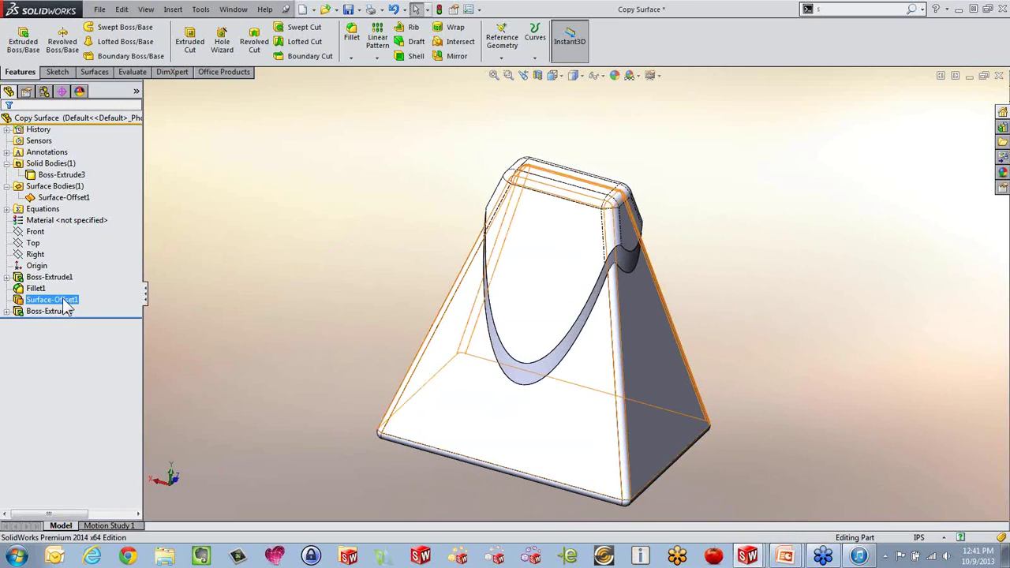
middle_click_drag(163, 271, 185, 266)
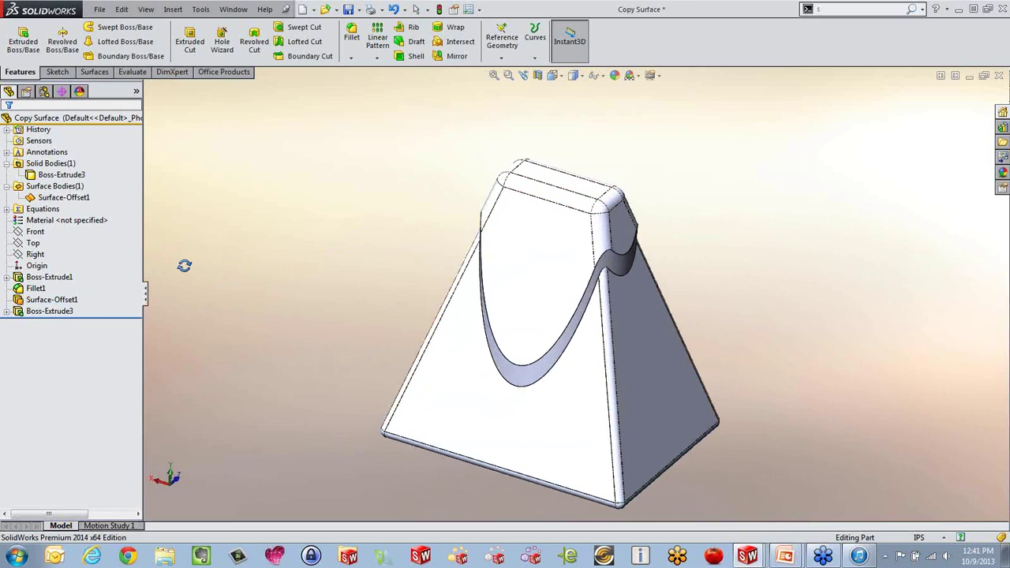
left_click(75, 201)
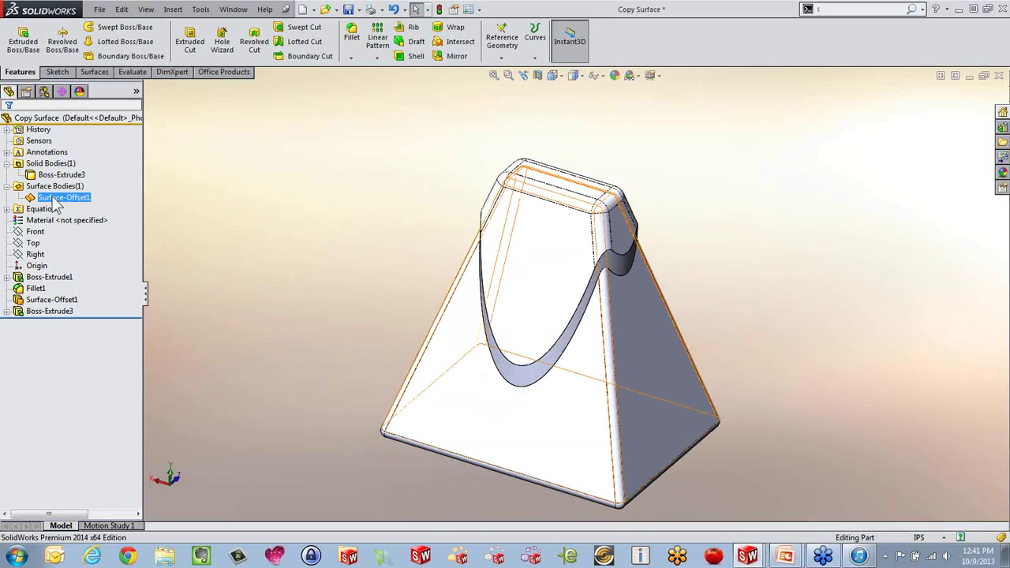
left_click(53, 201)
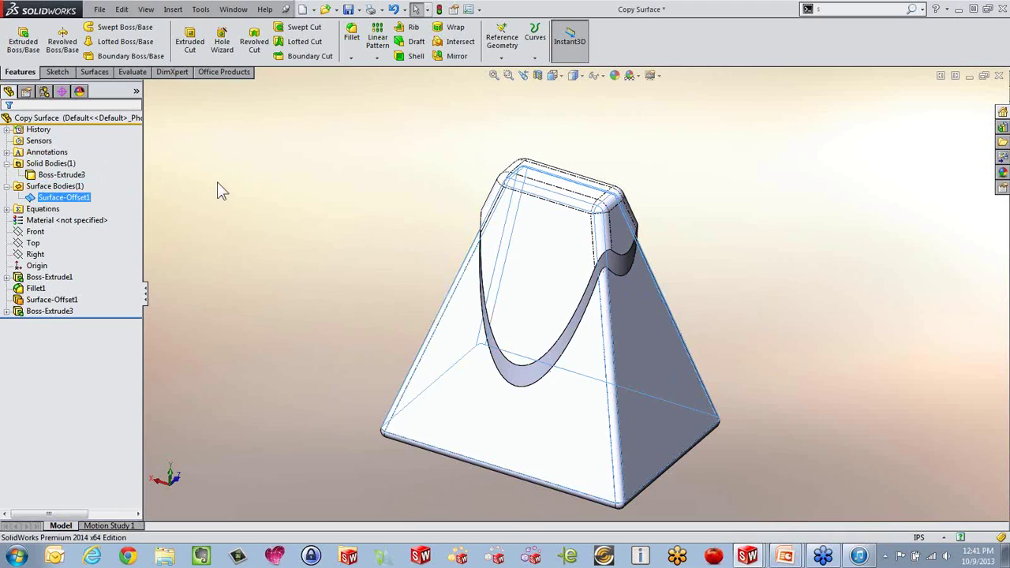
left_click(388, 305)
middle_click_drag(387, 305, 270, 318)
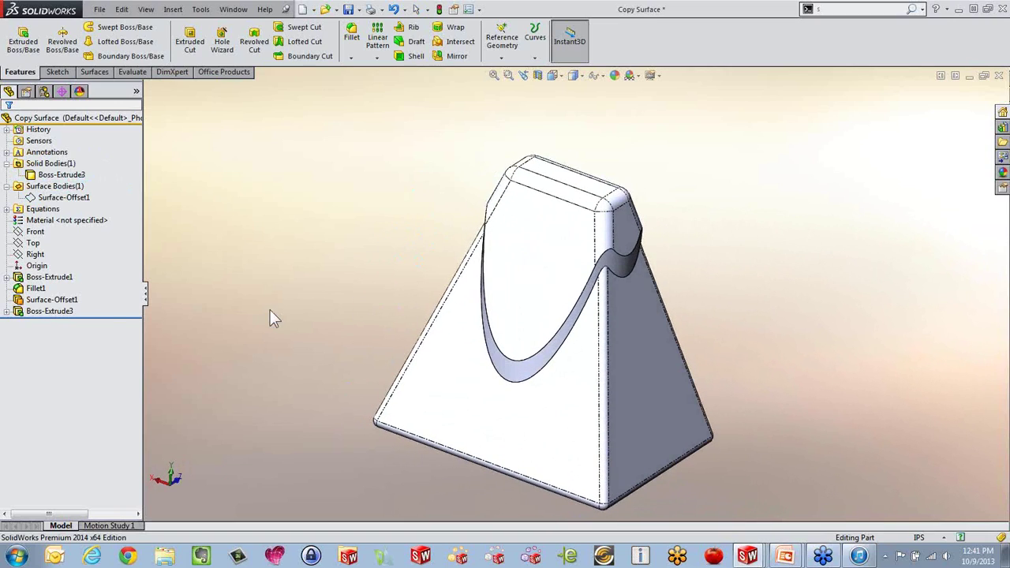
Step: Delete the copied offset surface body, keeping the solid pyramid with its raised boss
left_click(64, 197)
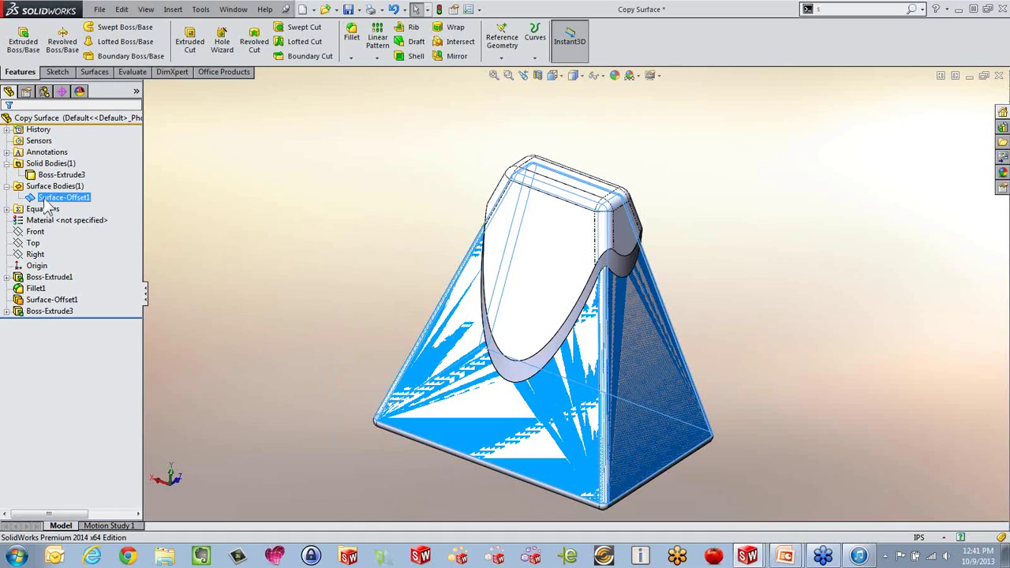
key("Delete")
left_click(9, 124)
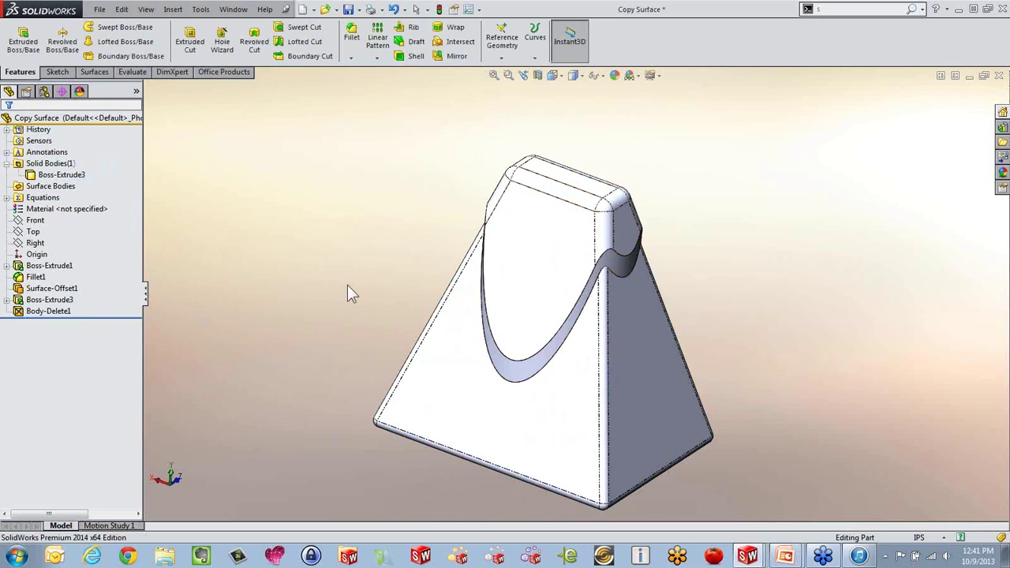
middle_click_drag(348, 287, 215, 325)
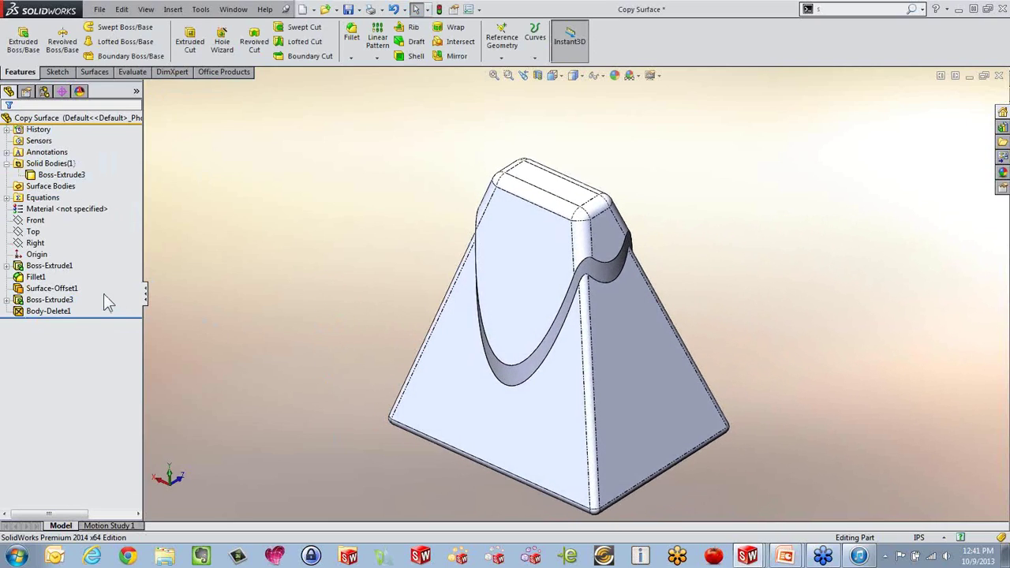
middle_click_drag(314, 301, 353, 296, "ctrl")
Step: Open the Handle_Grip_1 part from the Surfaces folder
left_click(96, 70)
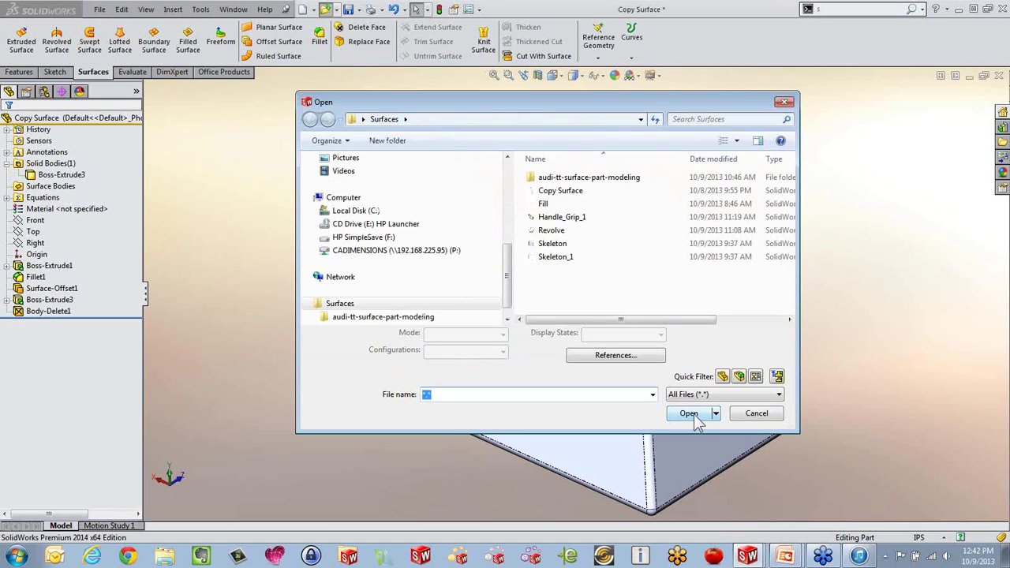
double_click(585, 219)
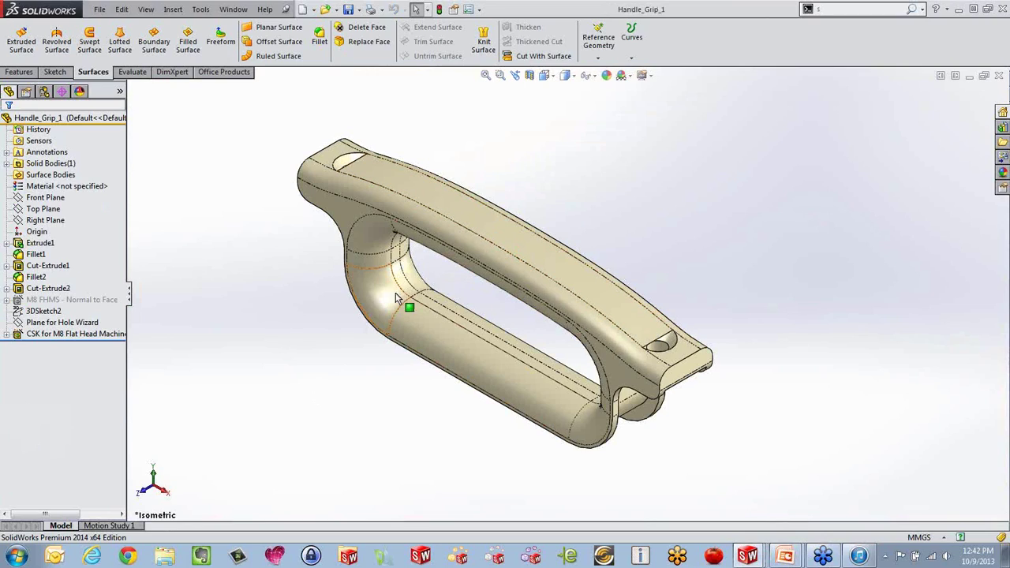
scroll(494, 201, "down", 1)
Step: Roll the handle's feature history back to just after Cut-Extrude1, and roll it forward to the end again
left_click_drag(114, 341, 107, 274)
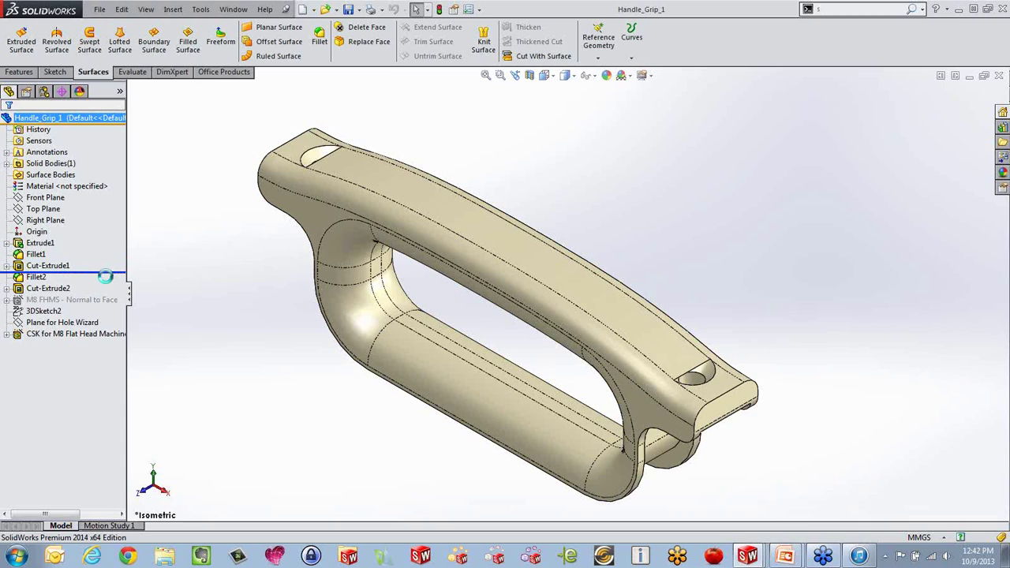
middle_click_drag(199, 388, 266, 174)
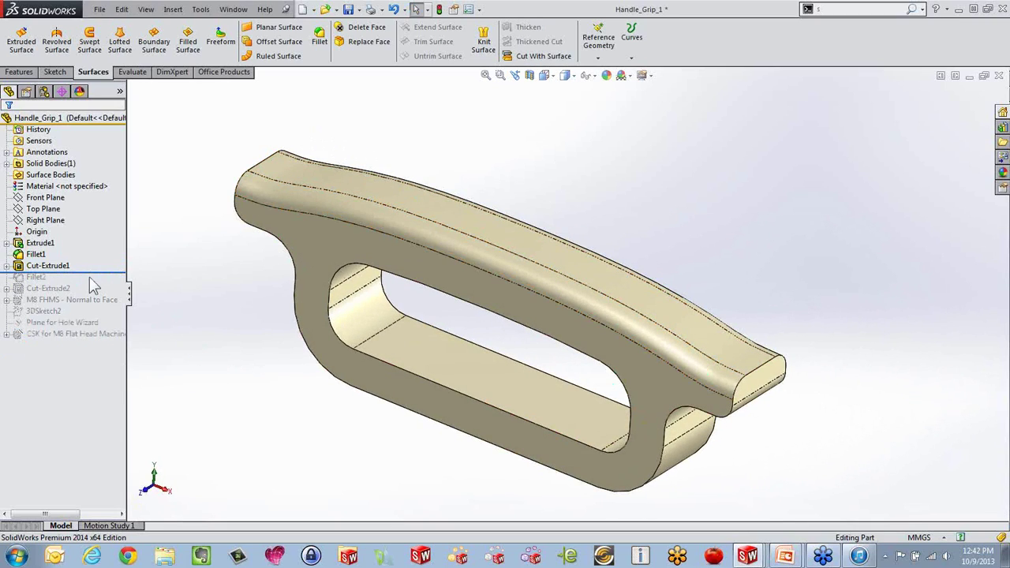
left_click_drag(91, 275, 83, 338)
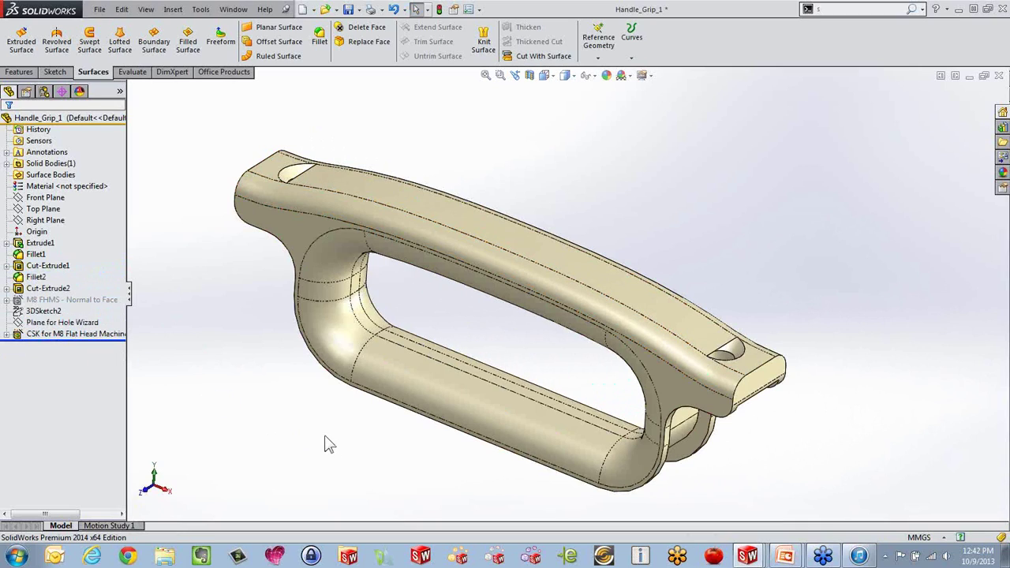
Step: Examine the M8 flat head countersink at the handle's end, where it meets the curved top face
scroll(813, 355, "up", 5)
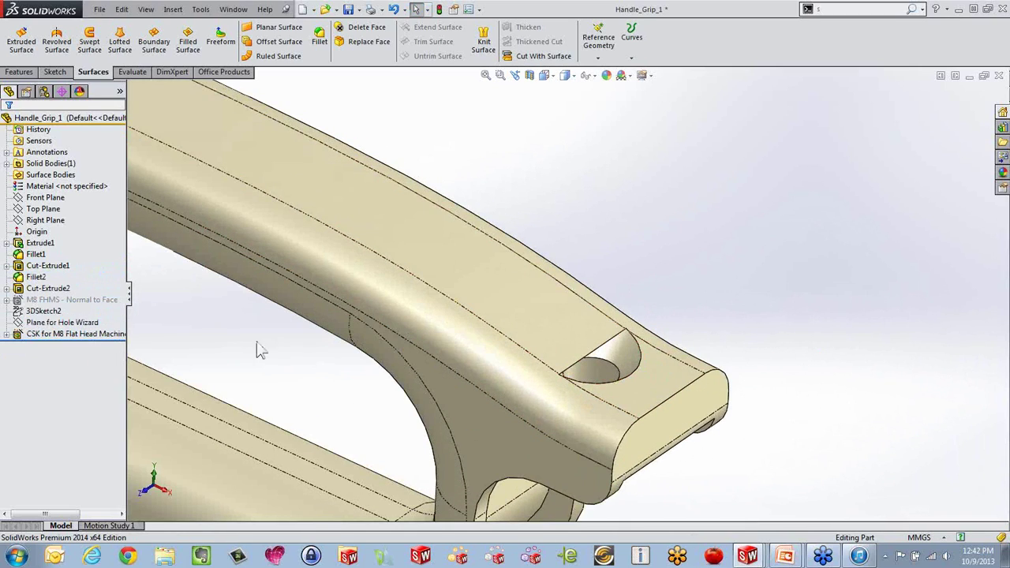
left_click(109, 338)
middle_click_drag(667, 344, 700, 324)
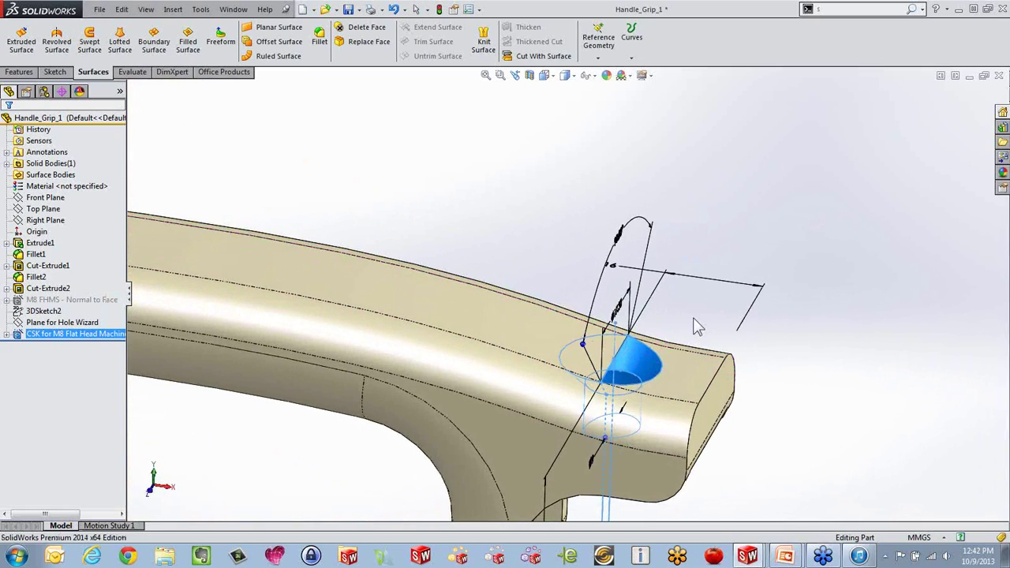
left_click(484, 202)
scroll(489, 225, "up", 3)
middle_click_drag(465, 348, 436, 386)
scroll(513, 360, "down", 4)
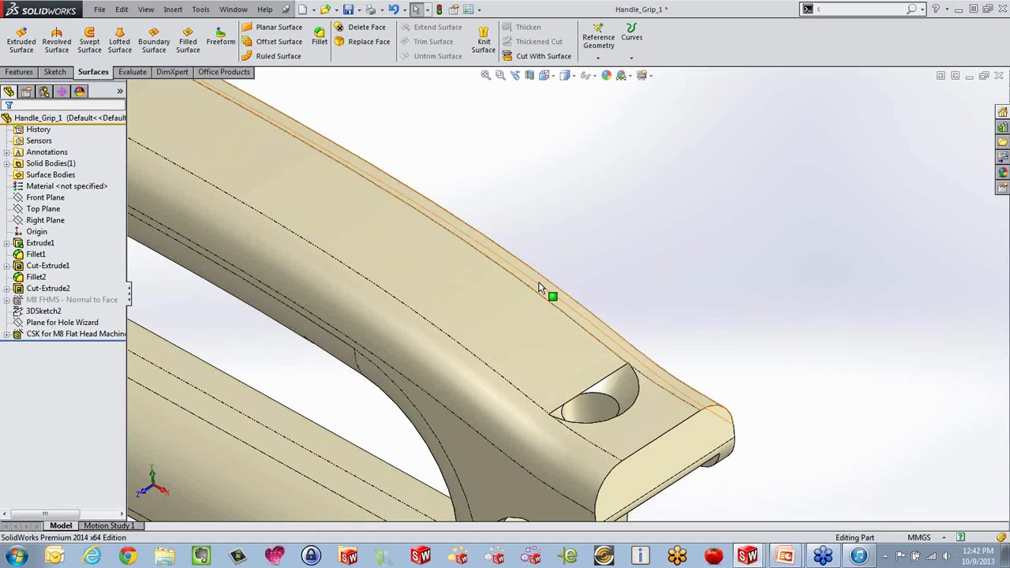
left_click(627, 384)
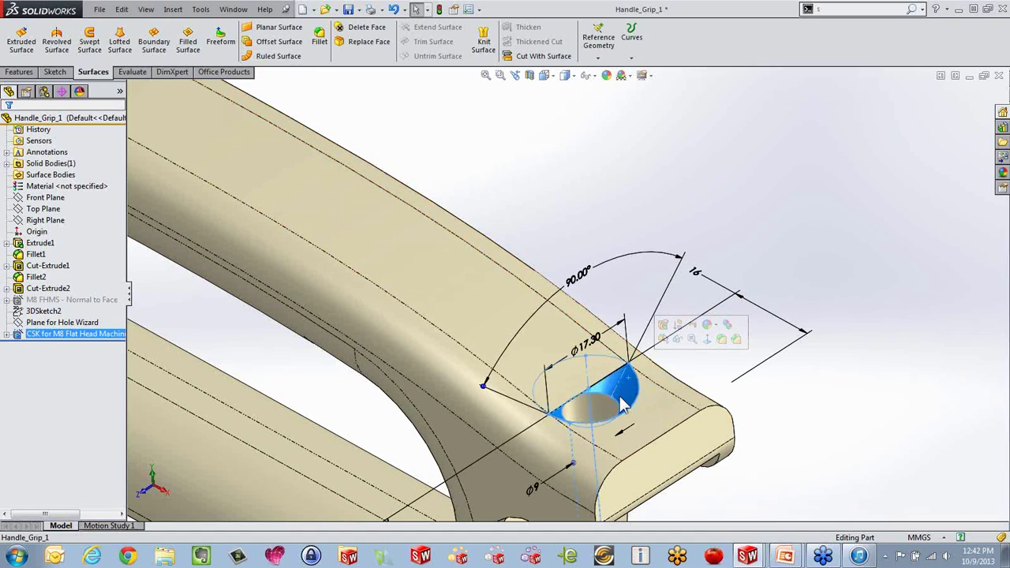
left_click(592, 186)
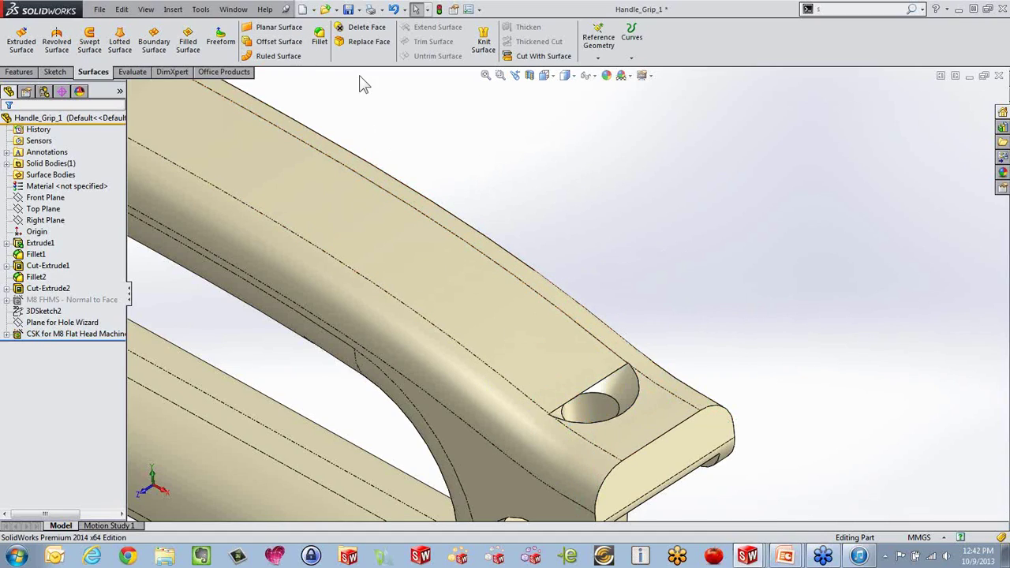
Step: Copy the countersink's conical face with an offset surface at a distance of 0 mm
left_click(277, 42)
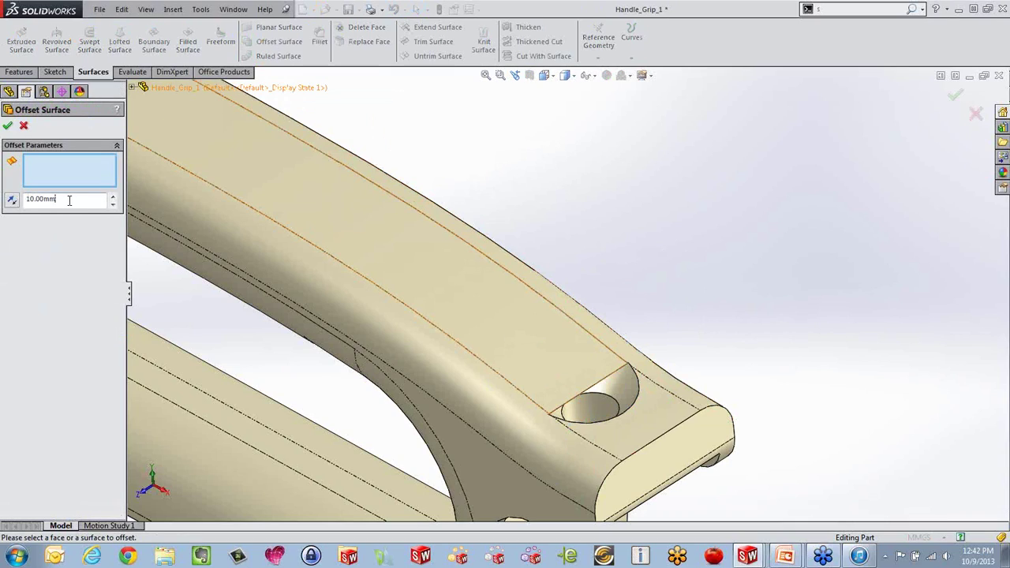
left_click_drag(69, 200, 4, 207)
type("0")
left_click(607, 385)
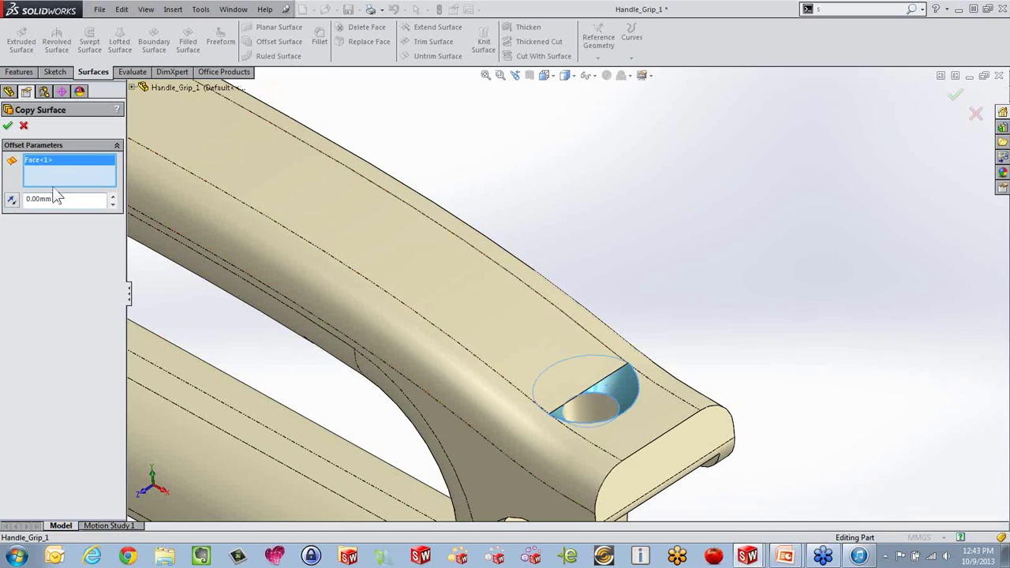
left_click(7, 127)
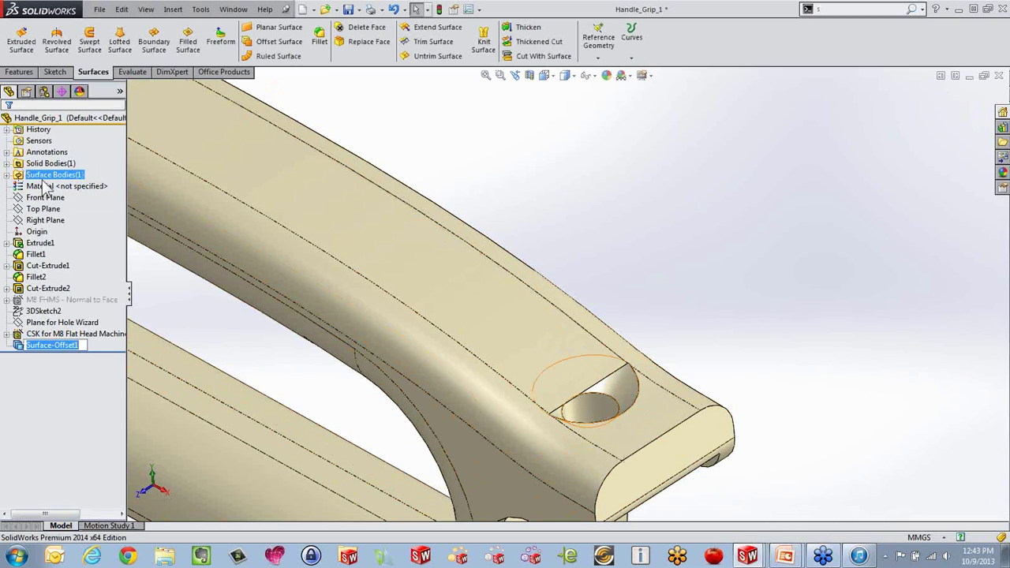
Step: Isolate the copied conical surface body from the rest of the handle
double_click(45, 176)
left_click(40, 186)
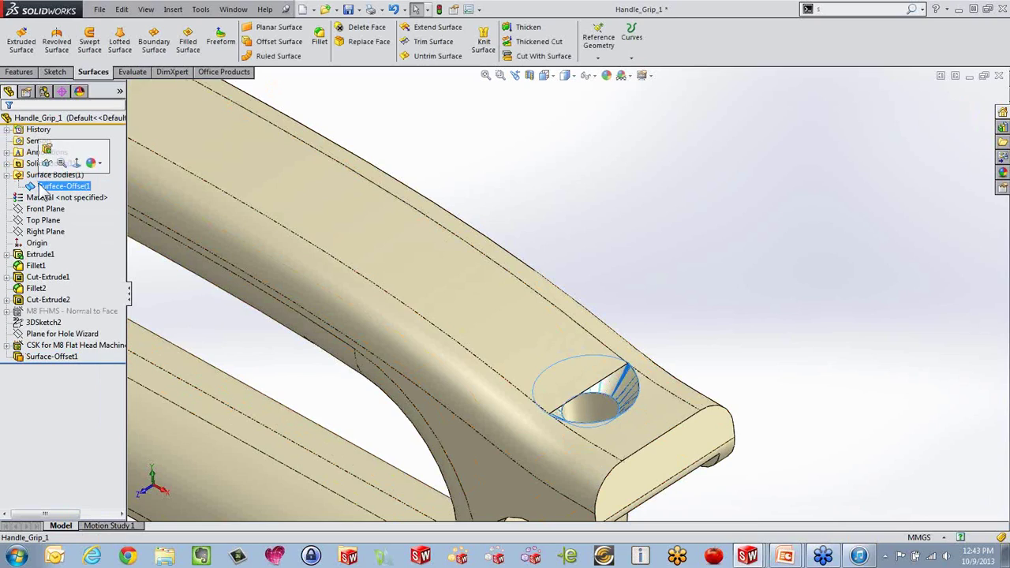
right_click(39, 190)
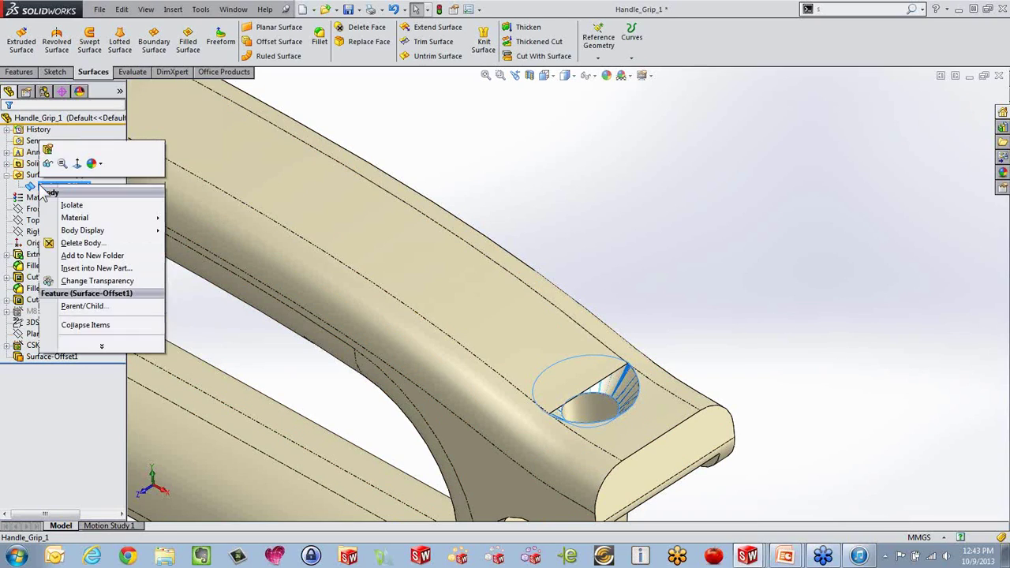
left_click(63, 205)
mouse_move(728, 429)
middle_mouse_down()
mouse_move(758, 300)
mouse_move(745, 424)
middle_mouse_up()
scroll(600, 413, "down", 2)
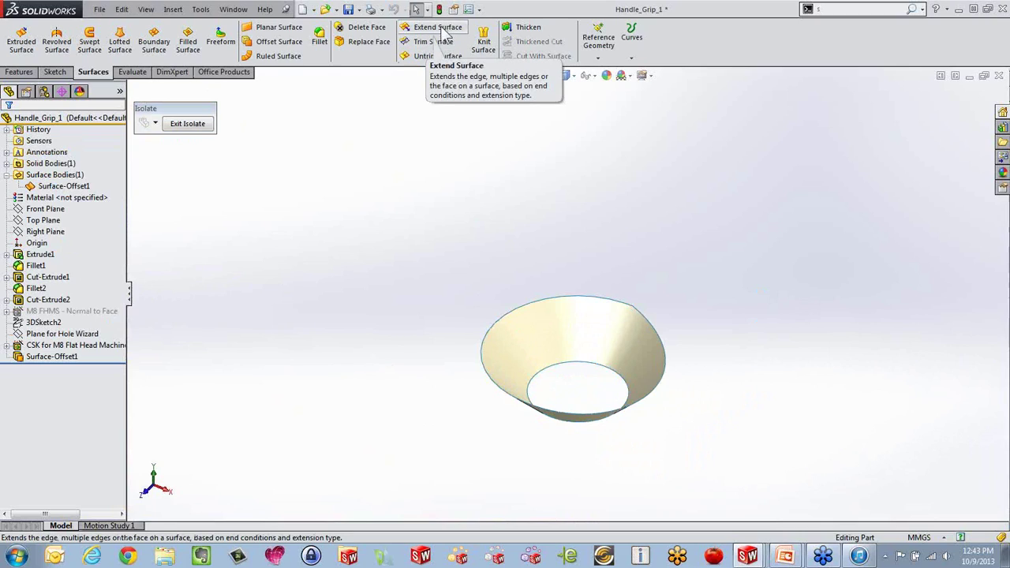
Step: Start a 6 mm same-surface extension of the cone, selecting two outer rim edges and the short edge between them
left_click(439, 29)
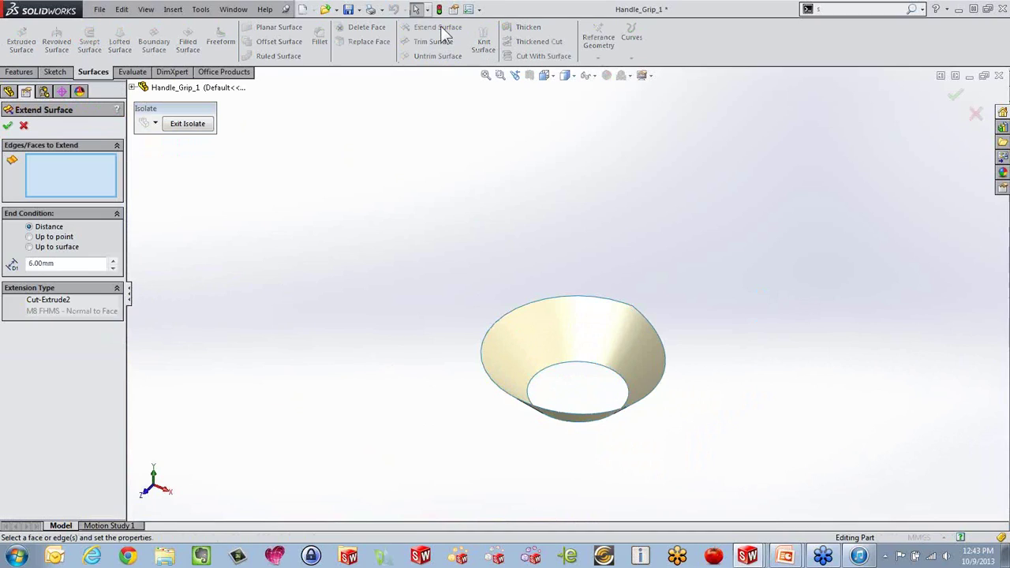
left_click(570, 302)
left_click(664, 348)
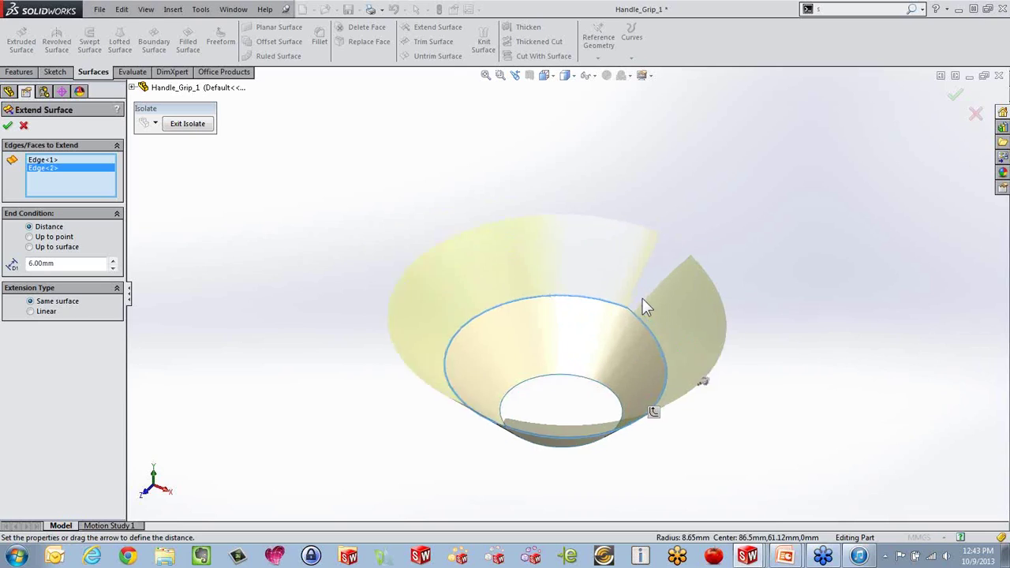
scroll(643, 300, "down", 8)
left_click(582, 317)
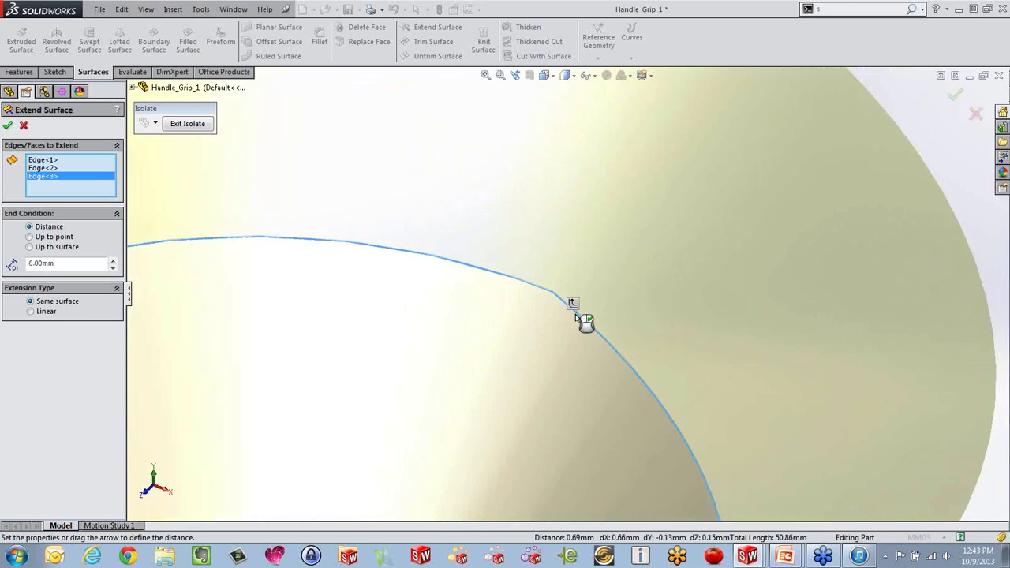
Step: Add the remaining short outer rim edge to the extension and create the 6 mm extended conical surface
scroll(575, 316, "up", 6)
scroll(438, 425, "down", 4)
middle_click_drag(438, 423, 452, 382)
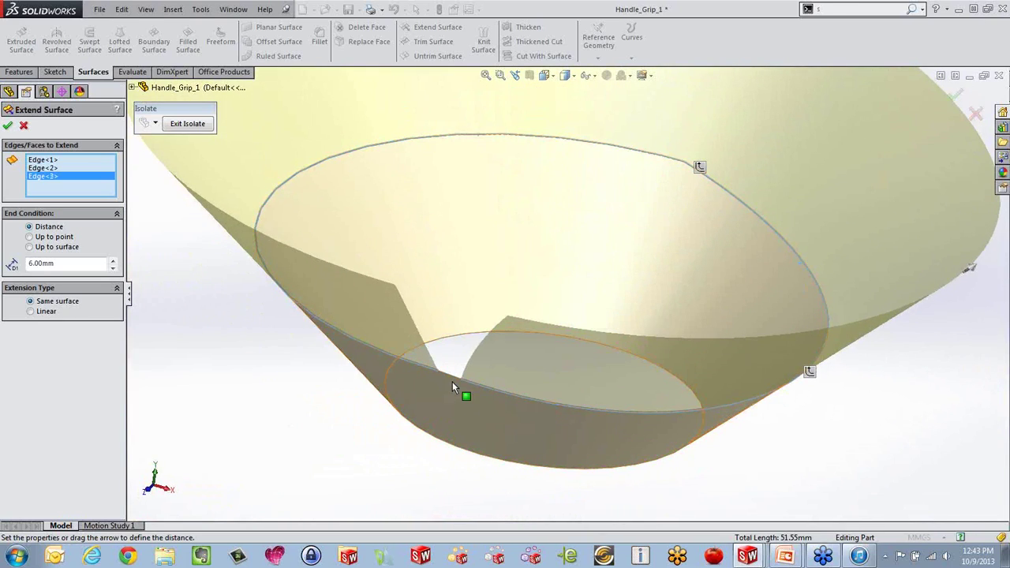
left_click(454, 379)
scroll(454, 377, "up", 4)
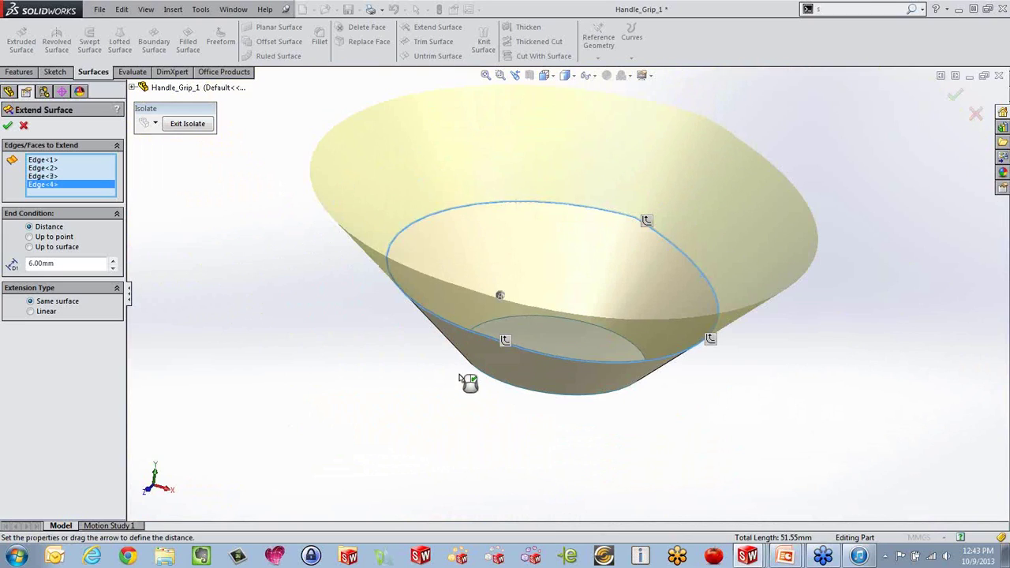
left_click(7, 127)
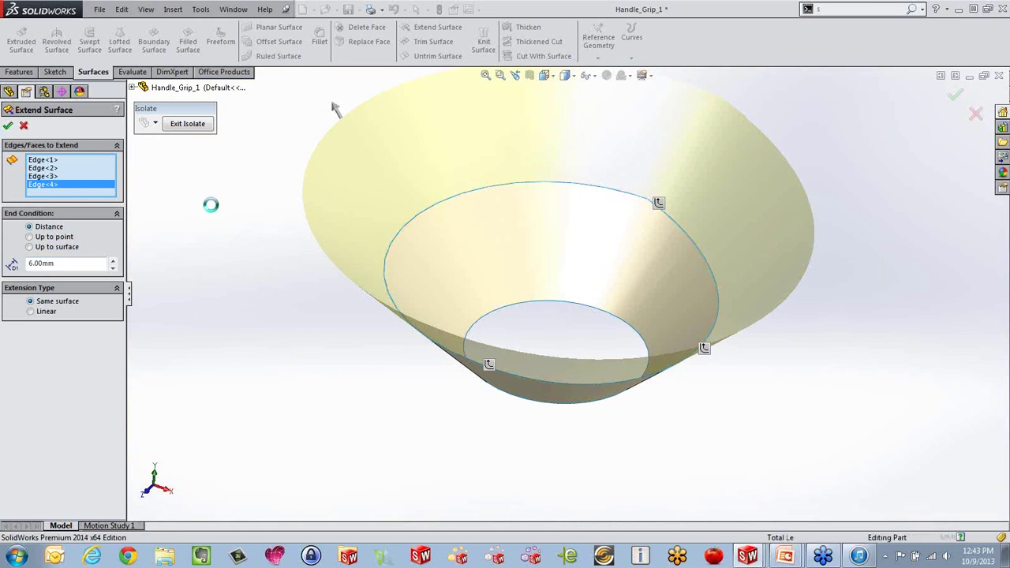
scroll(300, 338, "up", 2)
middle_click_drag(315, 343, 447, 375)
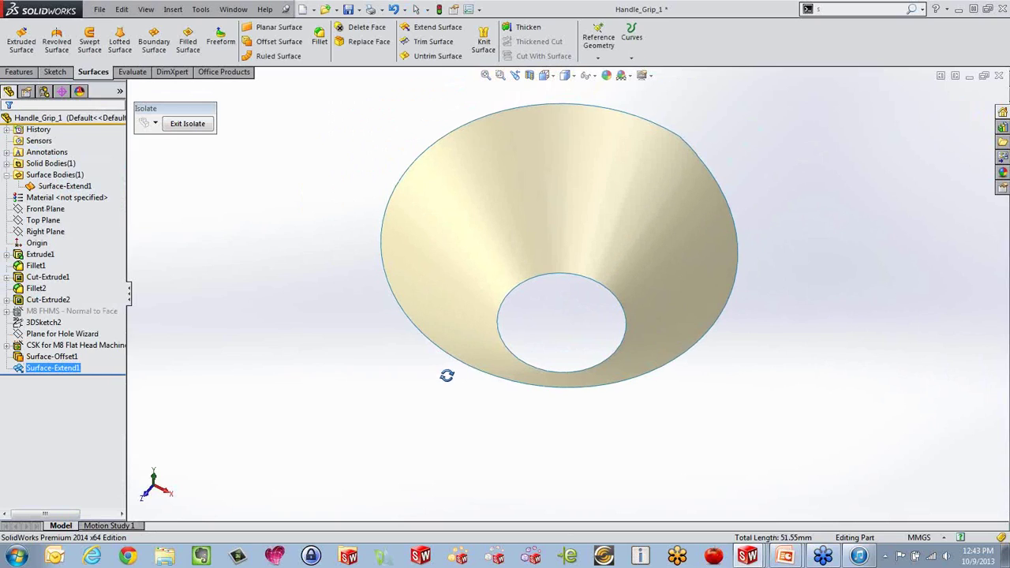
middle_click_drag(525, 288, 584, 241)
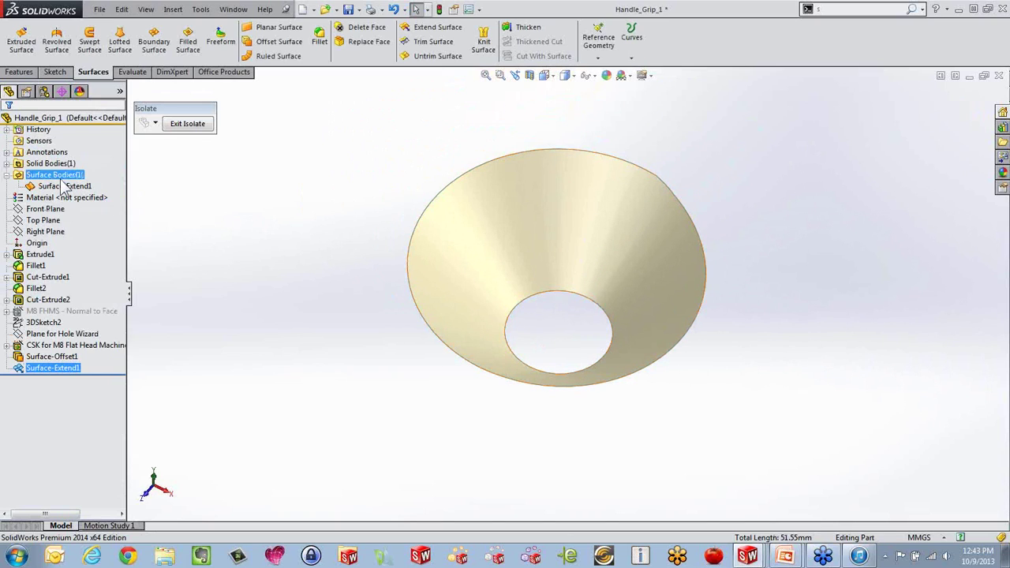
Step: Exit isolation to show the whole handle and cut the solid with the extended conical surface
left_click(188, 124)
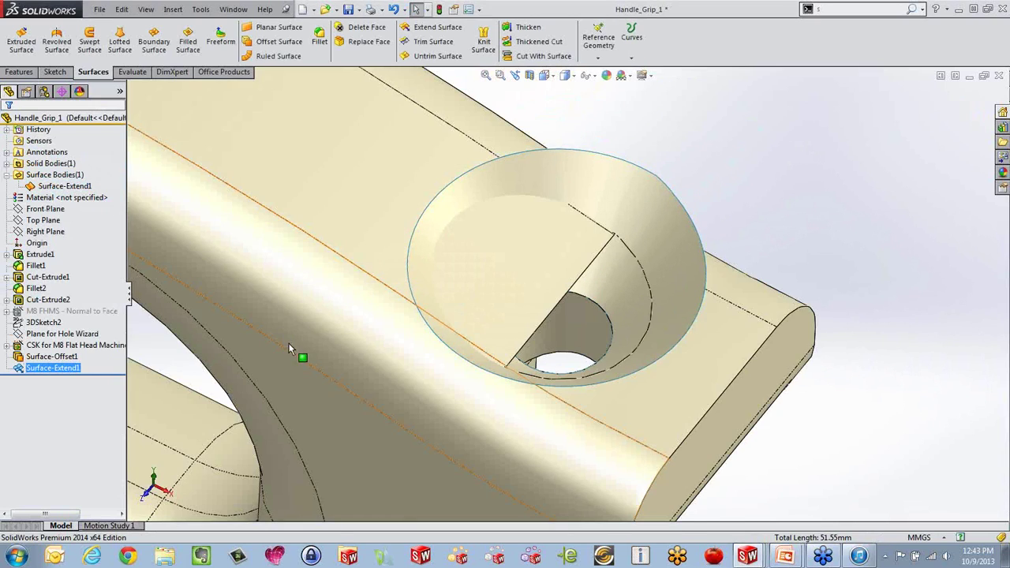
middle_click_drag(289, 344, 300, 292)
left_click(702, 233)
left_click(821, 210)
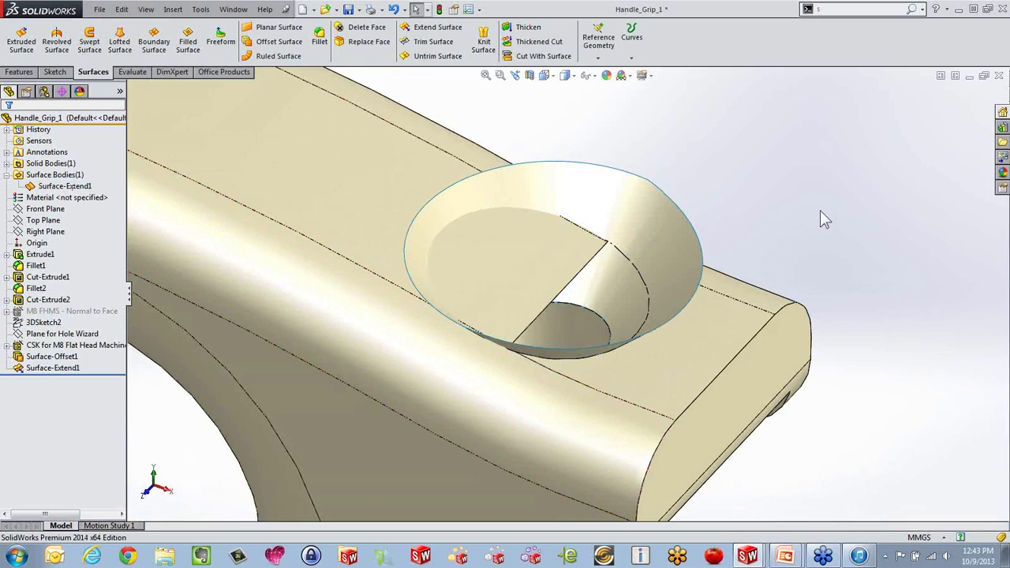
scroll(608, 126, "up", 1)
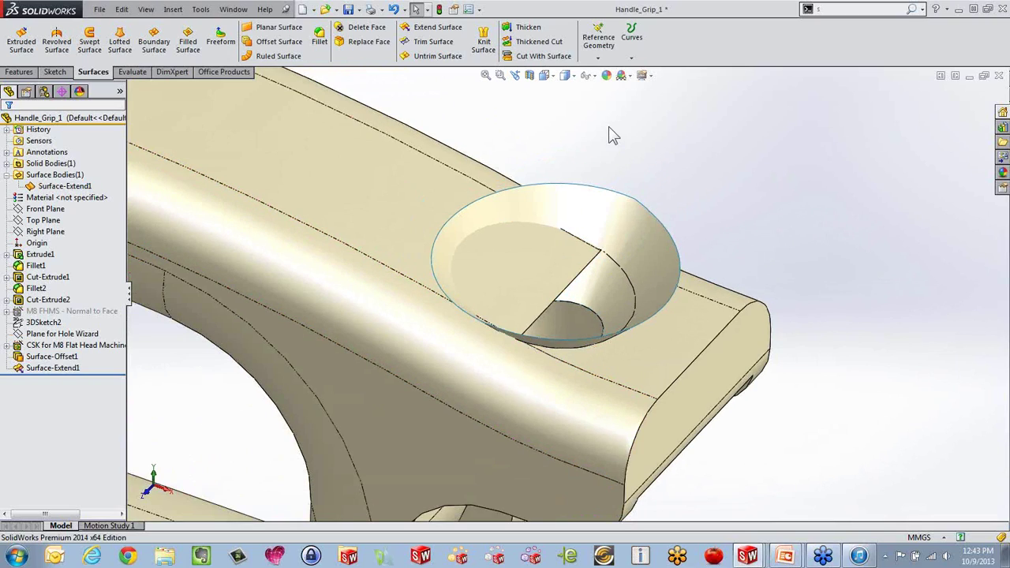
left_click(543, 57)
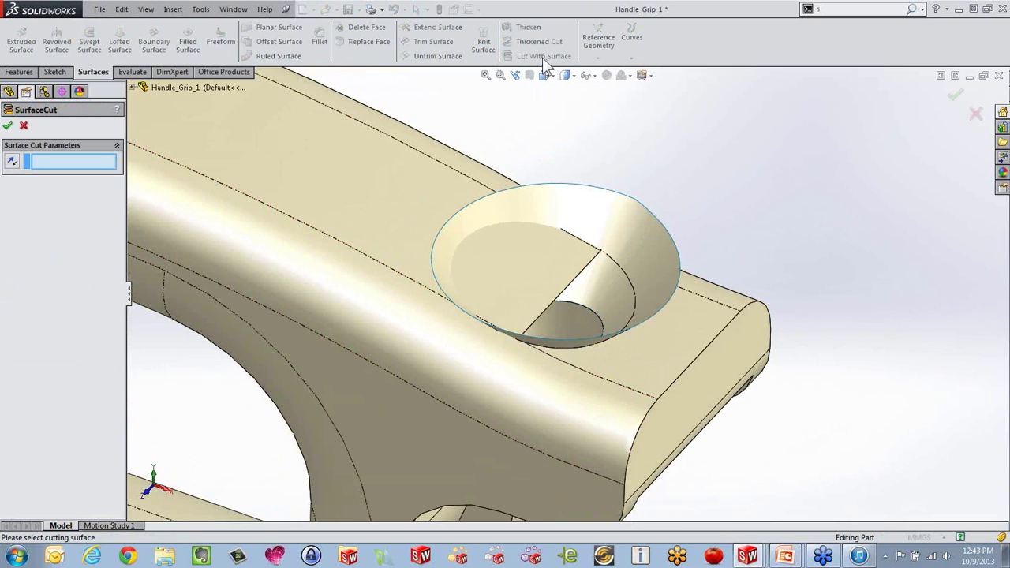
left_click(606, 210)
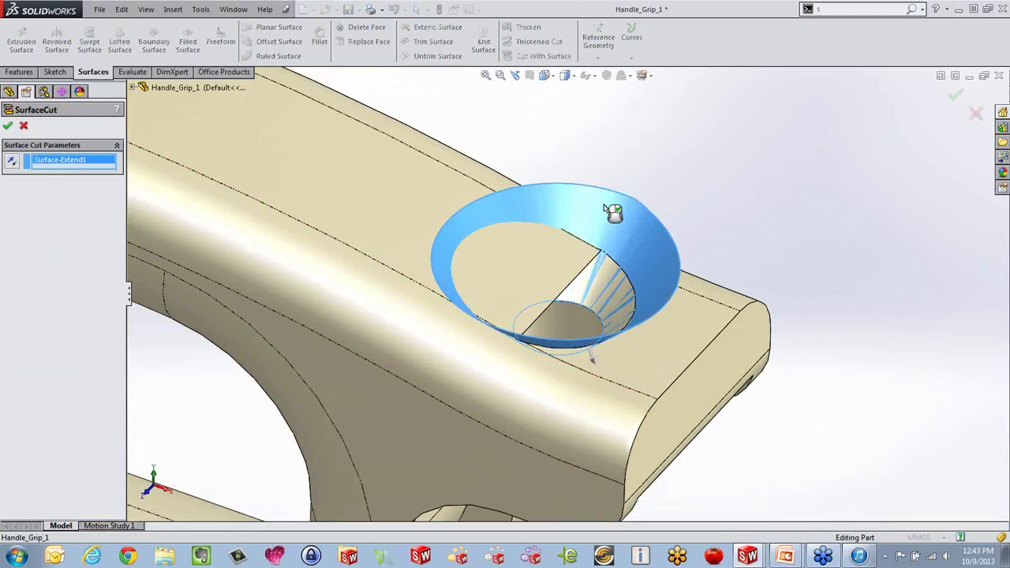
left_click(7, 127)
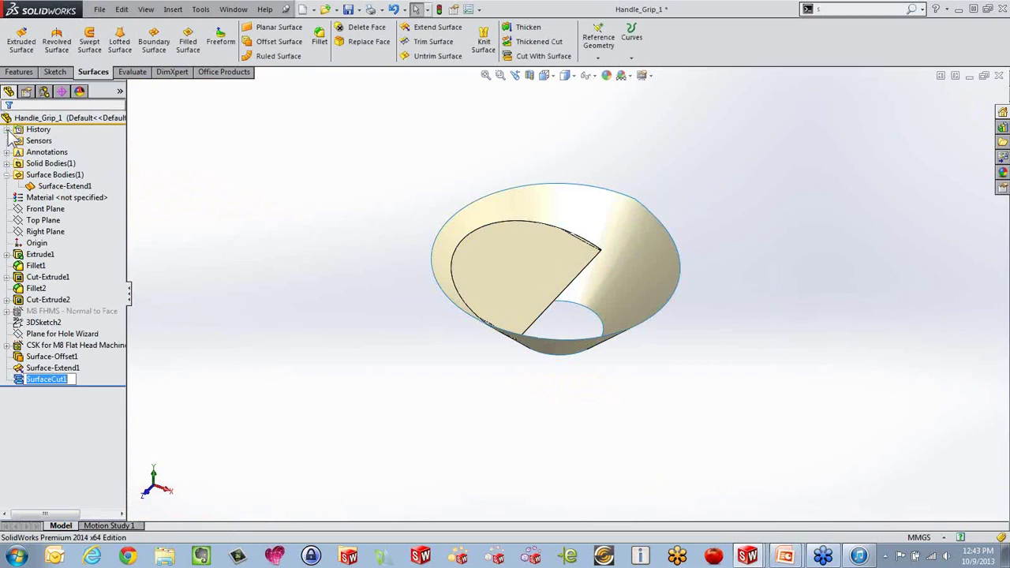
Step: Edit the surface cut and flip its direction to remove the material inside the cone
left_click(32, 367, "ctrl")
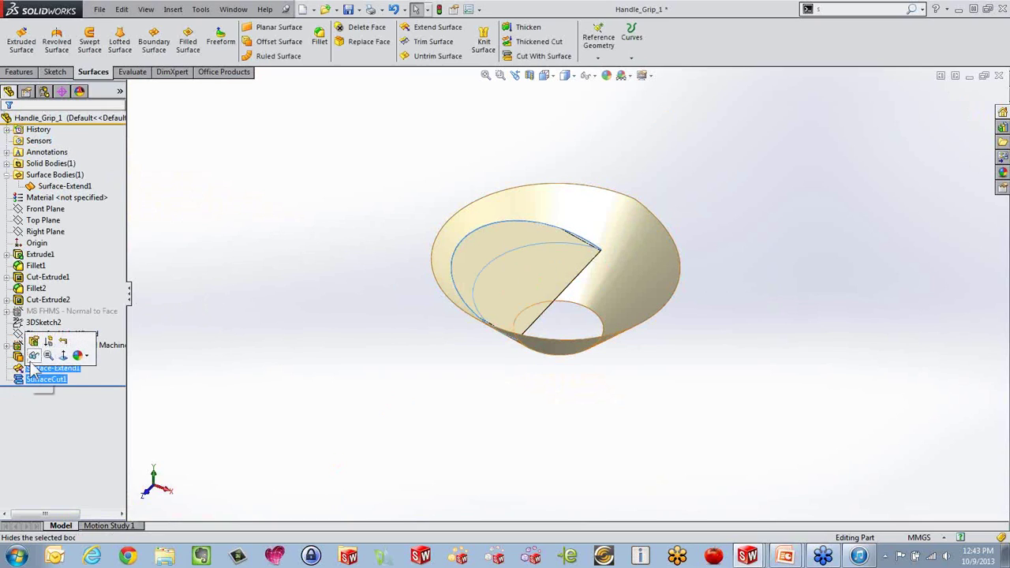
left_click(34, 342)
middle_click_drag(491, 251, 428, 289)
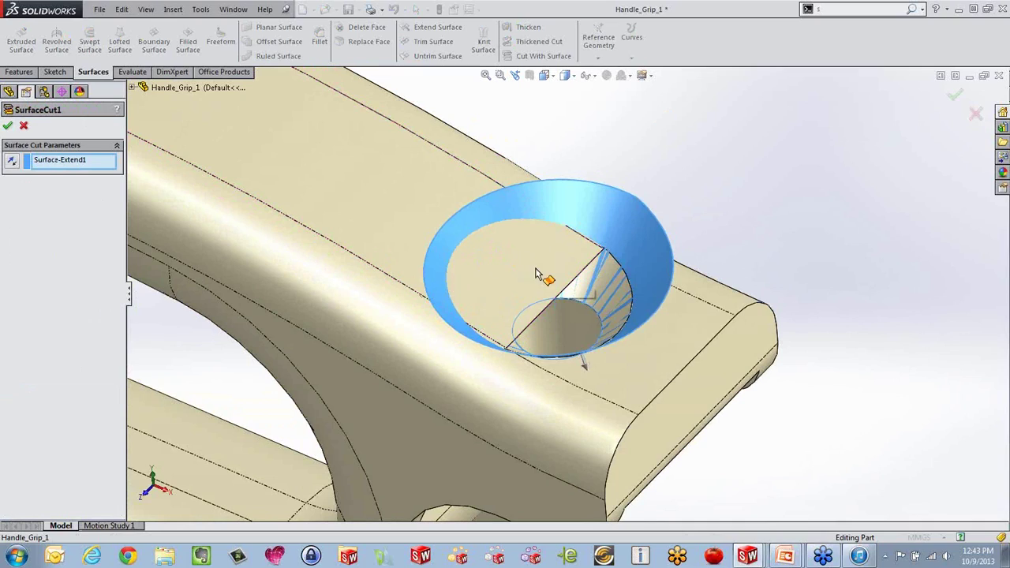
left_click(12, 161)
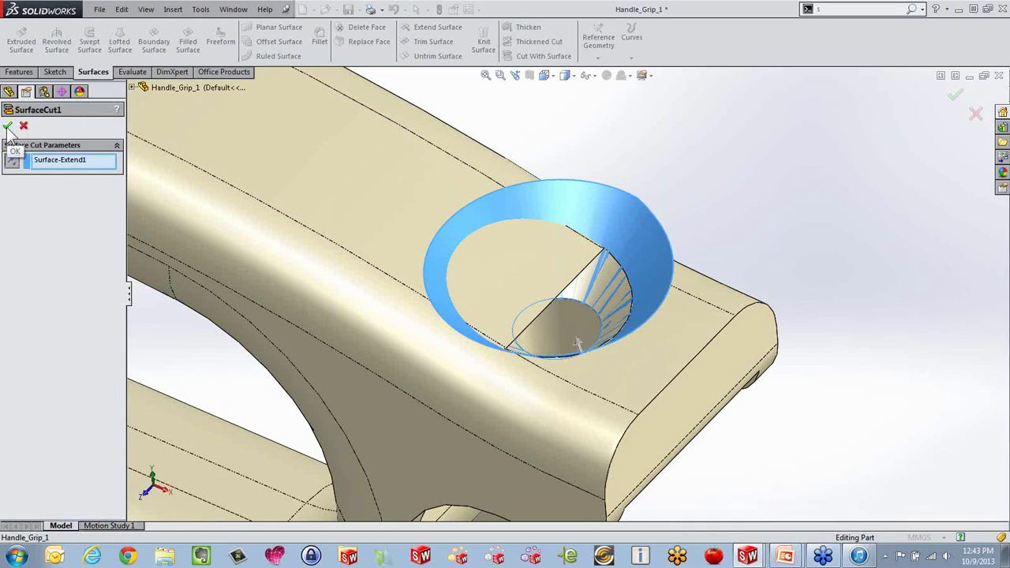
left_click(7, 127)
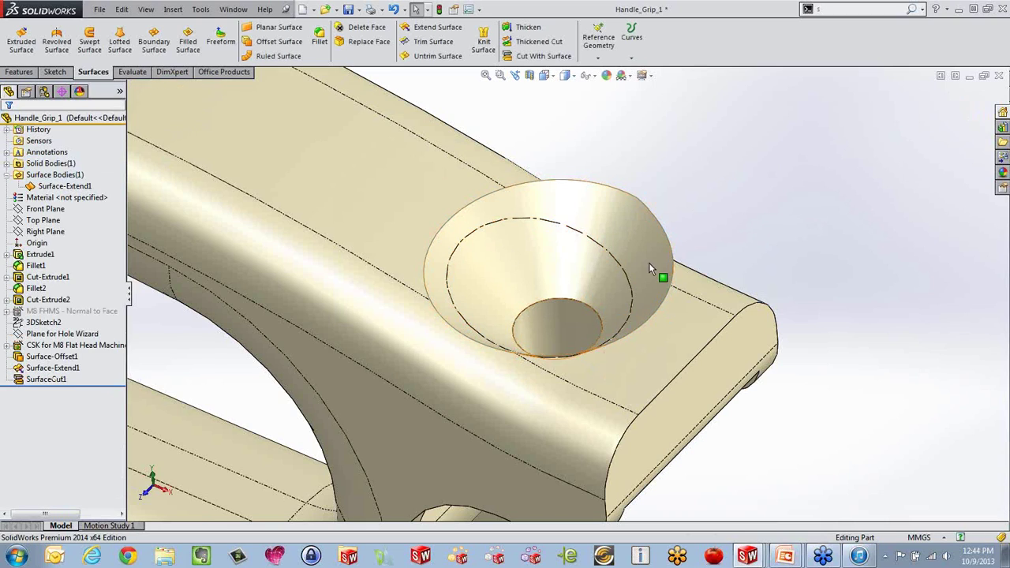
Step: Delete the extended conical surface body from the handle
middle_click_drag(697, 339, 682, 255)
left_click(671, 237)
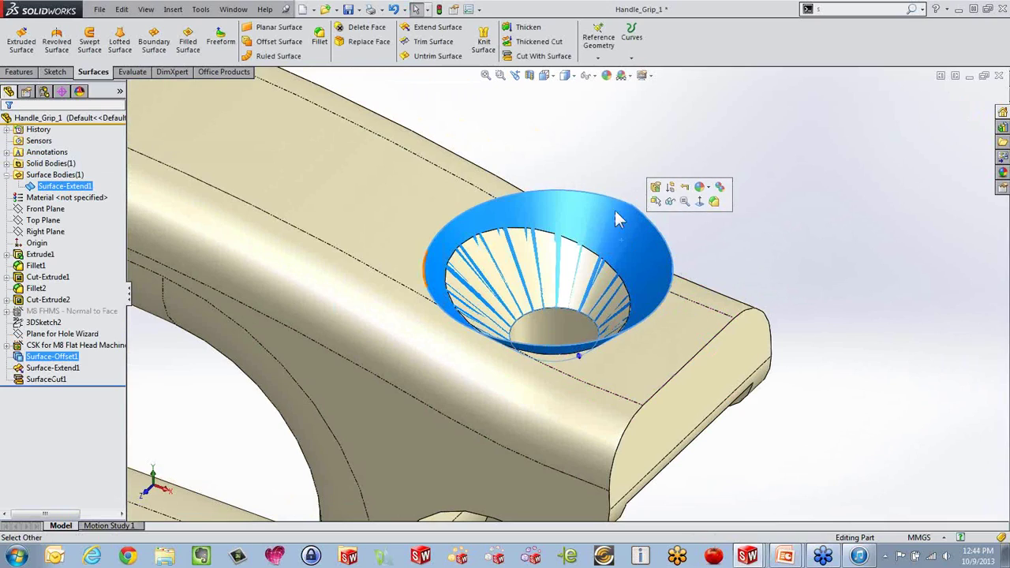
left_click(50, 189)
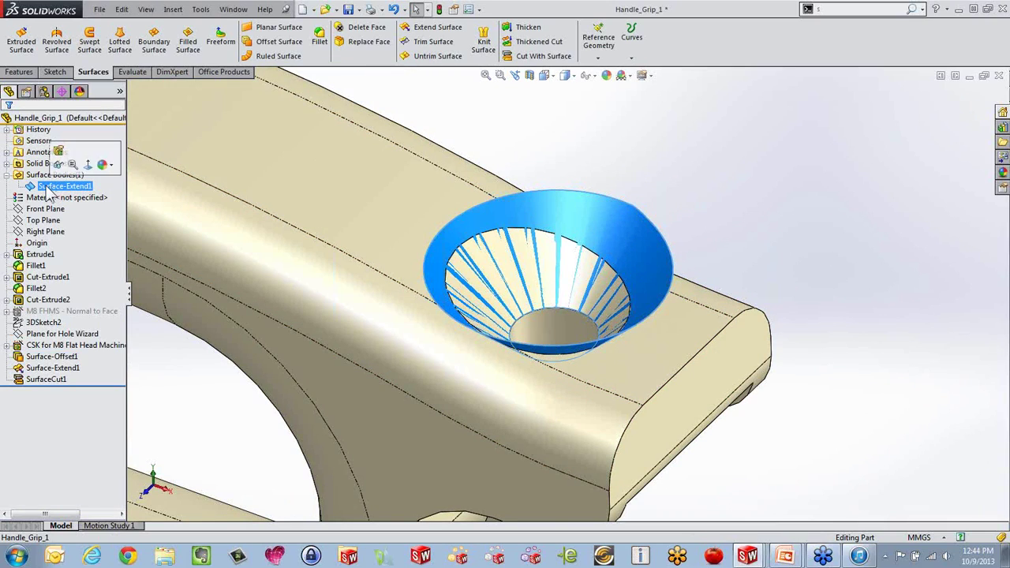
key("Delete")
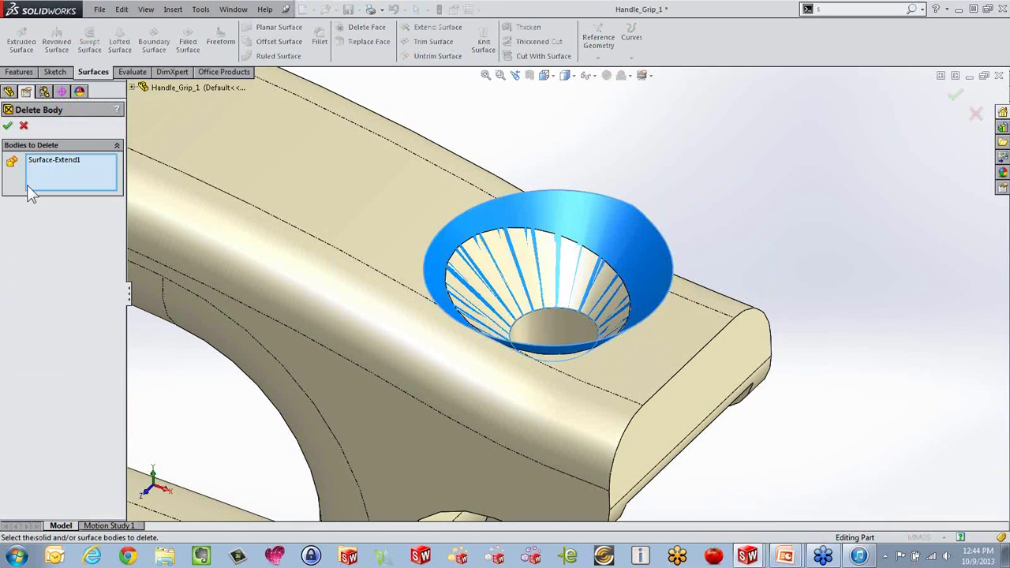
left_click(7, 126)
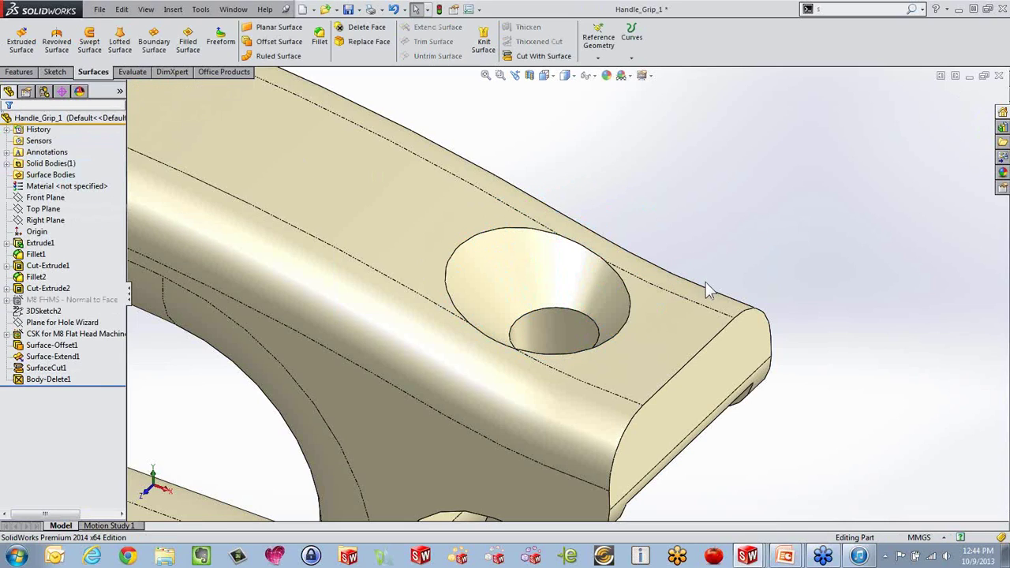
scroll(703, 284, "up", 5)
middle_click_drag(699, 289, 514, 279)
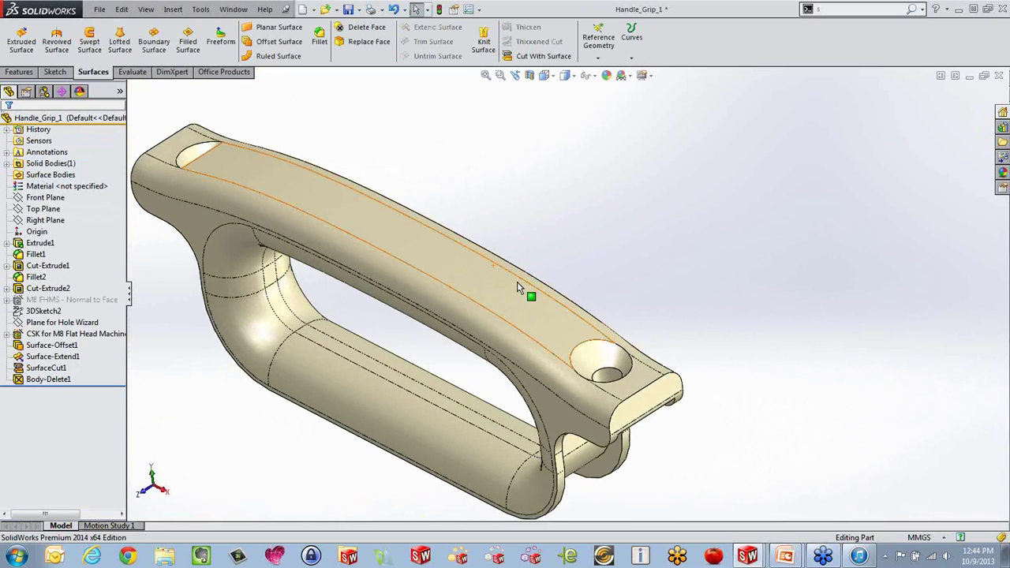
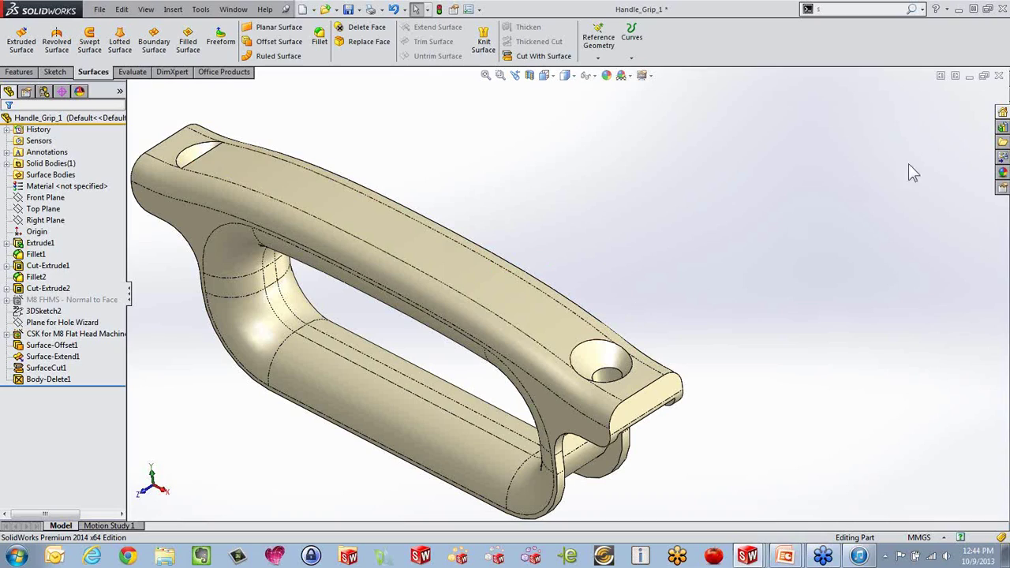
Step: Close the handle part and open the Revolve part from the Surfaces folder
left_click(999, 76)
left_click(461, 290)
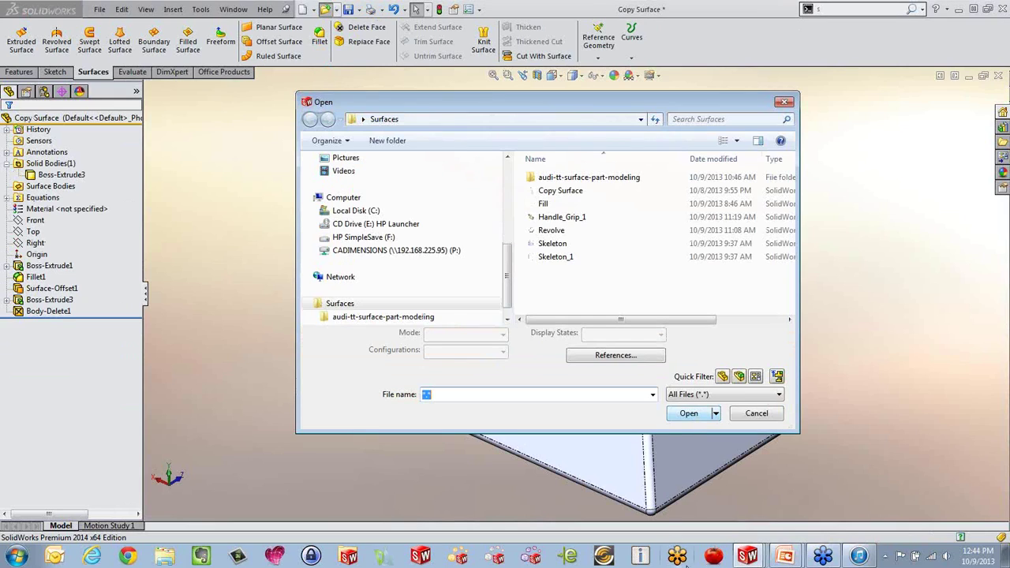
double_click(564, 231)
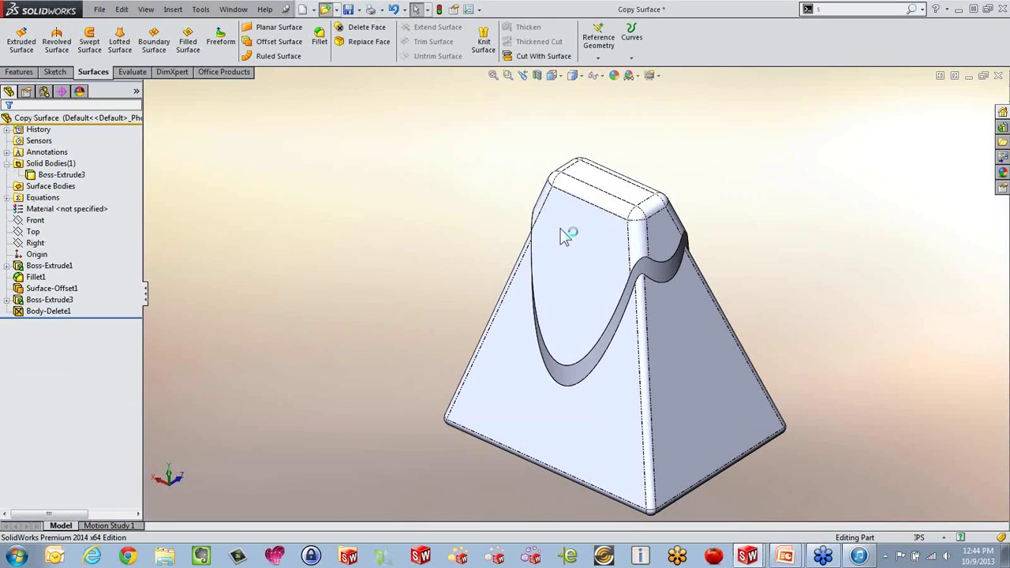
Step: Examine the scalloped ring from several angles, including its thickened rim faces
middle_click_drag(552, 252, 668, 530)
scroll(597, 379, "down", 3)
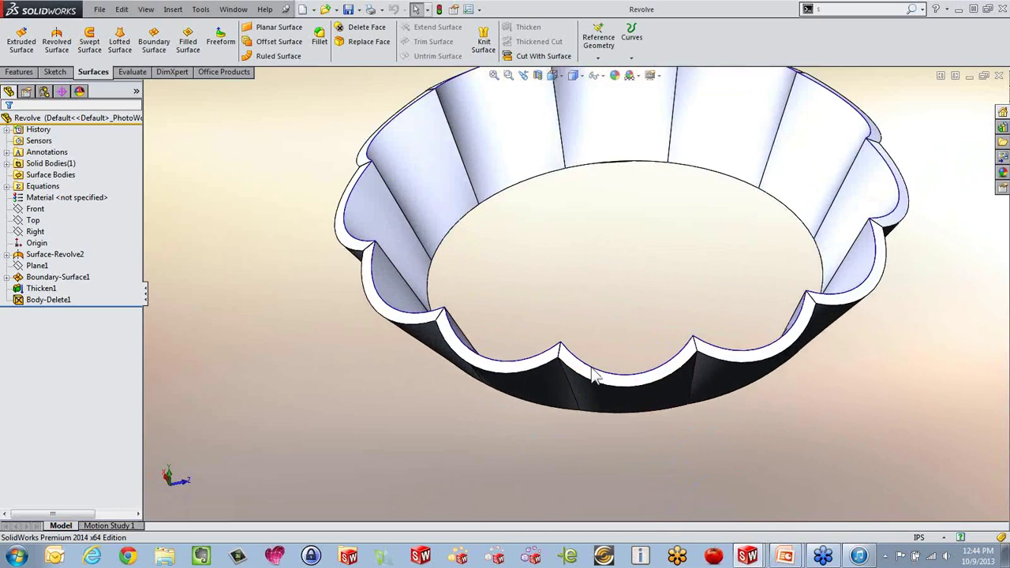
middle_click(449, 354)
mouse_move(448, 354)
middle_mouse_down()
mouse_move(451, 331)
mouse_move(413, 267)
mouse_move(413, 236)
mouse_move(476, 286)
mouse_move(511, 344)
mouse_move(548, 345)
mouse_move(530, 349)
mouse_move(521, 404)
mouse_move(467, 355)
middle_mouse_up()
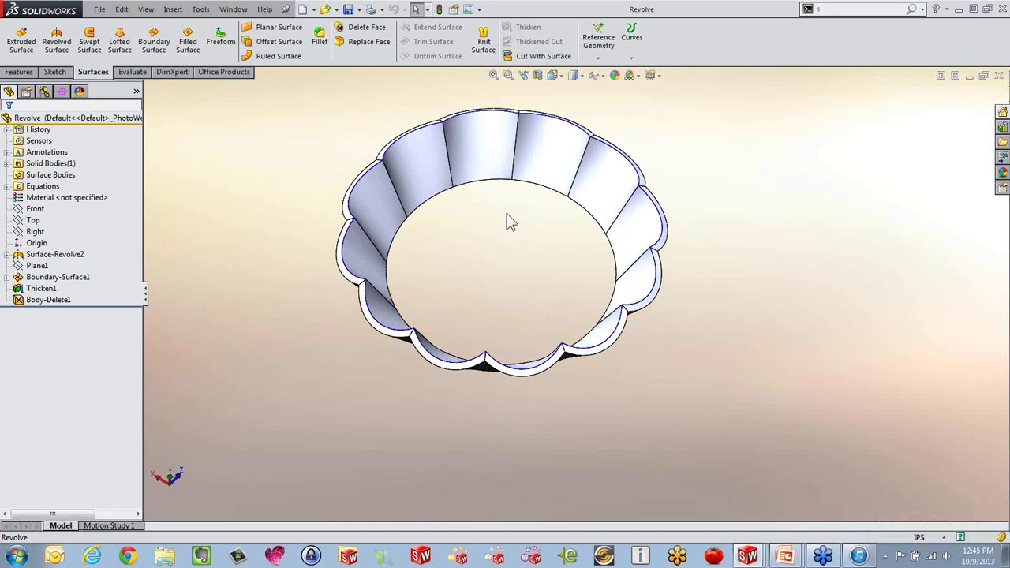
mouse_move(509, 221)
middle_mouse_down()
mouse_move(537, 165)
mouse_move(516, 173)
mouse_move(516, 210)
middle_mouse_up()
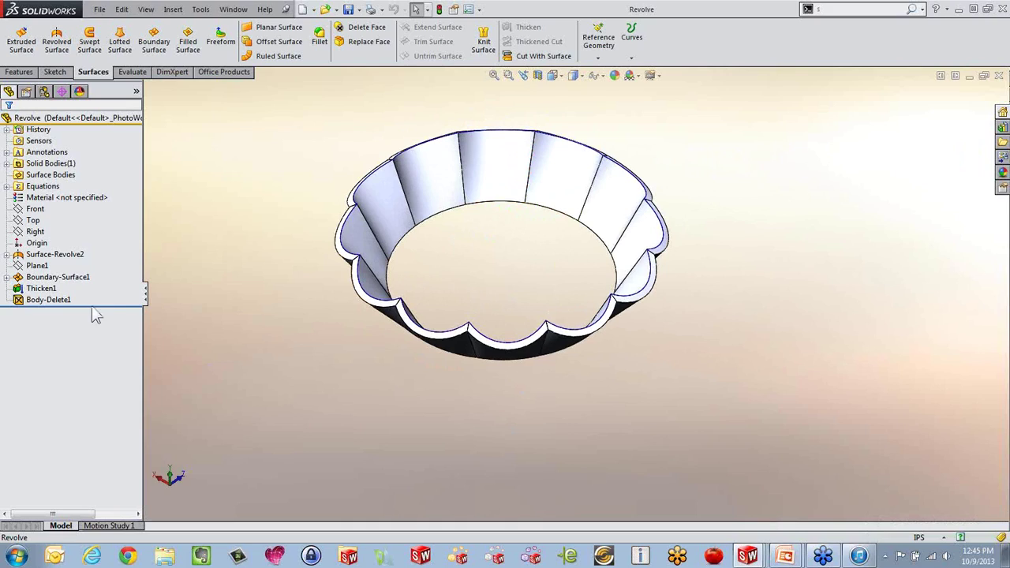
mouse_move(94, 307)
left_mouse_down()
mouse_move(105, 257)
mouse_move(111, 308)
left_mouse_up()
scroll(341, 232, "down", 8)
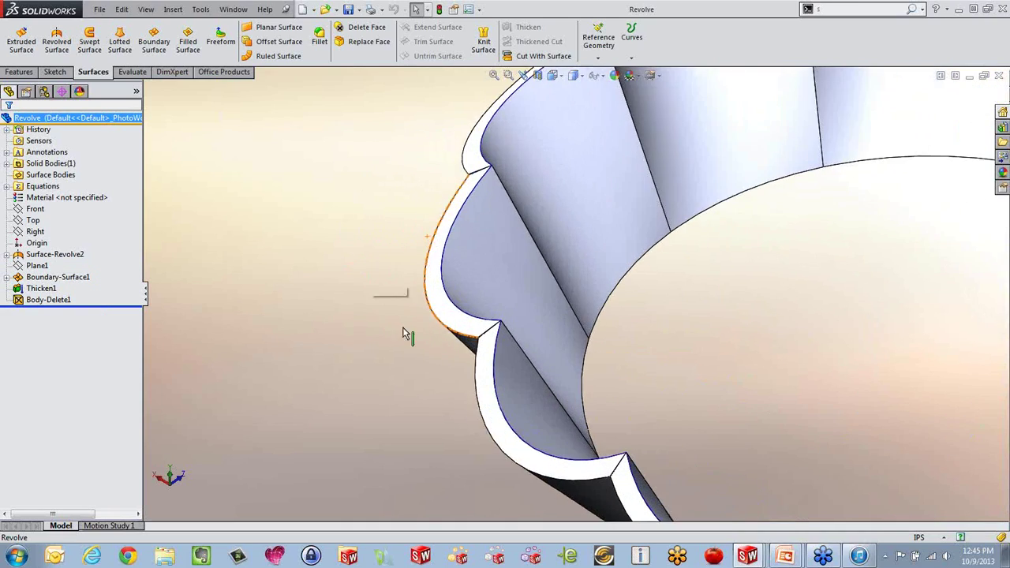
scroll(479, 287, "up", 5)
left_click(445, 334)
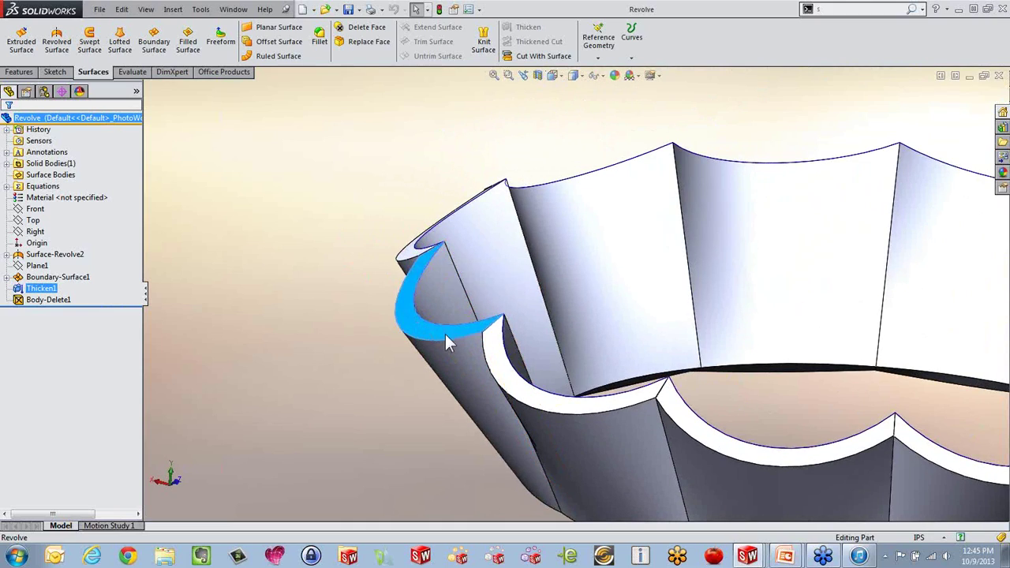
scroll(446, 334, "up", 3)
mouse_move(532, 355)
middle_mouse_down()
mouse_move(537, 339)
mouse_move(526, 350)
middle_mouse_up()
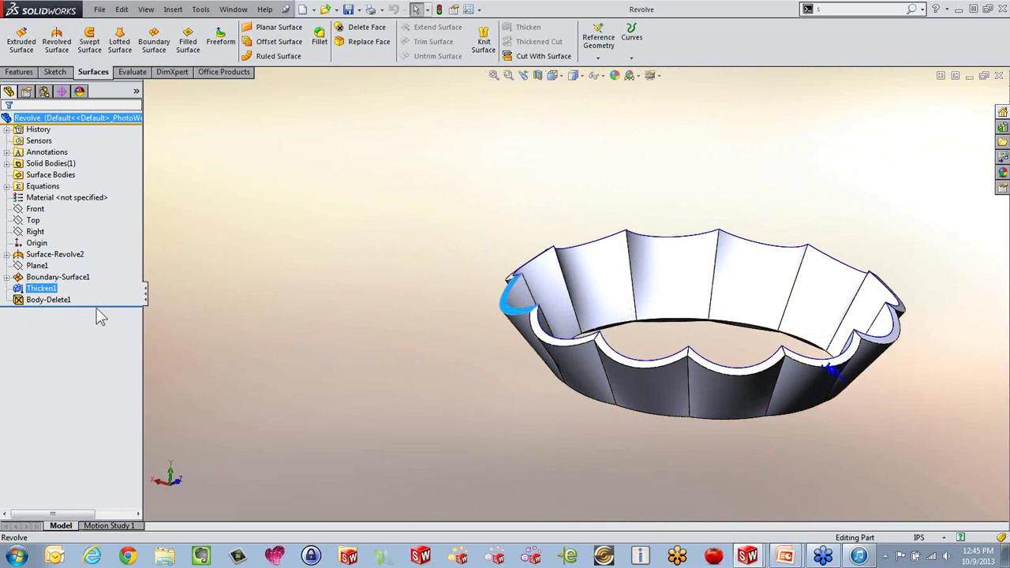
Step: Roll the model back to the revolved surface, examine its profile sketch, and roll forward to the end of the history
left_click_drag(103, 304, 103, 259)
scroll(351, 267, "up", 4)
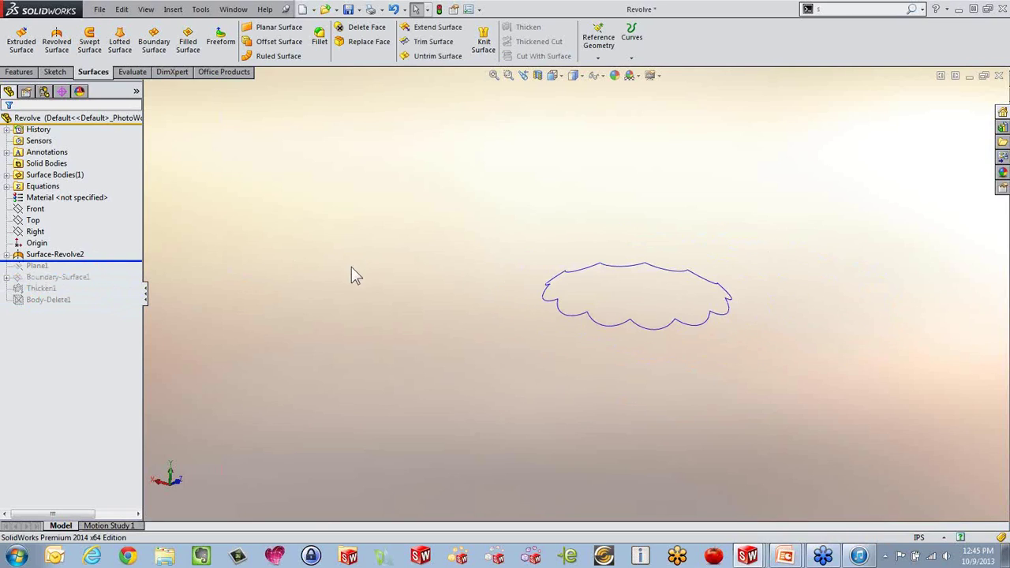
middle_click_drag(566, 292, 553, 344)
left_click(7, 255)
mouse_move(339, 293)
middle_mouse_down()
mouse_move(365, 415)
mouse_move(347, 379)
middle_mouse_up()
left_click(57, 267)
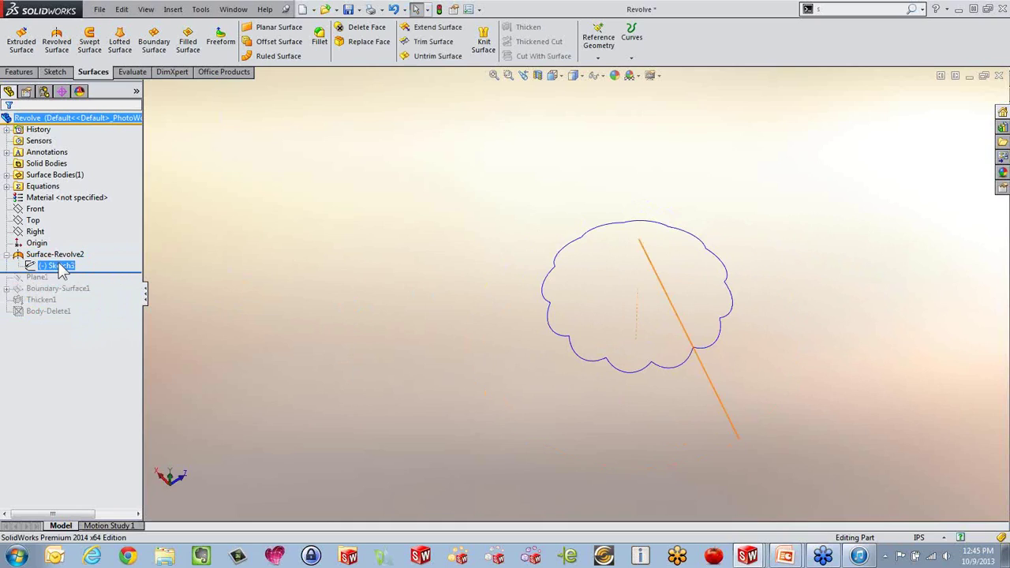
left_click(68, 226)
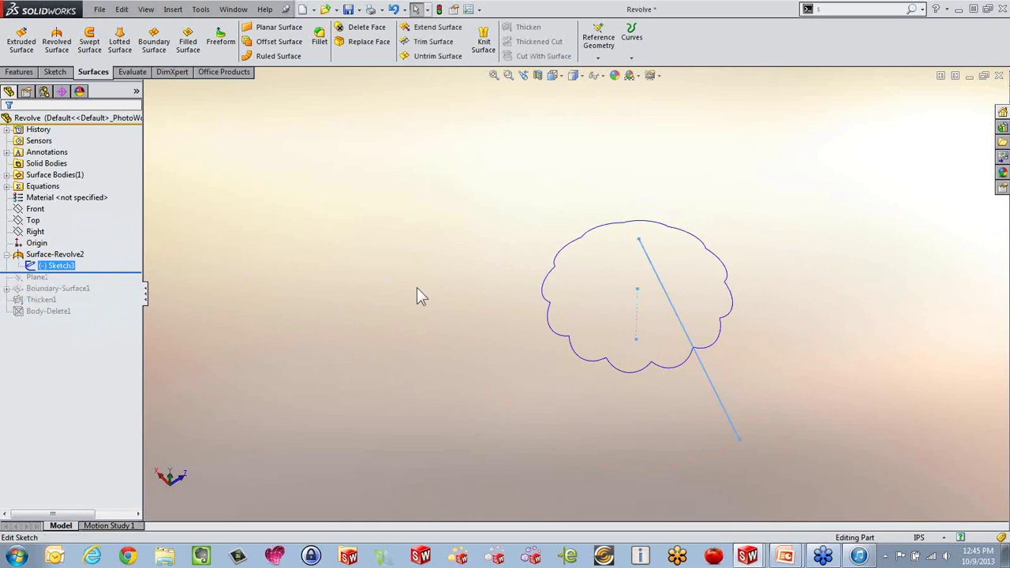
mouse_move(421, 296)
middle_mouse_down()
mouse_move(447, 117)
mouse_move(367, 270)
middle_mouse_up()
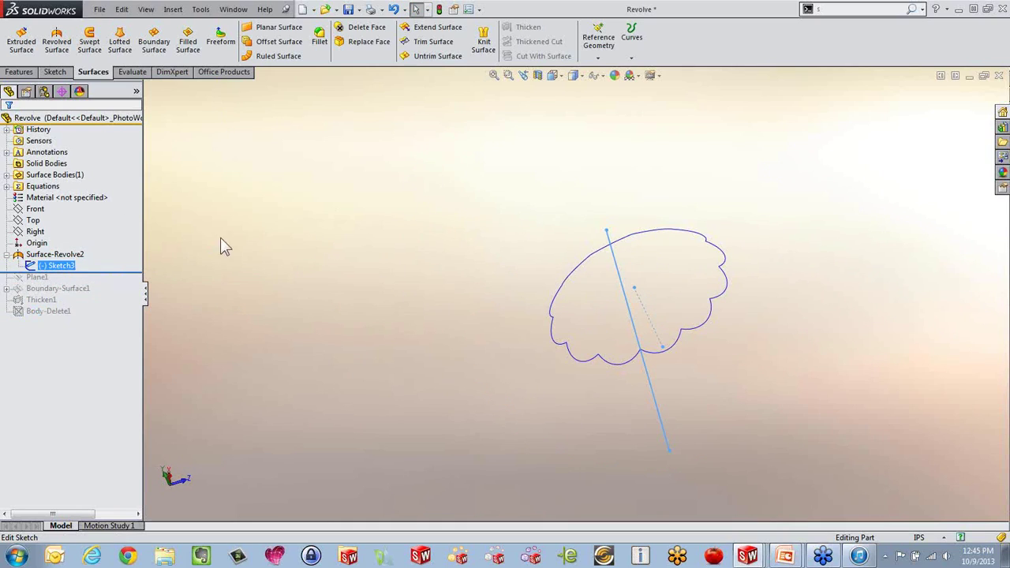
mouse_move(433, 200)
middle_mouse_down()
mouse_move(451, 198)
mouse_move(390, 255)
middle_mouse_up()
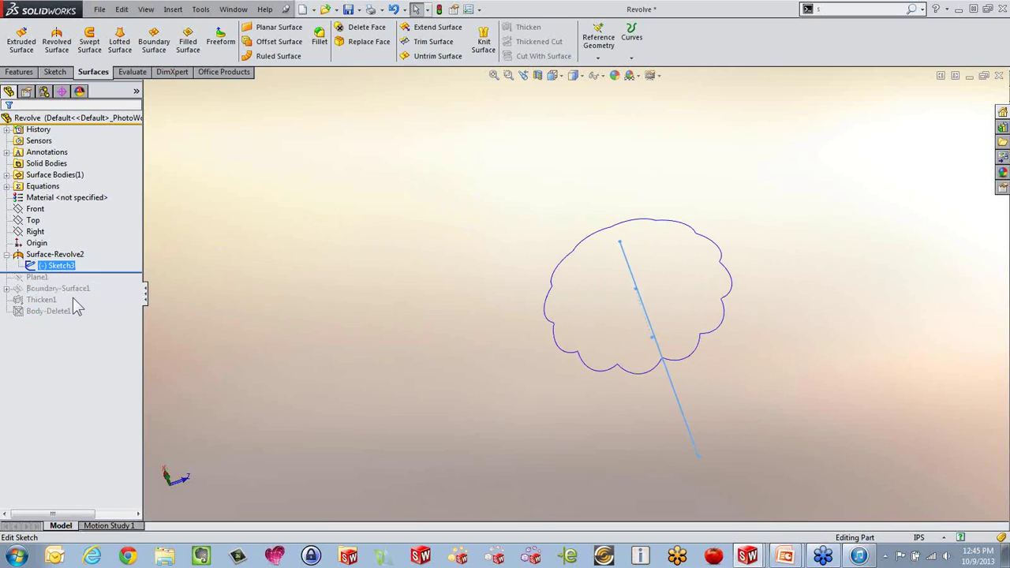
left_click_drag(124, 272, 126, 316)
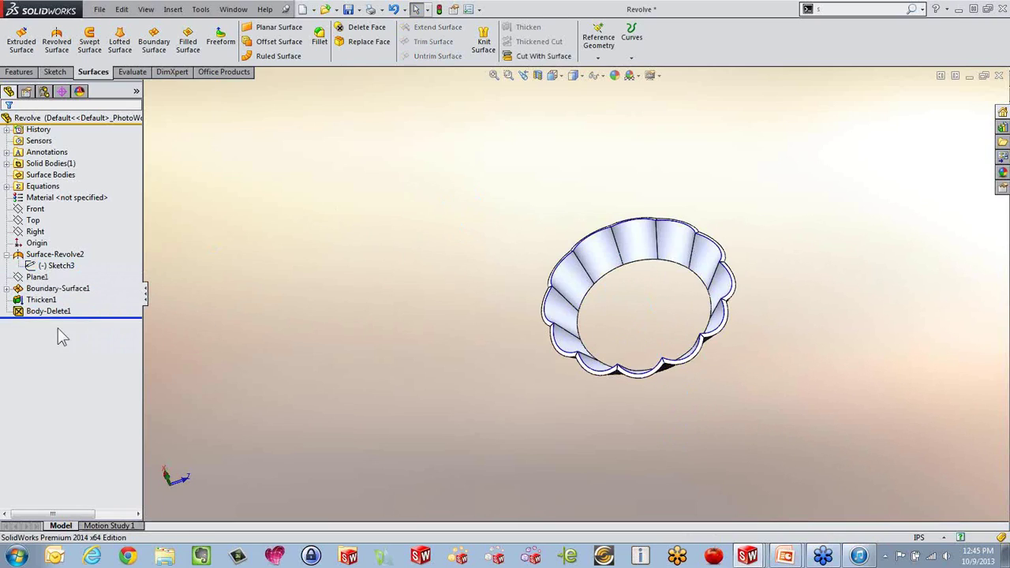
Step: Delete the body-delete feature and the boundary surface together with its dependent thicken feature
left_click(43, 290, "shift")
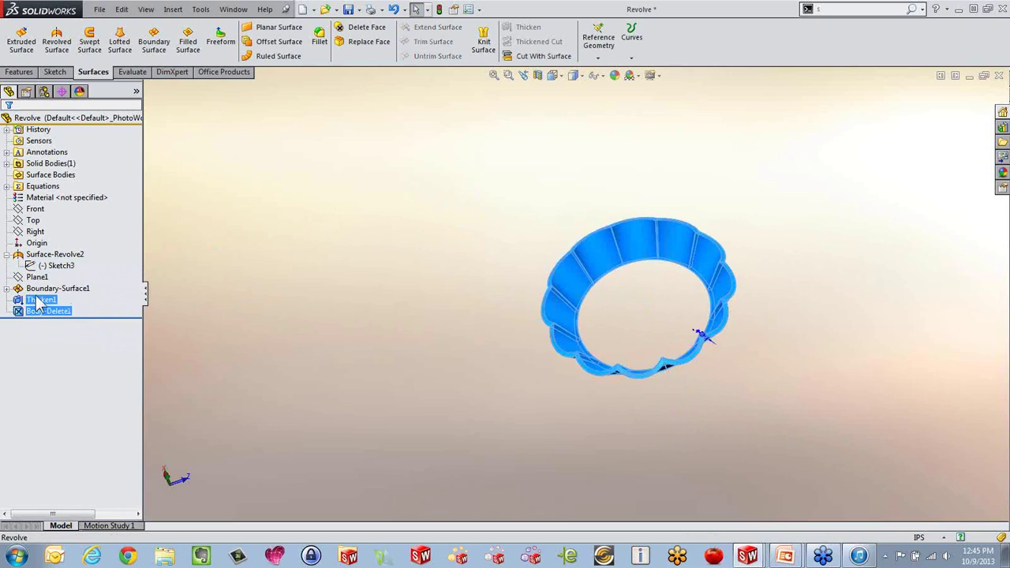
key("Delete")
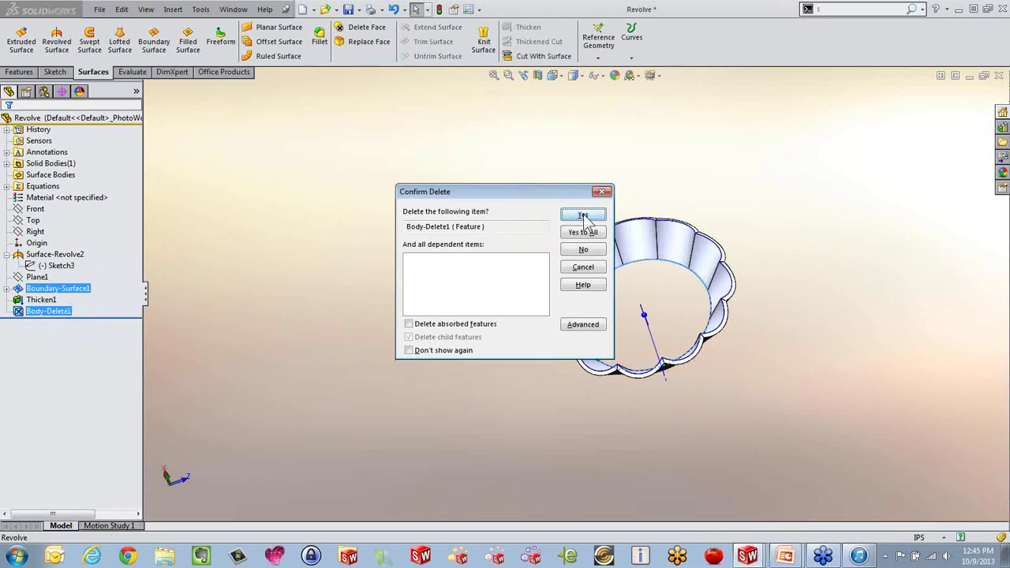
left_click(581, 216)
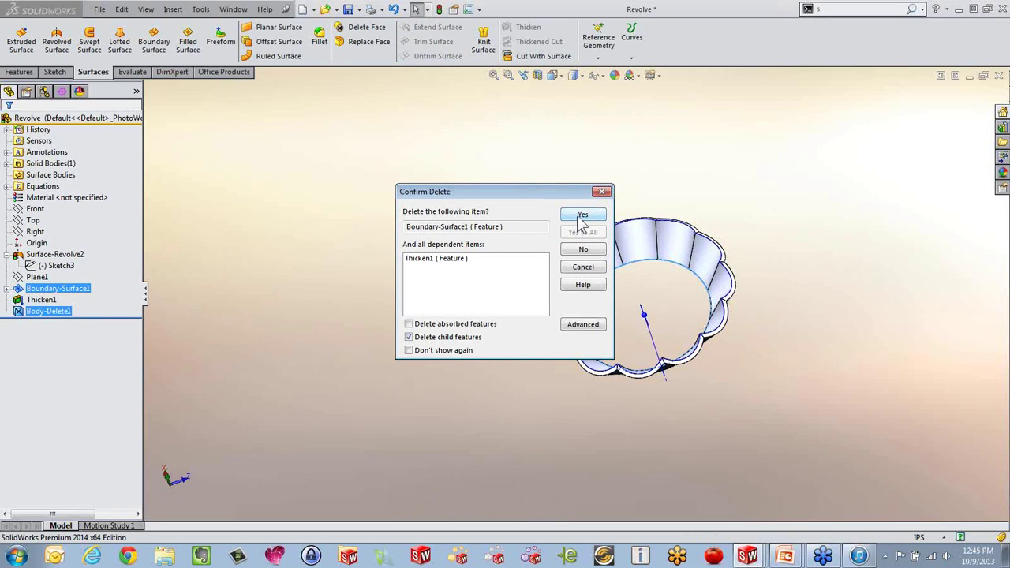
left_click(579, 215)
Step: Delete the Curve2 feature that follows the scalloped outline on the revolved surface
mouse_move(548, 283)
middle_mouse_down()
mouse_move(568, 173)
mouse_move(537, 277)
middle_mouse_up()
left_click(33, 278)
key("Delete")
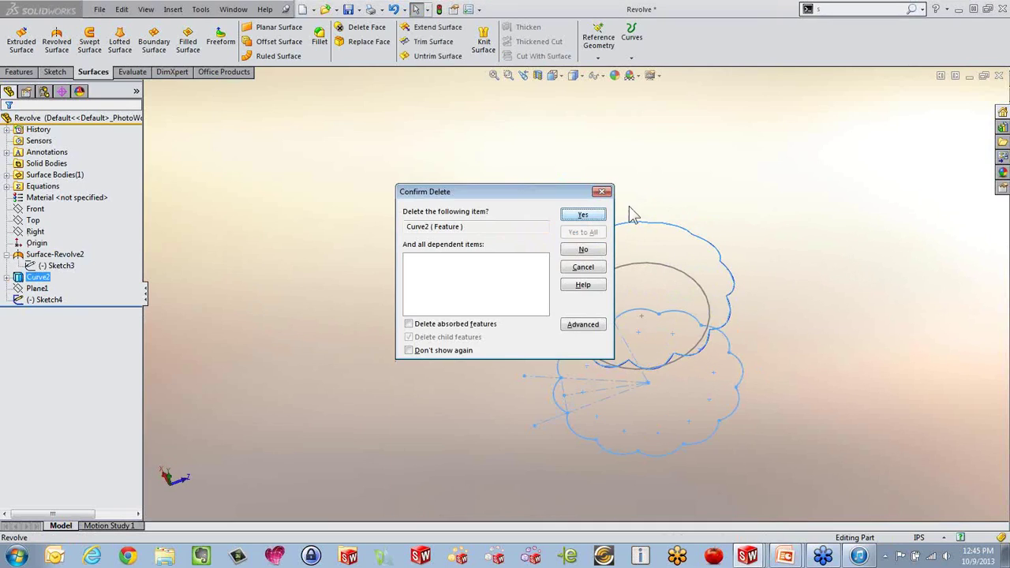
left_click(584, 215)
mouse_move(573, 218)
middle_mouse_down()
mouse_move(686, 202)
mouse_move(699, 149)
mouse_move(692, 137)
mouse_move(728, 329)
mouse_move(677, 349)
mouse_move(715, 223)
mouse_move(604, 345)
middle_mouse_up()
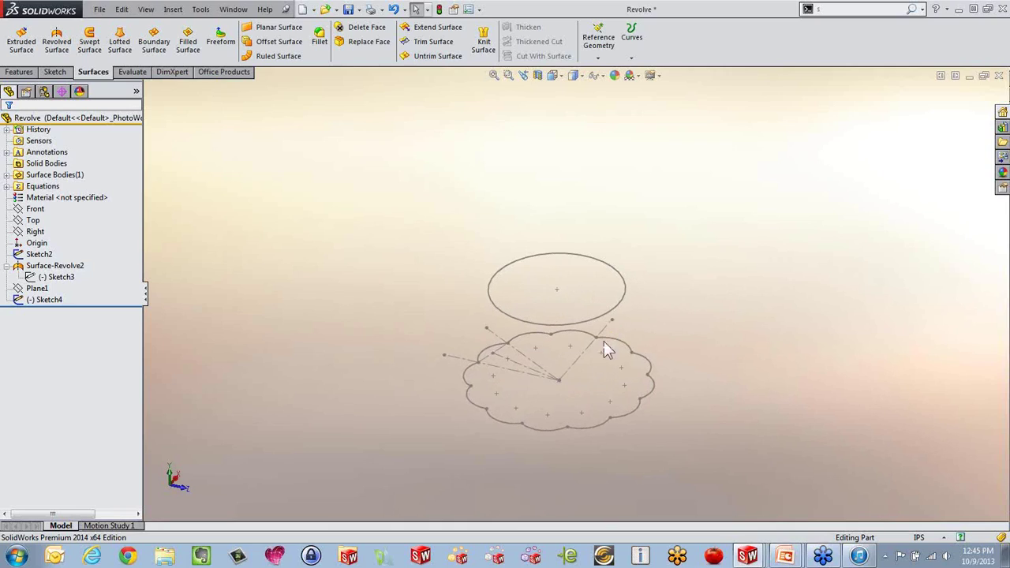
Step: Show the hidden revolved surface body
left_click(77, 270)
left_click(6, 175)
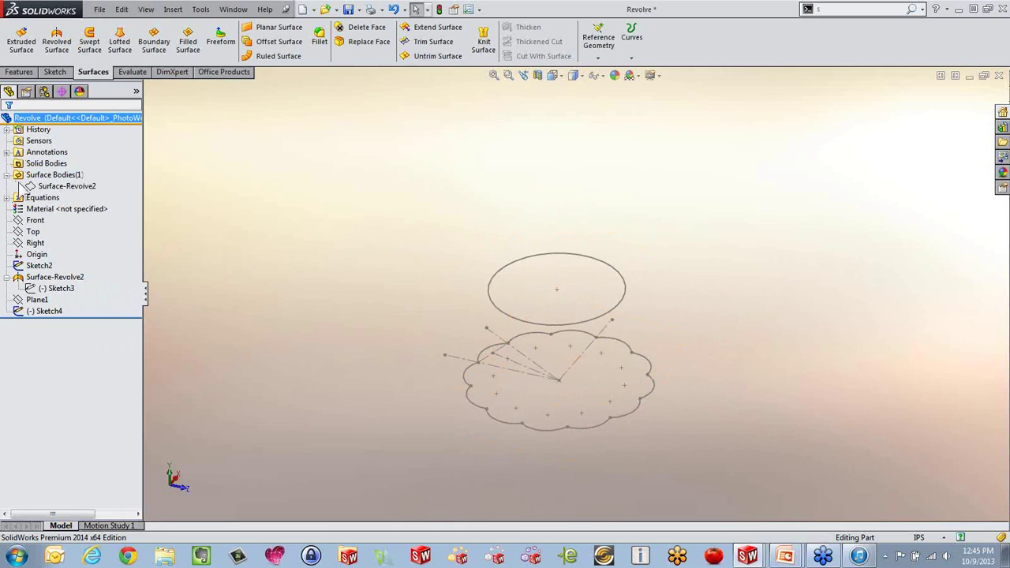
left_click(31, 187)
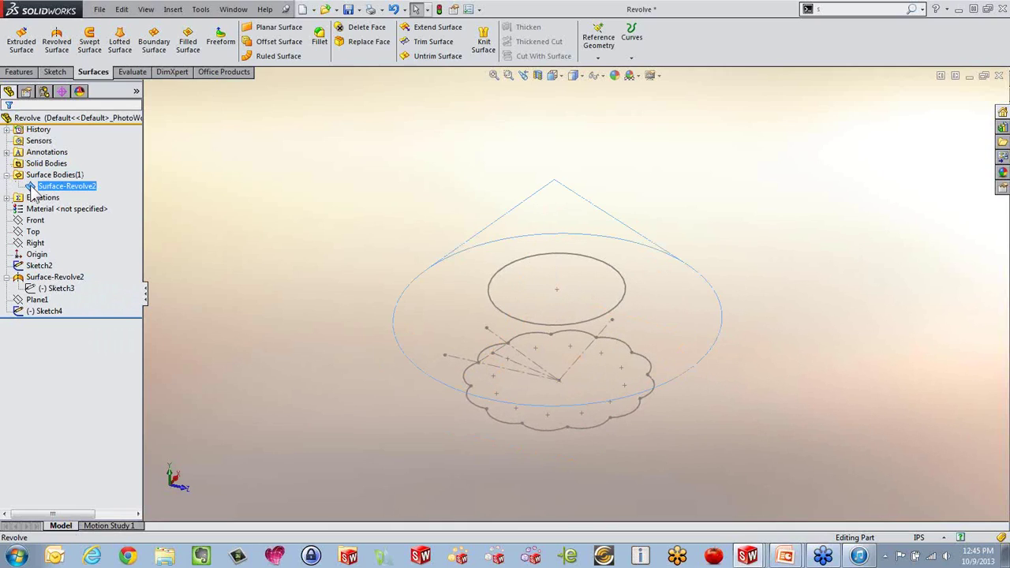
left_click(48, 150)
middle_click_drag(278, 166, 270, 271)
Step: Open the revolved surface's profile sketch, examine its slanted line and centerline, and exit the sketch without changes
left_click(70, 288)
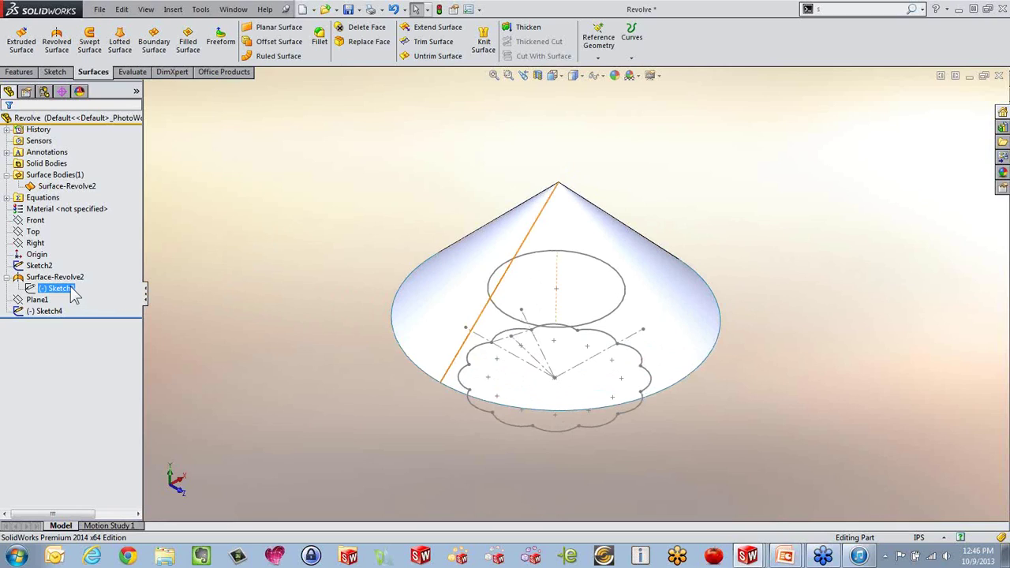
left_click(108, 250)
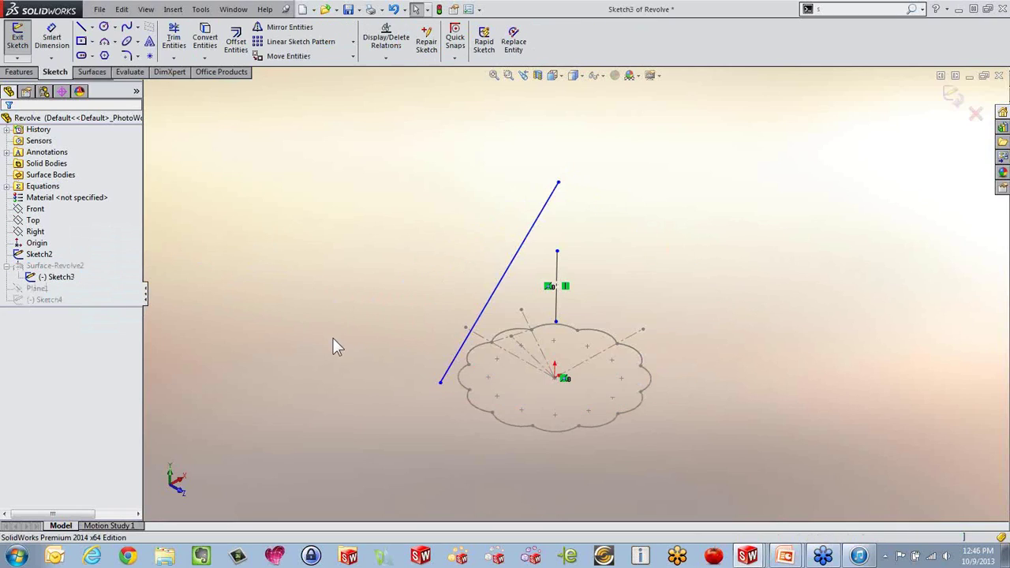
mouse_move(315, 273)
middle_mouse_down()
mouse_move(526, 276)
mouse_move(480, 257)
mouse_move(490, 234)
mouse_move(572, 235)
mouse_move(465, 203)
mouse_move(435, 241)
mouse_move(565, 277)
middle_mouse_up()
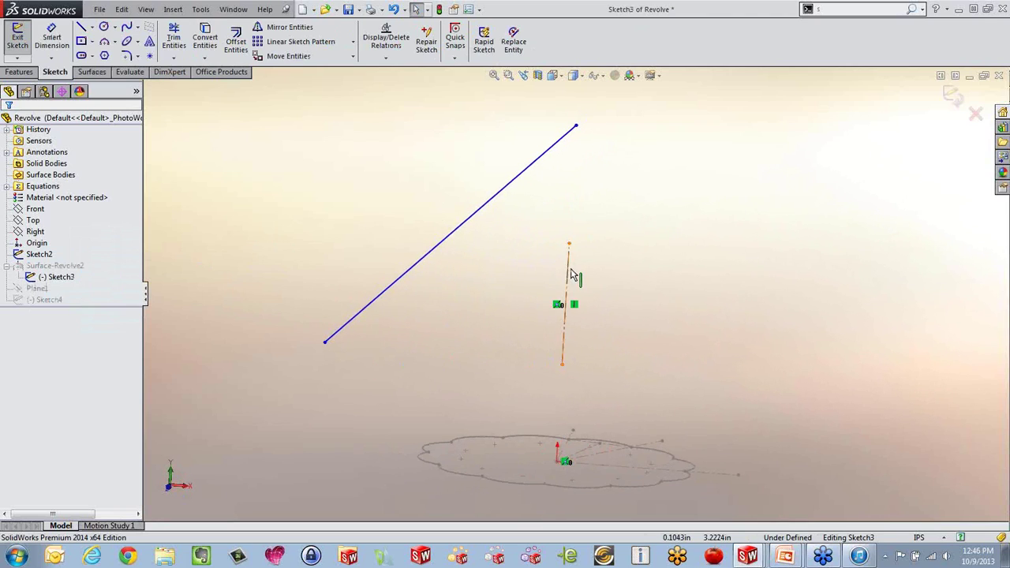
left_click(953, 95)
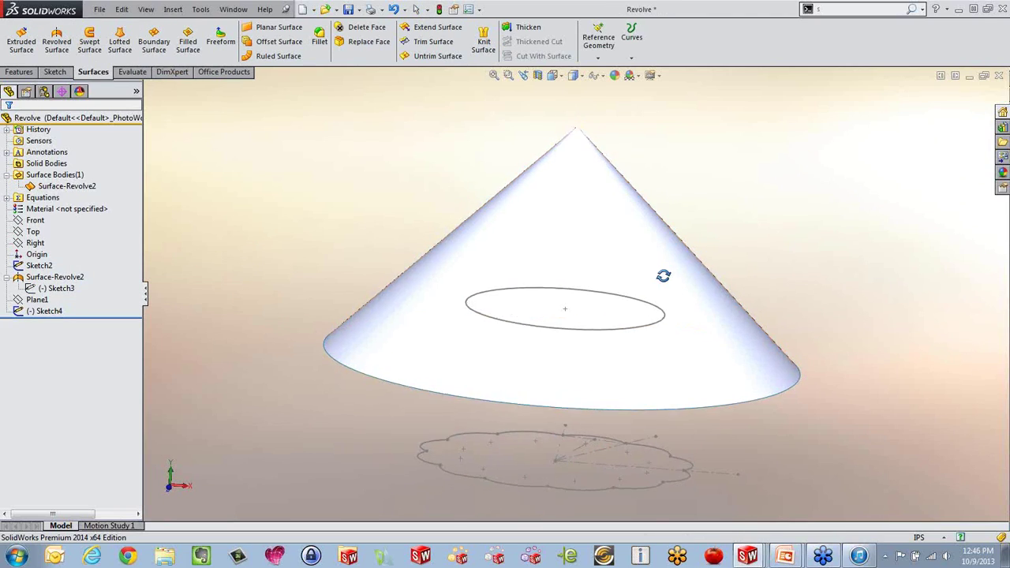
mouse_move(663, 276)
middle_mouse_down()
mouse_move(664, 350)
mouse_move(656, 239)
mouse_move(641, 360)
middle_mouse_up()
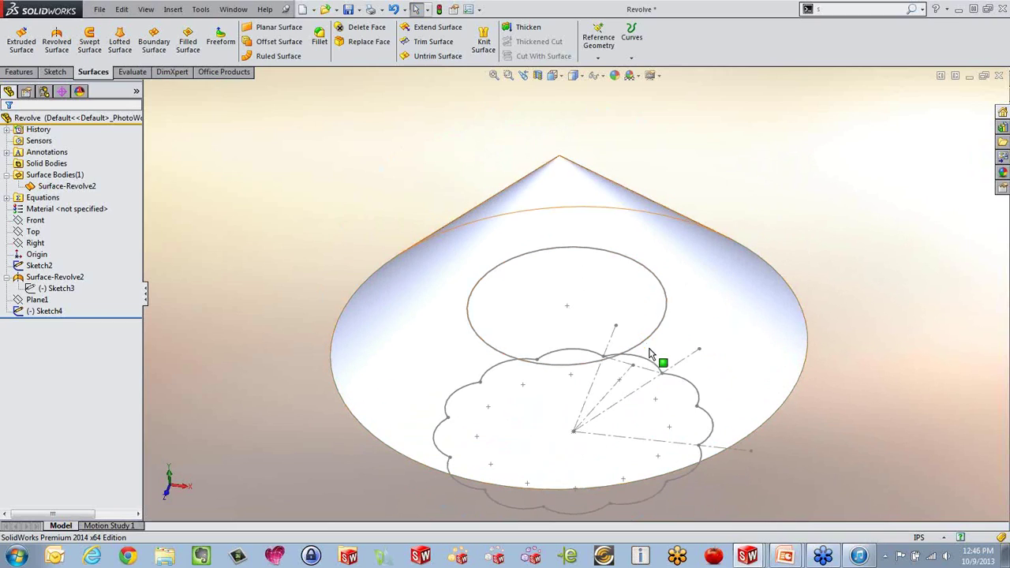
scroll(553, 311, "up", 2)
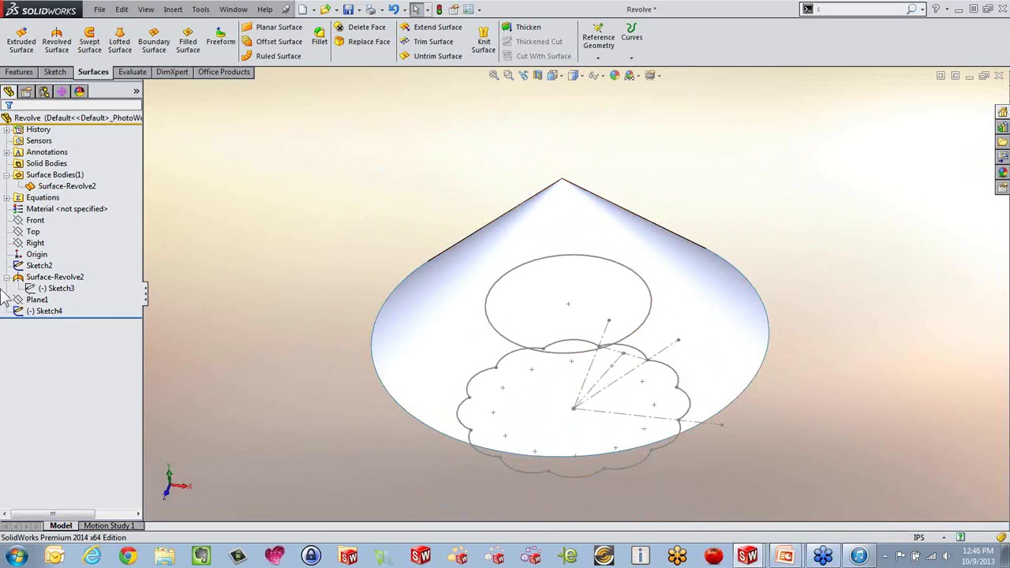
Step: Roll the model back to just after the scalloped Sketch2, examine its outline, and roll forward to the end of the history
left_click(36, 267)
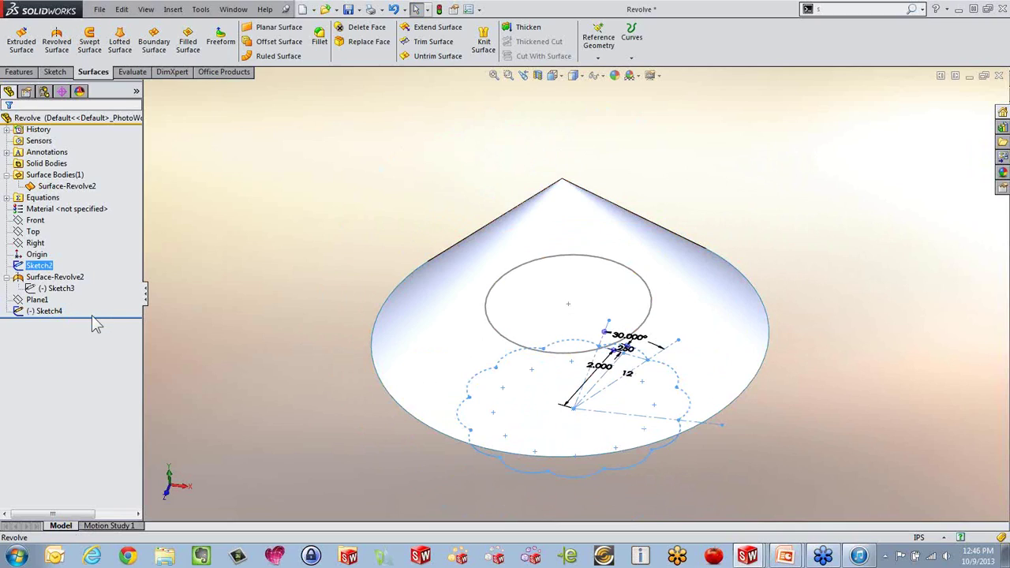
left_click_drag(97, 316, 102, 261)
mouse_move(363, 257)
middle_mouse_down()
mouse_move(372, 403)
mouse_move(363, 214)
mouse_move(382, 326)
mouse_move(568, 409)
mouse_move(569, 334)
mouse_move(573, 369)
mouse_move(547, 444)
middle_mouse_up()
scroll(599, 349, "down", 3)
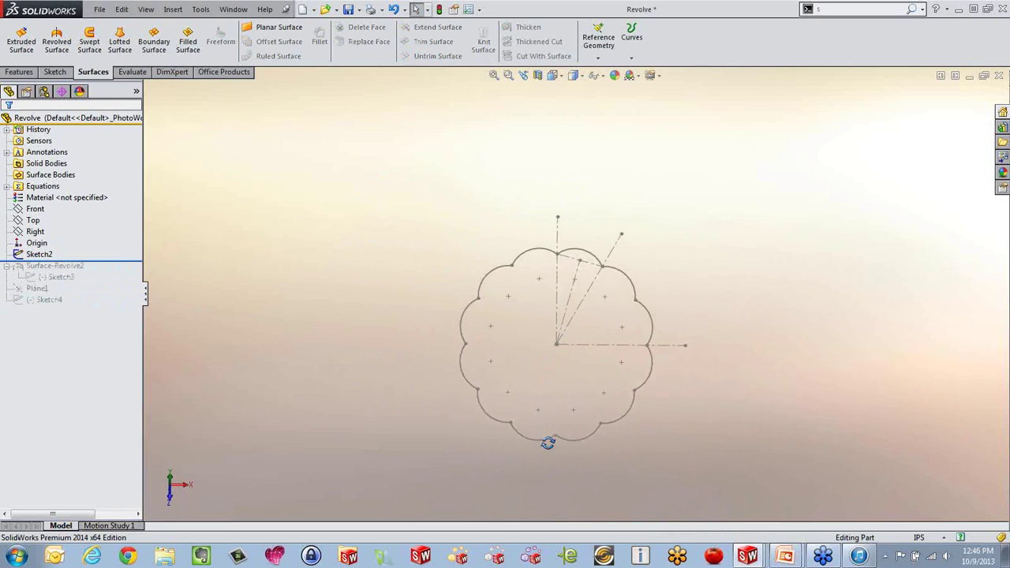
mouse_move(468, 340)
middle_mouse_down()
mouse_move(539, 264)
mouse_move(380, 288)
middle_mouse_up()
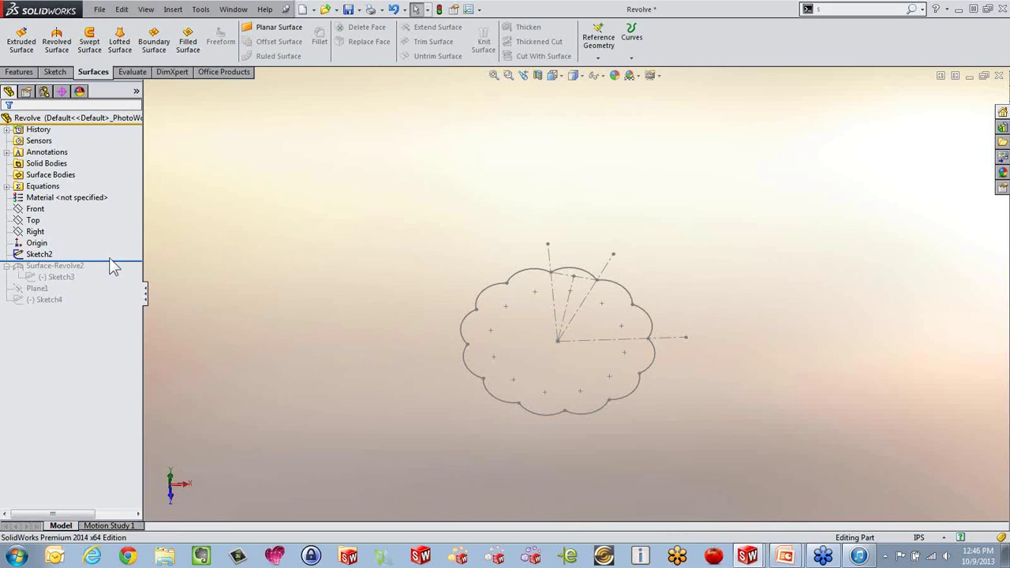
left_click_drag(111, 261, 111, 306)
mouse_move(318, 316)
middle_mouse_down()
mouse_move(300, 219)
mouse_move(304, 300)
mouse_move(435, 248)
middle_mouse_up()
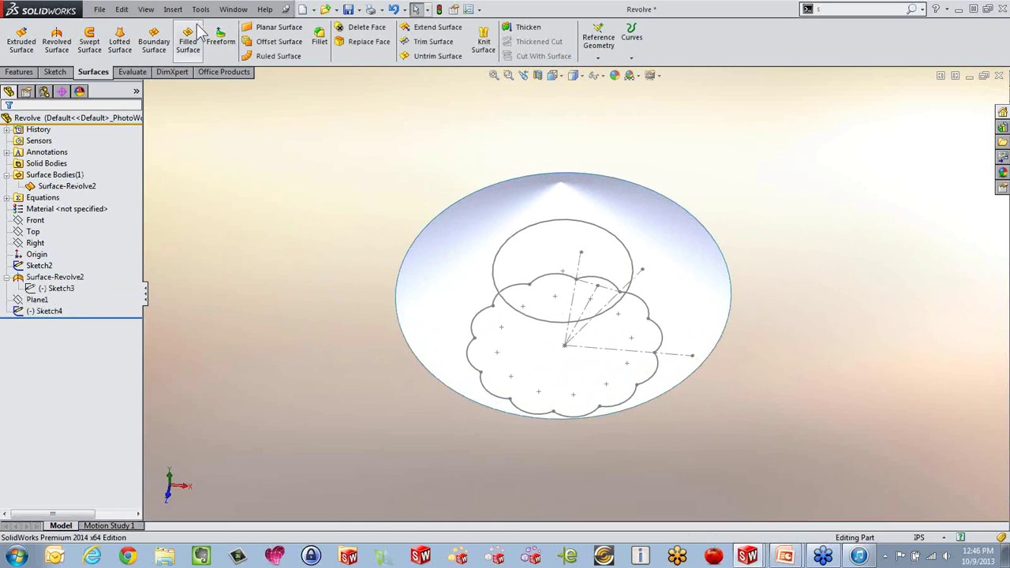
Step: Create a projected curve using Sketch on faces, projecting the scalloped Sketch2 onto the conical revolved face
left_click(172, 8)
mouse_move(198, 134)
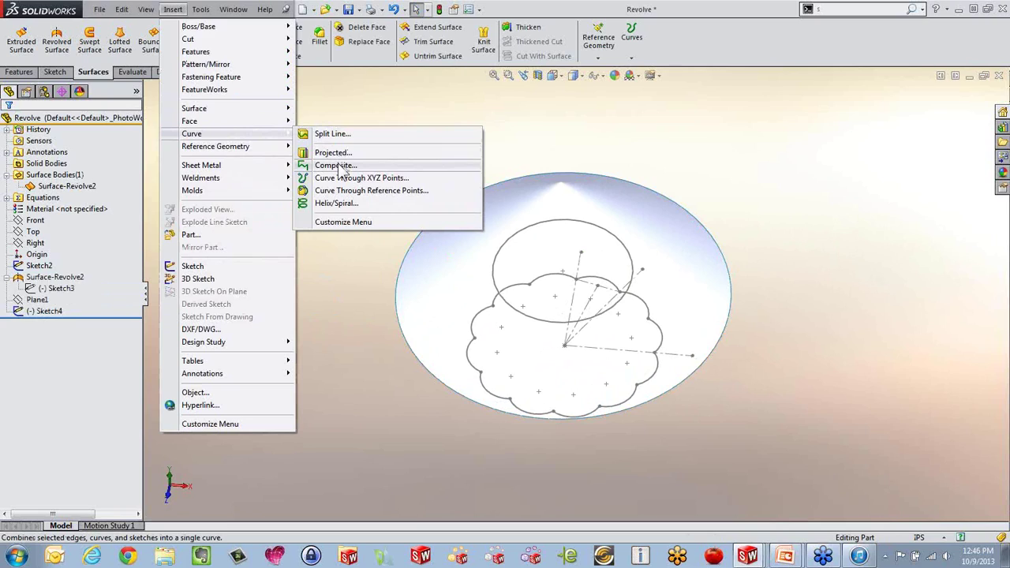
left_click(335, 153)
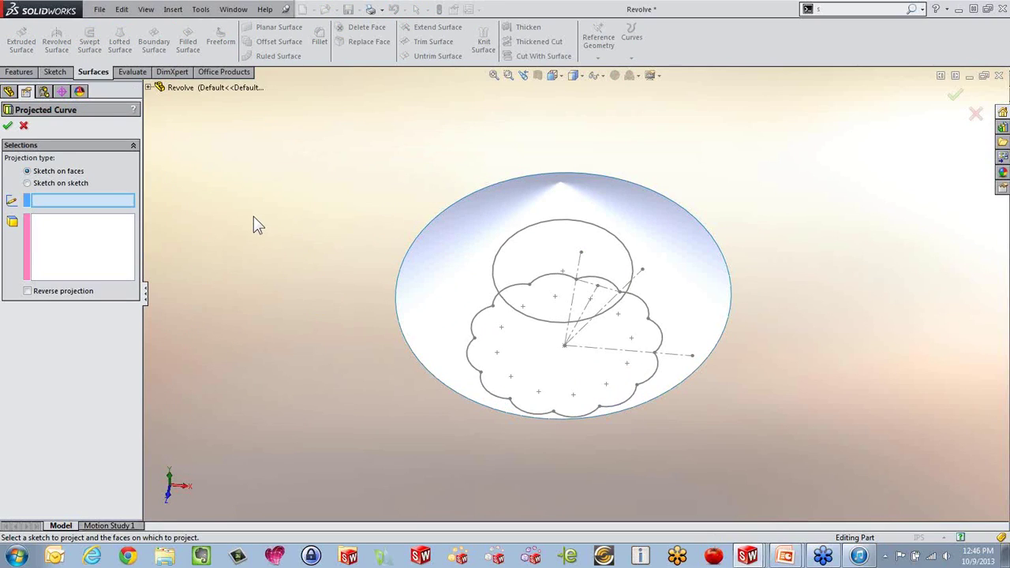
middle_click_drag(213, 223, 358, 386)
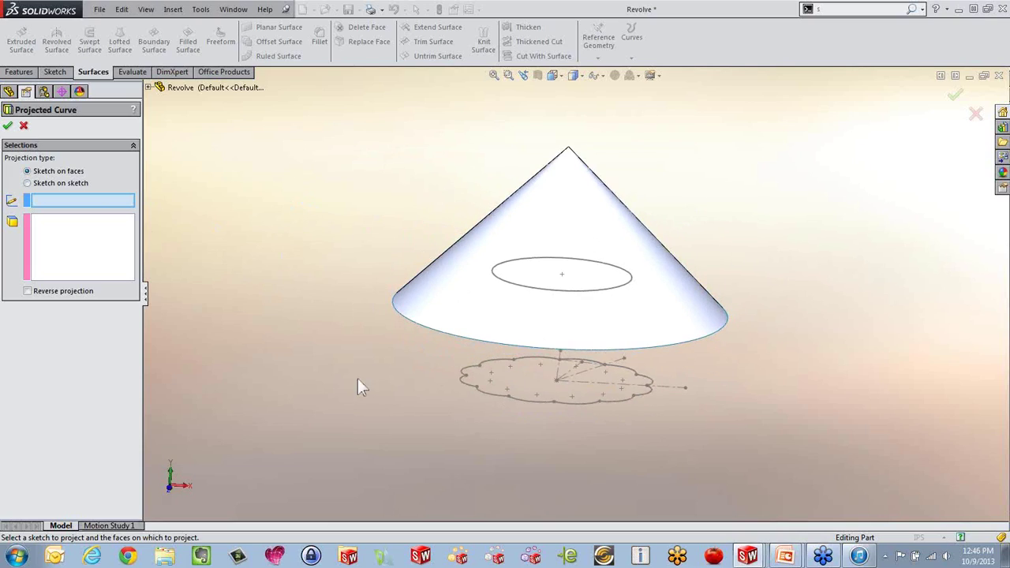
left_click(493, 397)
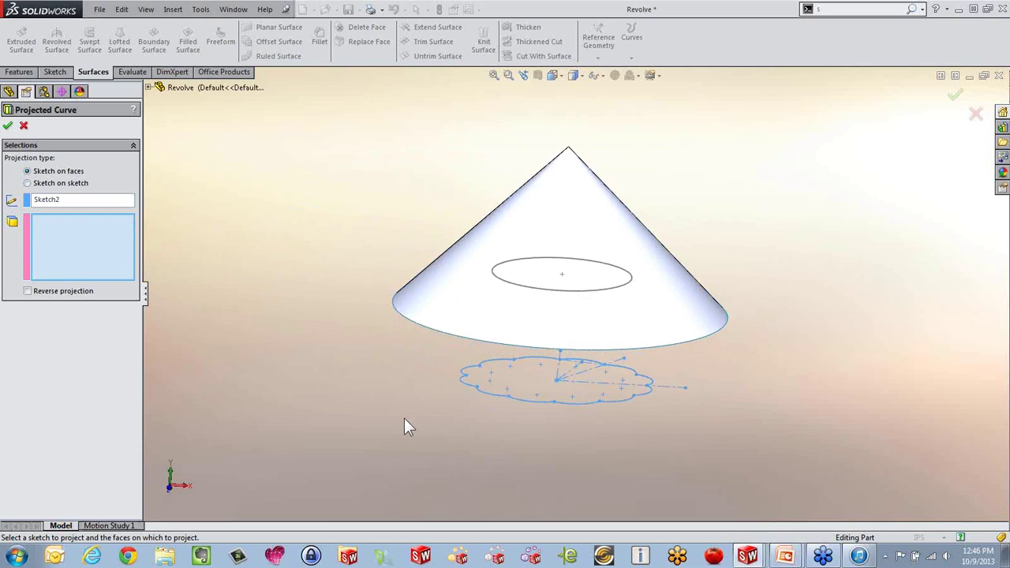
middle_click_drag(325, 176, 313, 273)
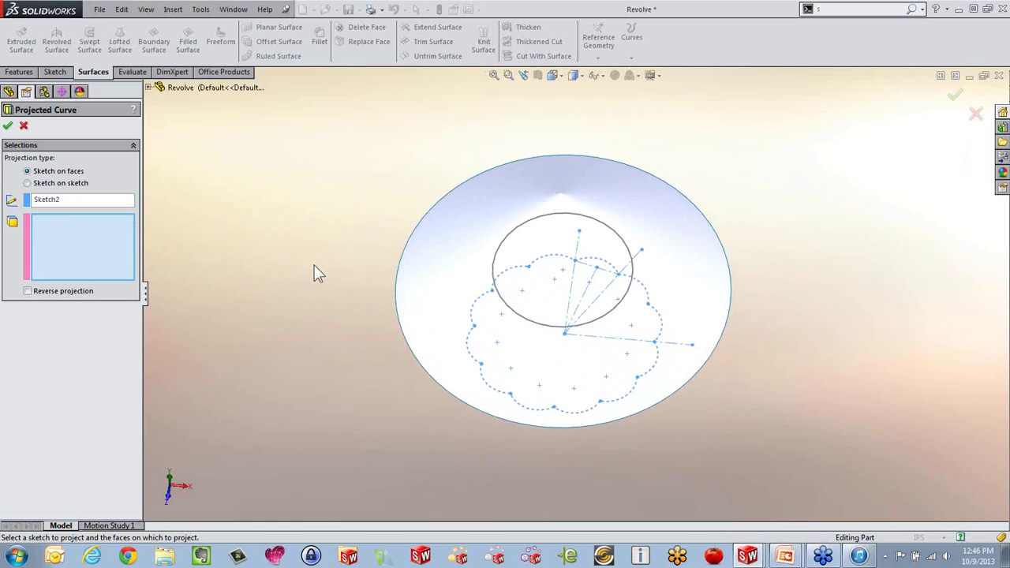
left_click(434, 251)
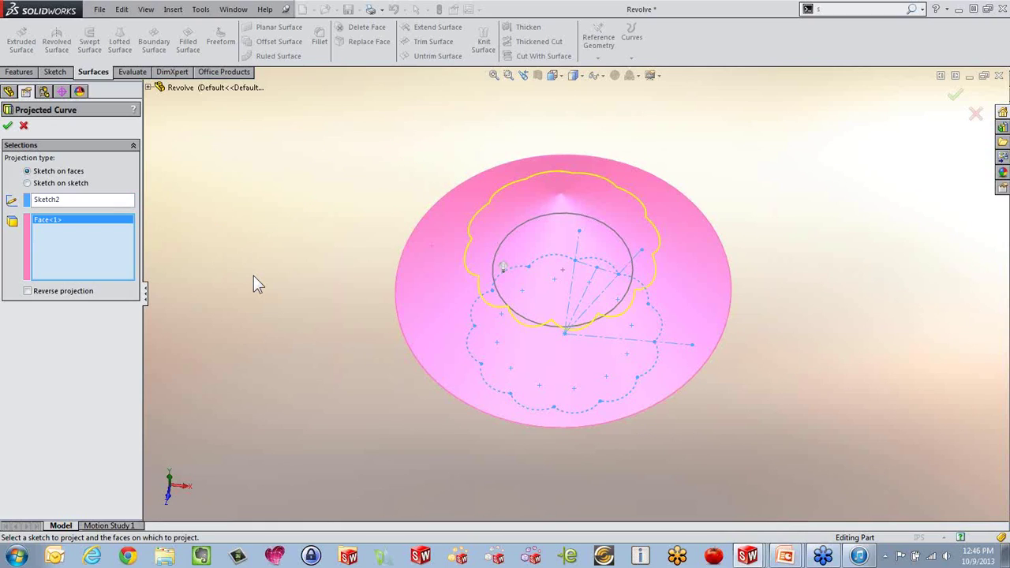
left_click(7, 126)
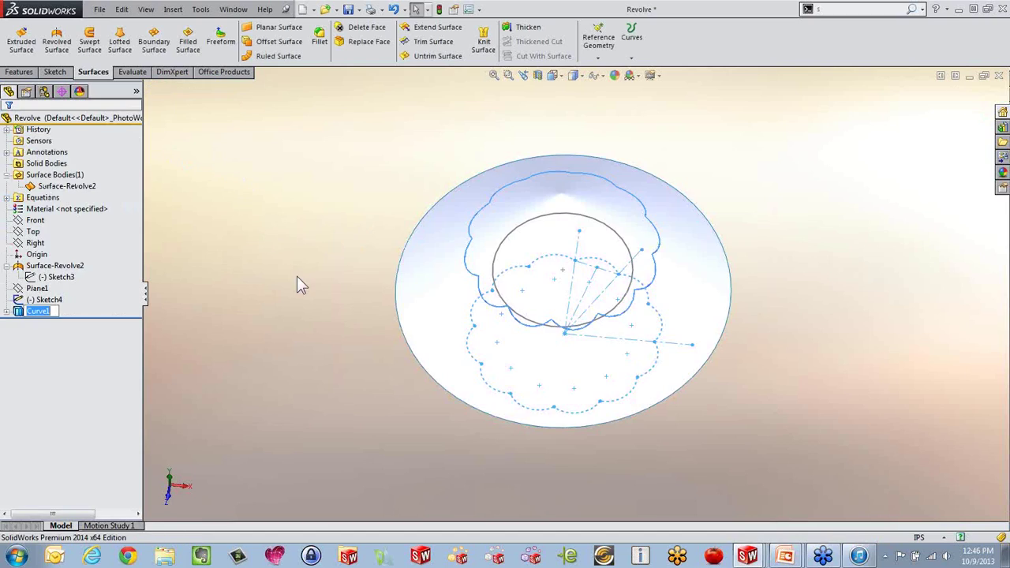
Step: Hide the revolved surface body, leaving the projected scalloped curve and the circle sketch displayed
middle_click_drag(297, 276, 351, 276)
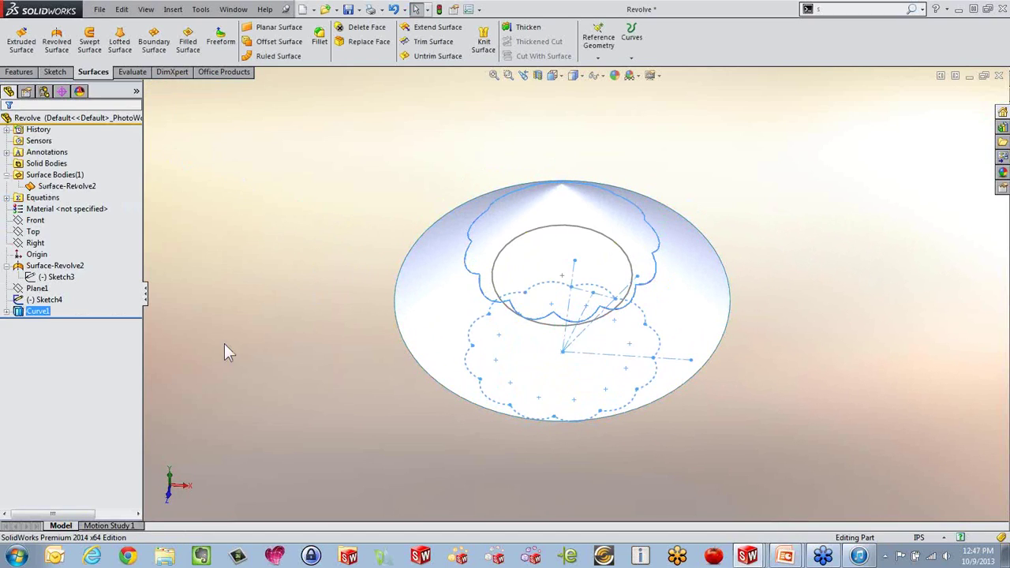
left_click(49, 188, "ctrl")
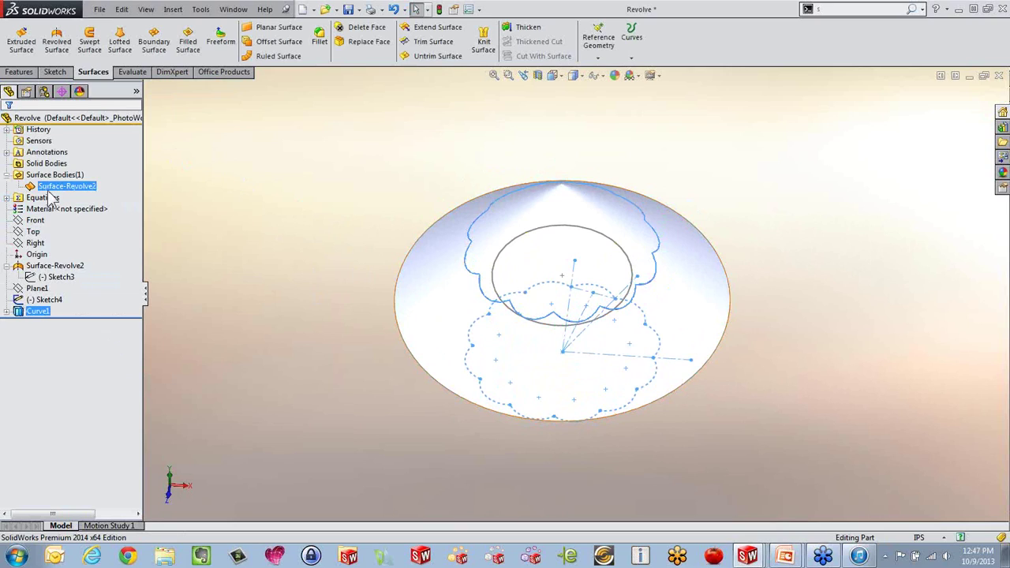
left_click(69, 169)
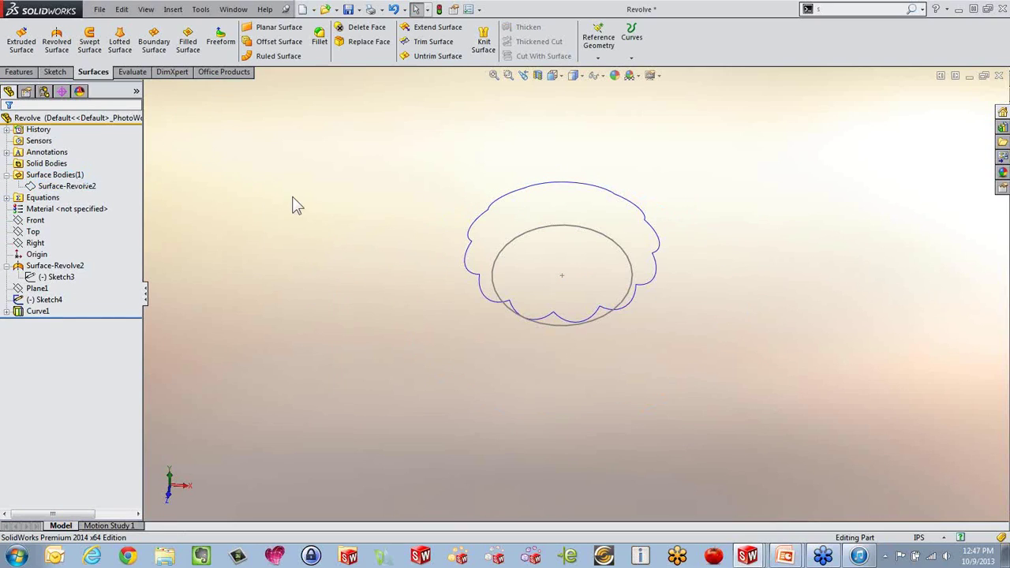
mouse_move(292, 205)
middle_mouse_down()
mouse_move(365, 370)
mouse_move(361, 484)
mouse_move(366, 219)
mouse_move(357, 280)
mouse_move(592, 271)
mouse_move(540, 379)
mouse_move(527, 323)
mouse_move(537, 333)
middle_mouse_up()
Step: Create a lofted surface between the circle in Sketch4 and the projected scalloped curve
left_click(58, 302)
mouse_move(399, 379)
middle_mouse_down()
mouse_move(407, 362)
mouse_move(411, 390)
mouse_move(411, 311)
mouse_move(411, 404)
mouse_move(365, 402)
middle_mouse_up()
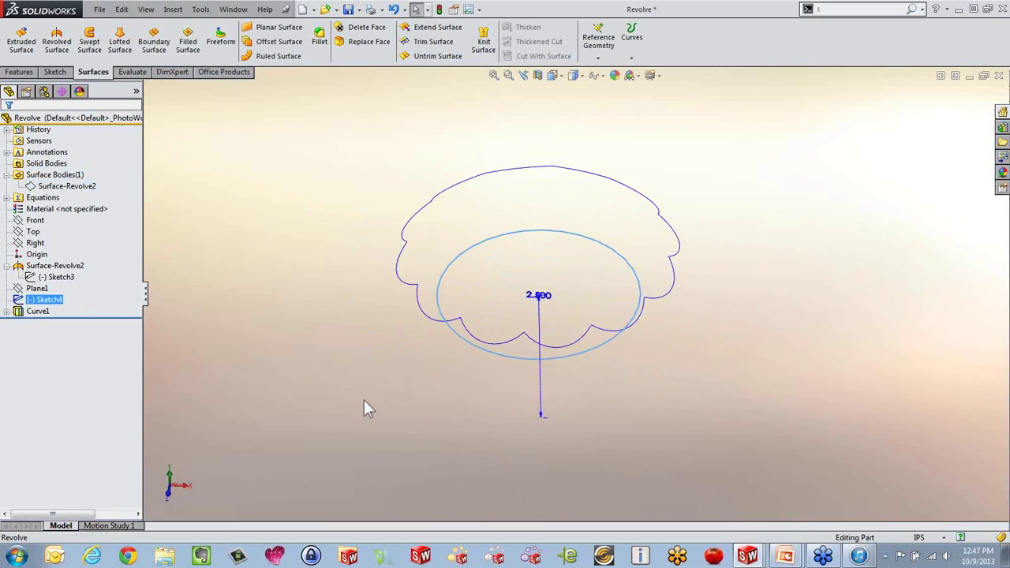
left_click(364, 401)
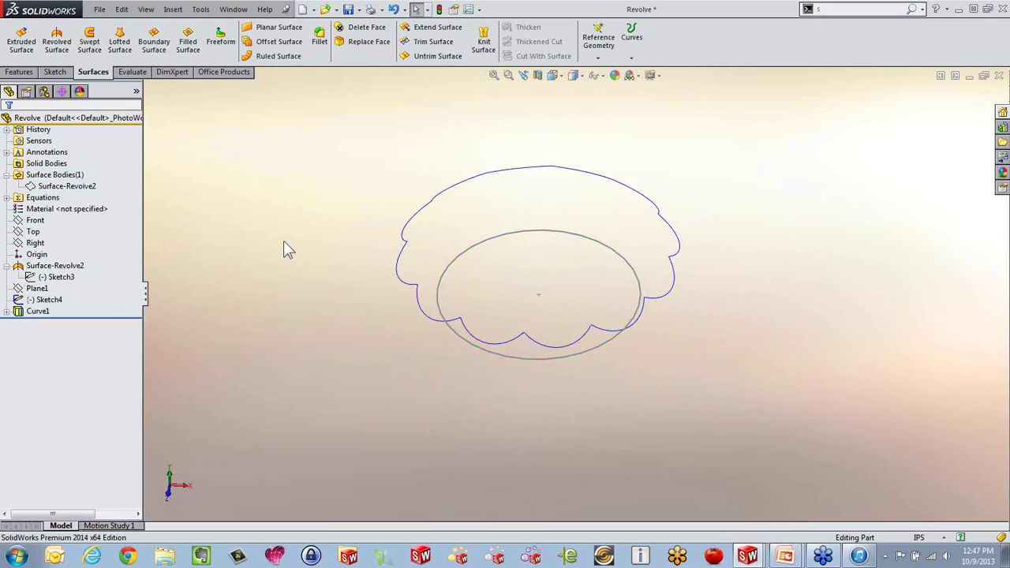
left_click(119, 41)
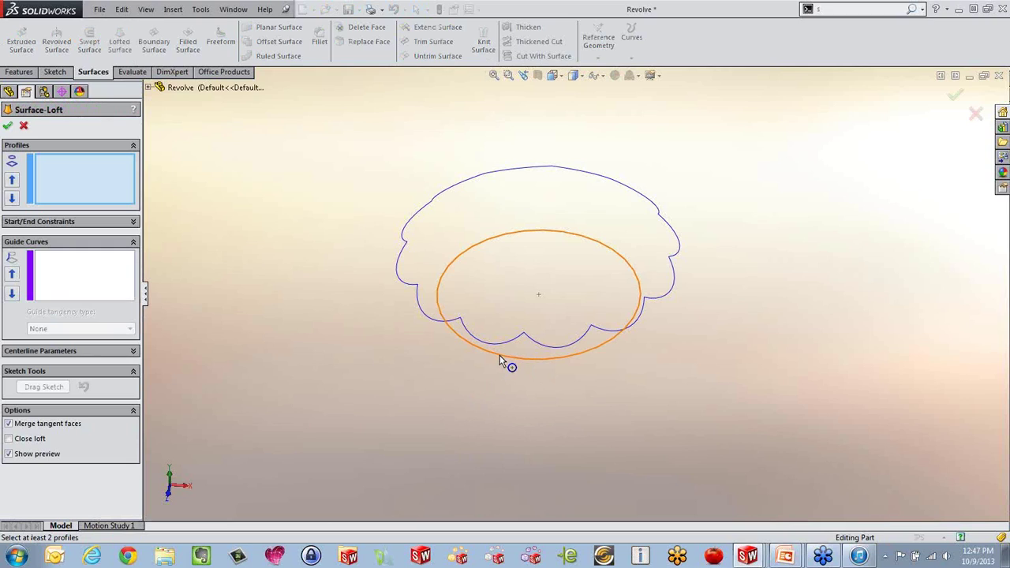
left_click(500, 355)
left_click(497, 346)
mouse_move(485, 395)
middle_mouse_down()
mouse_move(498, 224)
mouse_move(485, 386)
middle_mouse_up()
left_click(8, 125)
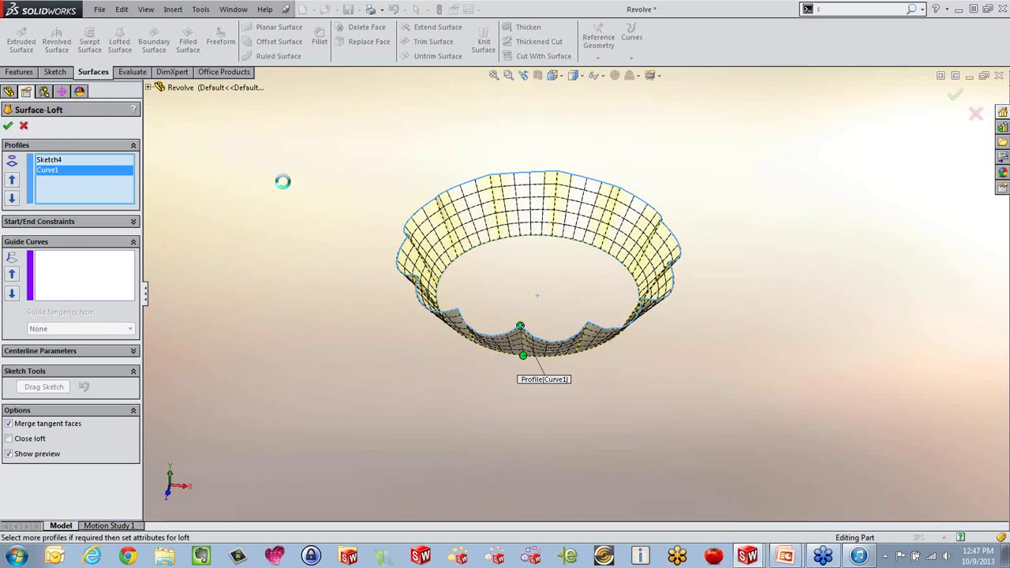
Step: Thicken the lofted scalloped surface to one side by 0.1 in
middle_click_drag(412, 269, 388, 300)
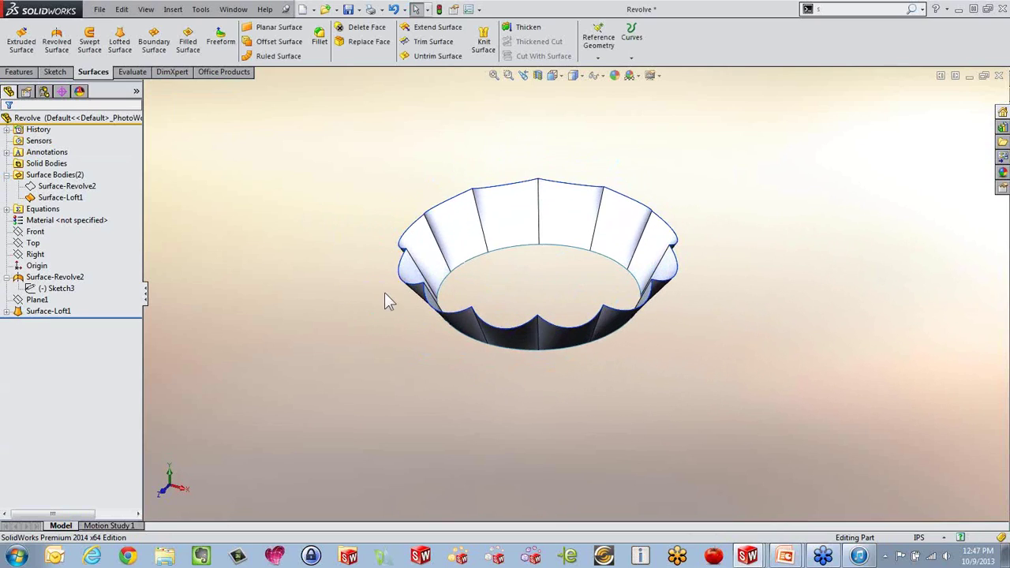
scroll(414, 309, "down", 2)
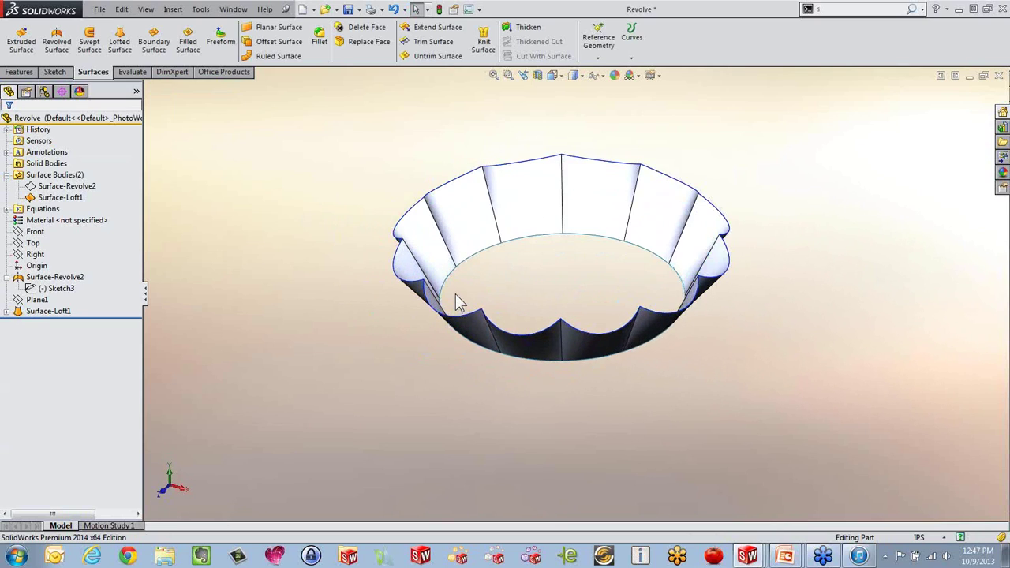
left_click(526, 29)
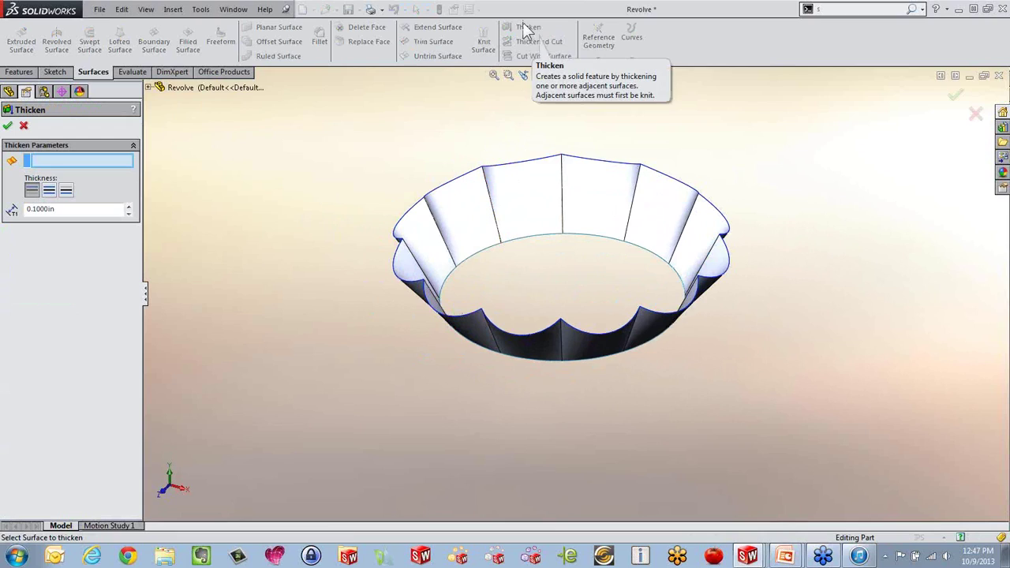
left_click(548, 228)
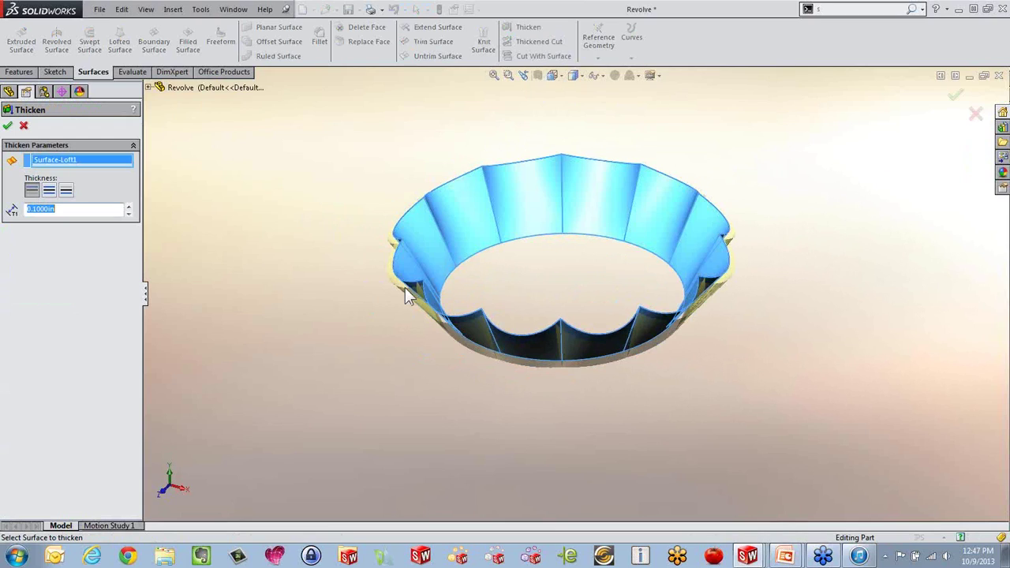
left_click(8, 128)
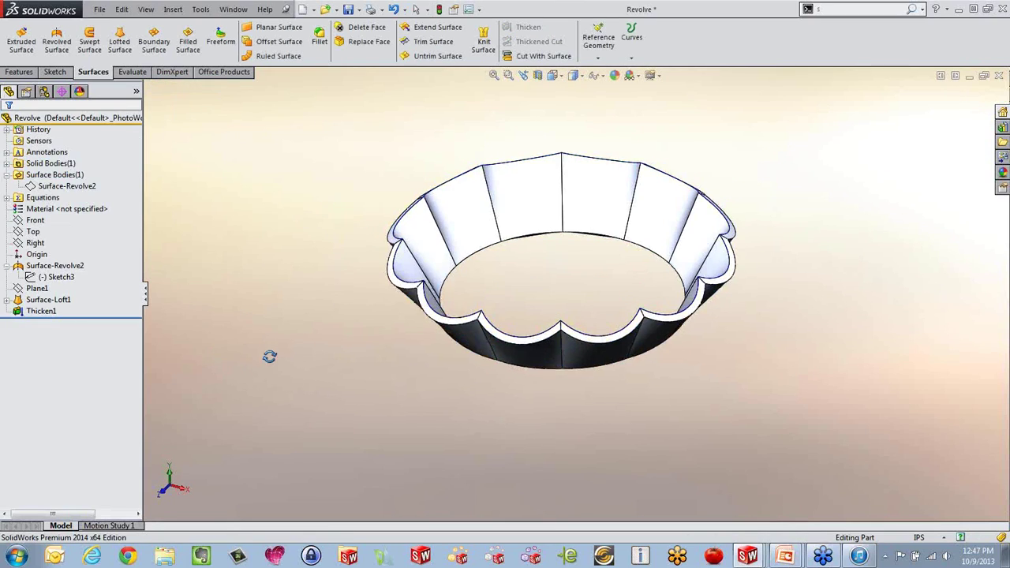
middle_click_drag(270, 357, 266, 387)
mouse_move(268, 298)
middle_mouse_down()
mouse_move(284, 90)
mouse_move(277, 290)
middle_mouse_up()
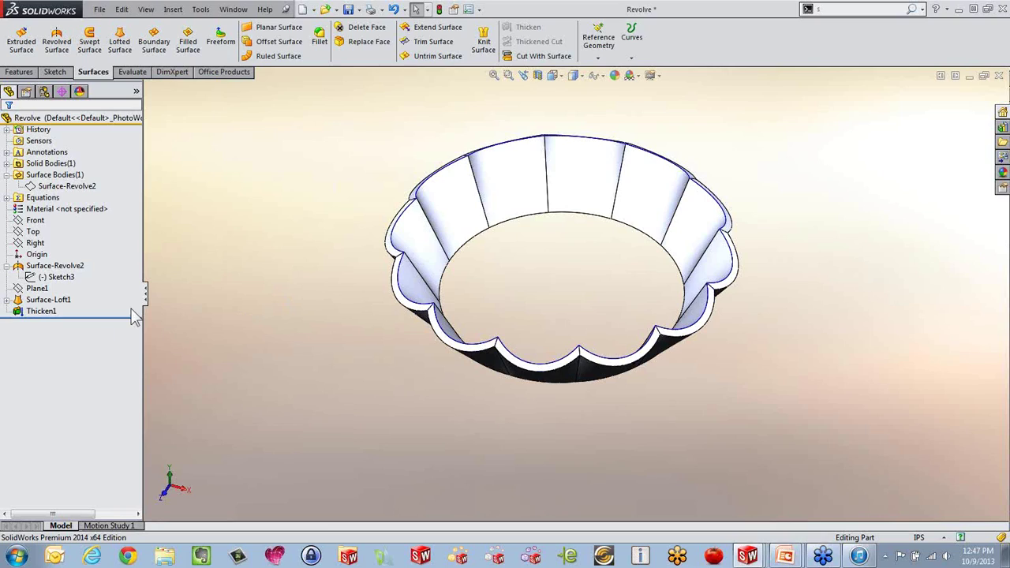
Step: Switch to the PowerPoint slide show and advance to the "Thinking of surfaces…" slide
key("alt+Tab")
key("alt+Tab")
key("alt+Tab")
key("alt+Tab")
key("alt+Tab")
key("alt+Tab")
key("alt+Tab")
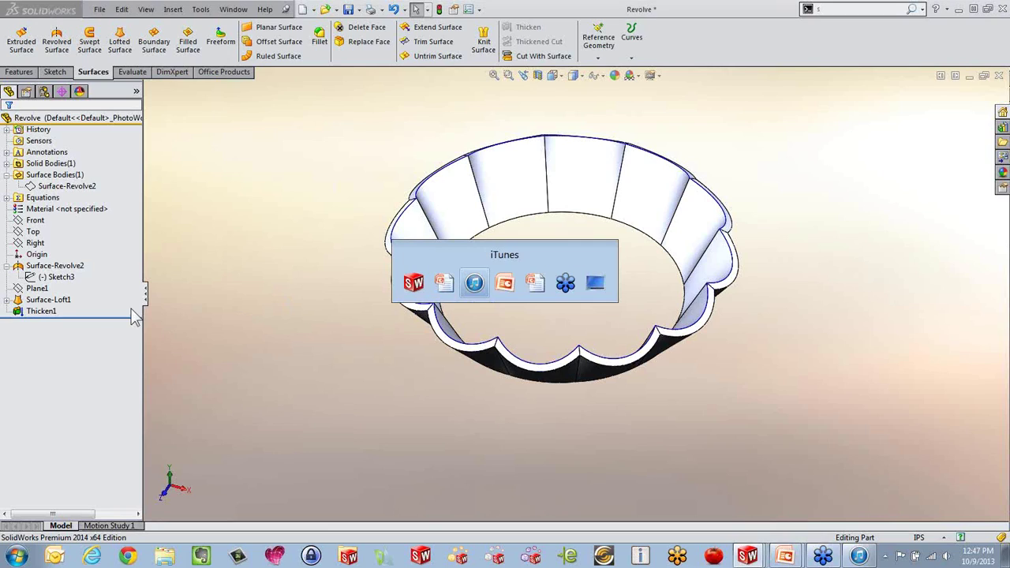
key("alt+Tab")
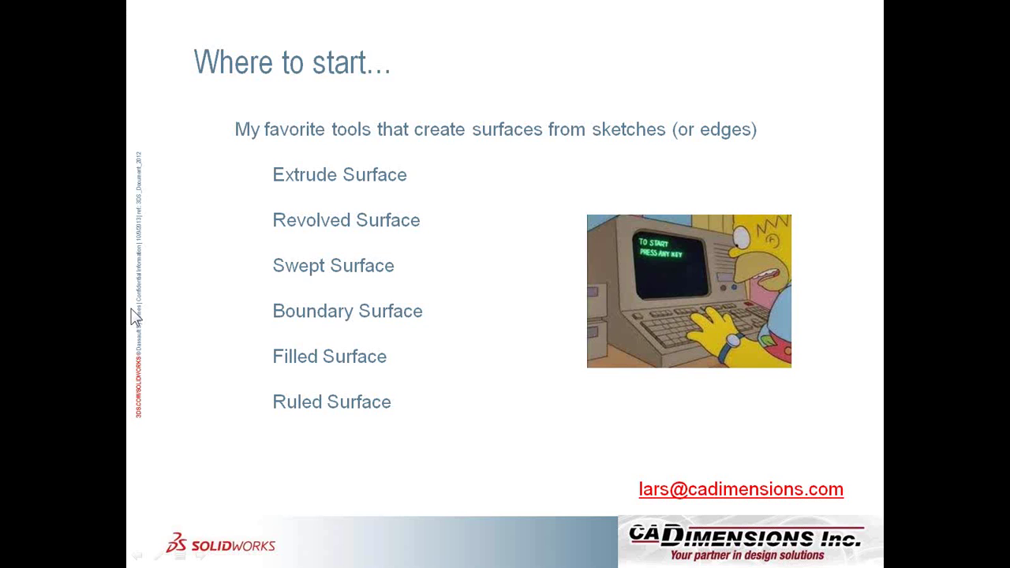
left_click(448, 345)
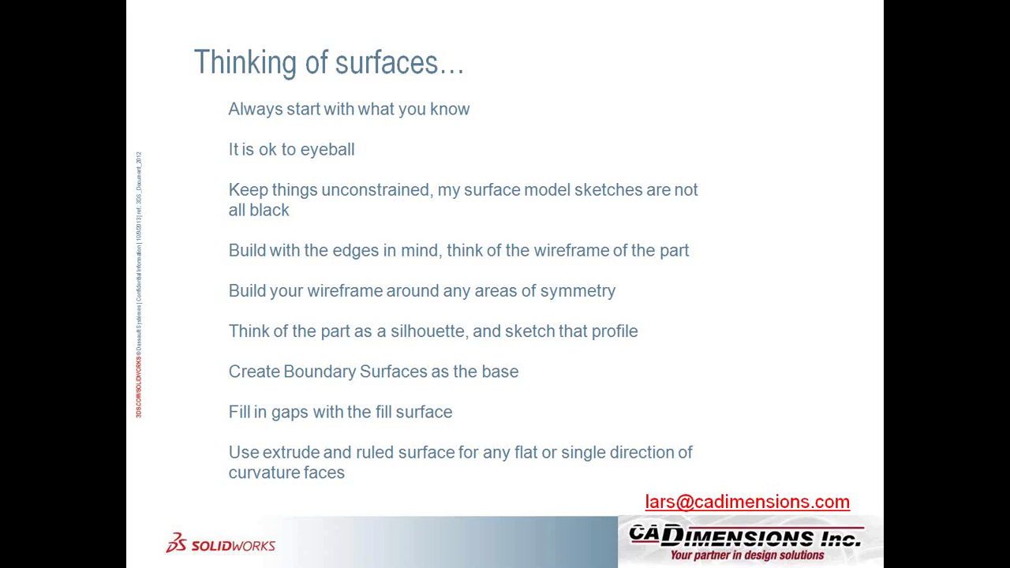
Step: Switch to SolidWorks, open the audi tt part from the audi-tt-surface-part-modeling folder, and display its feature tree
key("alt+Tab")
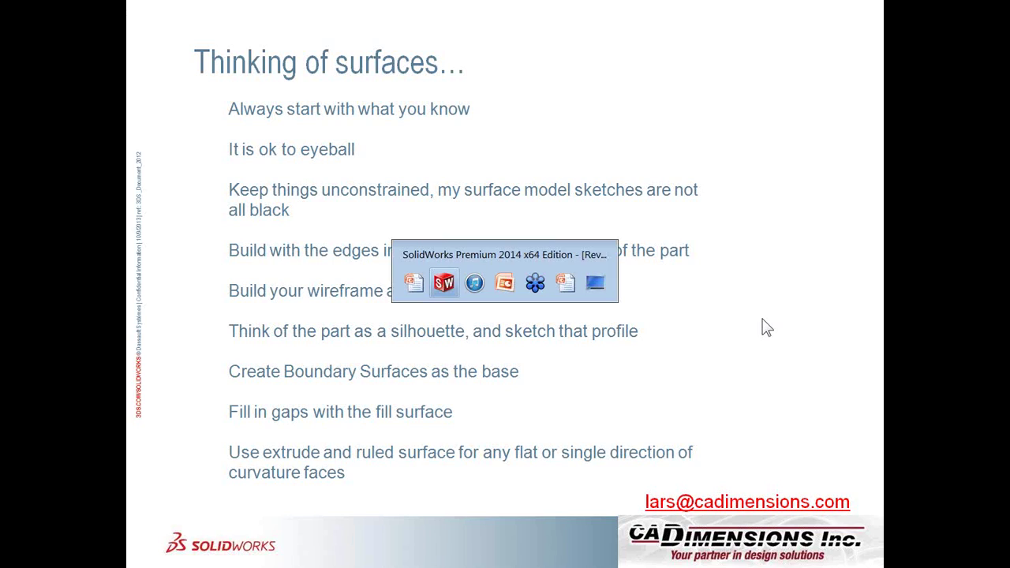
scroll(689, 224, "up", 3)
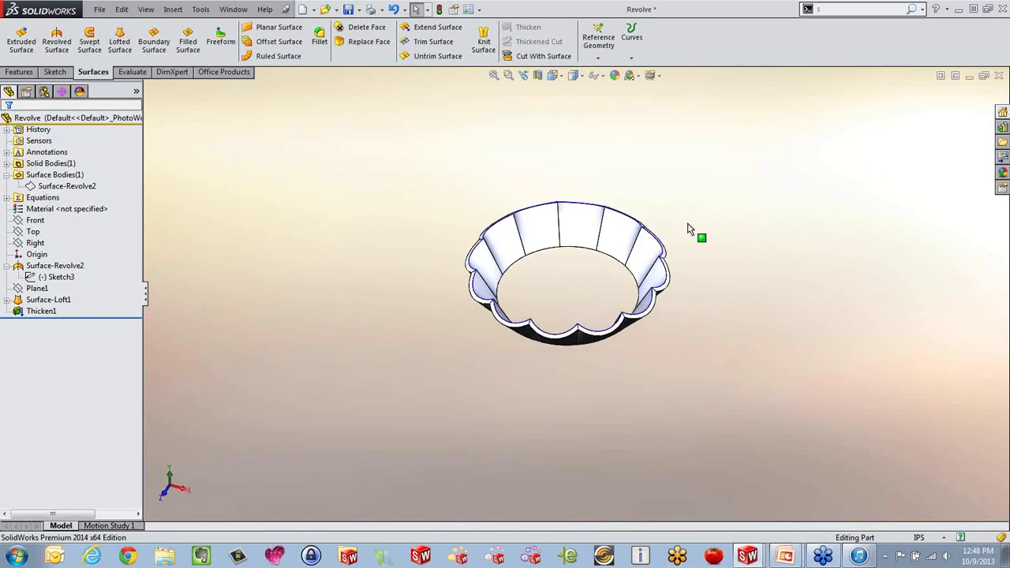
scroll(690, 225, "down", 1)
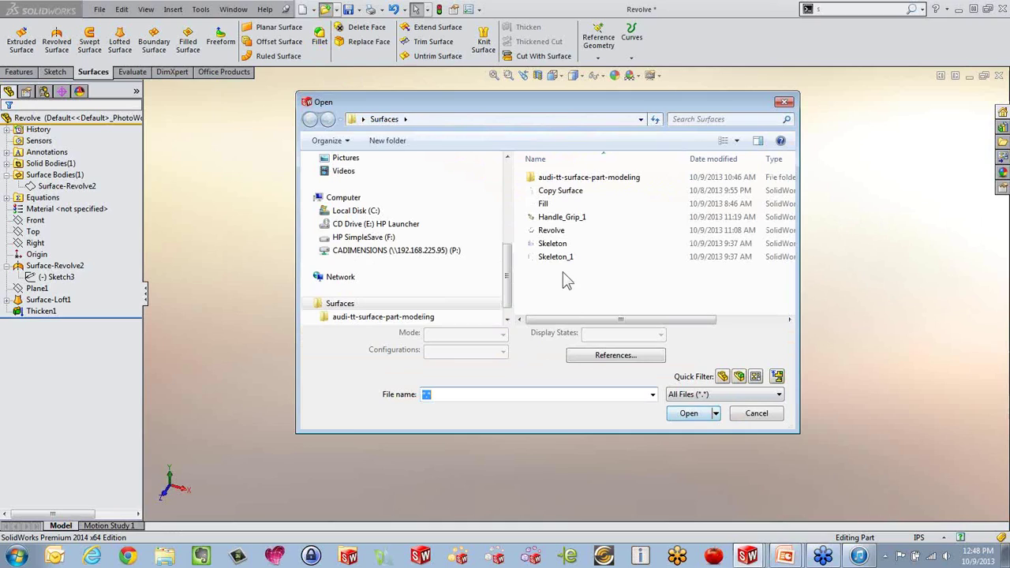
double_click(566, 177)
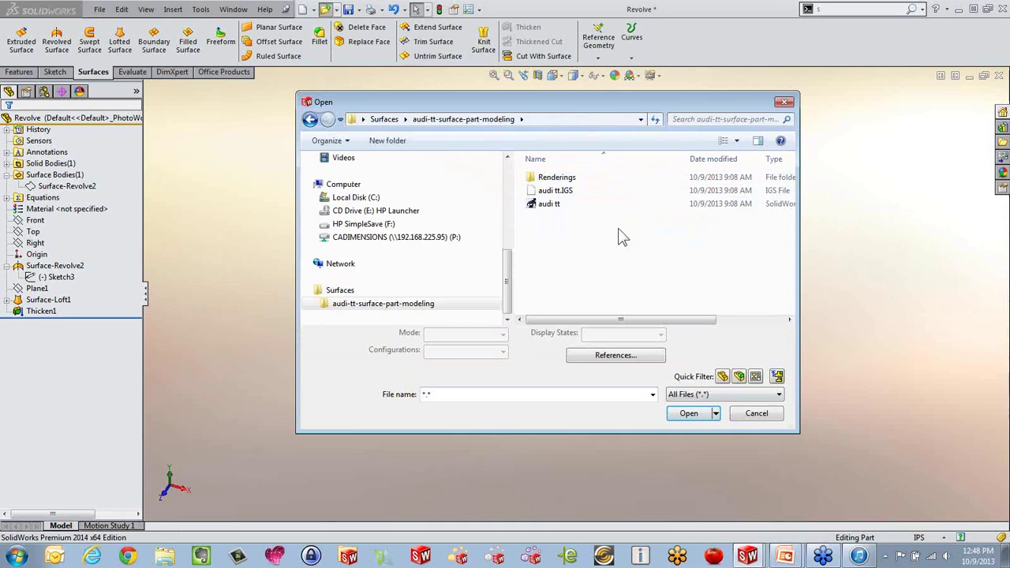
double_click(547, 206)
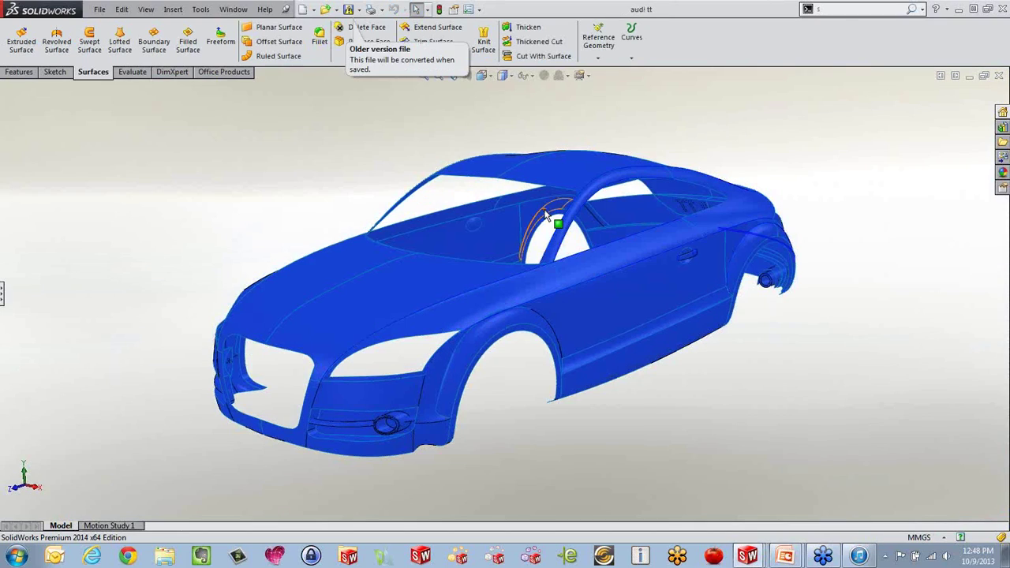
left_click(6, 300)
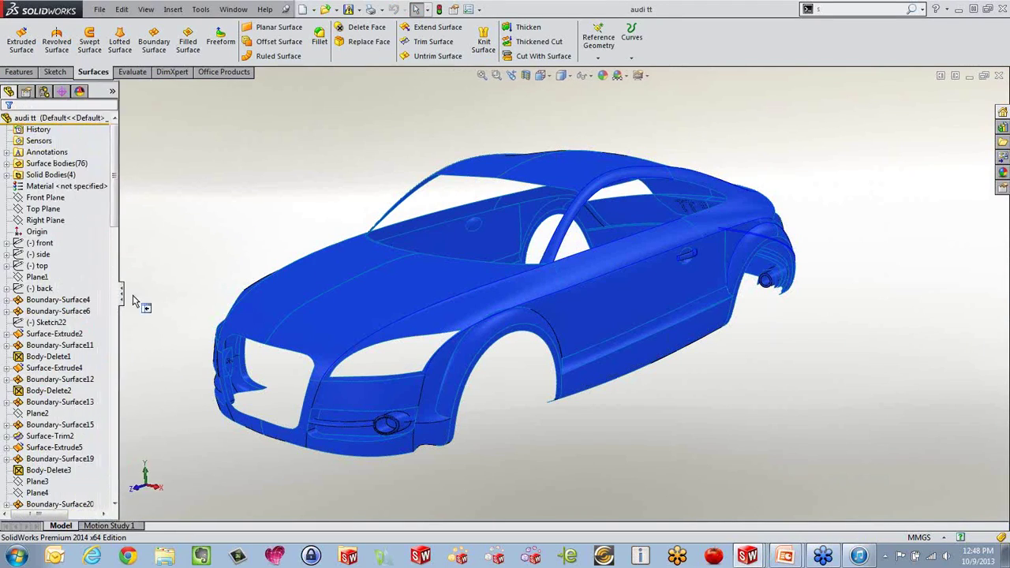
Step: Roll the car model back to just before Boundary-Surface4
middle_click_drag(257, 226, 442, 332)
left_click(44, 341)
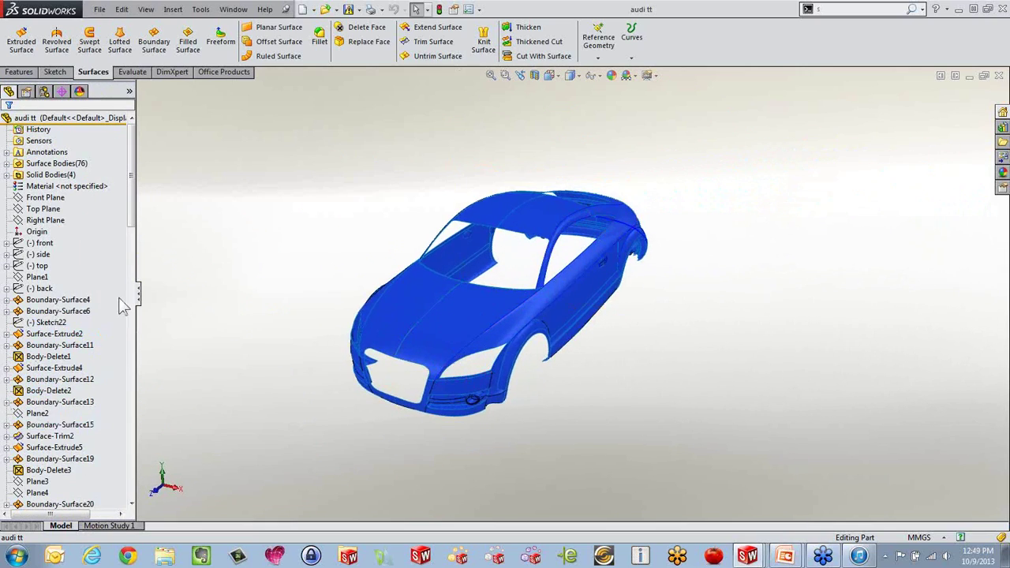
mouse_move(133, 224)
left_mouse_down()
mouse_move(133, 246)
mouse_move(132, 228)
left_mouse_up()
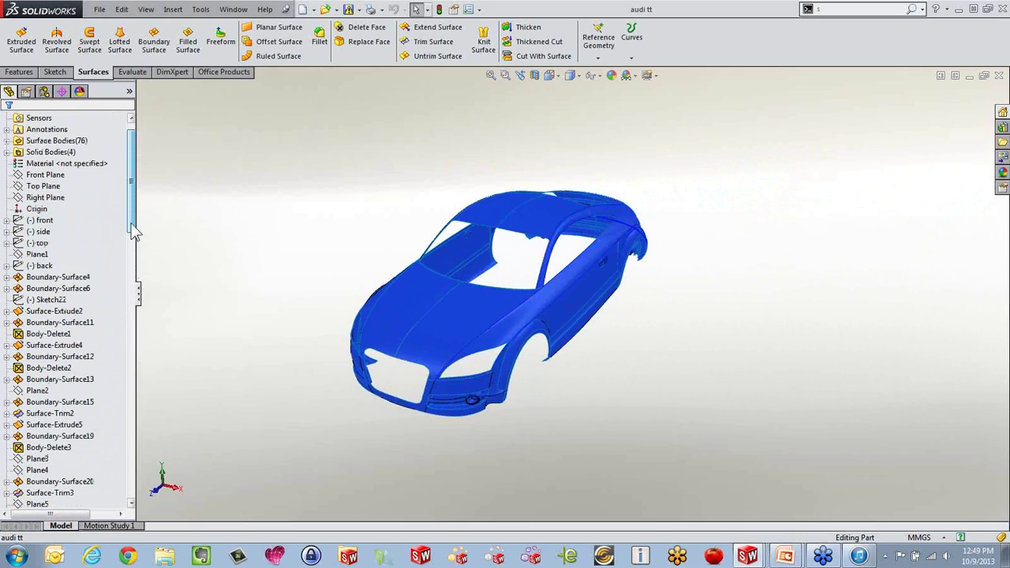
left_click(55, 277)
right_click(55, 277)
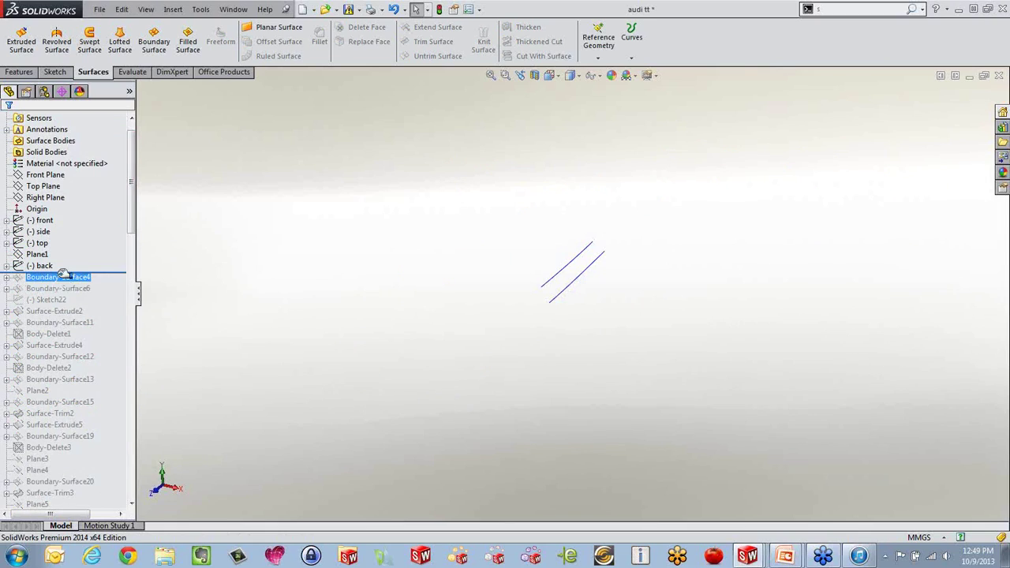
Step: Show the front, side and top reference sketches of the car
left_click(42, 221)
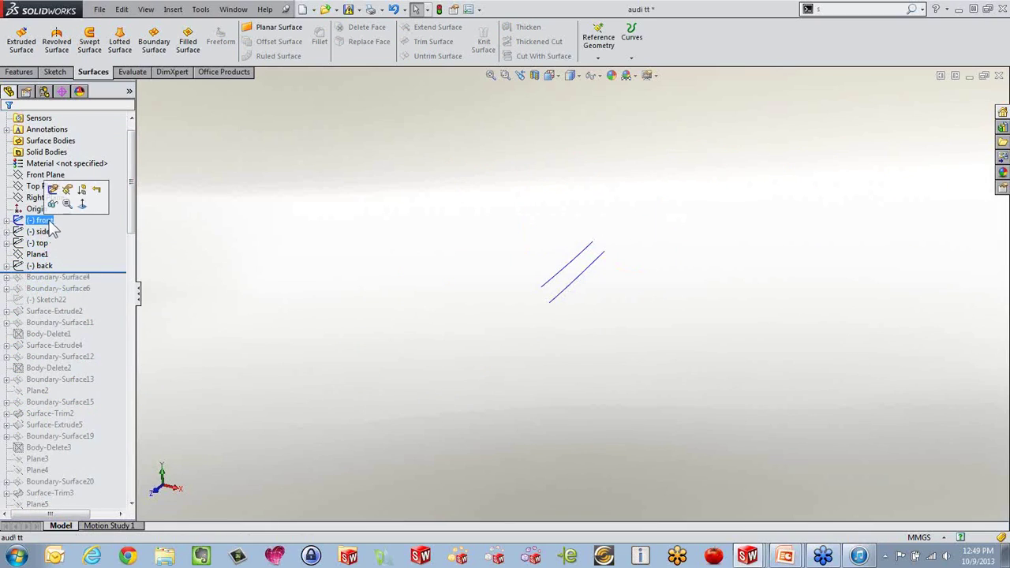
left_click(52, 202)
left_click(53, 303)
left_click(40, 232)
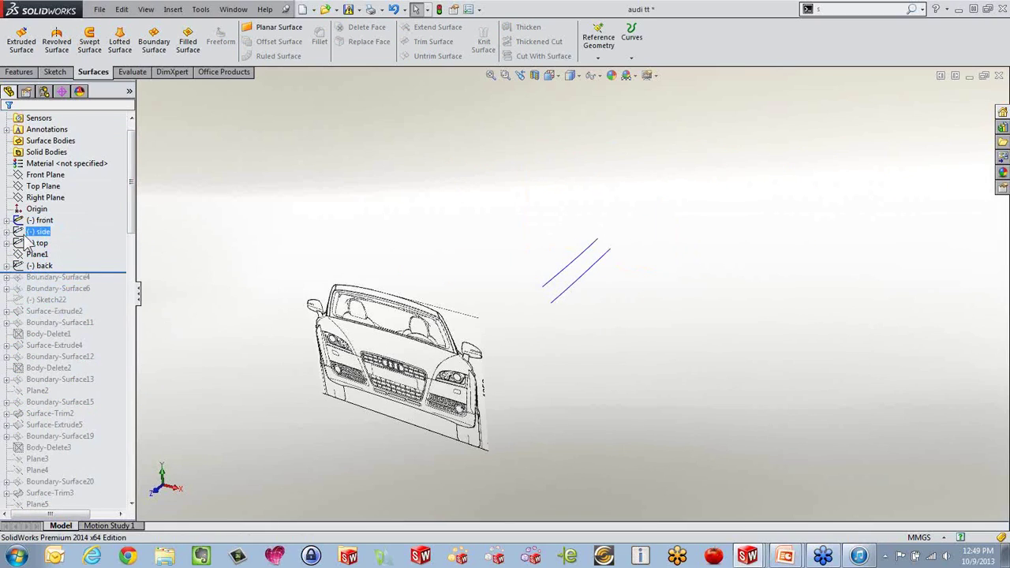
left_click(53, 199)
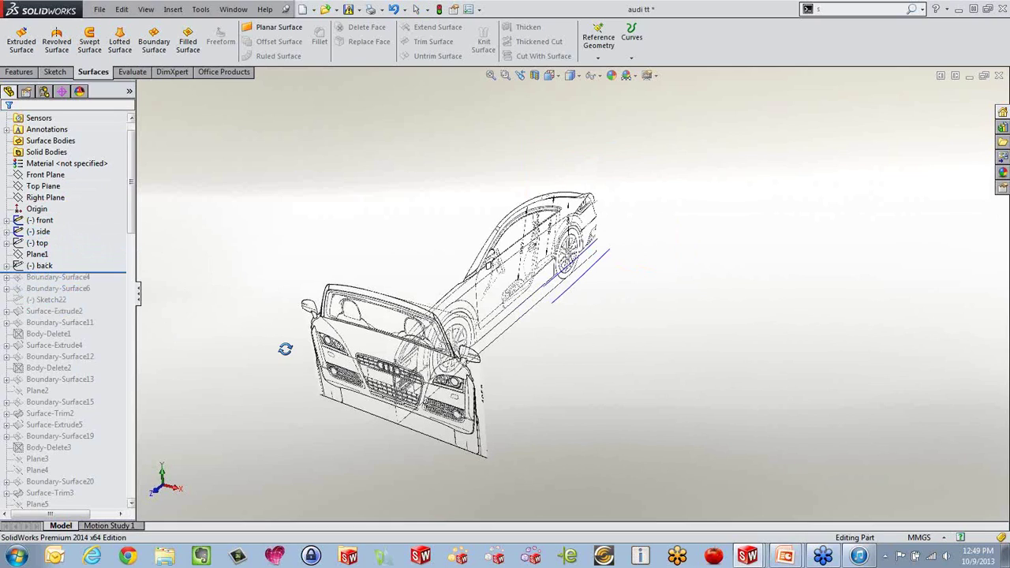
mouse_move(287, 348)
middle_mouse_down()
mouse_move(326, 248)
mouse_move(293, 250)
mouse_move(243, 290)
mouse_move(210, 239)
mouse_move(214, 228)
mouse_move(266, 239)
mouse_move(282, 350)
middle_mouse_up()
left_click(37, 244)
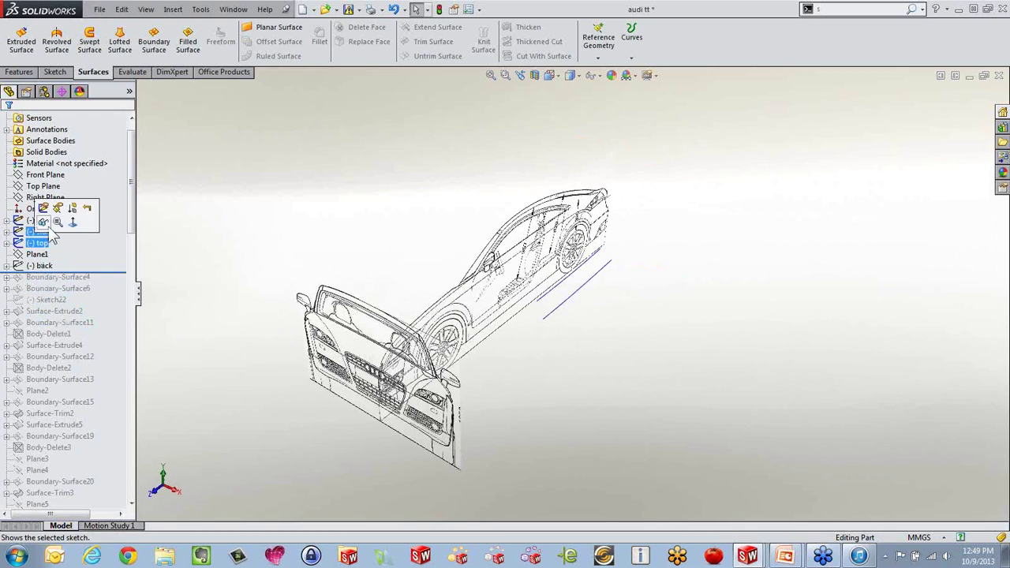
left_click(45, 224)
middle_click_drag(267, 390, 229, 315)
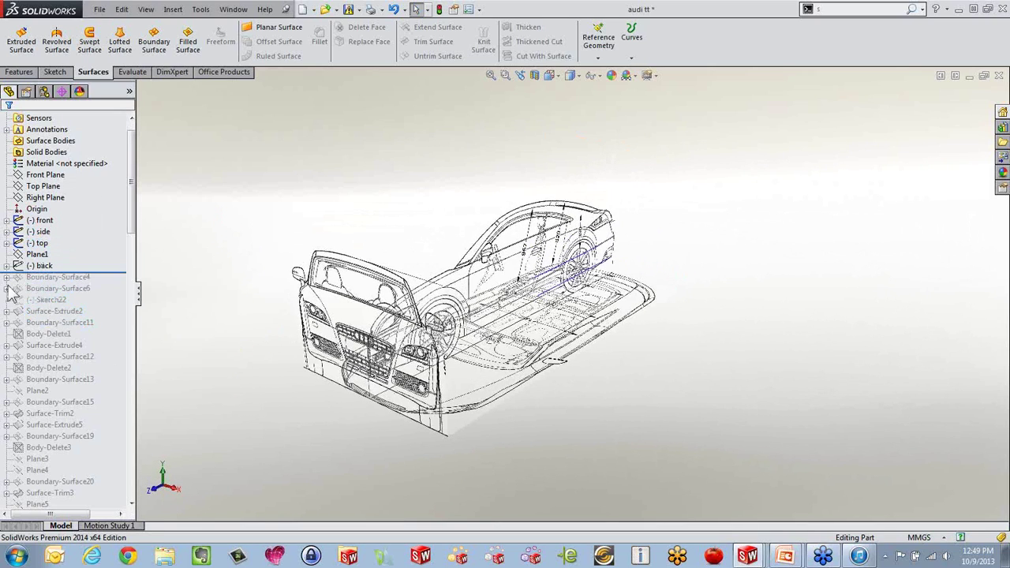
Step: Hide the front sketch, keeping the side and top sketches displayed
left_click(37, 243)
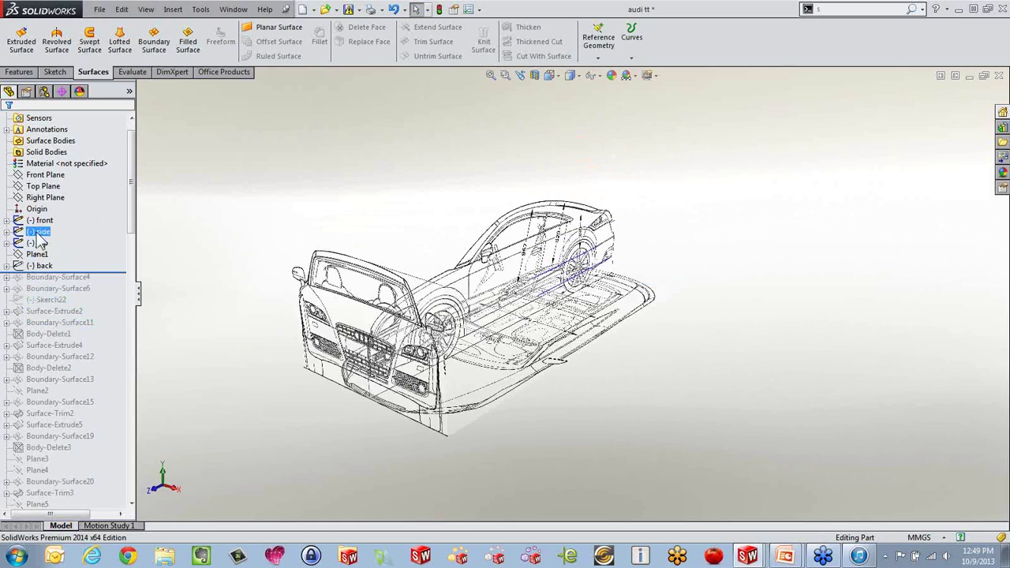
left_click(40, 220)
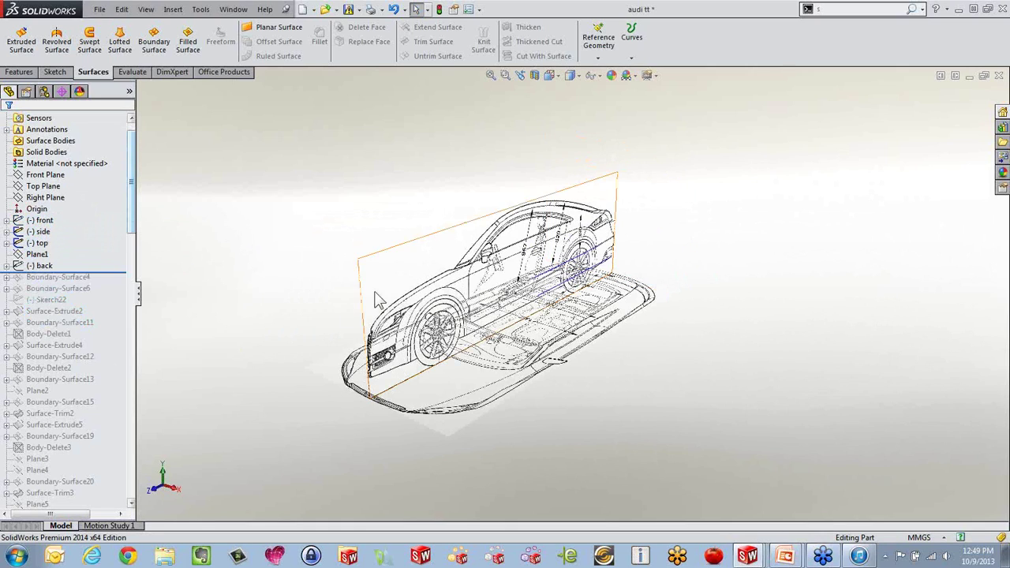
mouse_move(374, 293)
middle_mouse_down()
mouse_move(436, 183)
mouse_move(419, 219)
mouse_move(337, 211)
mouse_move(379, 237)
mouse_move(413, 207)
mouse_move(398, 297)
middle_mouse_up()
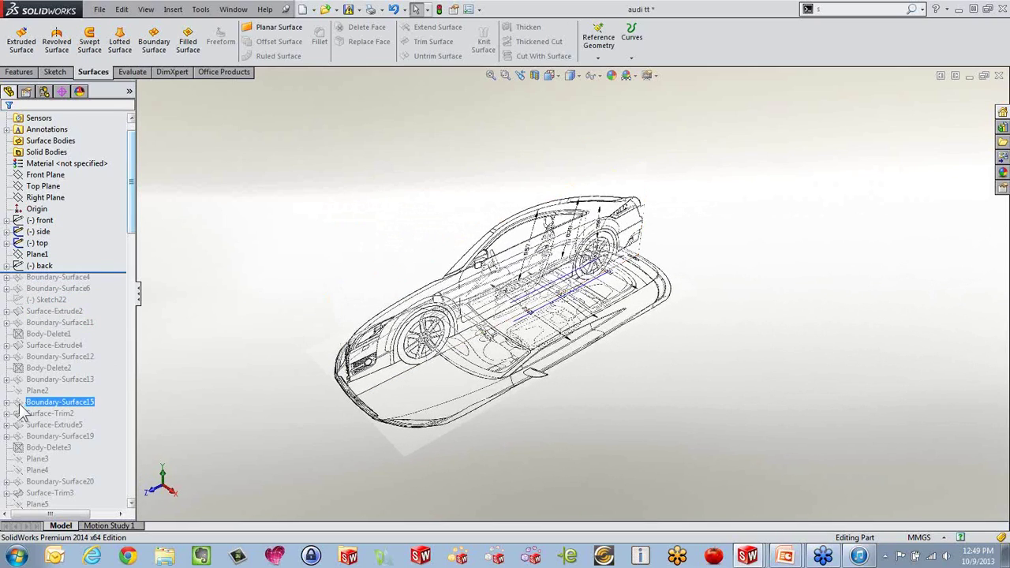
Step: Roll the model forward past Boundary-Surface4 and inspect that surface against the side and top sketches
left_click_drag(112, 273, 113, 286)
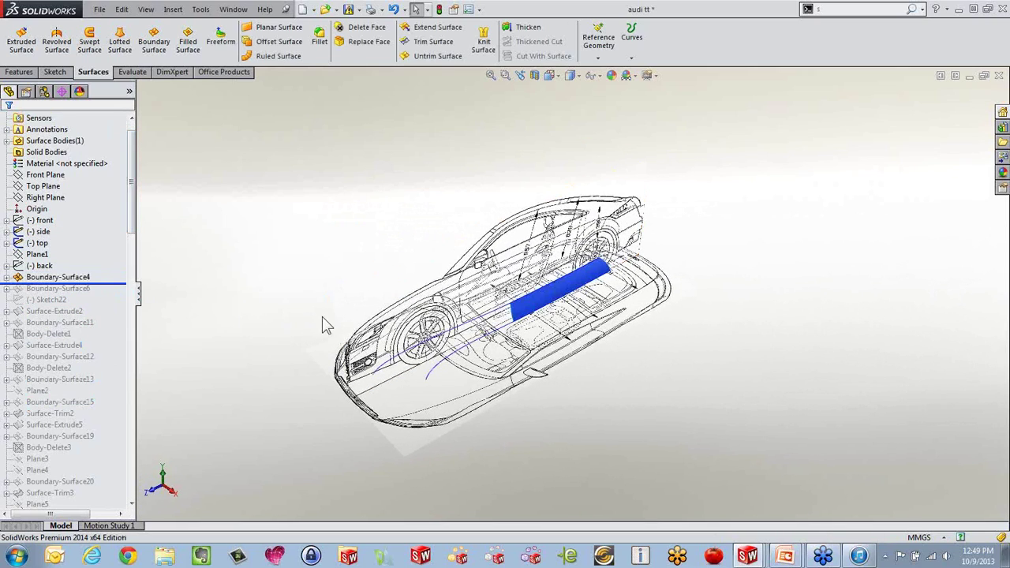
mouse_move(323, 320)
middle_mouse_down()
mouse_move(323, 350)
mouse_move(319, 314)
middle_mouse_up()
middle_click_drag(567, 333, 575, 300)
scroll(576, 300, "down", 5)
scroll(552, 293, "up", 4)
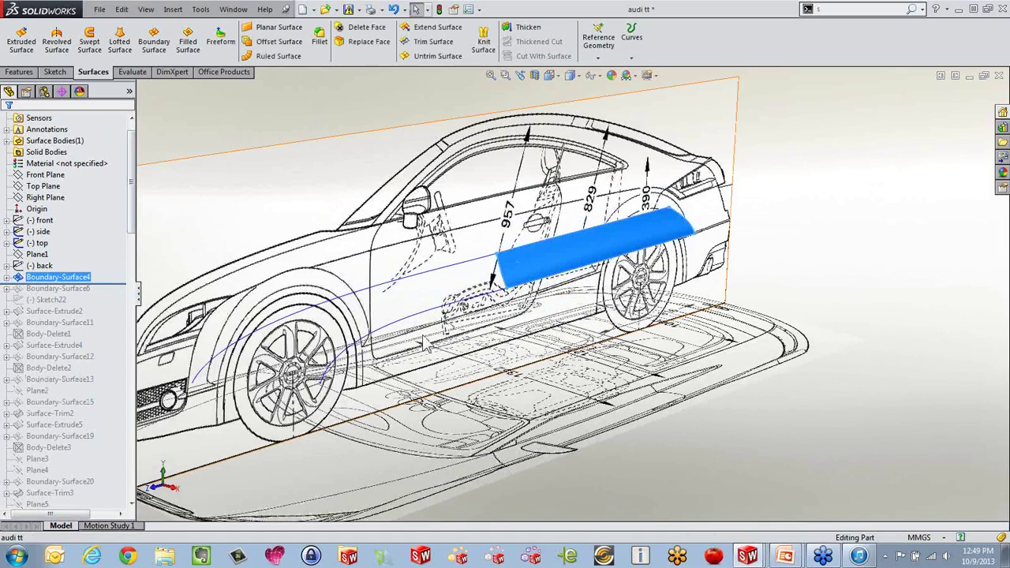
Step: Roll the model forward past Boundary-Surface6 and highlight the two boundary surfaces in turn to compare their extents
left_click_drag(111, 282, 107, 295)
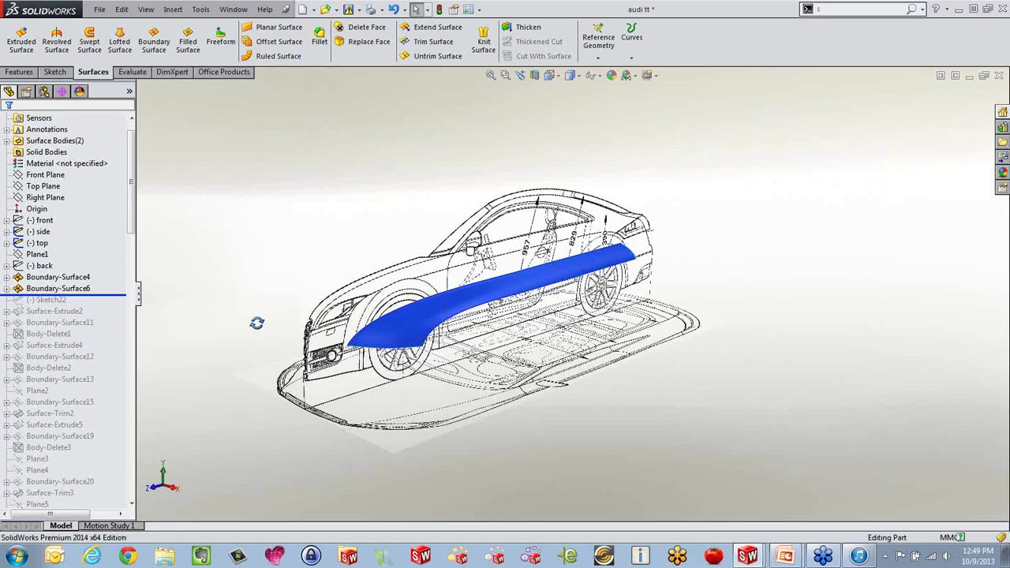
middle_click_drag(255, 323, 266, 345)
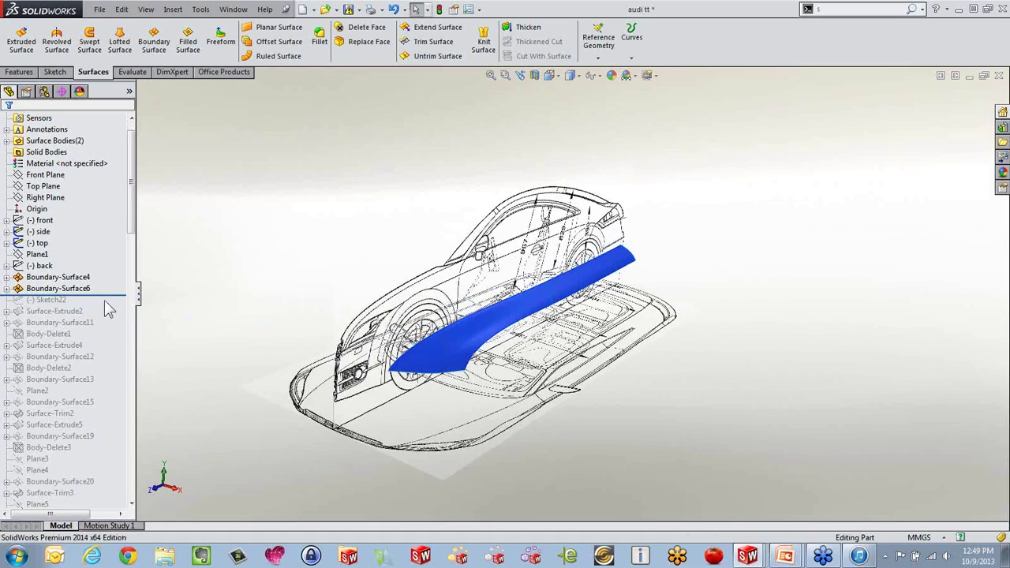
left_click(57, 277)
left_click(54, 289)
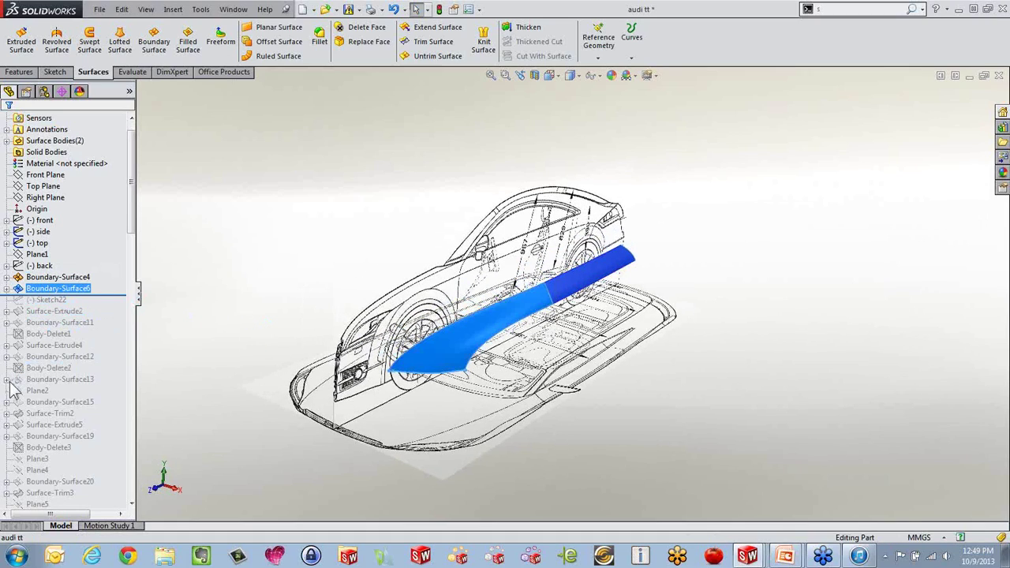
middle_click_drag(253, 349, 253, 347)
scroll(288, 354, "up", 2)
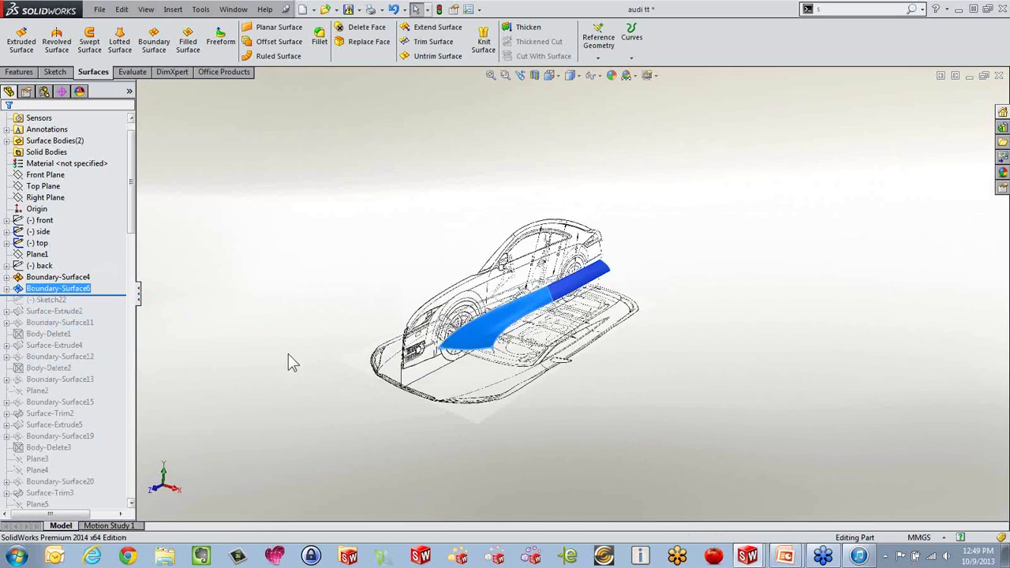
scroll(557, 330, "down", 2)
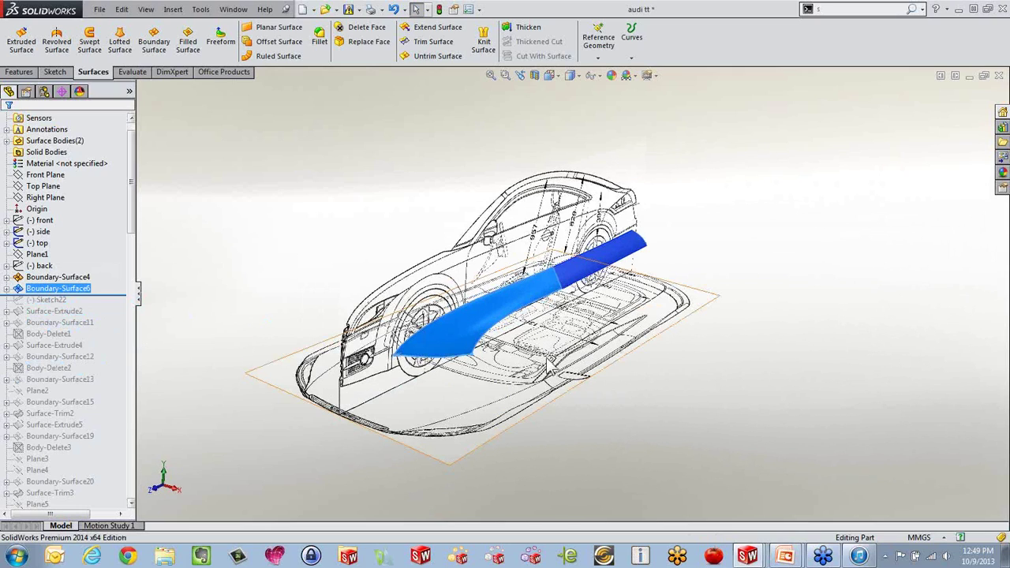
middle_click_drag(552, 365, 556, 375)
Step: Switch to the Fill part and delete its boundary surface and fill surface, keeping the sketches
mouse_move(746, 561)
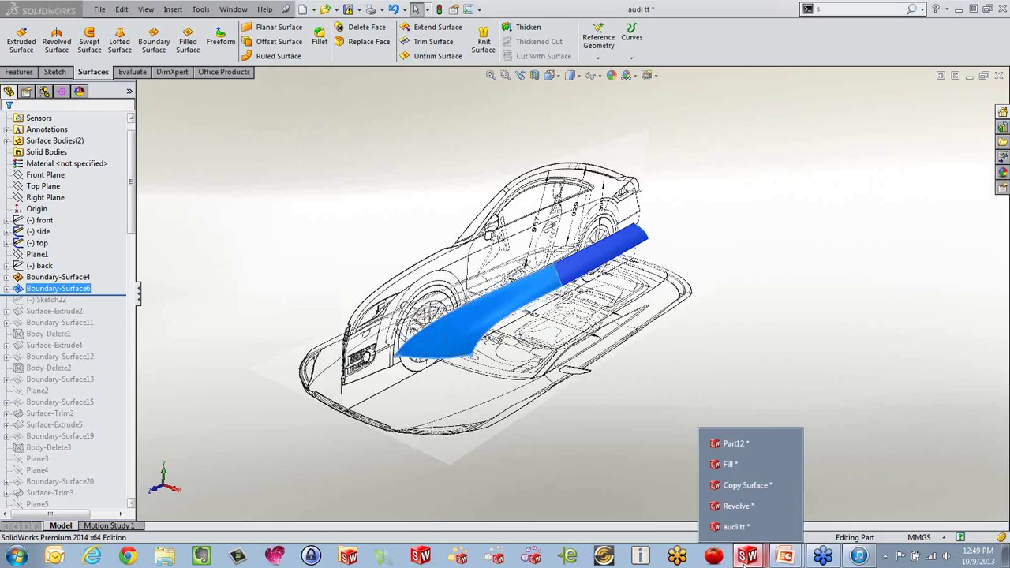
left_click(740, 466)
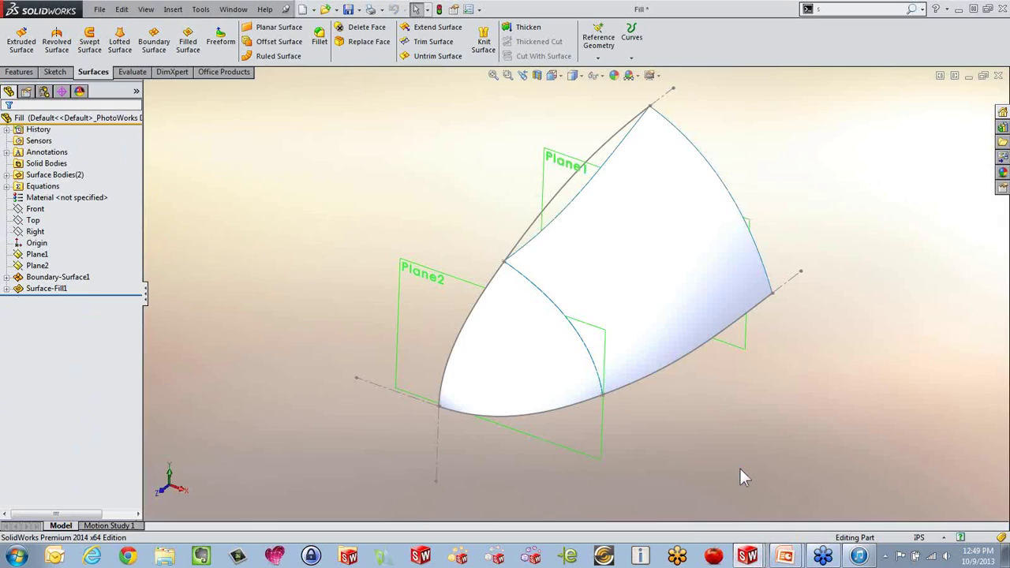
middle_click_drag(687, 411, 664, 386)
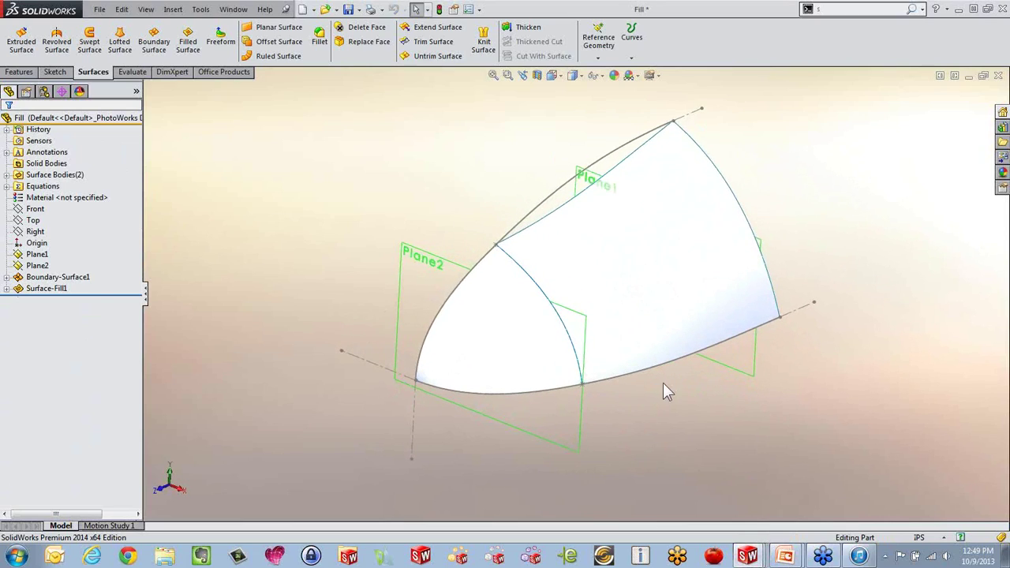
left_click(53, 289, "ctrl")
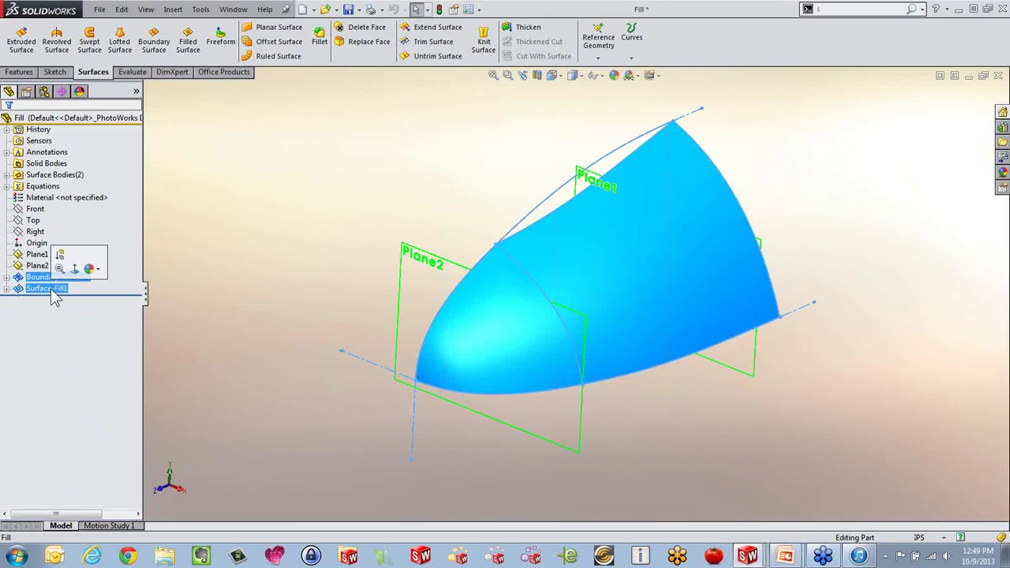
key("Delete")
left_click(582, 214)
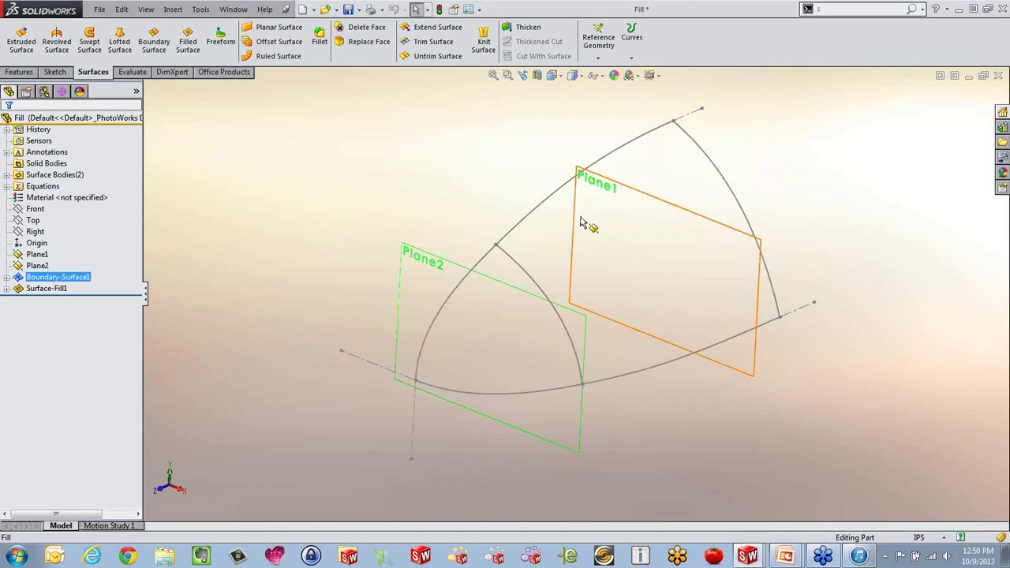
Step: Create a boundary surface between the Sketch3 and Sketch4 arcs in Direction 1, without guide curves in Direction 2
mouse_move(580, 322)
middle_mouse_down()
mouse_move(580, 293)
mouse_move(565, 338)
middle_mouse_up()
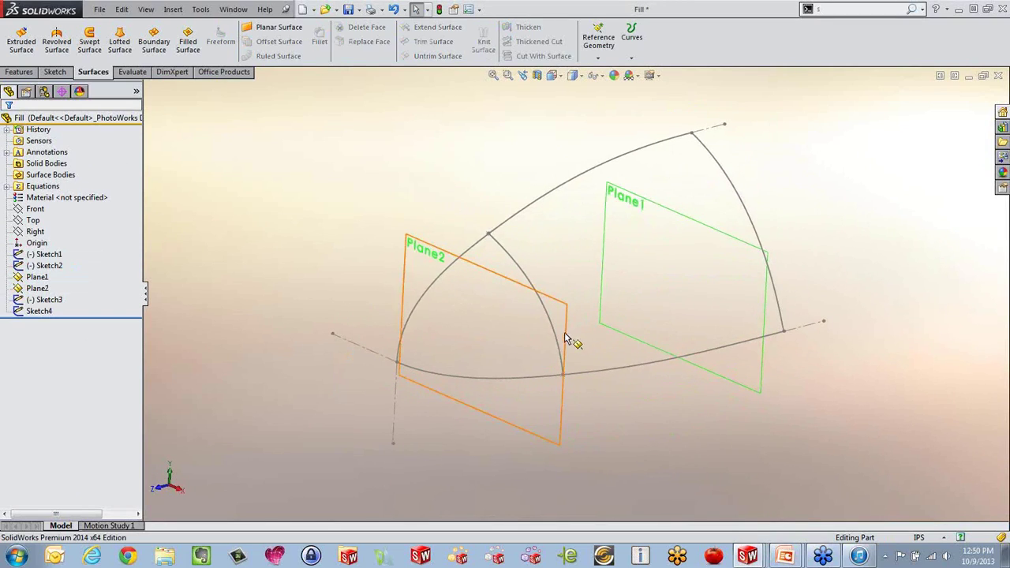
mouse_move(532, 372)
middle_mouse_down()
mouse_move(438, 397)
mouse_move(514, 329)
mouse_move(483, 370)
middle_mouse_up()
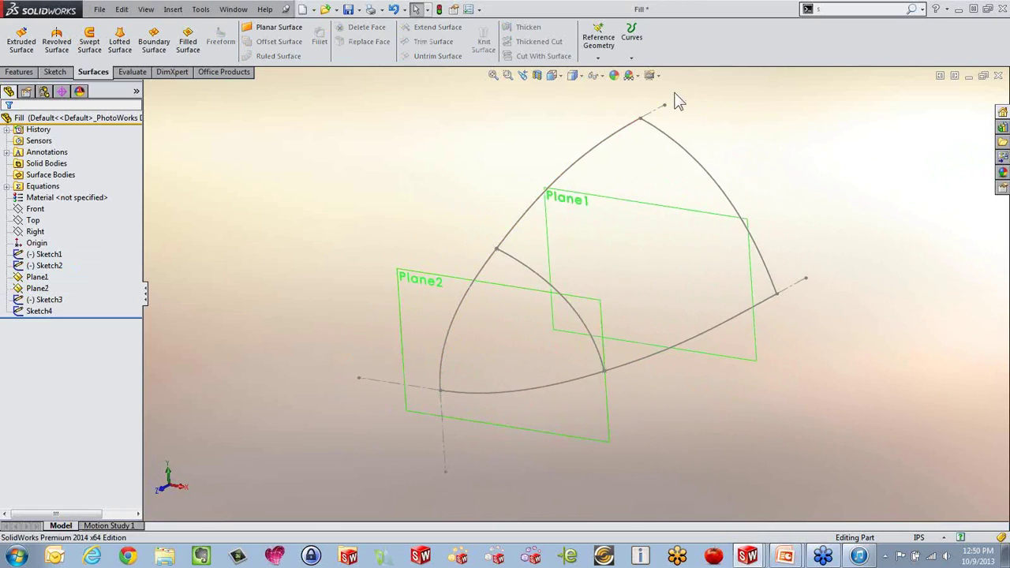
mouse_move(587, 305)
middle_mouse_down()
mouse_move(619, 296)
mouse_move(630, 236)
mouse_move(596, 312)
middle_mouse_up()
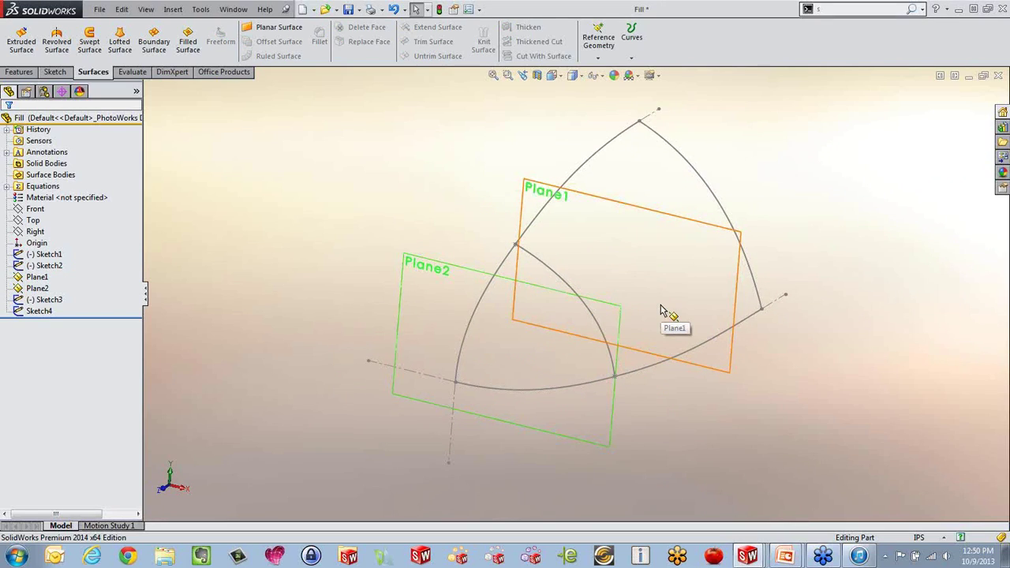
left_click(629, 310)
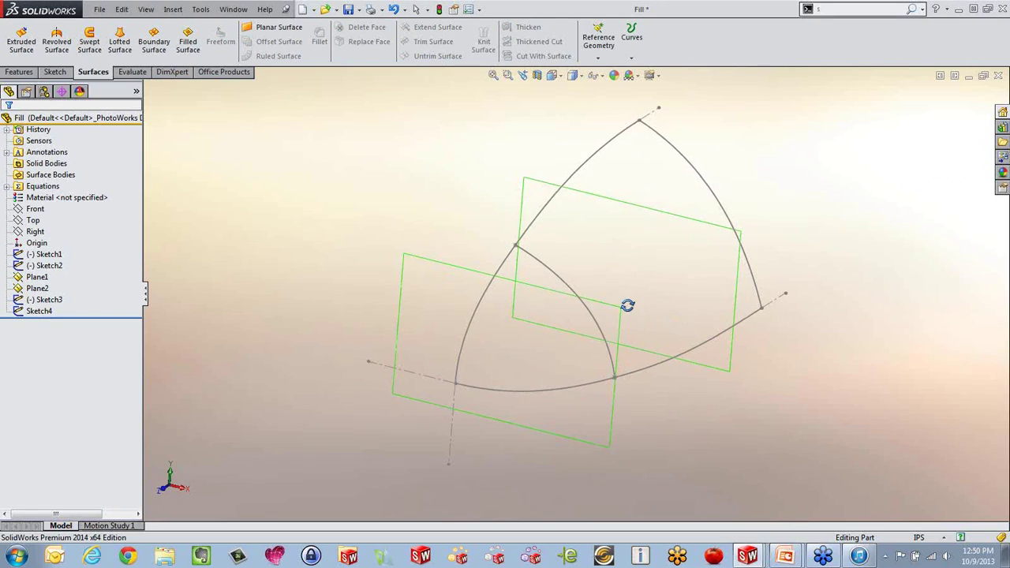
left_click(154, 41)
left_click(562, 281)
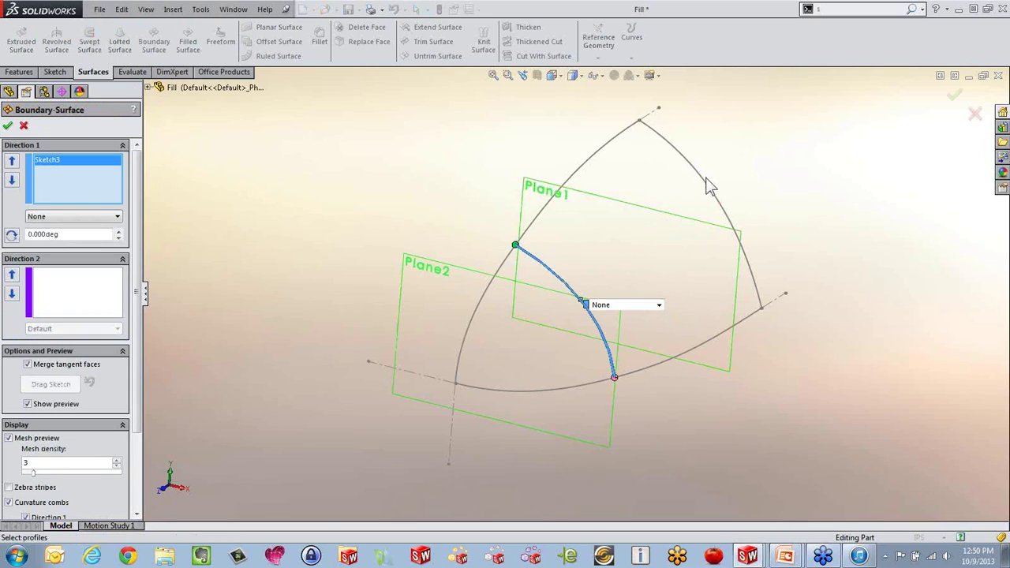
left_click(715, 197)
middle_click_drag(715, 298, 676, 303)
left_click(8, 126)
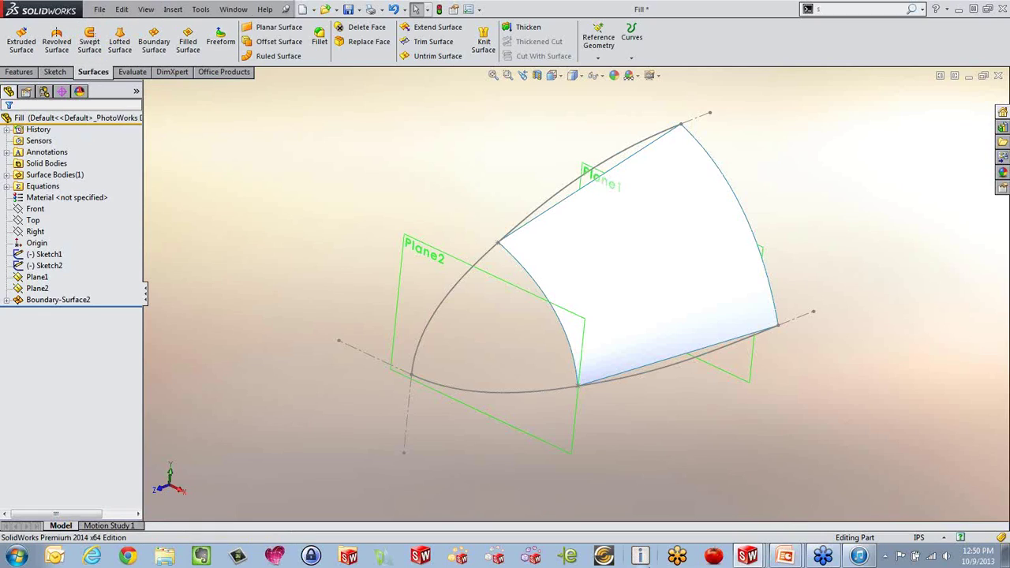
Step: Switch to the PowerPoint slide show and advance to the "Surfacing is the Next Step (Beginner)" slide
mouse_move(784, 557)
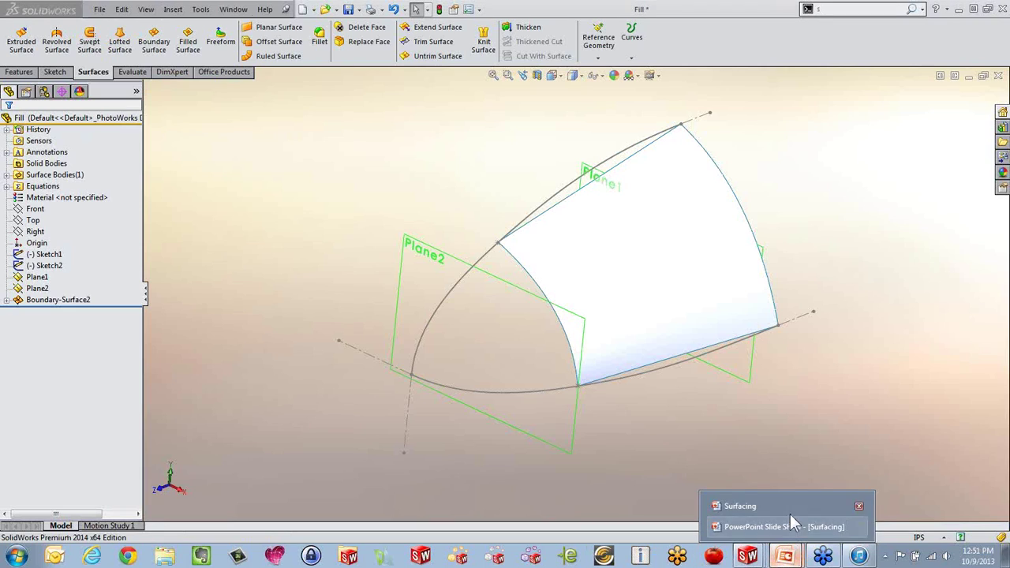
left_click(790, 524)
left_click(722, 391)
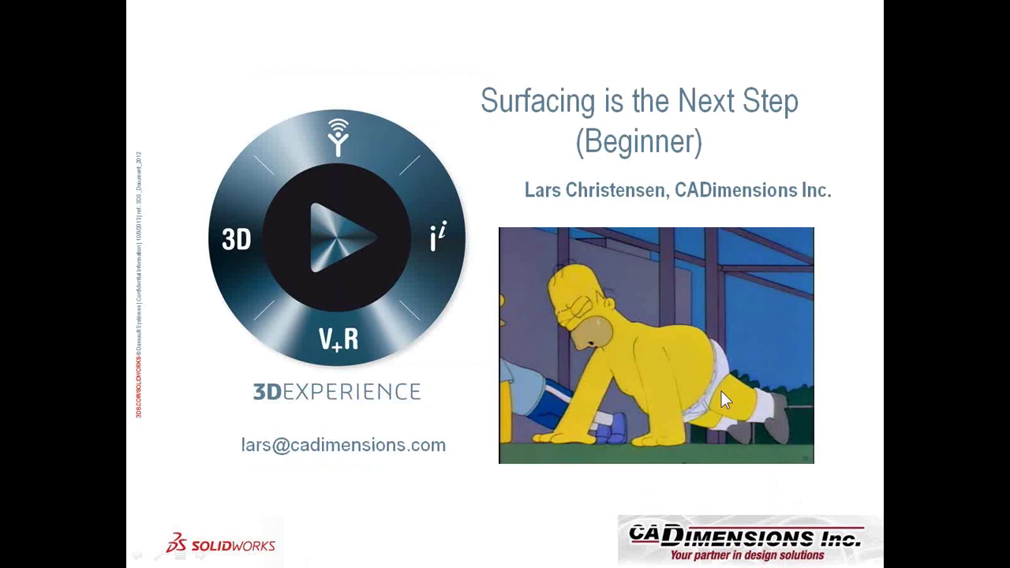